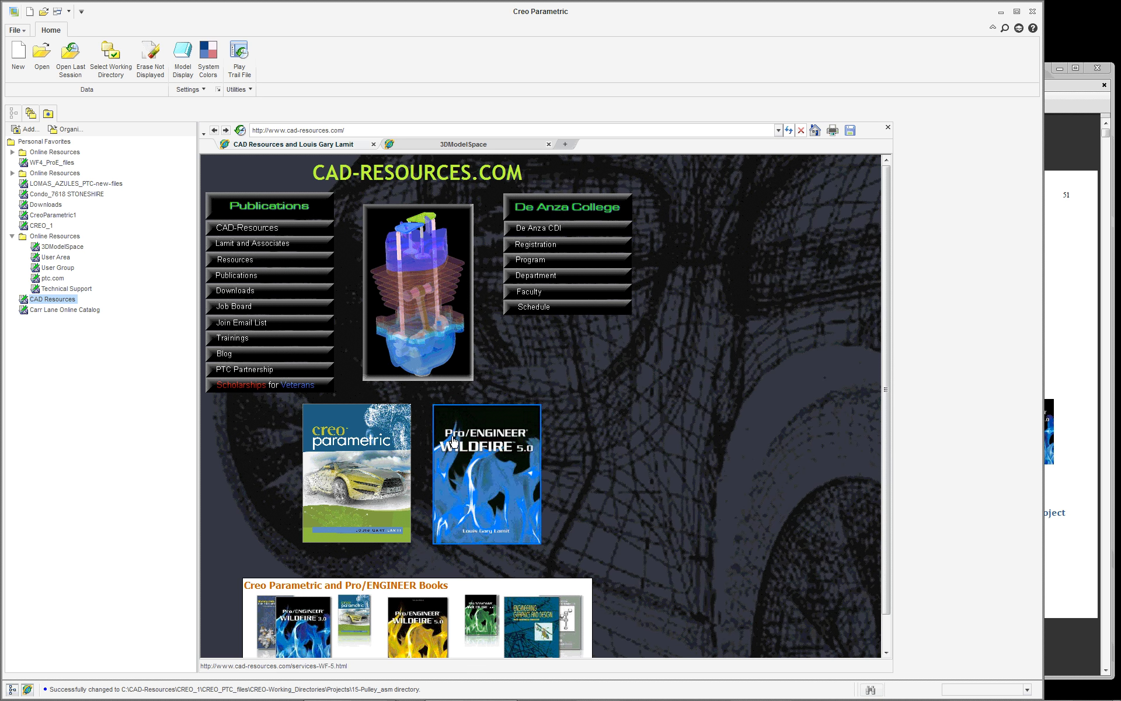
Open the Creo Parametric textbook page and bring its Project Resources section into view.
{"action": "left_click", "coordinate": [394, 464]}
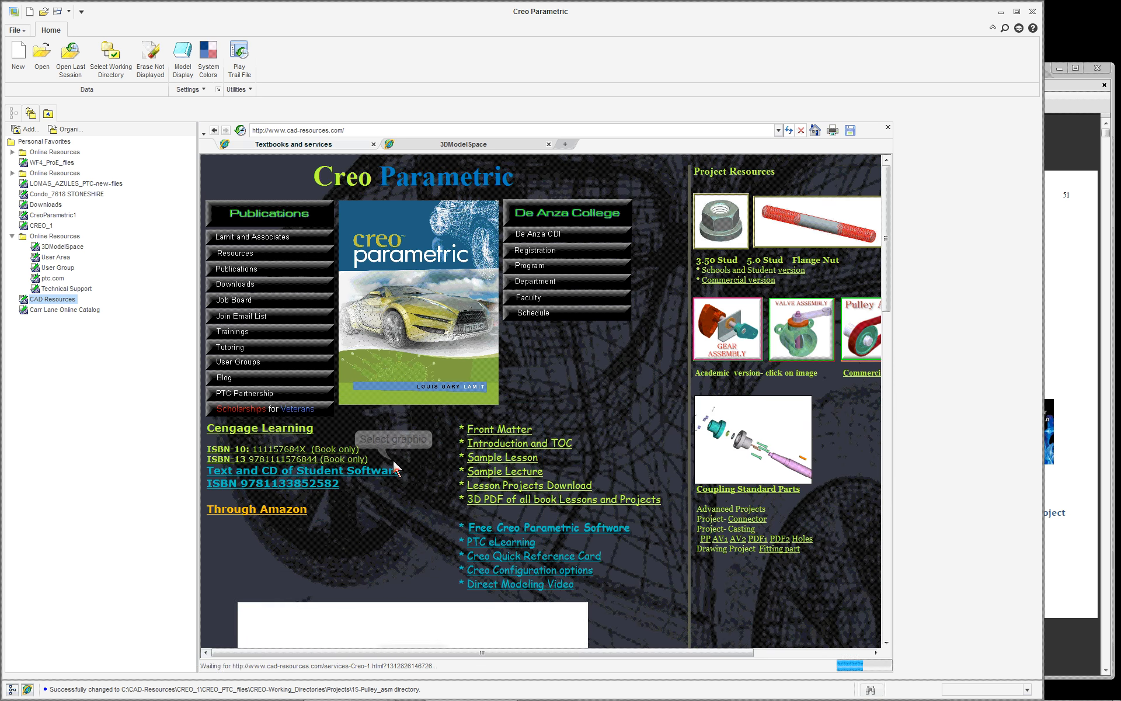
{"action": "left_click_drag", "start_coordinate": [668, 652], "coordinate": [848, 666]}
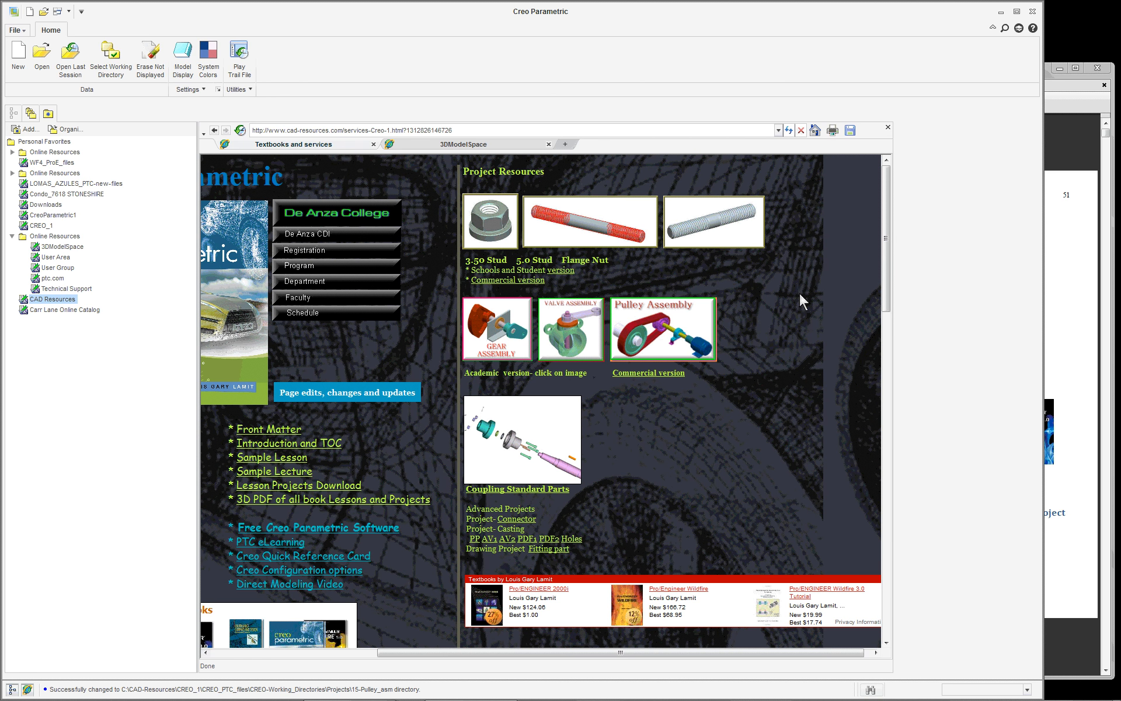
Switch to CREO_Projects_Download.pdf in Acrobat, look through its Pulley Assembly pages and close the document.
{"action": "left_click", "coordinate": [1069, 230]}
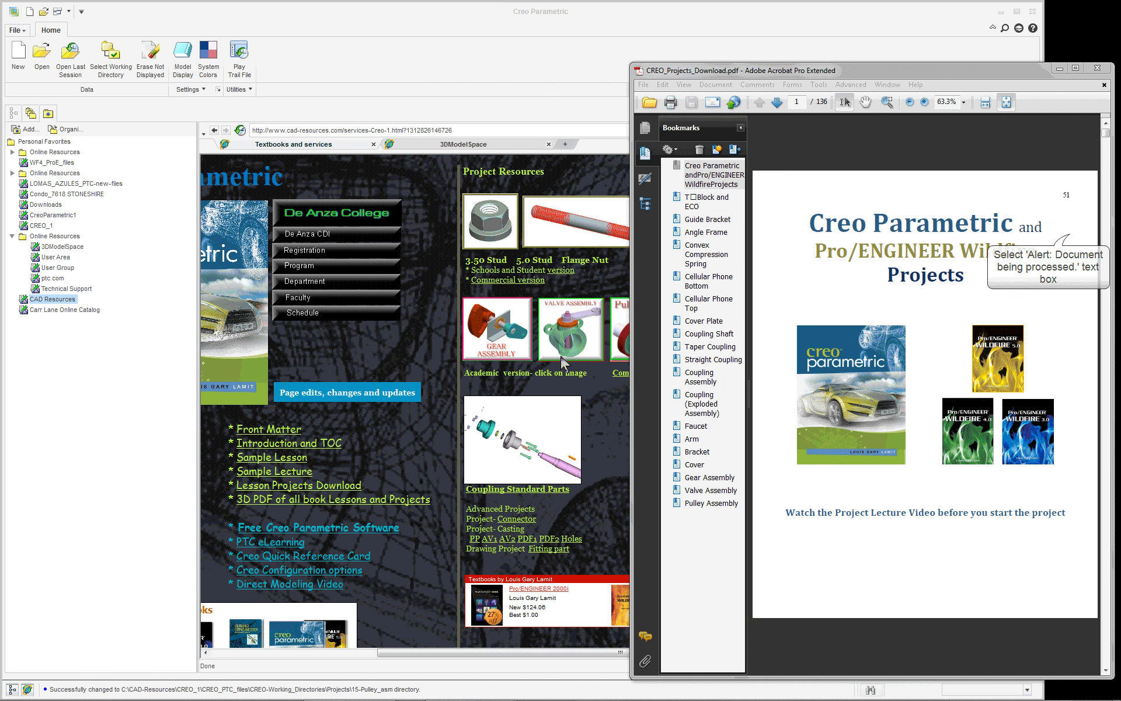
{"action": "left_click", "coordinate": [676, 462]}
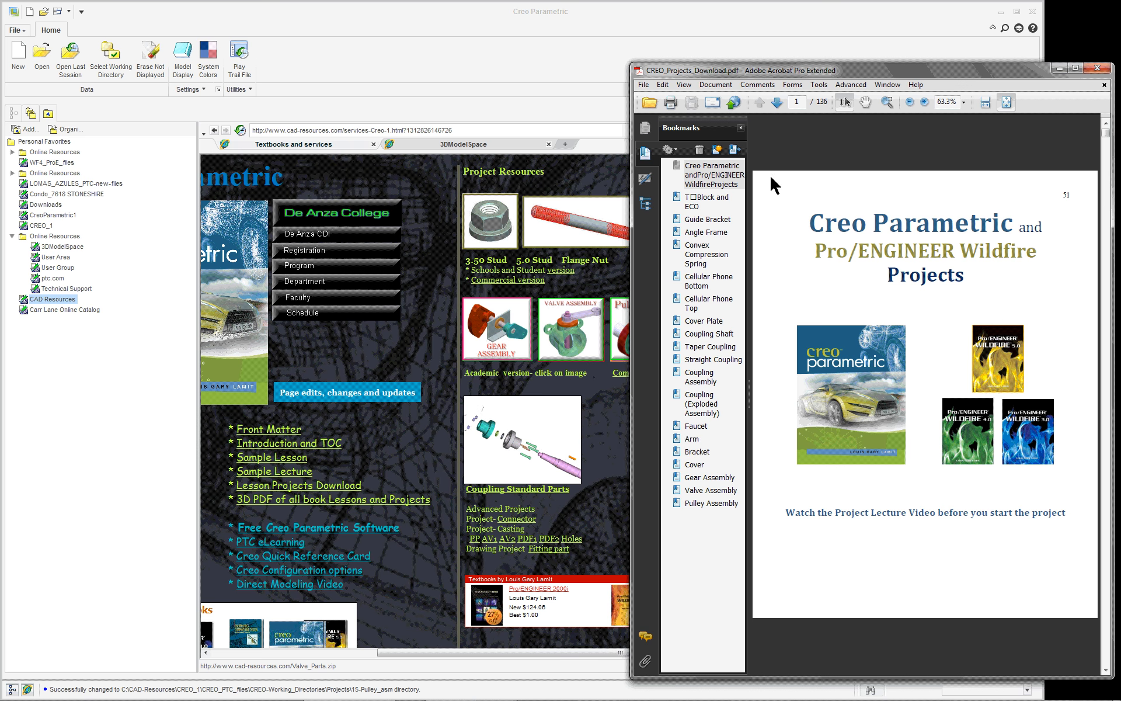
{"action": "left_click", "coordinate": [705, 503]}
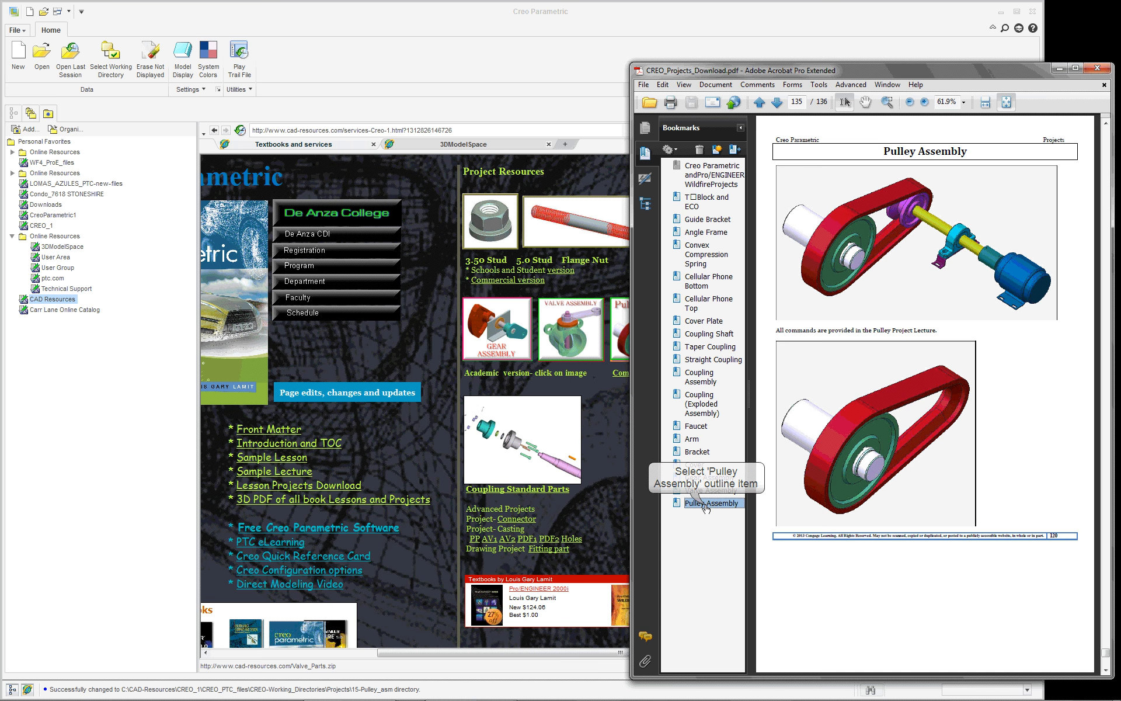
{"action": "scroll", "coordinate": [992, 409], "scroll_direction": "down", "scroll_amount": 2}
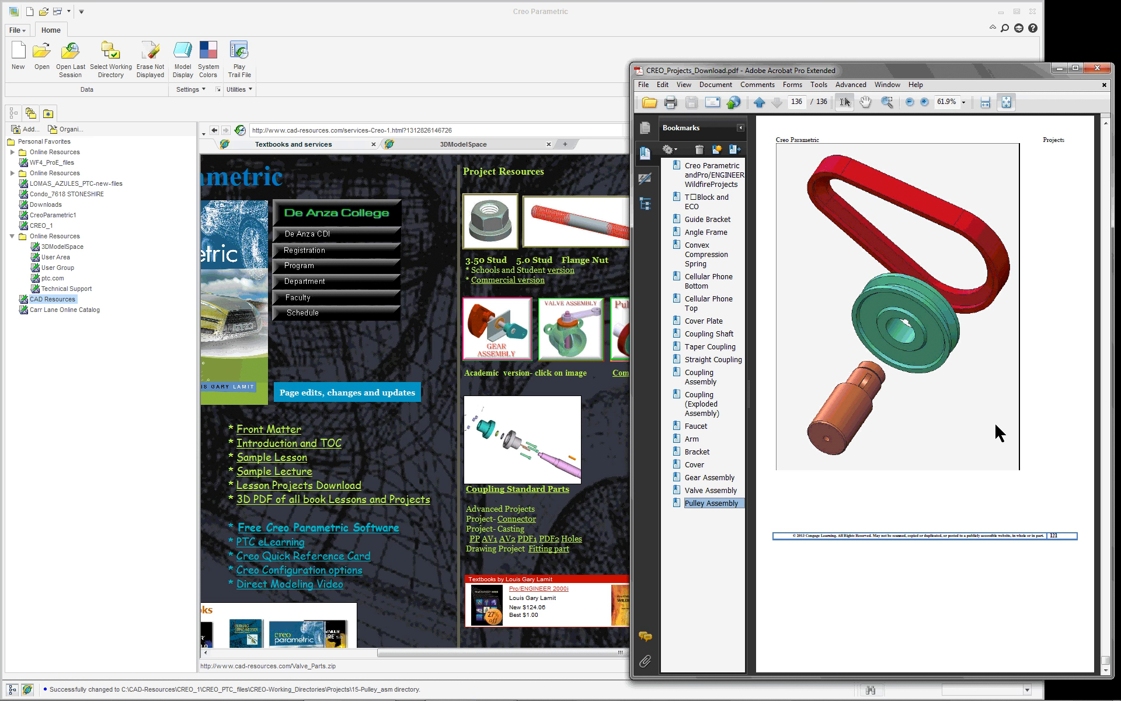
{"action": "scroll", "coordinate": [994, 422], "scroll_direction": "up", "scroll_amount": 2}
{"action": "scroll", "coordinate": [994, 422], "scroll_direction": "down", "scroll_amount": 3}
{"action": "scroll", "coordinate": [994, 421], "scroll_direction": "up", "scroll_amount": 2}
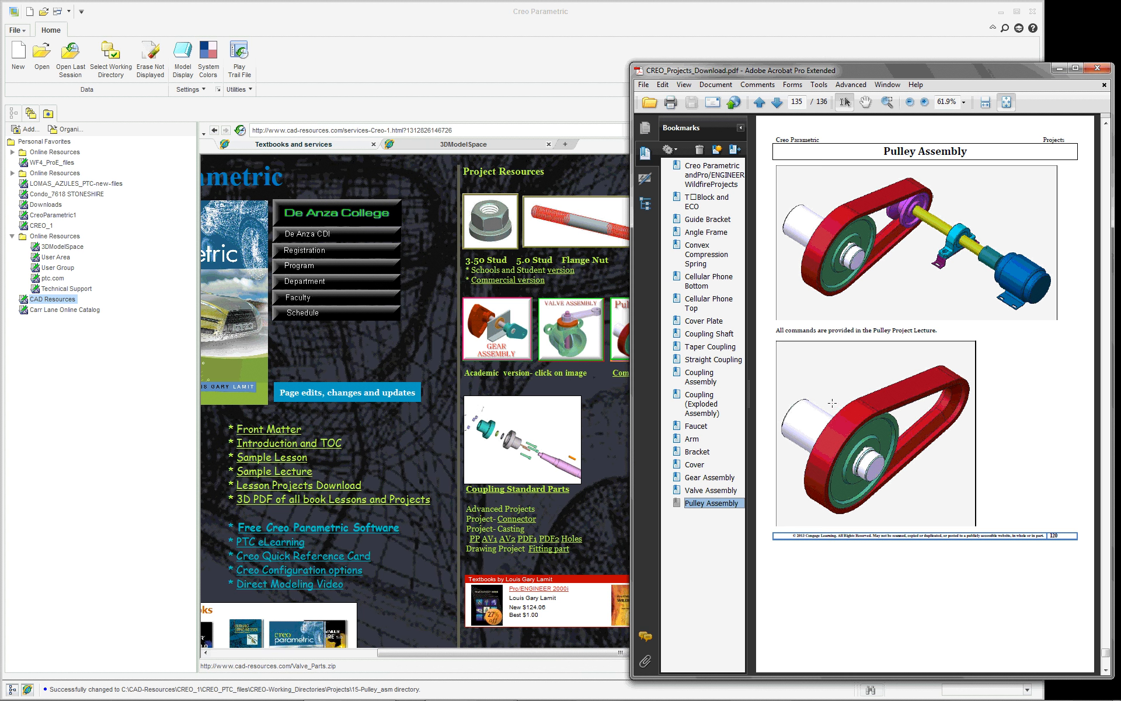
{"action": "left_click", "coordinate": [741, 127]}
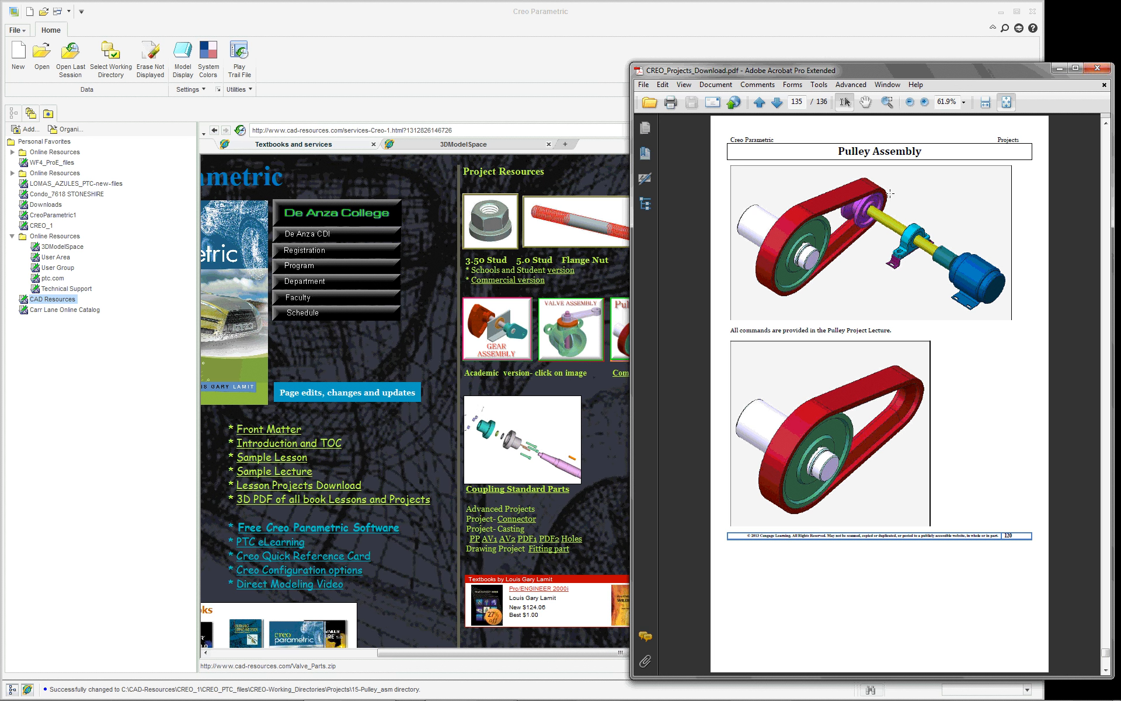
{"action": "left_click", "coordinate": [1096, 69]}
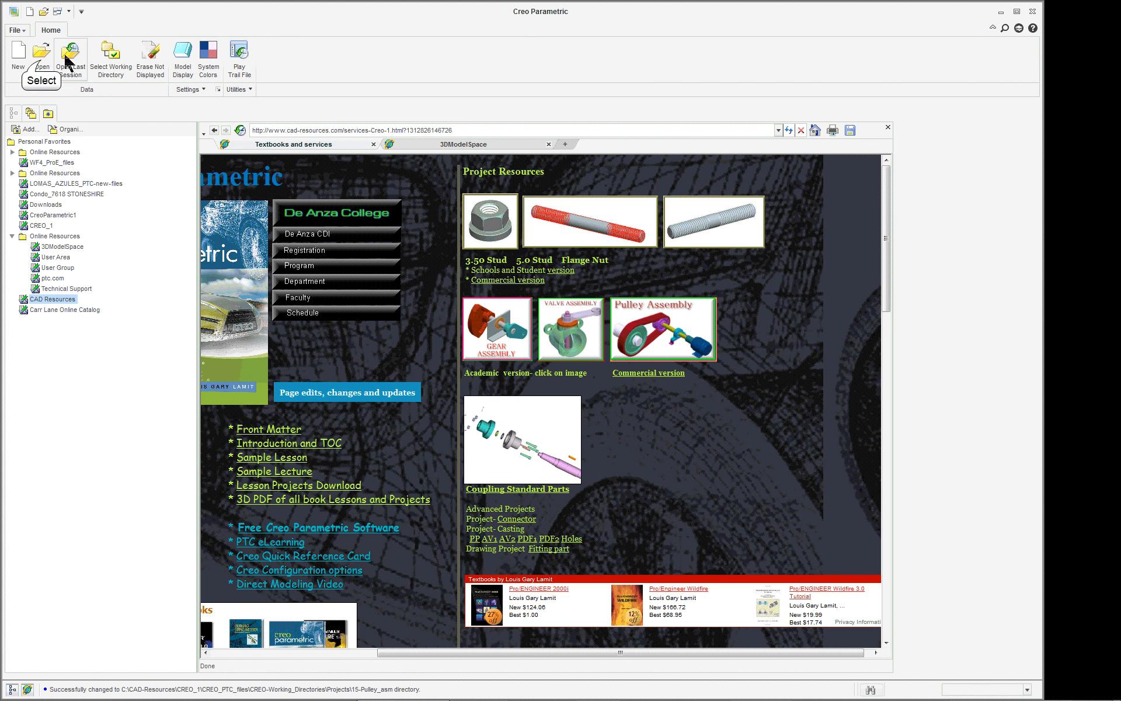
Open commercial_pulley.asm from the 15-Pulley_asm folder, with the file preview turned on.
{"action": "left_click", "coordinate": [41, 56]}
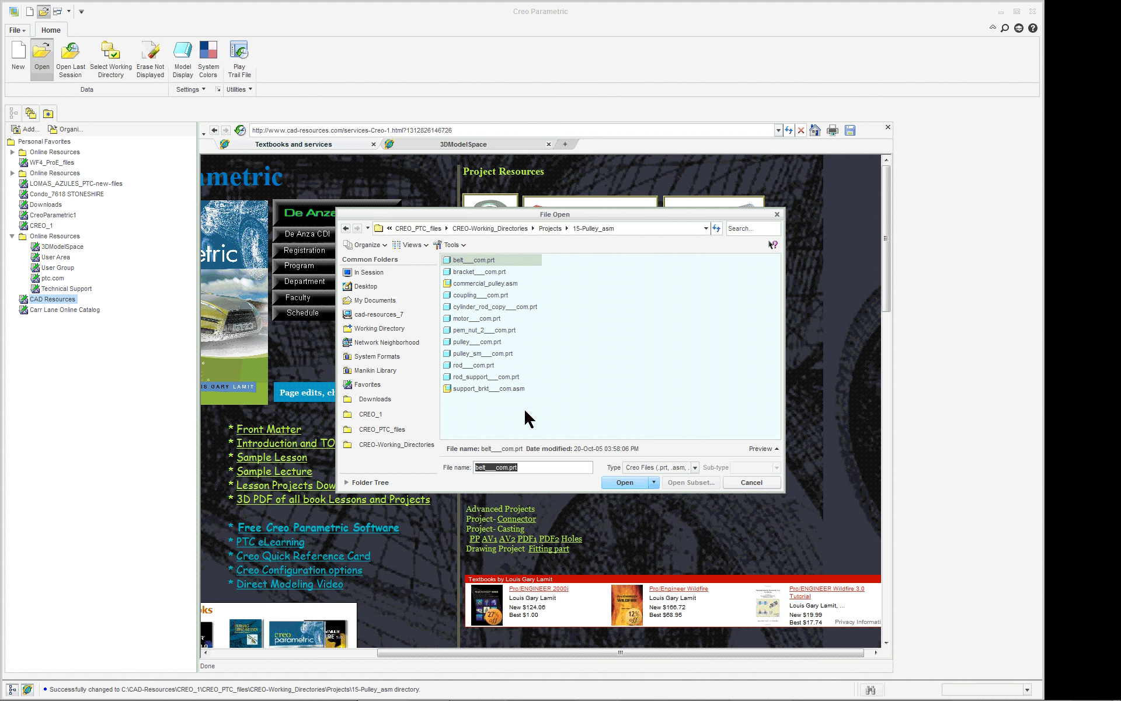
{"action": "left_click", "coordinate": [489, 390]}
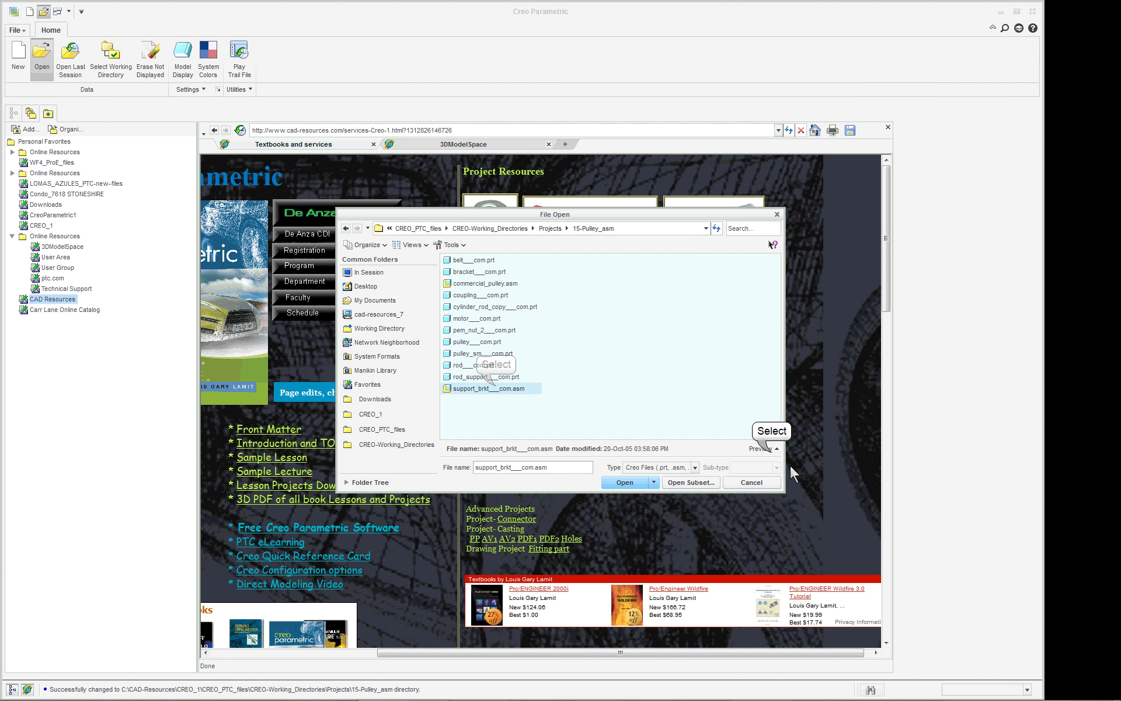
{"action": "left_click", "coordinate": [775, 449]}
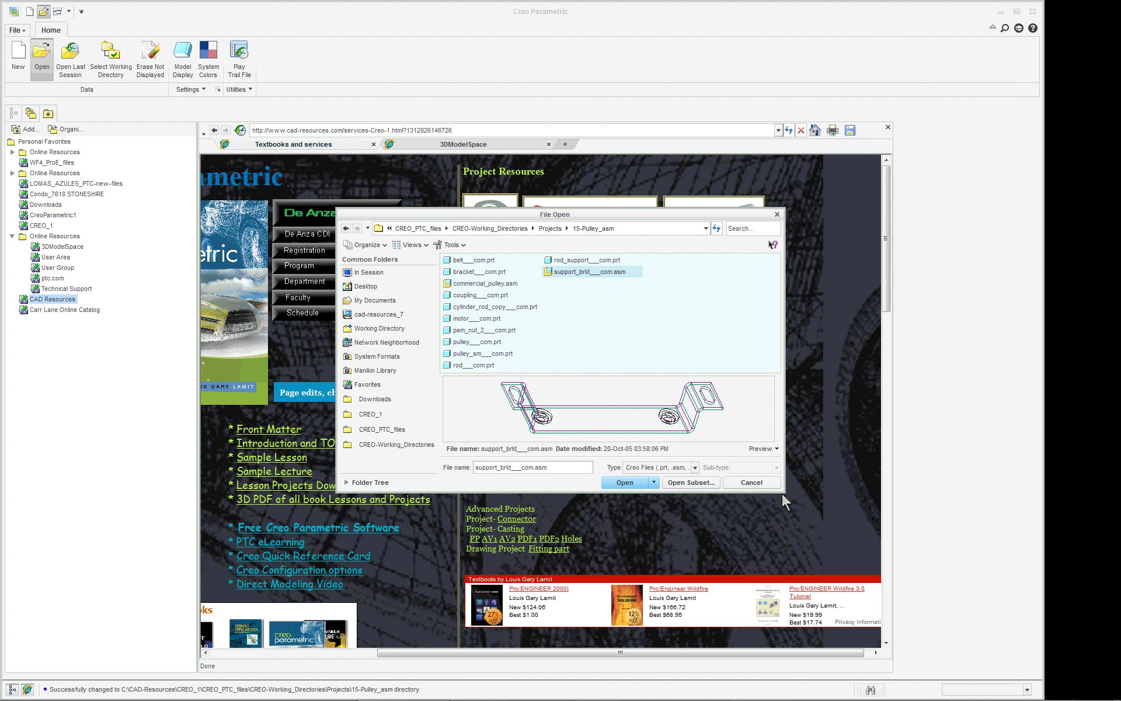
{"action": "left_click", "coordinate": [486, 283]}
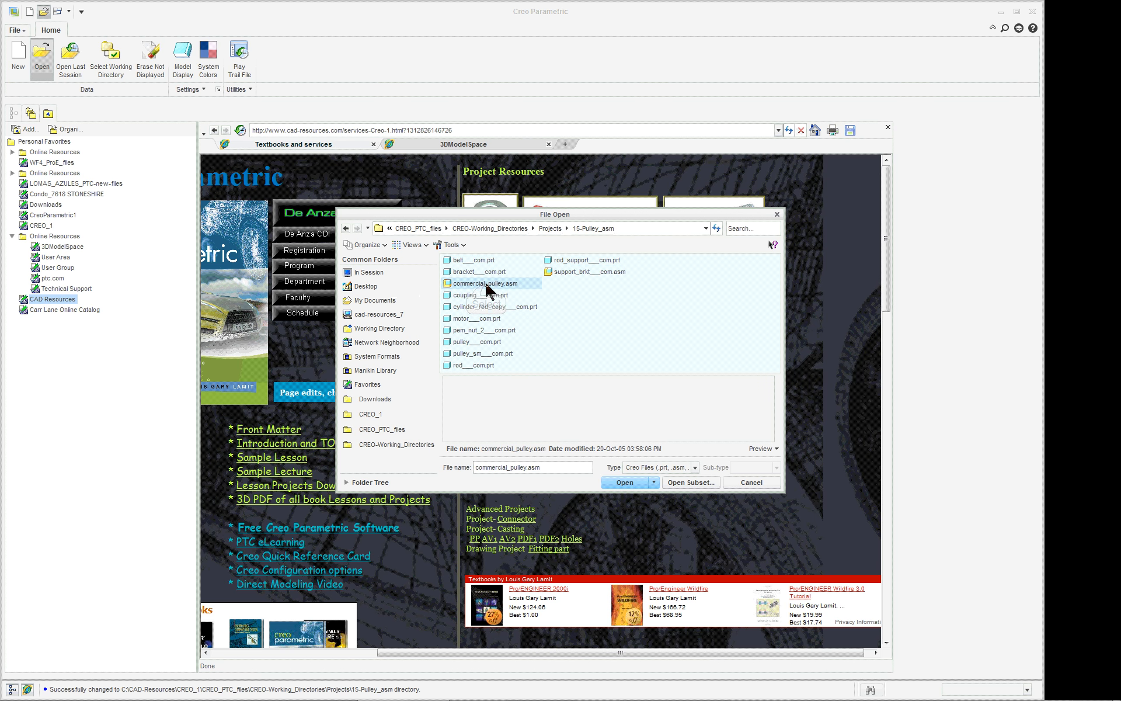
{"action": "double_click", "coordinate": [486, 283]}
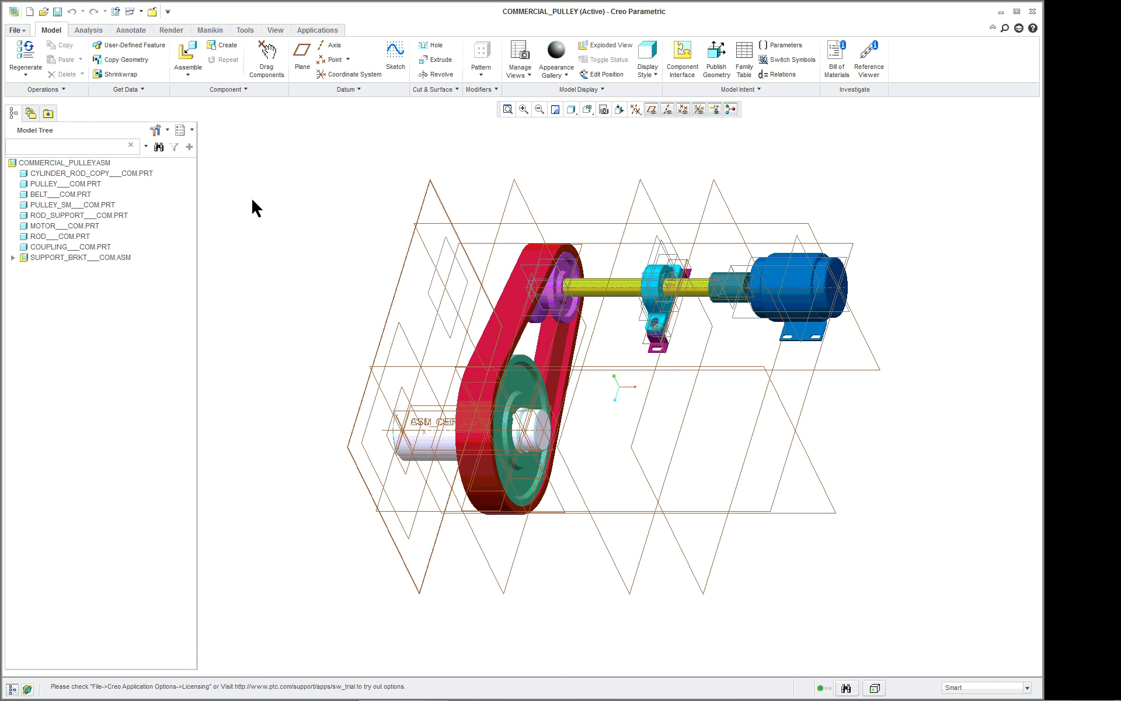
Set the default model orientation to Isometric in the model display options and save the settings to the configuration file.
{"action": "left_click", "coordinate": [17, 30]}
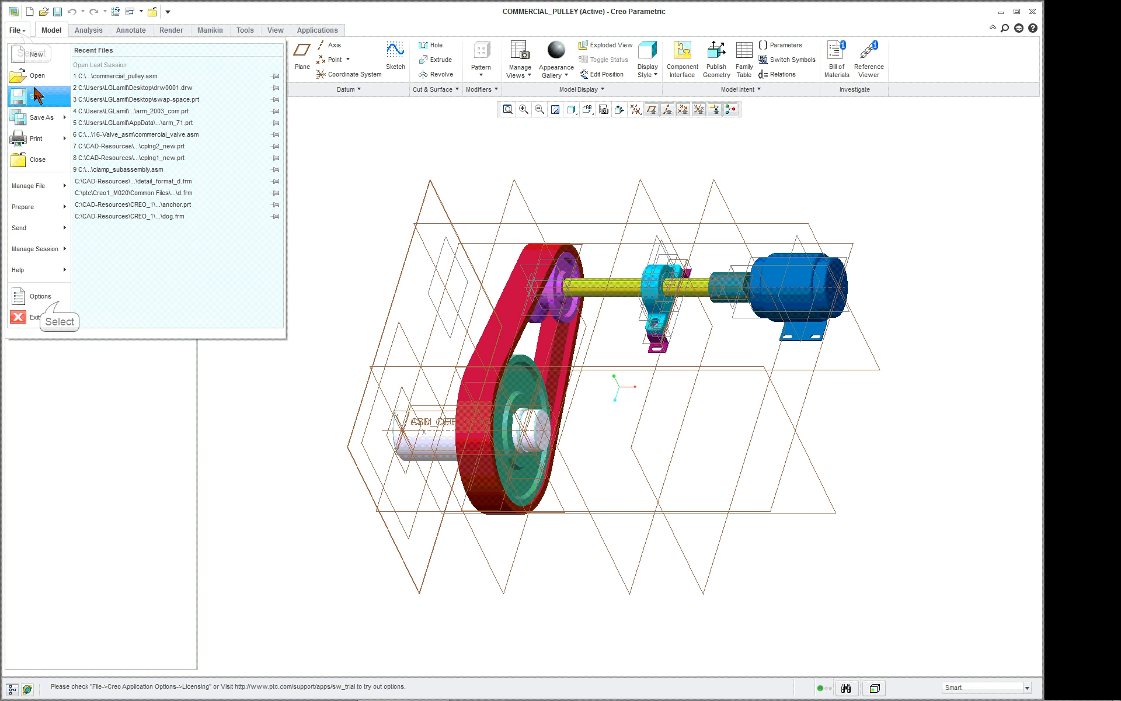
{"action": "left_click", "coordinate": [35, 296]}
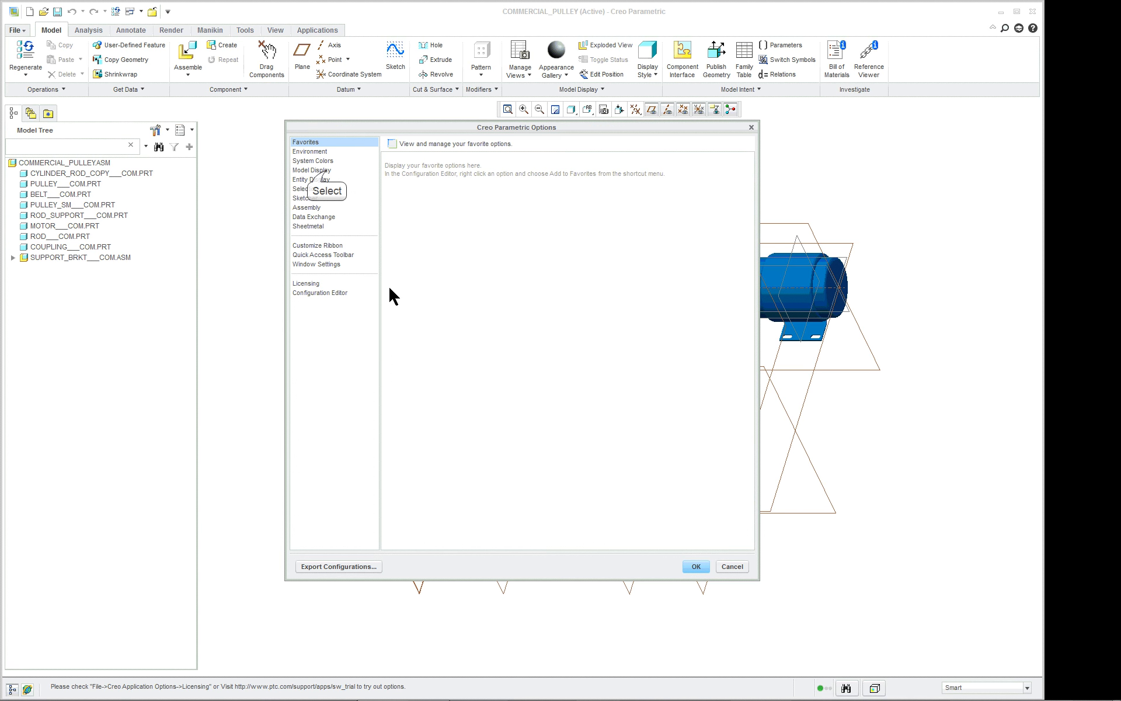
{"action": "left_click", "coordinate": [312, 169]}
{"action": "left_click", "coordinate": [508, 172]}
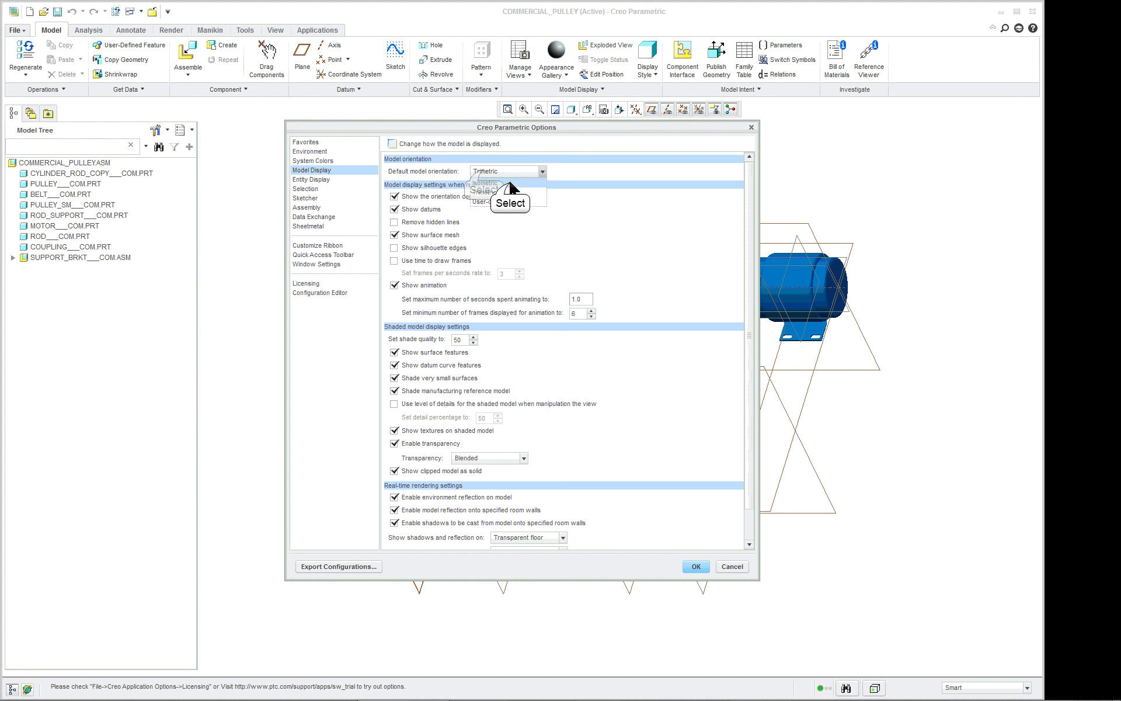
{"action": "left_click", "coordinate": [510, 183]}
{"action": "left_click", "coordinate": [695, 565]}
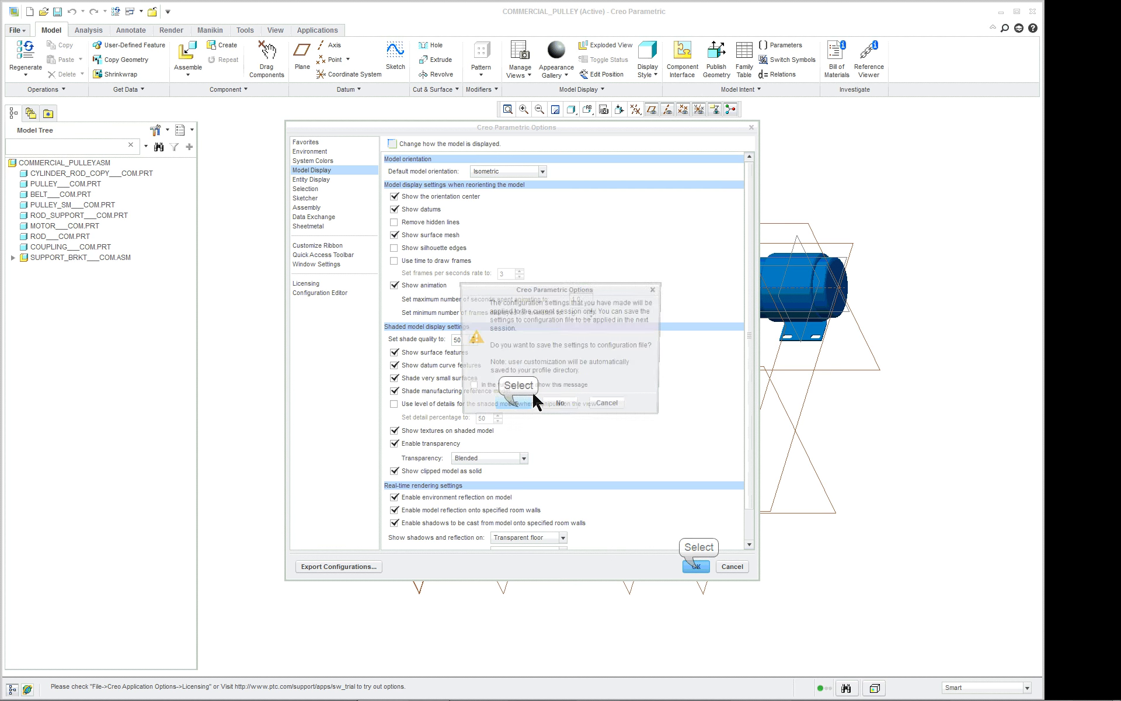
{"action": "left_click", "coordinate": [518, 402]}
{"action": "left_click", "coordinate": [690, 482]}
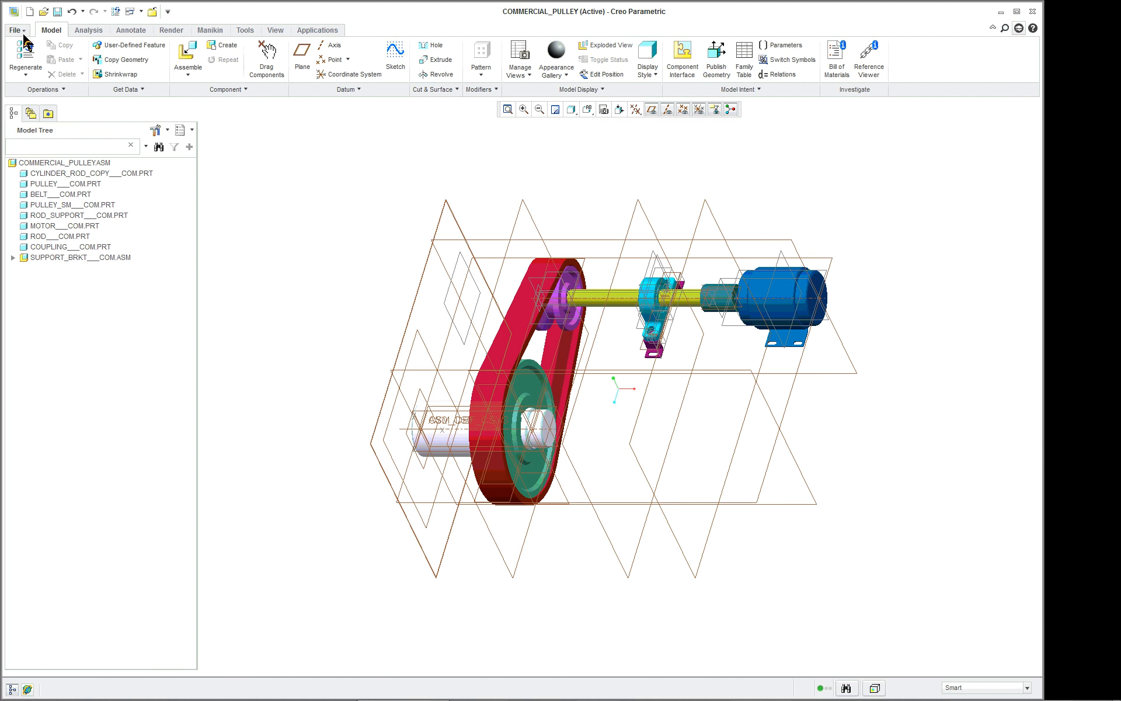
Reorient the pulley assembly to its isometric view and display the datum axis and datum plane name tags.
{"action": "left_click", "coordinate": [586, 110]}
{"action": "left_click", "coordinate": [607, 127]}
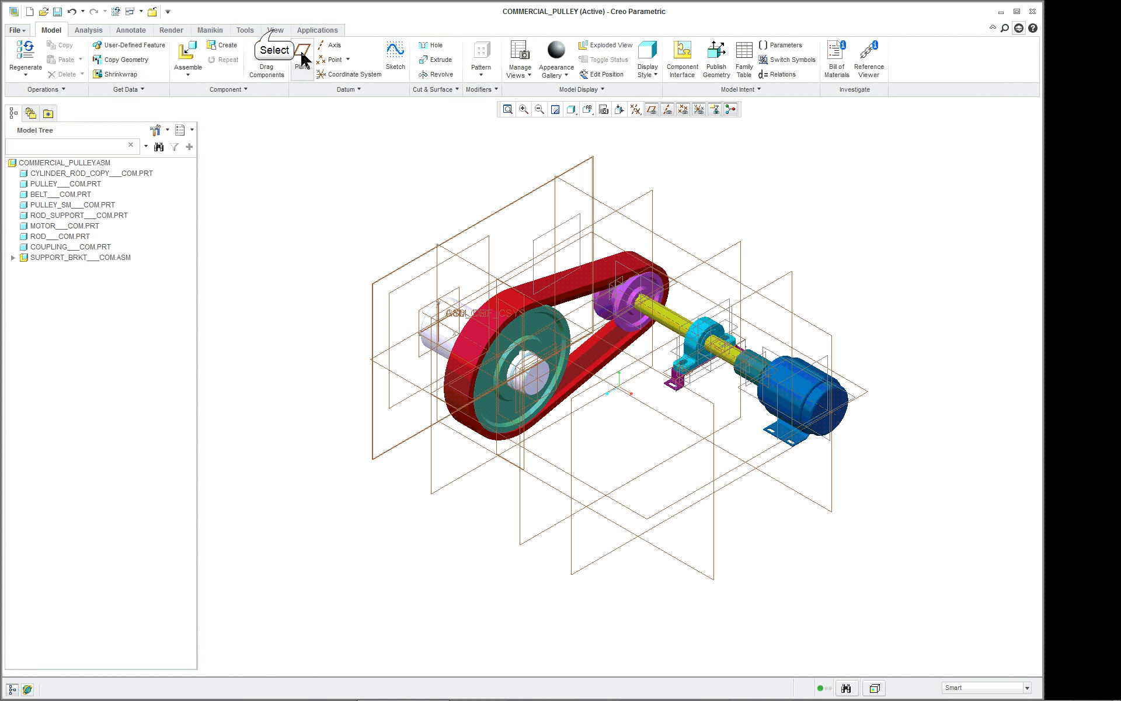
{"action": "left_click", "coordinate": [275, 29]}
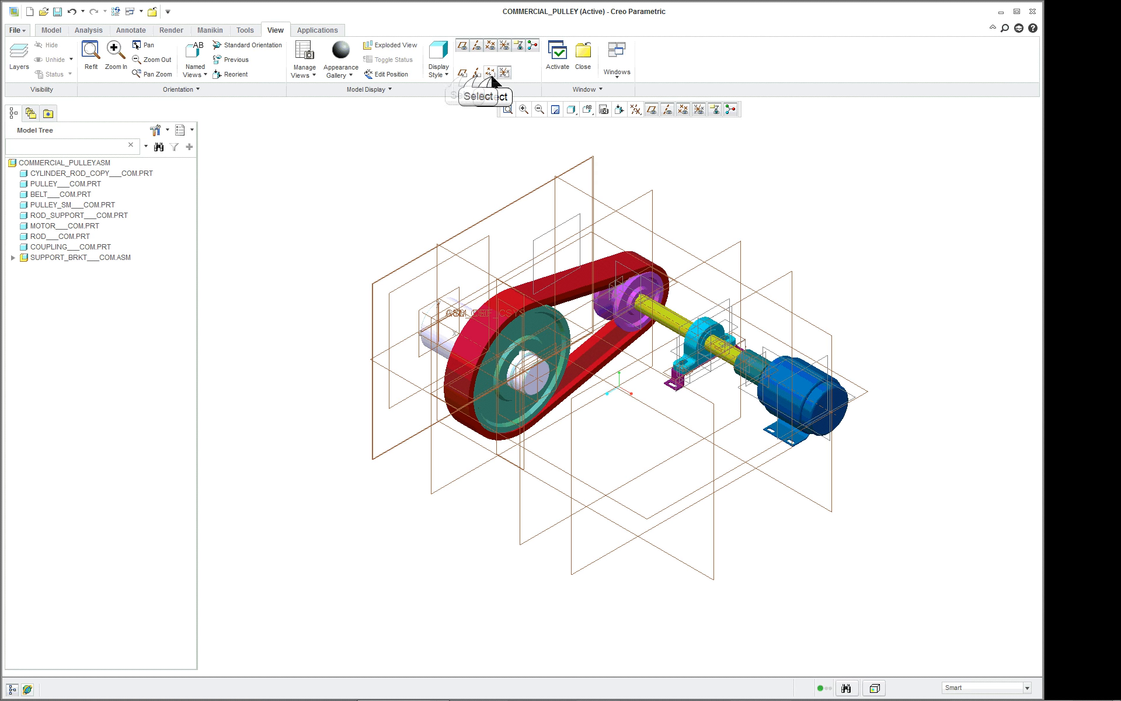
{"action": "left_click", "coordinate": [474, 73]}
{"action": "left_click", "coordinate": [463, 73]}
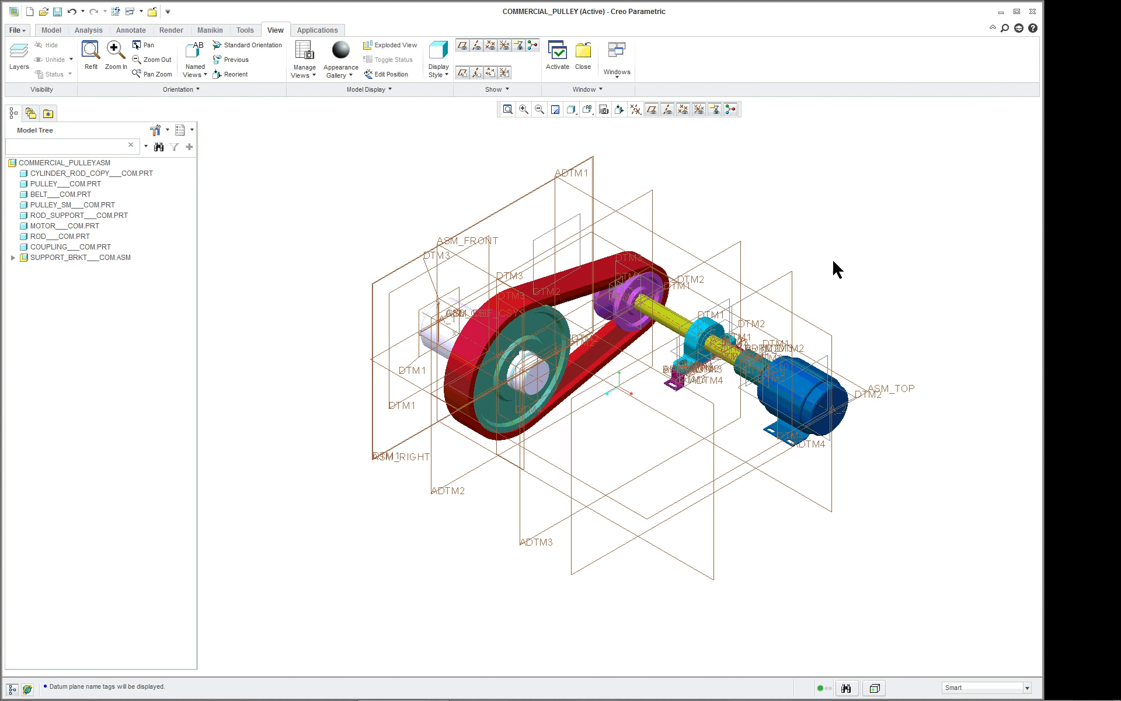
Examine the pulley assembly and its CYLINDER_ROD_COPY component up close, and close the assembly.
{"action": "scroll", "coordinate": [815, 268], "scroll_direction": "up", "scroll_amount": 5}
{"action": "scroll", "coordinate": [816, 267], "scroll_direction": "down", "scroll_amount": 3}
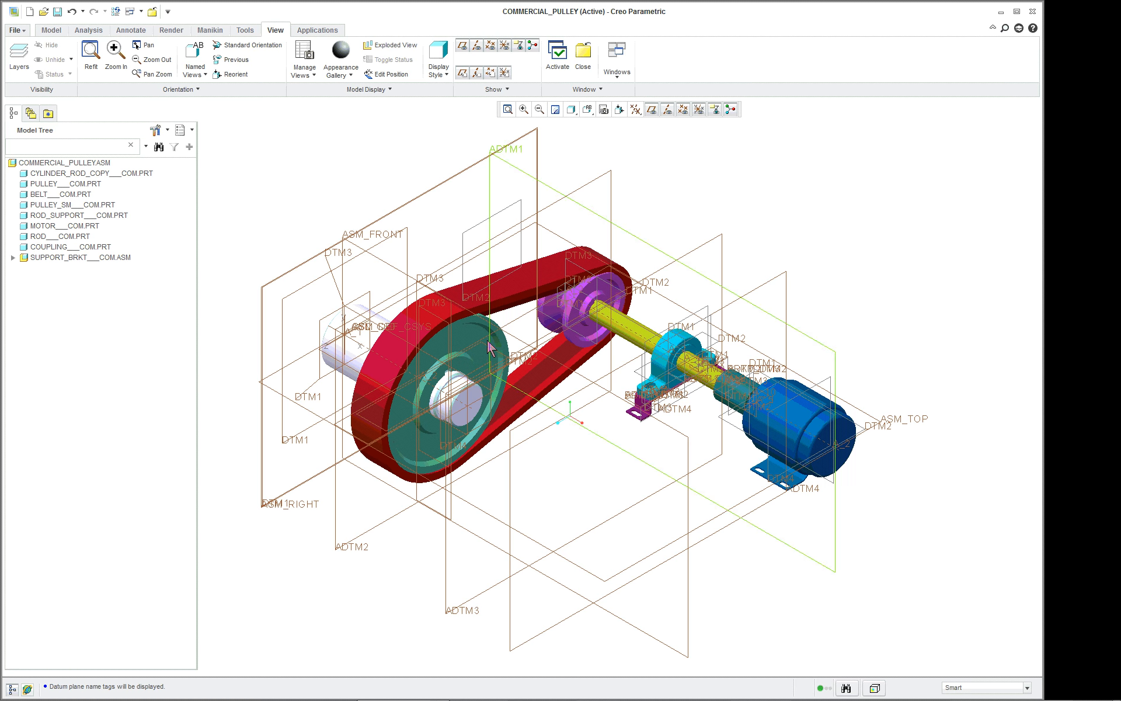
{"action": "scroll", "coordinate": [485, 345], "scroll_direction": "up", "scroll_amount": 1}
{"action": "left_click", "coordinate": [323, 351]}
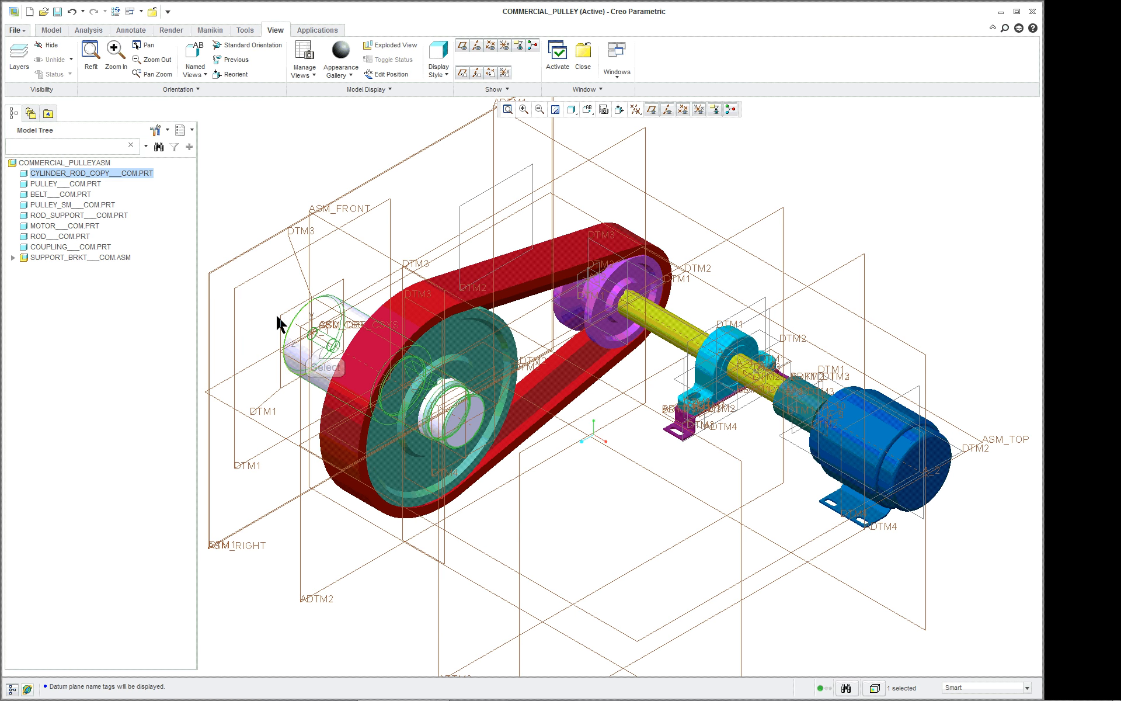
{"action": "scroll", "coordinate": [245, 315], "scroll_direction": "up", "scroll_amount": 1}
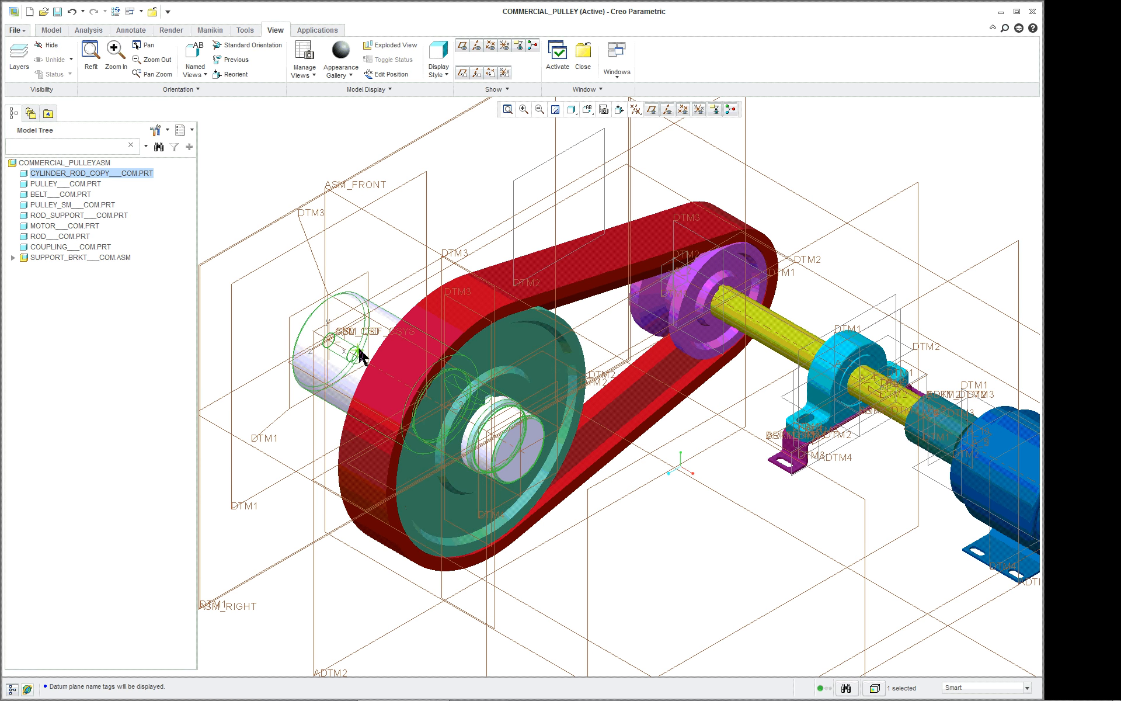
{"action": "scroll", "coordinate": [282, 172], "scroll_direction": "down", "scroll_amount": 1}
{"action": "scroll", "coordinate": [283, 172], "scroll_direction": "down", "scroll_amount": 1}
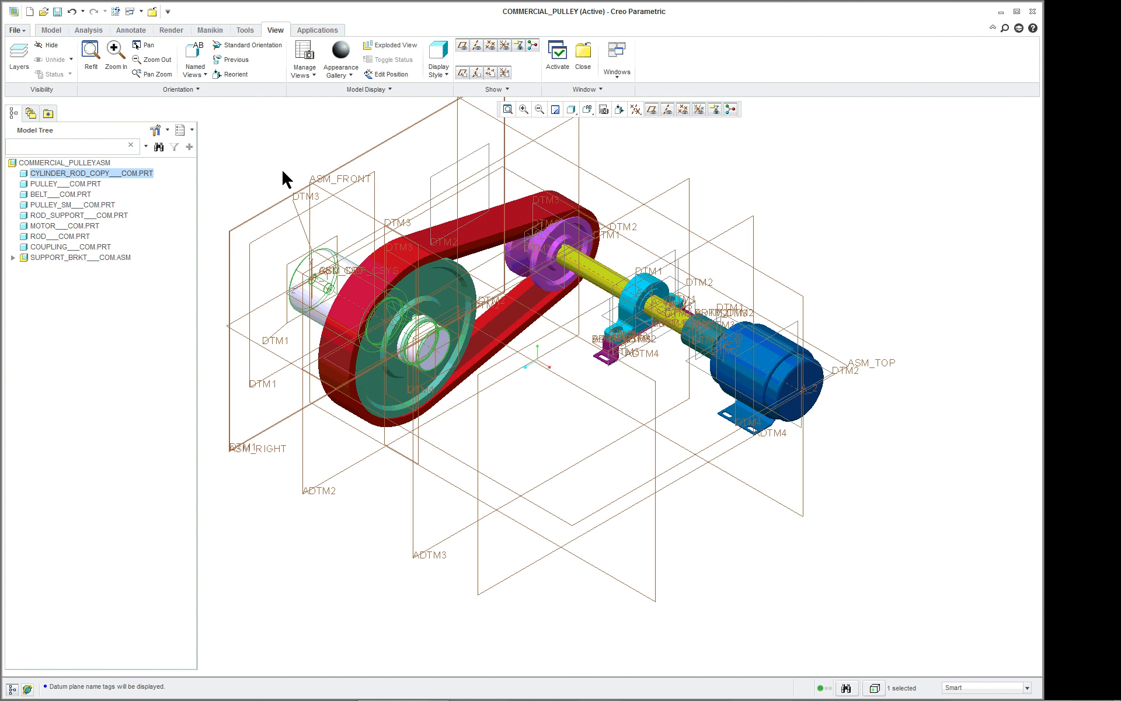
{"action": "left_click", "coordinate": [150, 11]}
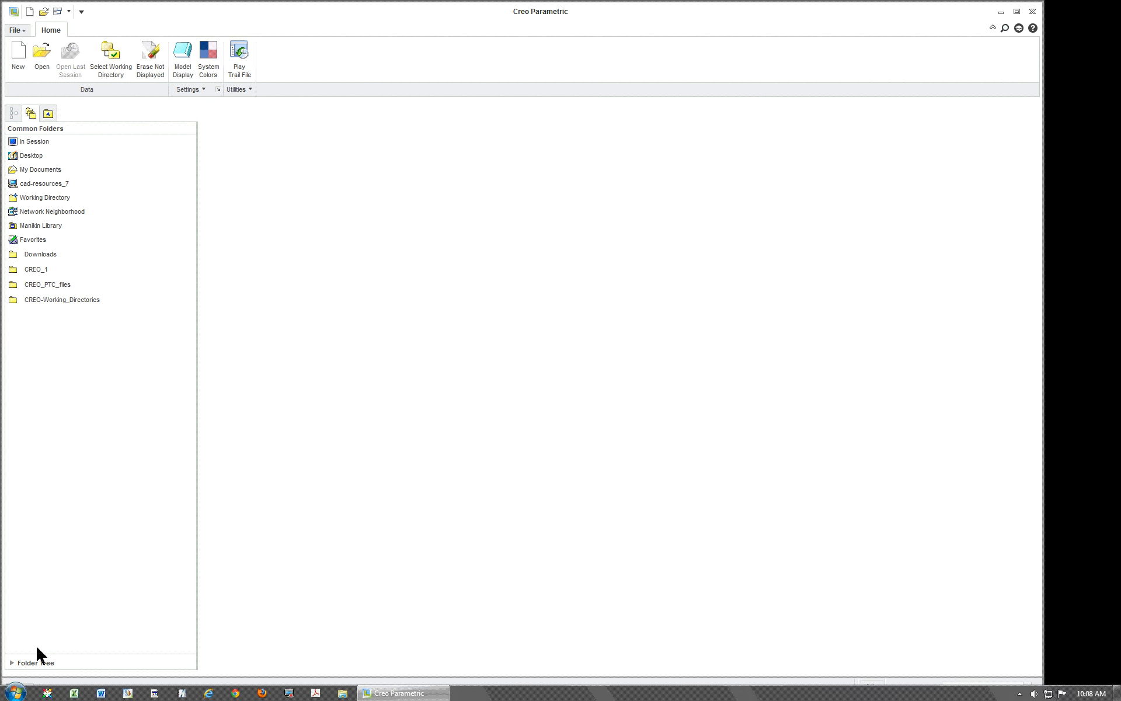
Create a new design assembly named pll-lgl with the default template.
{"action": "left_click", "coordinate": [18, 55]}
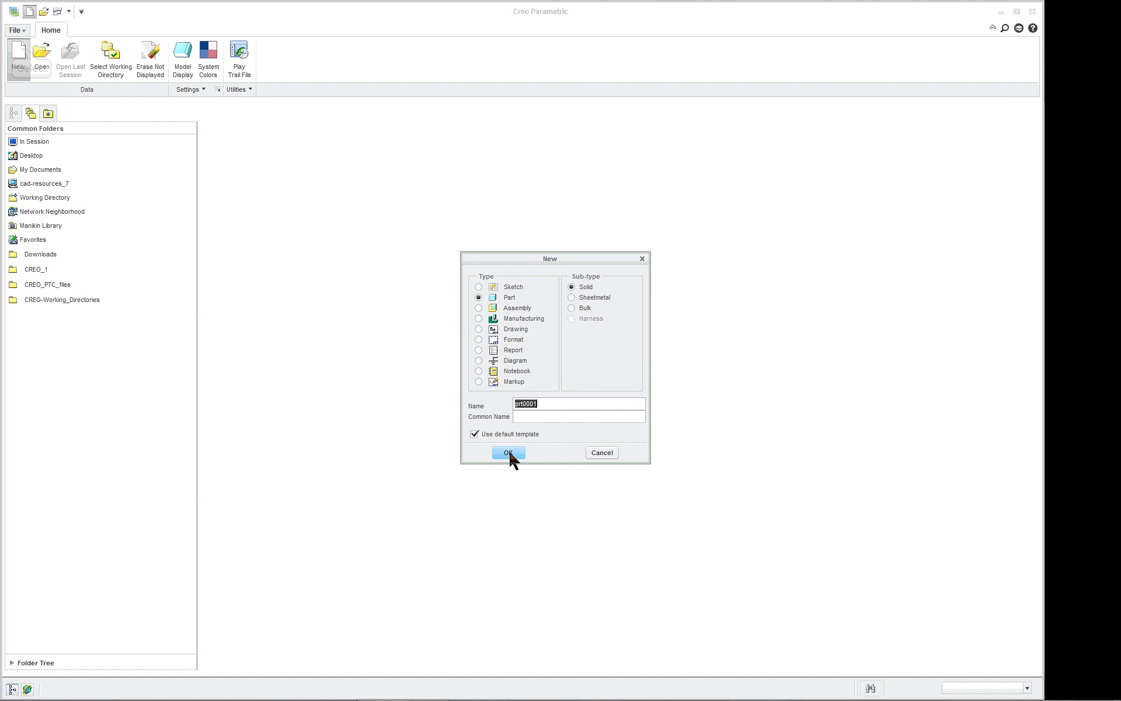
{"action": "left_click", "coordinate": [521, 309]}
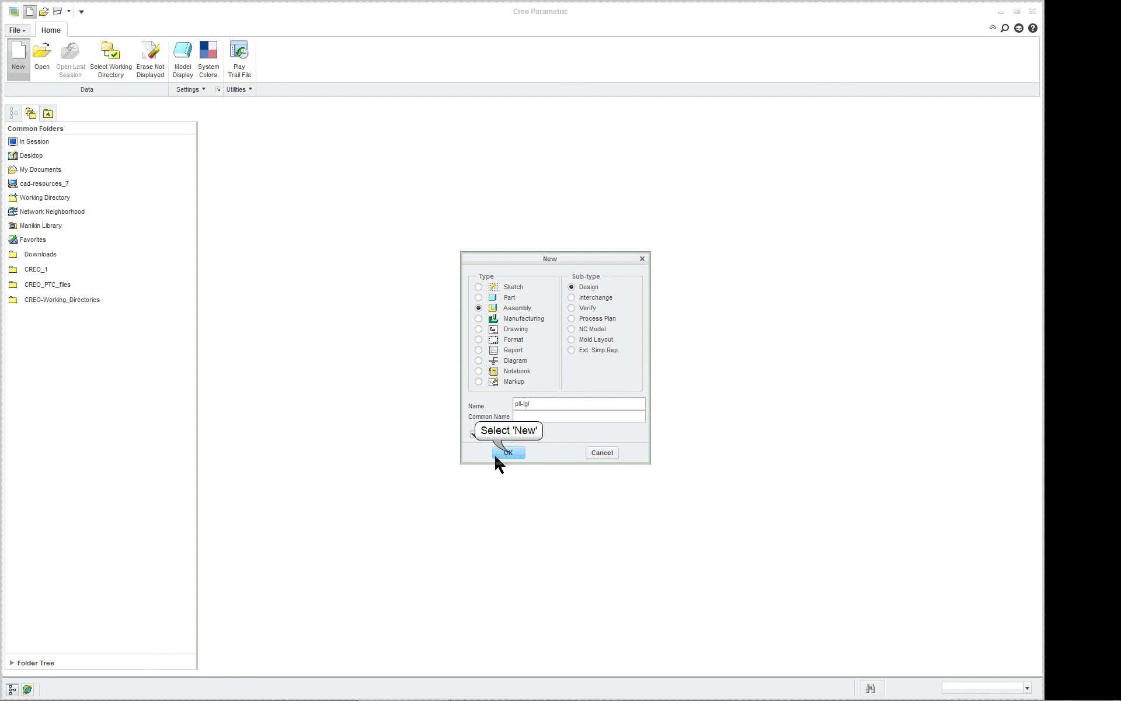
{"action": "left_click", "coordinate": [508, 452]}
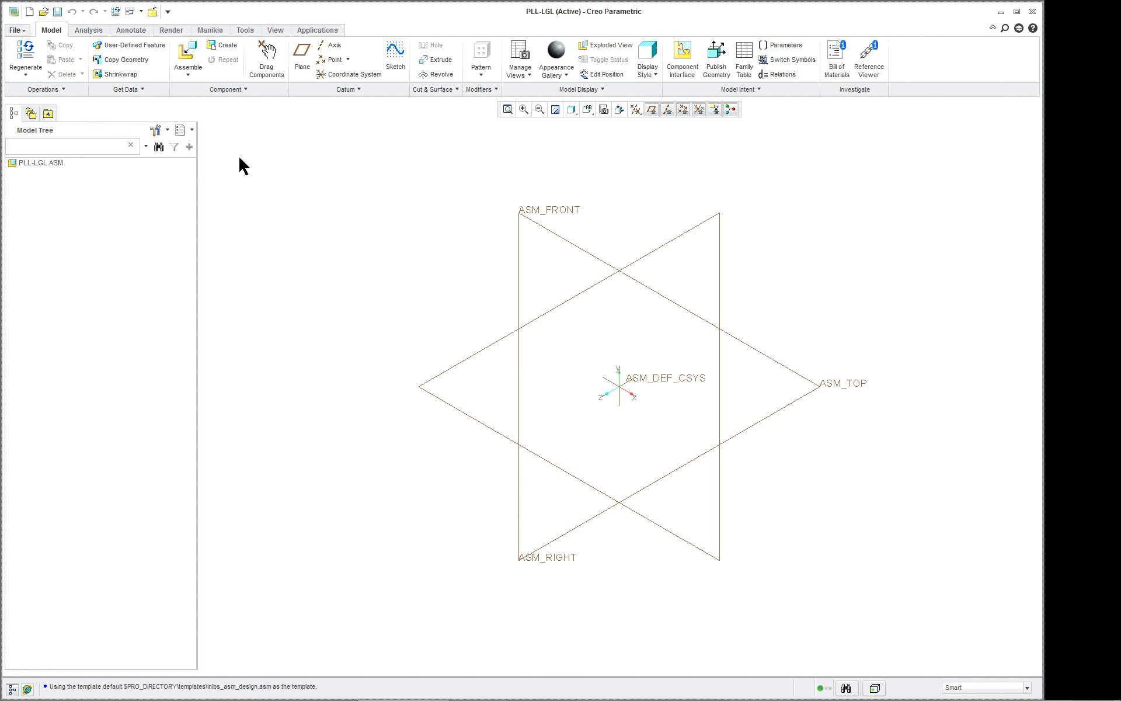
Show the embedded web browser, request the academic Pulley Assembly download pulley.zip and cancel it.
{"action": "mouse_move", "coordinate": [97, 696]}
{"action": "left_click", "coordinate": [31, 689]}
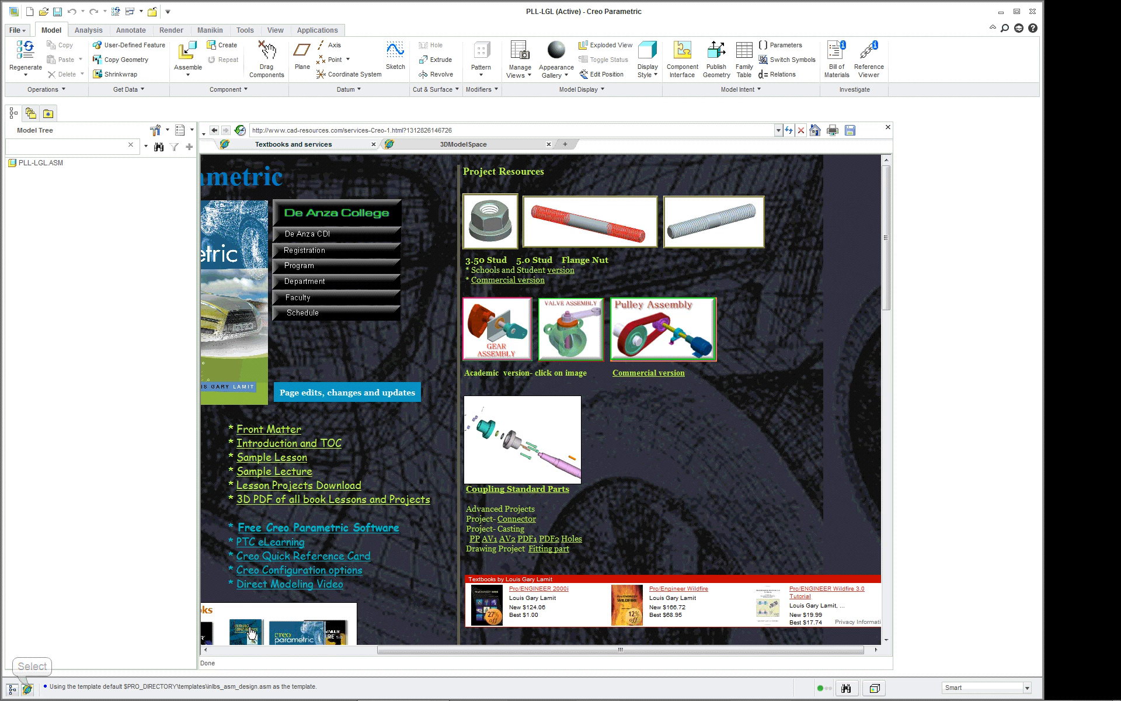
{"action": "left_click", "coordinate": [682, 331]}
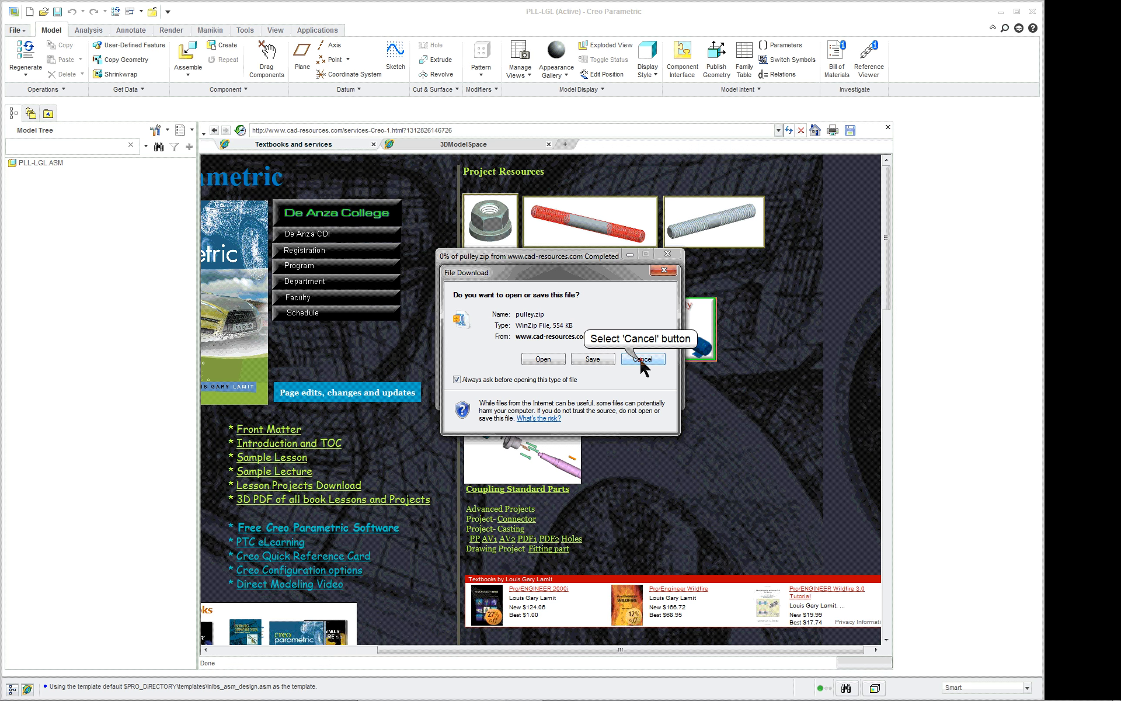
{"action": "left_click", "coordinate": [642, 359]}
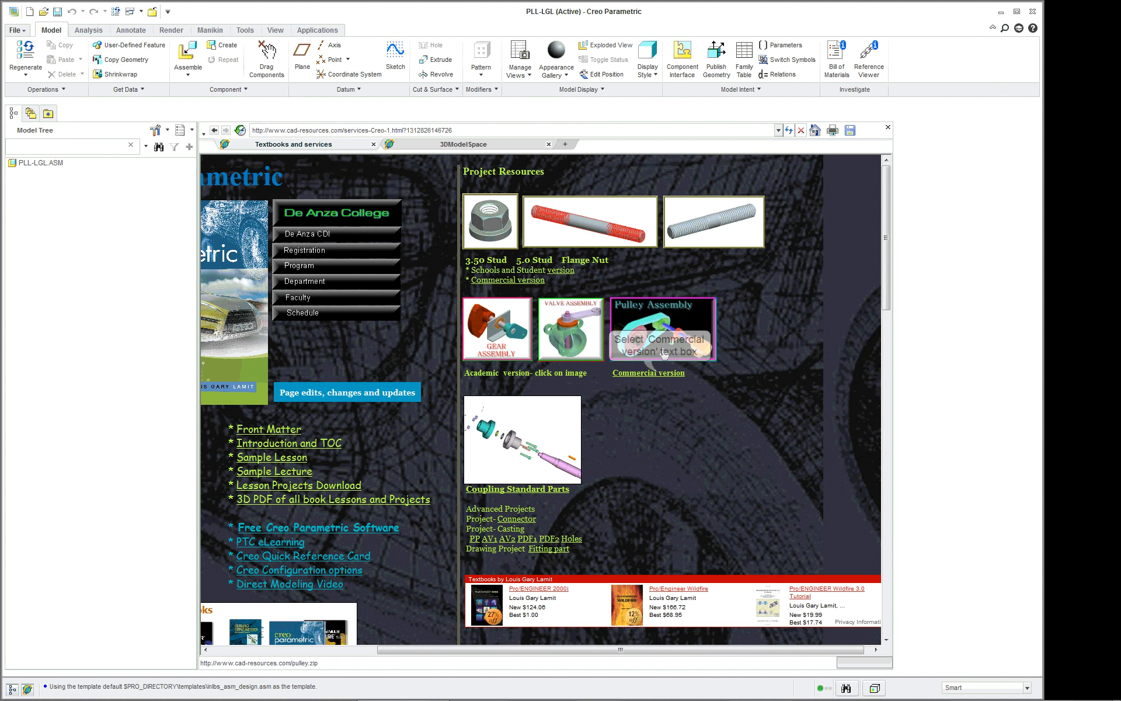
Request the commercial project download gear-valve-pulley-commercial.zip, open it, and browse into the pulley_asm_commercial folder of pulley_asm_commercial.zip.
{"action": "left_click", "coordinate": [661, 376]}
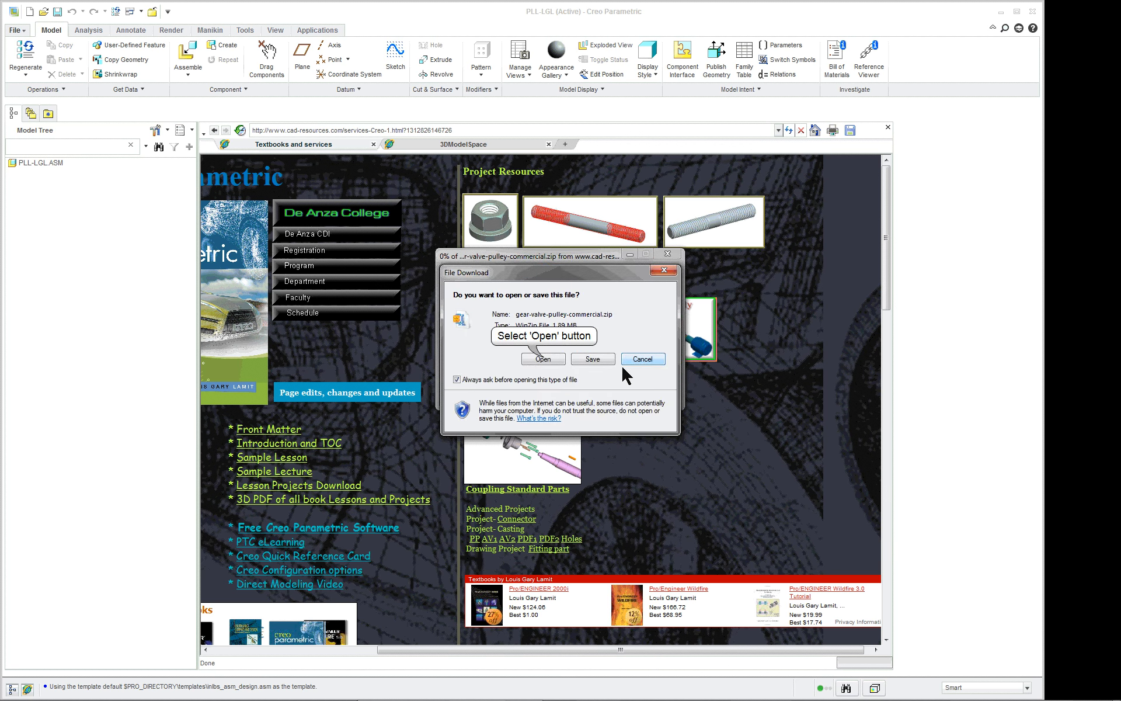
{"action": "left_click", "coordinate": [544, 358]}
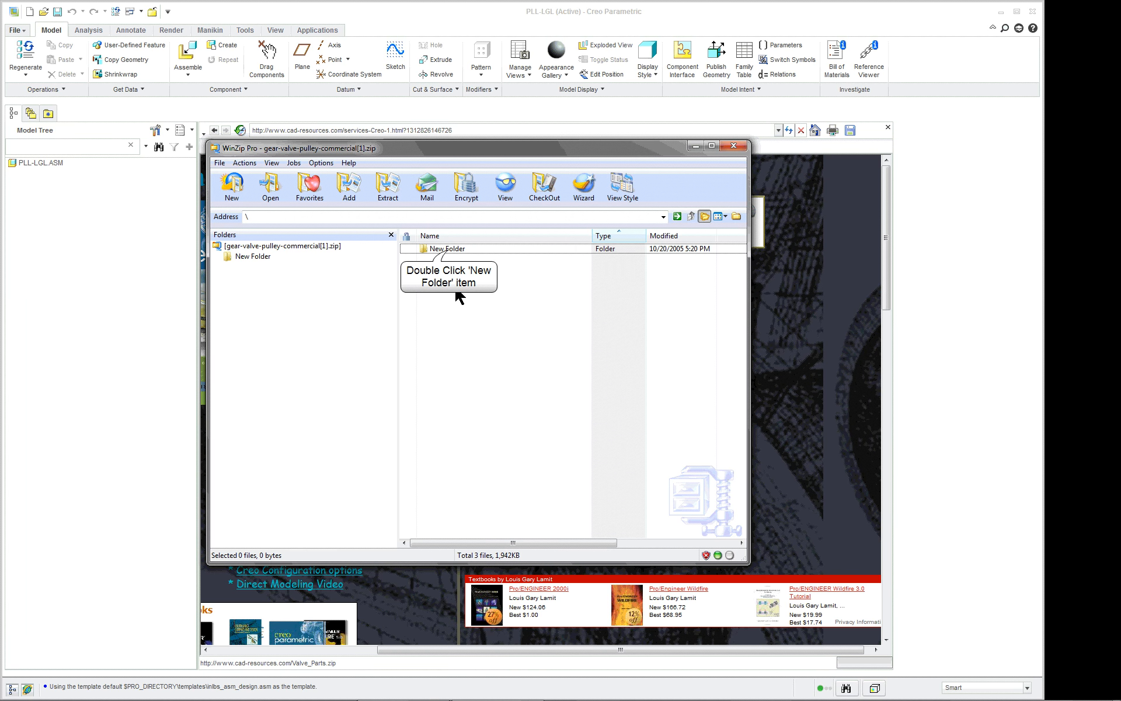
{"action": "double_click", "coordinate": [448, 251]}
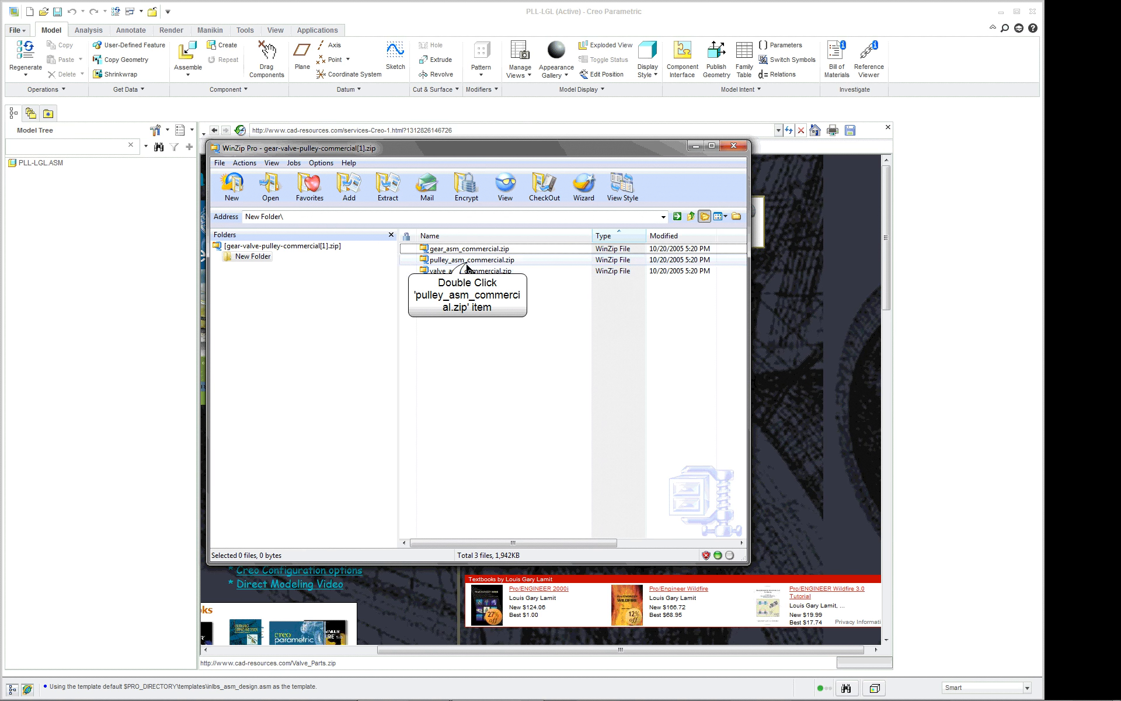
{"action": "double_click", "coordinate": [461, 260]}
{"action": "left_click", "coordinate": [607, 357]}
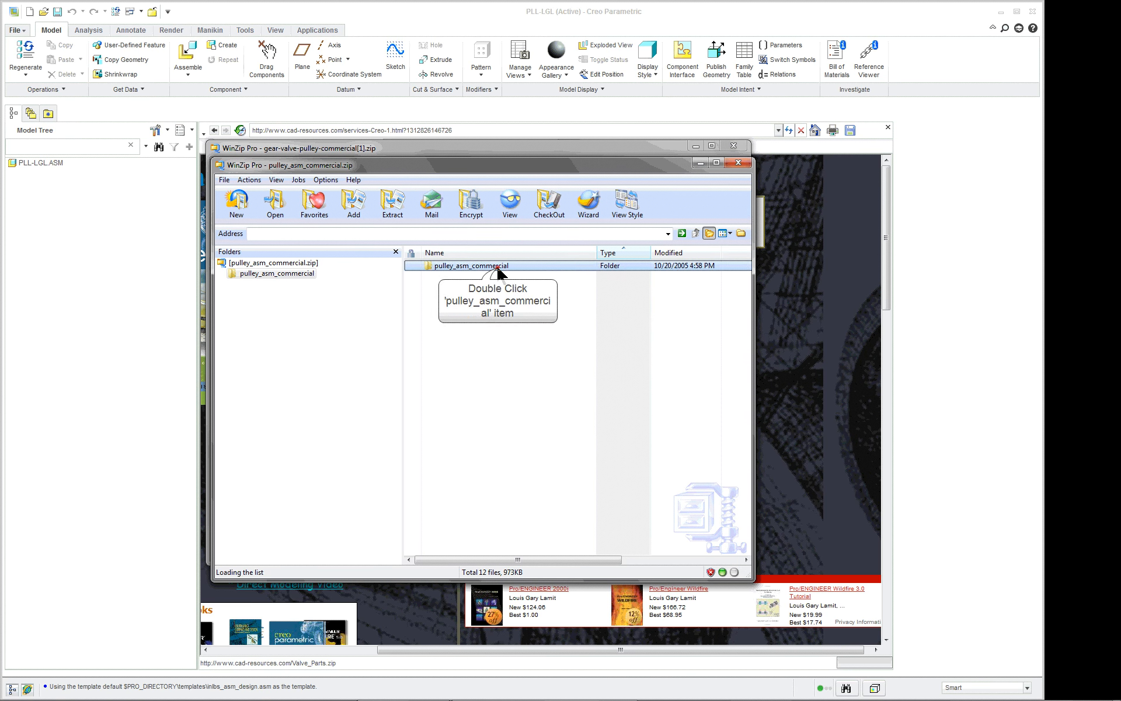
{"action": "double_click", "coordinate": [500, 266]}
Try to bring cylinder_rod_copy___com.prt.1 from the archive directly into the assembly window, and close the archive program.
{"action": "left_click_drag", "start_coordinate": [558, 157], "coordinate": [1044, 295]}
{"action": "left_click", "coordinate": [733, 145]}
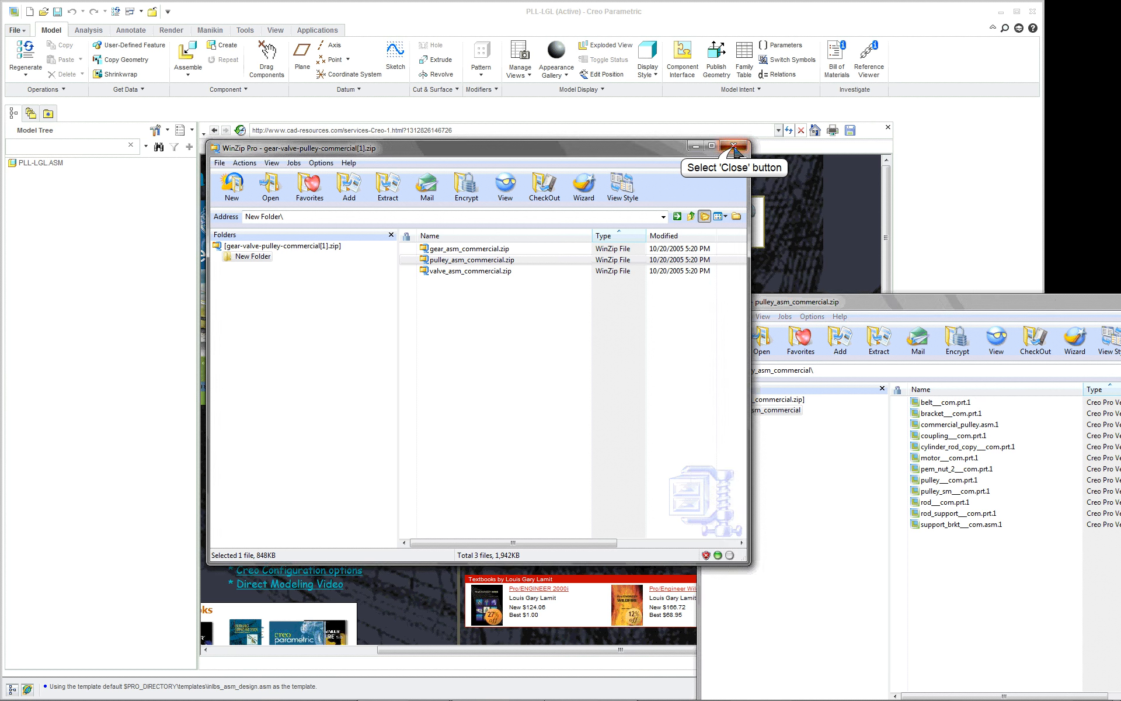
{"action": "left_click", "coordinate": [953, 447]}
{"action": "left_click_drag", "start_coordinate": [953, 448], "coordinate": [938, 268]}
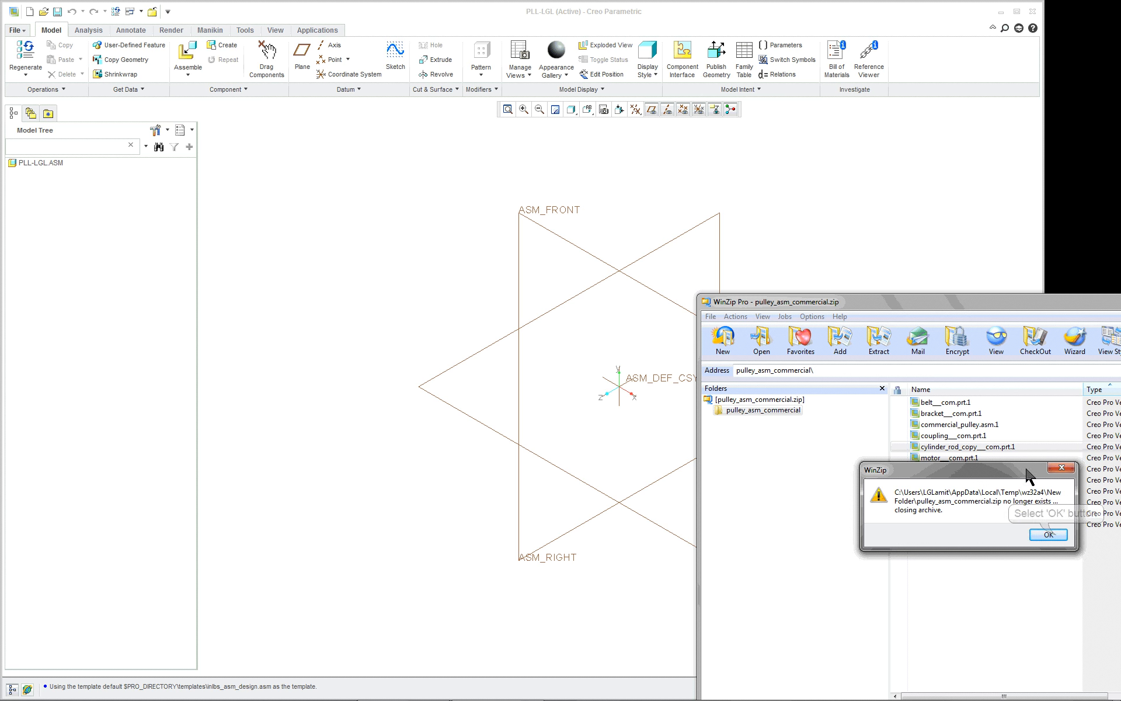
{"action": "left_click", "coordinate": [1055, 536]}
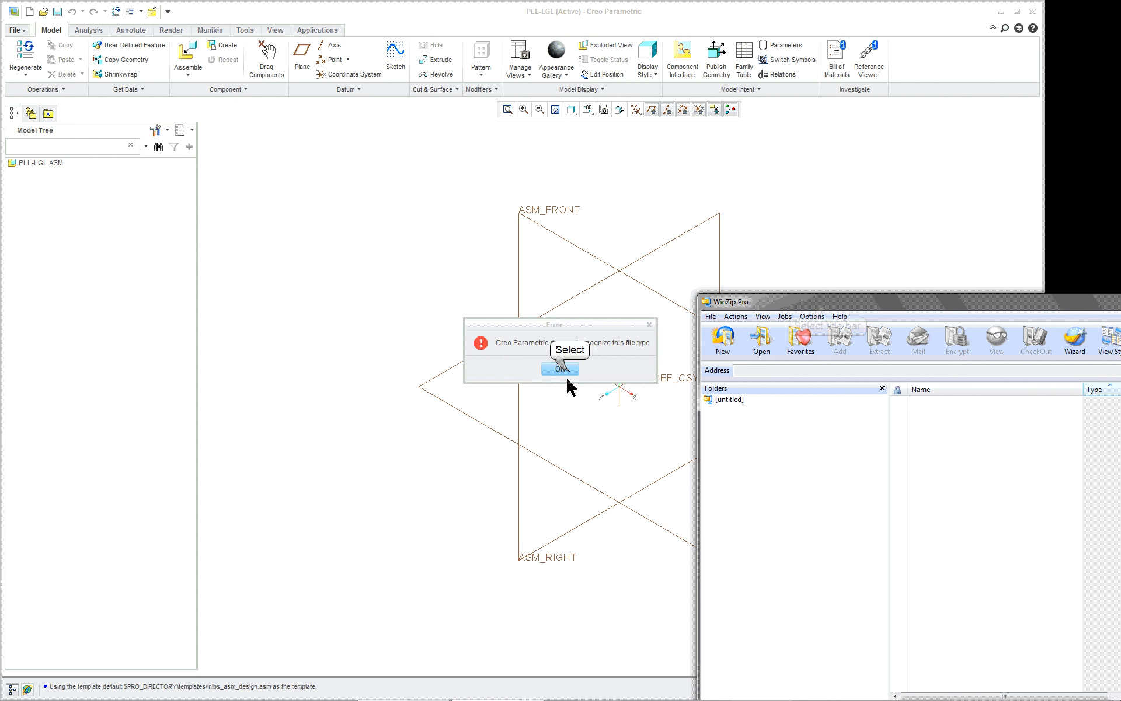
{"action": "left_click", "coordinate": [562, 375]}
{"action": "left_click_drag", "start_coordinate": [827, 312], "coordinate": [489, 241]}
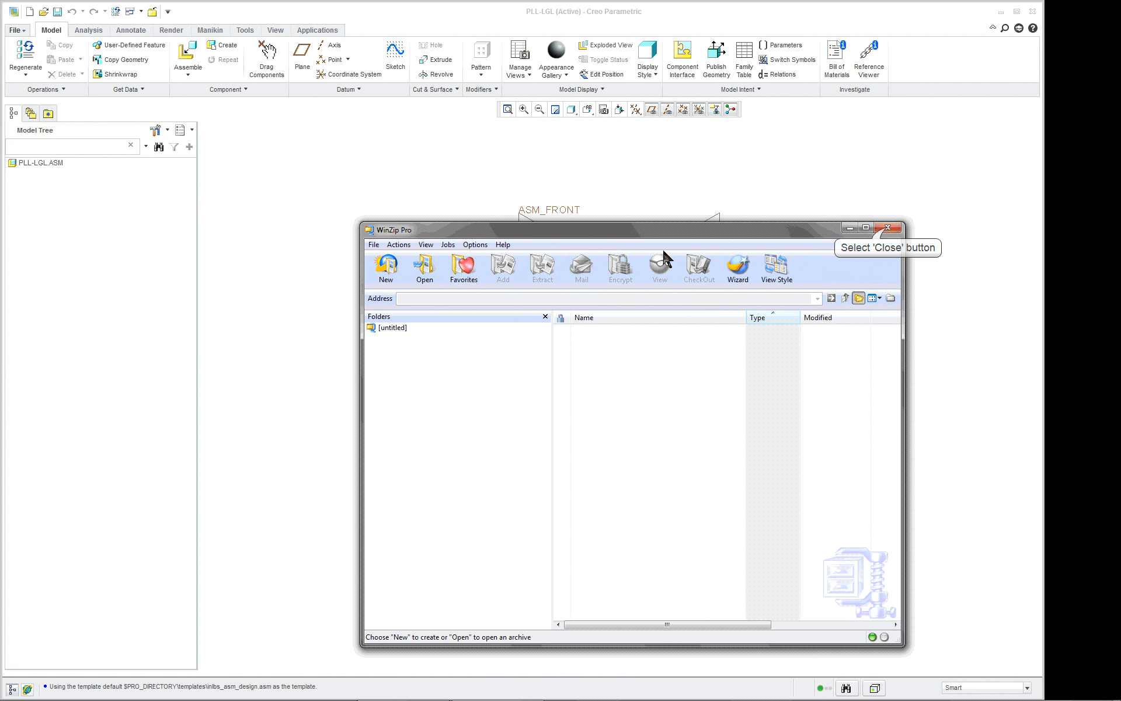
{"action": "left_click", "coordinate": [887, 230]}
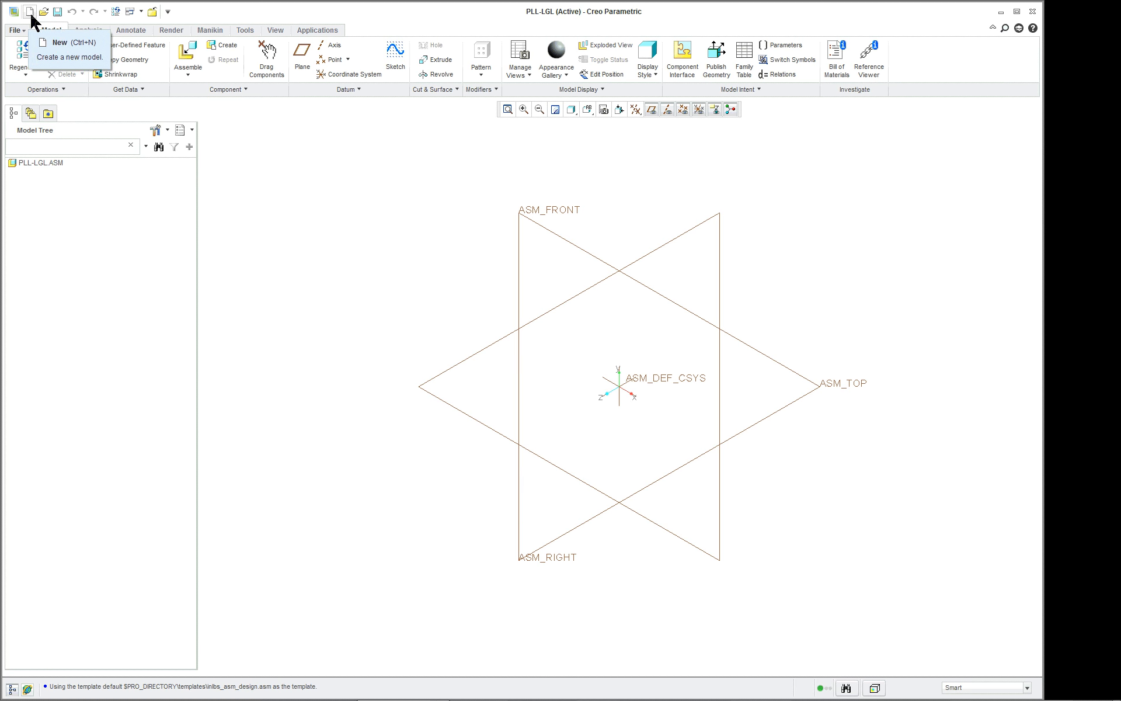
Assemble cylinder_rod_copy___com.prt as the first component of the assembly, using the Default constraint.
{"action": "left_click", "coordinate": [195, 54]}
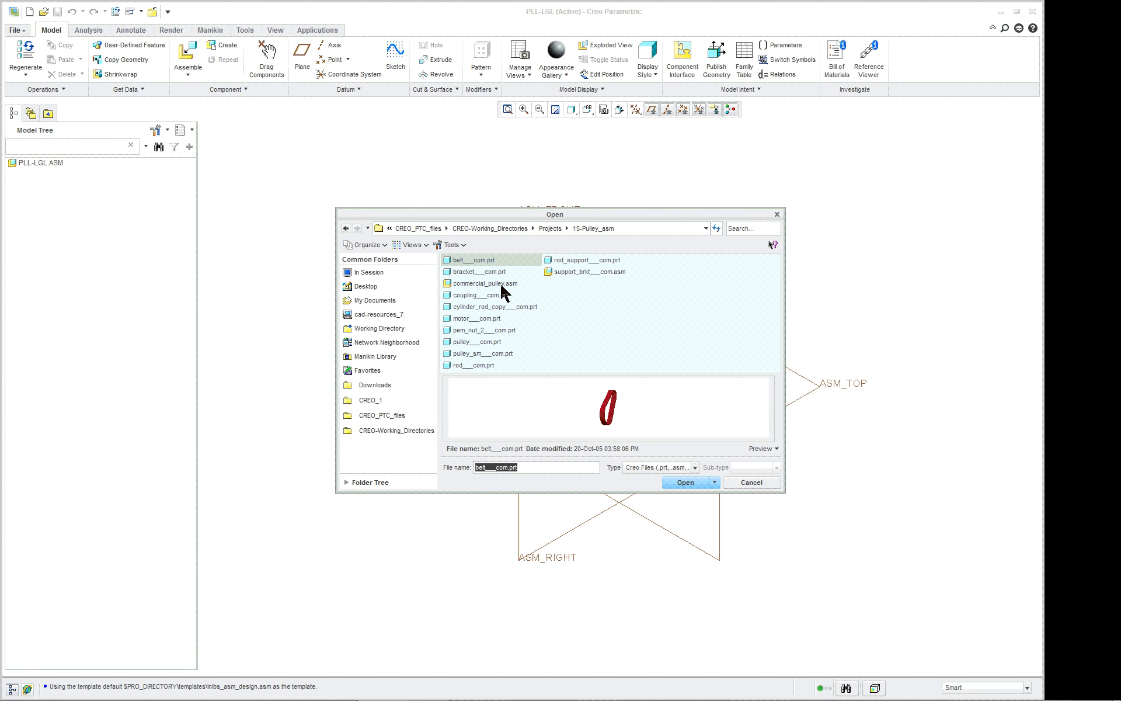
{"action": "double_click", "coordinate": [498, 307]}
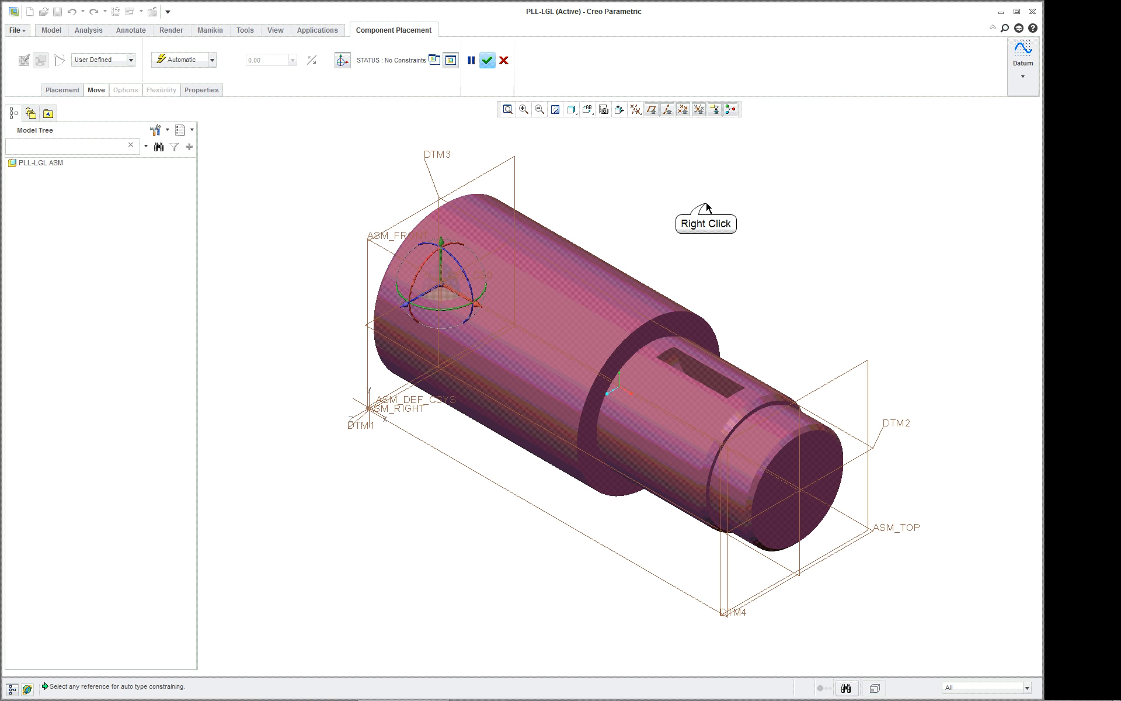
{"action": "right_click", "coordinate": [706, 205]}
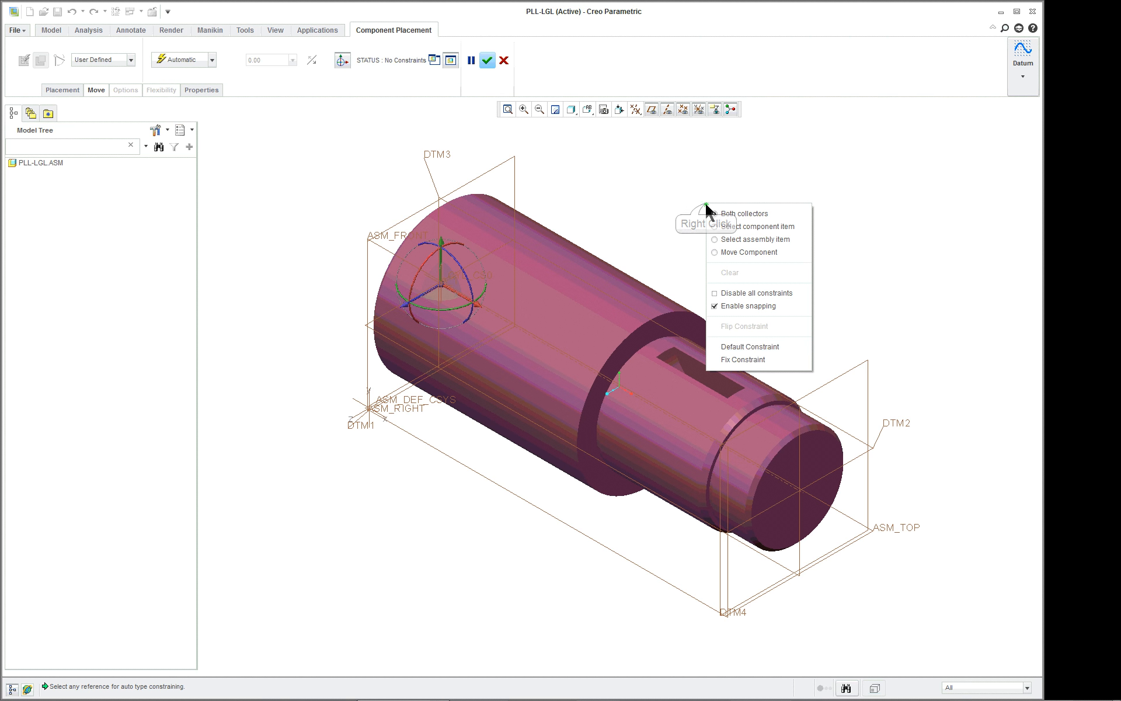
{"action": "left_click", "coordinate": [750, 346]}
{"action": "middle_click", "coordinate": [748, 344]}
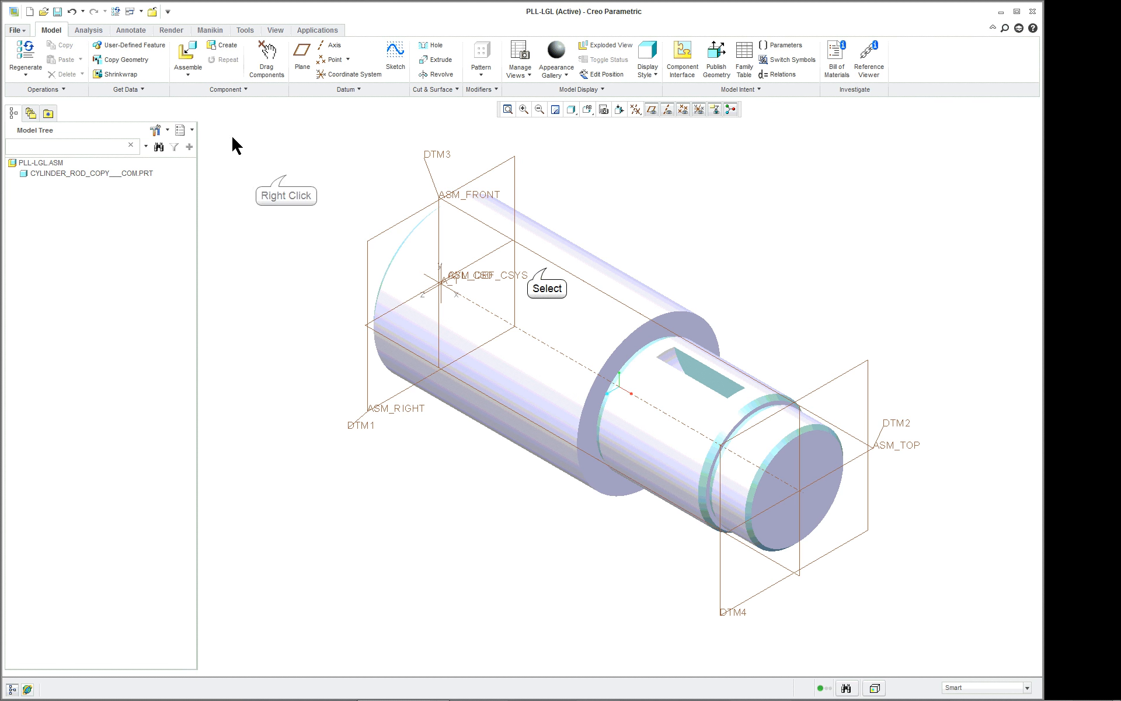
Open the assembled cylinder rod component in its own part window.
{"action": "left_click", "coordinate": [547, 268]}
{"action": "right_click", "coordinate": [285, 176]}
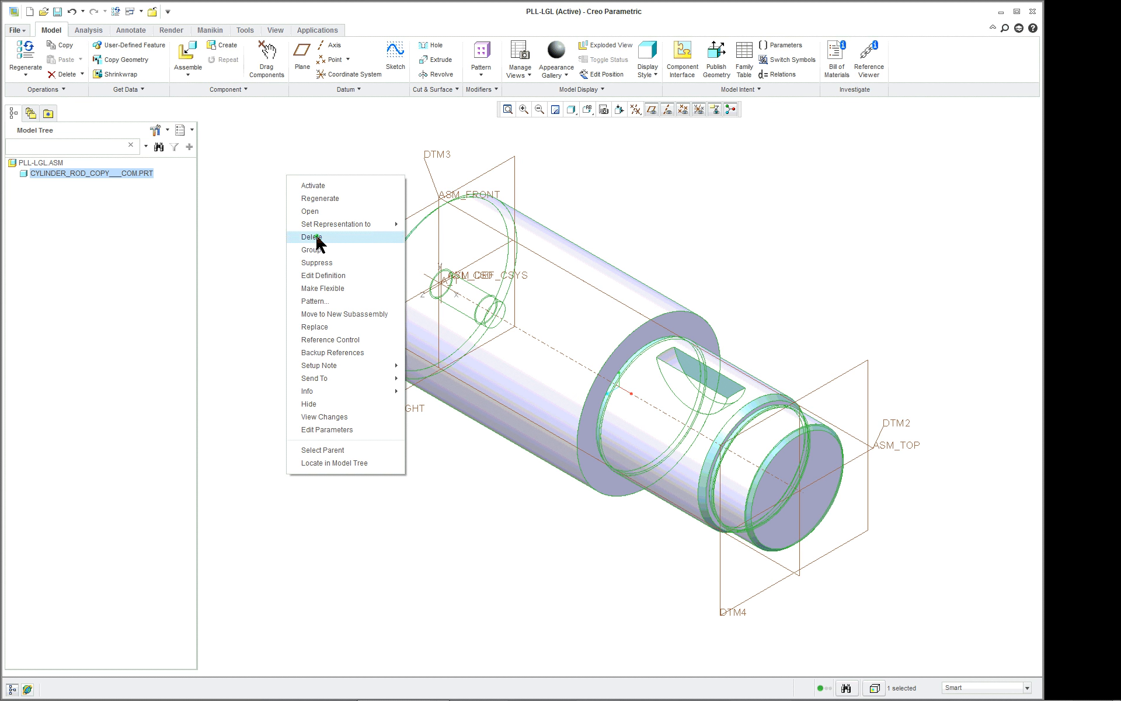
{"action": "left_click", "coordinate": [326, 211]}
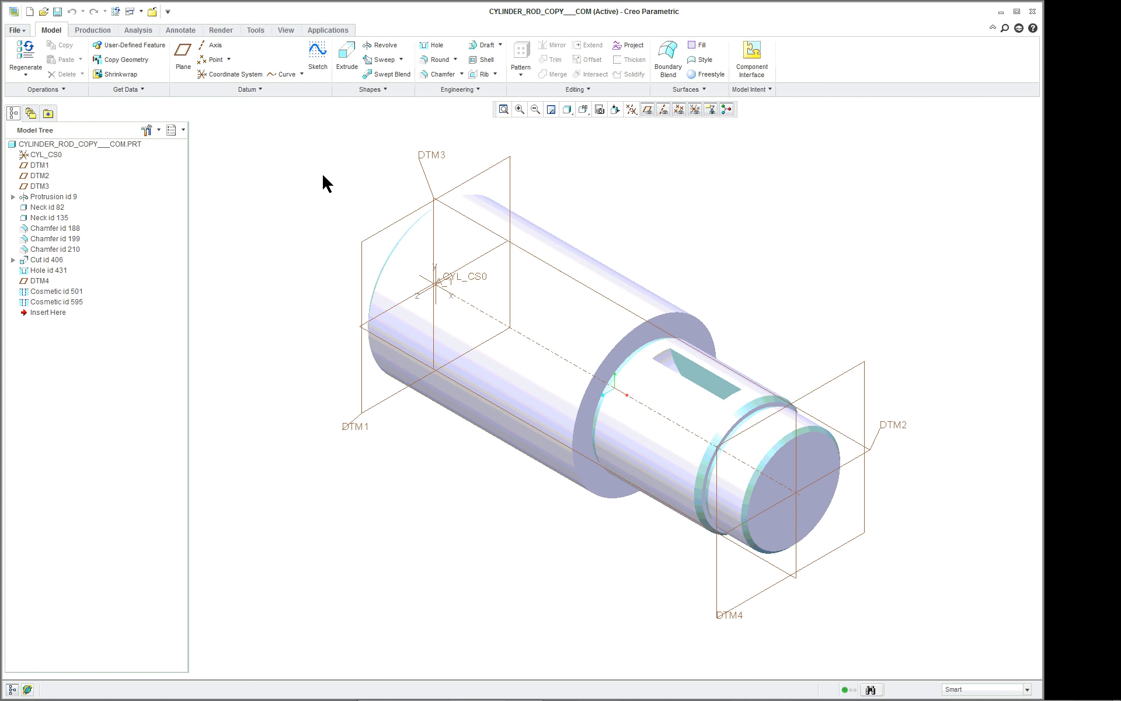
Clear all appearances from the cylinder rod part and confirm.
{"action": "left_click", "coordinate": [291, 32]}
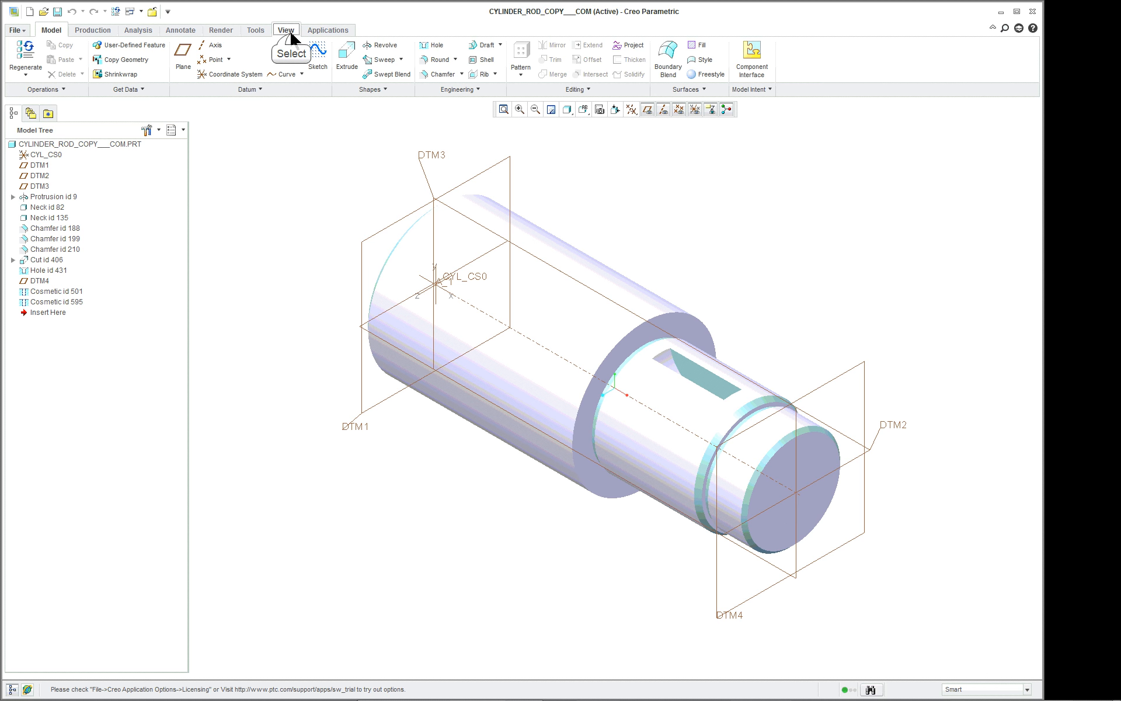
{"action": "left_click", "coordinate": [317, 74]}
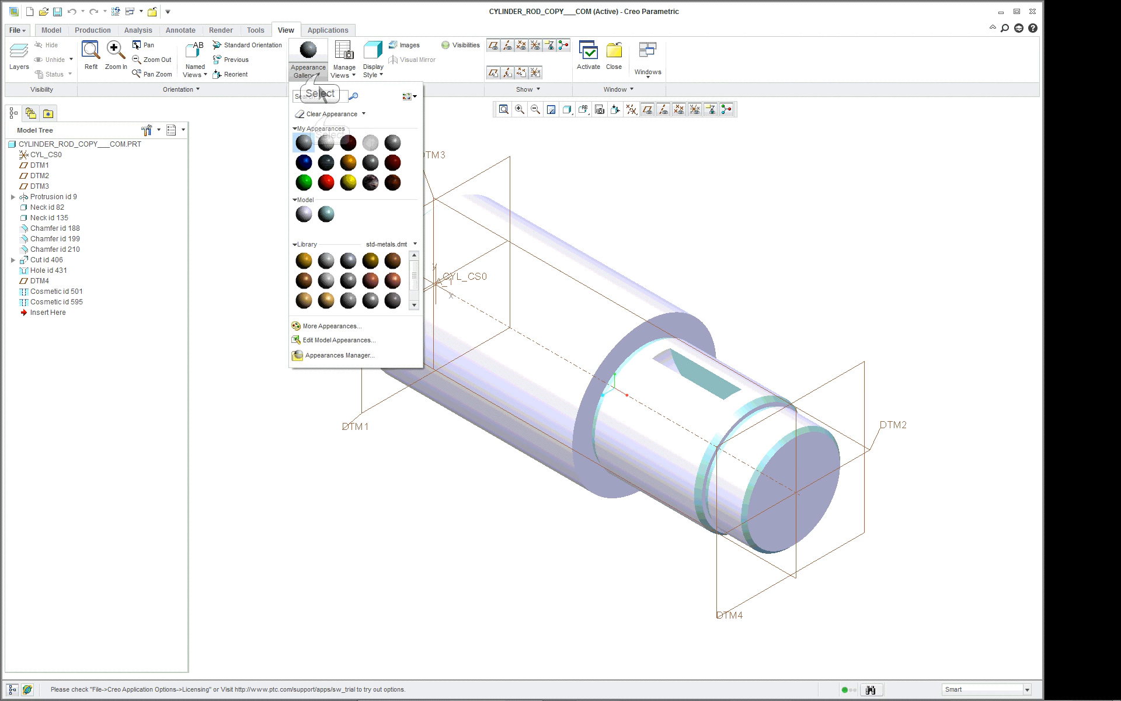
{"action": "left_click", "coordinate": [337, 115]}
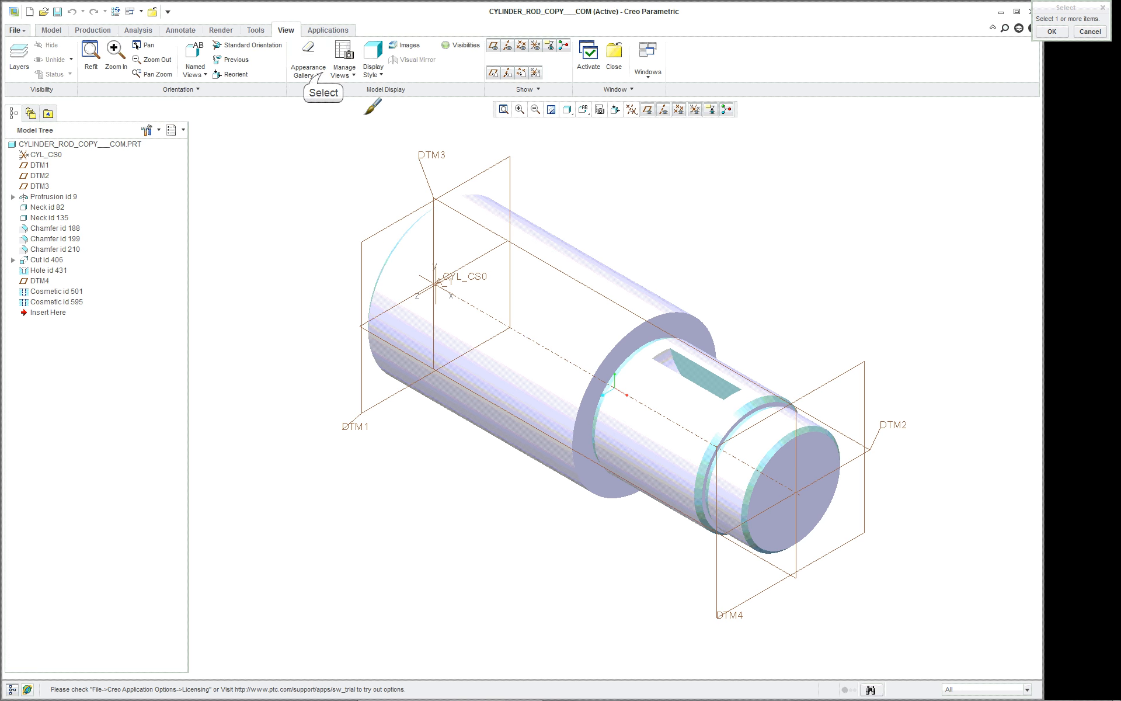
{"action": "left_click", "coordinate": [320, 75]}
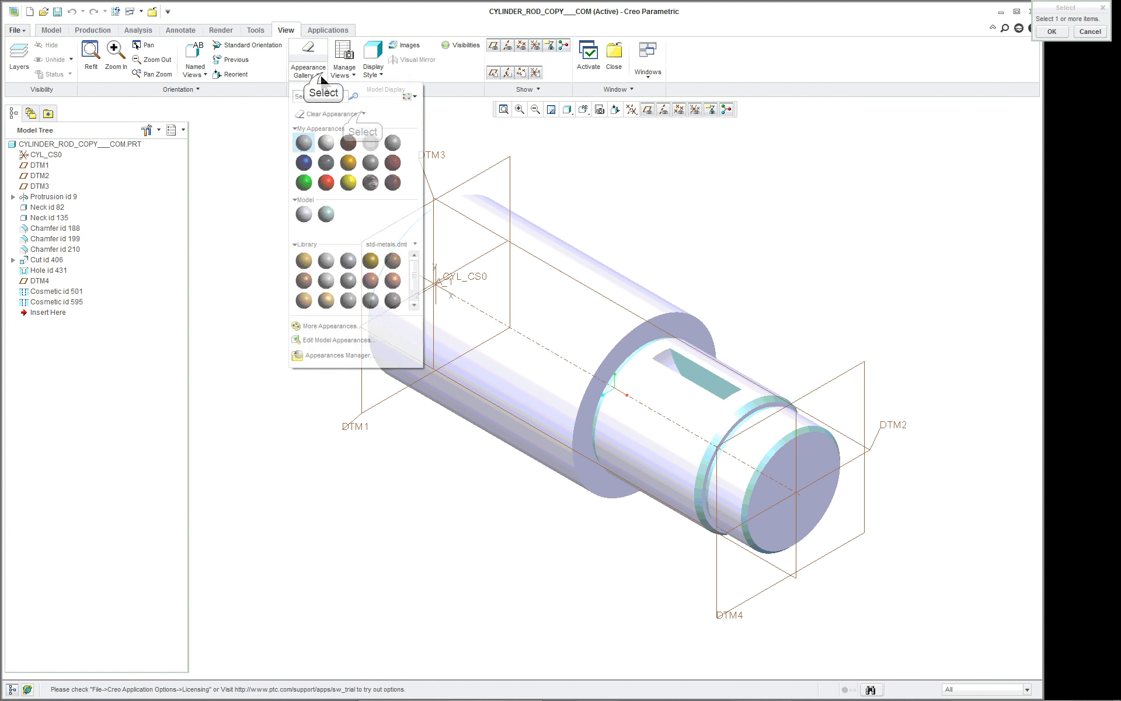
{"action": "left_click", "coordinate": [363, 114]}
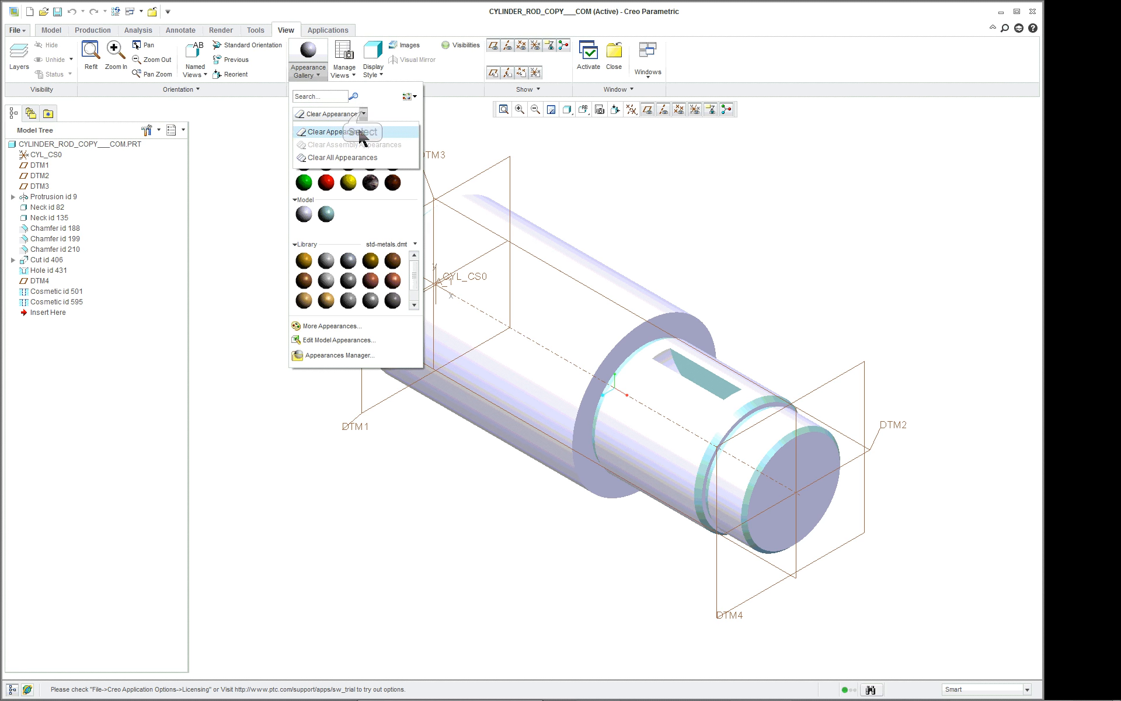
{"action": "left_click", "coordinate": [356, 161]}
{"action": "left_click", "coordinate": [544, 366]}
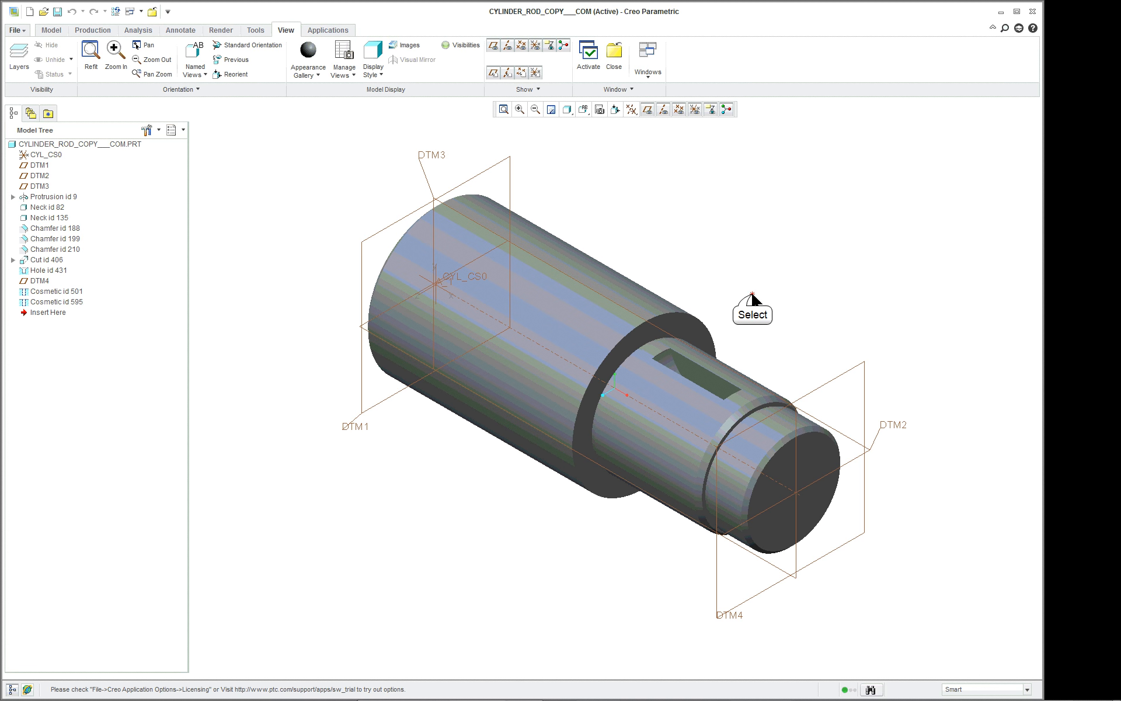
Apply the orange metallic paint from the Photolux library adv-paint-metallic.dmt to the whole cylinder rod part.
{"action": "left_click", "coordinate": [315, 77]}
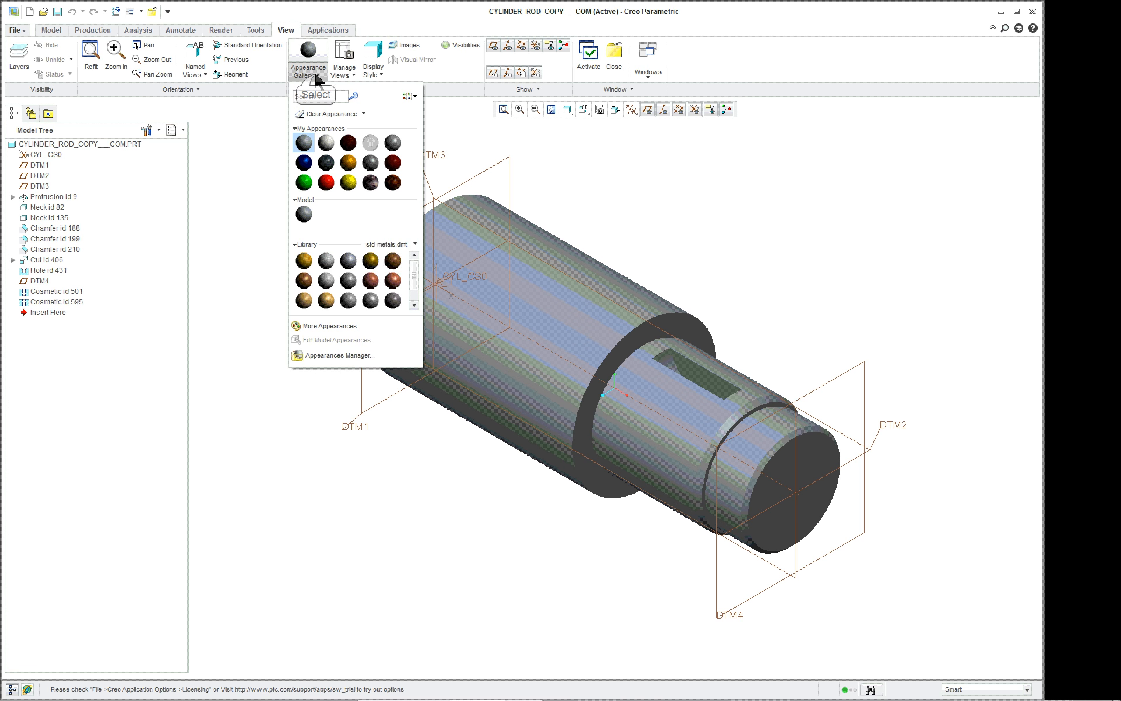
{"action": "left_click", "coordinate": [381, 244]}
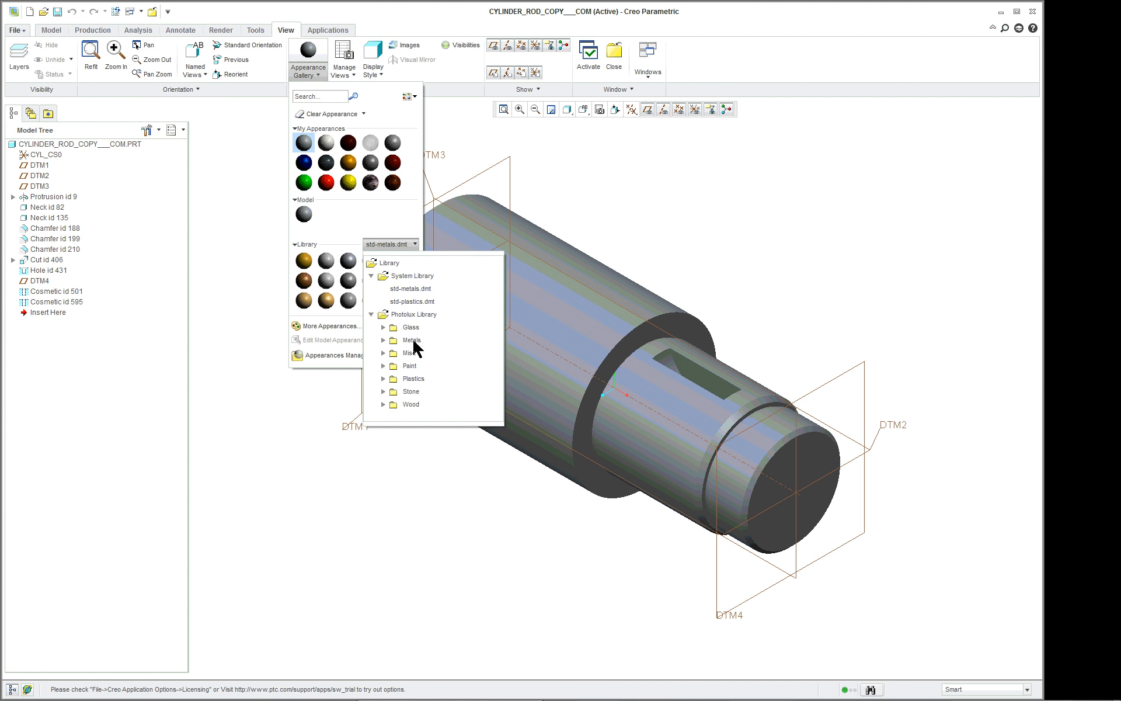
{"action": "left_click", "coordinate": [383, 365]}
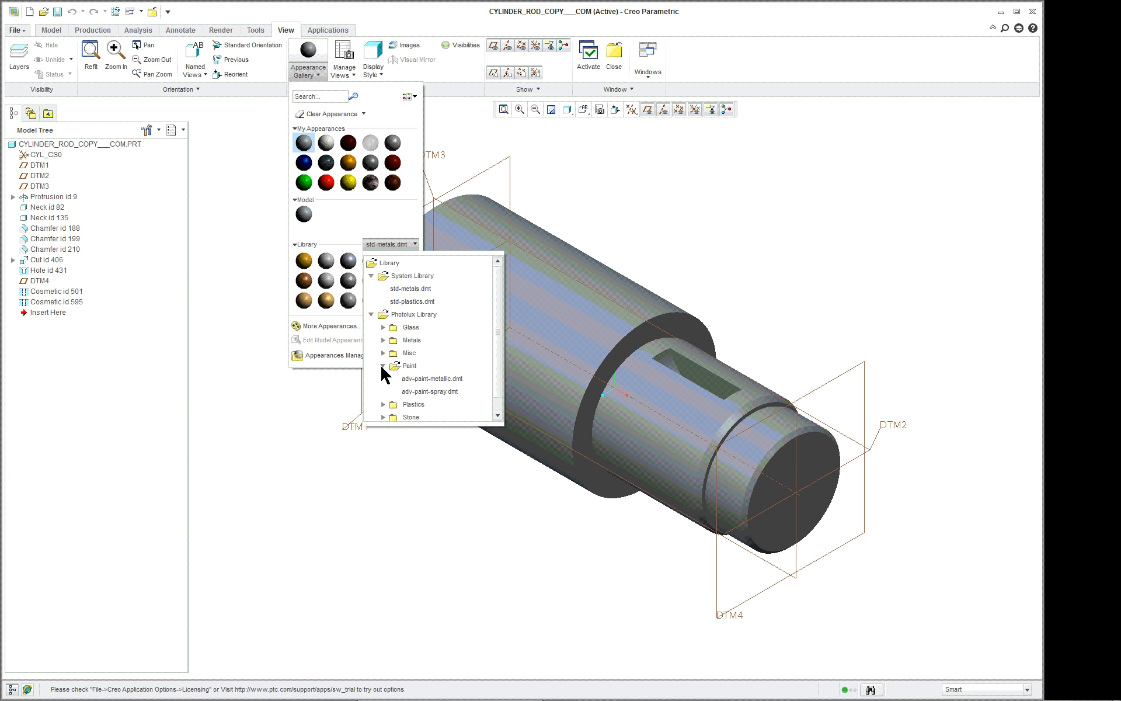
{"action": "left_click", "coordinate": [440, 378]}
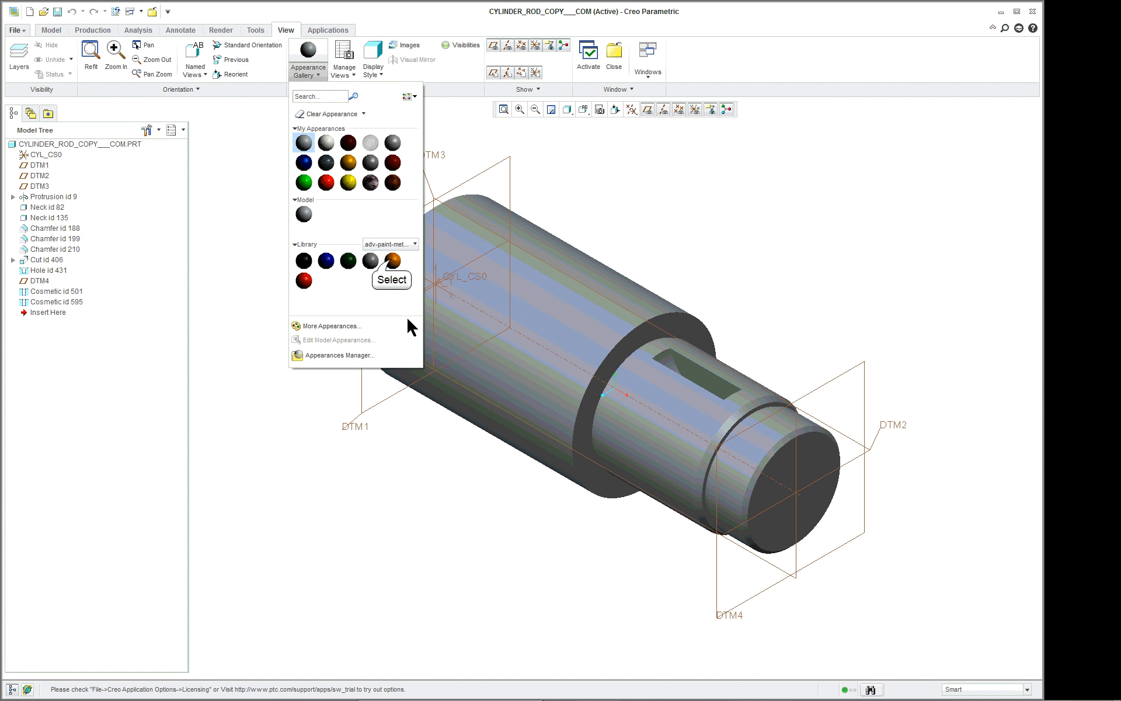
{"action": "left_click", "coordinate": [393, 263]}
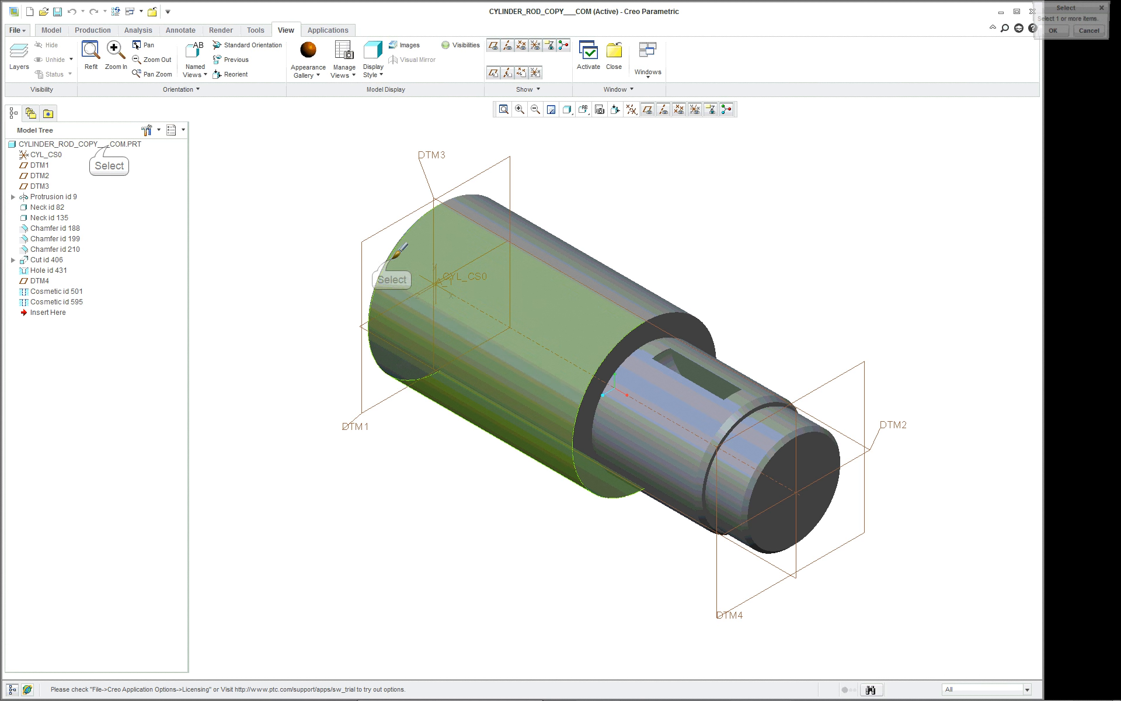
{"action": "left_click", "coordinate": [111, 145]}
{"action": "middle_click", "coordinate": [249, 173]}
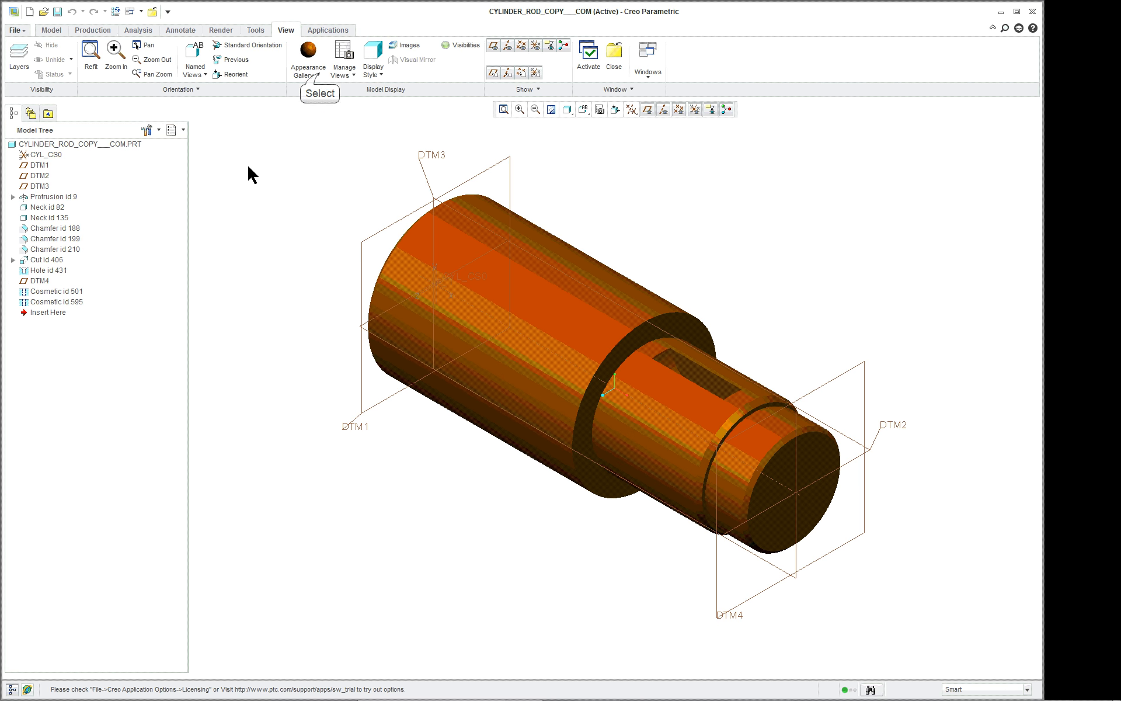
Open the part's adv-paint-metallic-orange appearance for editing and review its class and sub class options.
{"action": "left_click", "coordinate": [308, 69]}
{"action": "right_click", "coordinate": [303, 214]}
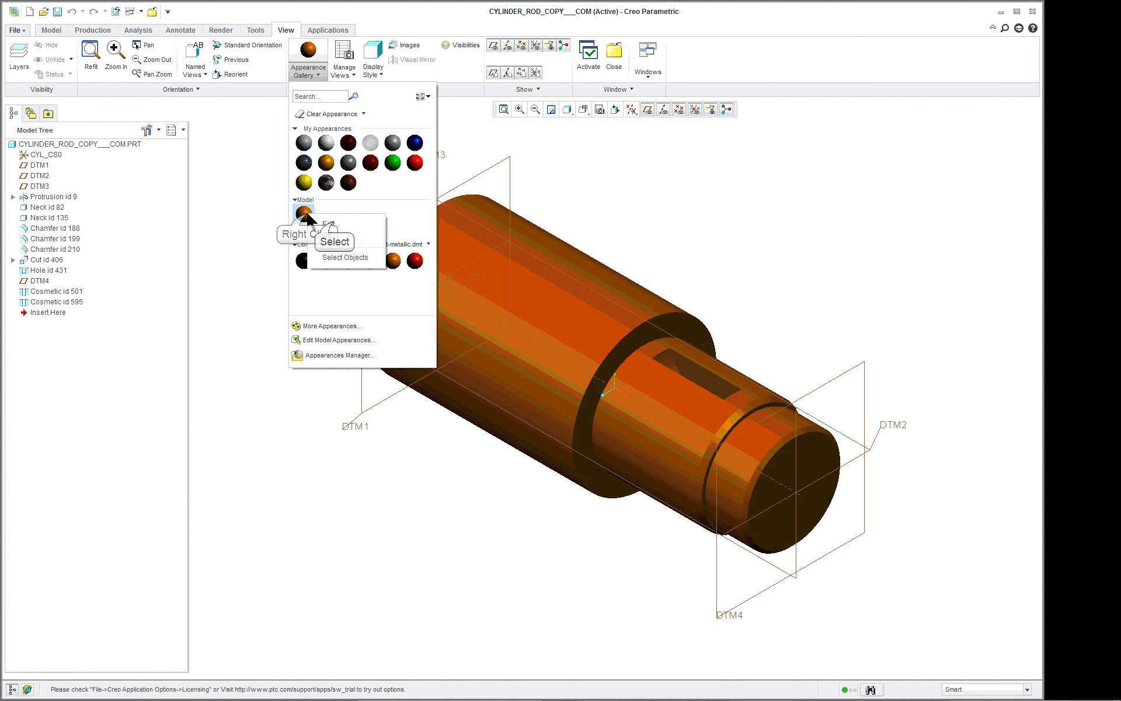
{"action": "left_click", "coordinate": [330, 224]}
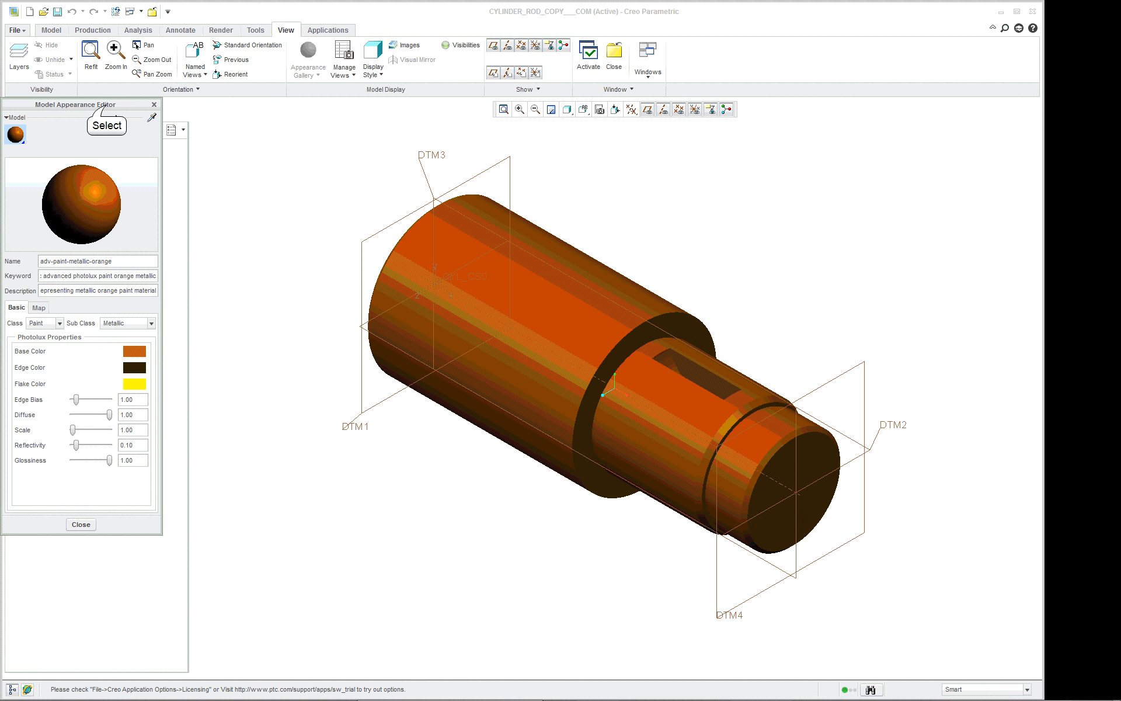
{"action": "left_click_drag", "start_coordinate": [107, 107], "coordinate": [414, 148]}
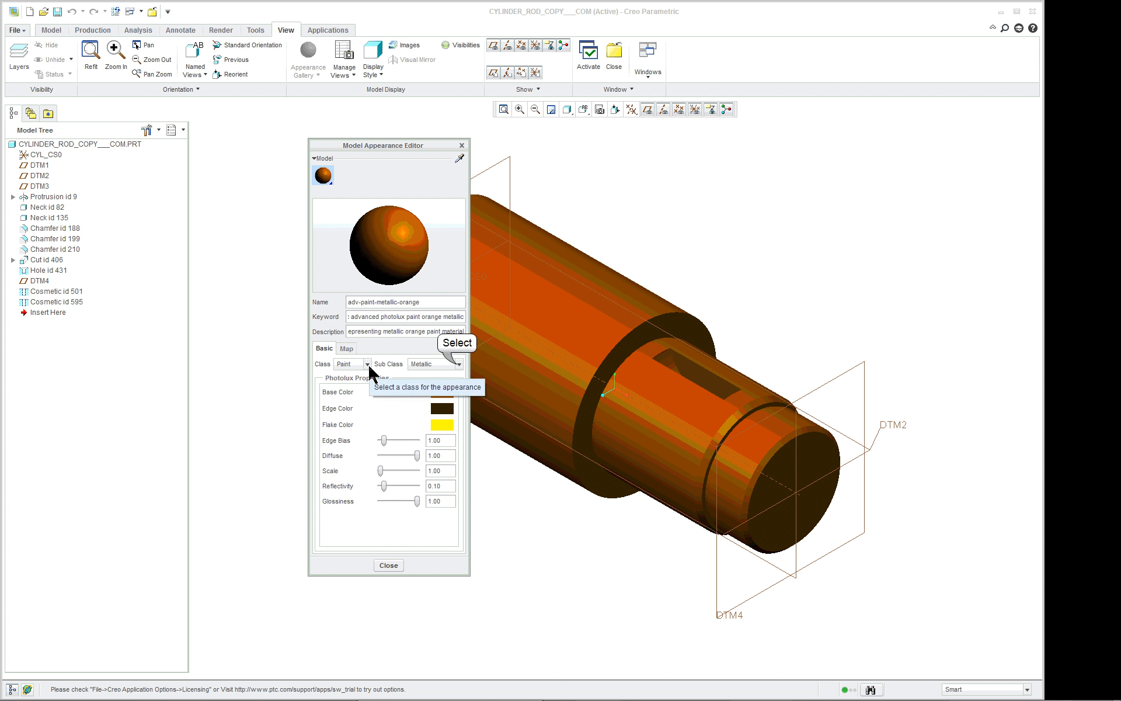
{"action": "left_click", "coordinate": [458, 365]}
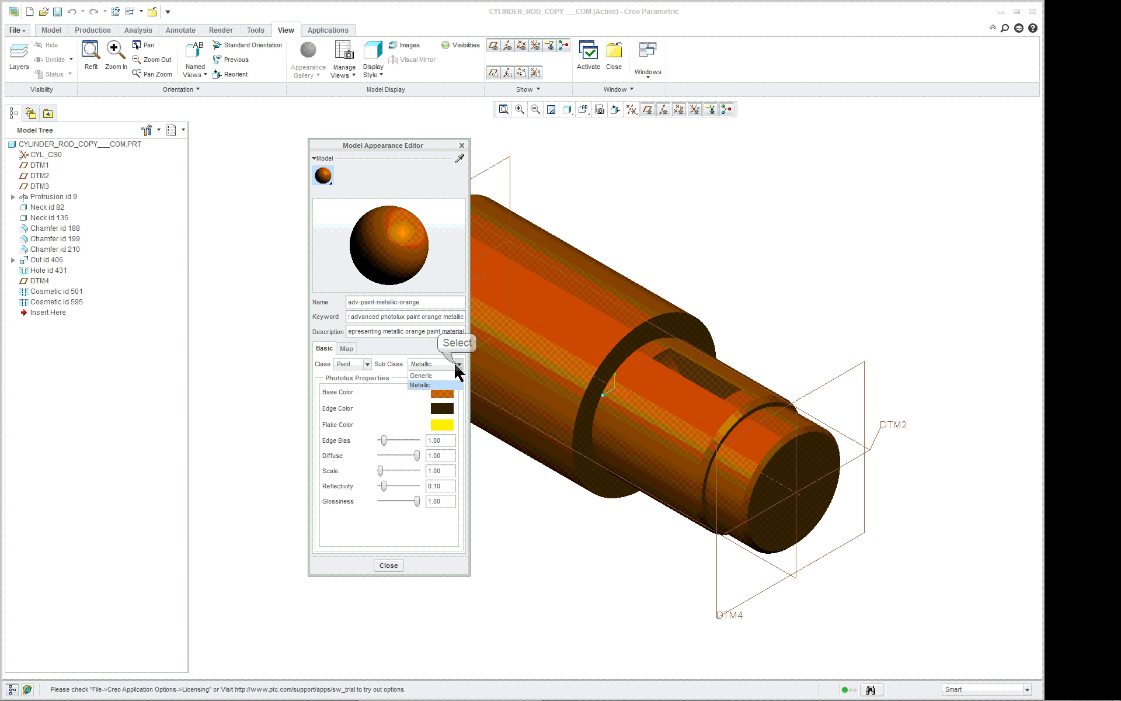
{"action": "double_click", "coordinate": [355, 364]}
{"action": "left_click", "coordinate": [388, 392]}
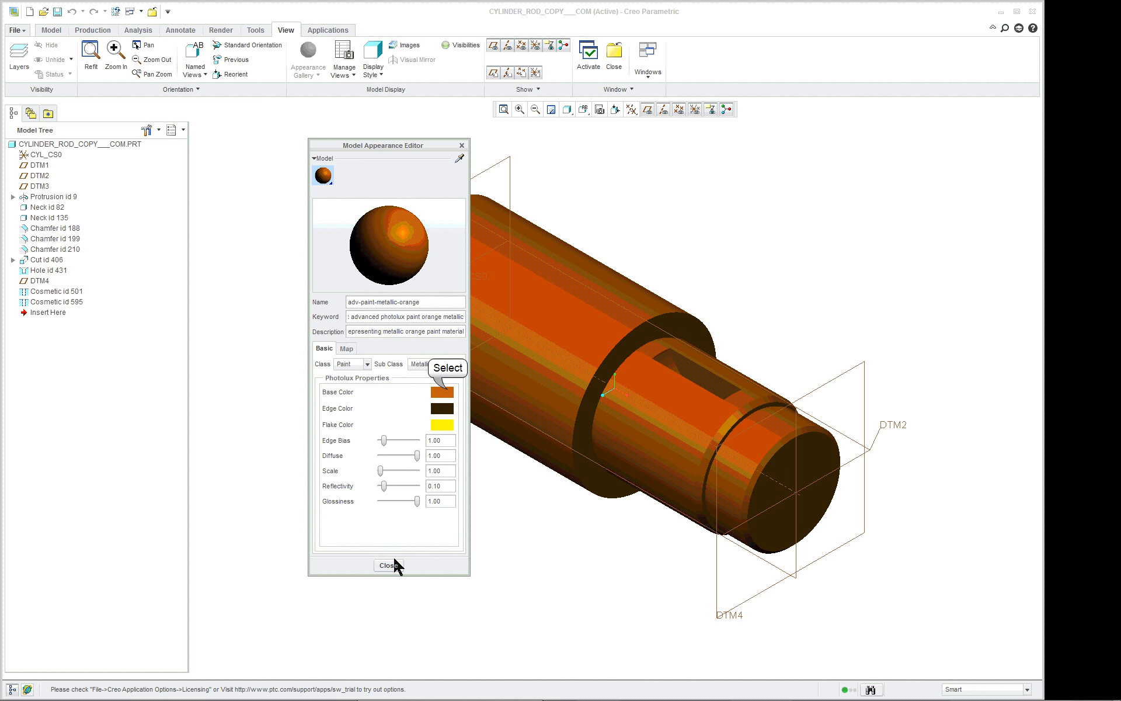
Set the orange metallic appearance's base color to RGB 255.0, 188.7, 183.6 and finish editing the appearance.
{"action": "left_click", "coordinate": [448, 390]}
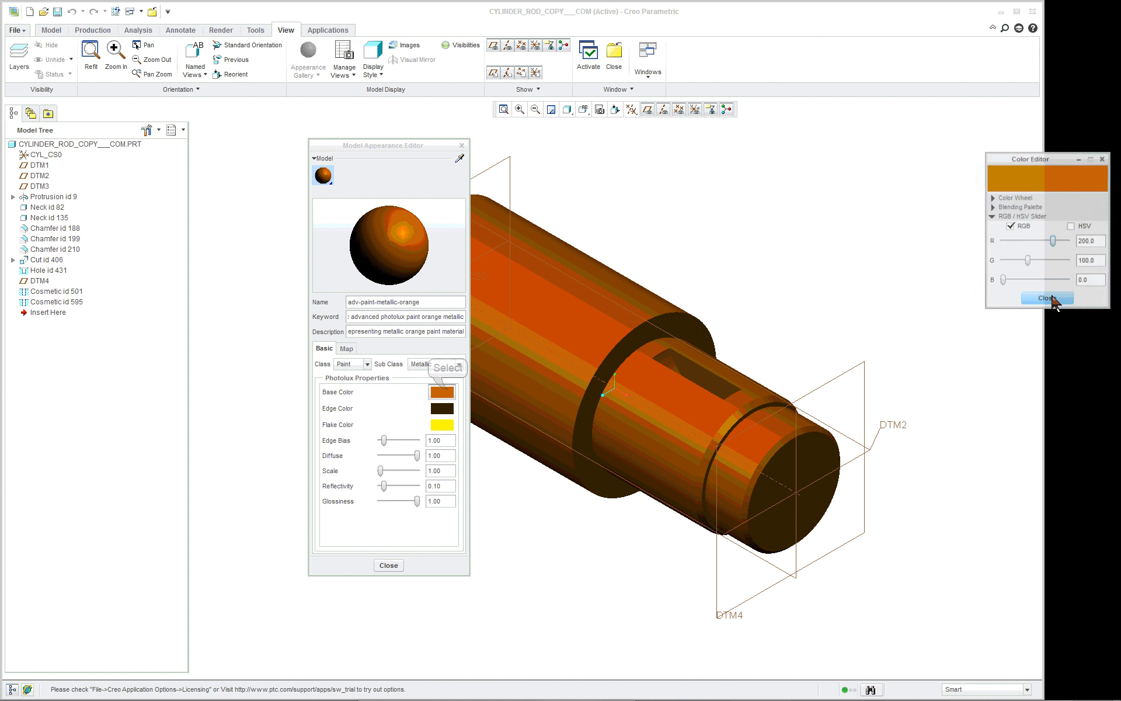
{"action": "left_click", "coordinate": [1063, 241]}
{"action": "left_click", "coordinate": [1049, 261]}
{"action": "left_click", "coordinate": [1049, 281]}
{"action": "left_click", "coordinate": [1056, 262]}
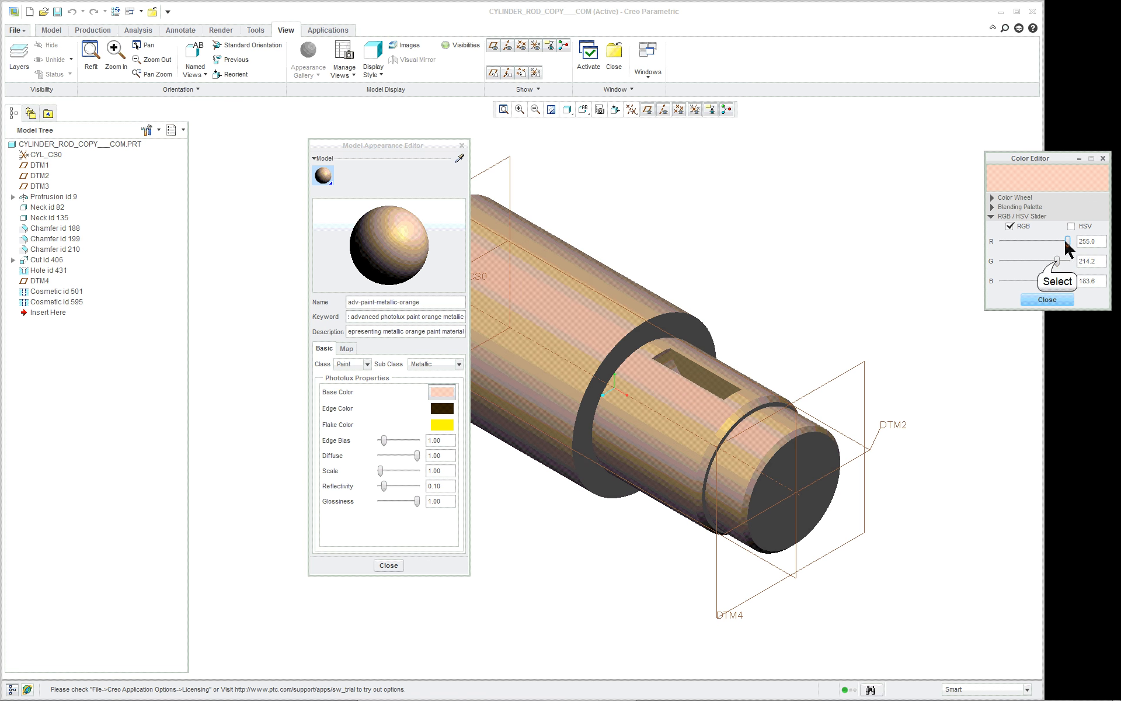
{"action": "left_click", "coordinate": [1053, 261]}
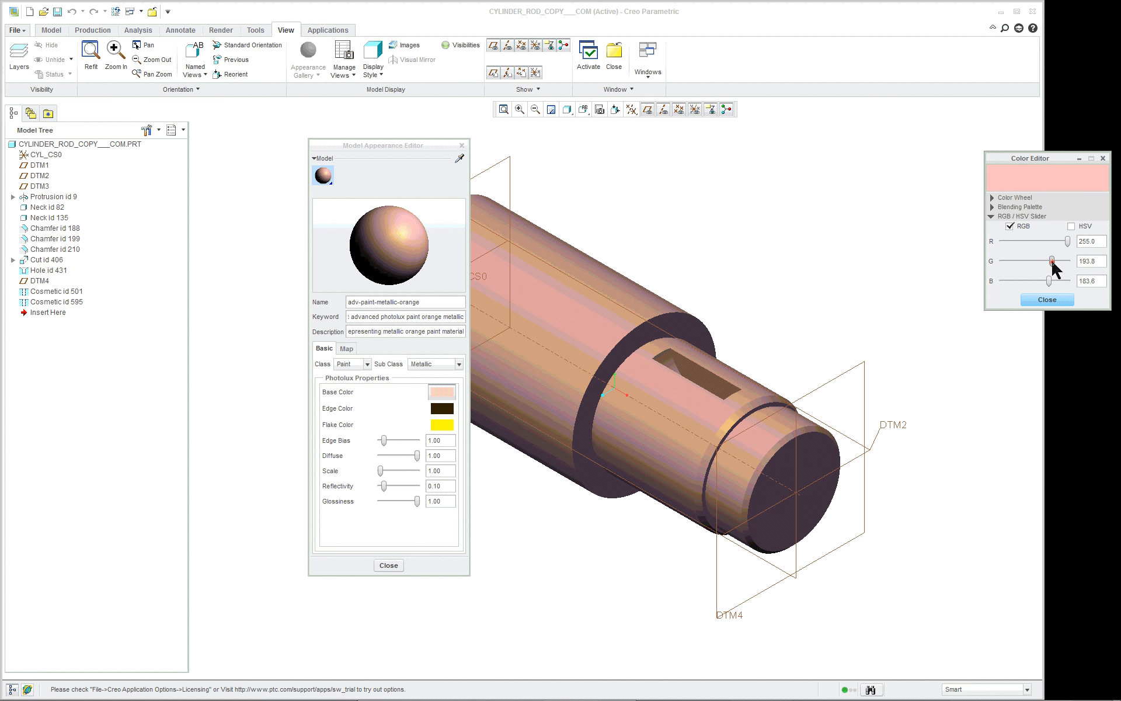
{"action": "left_click", "coordinate": [1052, 261]}
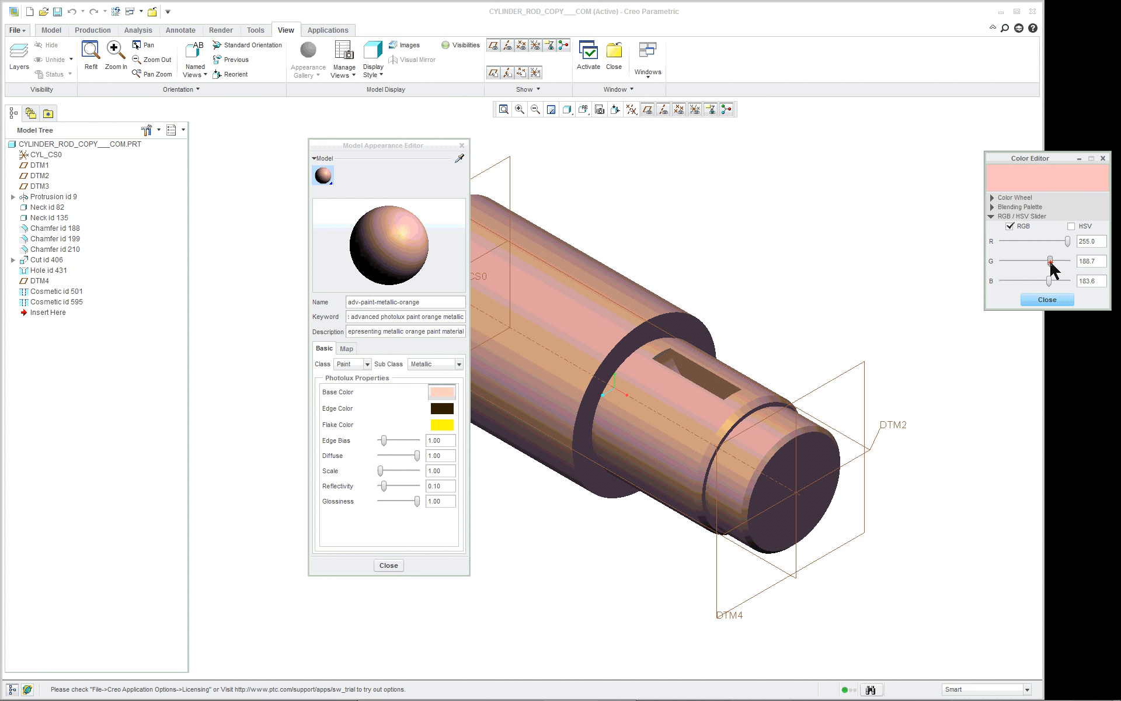
{"action": "left_click", "coordinate": [1047, 299]}
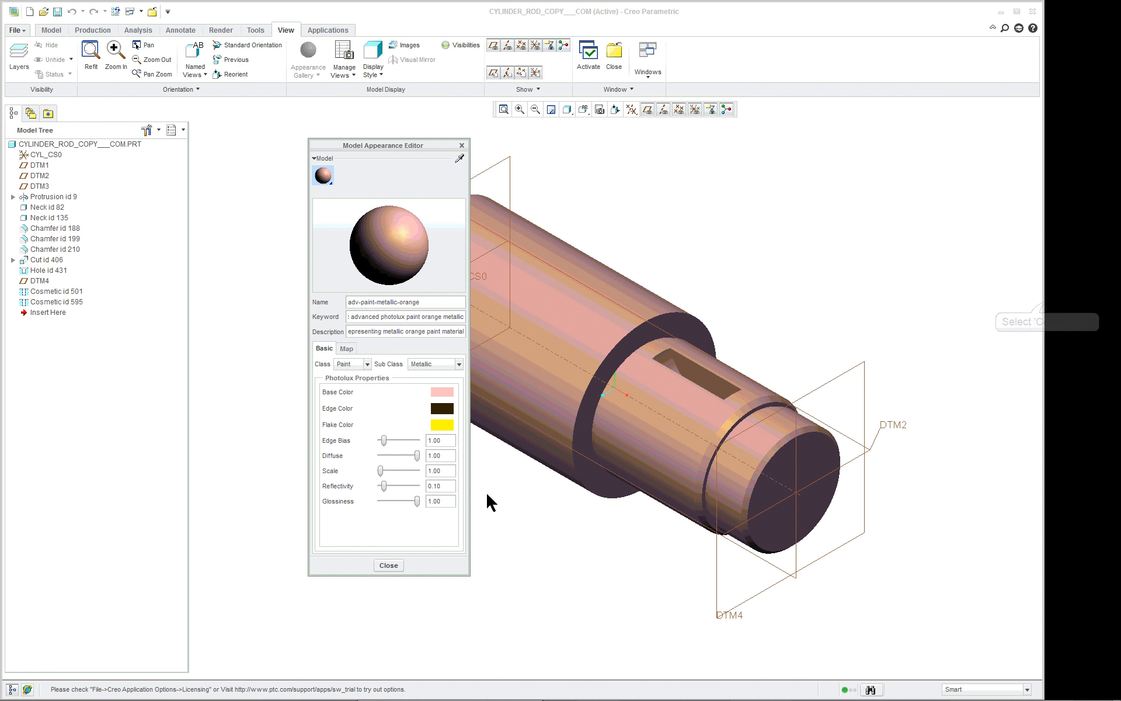
{"action": "left_click", "coordinate": [389, 565]}
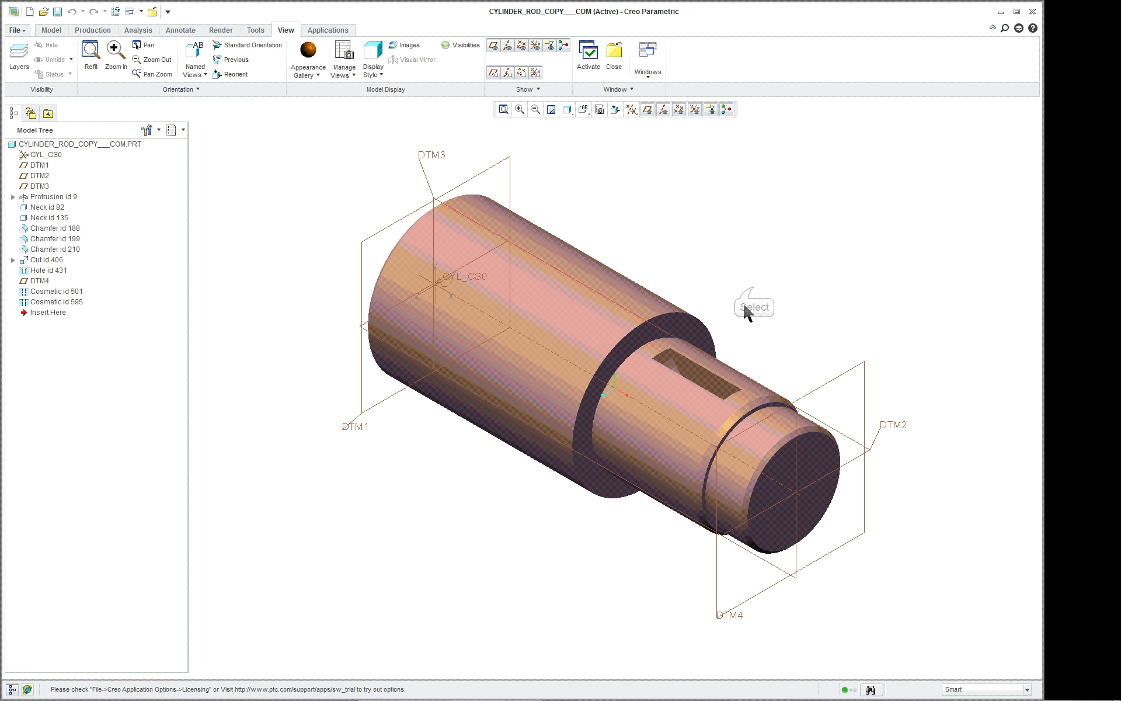
Close the cylinder rod's part window to return to the PLL-LGL assembly.
{"action": "scroll", "coordinate": [754, 289], "scroll_direction": "down", "scroll_amount": 3}
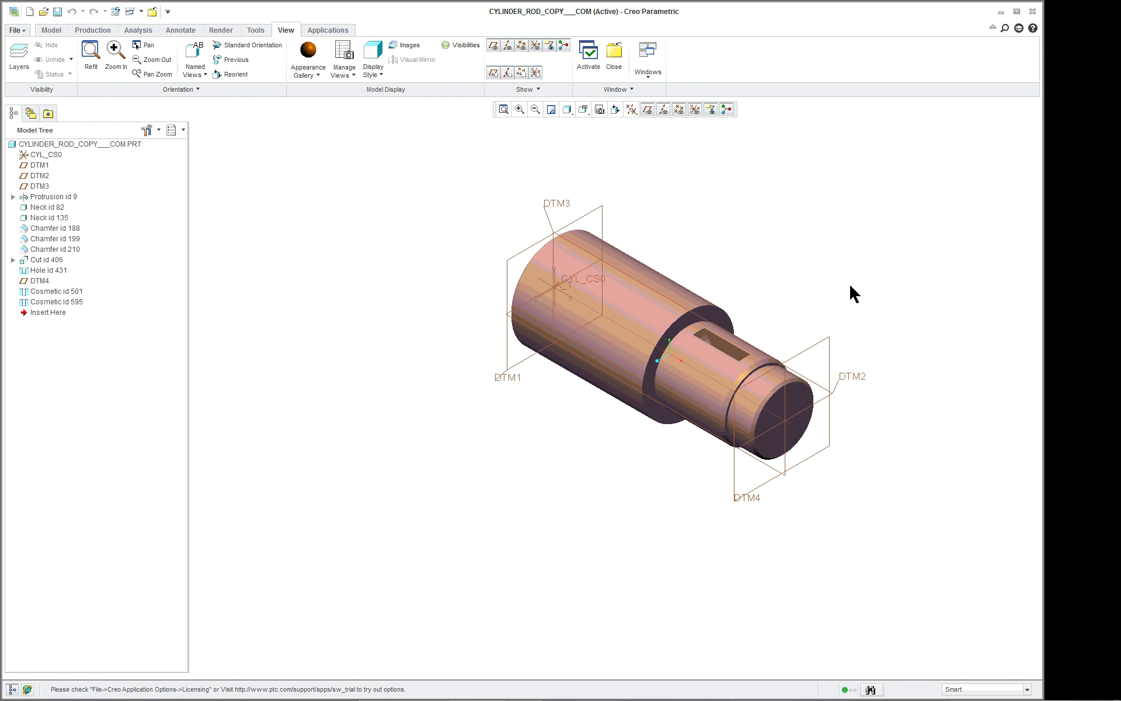
{"action": "middle_click_drag", "start_coordinate": [852, 286], "coordinate": [722, 311], "text": "shift"}
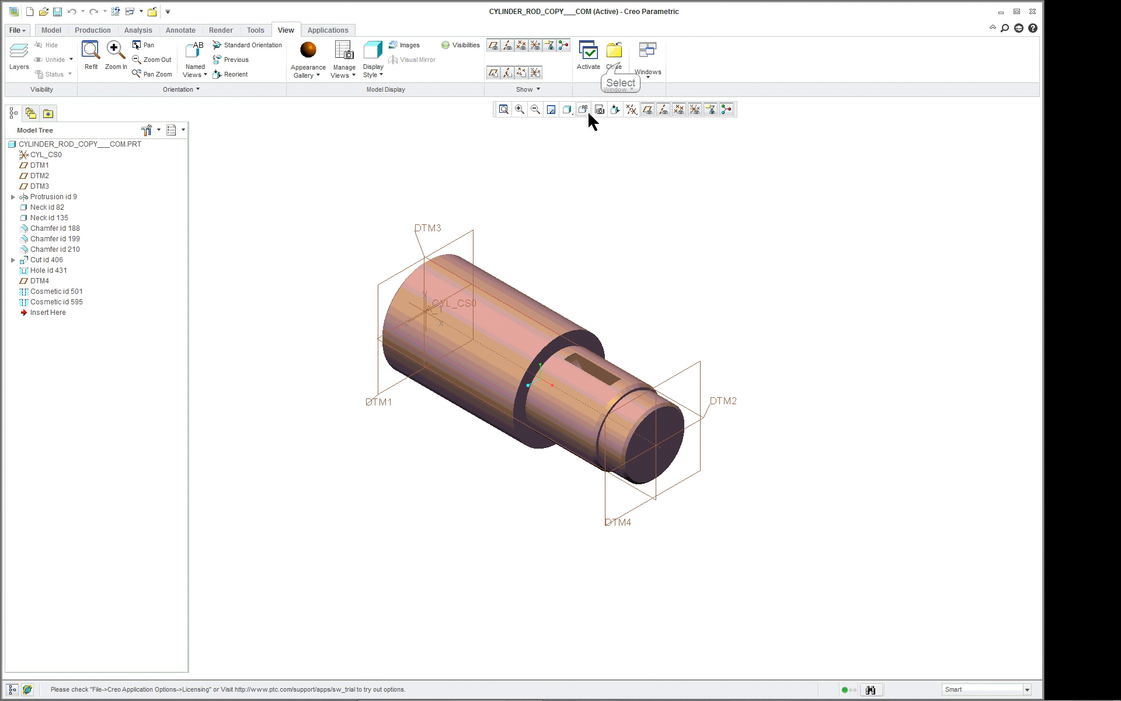
{"action": "left_click", "coordinate": [620, 67]}
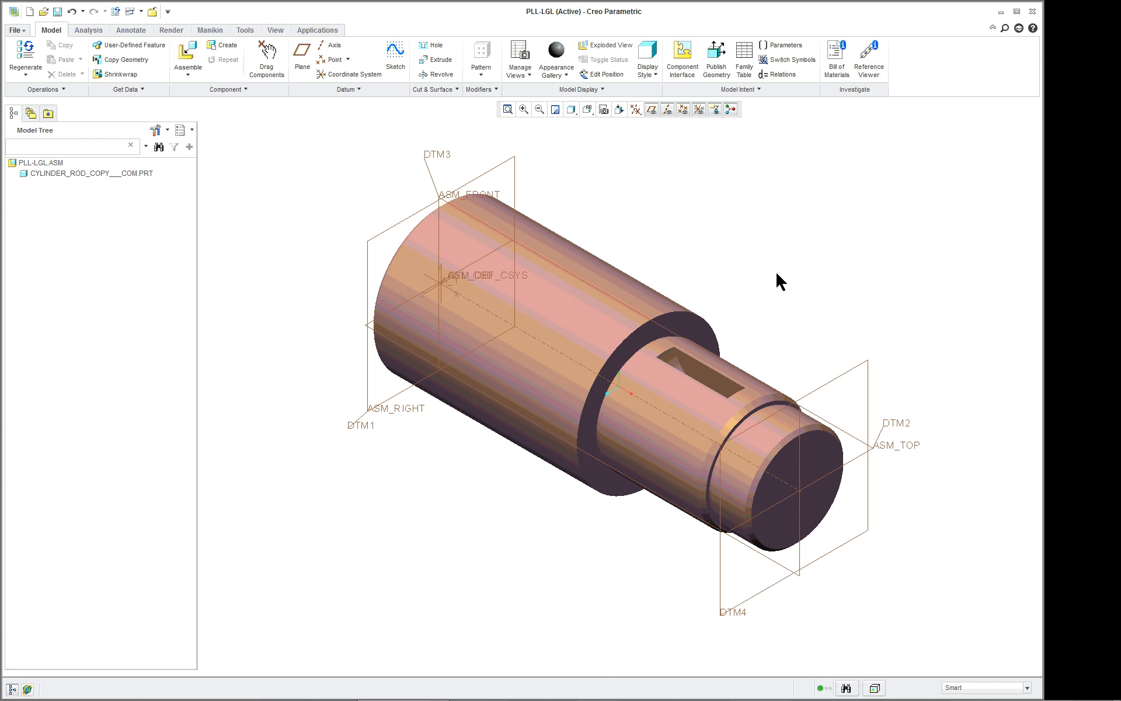
Enable every available display item plus Auto Round Member in the model tree filters, and narrow the tree pane.
{"action": "scroll", "coordinate": [775, 271], "scroll_direction": "down", "scroll_amount": 1}
{"action": "left_click", "coordinate": [155, 129]}
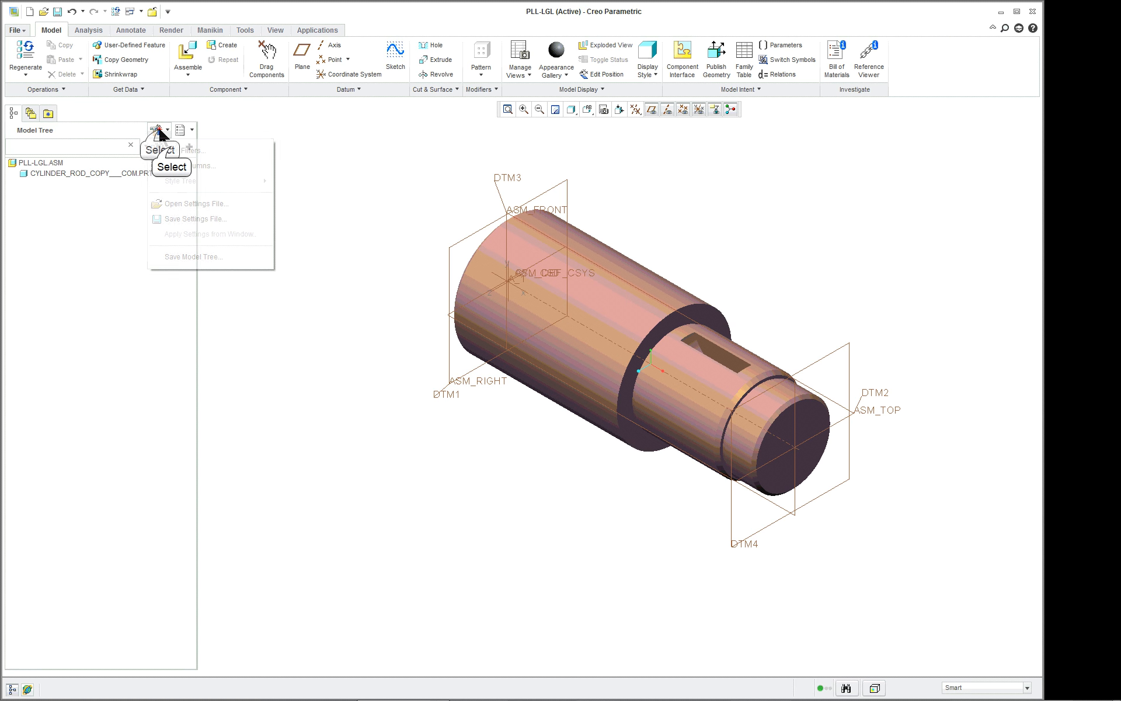
{"action": "left_click", "coordinate": [159, 150]}
{"action": "left_click", "coordinate": [408, 409]}
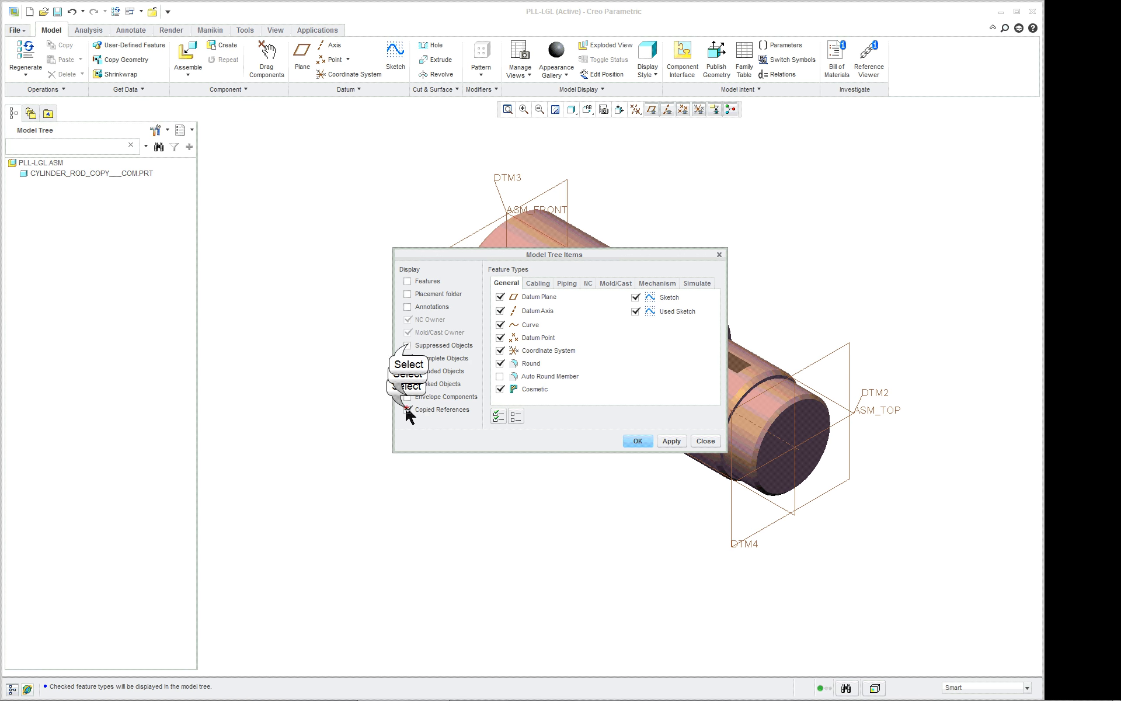
{"action": "left_click", "coordinate": [408, 397]}
{"action": "left_click", "coordinate": [408, 384]}
{"action": "left_click", "coordinate": [408, 371]}
{"action": "left_click", "coordinate": [408, 345]}
{"action": "left_click", "coordinate": [408, 294]}
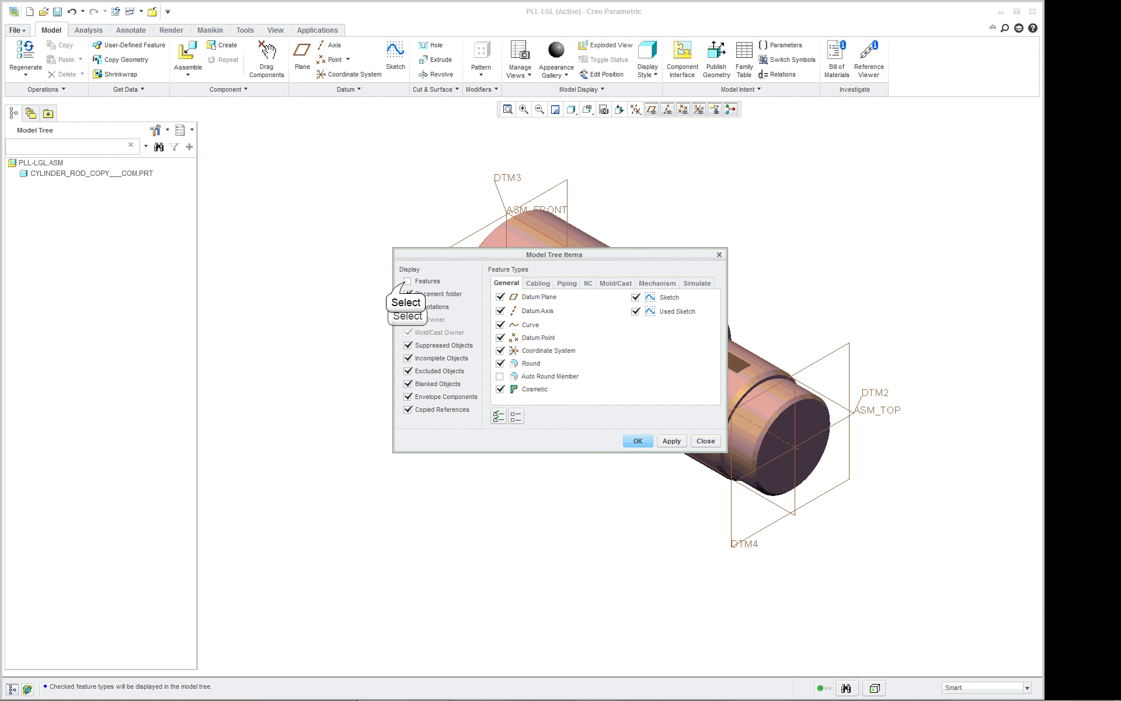
{"action": "left_click", "coordinate": [408, 282]}
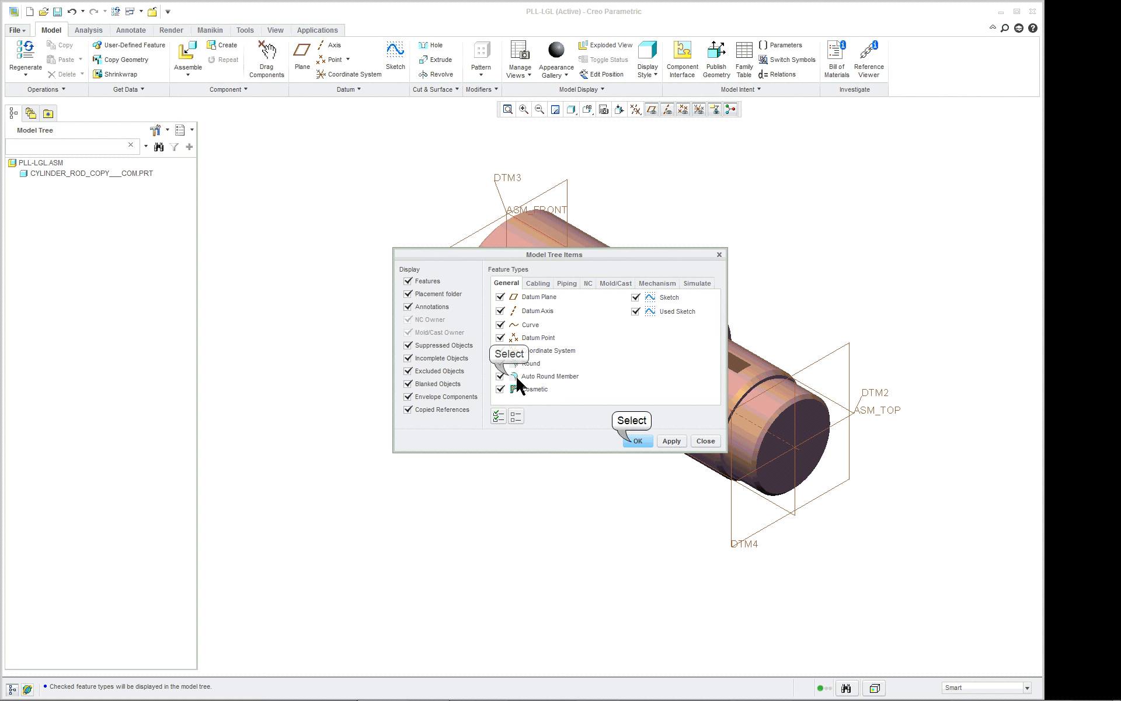
{"action": "left_click", "coordinate": [637, 440]}
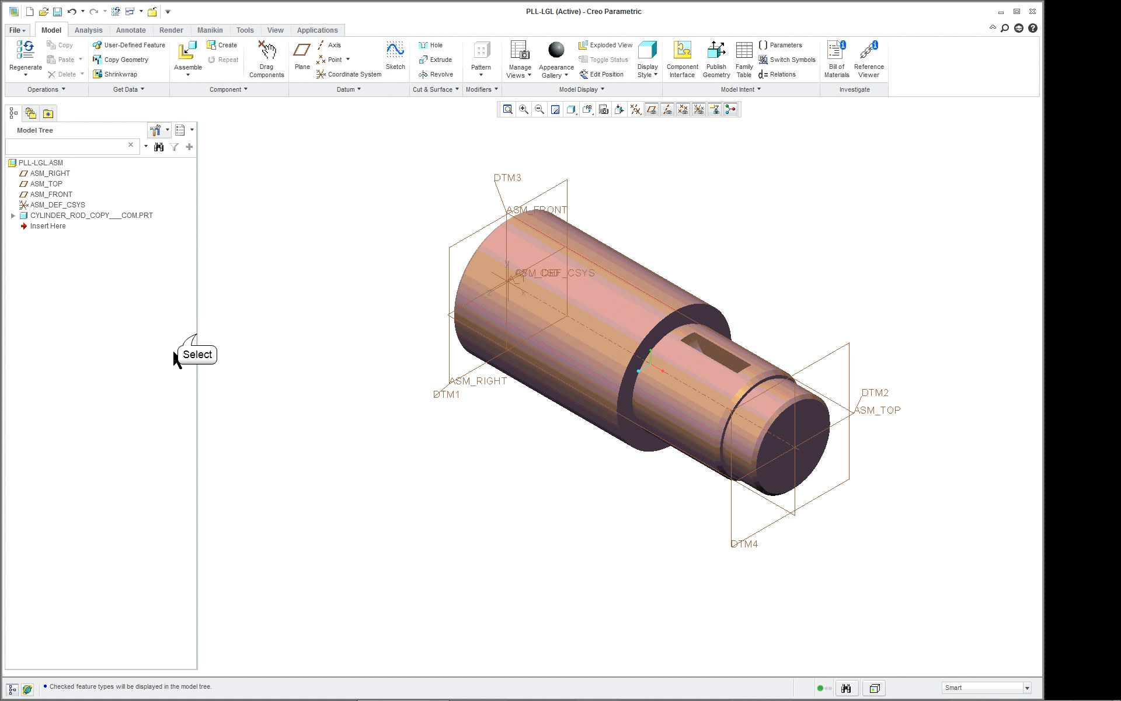
{"action": "left_click_drag", "start_coordinate": [197, 334], "coordinate": [168, 333]}
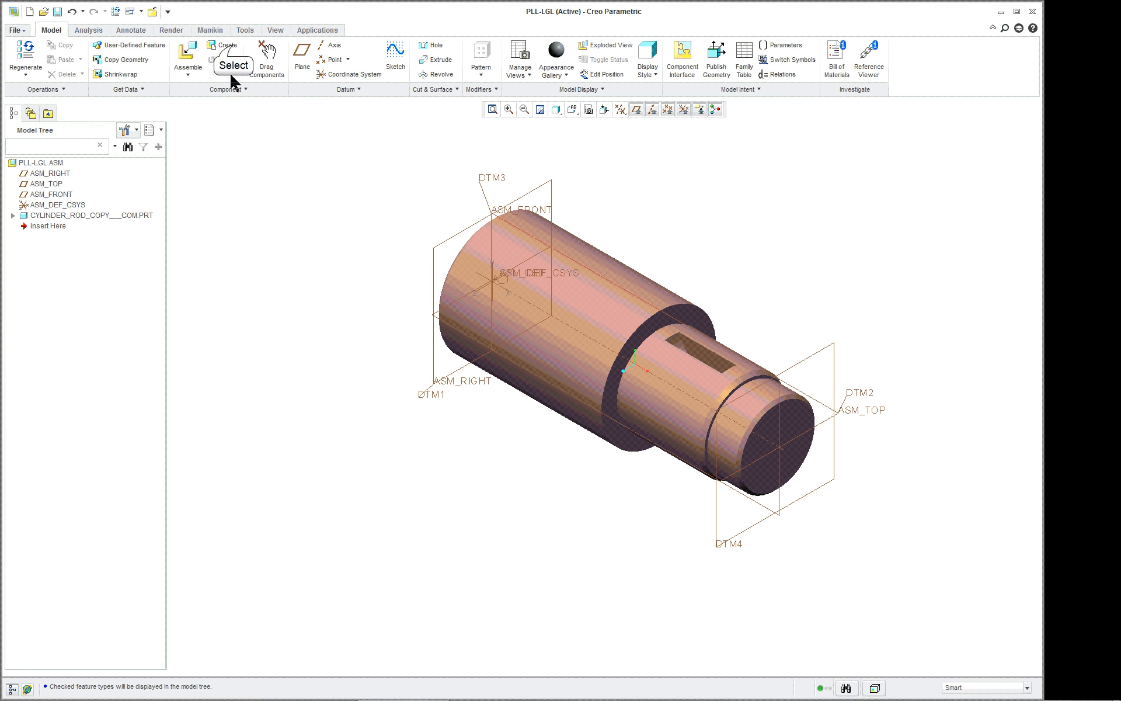
Create a solid part named PULLEY-LGL in the assembly, locating default datums with Align Csys To Csys on ASM_DEF_CSYS.
{"action": "left_click", "coordinate": [233, 47]}
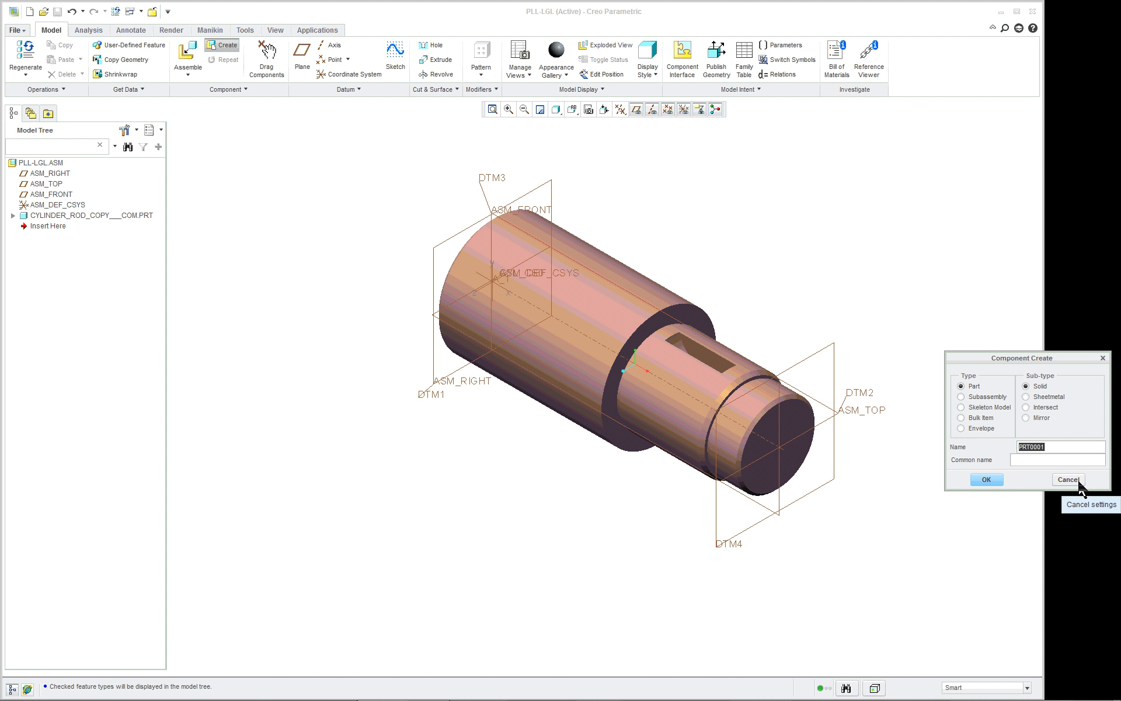
{"action": "type", "text": "p"}
{"action": "left_click", "coordinate": [990, 479]}
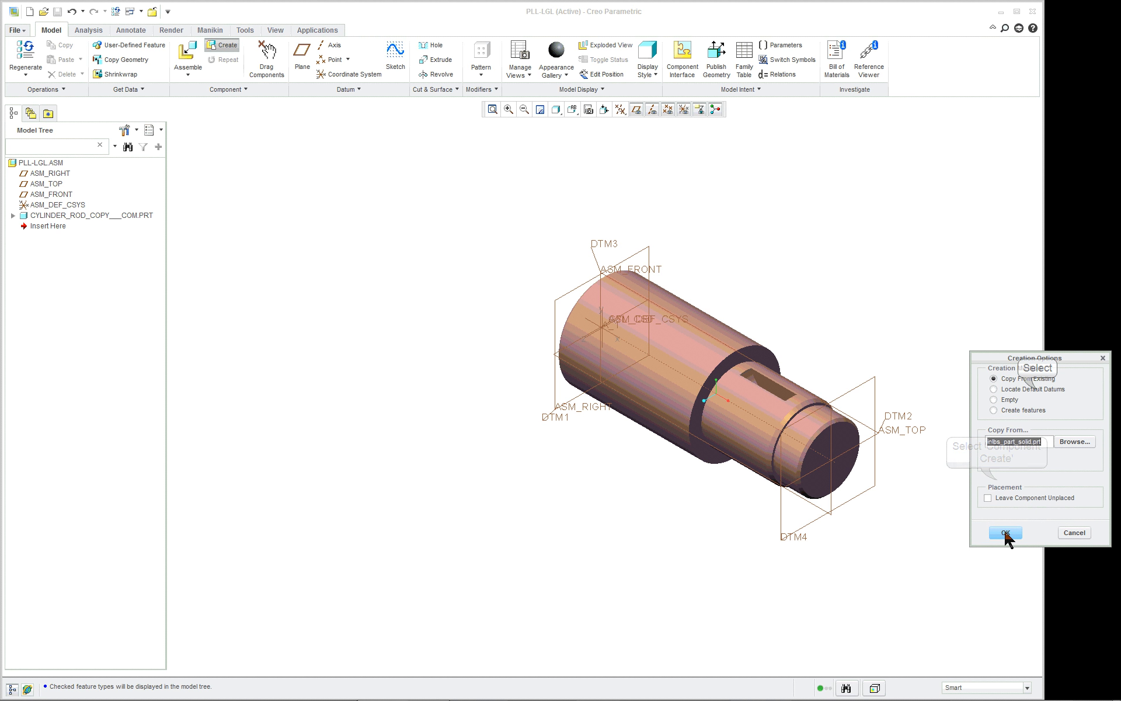
{"action": "left_click", "coordinate": [1036, 389]}
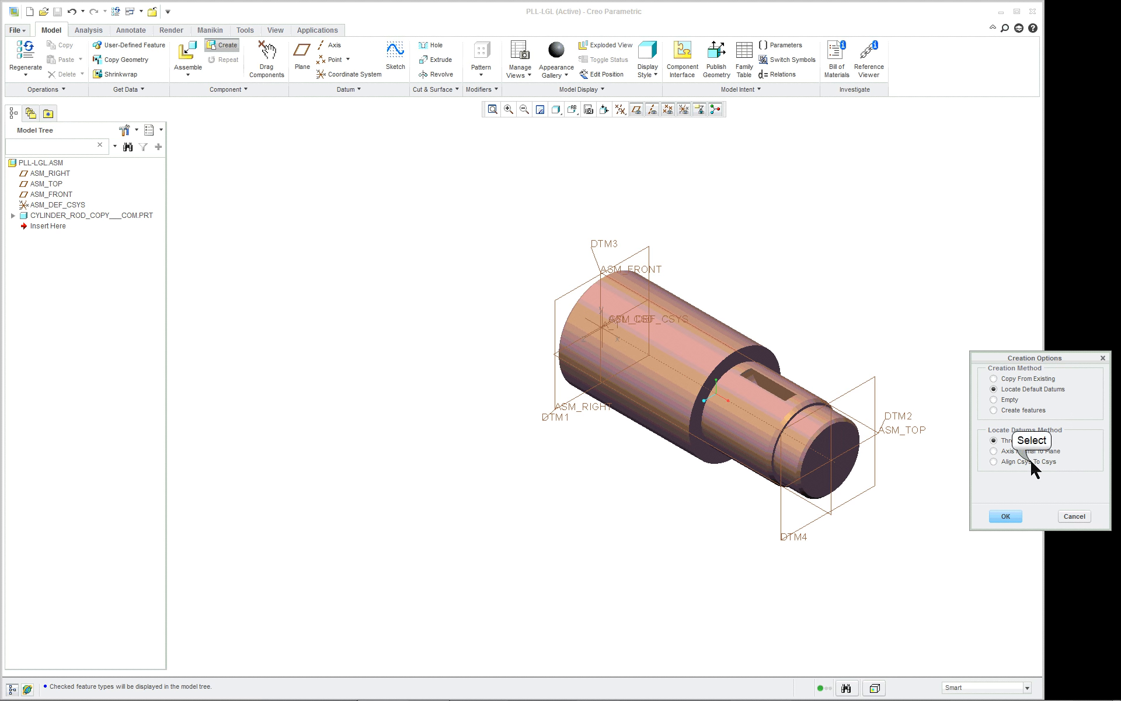
{"action": "left_click", "coordinate": [1031, 462]}
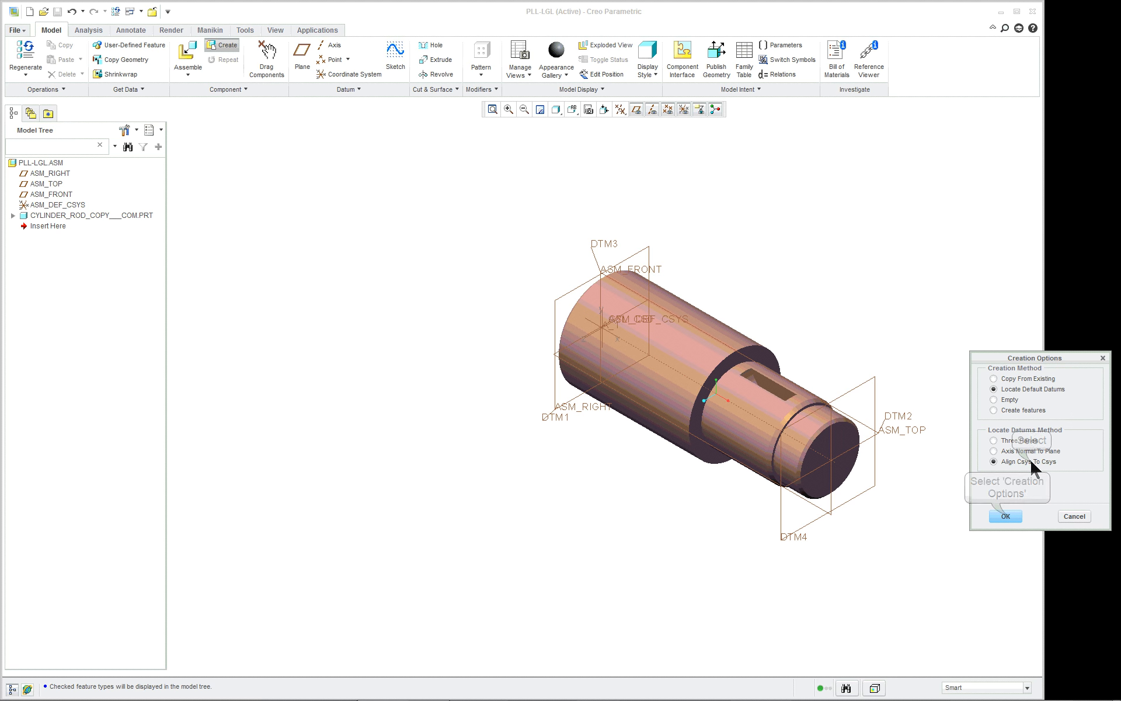
{"action": "left_click", "coordinate": [1007, 517]}
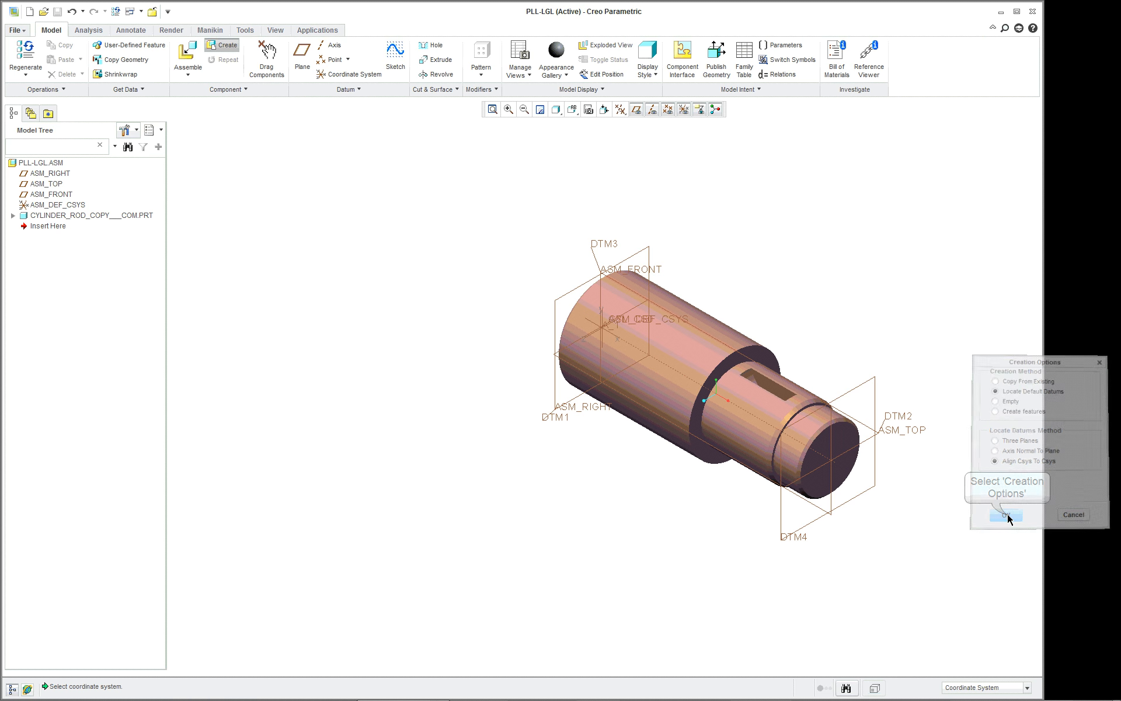
{"action": "left_click", "coordinate": [661, 316]}
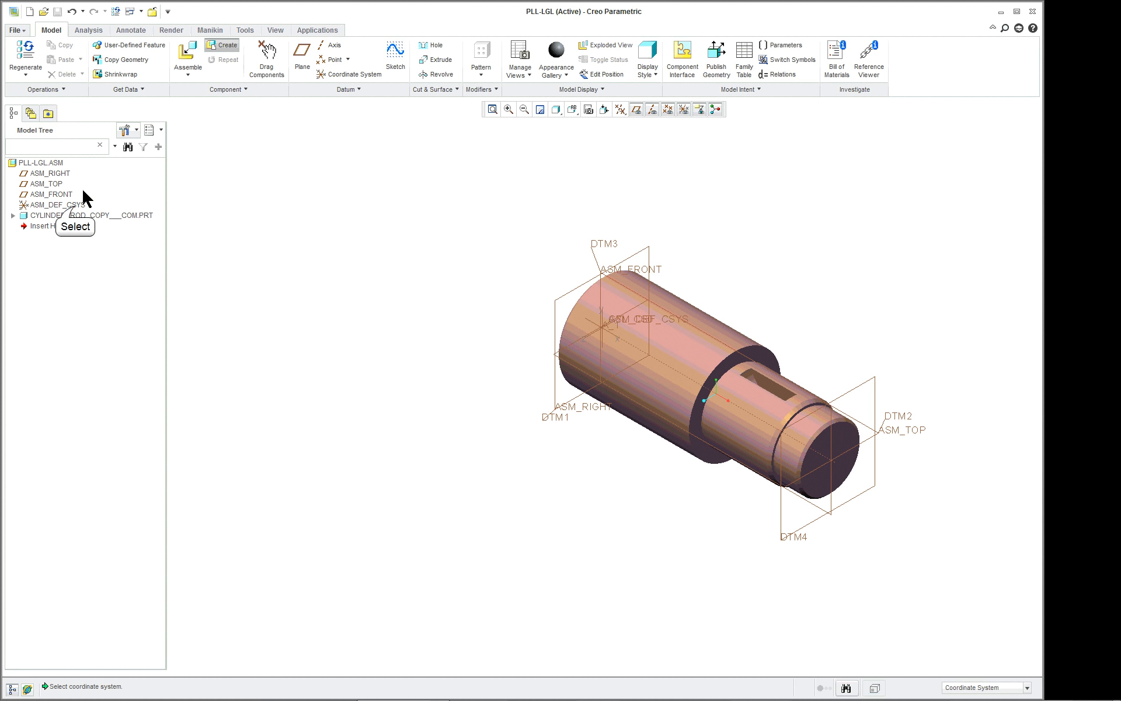
{"action": "left_click", "coordinate": [74, 205]}
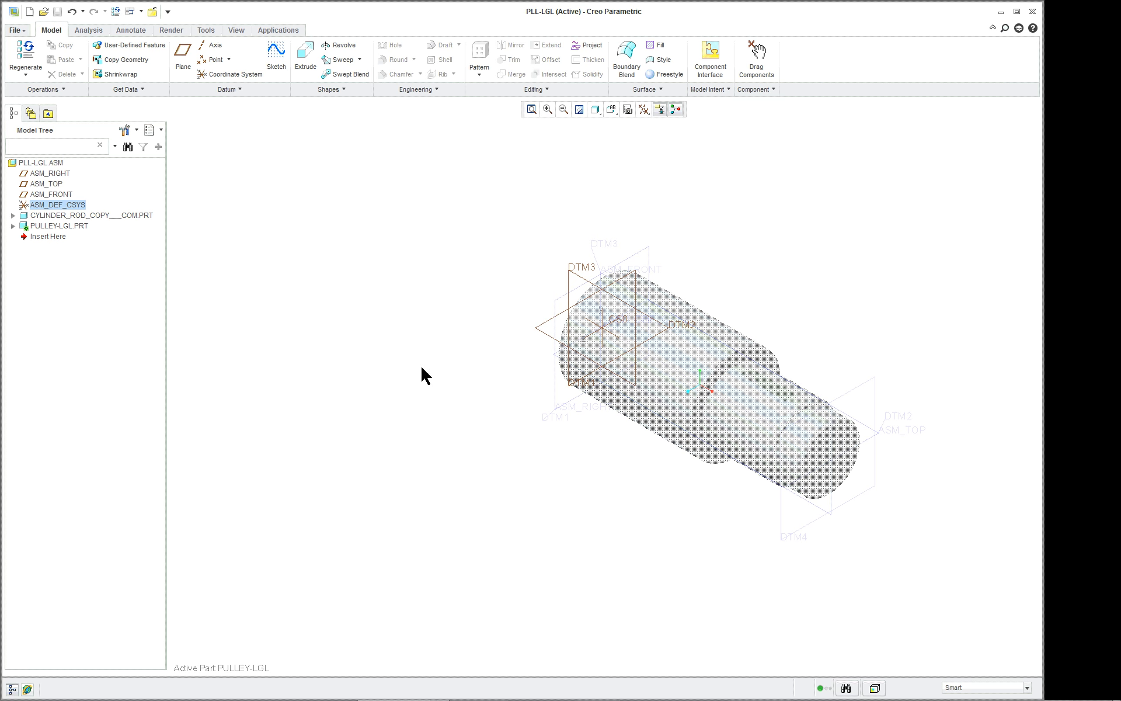
Expand PULLEY-LGL.PRT in the model tree and examine its placement and default datum planes.
{"action": "left_click", "coordinate": [59, 227]}
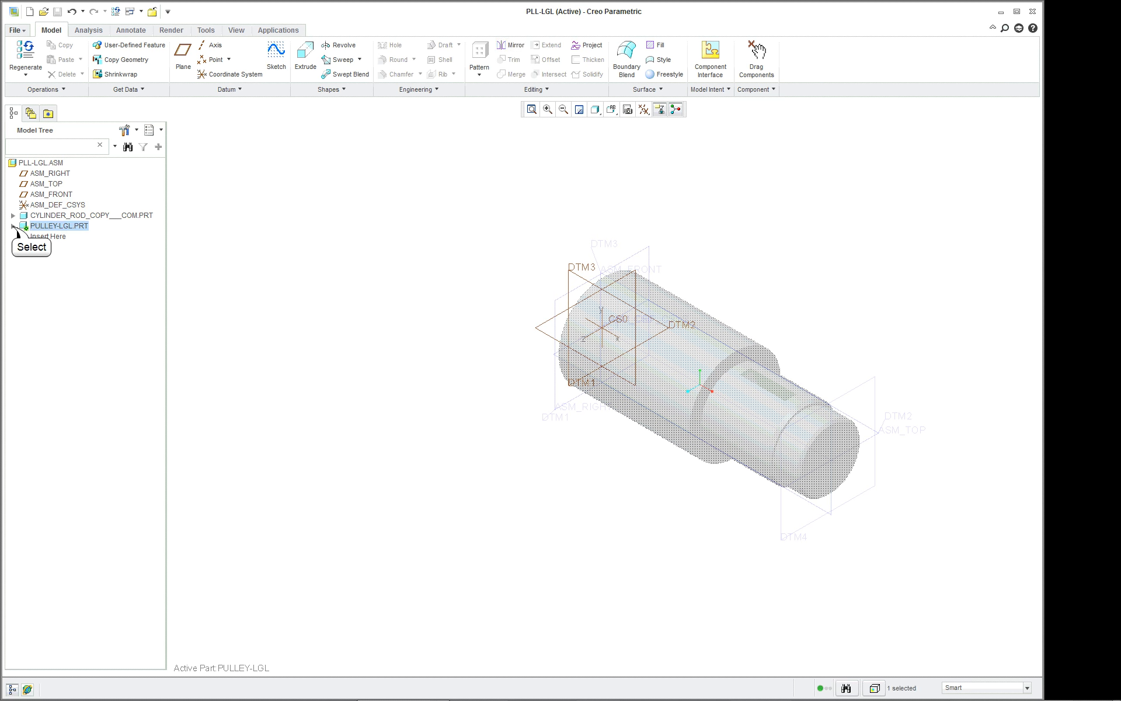
{"action": "left_click", "coordinate": [13, 226]}
{"action": "left_click", "coordinate": [52, 237]}
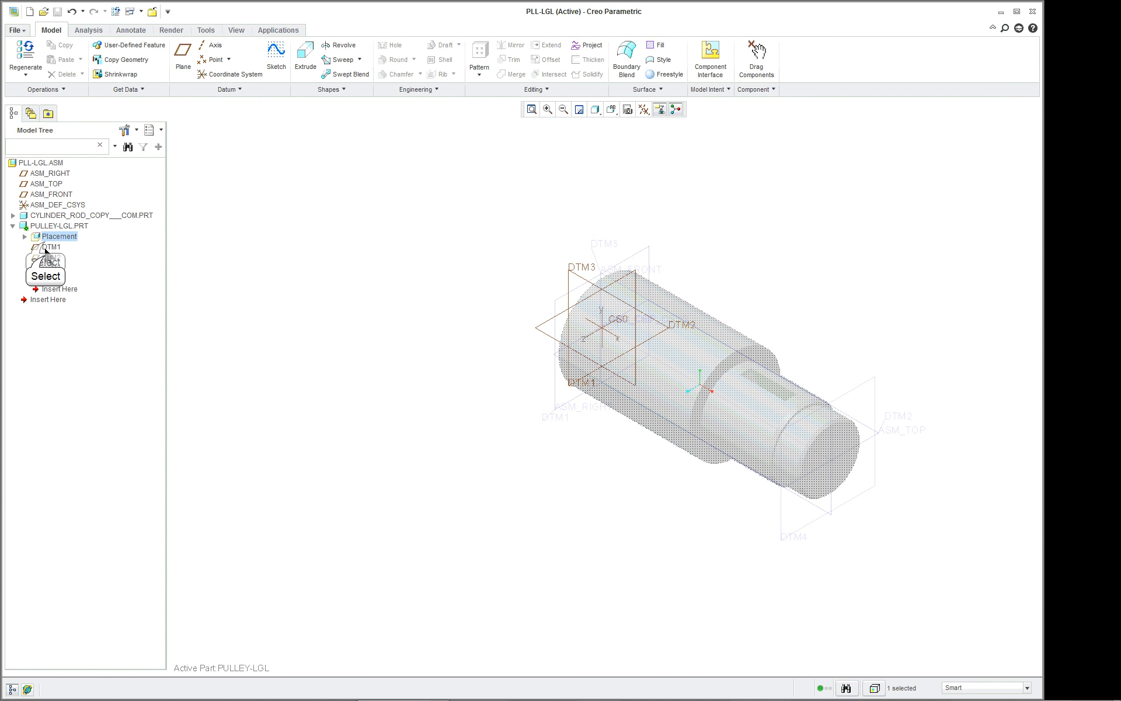
{"action": "left_click", "coordinate": [48, 248]}
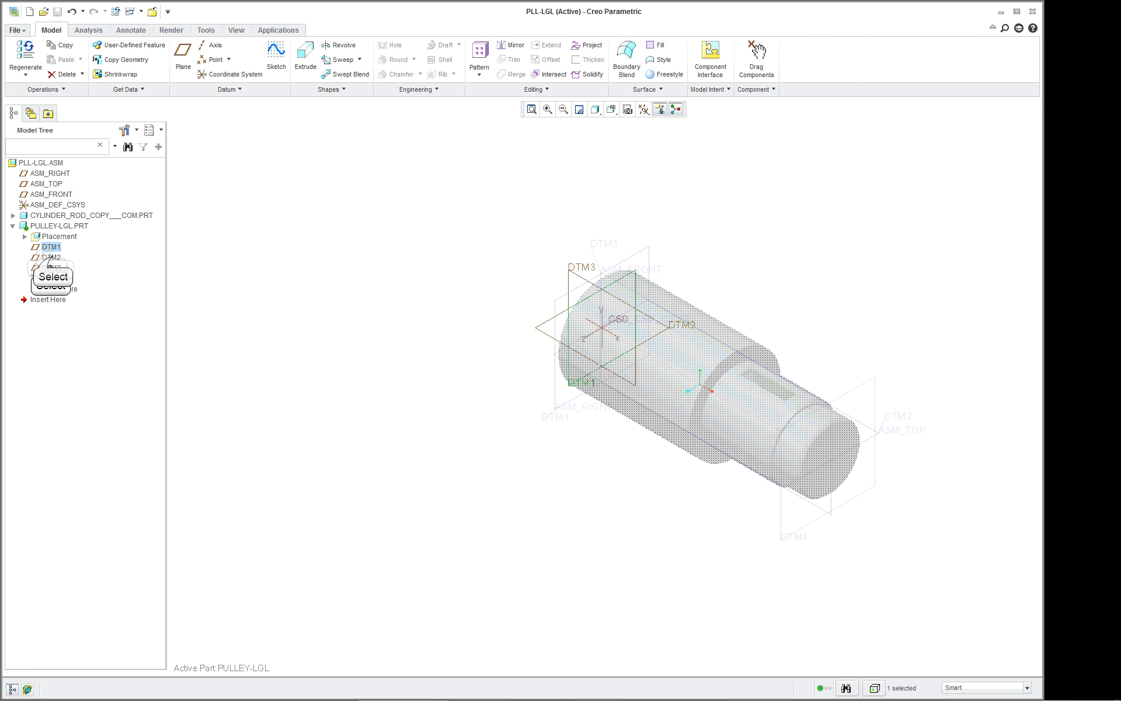
{"action": "left_click", "coordinate": [53, 258]}
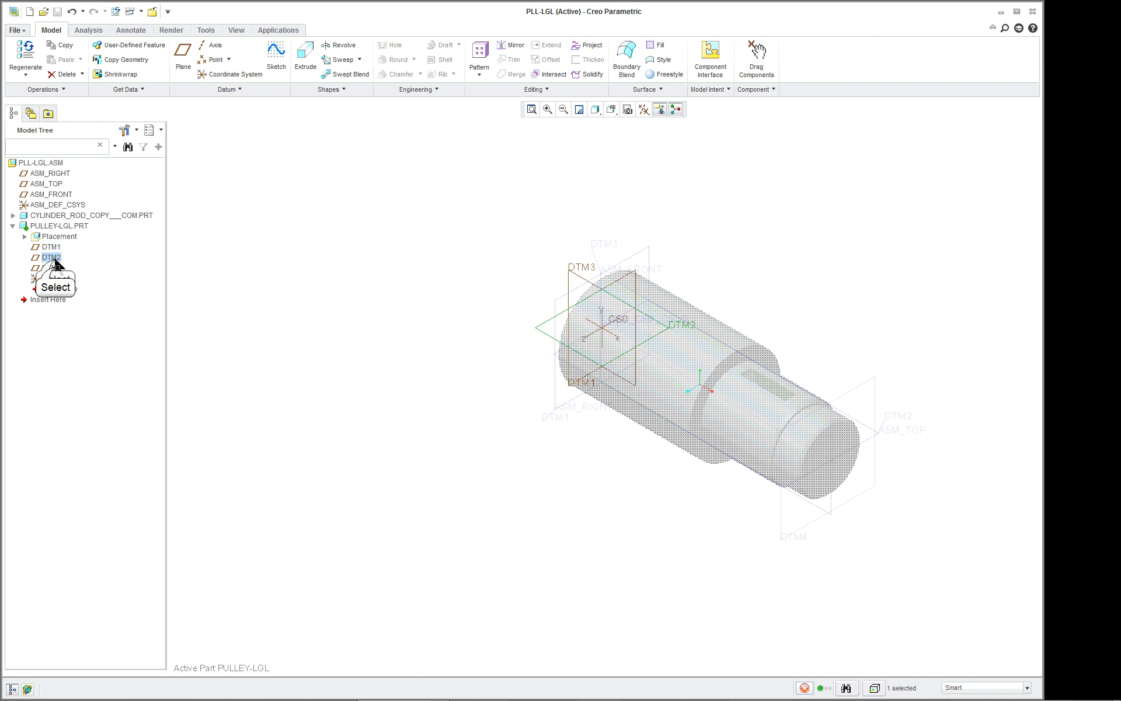
{"action": "left_click", "coordinate": [600, 287]}
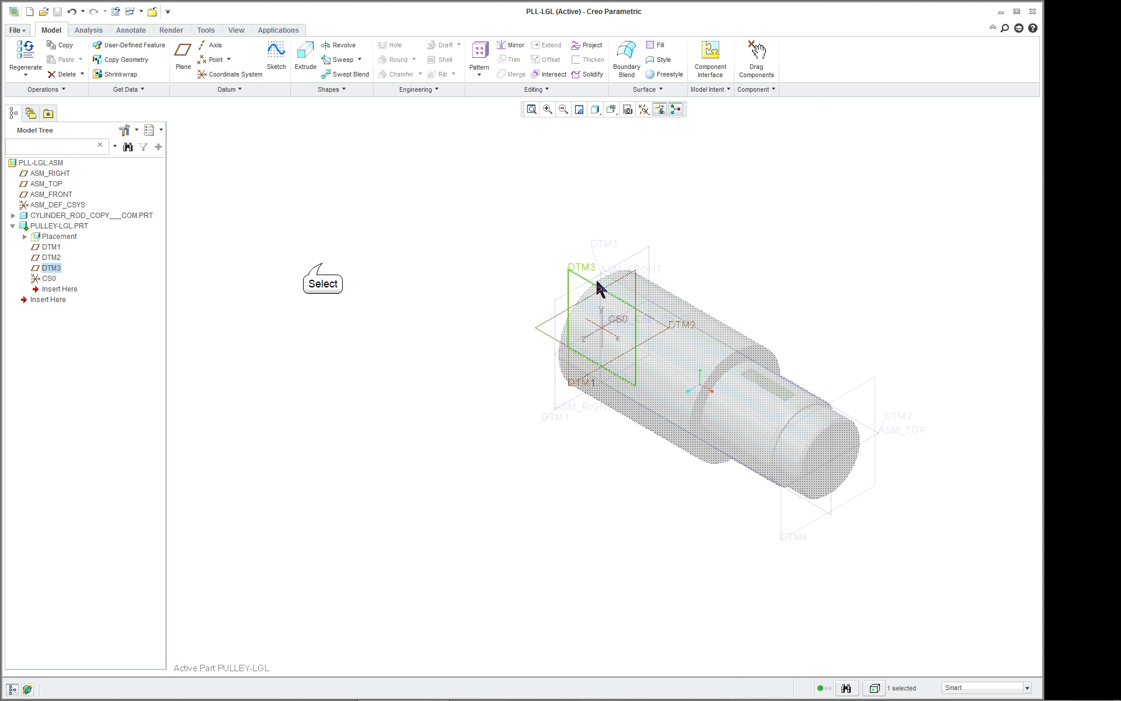
{"action": "left_click", "coordinate": [321, 260]}
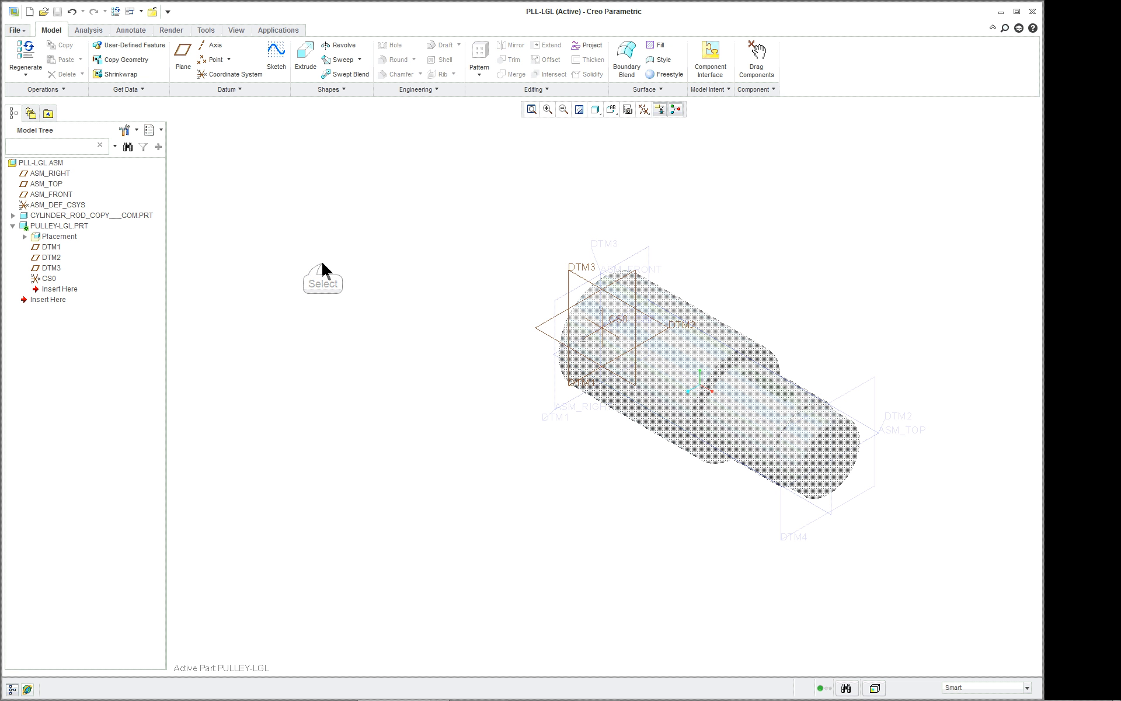
Start a Revolve feature in the pulley part with its sketch on DTM3, oriented to the sketch view.
{"action": "left_click", "coordinate": [348, 48]}
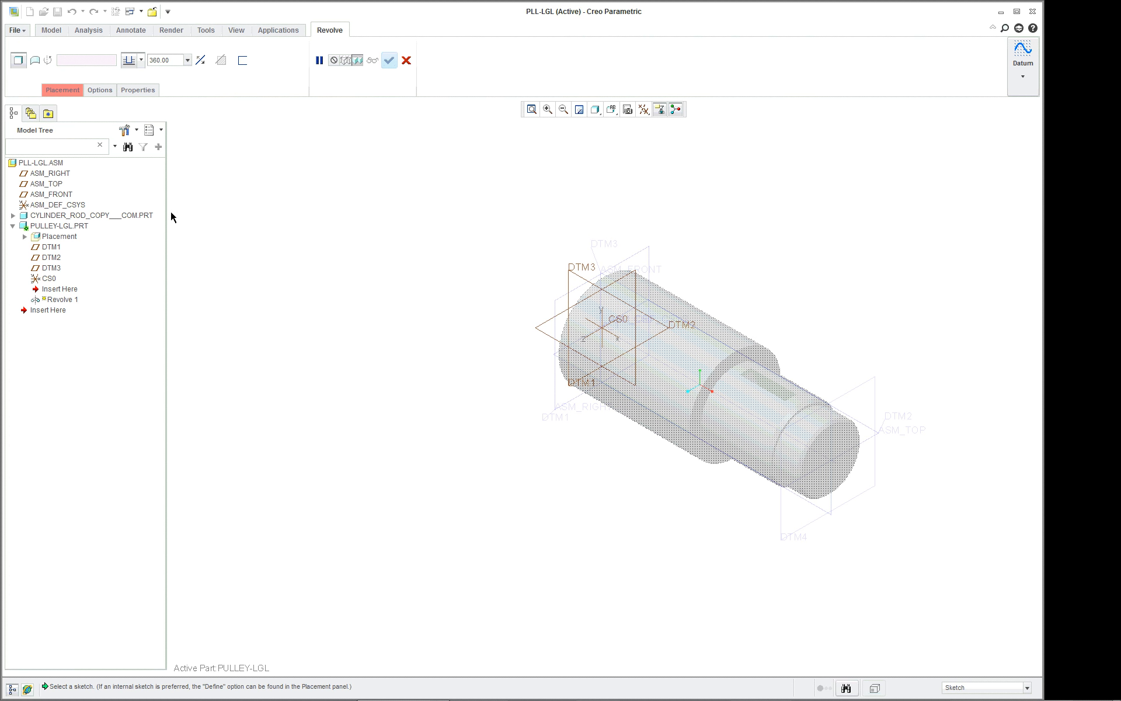
{"action": "left_click", "coordinate": [570, 279]}
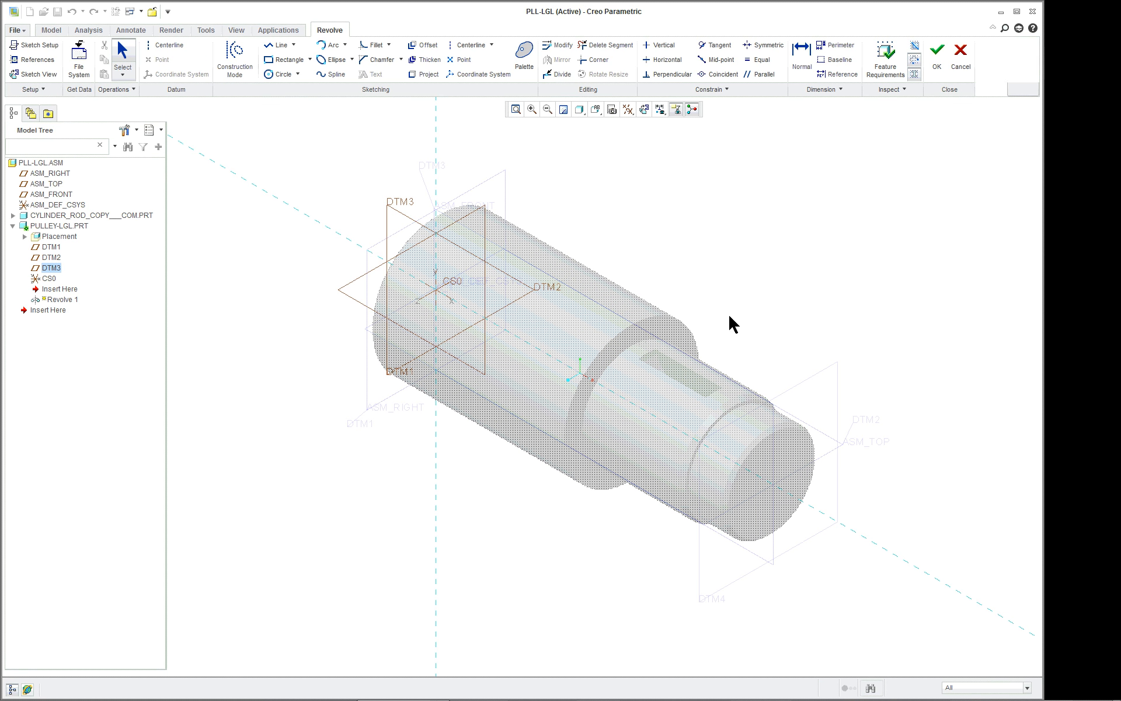
{"action": "left_click", "coordinate": [33, 74]}
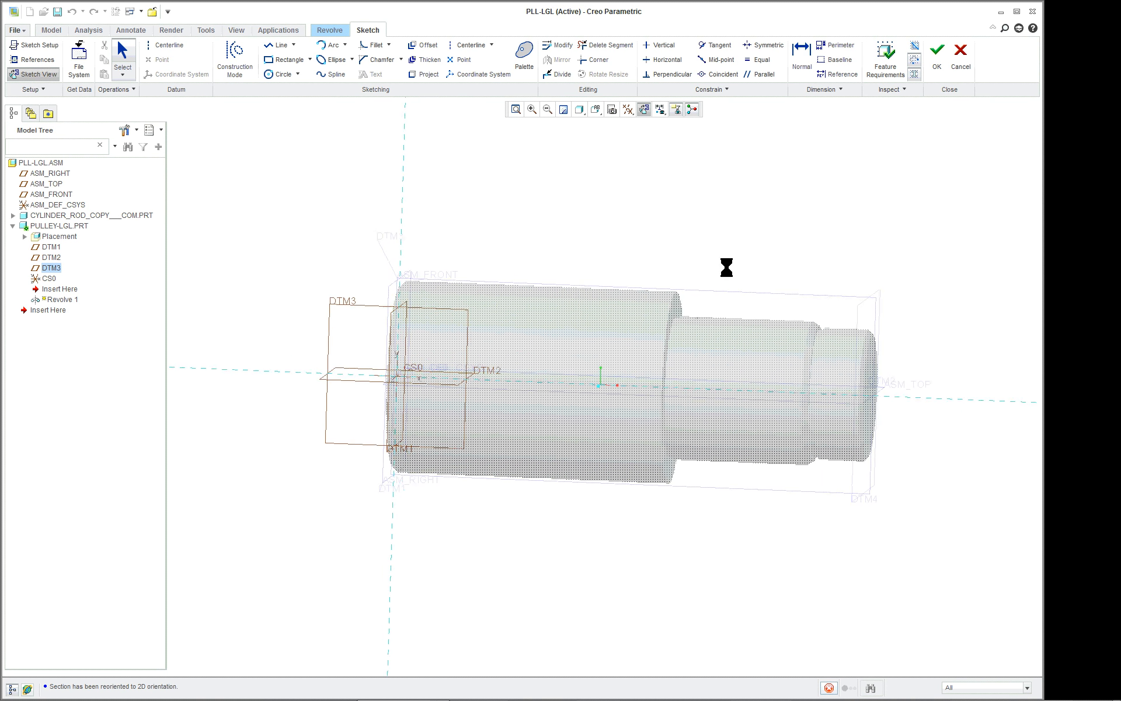
Add an axis of revolution along the horizontal reference through the cylinder rod's center.
{"action": "right_click", "coordinate": [702, 204]}
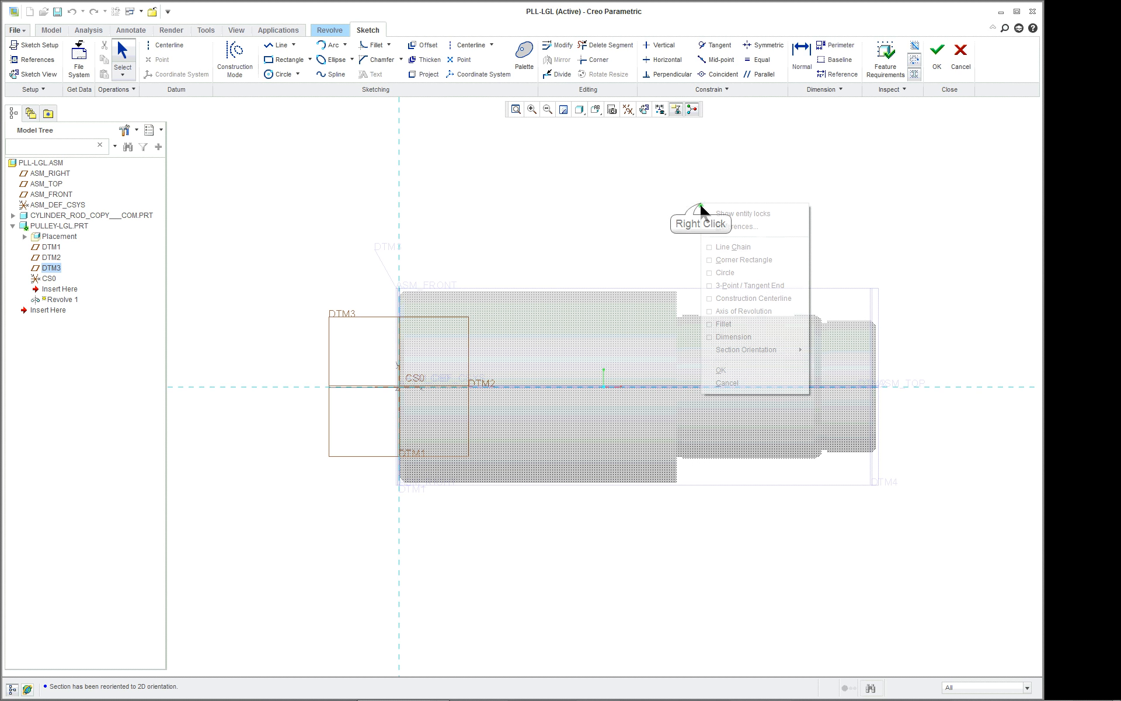
{"action": "left_click", "coordinate": [734, 313]}
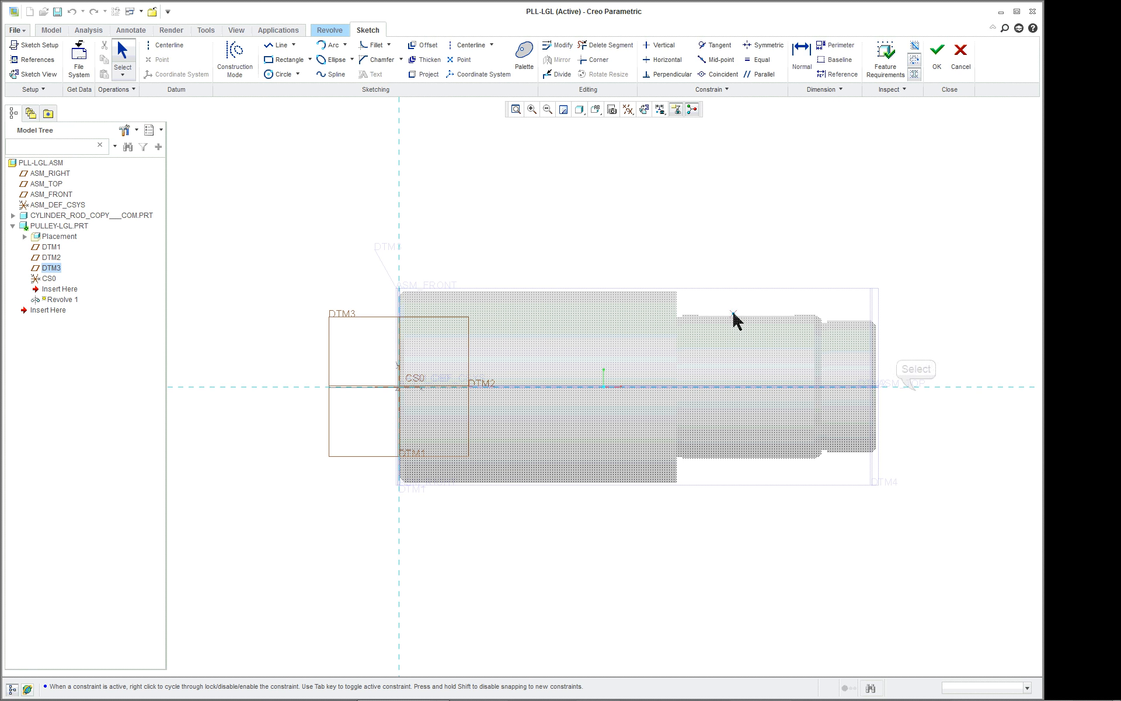
{"action": "left_click", "coordinate": [912, 387]}
{"action": "left_click", "coordinate": [741, 387]}
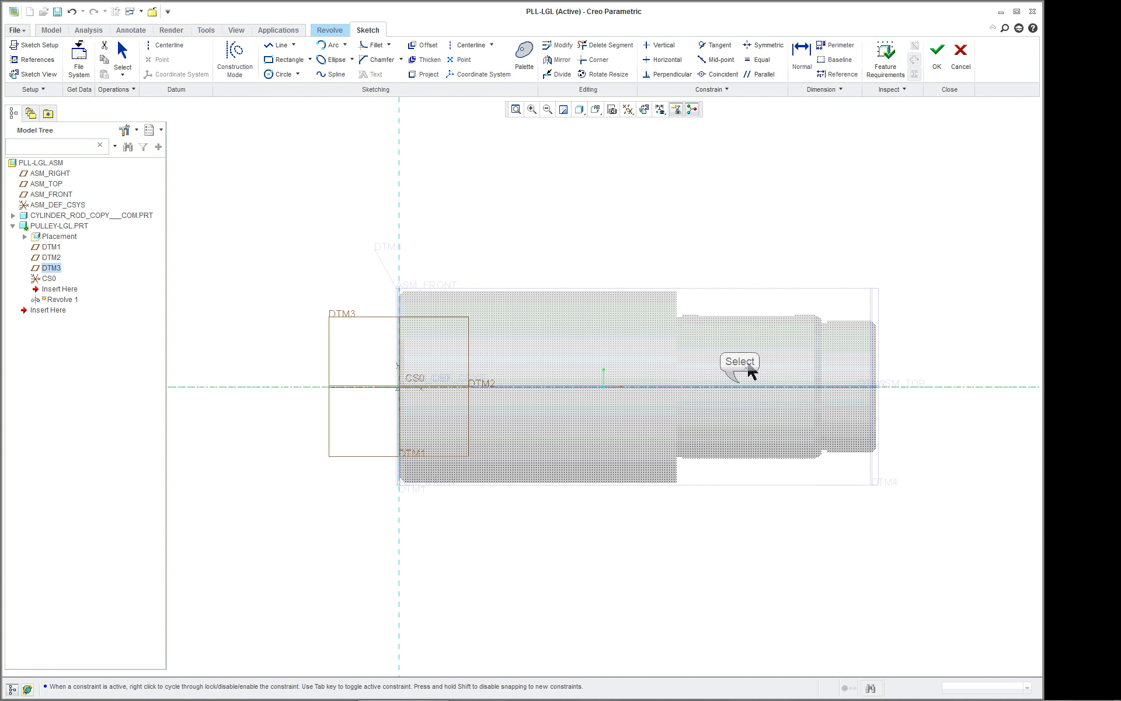
{"action": "middle_click", "coordinate": [765, 239]}
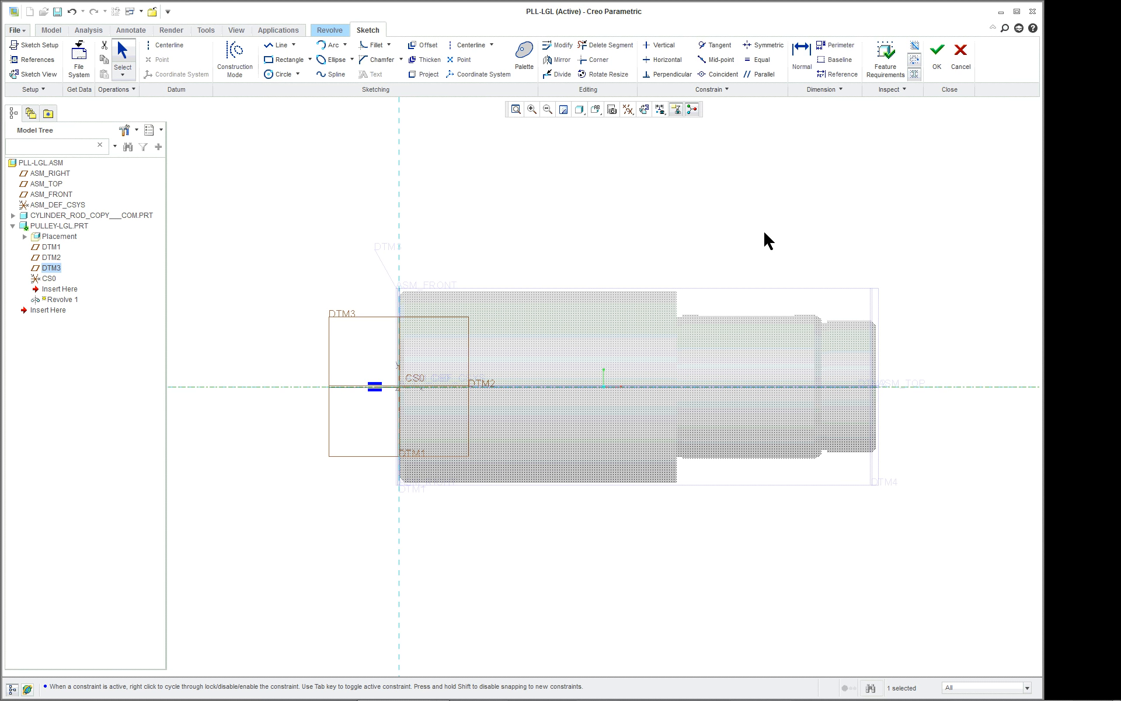
Open the sketch references for editing and switch the model display style to Hidden Line.
{"action": "scroll", "coordinate": [947, 266], "scroll_direction": "up", "scroll_amount": 2}
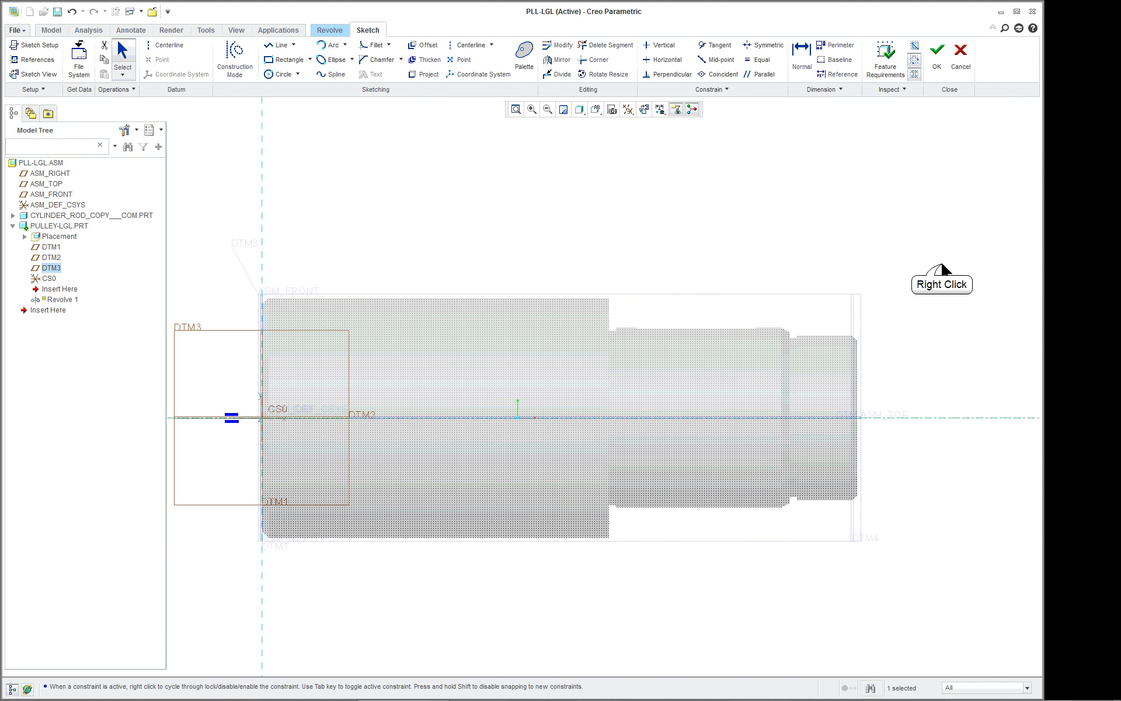
{"action": "right_click", "coordinate": [942, 268]}
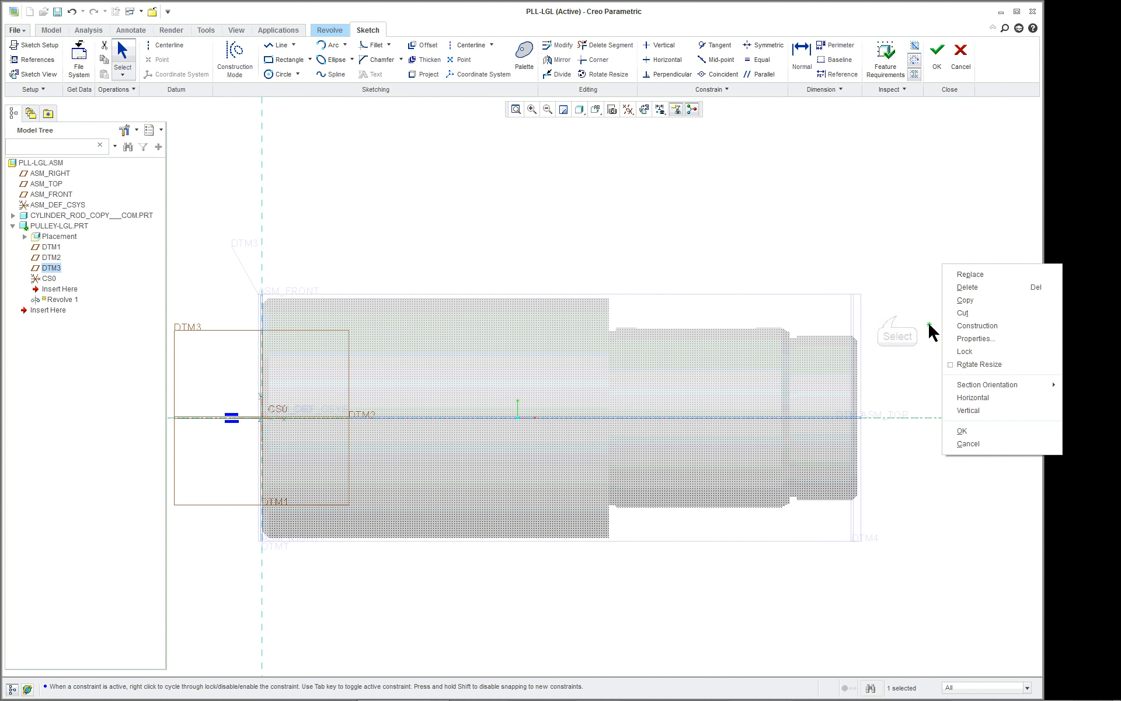
{"action": "right_click", "coordinate": [897, 320]}
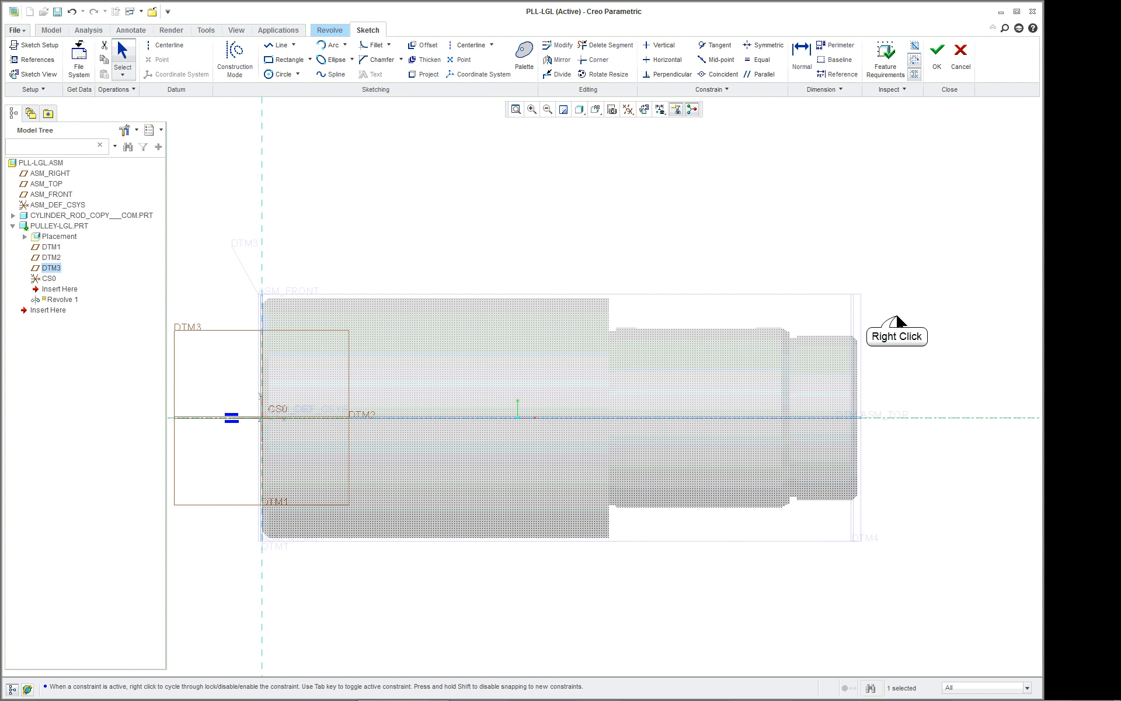
{"action": "double_click", "coordinate": [898, 297]}
{"action": "right_click", "coordinate": [898, 297]}
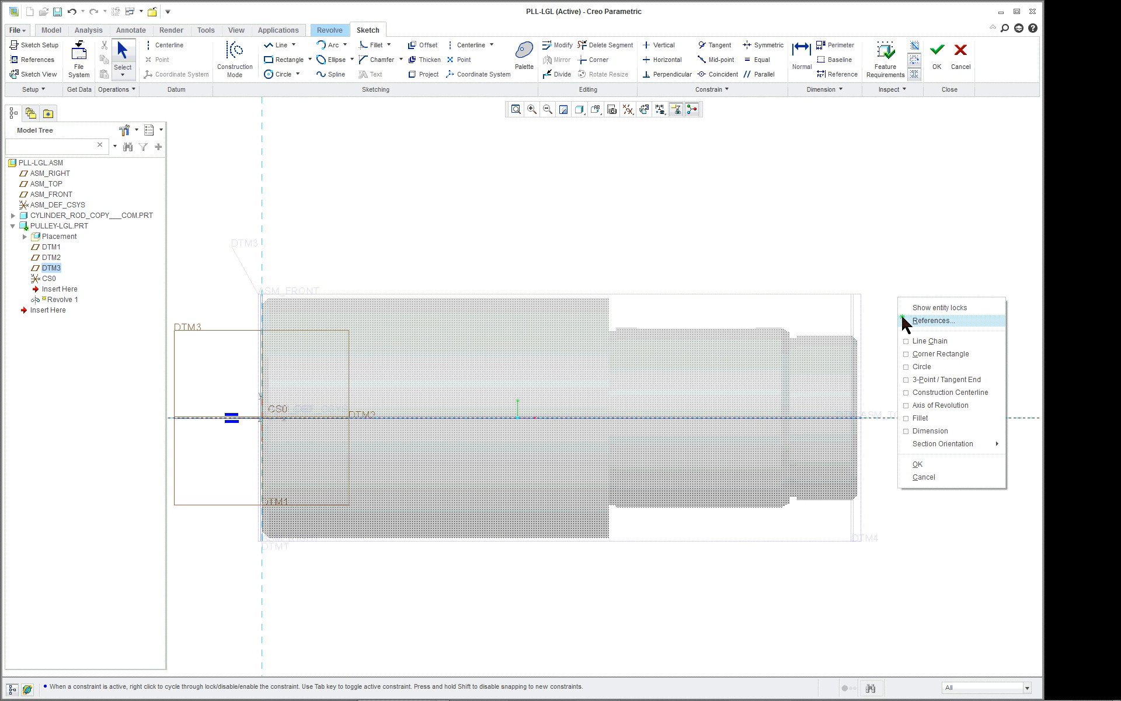
{"action": "left_click", "coordinate": [903, 319]}
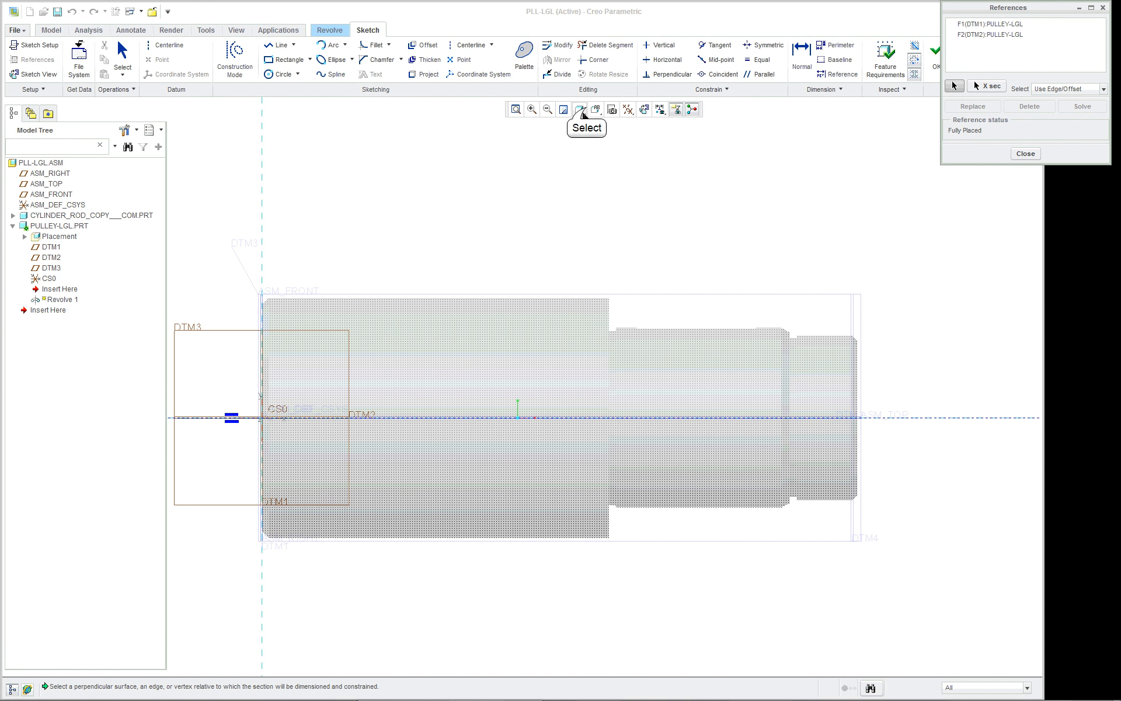
{"action": "left_click", "coordinate": [586, 109]}
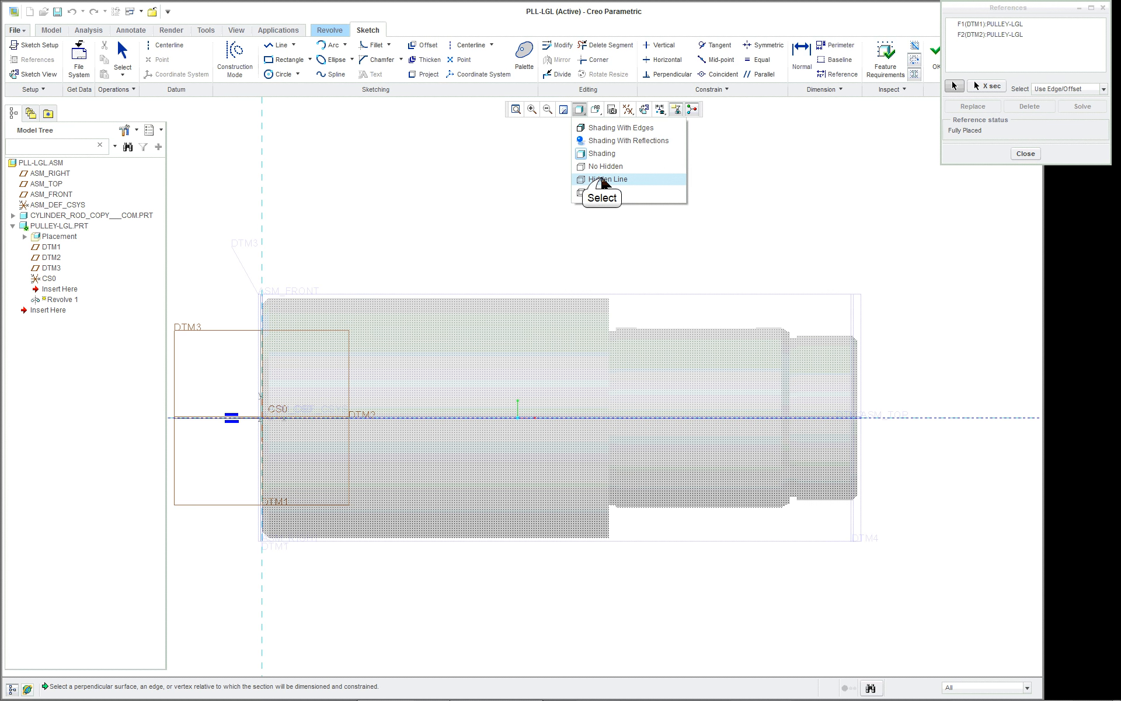
{"action": "left_click", "coordinate": [603, 178]}
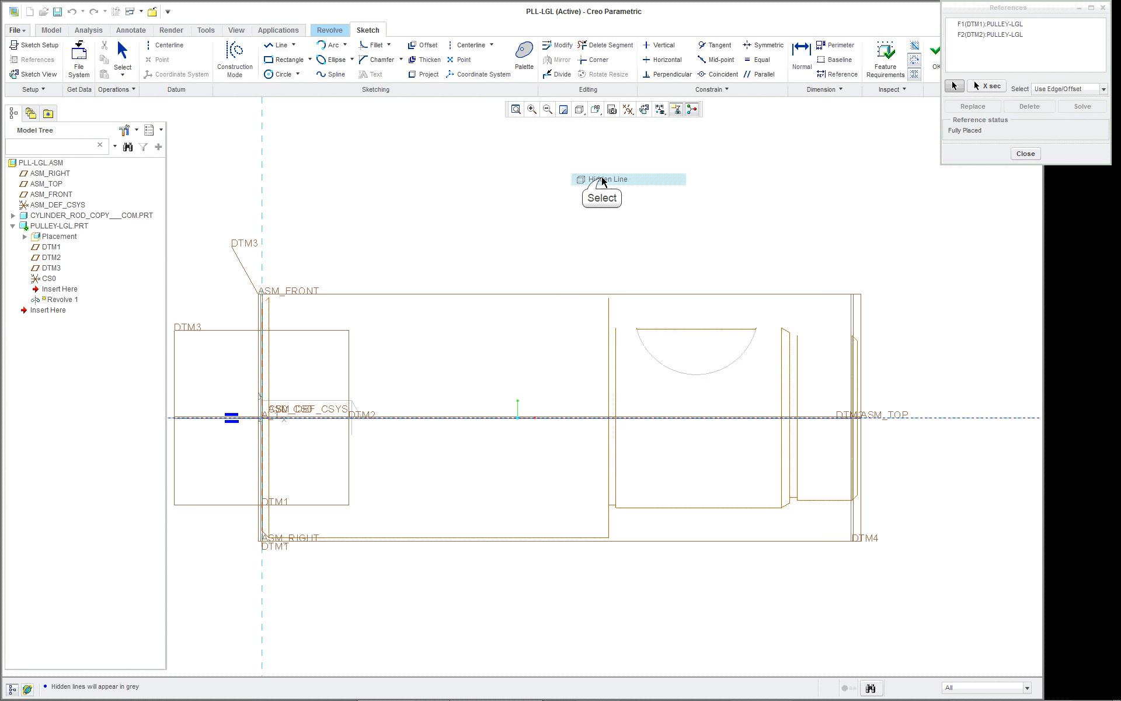
Add the rod's circular cut surface and the upper silhouette edge of its adjacent smaller-diameter section as sketch references.
{"action": "left_click", "coordinate": [734, 366]}
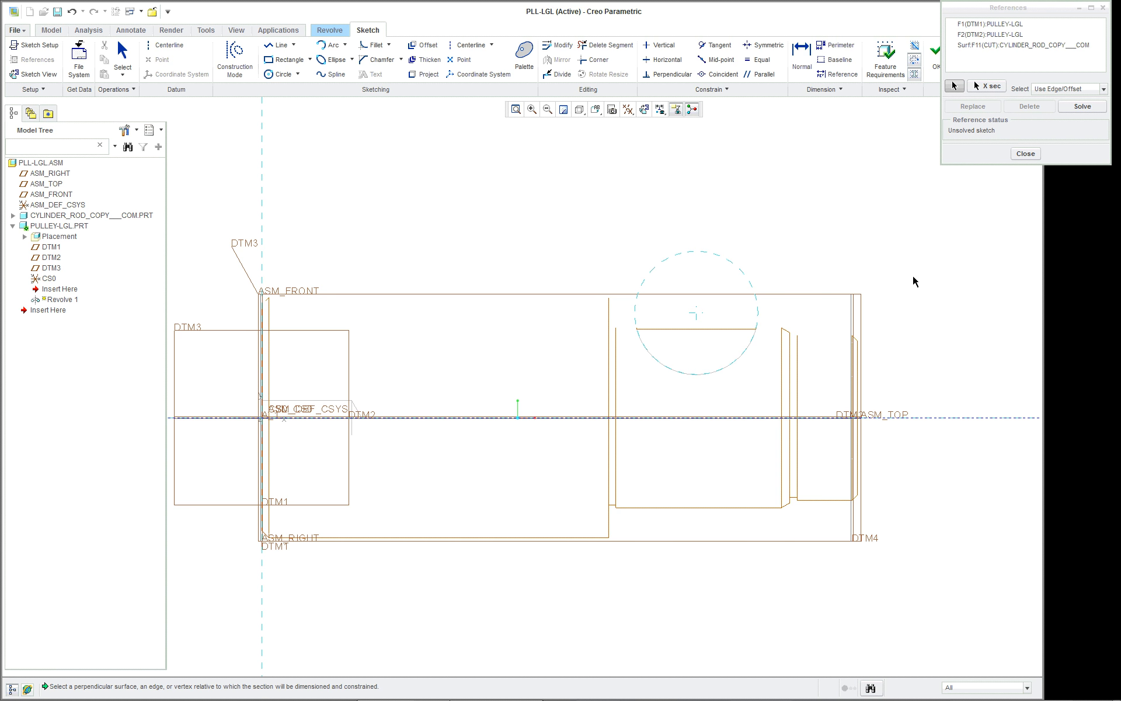
{"action": "scroll", "coordinate": [914, 281], "scroll_direction": "up", "scroll_amount": 2}
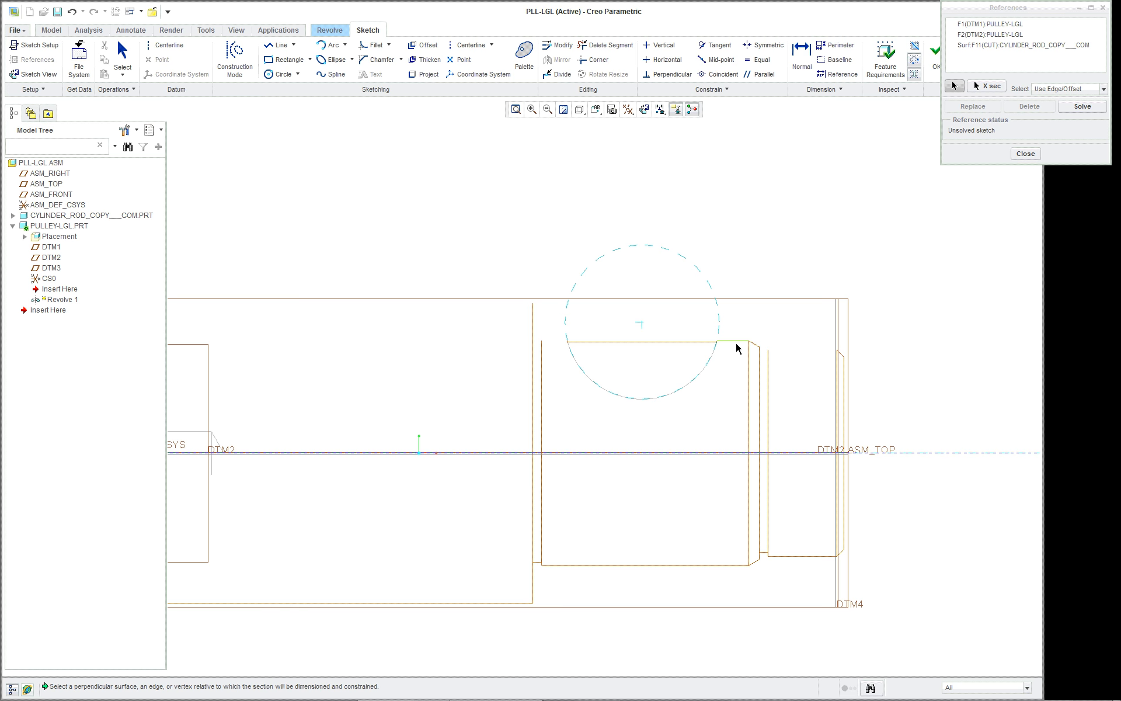
{"action": "scroll", "coordinate": [700, 345], "scroll_direction": "up", "scroll_amount": 4}
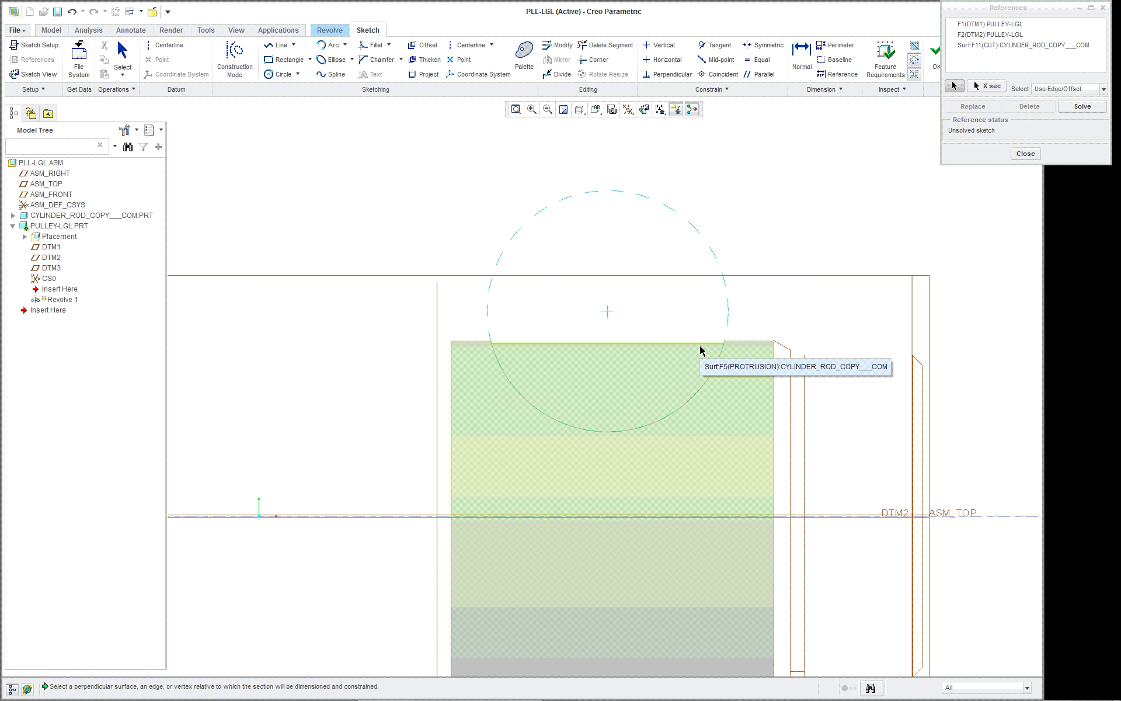
{"action": "left_click", "coordinate": [741, 344]}
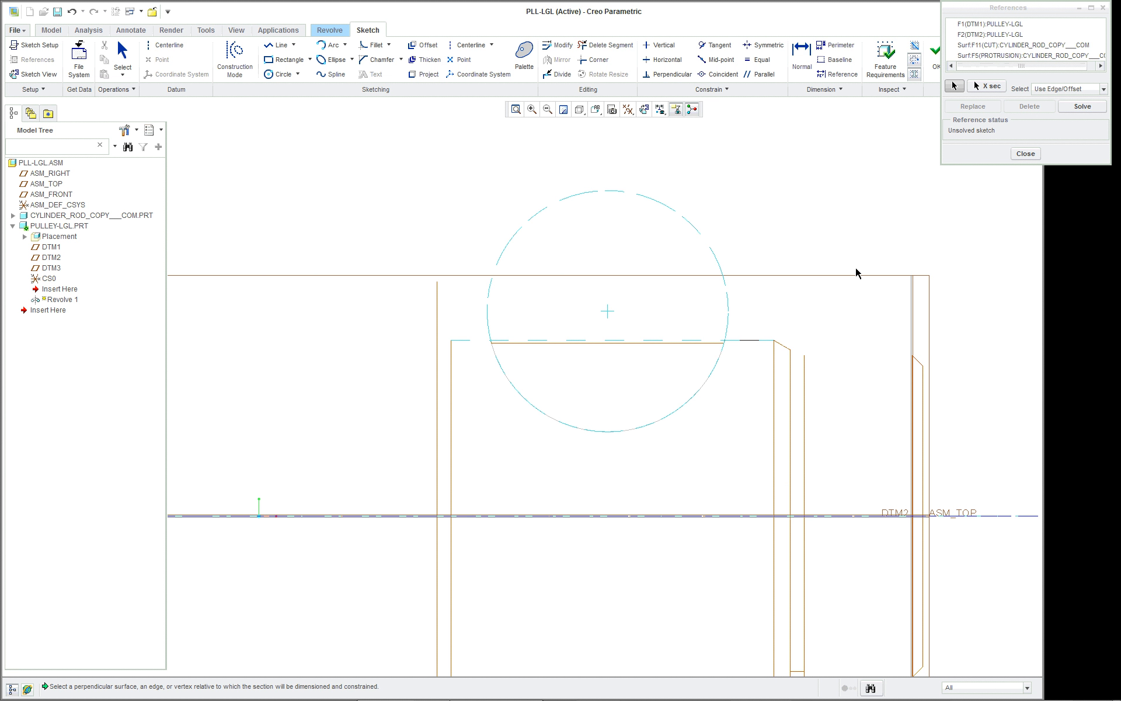
{"action": "scroll", "coordinate": [856, 273], "scroll_direction": "down", "scroll_amount": 2}
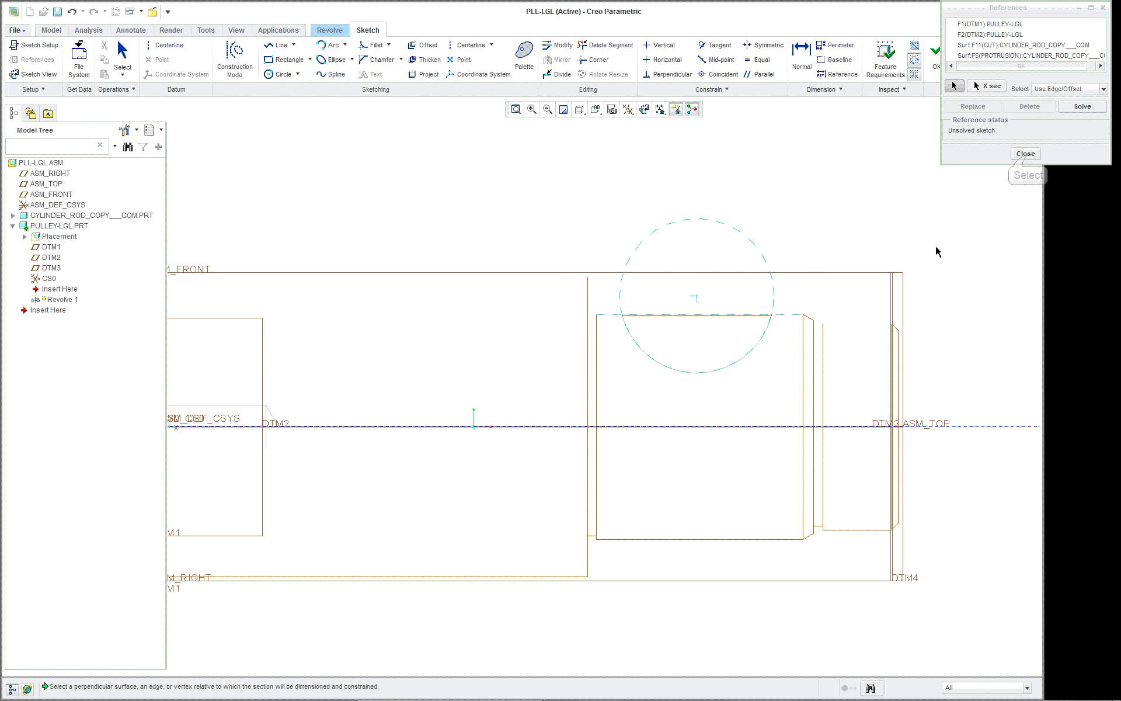
{"action": "left_click", "coordinate": [1025, 154]}
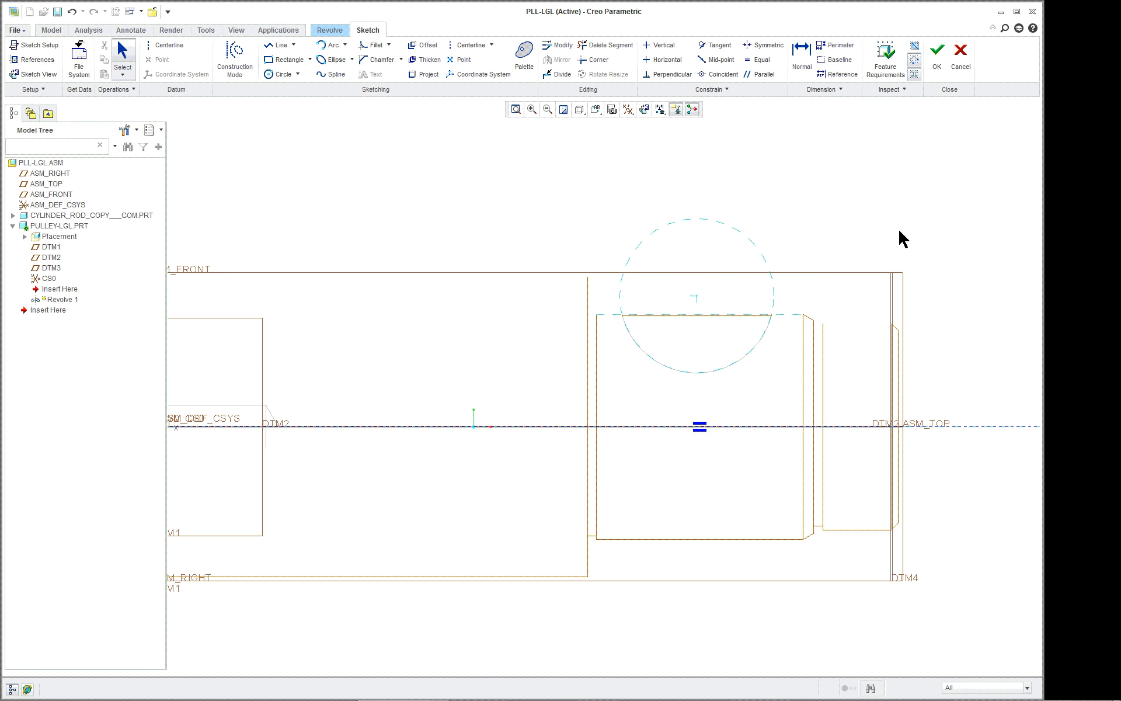
Draw a vertical construction centerline through the center of the circular cut reference.
{"action": "scroll", "coordinate": [923, 222], "scroll_direction": "down", "scroll_amount": 3}
{"action": "scroll", "coordinate": [957, 180], "scroll_direction": "up", "scroll_amount": 1}
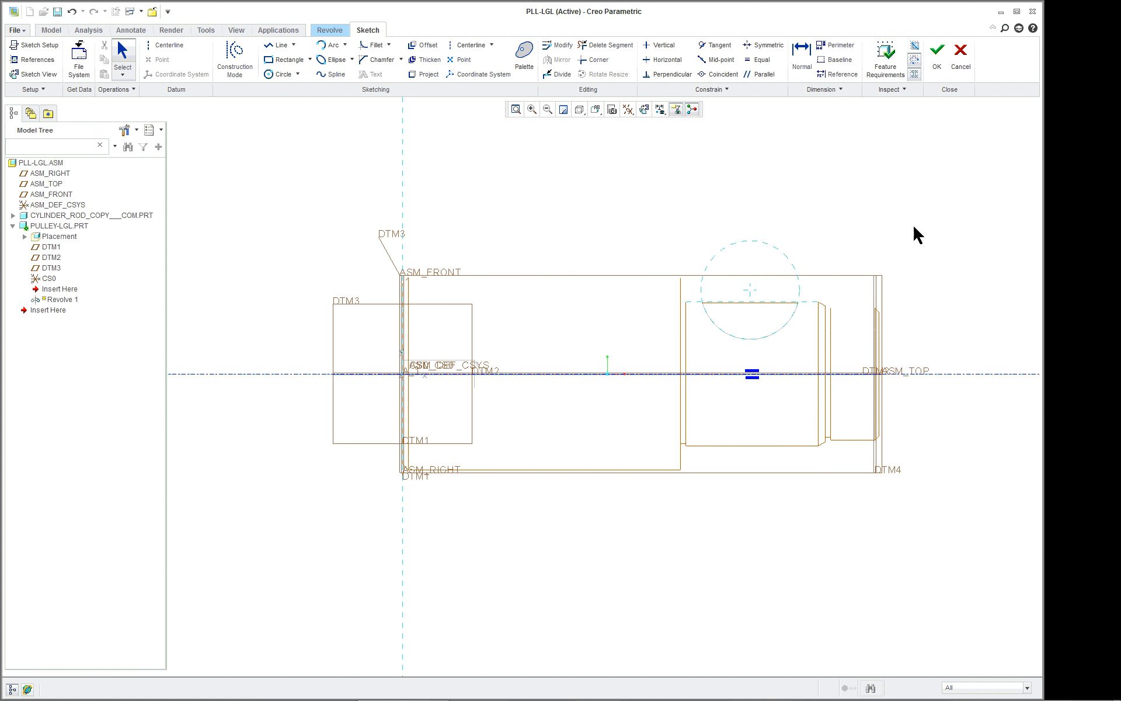
{"action": "middle_click_drag", "start_coordinate": [914, 226], "coordinate": [881, 258], "text": "shift"}
{"action": "scroll", "coordinate": [695, 362], "scroll_direction": "down", "scroll_amount": 1}
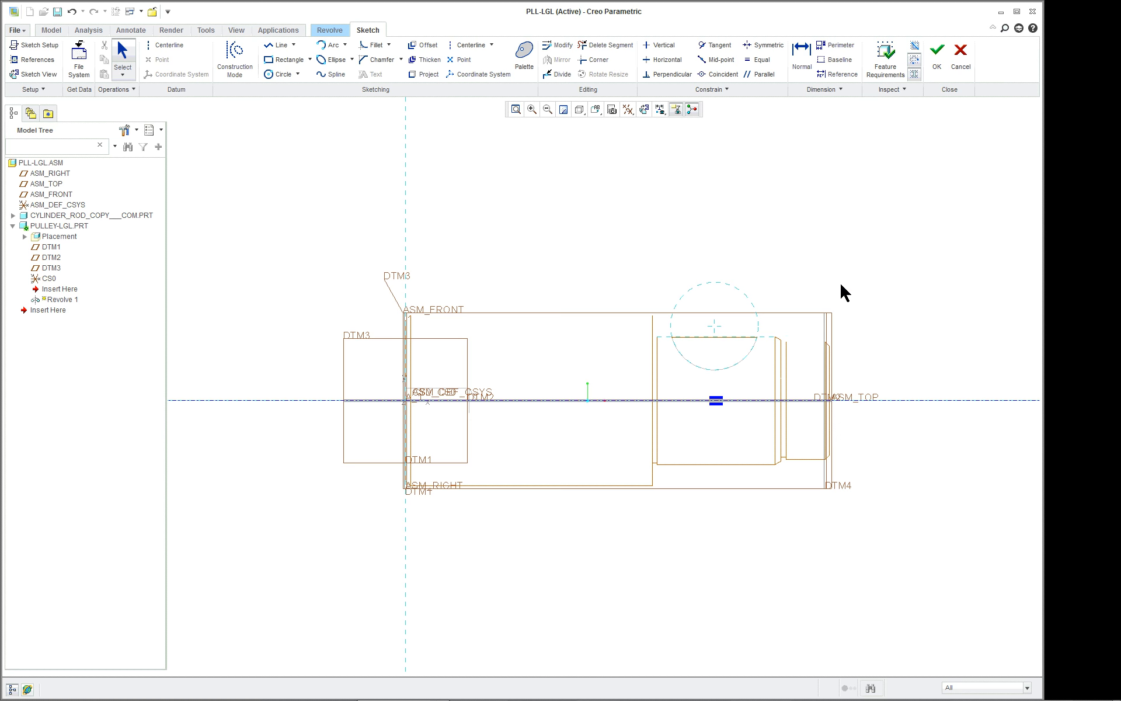
{"action": "scroll", "coordinate": [841, 292], "scroll_direction": "up", "scroll_amount": 3}
{"action": "scroll", "coordinate": [803, 300], "scroll_direction": "down", "scroll_amount": 2}
{"action": "middle_click_drag", "start_coordinate": [795, 285], "coordinate": [734, 361], "text": "shift"}
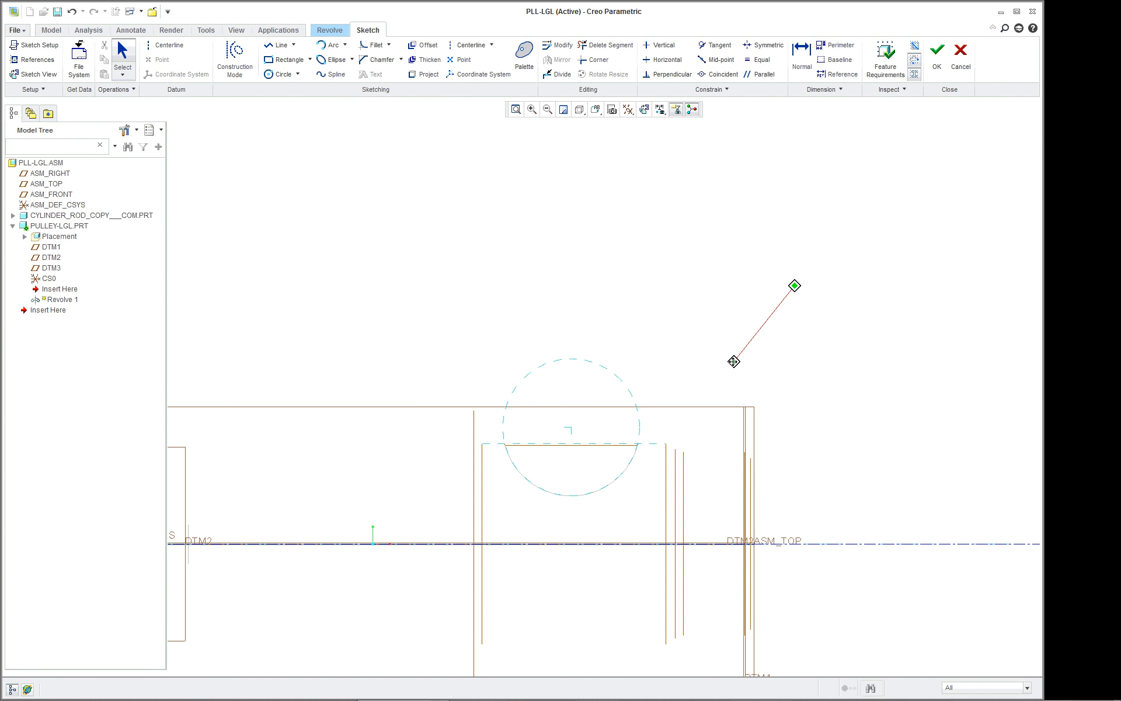
{"action": "scroll", "coordinate": [734, 366], "scroll_direction": "down", "scroll_amount": 3}
{"action": "right_click", "coordinate": [731, 352]}
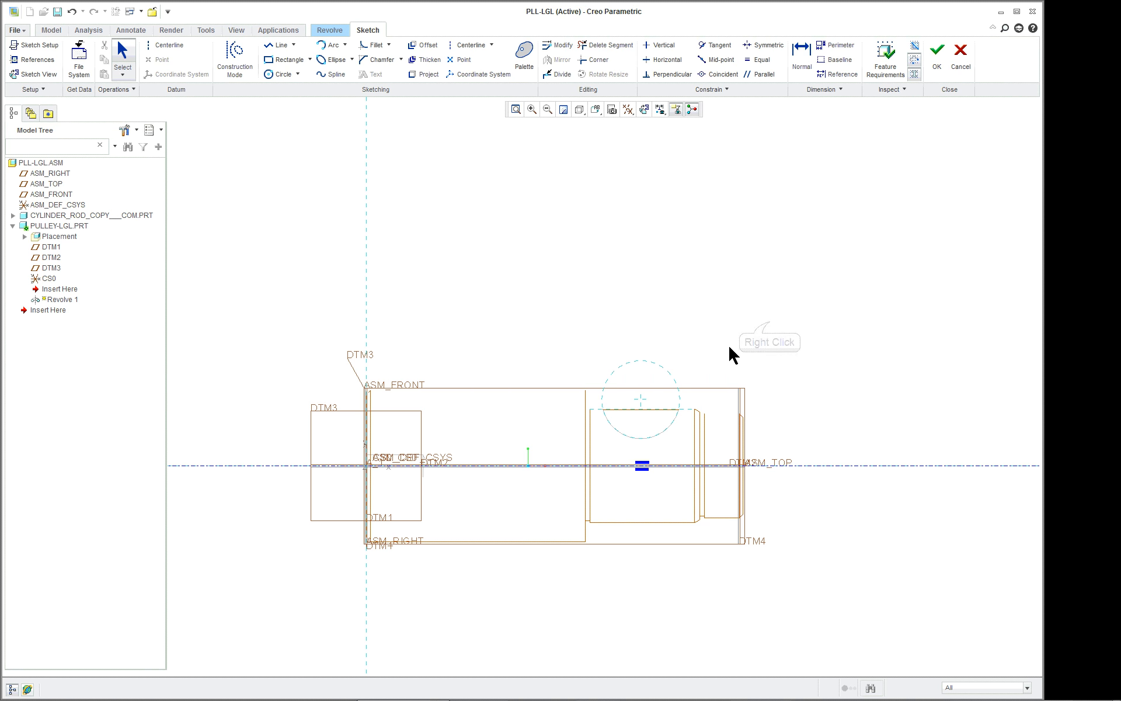
{"action": "scroll", "coordinate": [714, 354], "scroll_direction": "up", "scroll_amount": 1}
{"action": "right_click", "coordinate": [770, 326]}
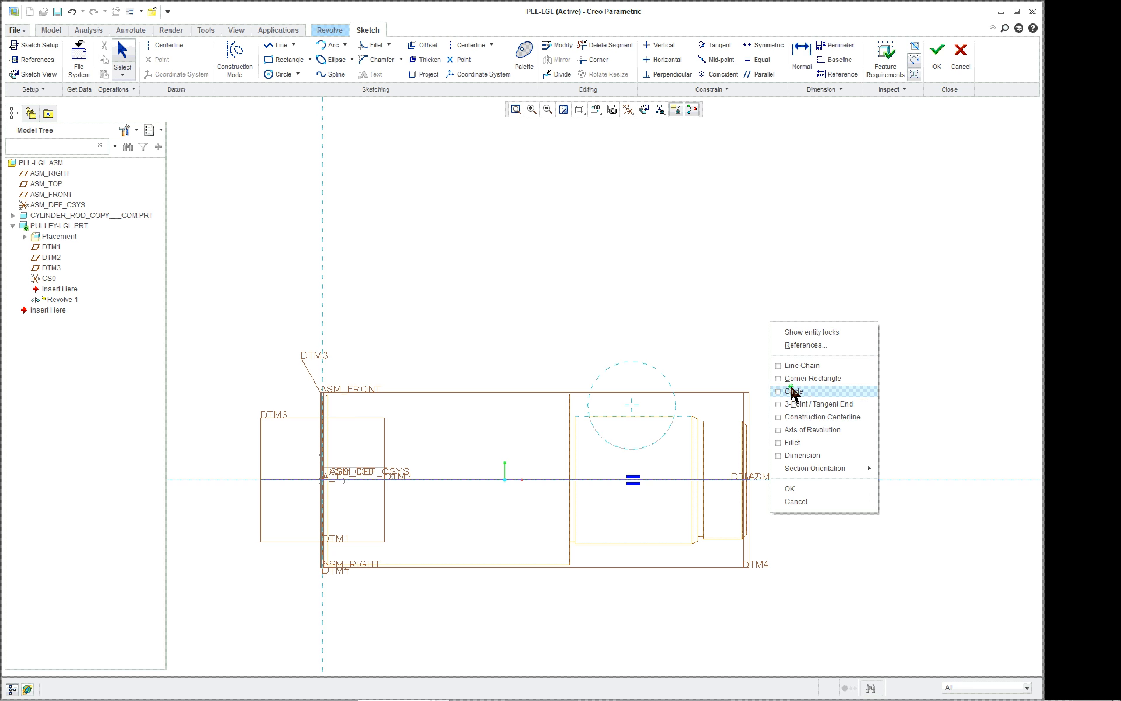
{"action": "left_click", "coordinate": [815, 417]}
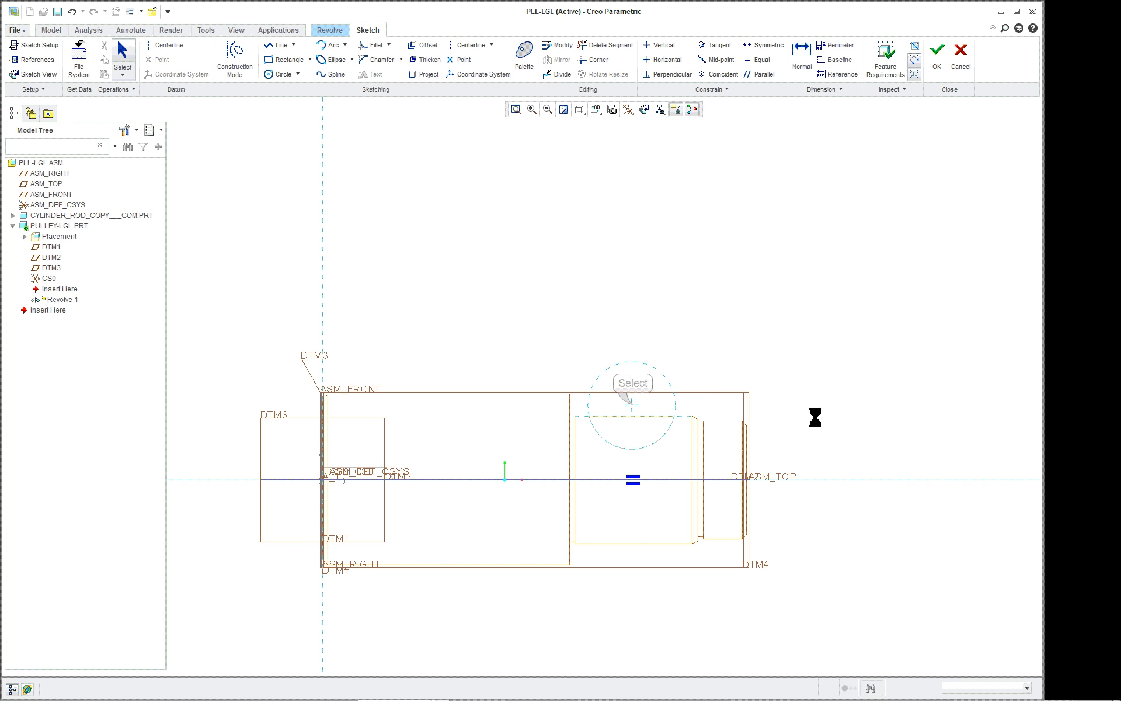
{"action": "left_click", "coordinate": [632, 404]}
{"action": "left_click", "coordinate": [642, 280]}
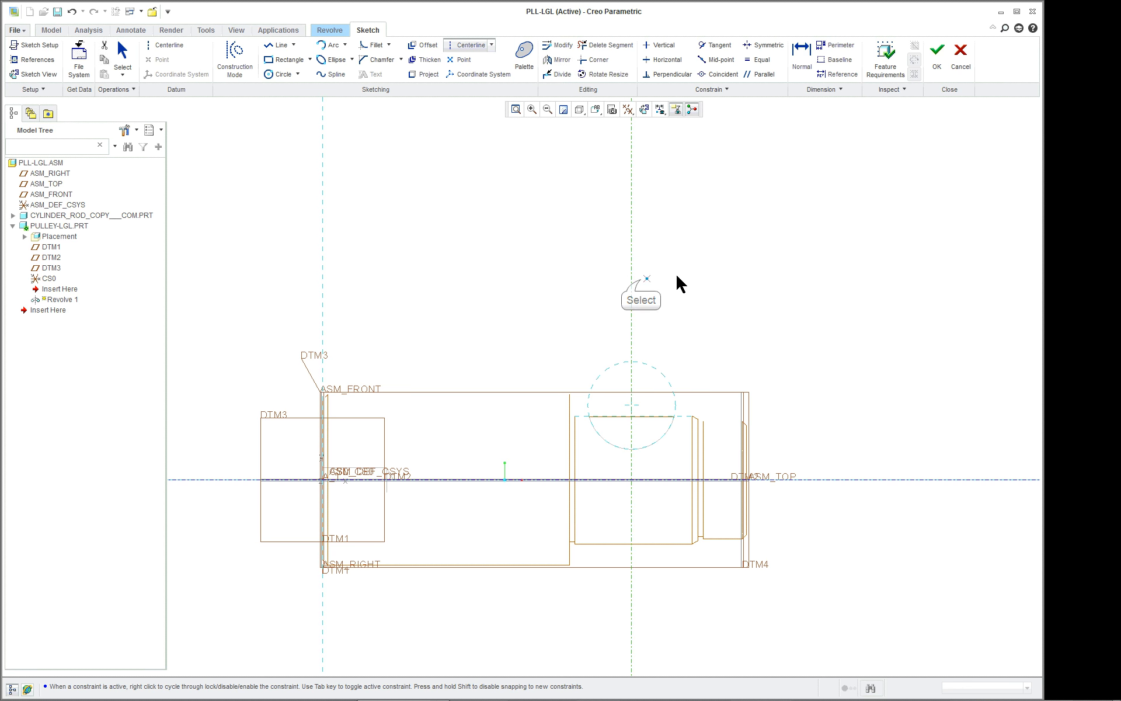
{"action": "middle_click", "coordinate": [806, 274]}
Sketch the half pulley profile as a line chain from the rod's silhouette edge to the centerline, about 1.16 wide with a 0.55 rim and sloped groove side.
{"action": "right_click", "coordinate": [817, 332]}
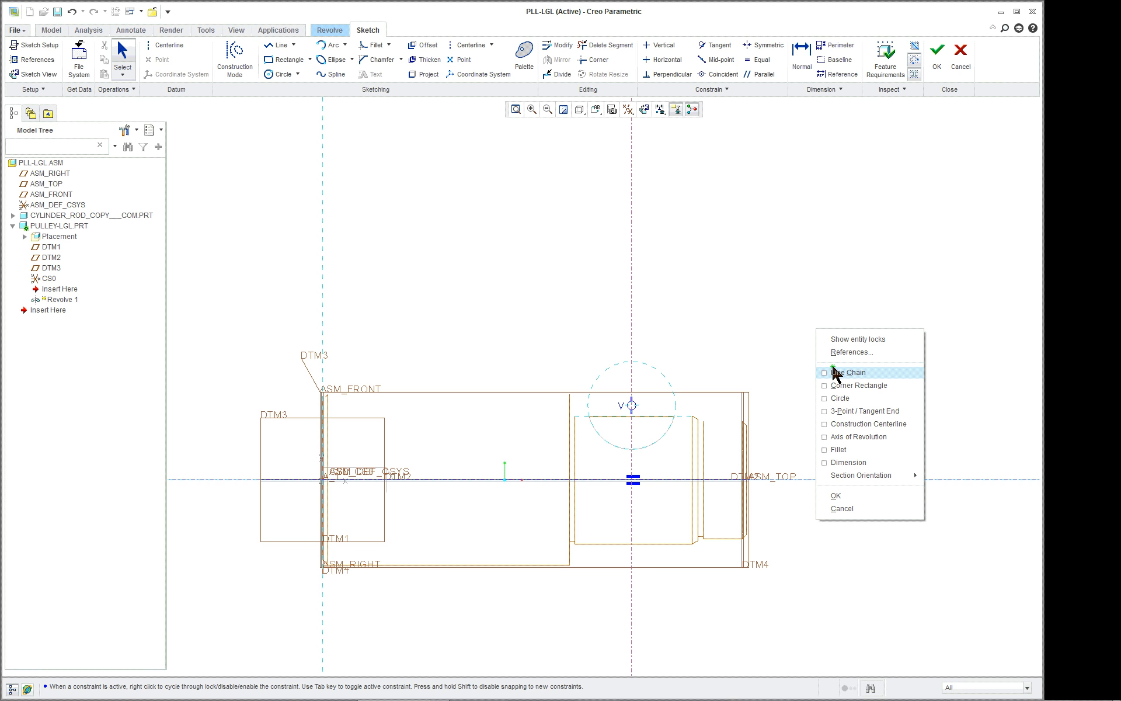
{"action": "left_click", "coordinate": [847, 372]}
{"action": "scroll", "coordinate": [748, 393], "scroll_direction": "down", "scroll_amount": 3}
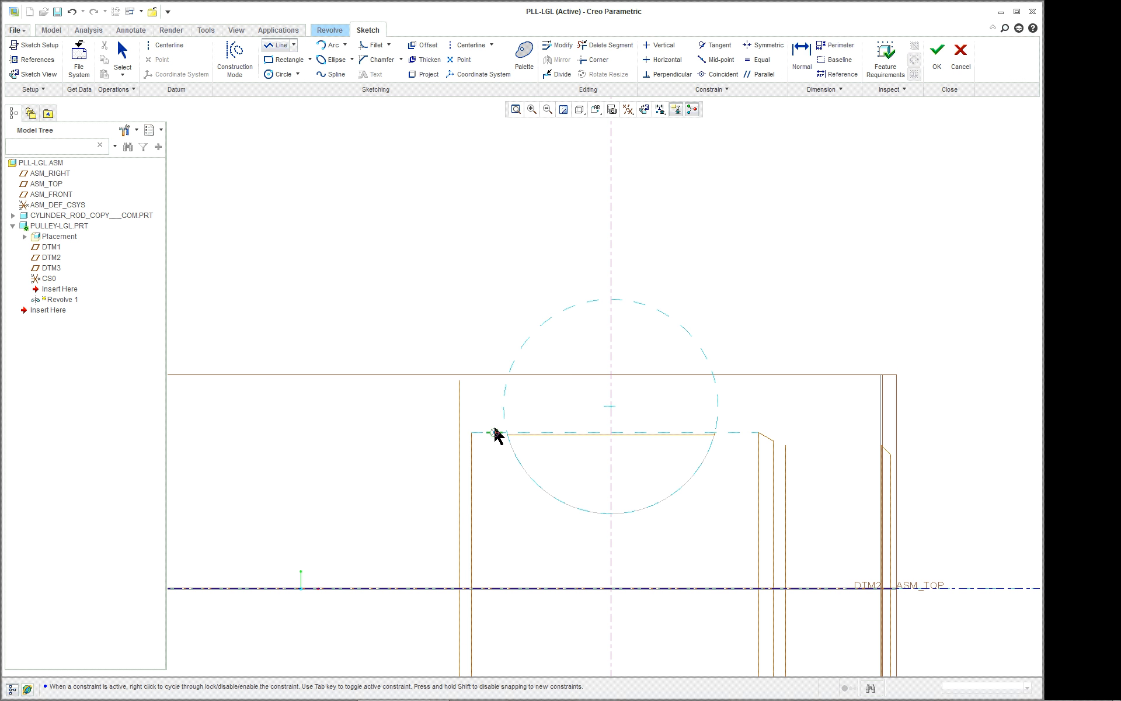
{"action": "left_click", "coordinate": [490, 433]}
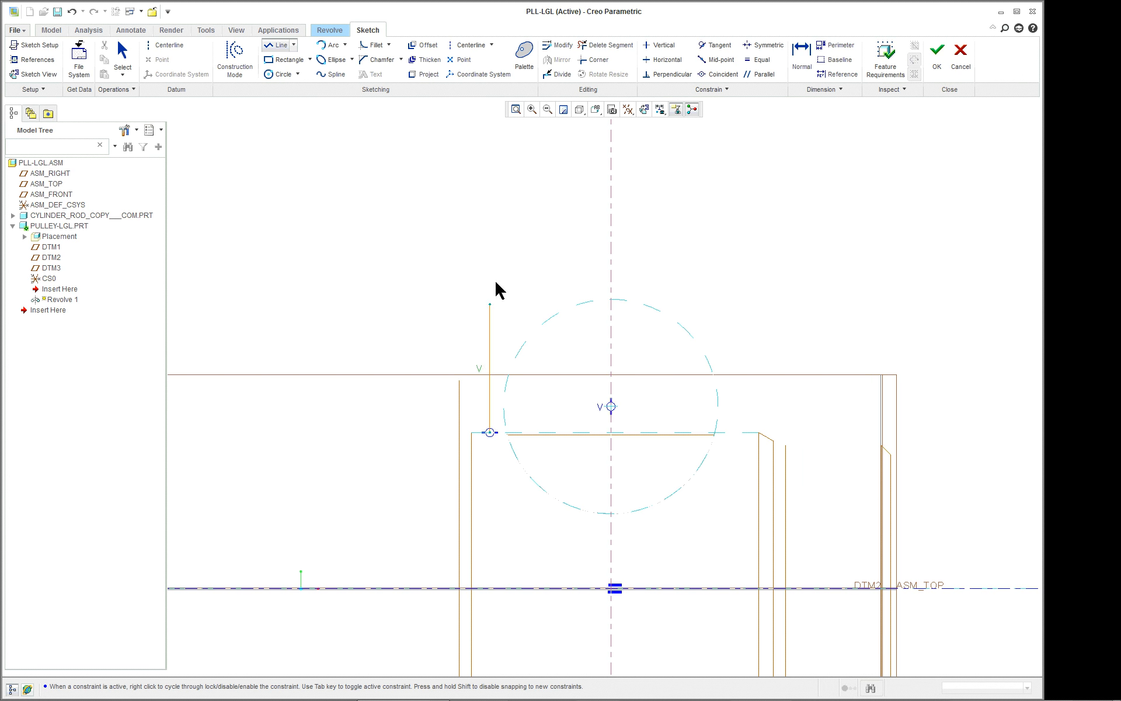
{"action": "scroll", "coordinate": [495, 199], "scroll_direction": "down", "scroll_amount": 8}
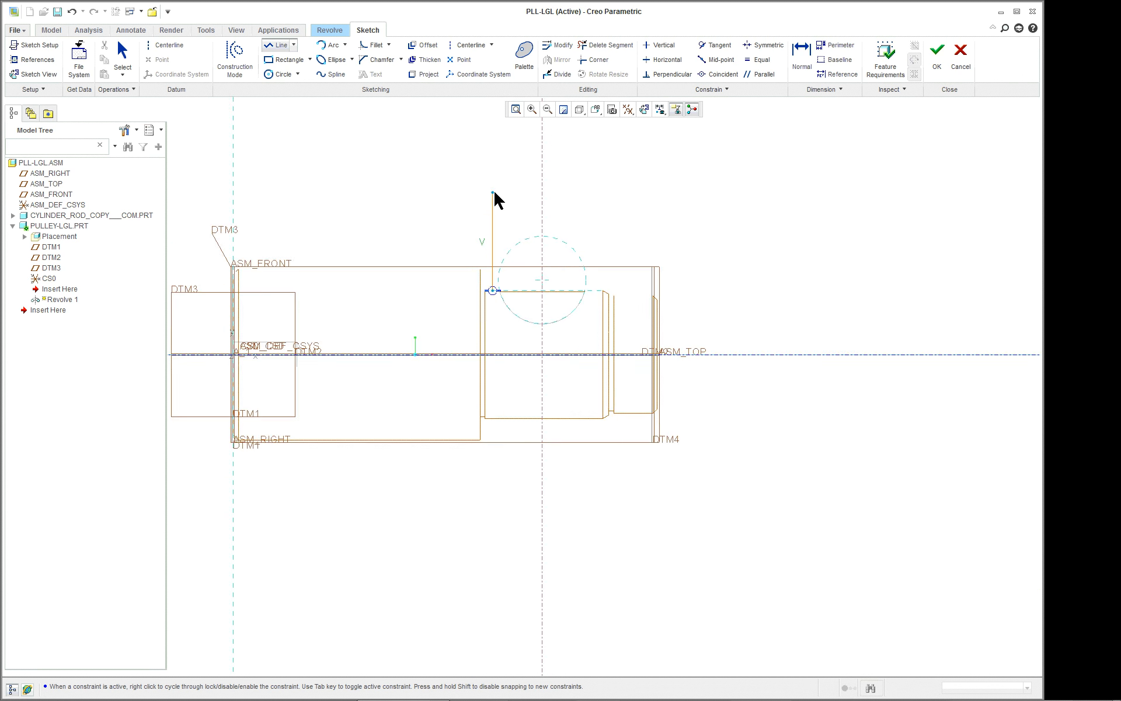
{"action": "middle_click_drag", "start_coordinate": [493, 181], "coordinate": [489, 339]}
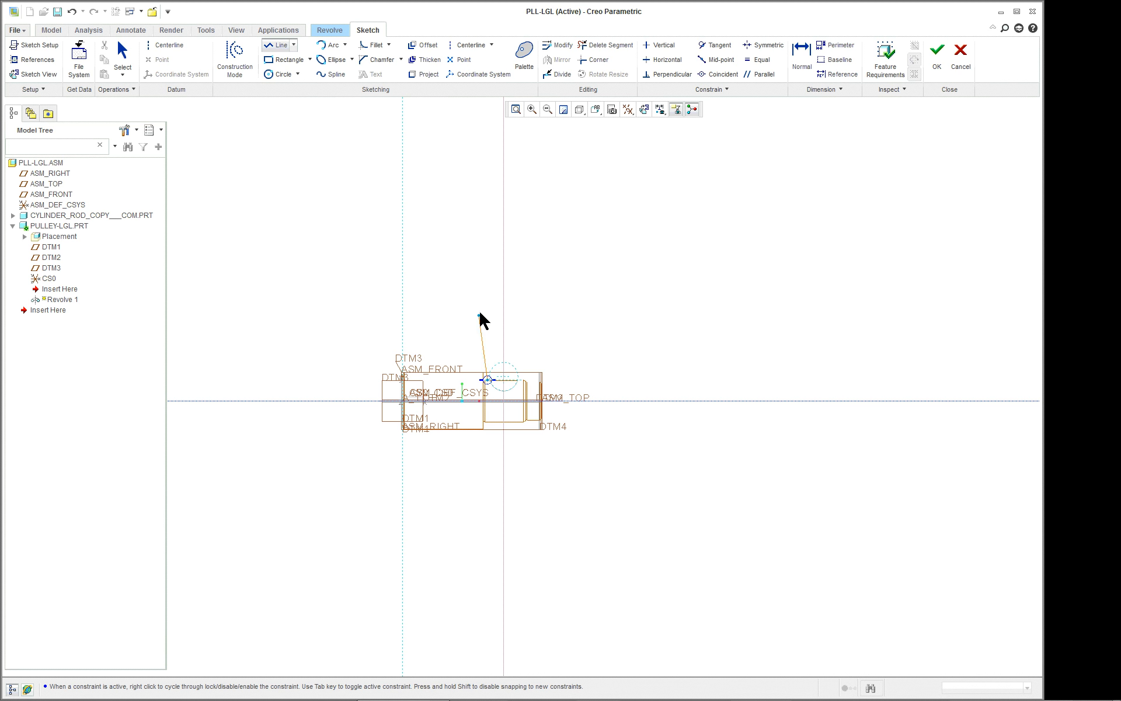
{"action": "scroll", "coordinate": [479, 289], "scroll_direction": "down", "scroll_amount": 1}
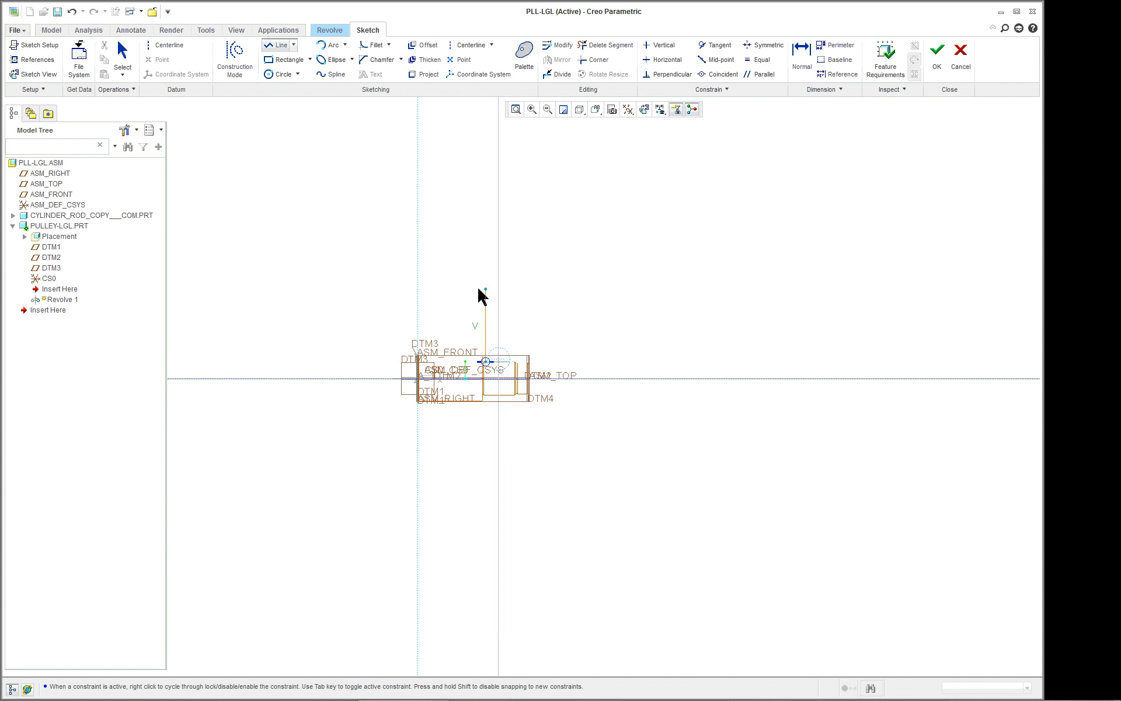
{"action": "scroll", "coordinate": [478, 289], "scroll_direction": "up", "scroll_amount": 5}
{"action": "scroll", "coordinate": [478, 288], "scroll_direction": "down", "scroll_amount": 2}
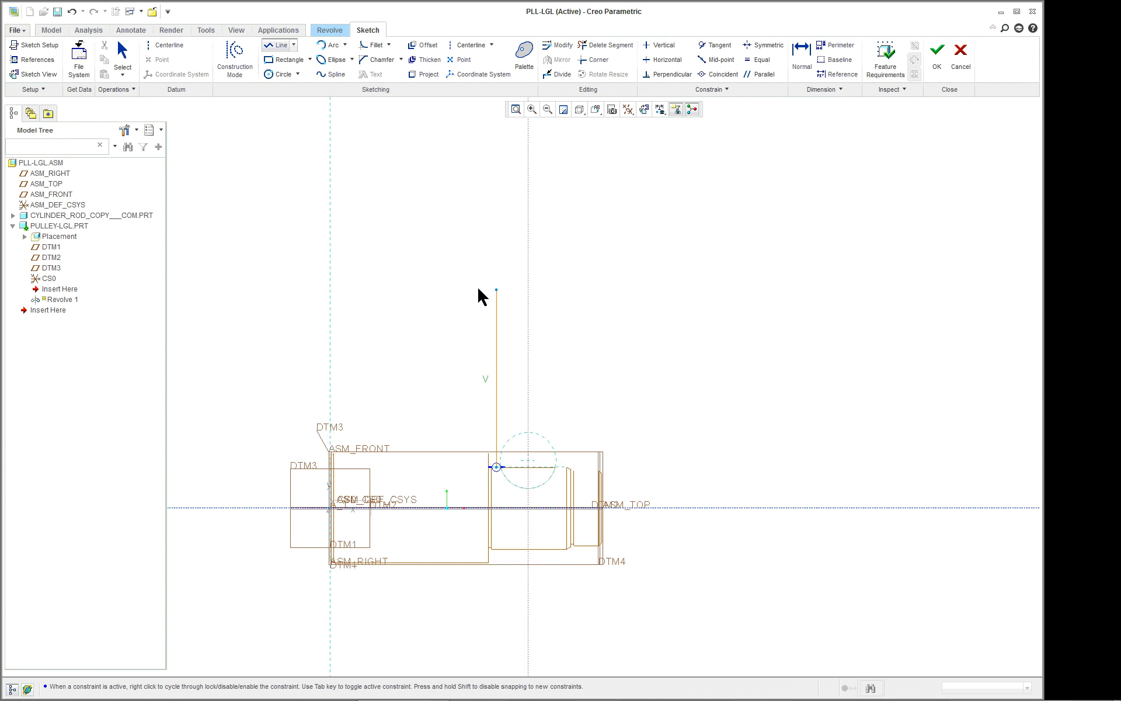
{"action": "scroll", "coordinate": [479, 288], "scroll_direction": "up", "scroll_amount": 1}
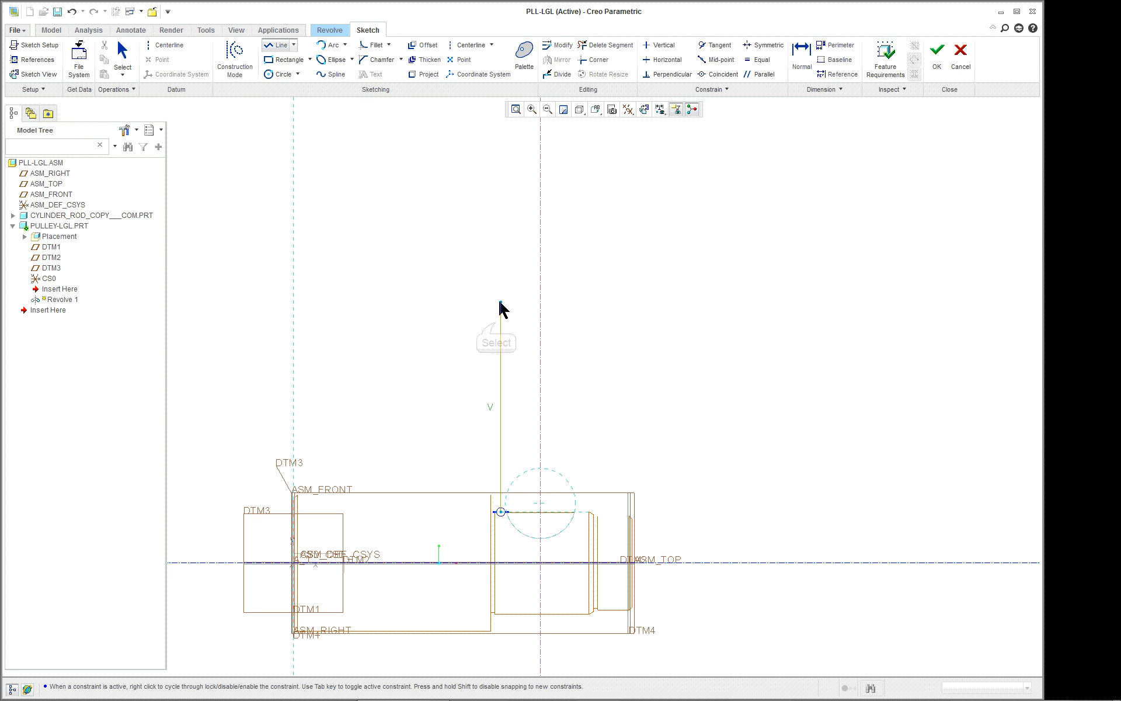
{"action": "left_click", "coordinate": [501, 322]}
{"action": "left_click", "coordinate": [519, 323]}
{"action": "left_click", "coordinate": [527, 347]}
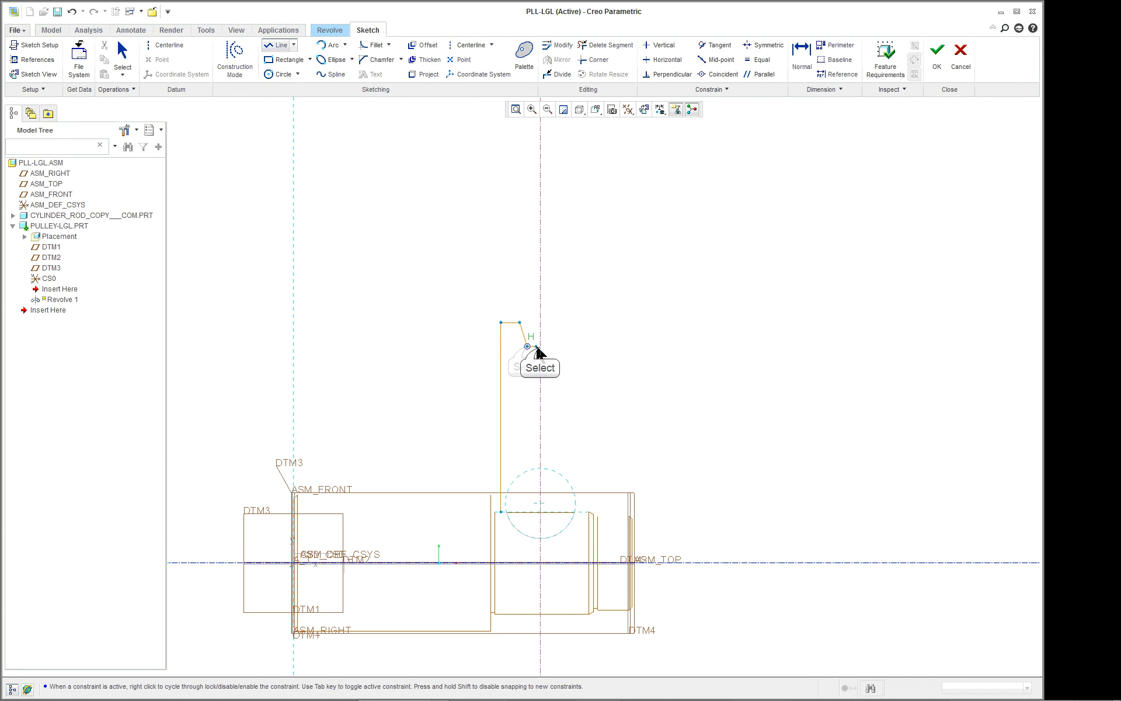
{"action": "left_click", "coordinate": [540, 346]}
{"action": "middle_click", "coordinate": [618, 376]}
{"action": "middle_click", "coordinate": [663, 376]}
Mirror the half pulley profile about the vertical construction centerline.
{"action": "scroll", "coordinate": [663, 377], "scroll_direction": "down", "scroll_amount": 2}
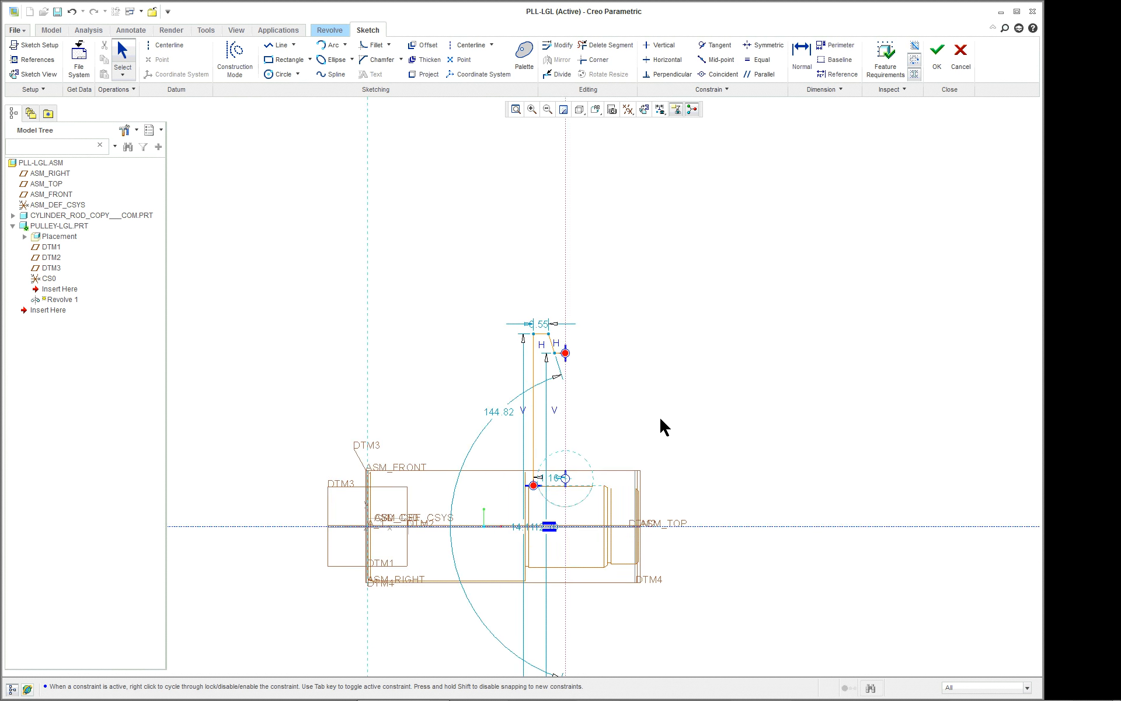
{"action": "scroll", "coordinate": [668, 485], "scroll_direction": "up", "scroll_amount": 3}
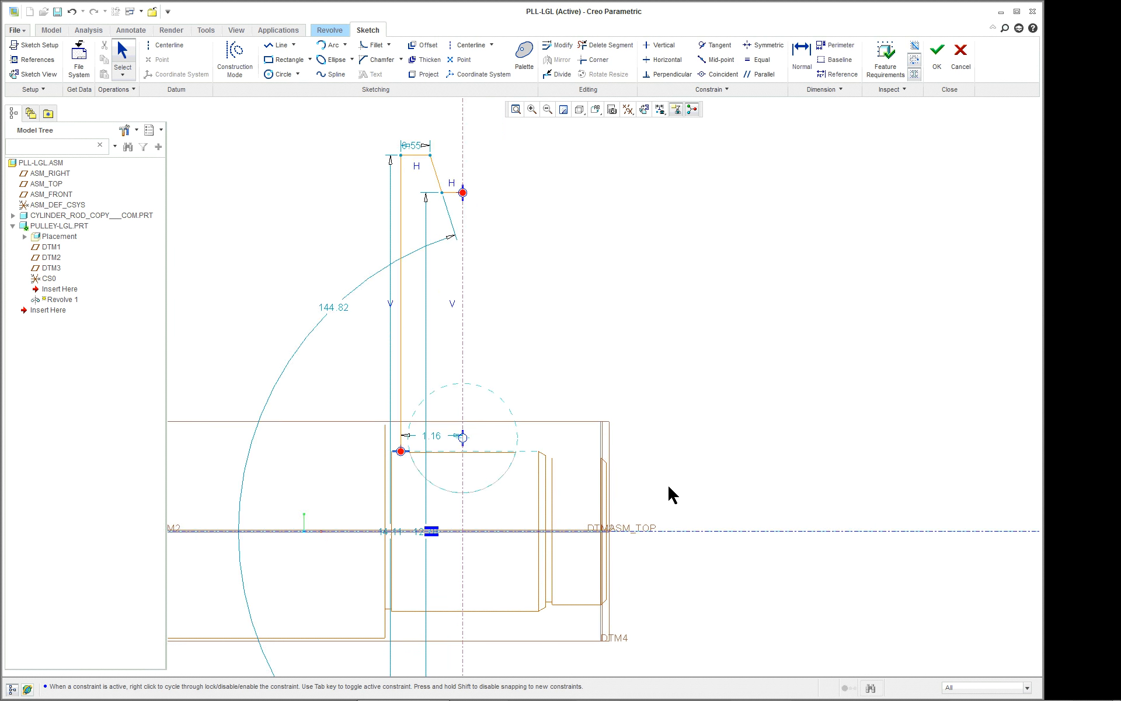
{"action": "scroll", "coordinate": [669, 487], "scroll_direction": "down", "scroll_amount": 1}
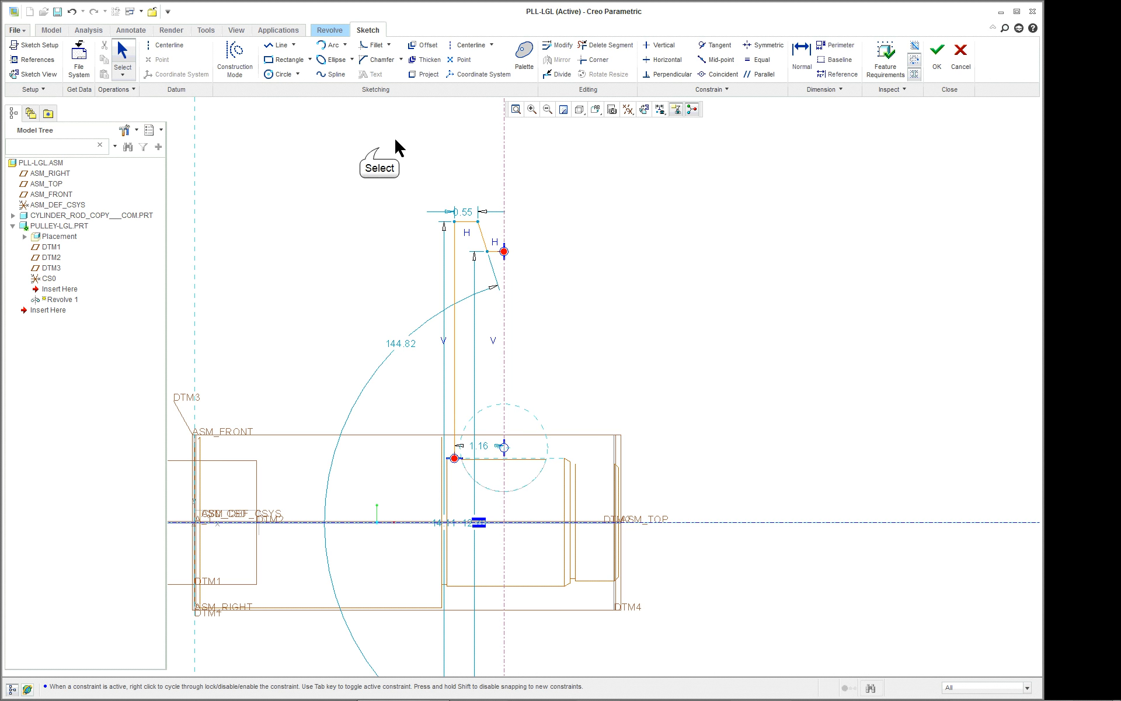
{"action": "left_click_drag", "start_coordinate": [378, 148], "coordinate": [581, 550]}
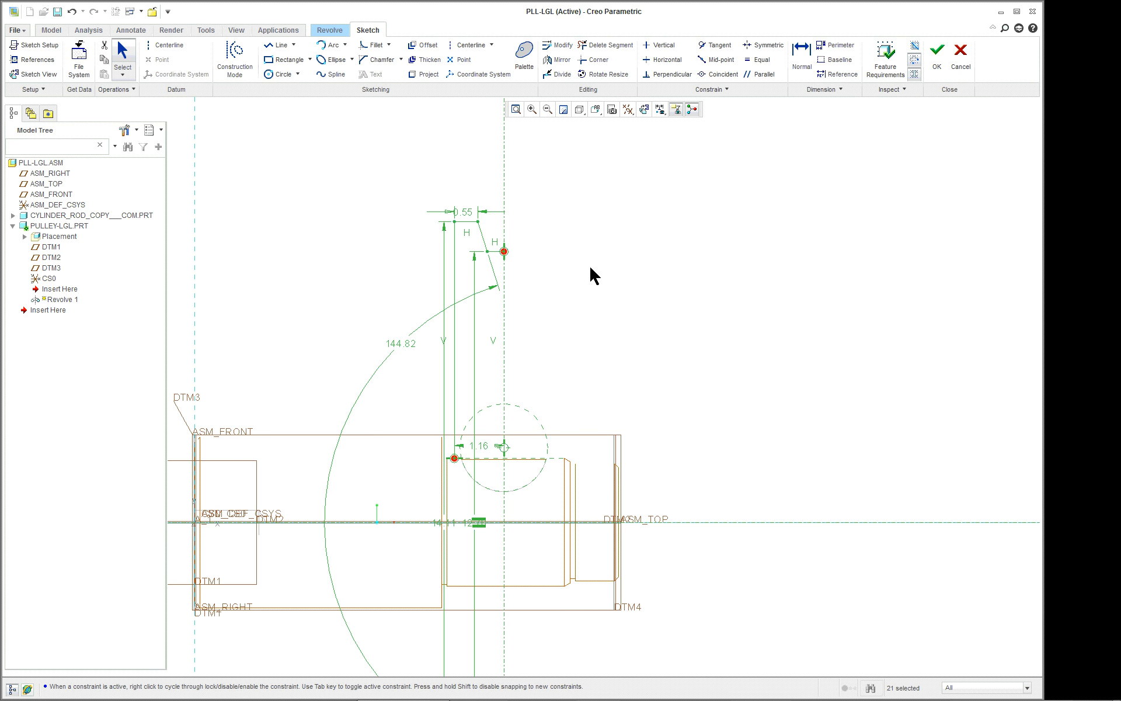
{"action": "left_click", "coordinate": [558, 60]}
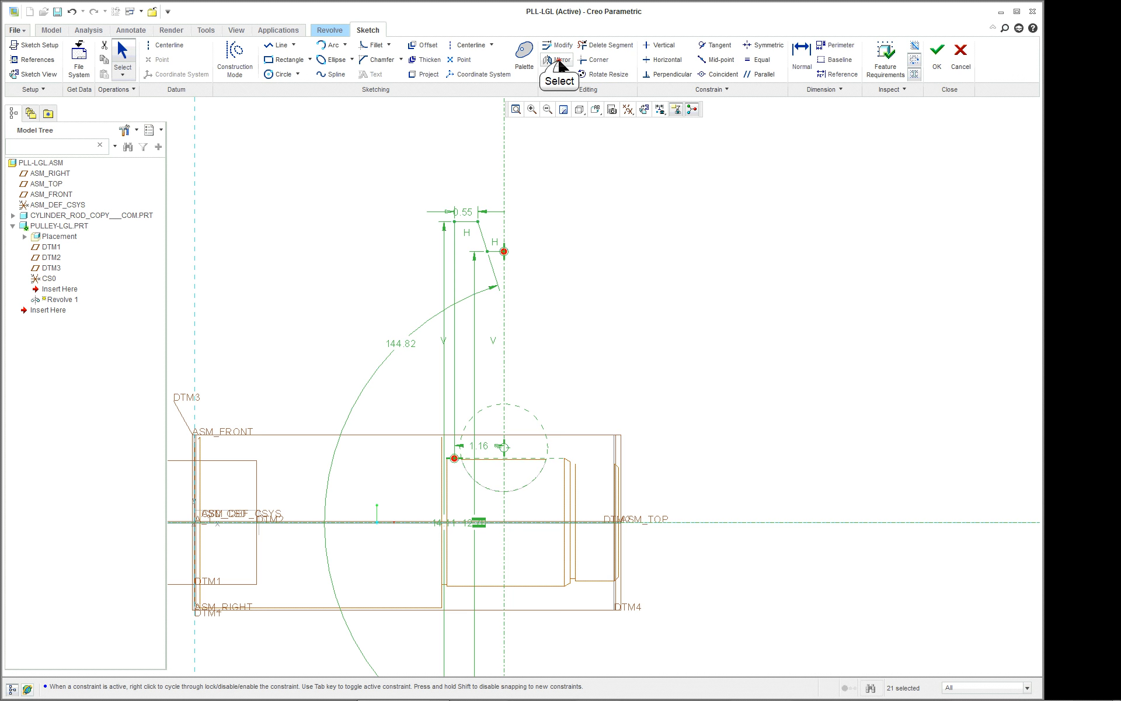
{"action": "left_click", "coordinate": [505, 192]}
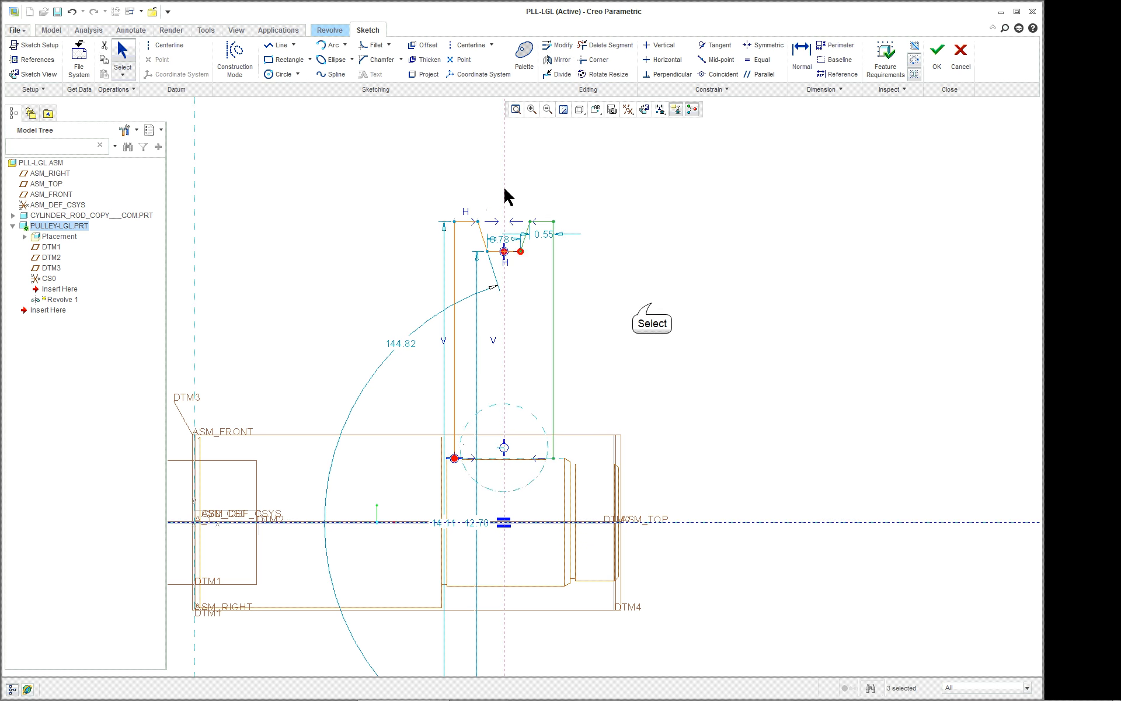
Dimension the included angle between the two sloped sides of the pulley groove.
{"action": "left_click", "coordinate": [652, 304]}
{"action": "scroll", "coordinate": [651, 302], "scroll_direction": "up", "scroll_amount": 1}
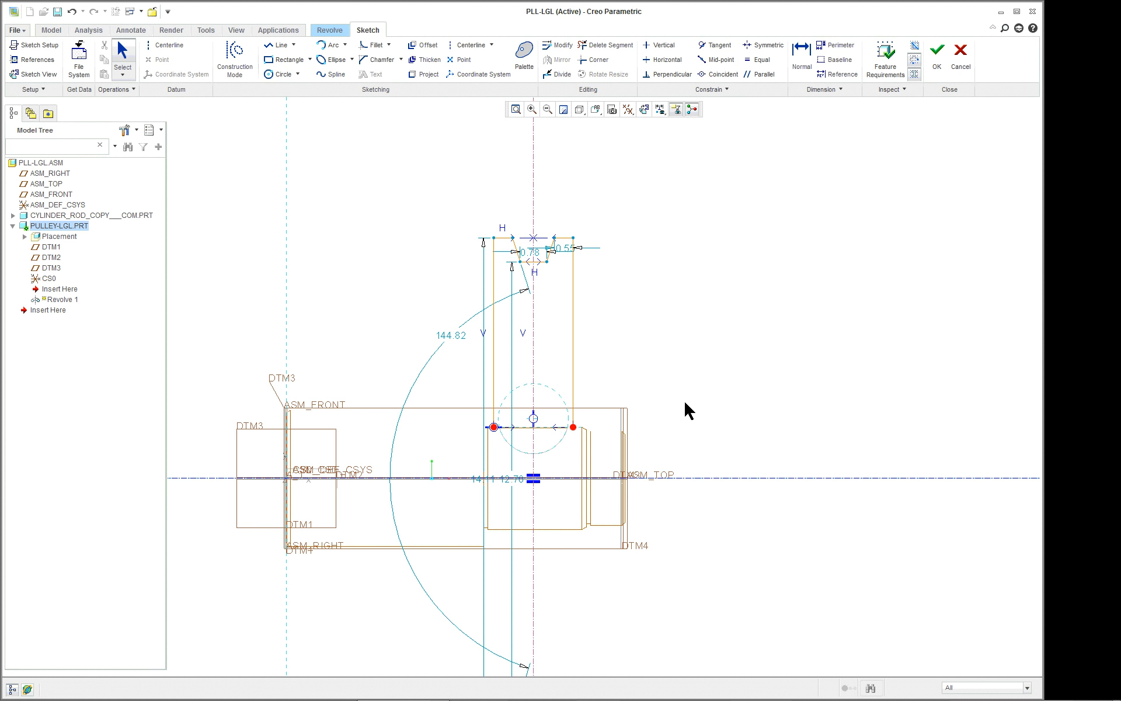
{"action": "scroll", "coordinate": [534, 186], "scroll_direction": "down", "scroll_amount": 2}
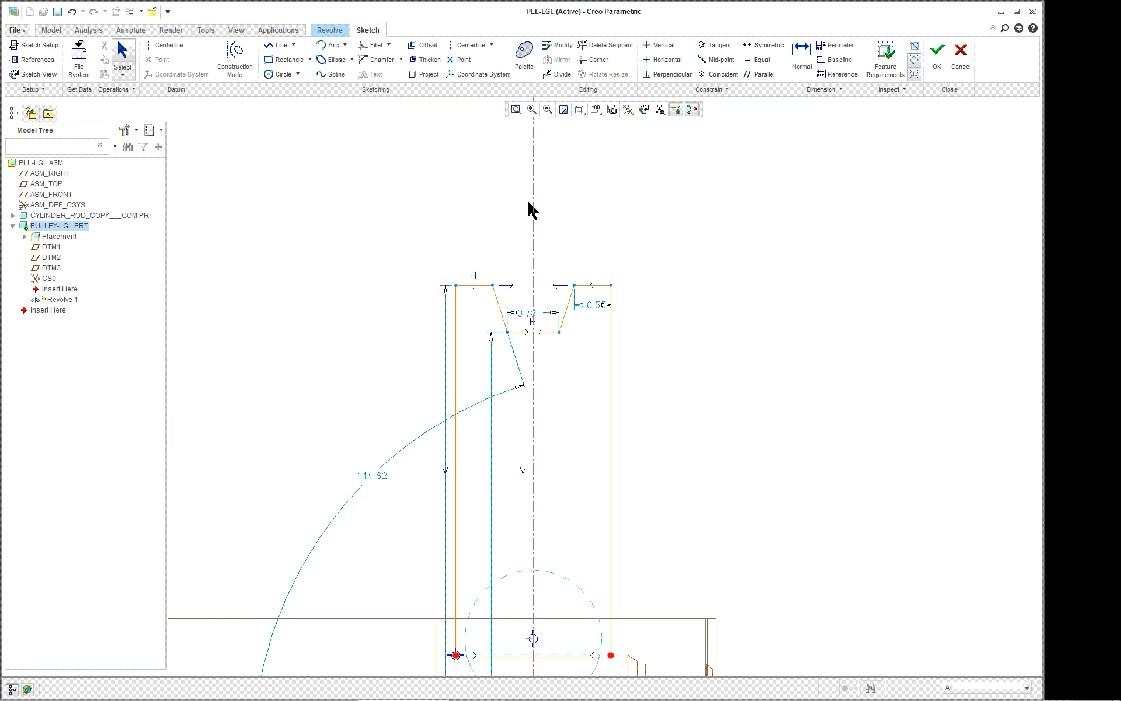
{"action": "right_click", "coordinate": [644, 251]}
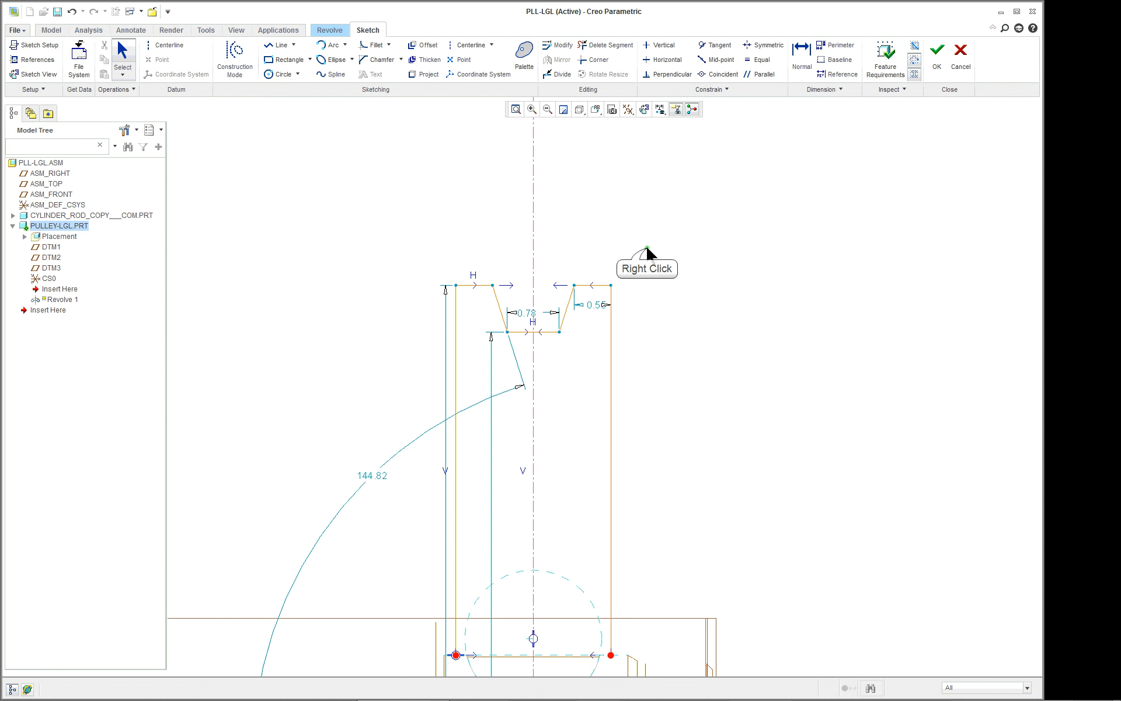
{"action": "left_click", "coordinate": [680, 382]}
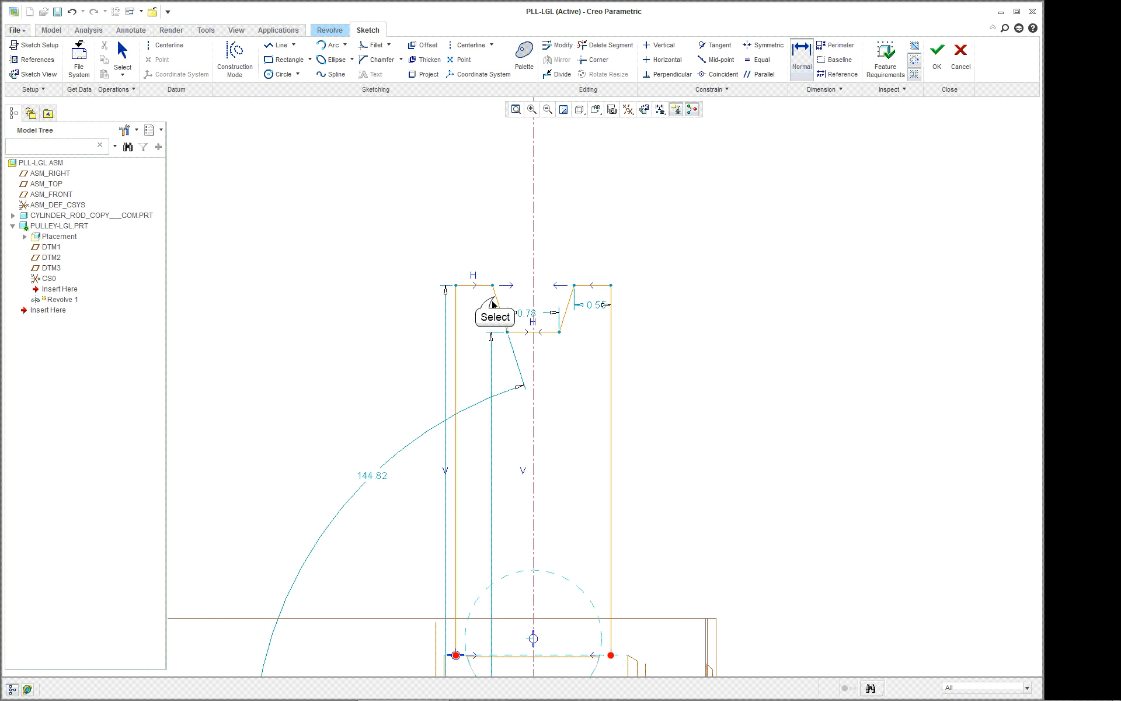
{"action": "left_click", "coordinate": [572, 301]}
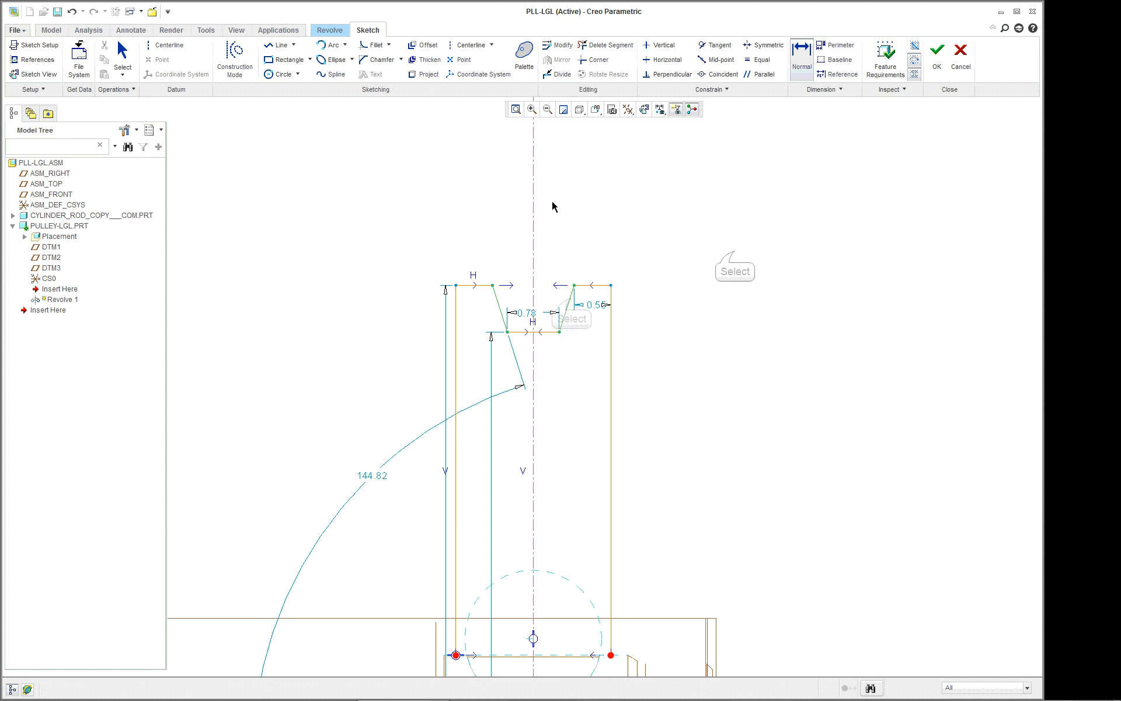
{"action": "middle_click", "coordinate": [552, 202]}
{"action": "middle_click", "coordinate": [736, 252]}
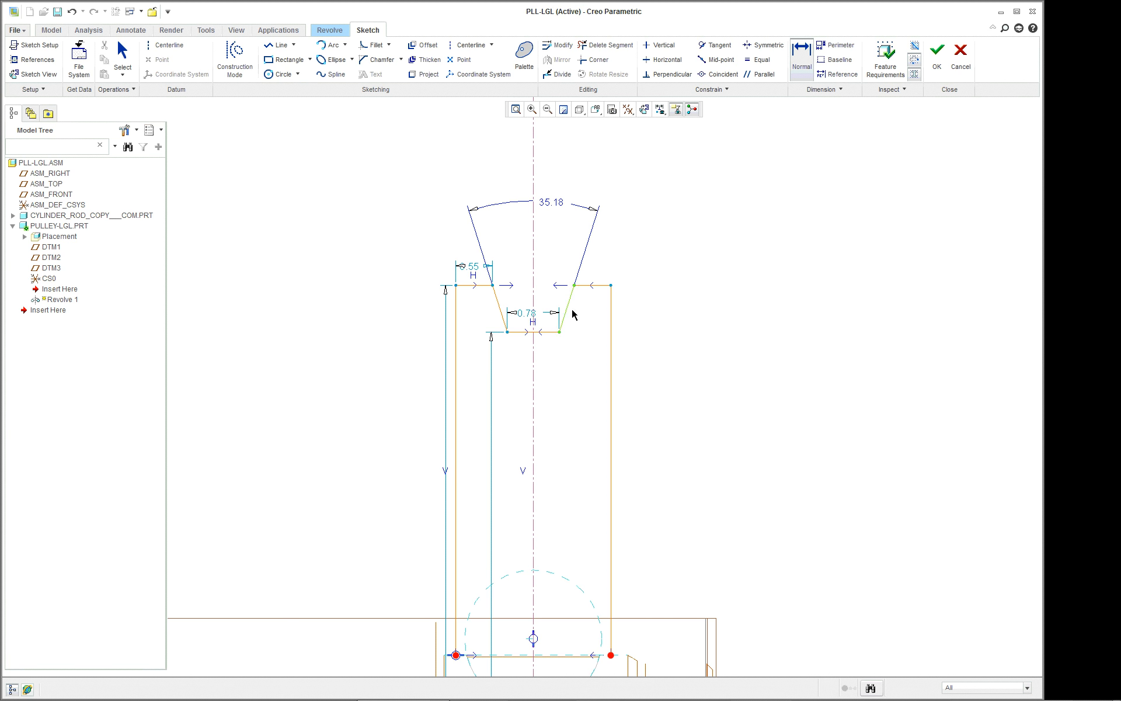
Dimension the overall pulley width between the profile's two vertical side lines, placing the dimension above the groove angle.
{"action": "right_click", "coordinate": [661, 338]}
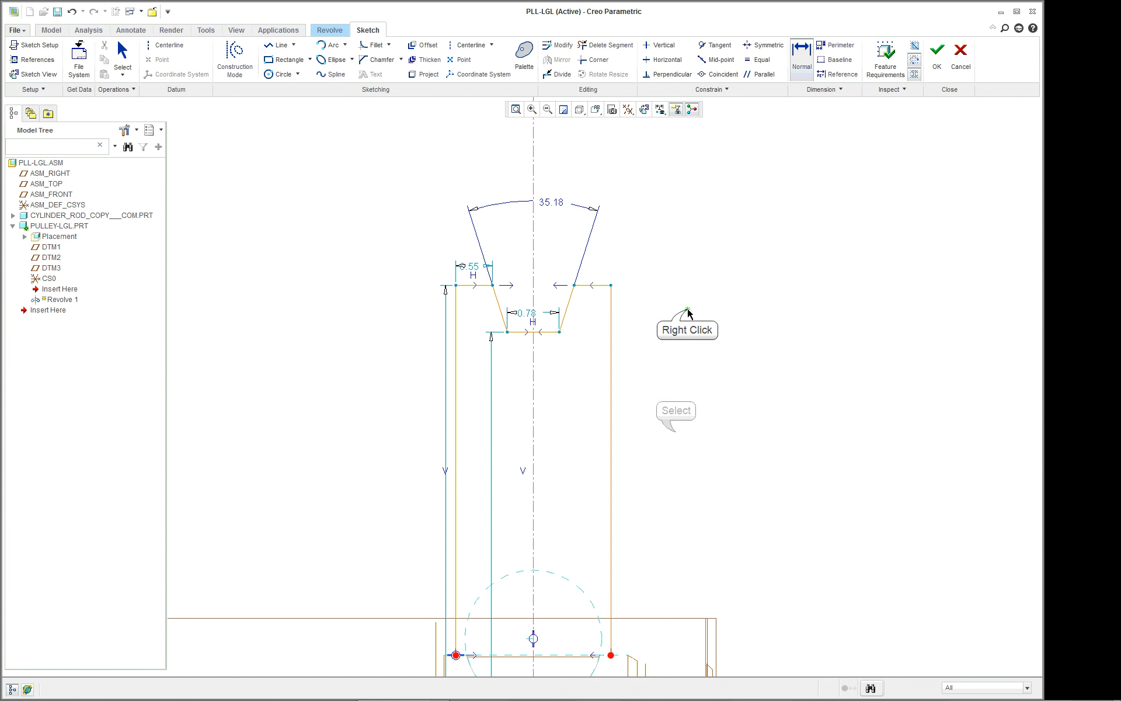
{"action": "left_click", "coordinate": [680, 432]}
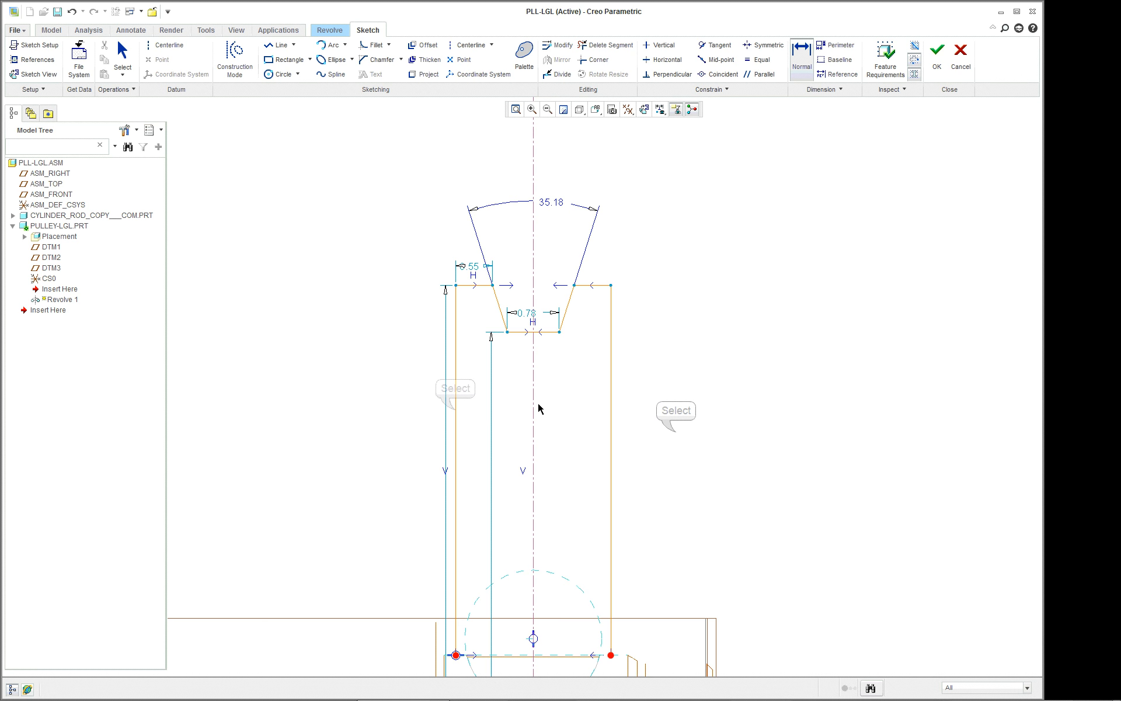
{"action": "left_click", "coordinate": [455, 410]}
{"action": "left_click", "coordinate": [611, 419]}
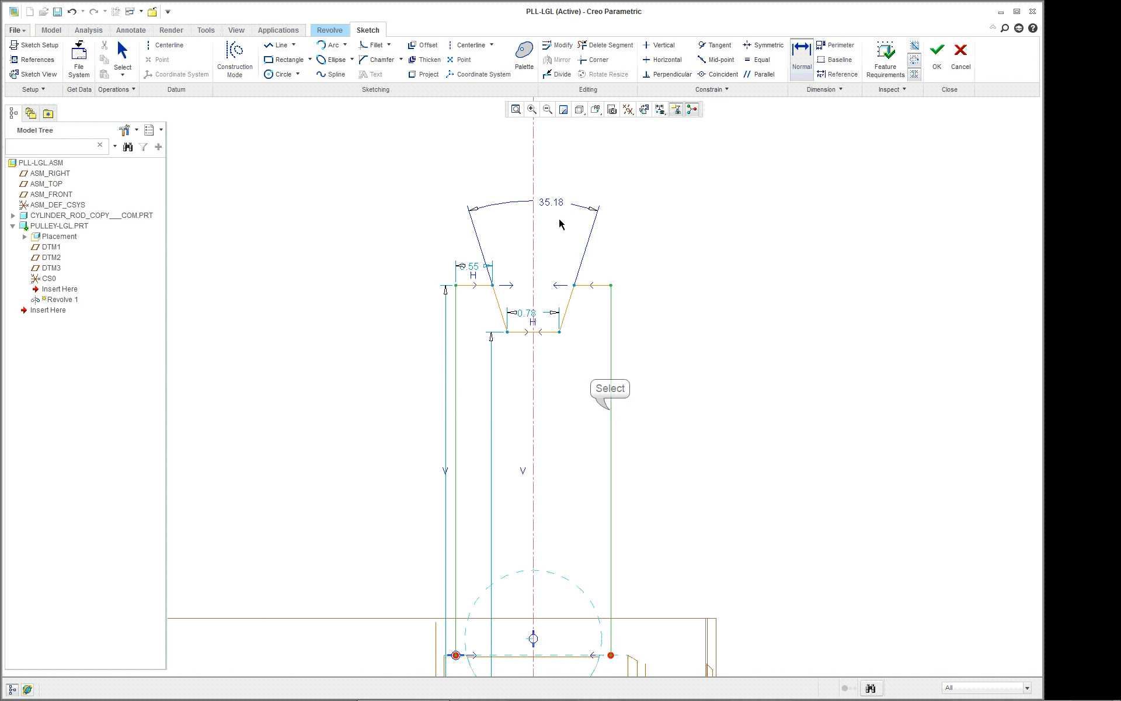
{"action": "middle_click", "coordinate": [546, 167]}
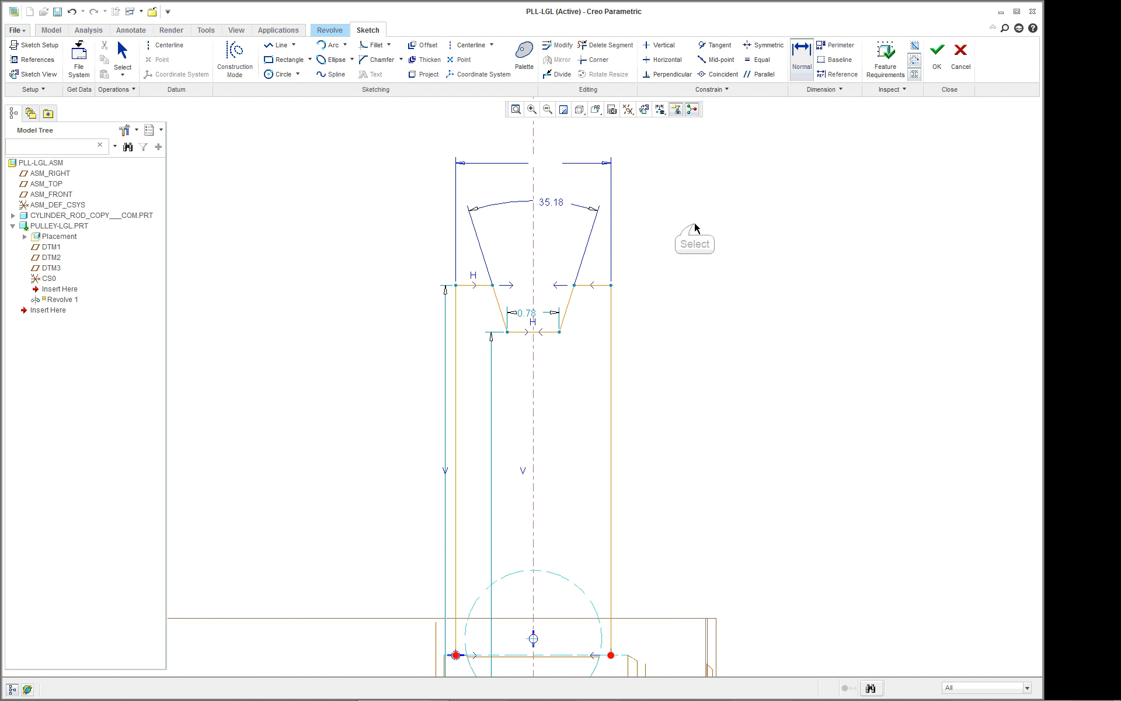
{"action": "scroll", "coordinate": [712, 357], "scroll_direction": "up", "scroll_amount": 3}
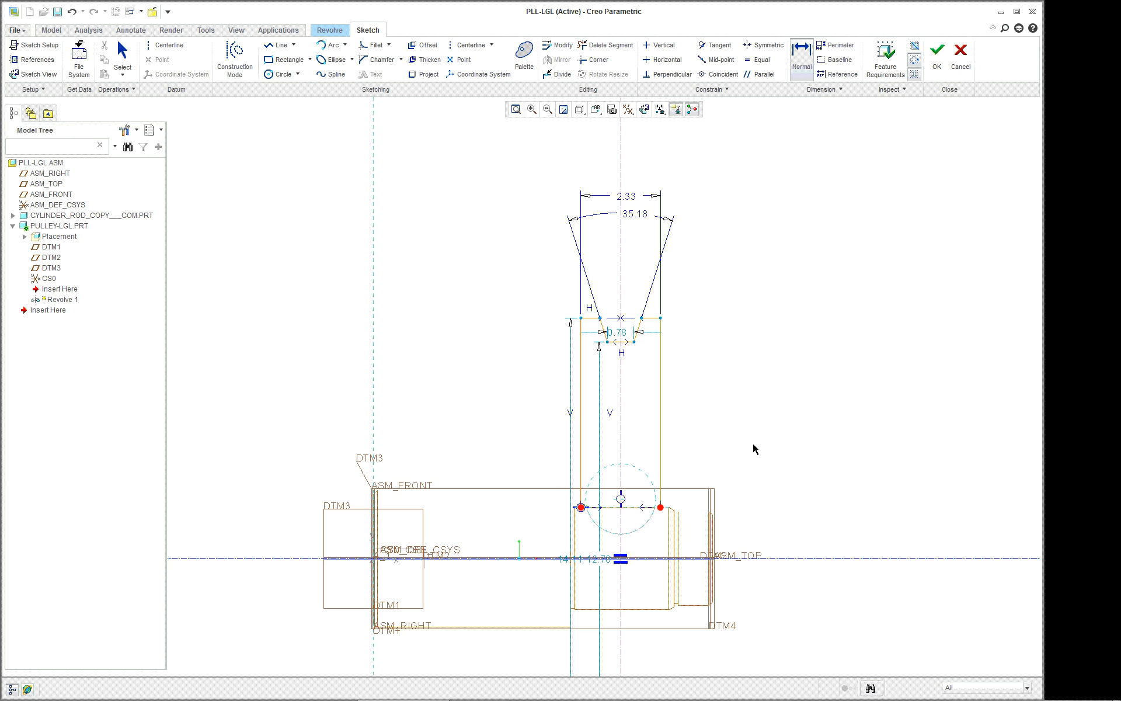
{"action": "scroll", "coordinate": [806, 574], "scroll_direction": "up", "scroll_amount": 2}
{"action": "scroll", "coordinate": [782, 623], "scroll_direction": "down", "scroll_amount": 2}
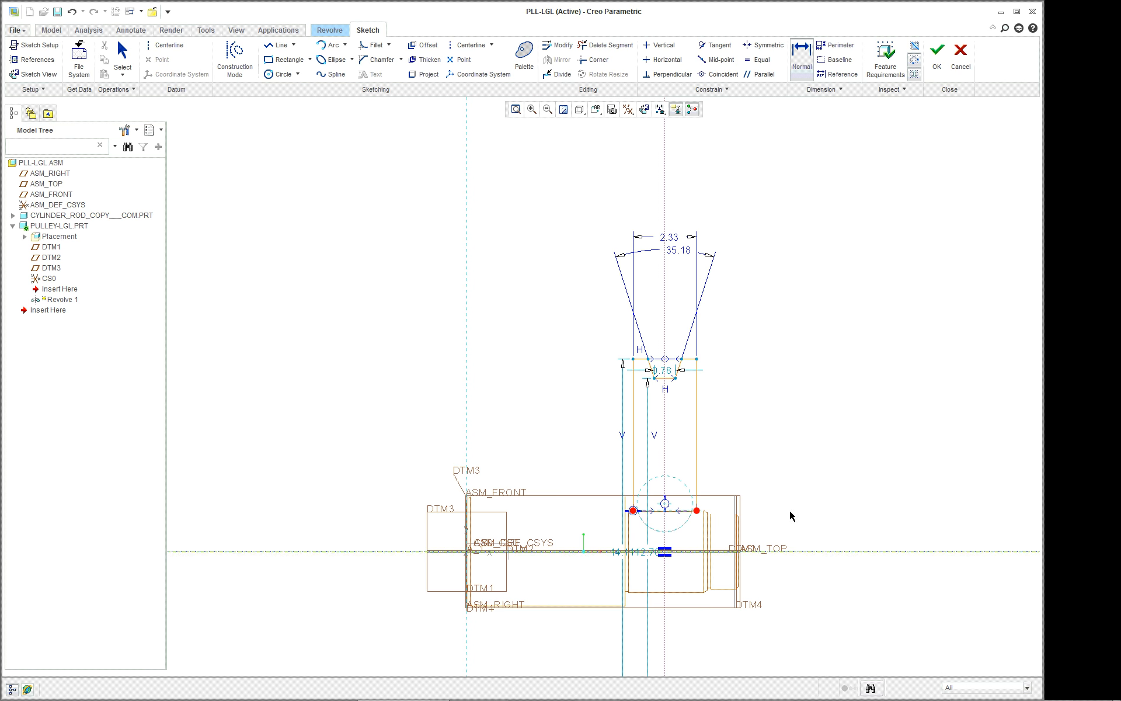
{"action": "middle_click", "coordinate": [807, 463]}
Move the groove-bottom and outer-rim diameter dimensions clear of the geometry, to the right of the profile.
{"action": "scroll", "coordinate": [764, 499], "scroll_direction": "down", "scroll_amount": 1}
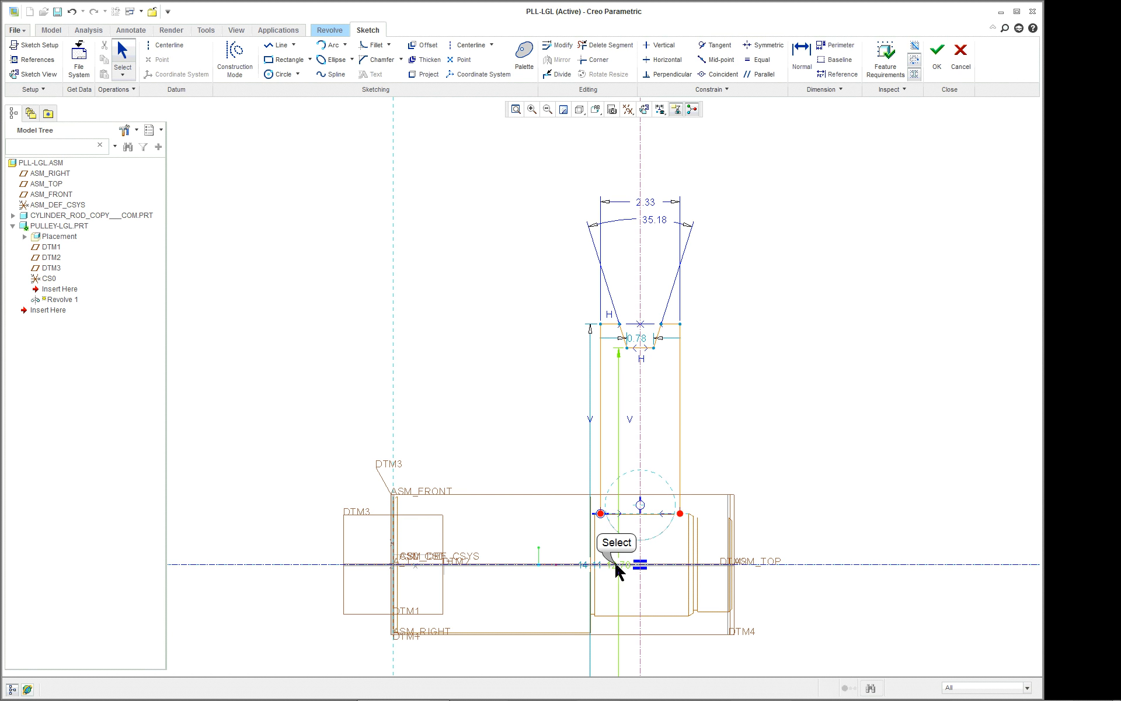
{"action": "left_click_drag", "start_coordinate": [616, 561], "coordinate": [908, 504]}
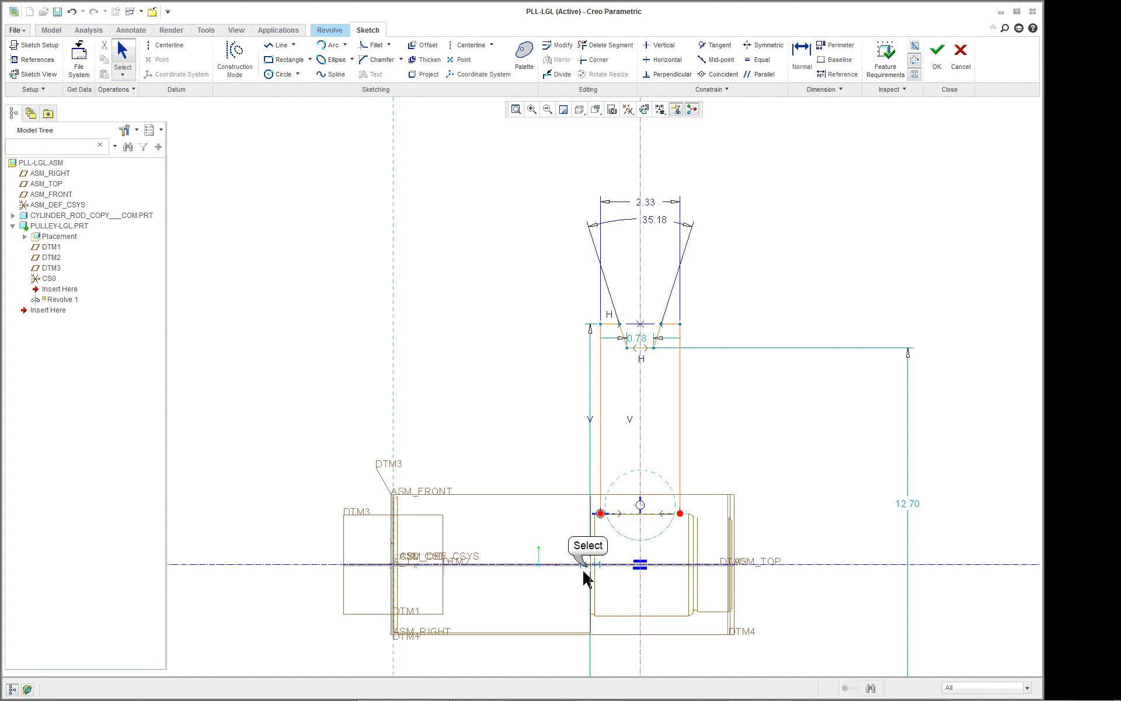
{"action": "left_click_drag", "start_coordinate": [588, 567], "coordinate": [809, 518]}
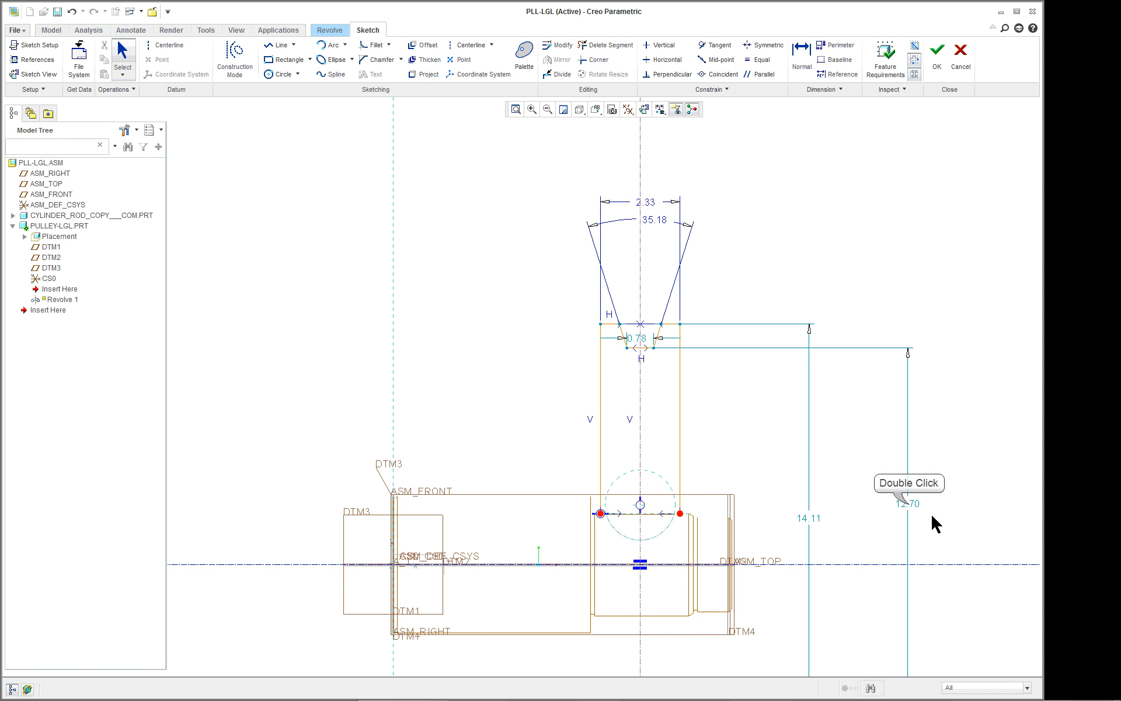
Set the groove-bottom diameter to 12 and the outer rim diameter to 14, spacing the two dimensions apart.
{"action": "double_click", "coordinate": [909, 507]}
{"action": "type", "text": "1"}
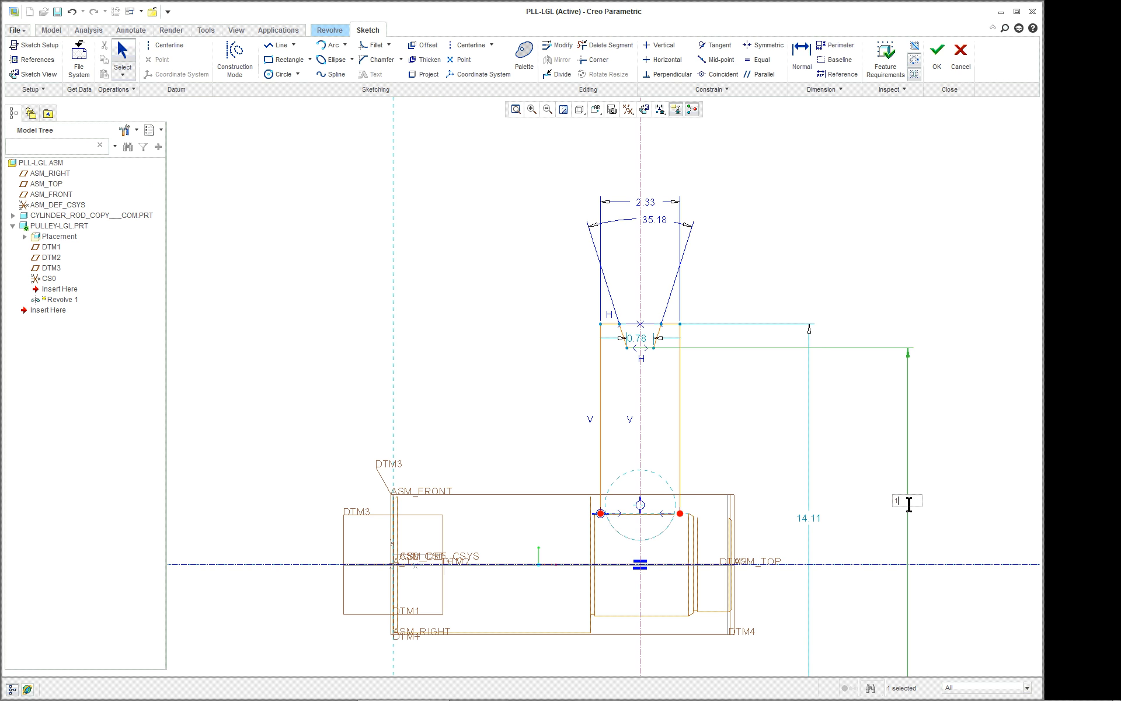
{"action": "type", "text": "2"}
{"action": "key", "text": "Return"}
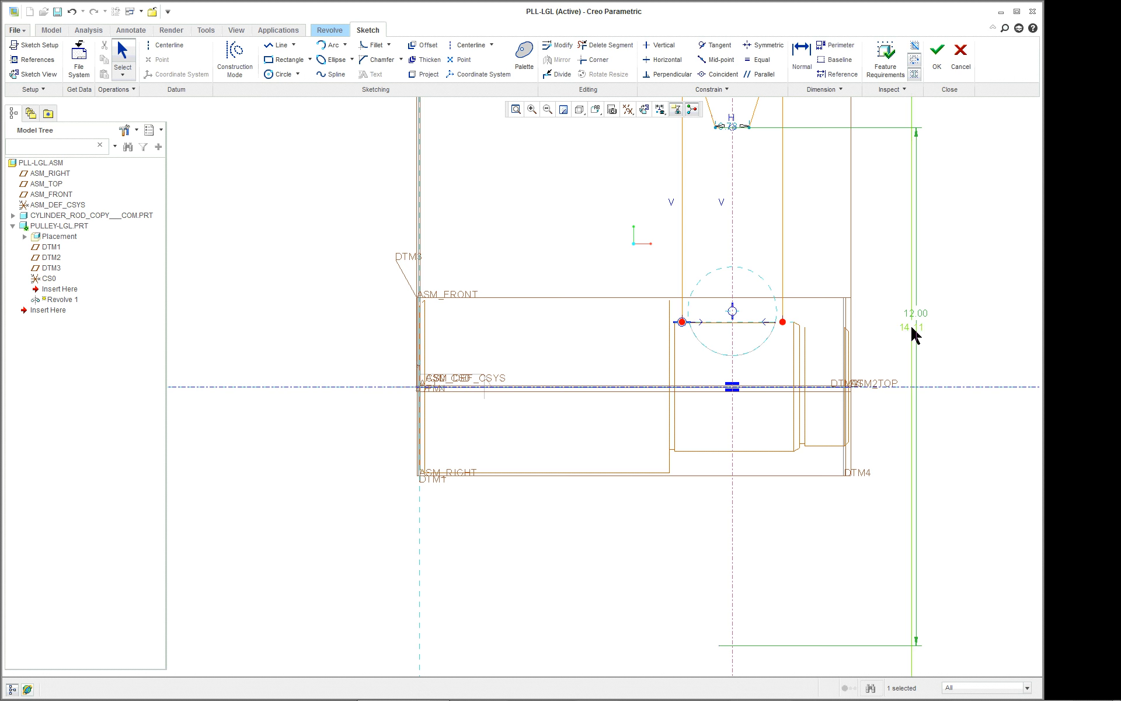
{"action": "double_click", "coordinate": [912, 328]}
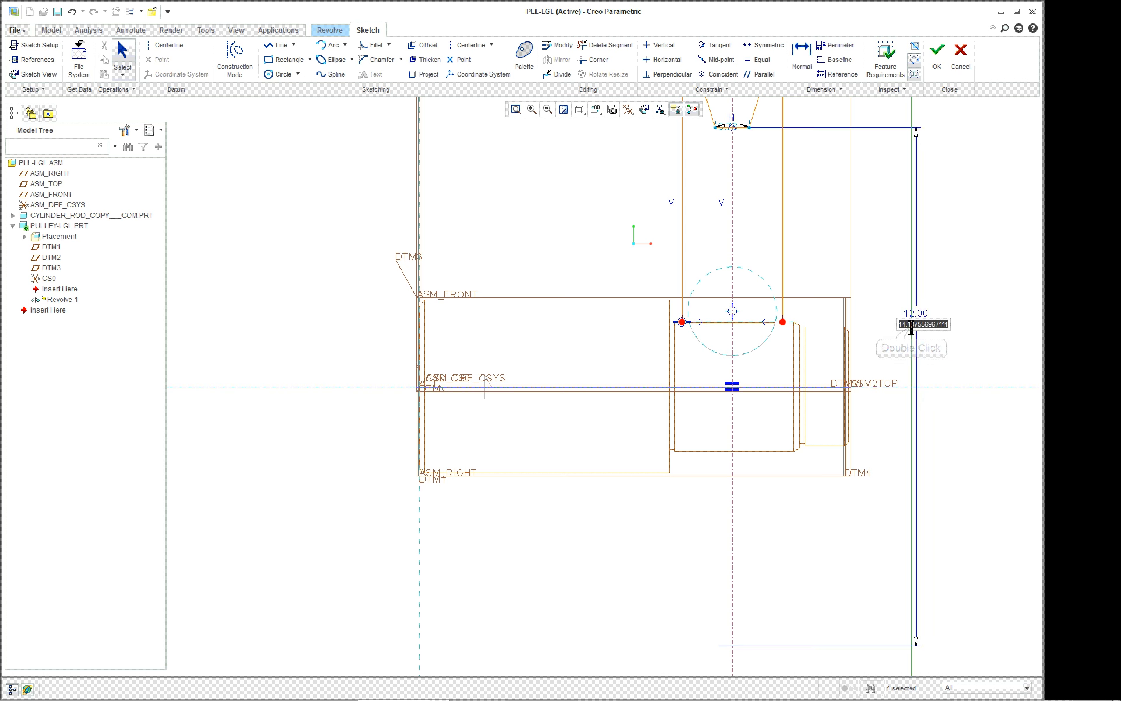
{"action": "type", "text": "14"}
{"action": "key", "text": "Return"}
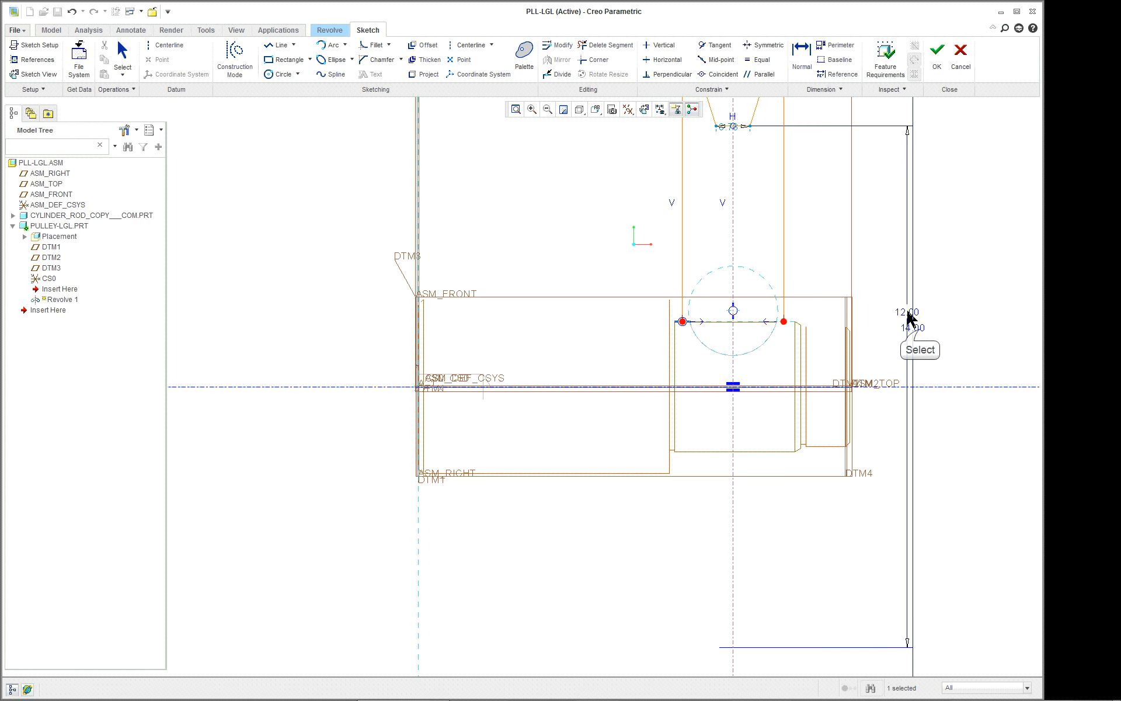
{"action": "left_click_drag", "start_coordinate": [913, 327], "coordinate": [936, 325]}
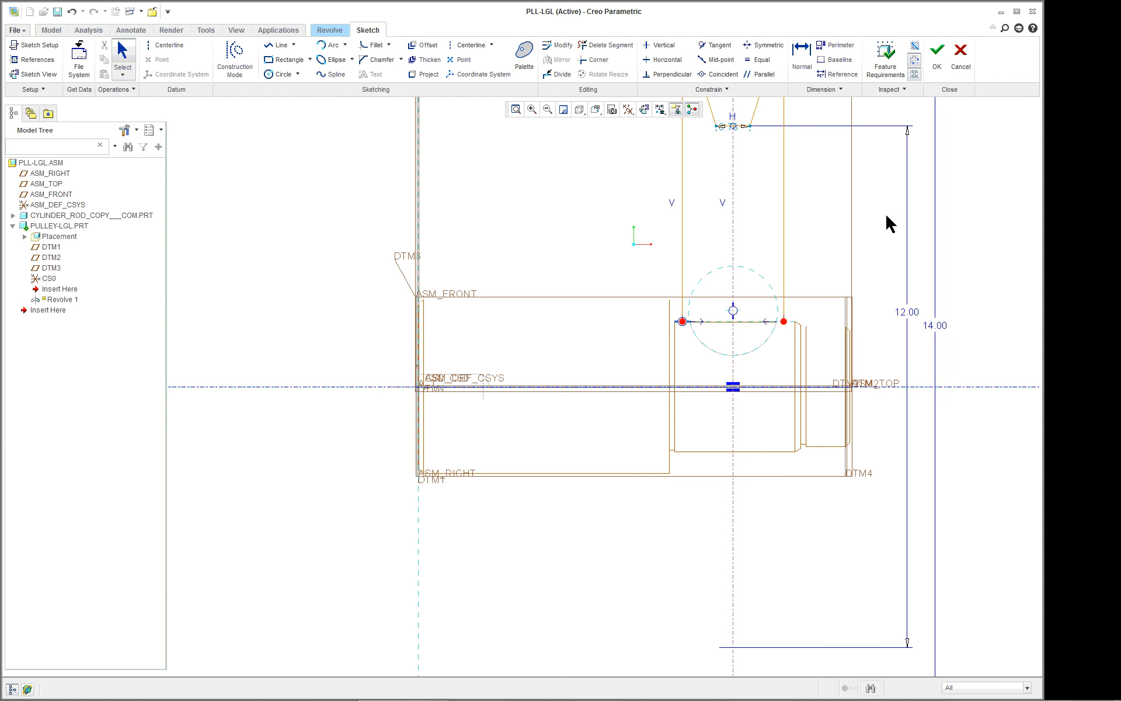
Set the included angle of the pulley groove to 35 degrees.
{"action": "scroll", "coordinate": [870, 216], "scroll_direction": "down", "scroll_amount": 8}
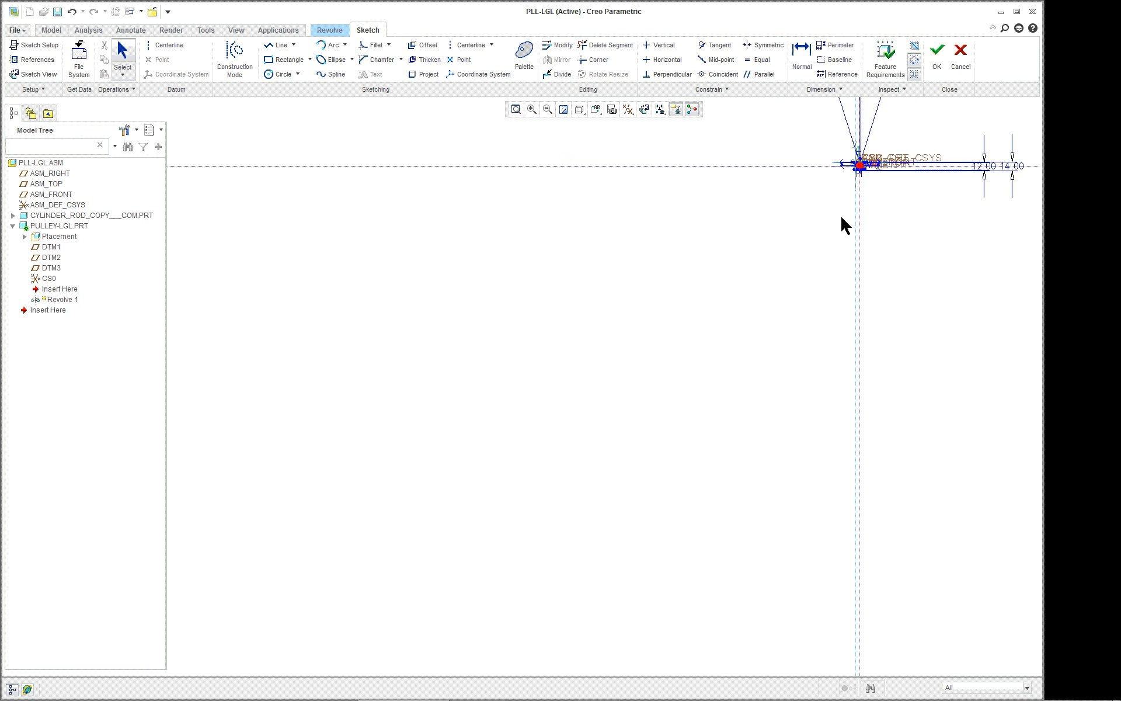
{"action": "scroll", "coordinate": [840, 215], "scroll_direction": "up", "scroll_amount": 1}
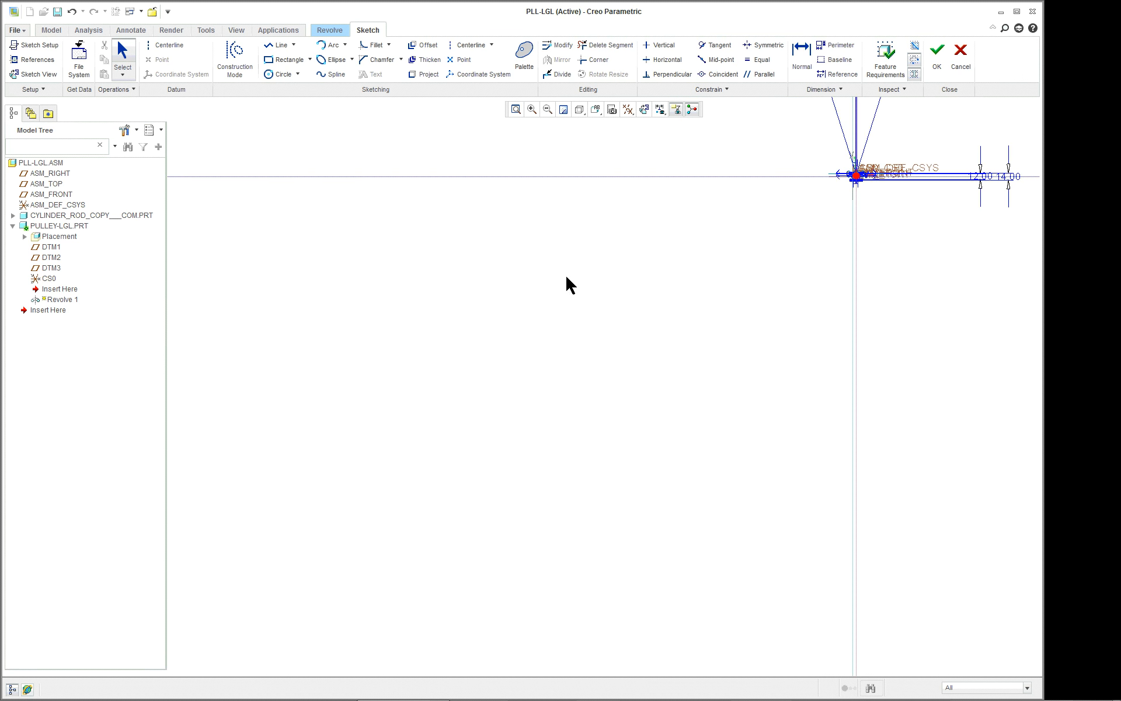
{"action": "left_click", "coordinate": [515, 109]}
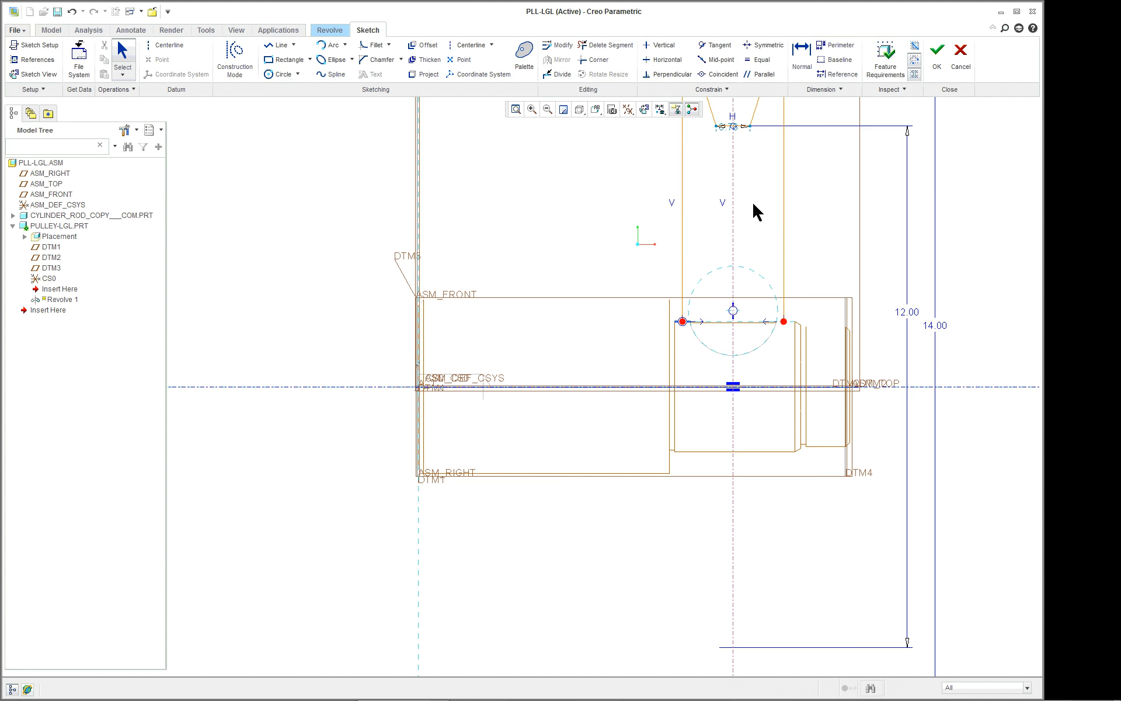
{"action": "middle_click_drag", "start_coordinate": [763, 213], "coordinate": [620, 515], "text": "shift"}
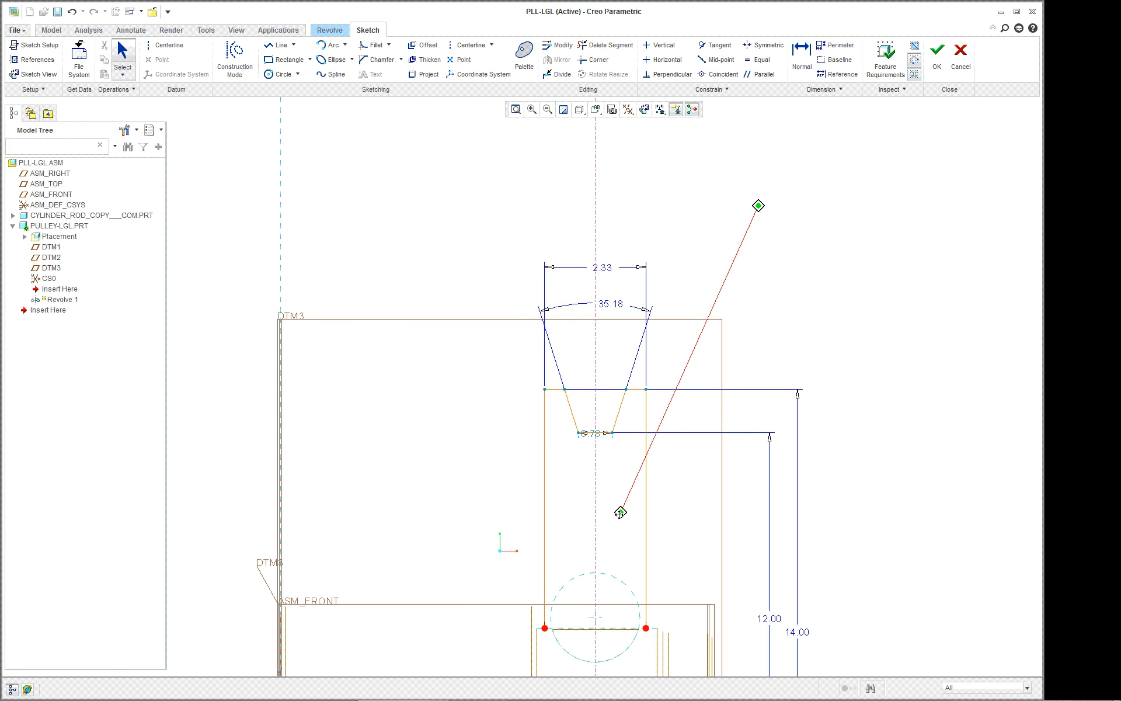
{"action": "double_click", "coordinate": [610, 308]}
{"action": "type", "text": "3"}
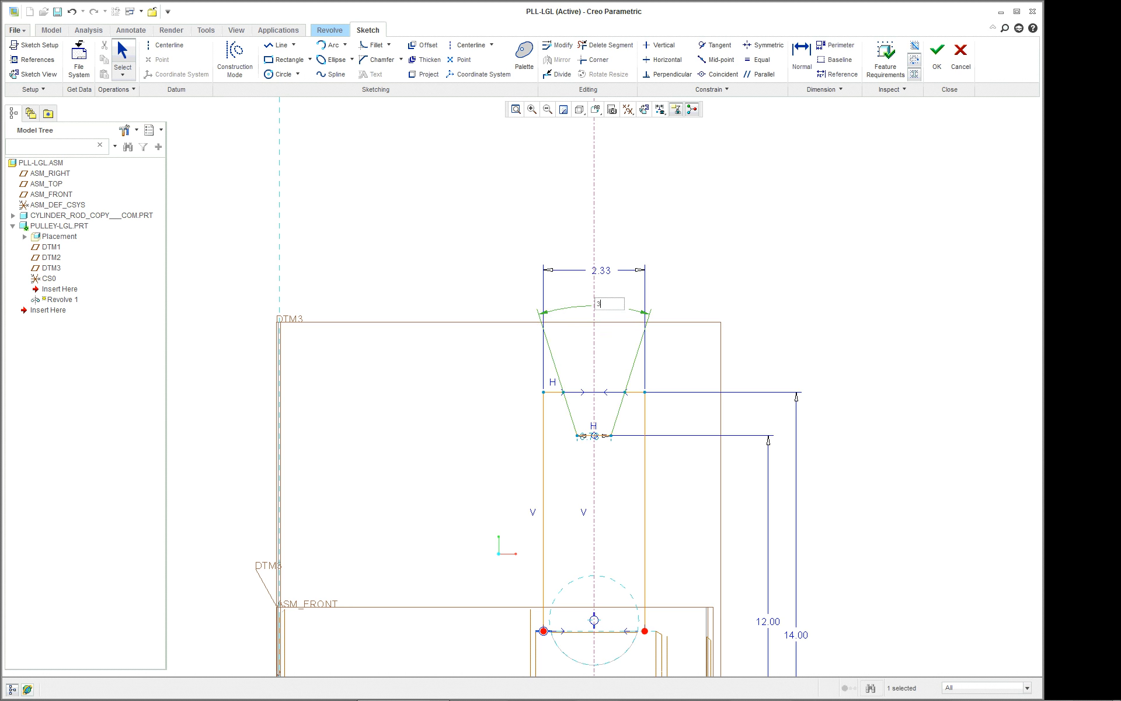
{"action": "type", "text": "0"}
{"action": "key", "text": "Return"}
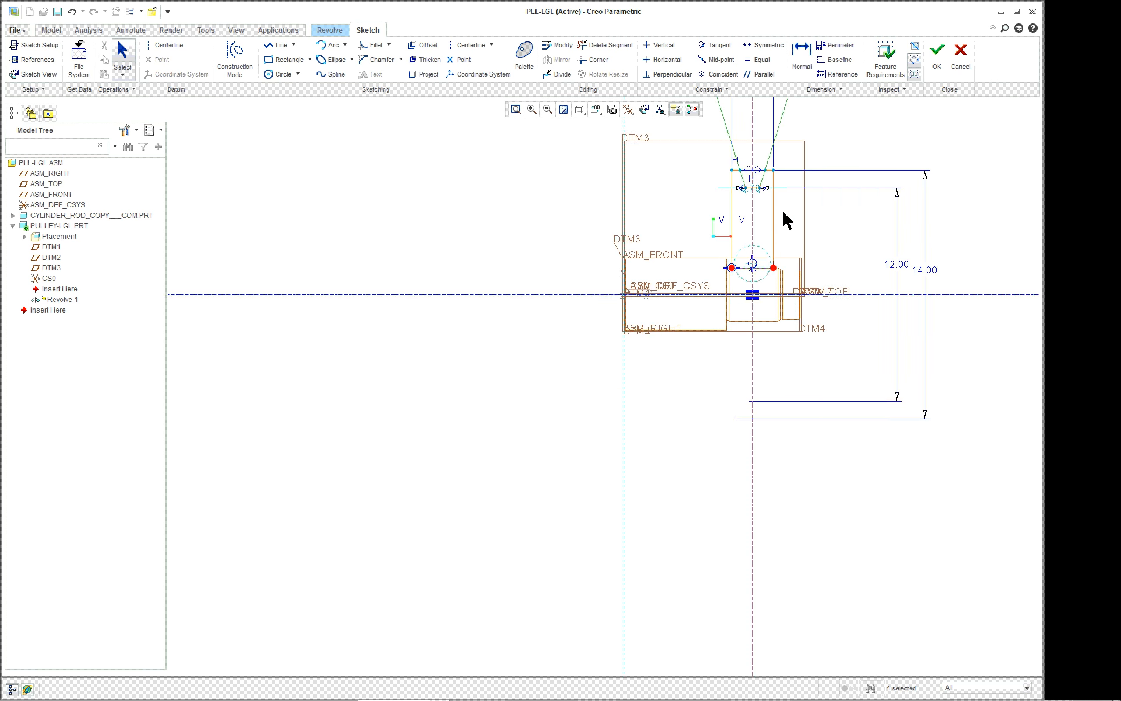
Set the overall width of the pulley profile to 2.5.
{"action": "scroll", "coordinate": [835, 146], "scroll_direction": "down", "scroll_amount": 6}
{"action": "scroll", "coordinate": [832, 148], "scroll_direction": "up", "scroll_amount": 8}
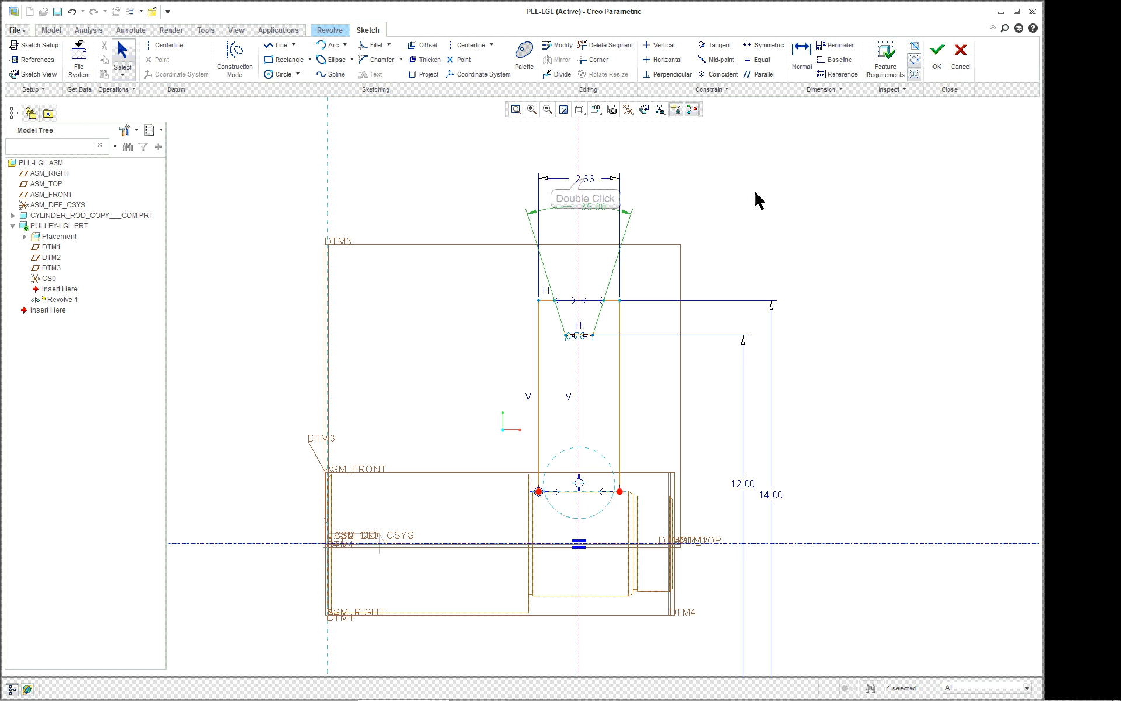
{"action": "double_click", "coordinate": [585, 178]}
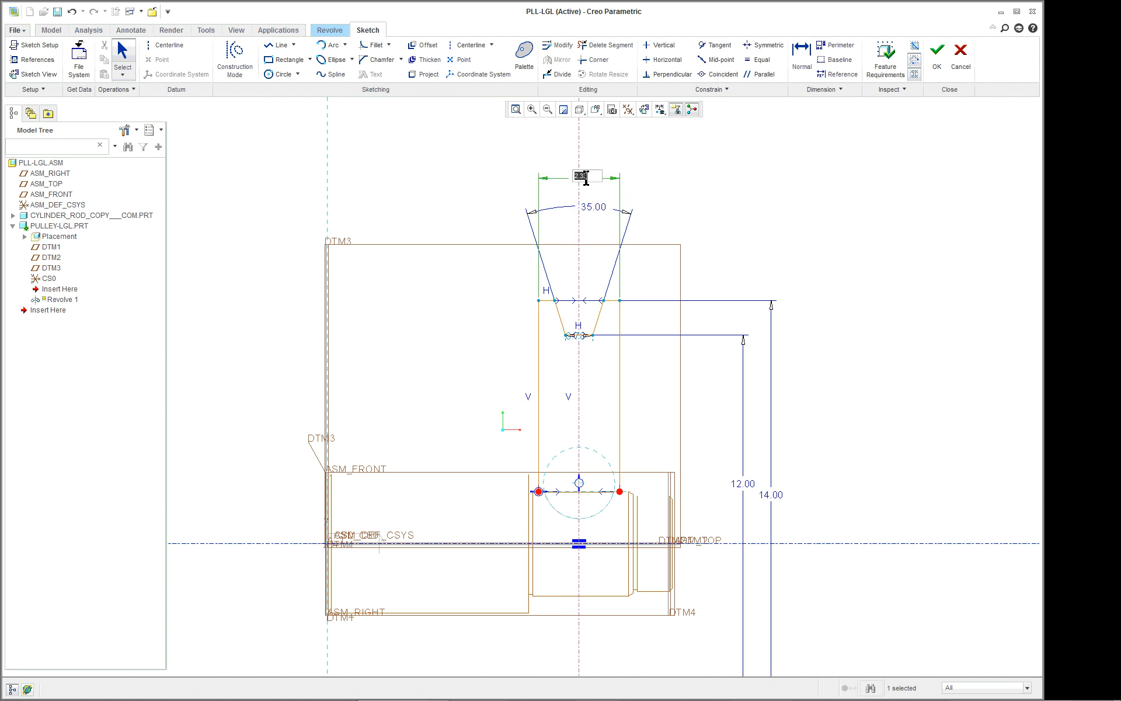
{"action": "type", "text": "2.5"}
{"action": "key", "text": "Return"}
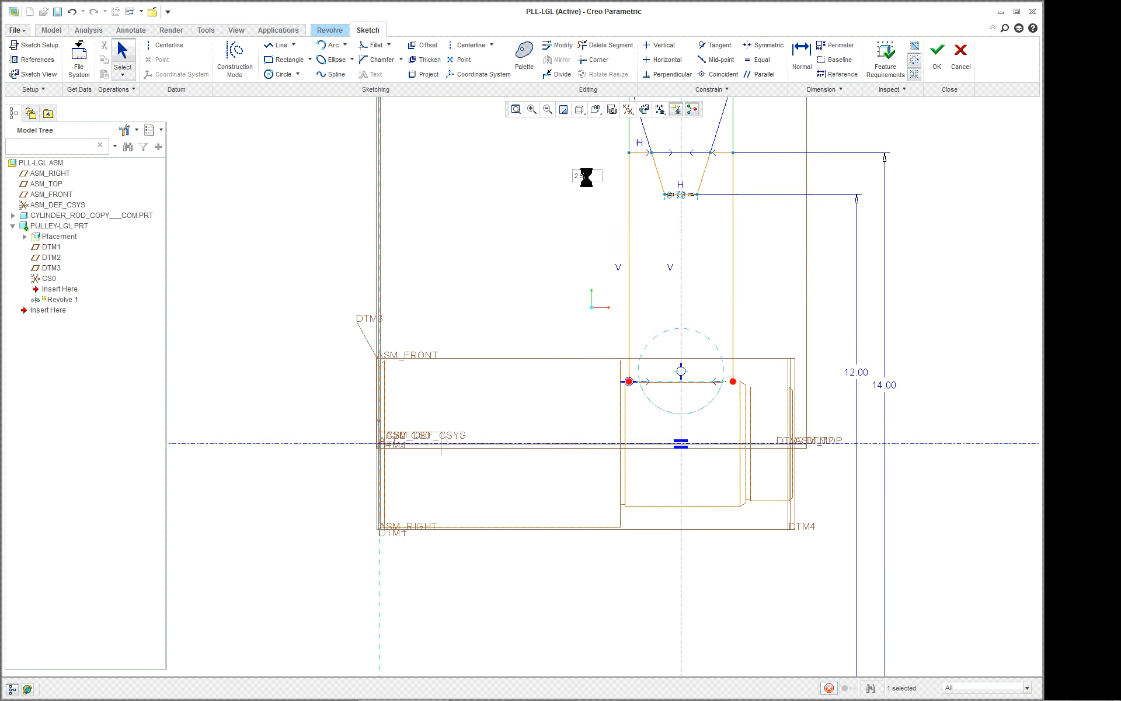
Set the width of the flat groove bottom to 0.75.
{"action": "scroll", "coordinate": [892, 310], "scroll_direction": "down", "scroll_amount": 5}
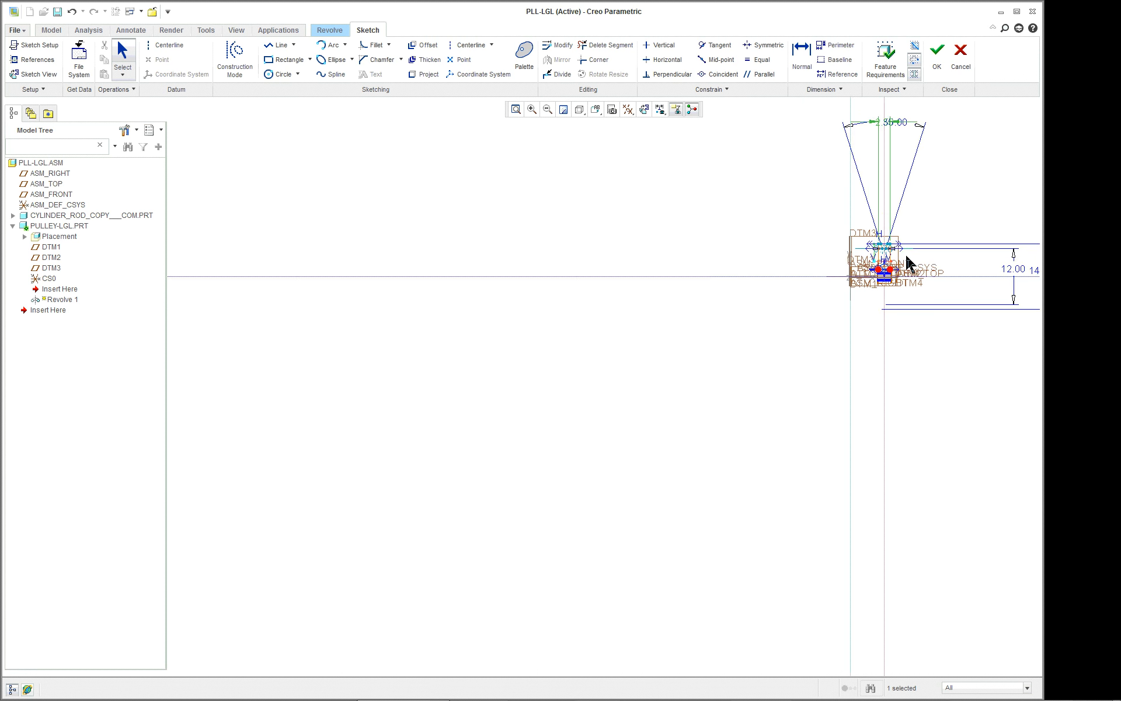
{"action": "middle_click_drag", "start_coordinate": [903, 264], "coordinate": [601, 450], "text": "shift"}
{"action": "scroll", "coordinate": [589, 350], "scroll_direction": "up", "scroll_amount": 5}
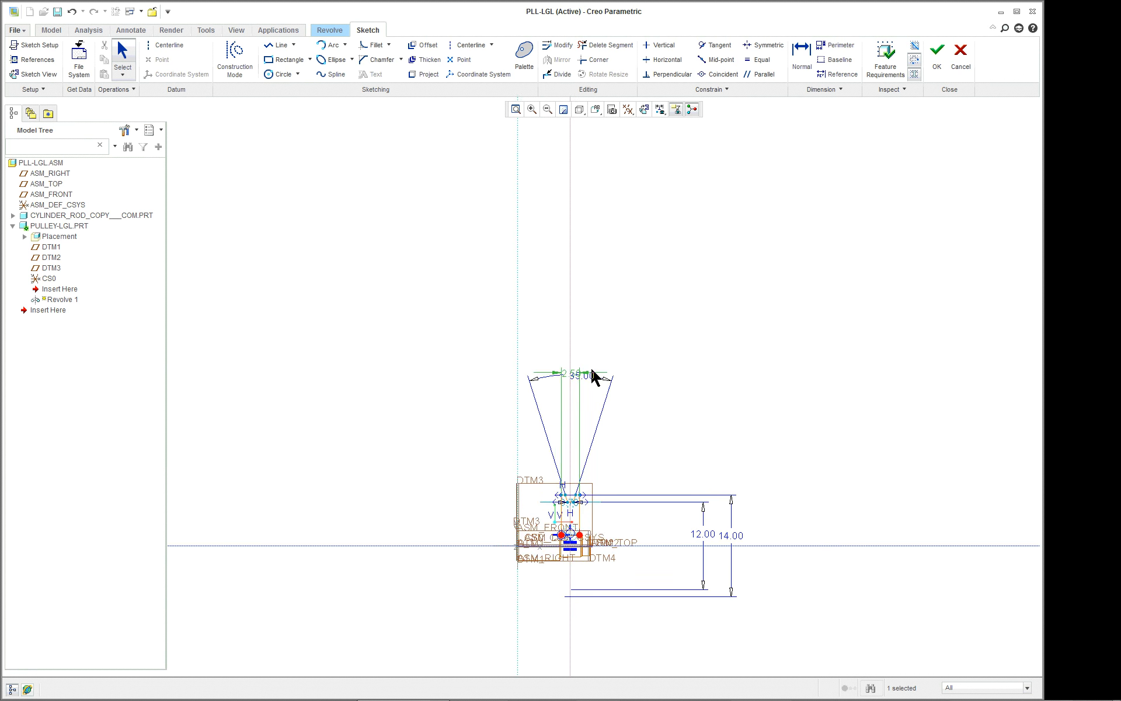
{"action": "scroll", "coordinate": [573, 433], "scroll_direction": "up", "scroll_amount": 2}
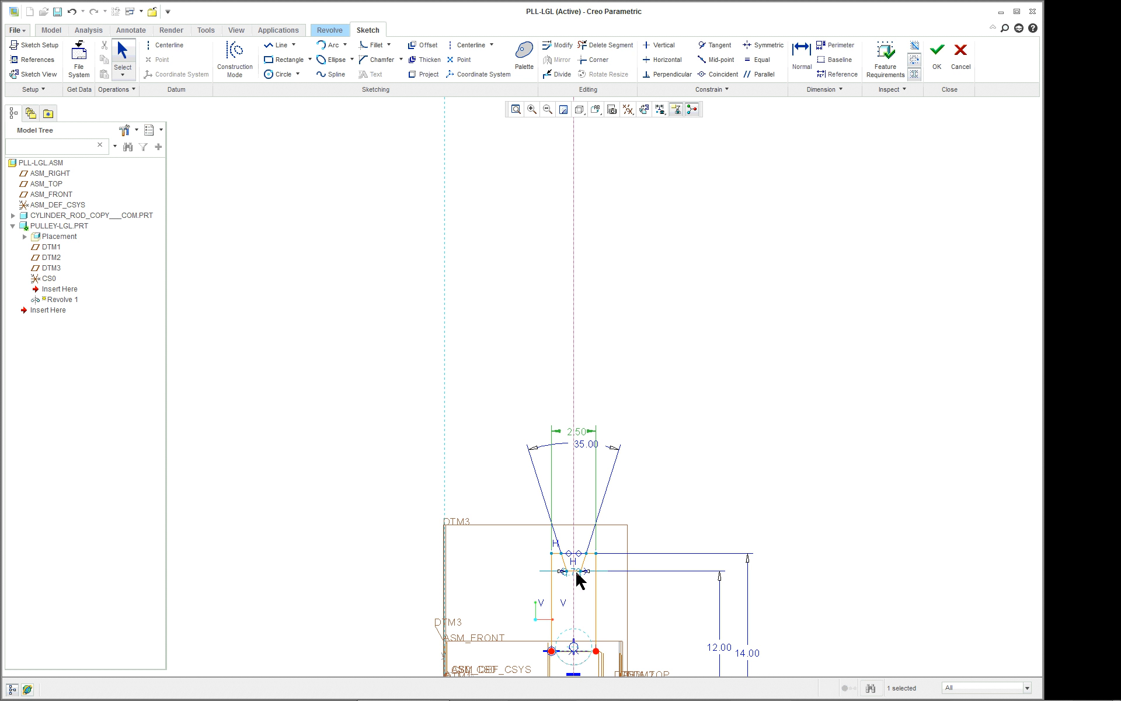
{"action": "double_click", "coordinate": [573, 571]}
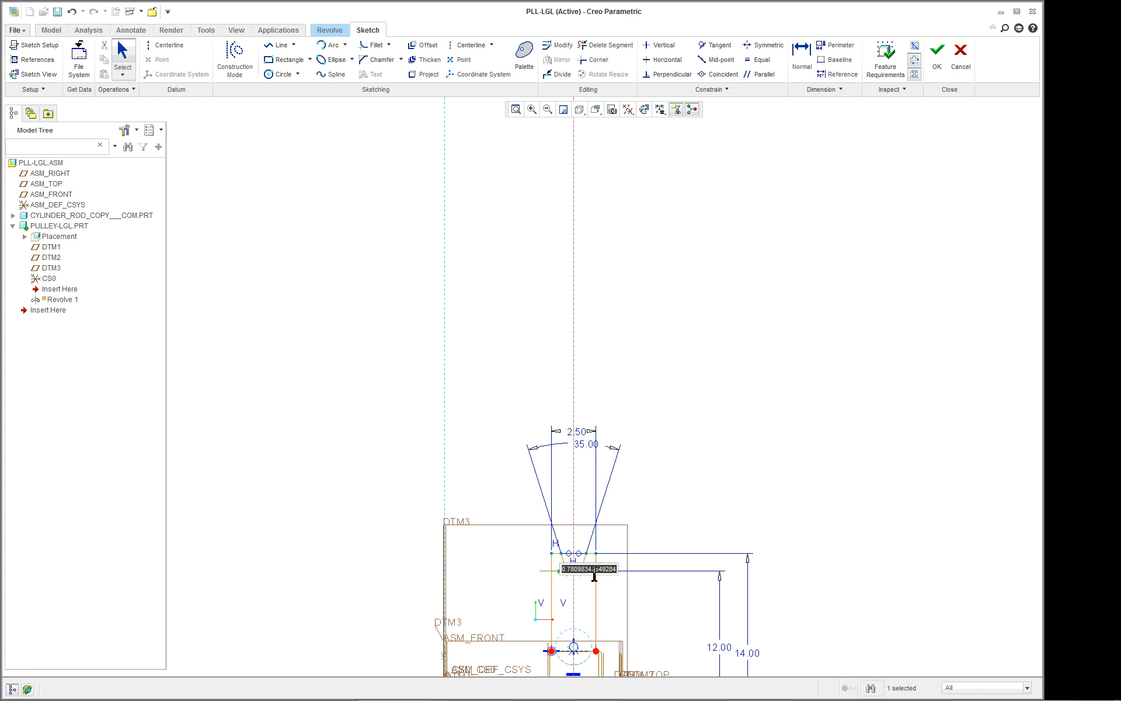
{"action": "type", "text": ".75"}
{"action": "key", "text": "Return"}
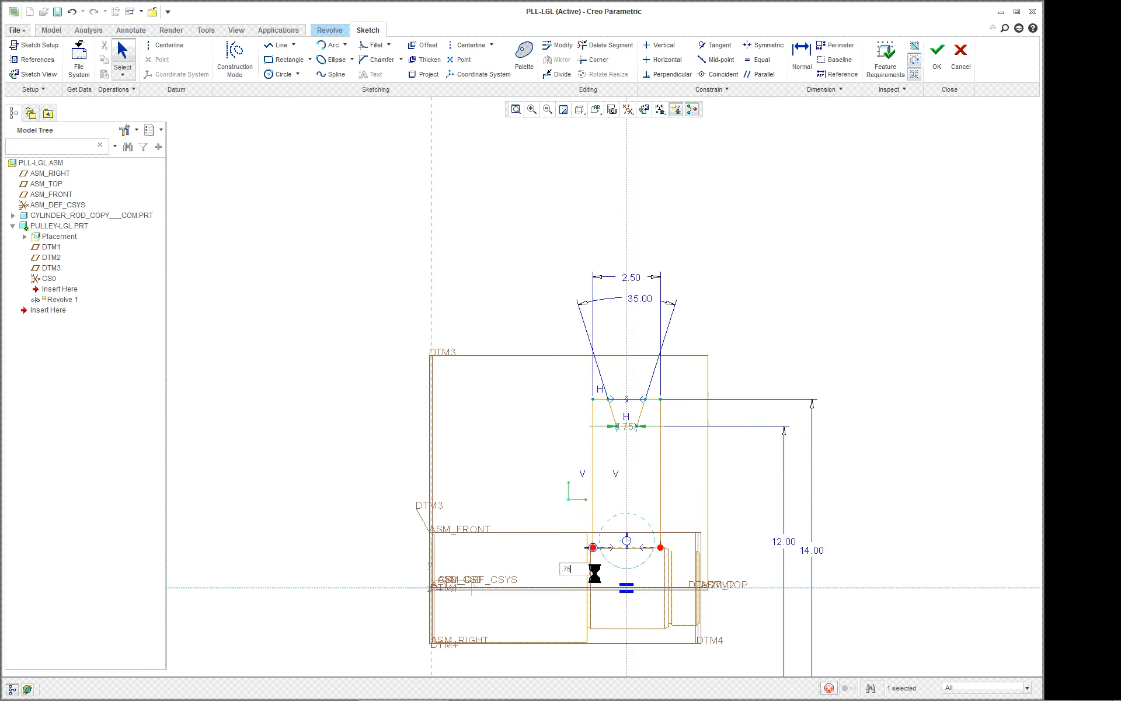
{"action": "scroll", "coordinate": [762, 442], "scroll_direction": "down", "scroll_amount": 2}
{"action": "scroll", "coordinate": [928, 402], "scroll_direction": "down", "scroll_amount": 2}
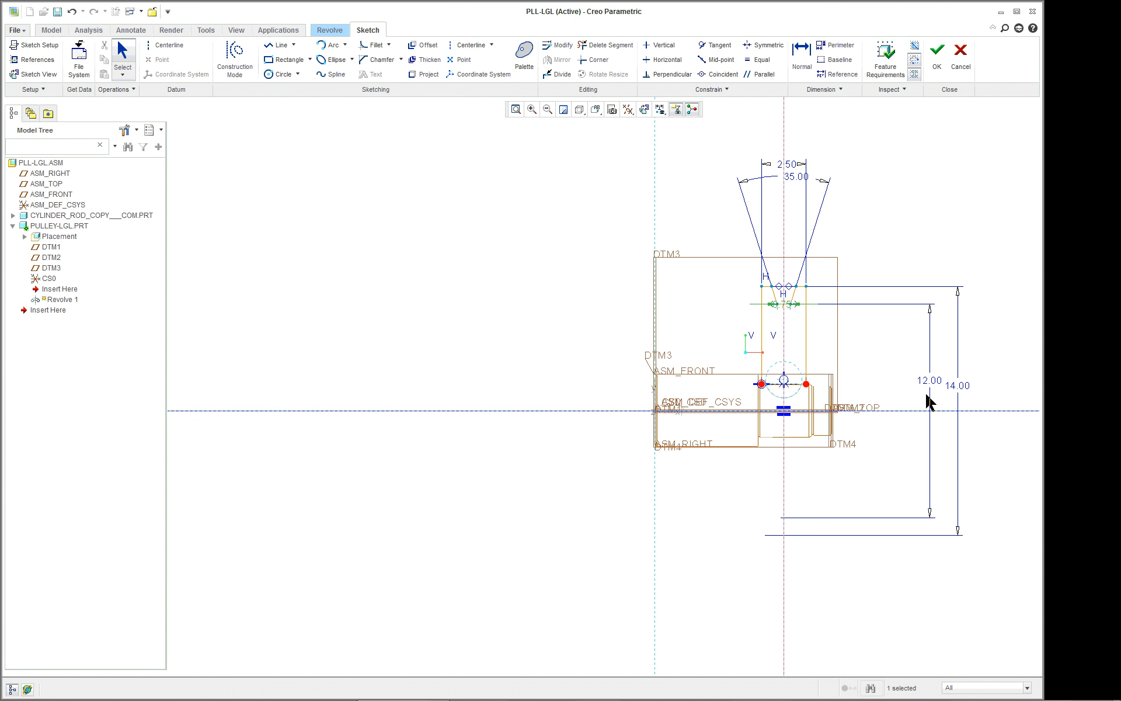
Reposition the 0.75 groove-bottom width dimension above the pulley profile, undoing any accidental shift of the groove line.
{"action": "scroll", "coordinate": [925, 367], "scroll_direction": "up", "scroll_amount": 2}
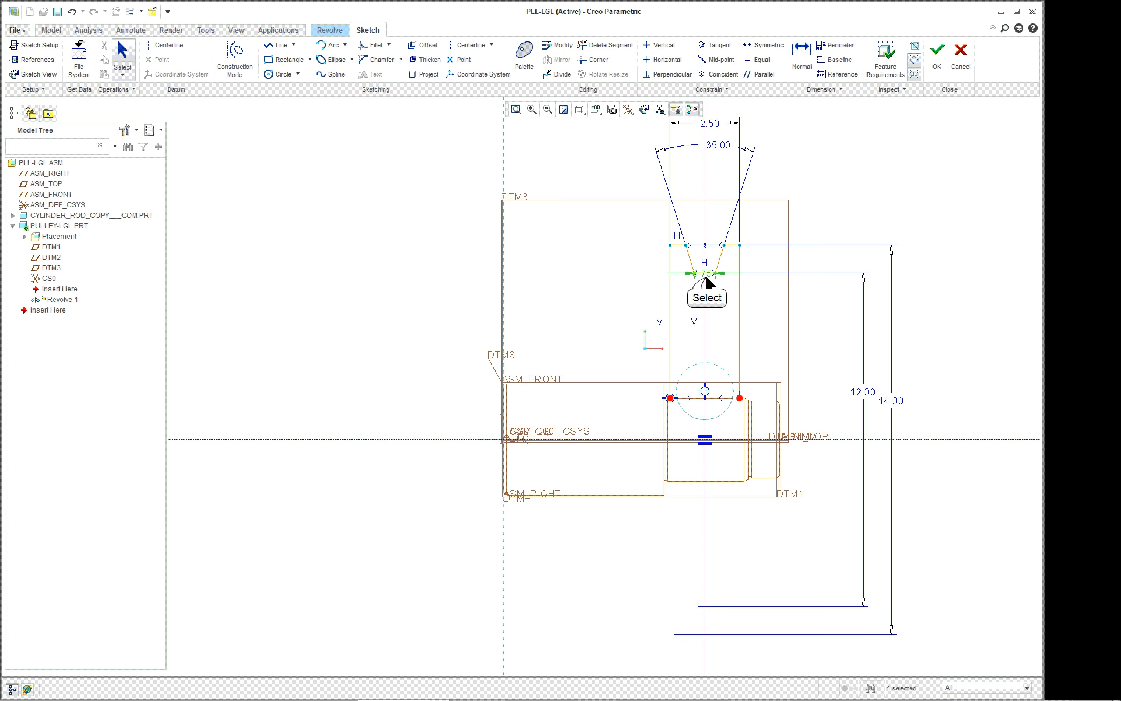
{"action": "mouse_move", "coordinate": [707, 282]}
{"action": "left_mouse_down"}
{"action": "mouse_move", "coordinate": [716, 240]}
{"action": "mouse_move", "coordinate": [701, 268]}
{"action": "left_mouse_up"}
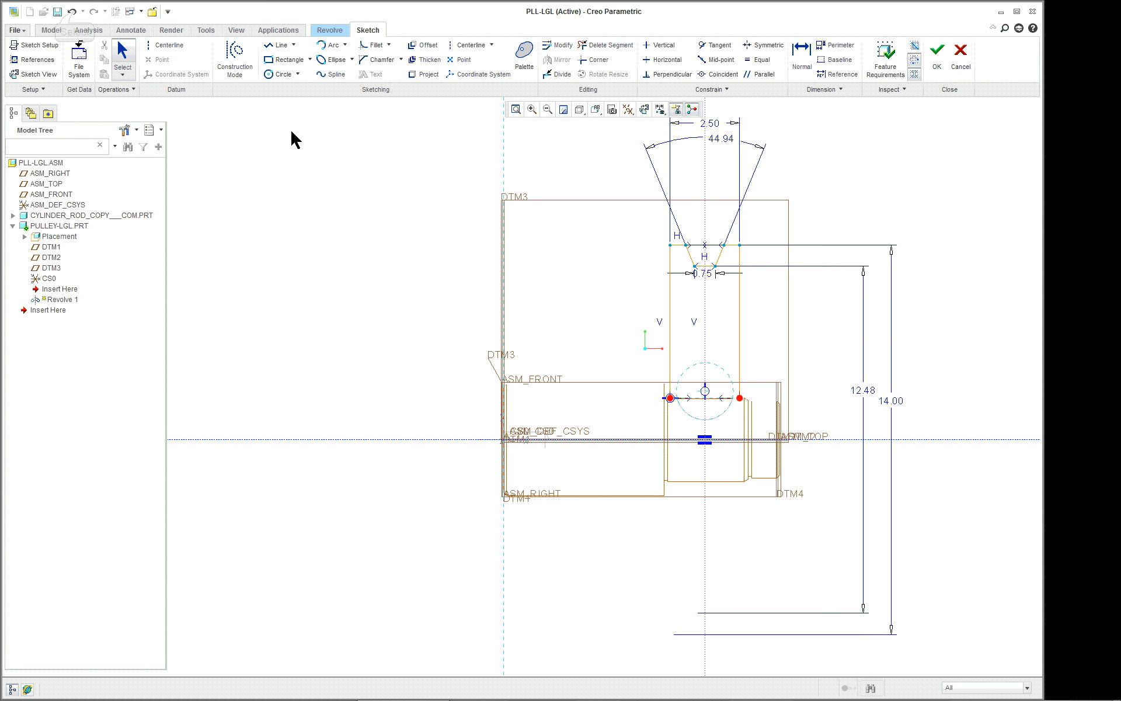
{"action": "left_click", "coordinate": [73, 11]}
{"action": "left_click", "coordinate": [708, 275]}
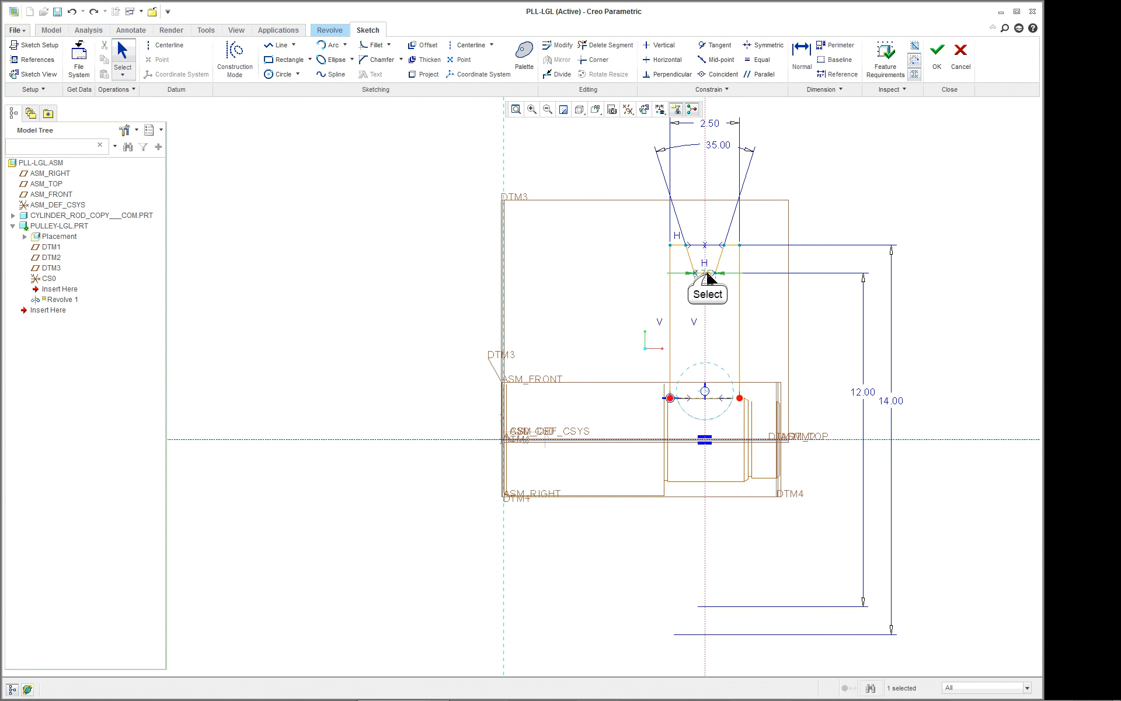
{"action": "left_click_drag", "start_coordinate": [707, 274], "coordinate": [709, 174]}
{"action": "left_click", "coordinate": [861, 175]}
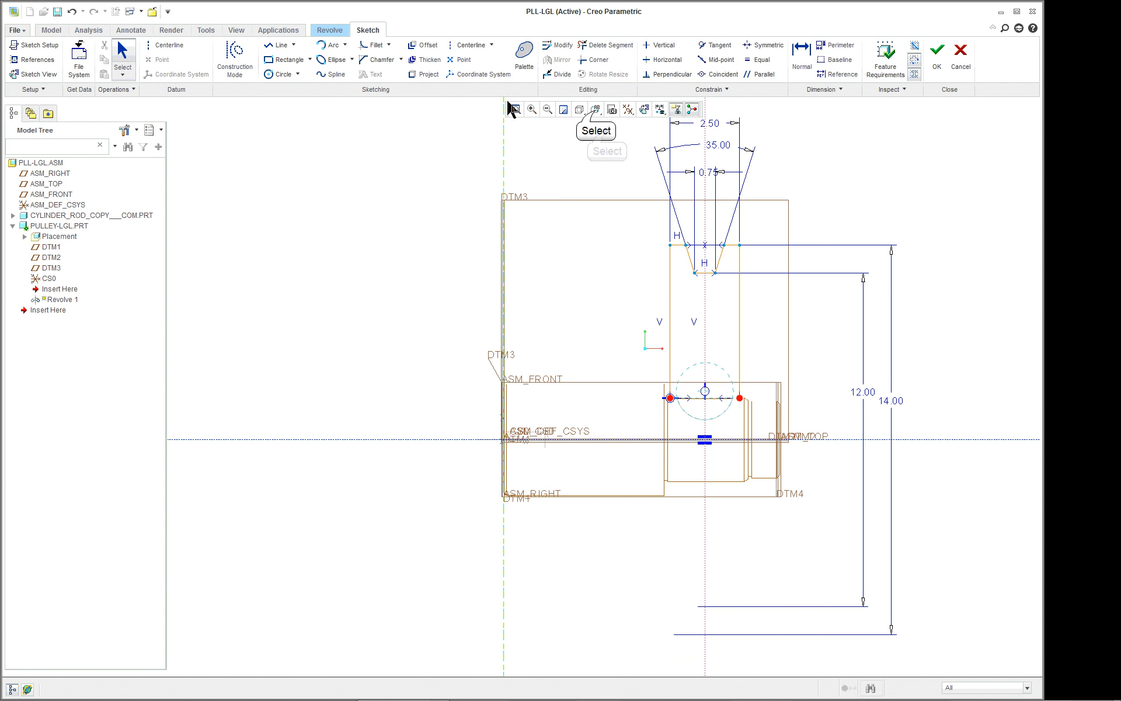
Turn the model to the standard orientation and finish the open pulley sketch, accepting the switch to a surface revolve.
{"action": "left_click", "coordinate": [596, 109]}
{"action": "left_click", "coordinate": [619, 127]}
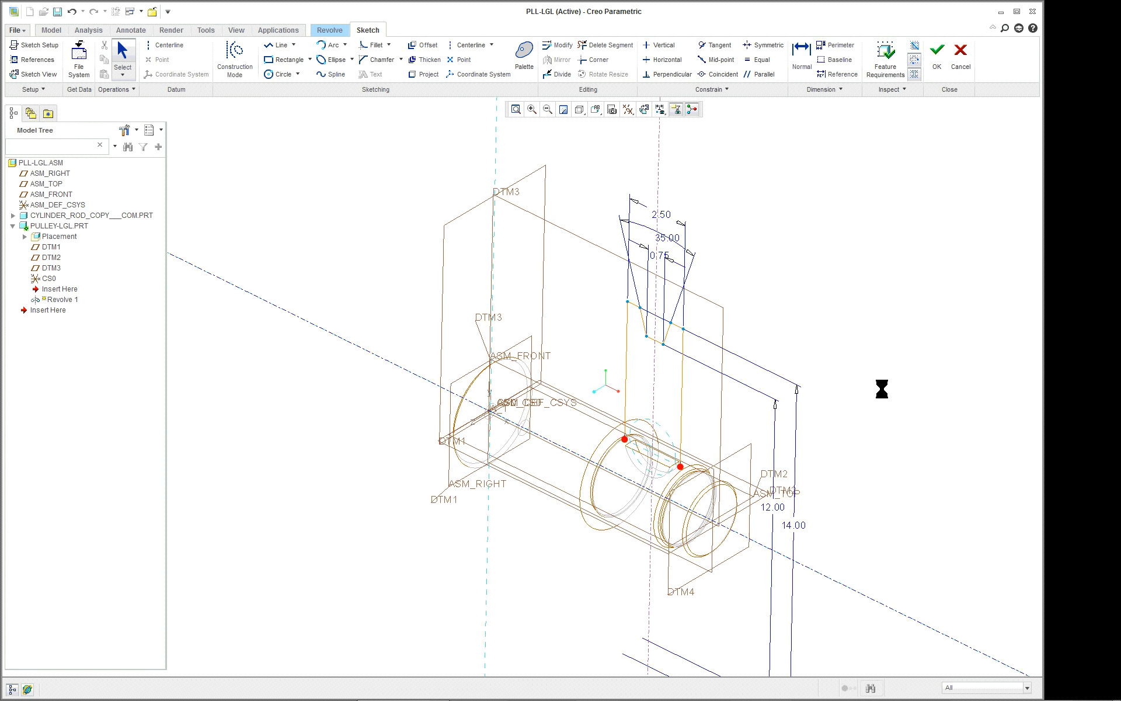
{"action": "left_click", "coordinate": [939, 53]}
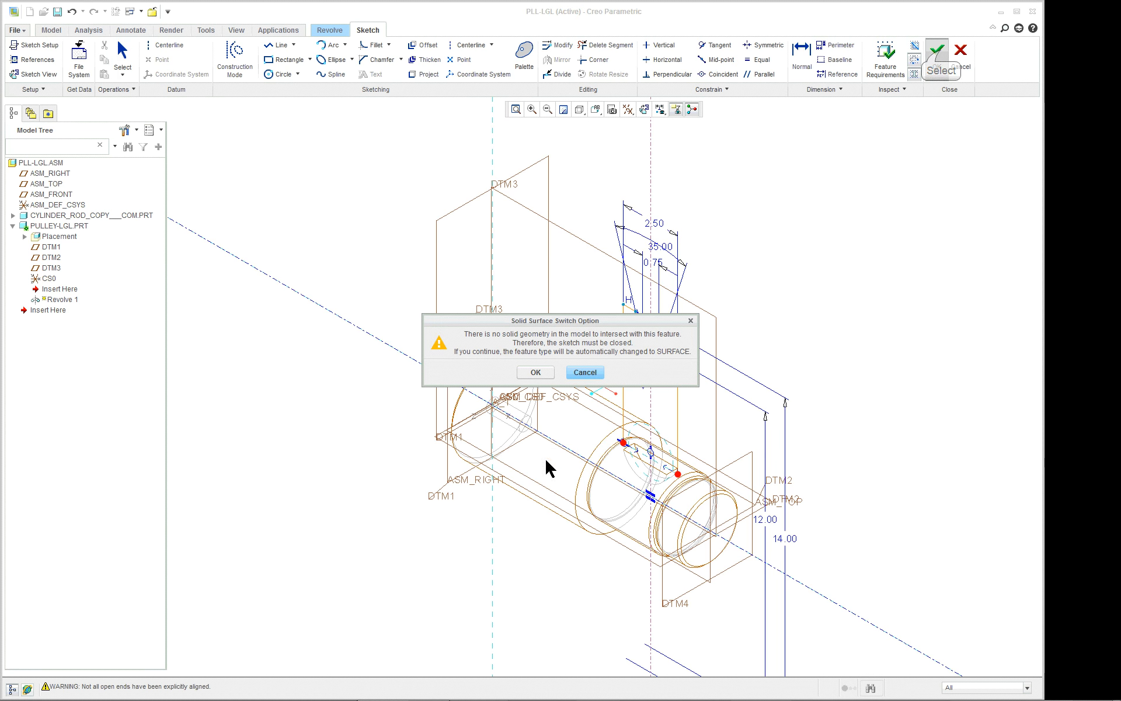
{"action": "left_click", "coordinate": [534, 372]}
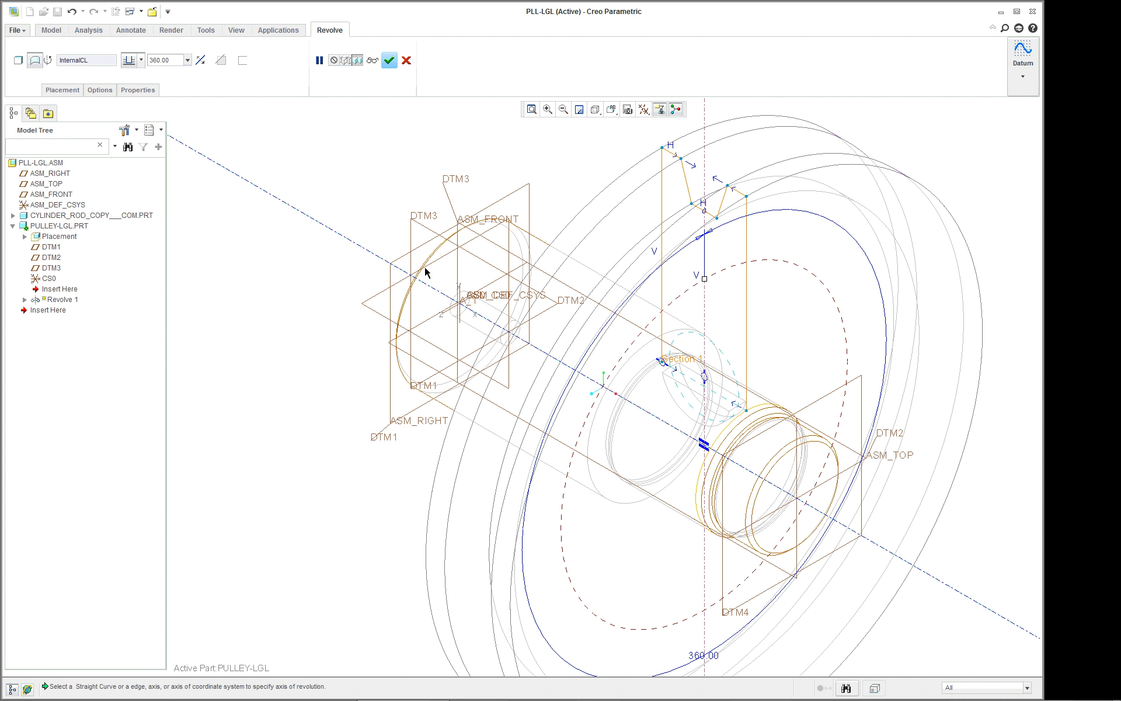
Display the model shaded with edges and view the pulley's revolve preview at an angle.
{"action": "left_click", "coordinate": [596, 109]}
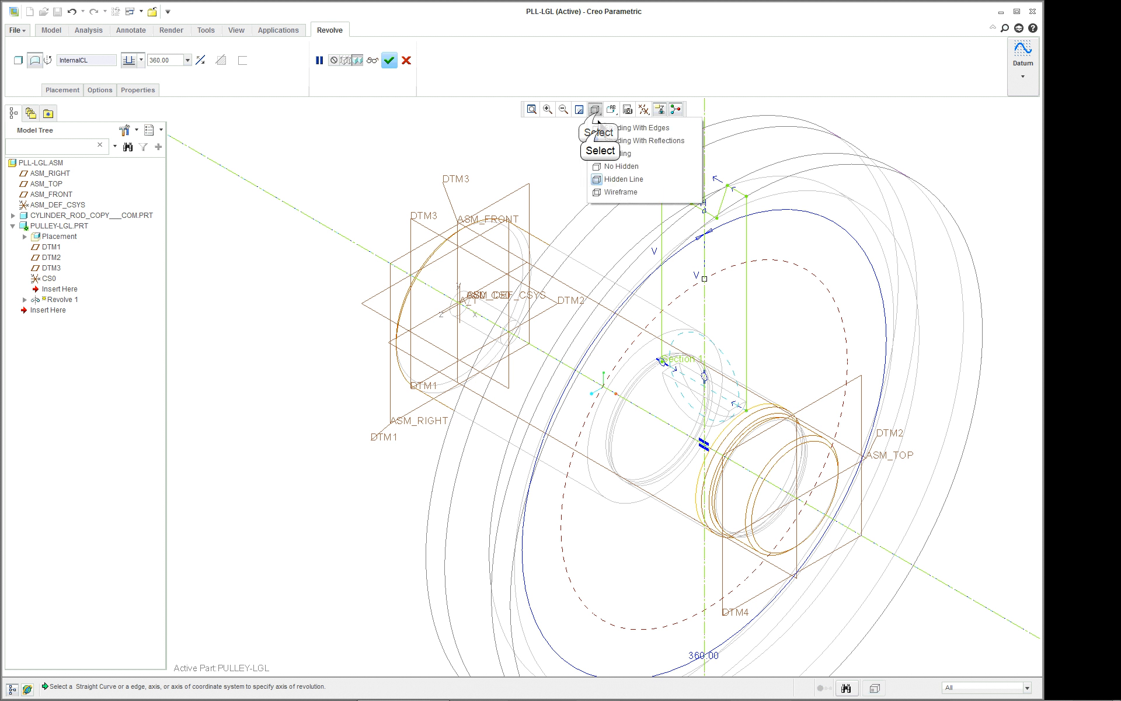
{"action": "left_click", "coordinate": [600, 130]}
{"action": "scroll", "coordinate": [692, 318], "scroll_direction": "up", "scroll_amount": 3}
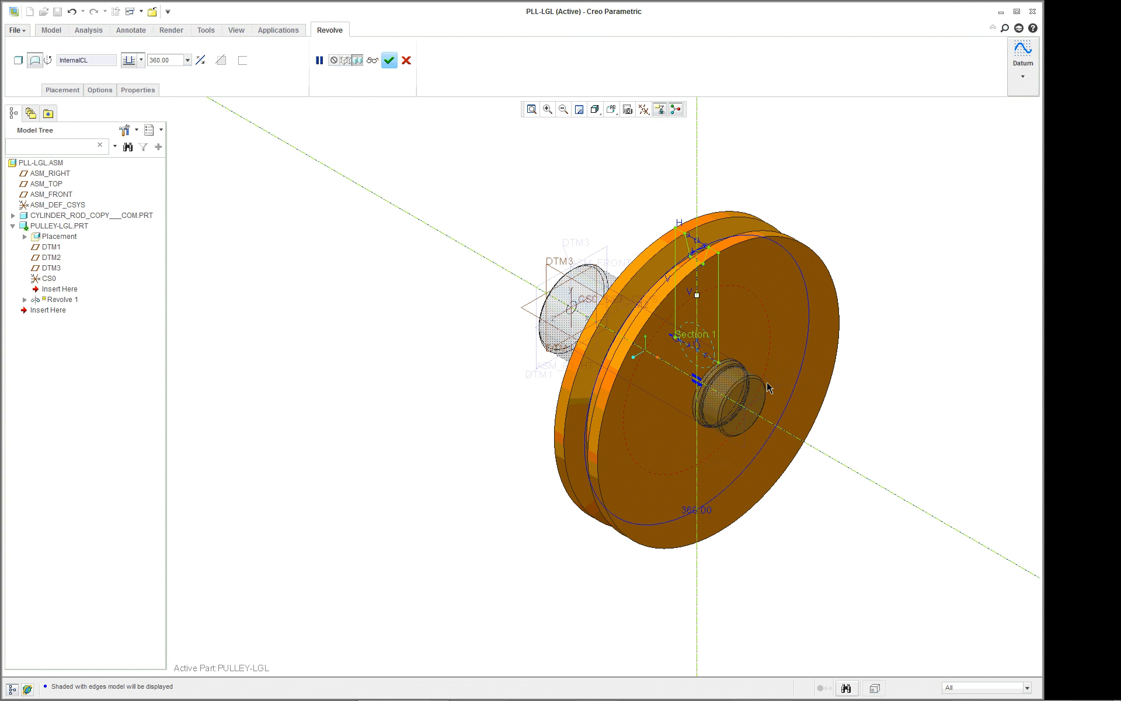
{"action": "mouse_move", "coordinate": [770, 391]}
{"action": "middle_mouse_down"}
{"action": "mouse_move", "coordinate": [868, 370]}
{"action": "mouse_move", "coordinate": [760, 370]}
{"action": "middle_mouse_up"}
Reopen the revolve's internal section sketch and orient it parallel to the sketch plane.
{"action": "right_click", "coordinate": [192, 157]}
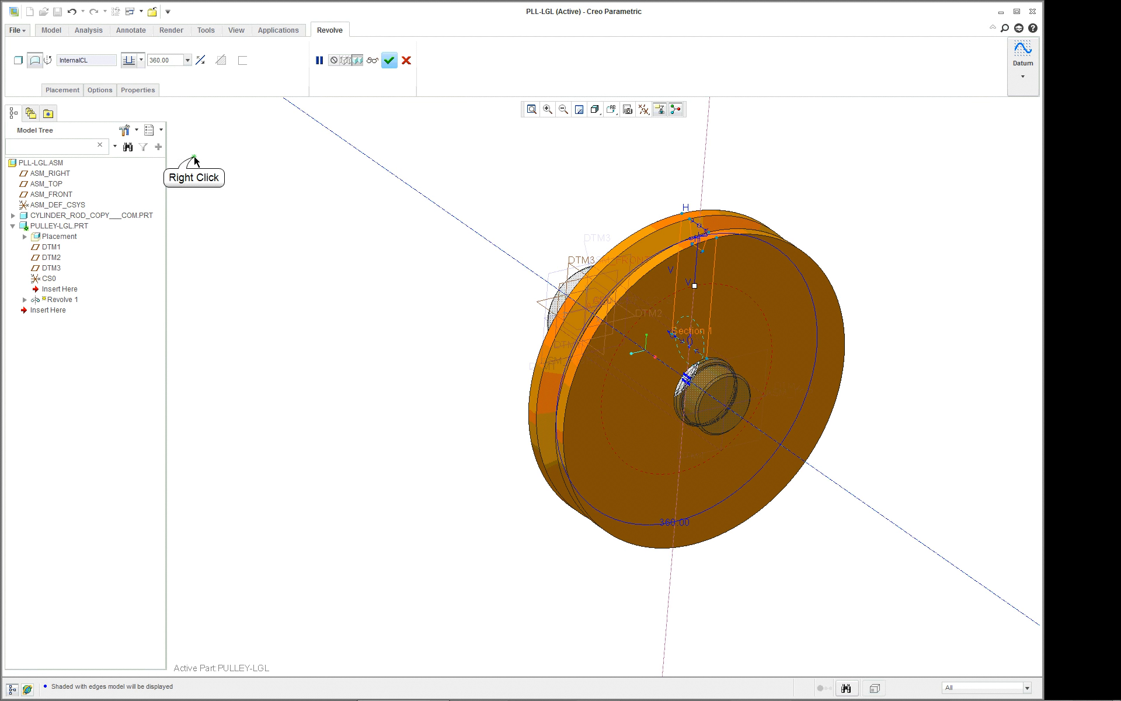
{"action": "left_click", "coordinate": [199, 110]}
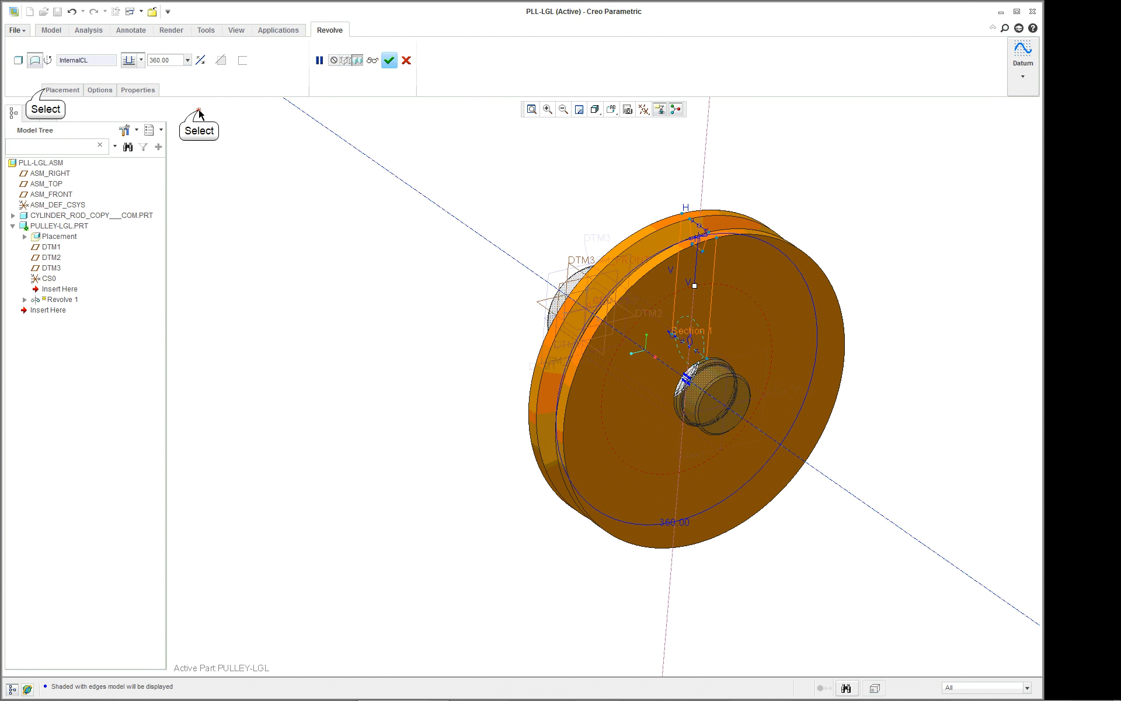
{"action": "left_click", "coordinate": [46, 91]}
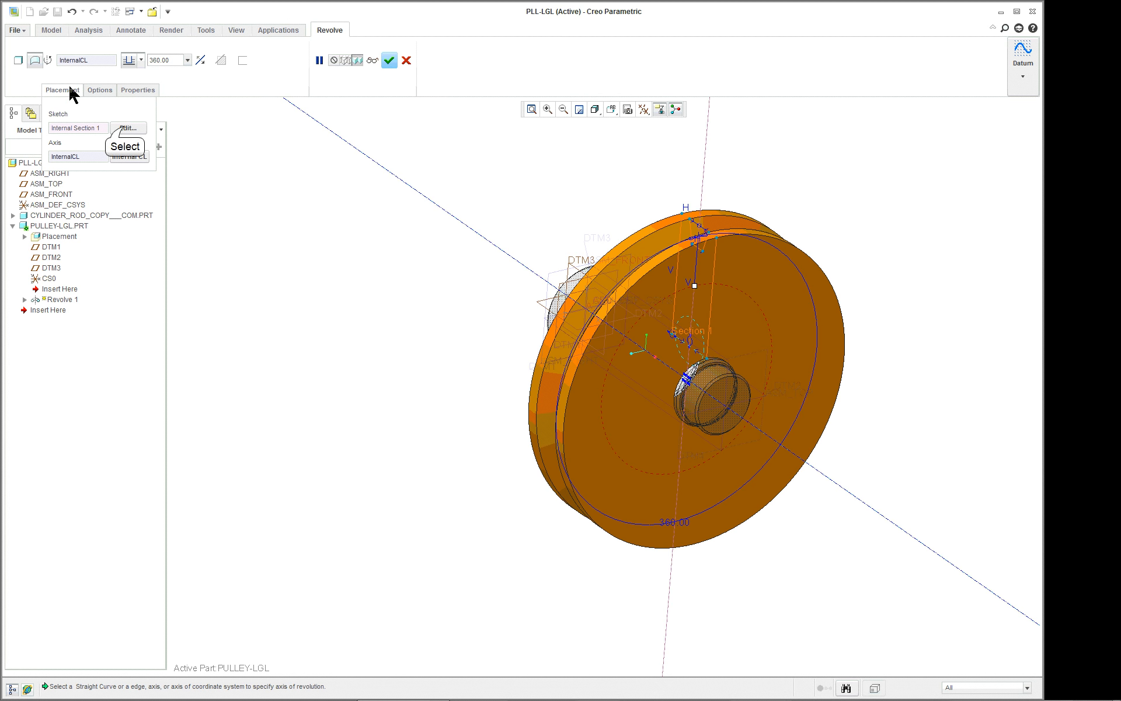
{"action": "left_click", "coordinate": [126, 129]}
{"action": "left_click", "coordinate": [27, 75]}
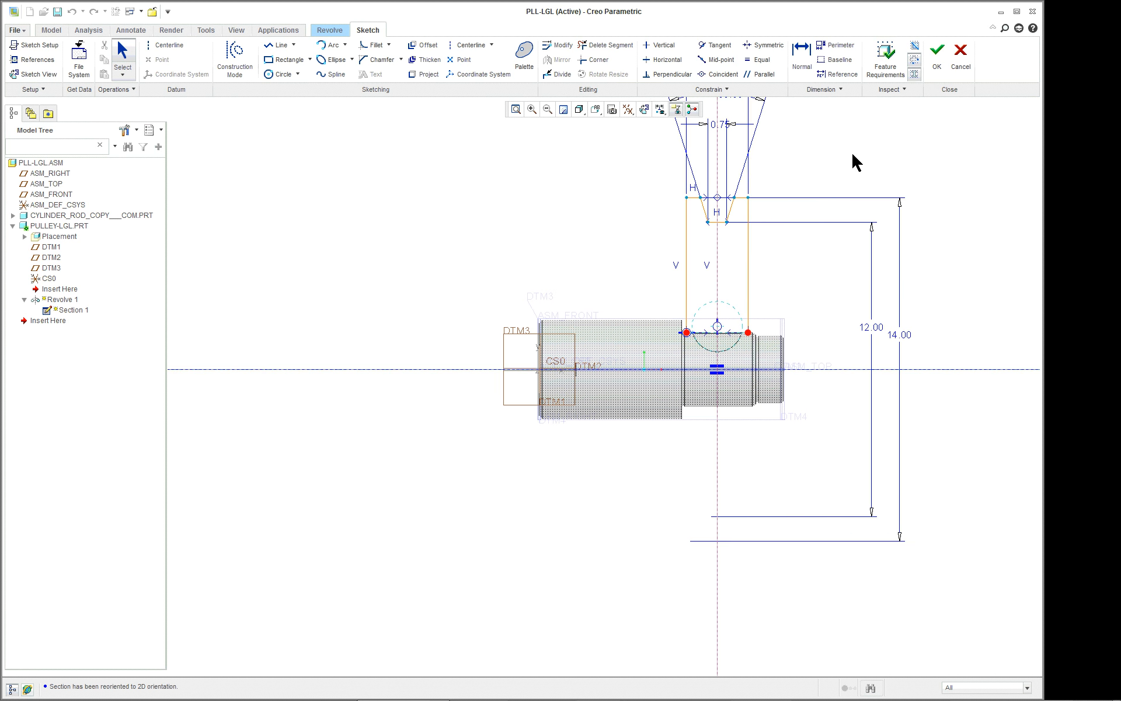
Close the pulley profile with a line joining its two open ends along the rod surface, and finish the sketch.
{"action": "scroll", "coordinate": [752, 426], "scroll_direction": "up", "scroll_amount": 1}
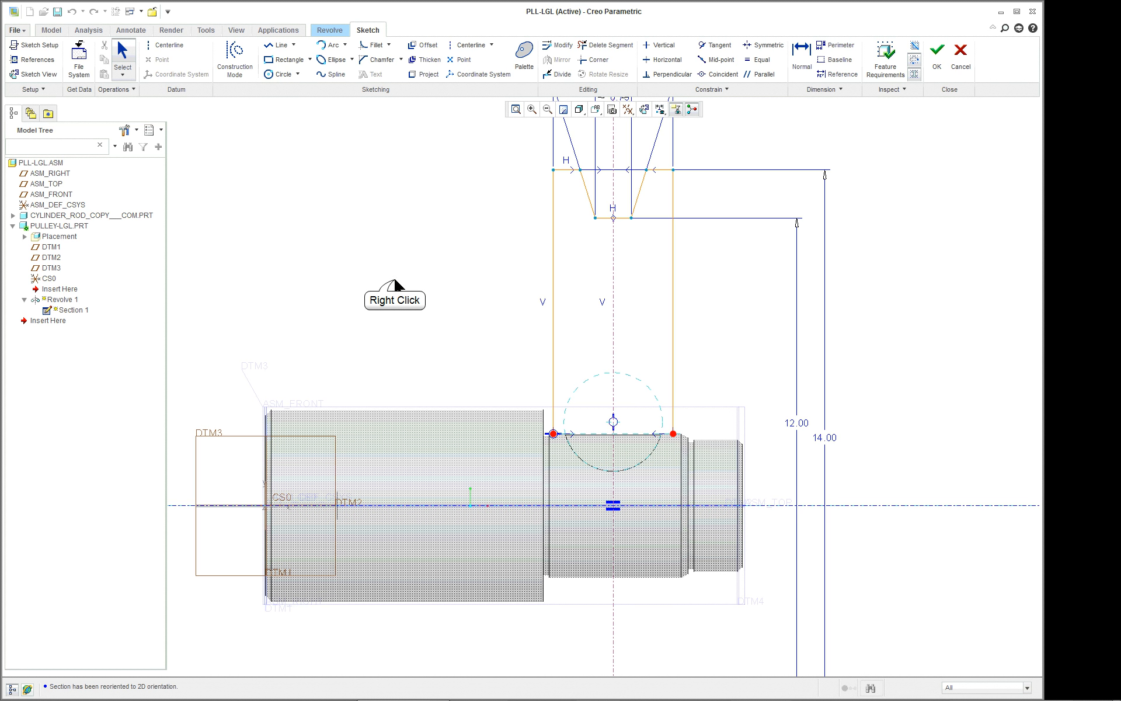
{"action": "right_click", "coordinate": [416, 303]}
{"action": "left_click", "coordinate": [428, 323]}
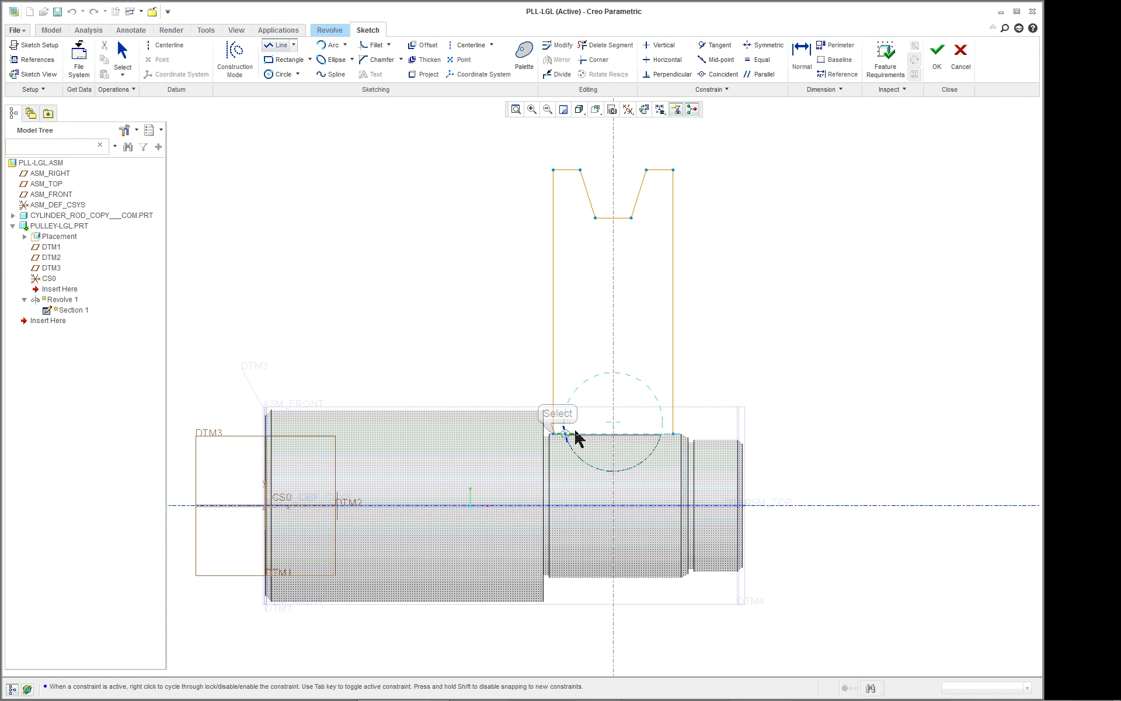
{"action": "left_click", "coordinate": [554, 434]}
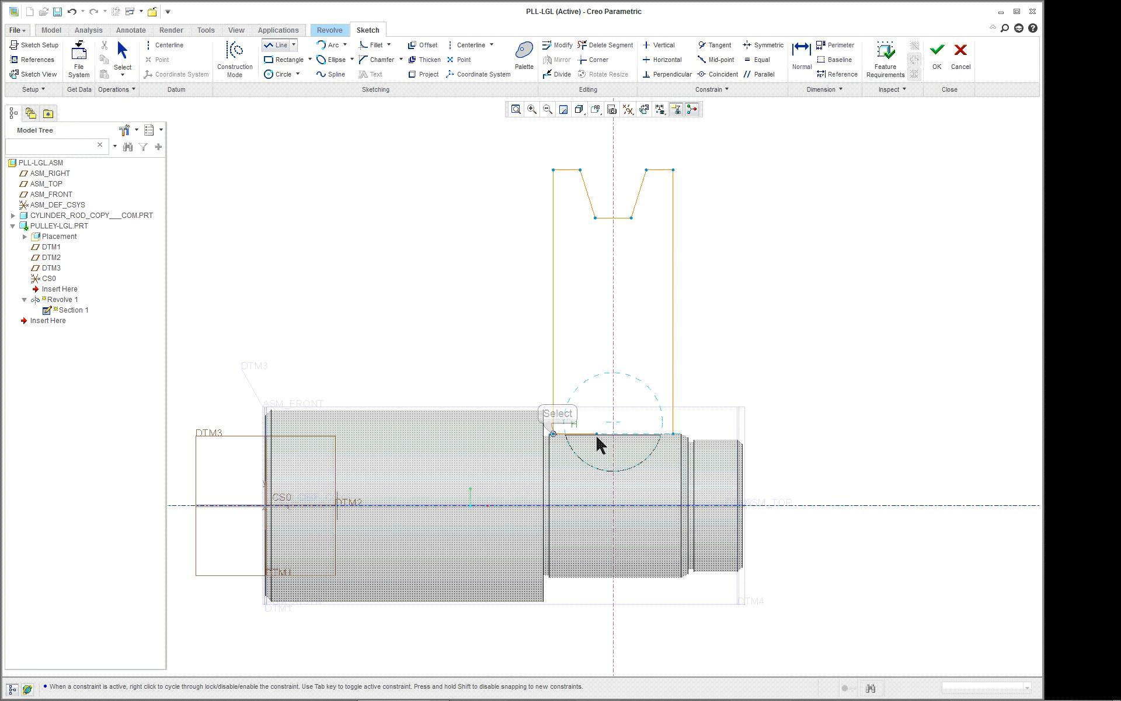
{"action": "left_click", "coordinate": [674, 434]}
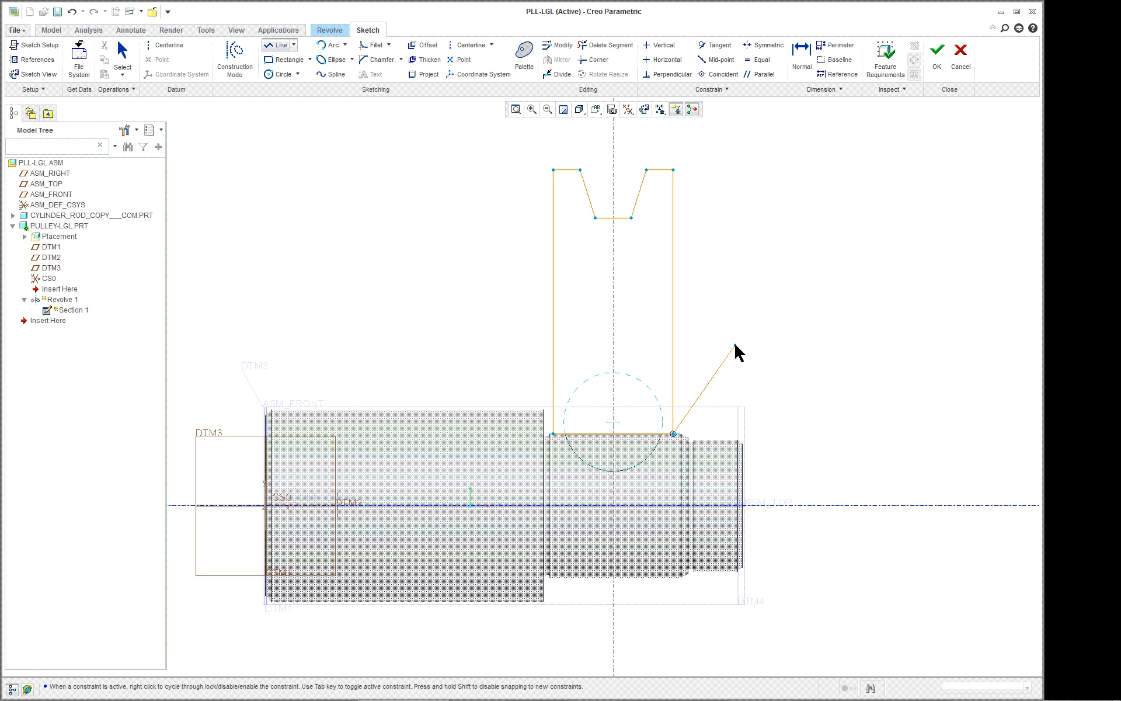
{"action": "middle_click", "coordinate": [735, 345]}
{"action": "middle_click", "coordinate": [735, 351]}
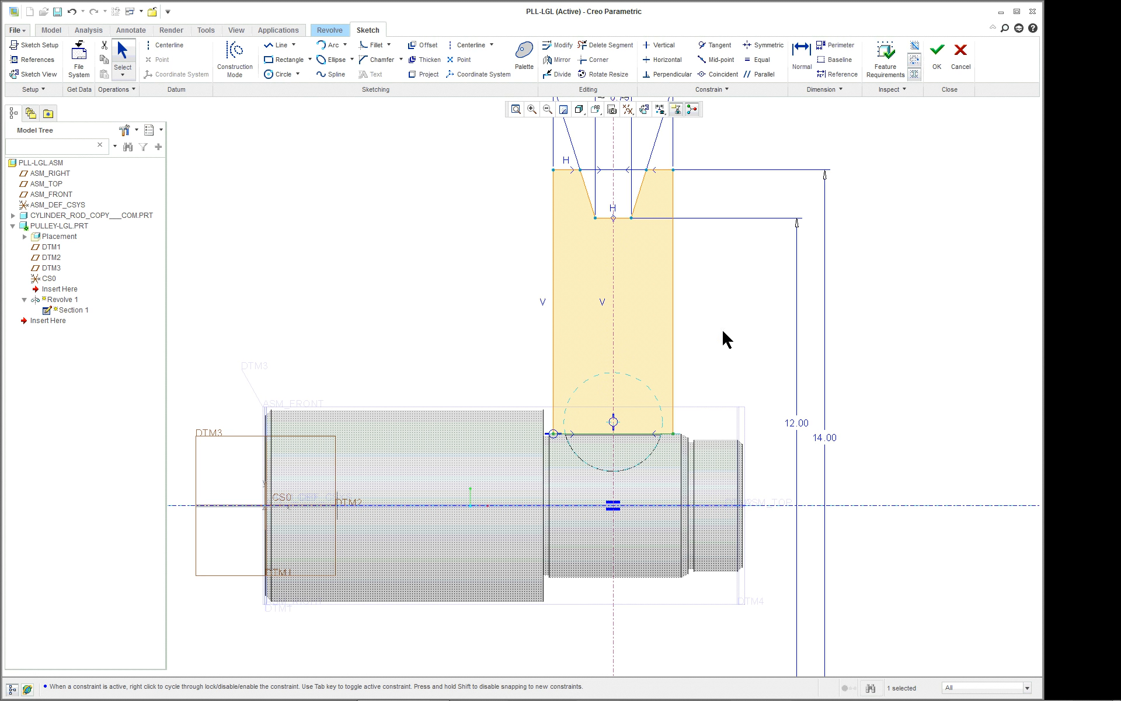
{"action": "left_click", "coordinate": [936, 54]}
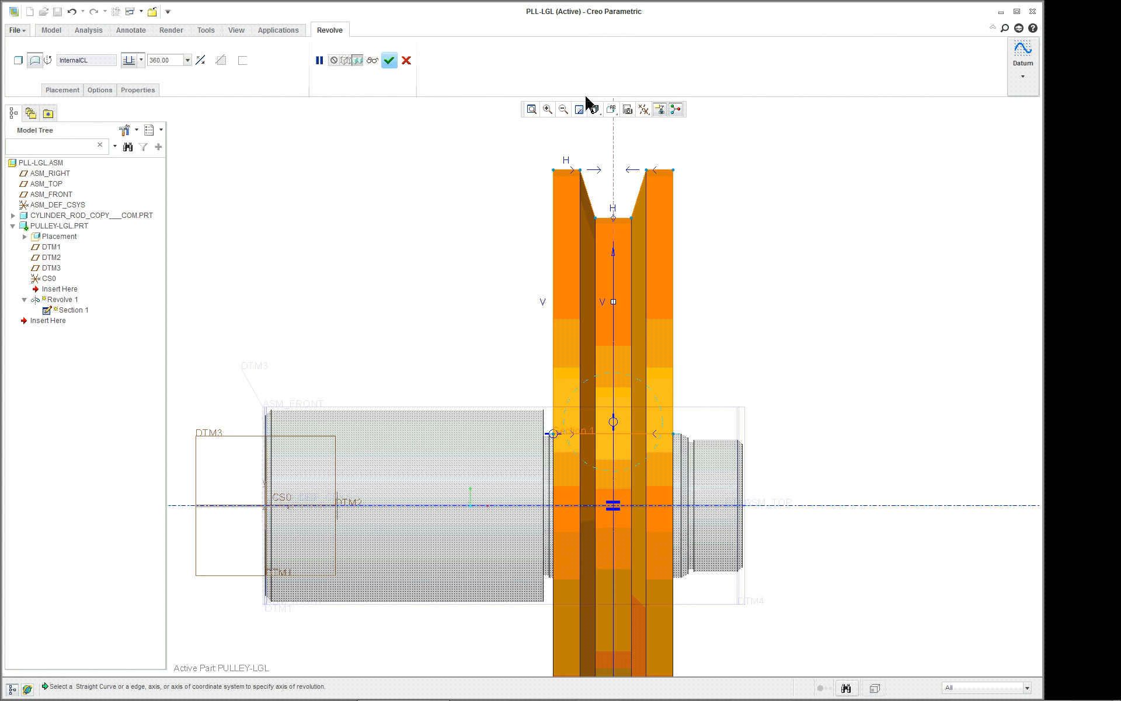
Return to the standard orientation and complete the 360-degree revolve of the pulley.
{"action": "left_click", "coordinate": [595, 110]}
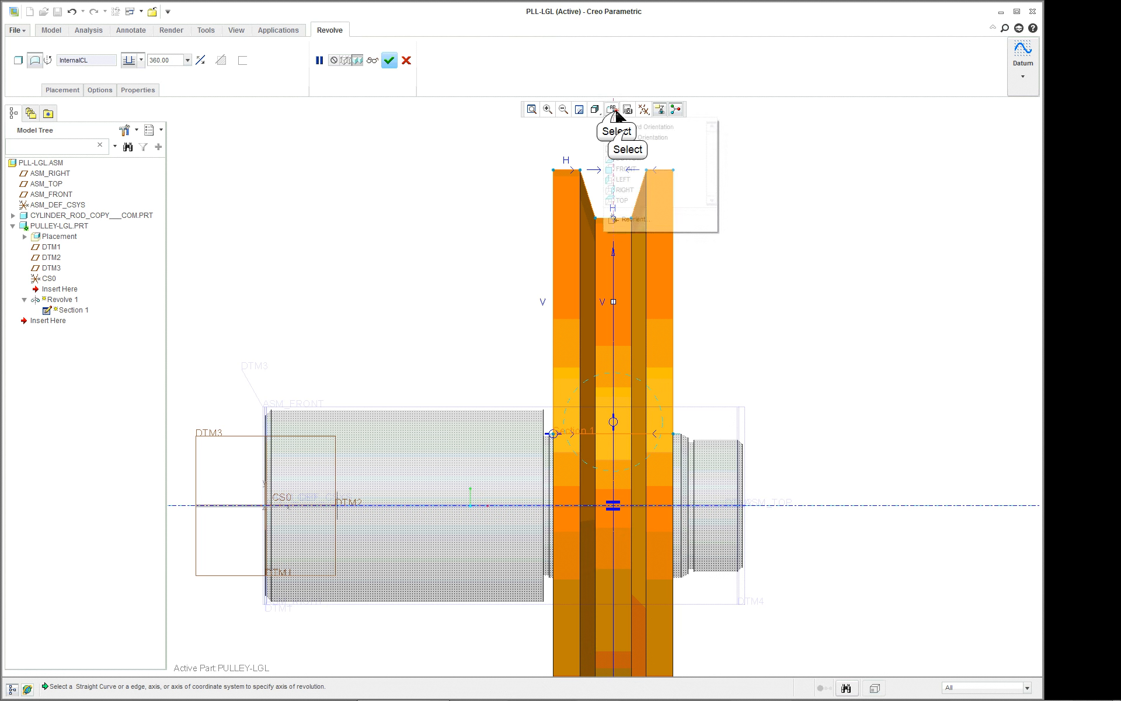
{"action": "left_click", "coordinate": [613, 203]}
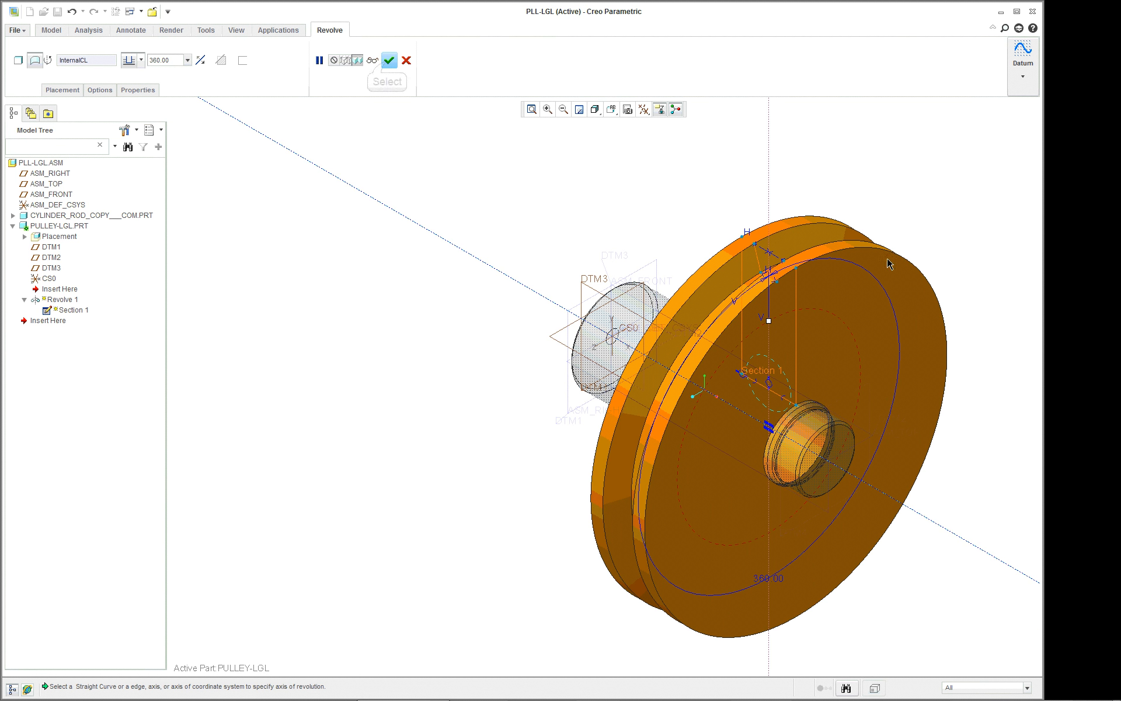
{"action": "left_click", "coordinate": [391, 61]}
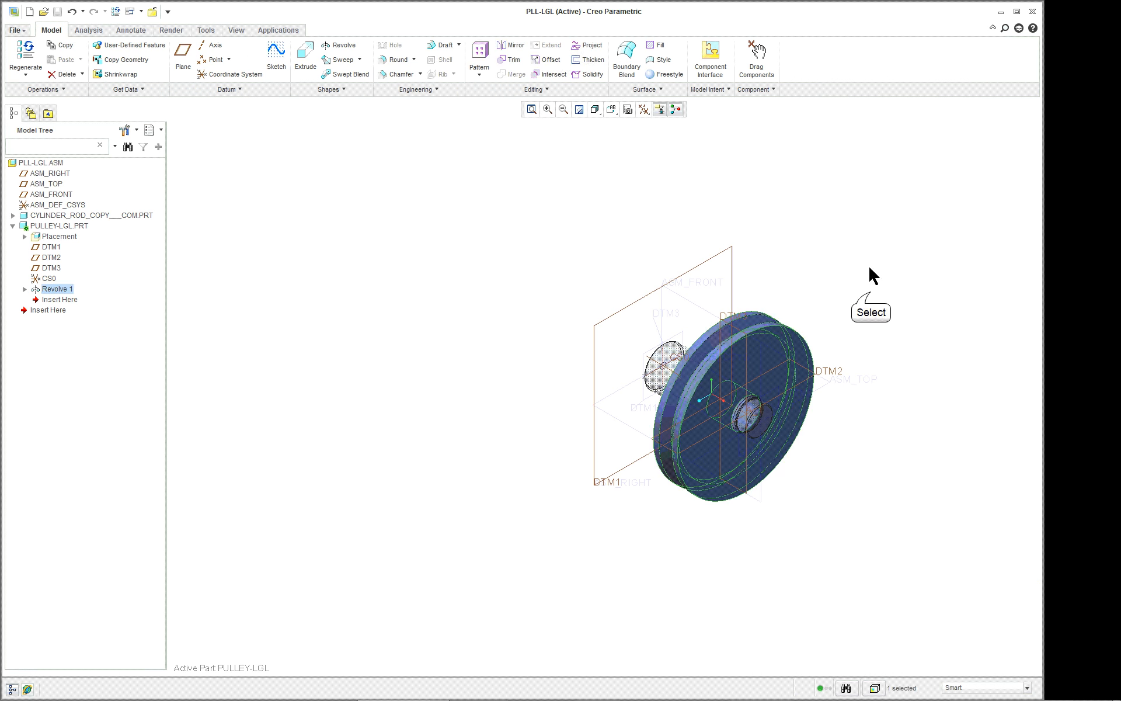
Examine the revolved pulley on the cylinder rod up close and from another angle, then restore the standard orientation.
{"action": "scroll", "coordinate": [900, 394], "scroll_direction": "up", "scroll_amount": 2}
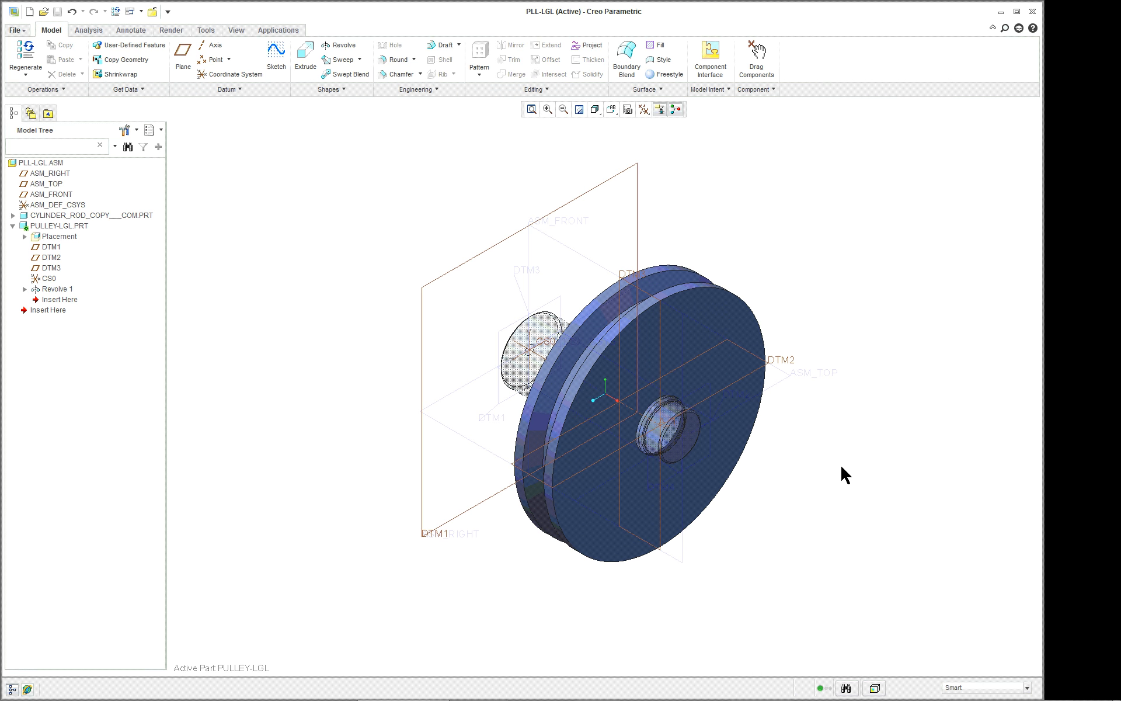
{"action": "scroll", "coordinate": [808, 479], "scroll_direction": "up", "scroll_amount": 2}
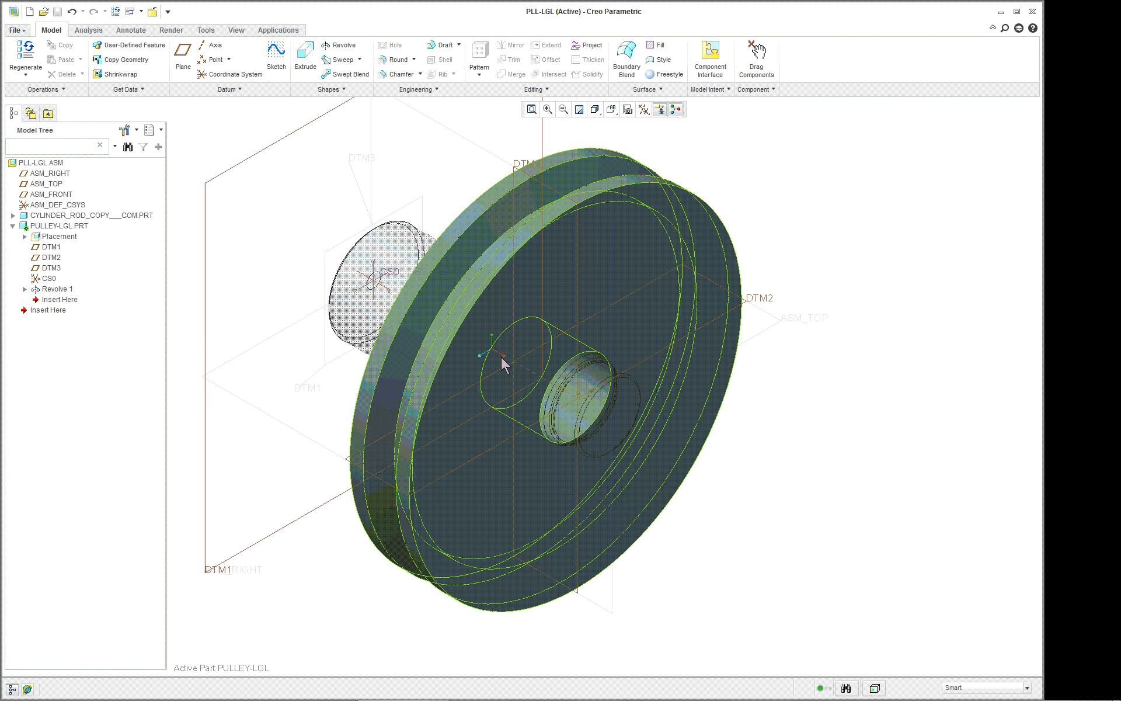
{"action": "scroll", "coordinate": [749, 402], "scroll_direction": "down", "scroll_amount": 2}
{"action": "scroll", "coordinate": [696, 422], "scroll_direction": "up", "scroll_amount": 2}
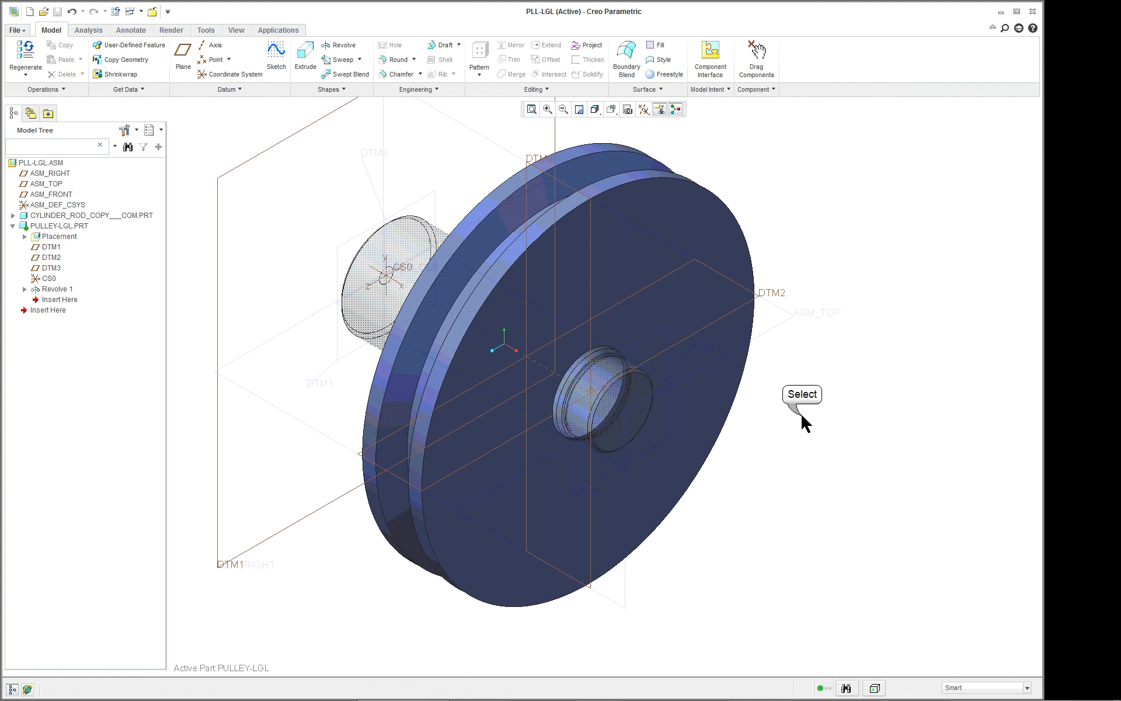
{"action": "mouse_move", "coordinate": [802, 415]}
{"action": "middle_mouse_down"}
{"action": "mouse_move", "coordinate": [889, 325]}
{"action": "mouse_move", "coordinate": [808, 338]}
{"action": "middle_mouse_up"}
{"action": "left_click", "coordinate": [611, 109]}
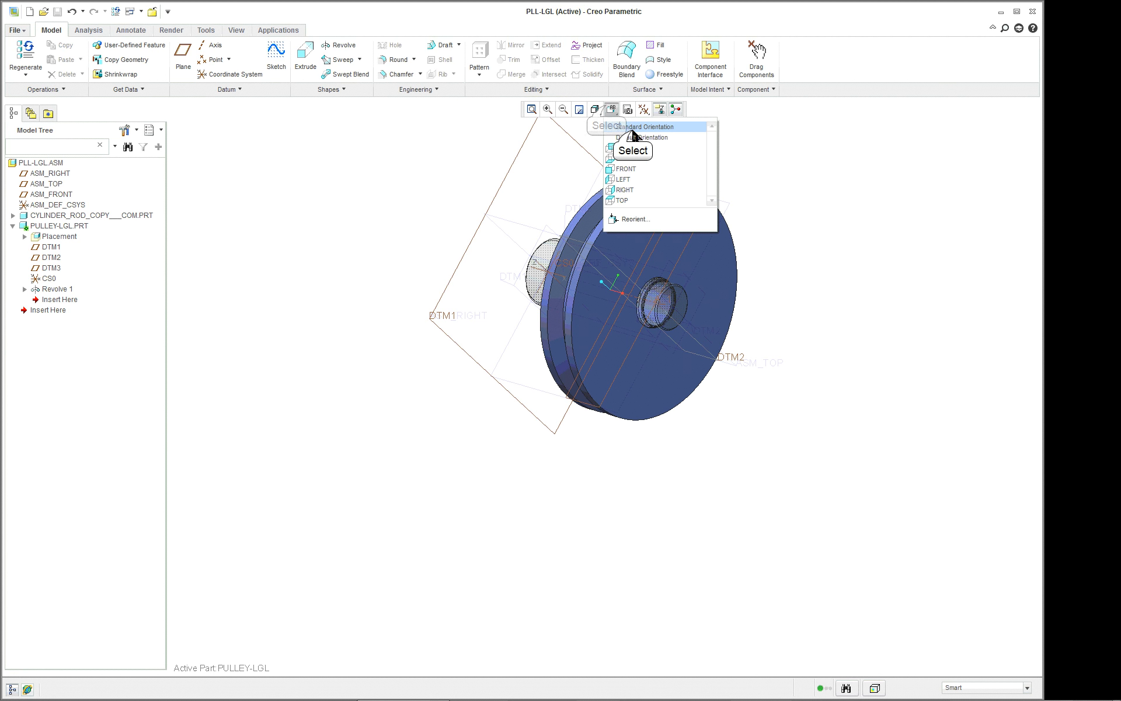
{"action": "left_click", "coordinate": [633, 128]}
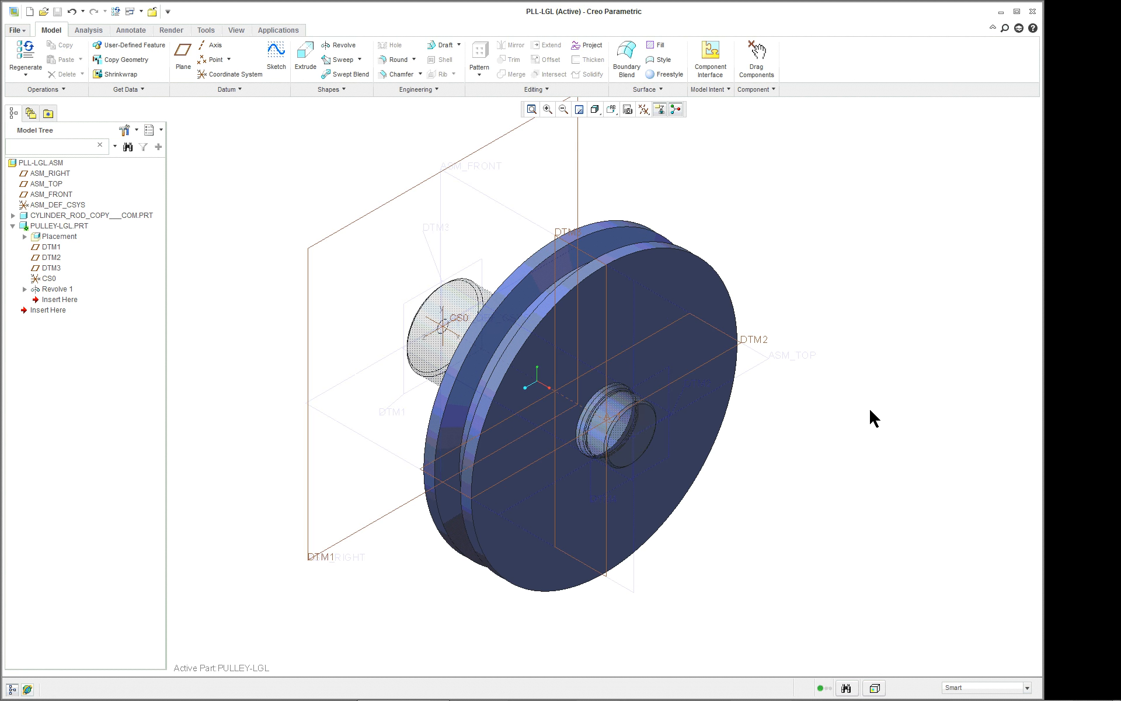
{"action": "right_click", "coordinate": [296, 110]}
{"action": "left_click", "coordinate": [296, 110]}
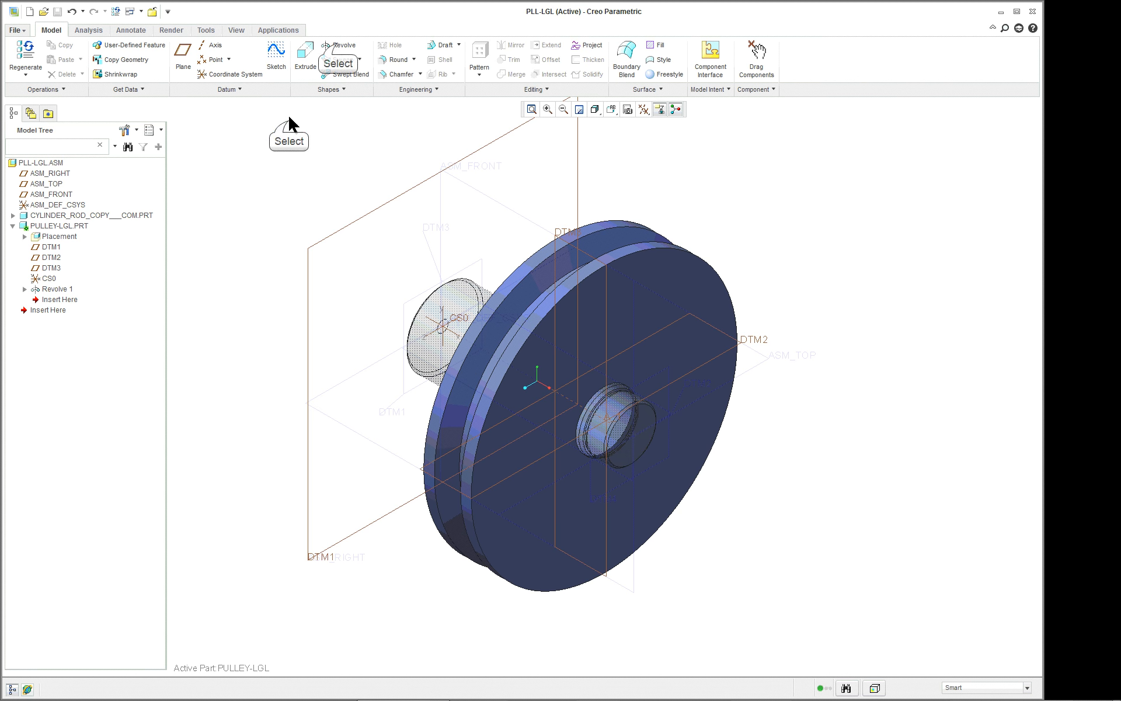
{"action": "left_click", "coordinate": [337, 44]}
{"action": "right_click", "coordinate": [297, 148]}
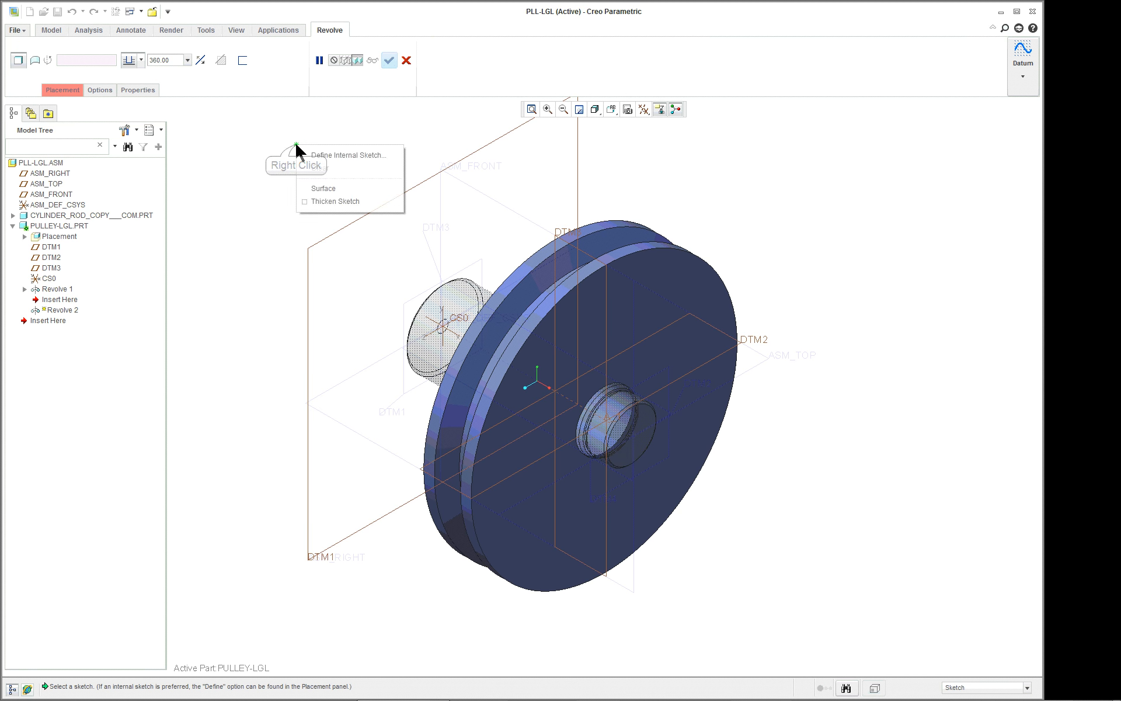
{"action": "left_click", "coordinate": [250, 139]}
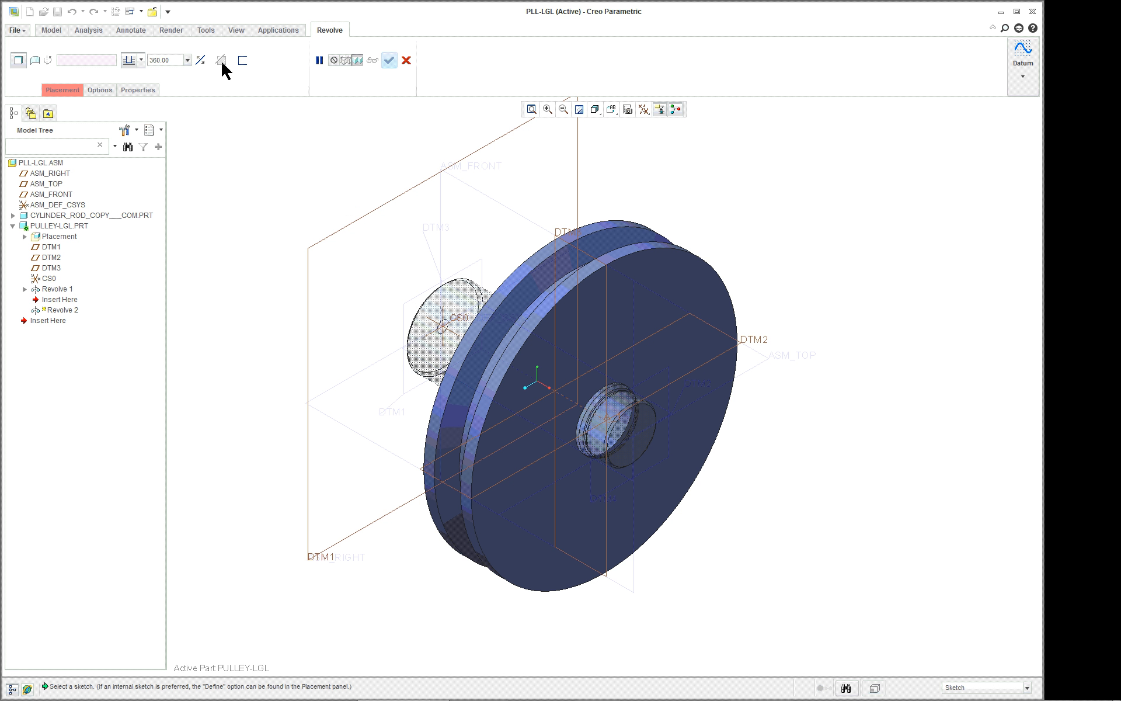
{"action": "left_click", "coordinate": [407, 60]}
{"action": "left_click", "coordinate": [308, 181]}
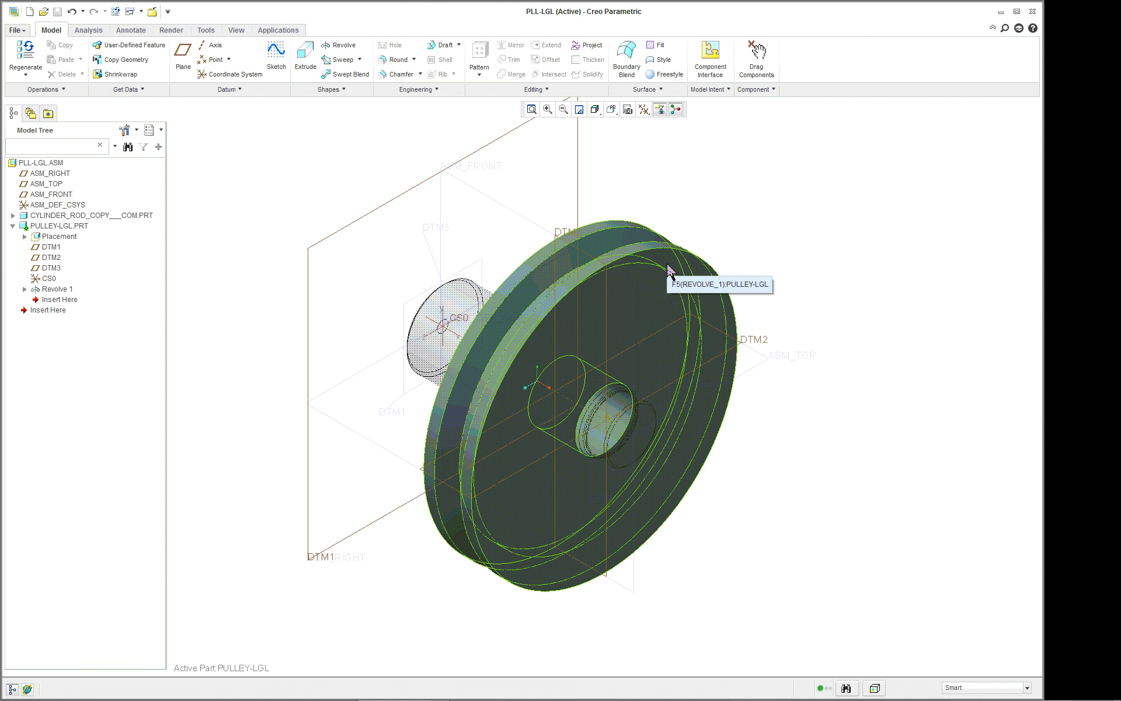
{"action": "left_click", "coordinate": [350, 47]}
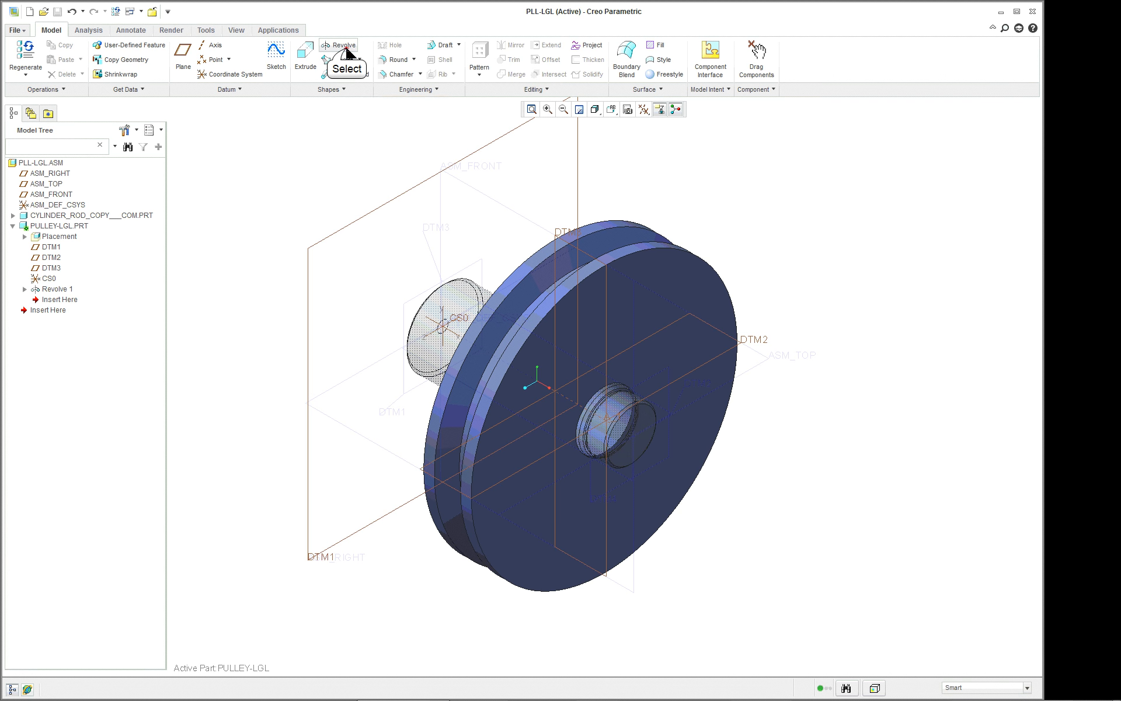
{"action": "right_click", "coordinate": [306, 143]}
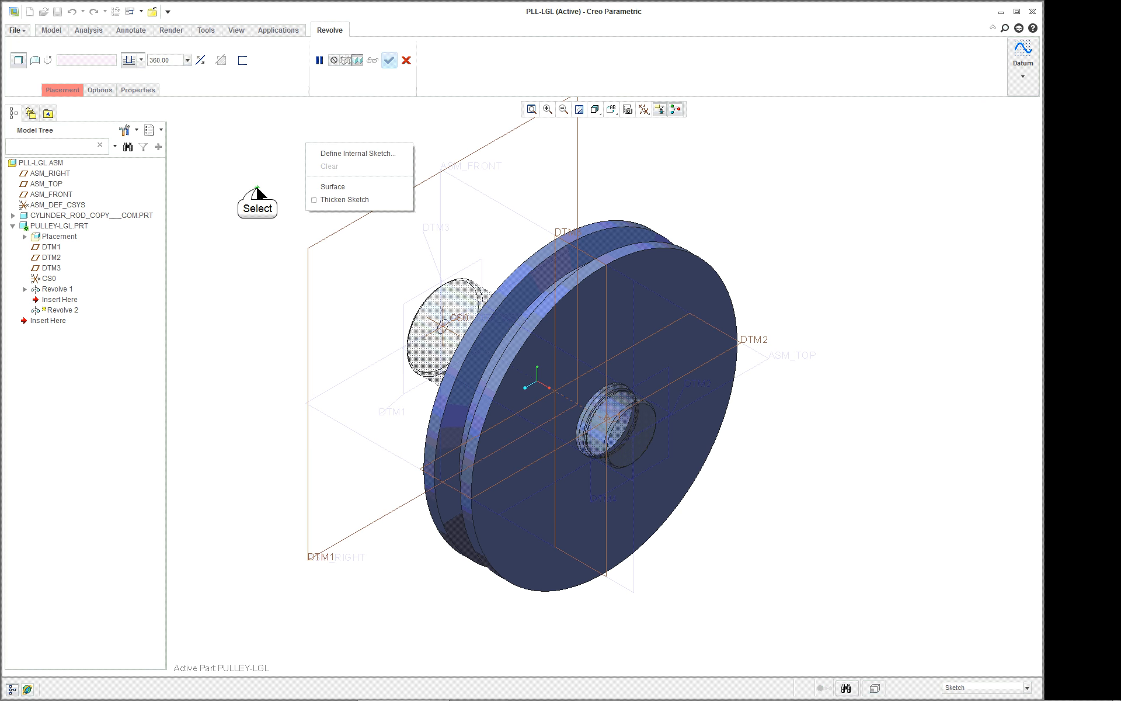
{"action": "left_click", "coordinate": [257, 189]}
{"action": "left_click", "coordinate": [408, 61]}
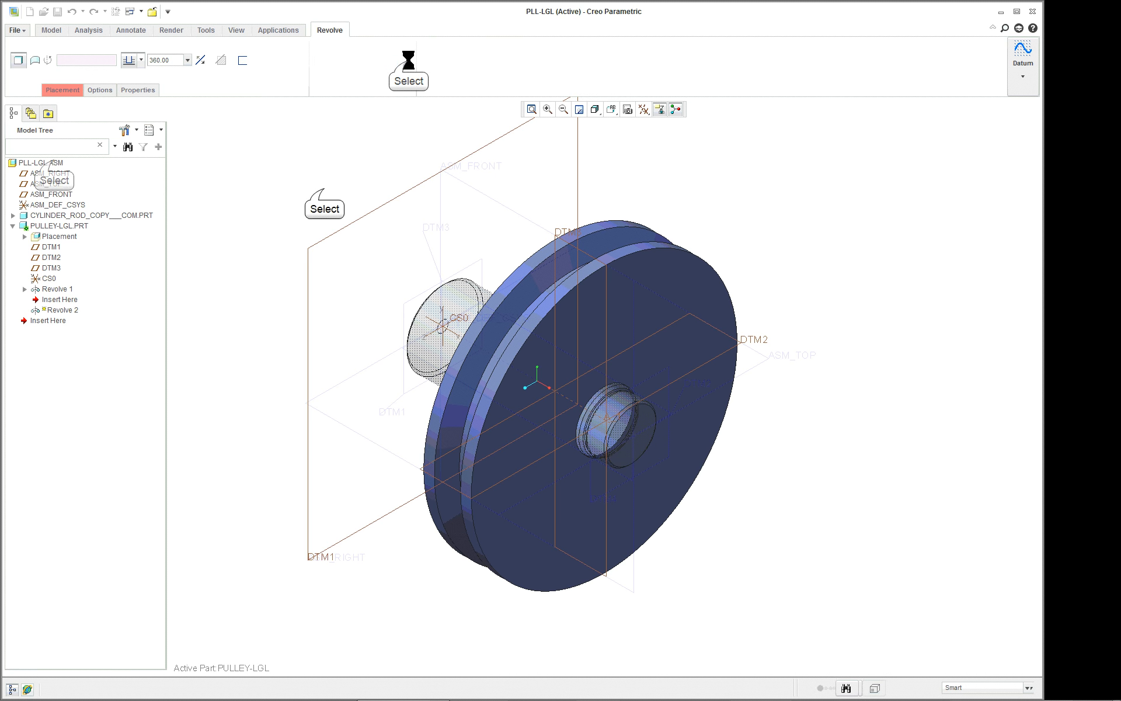
Activate the top-level assembly PLL-LGL.ASM in place of the pulley part.
{"action": "right_click", "coordinate": [51, 163]}
{"action": "left_click", "coordinate": [75, 170]}
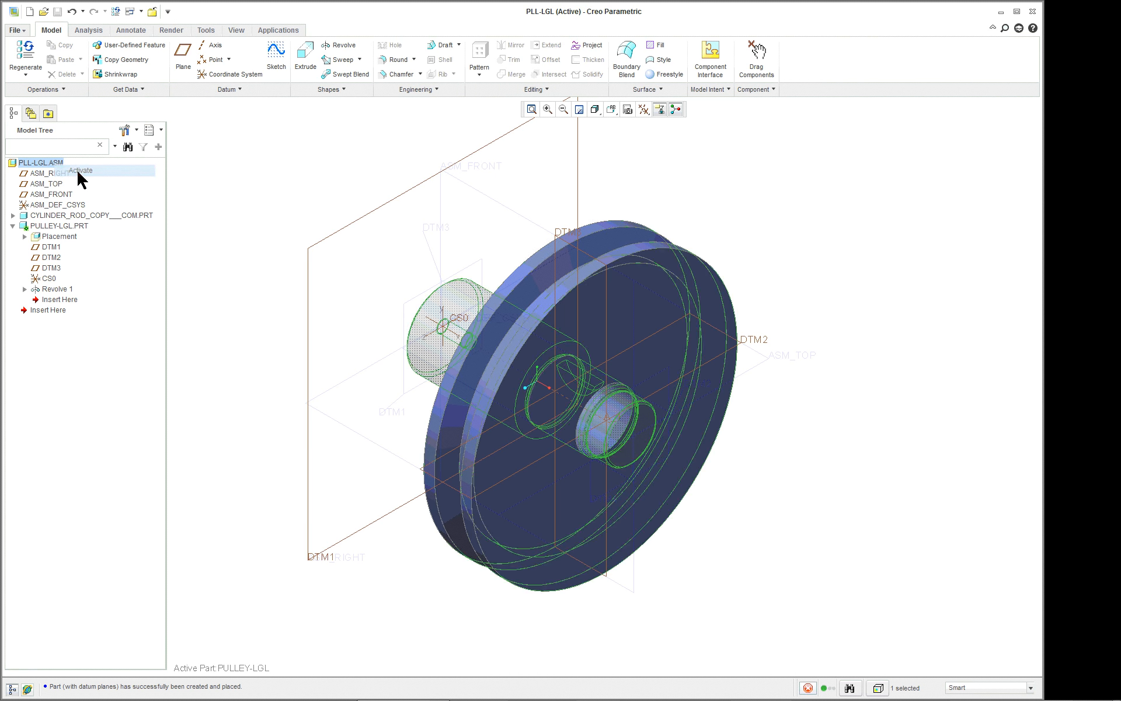
Open PULLEY-LGL.PRT in its own window to view the pulley alone, and close that window to return to the assembly.
{"action": "right_click", "coordinate": [60, 226]}
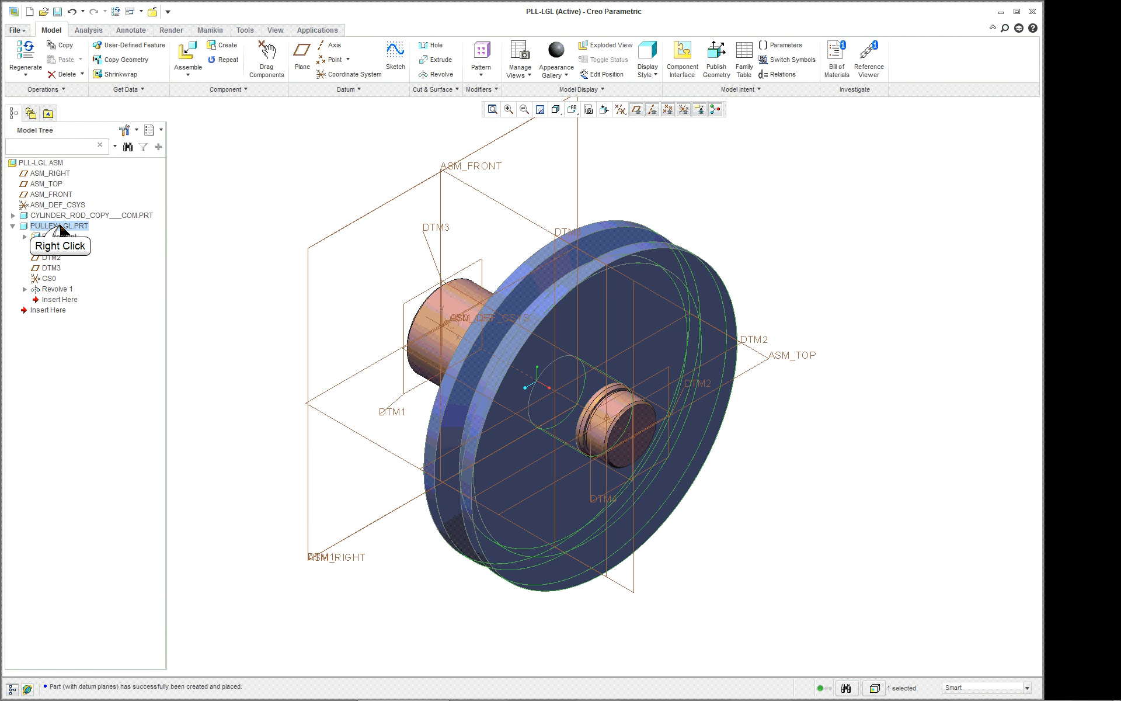
{"action": "left_click", "coordinate": [87, 261]}
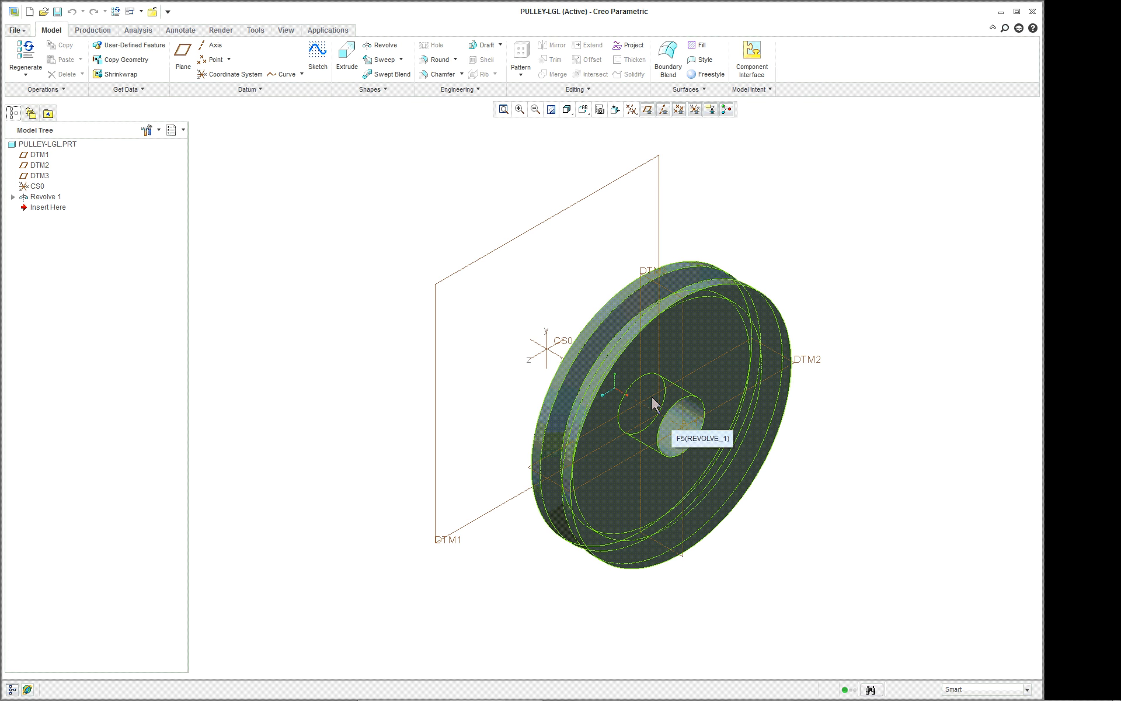
{"action": "left_click", "coordinate": [152, 12]}
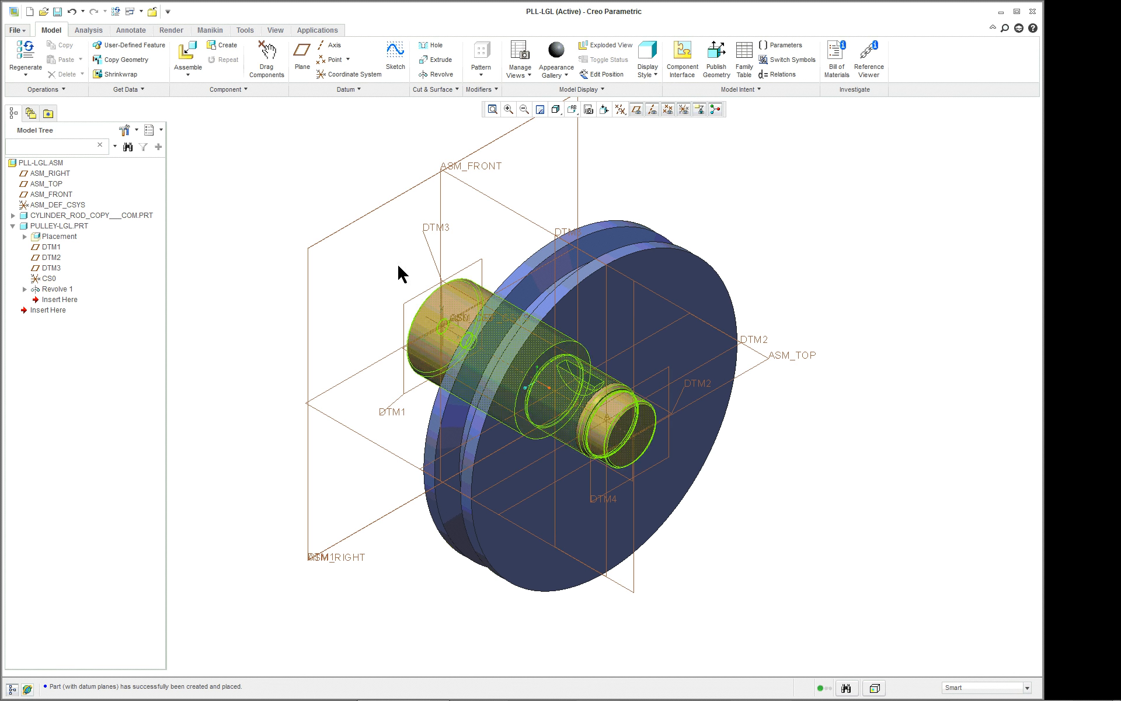
Activate the PULLEY-LGL part within the assembly.
{"action": "left_click", "coordinate": [638, 257]}
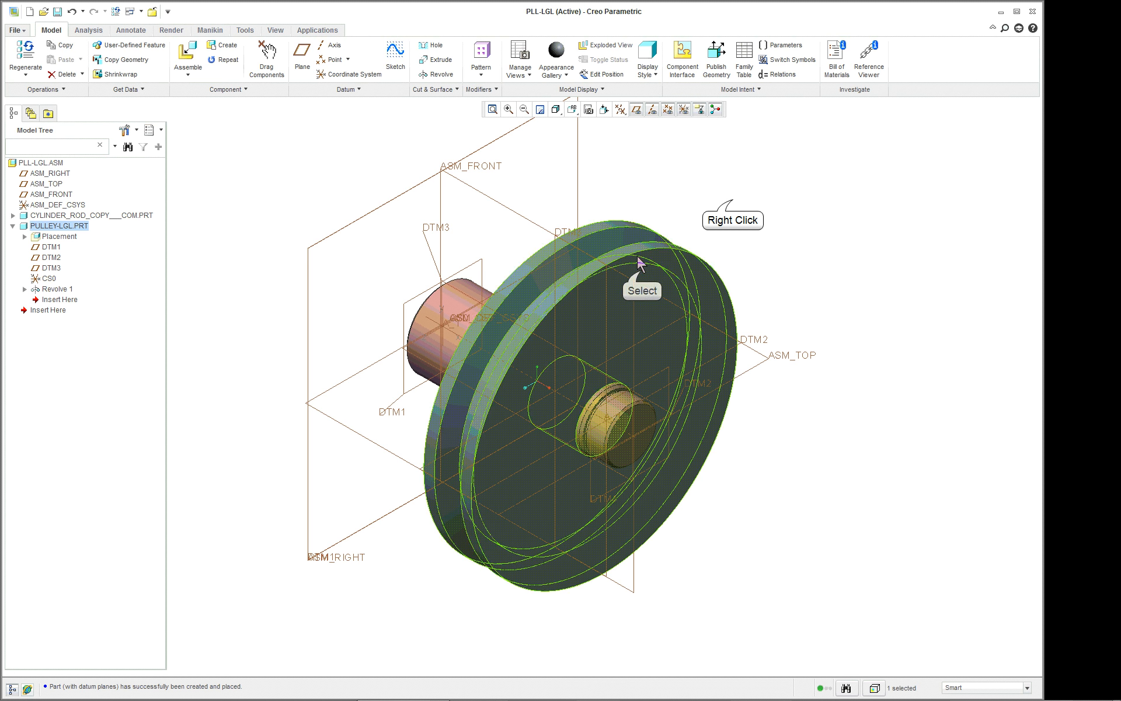
{"action": "right_click", "coordinate": [732, 197]}
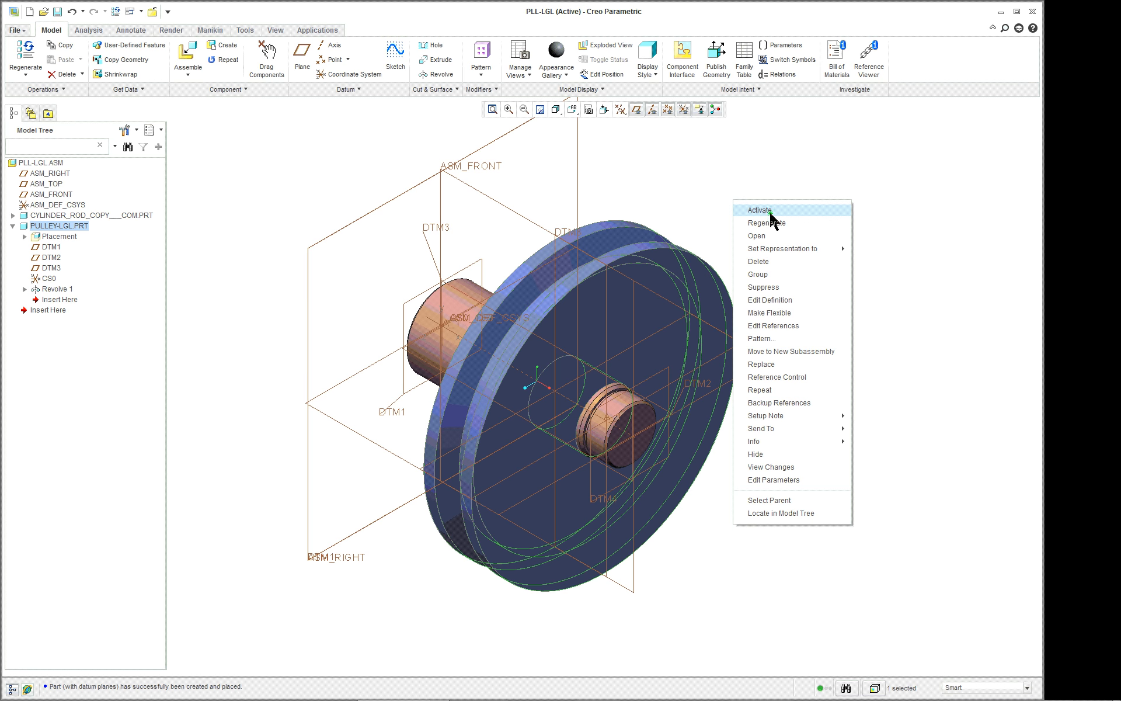
{"action": "left_click", "coordinate": [759, 211]}
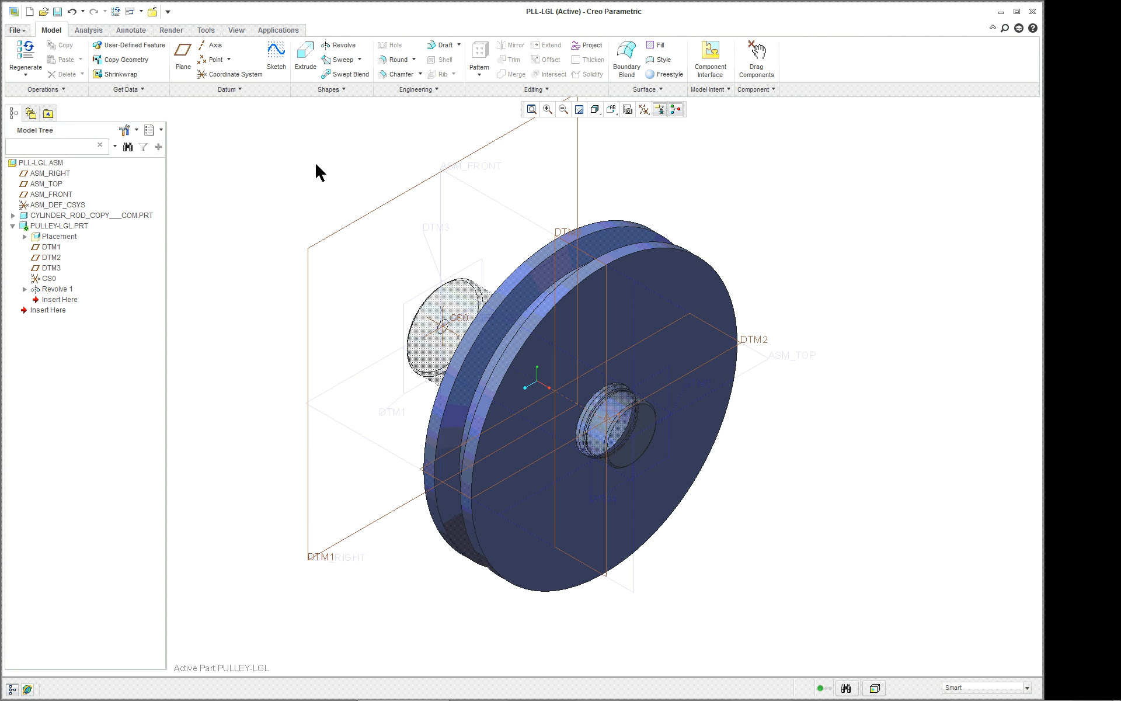
Redefine the pulley's Revolve 1 feature as a solid instead of a surface, and clear the selection.
{"action": "left_click", "coordinate": [57, 289]}
{"action": "right_click", "coordinate": [58, 291]}
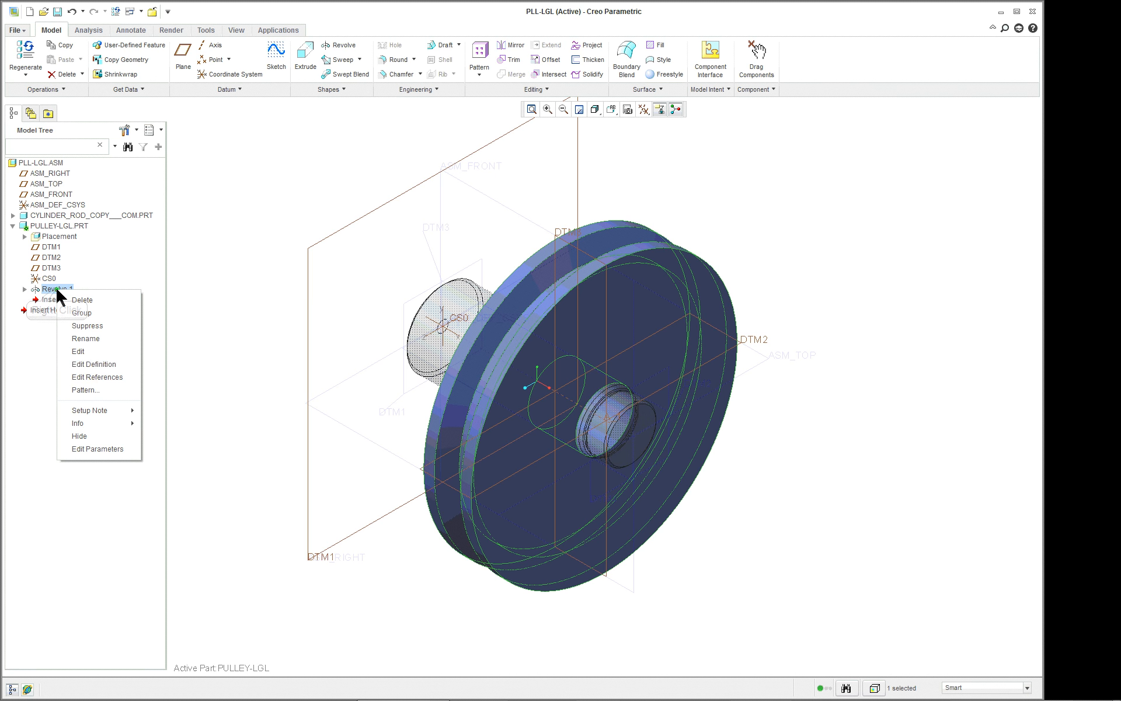
{"action": "left_click", "coordinate": [91, 364]}
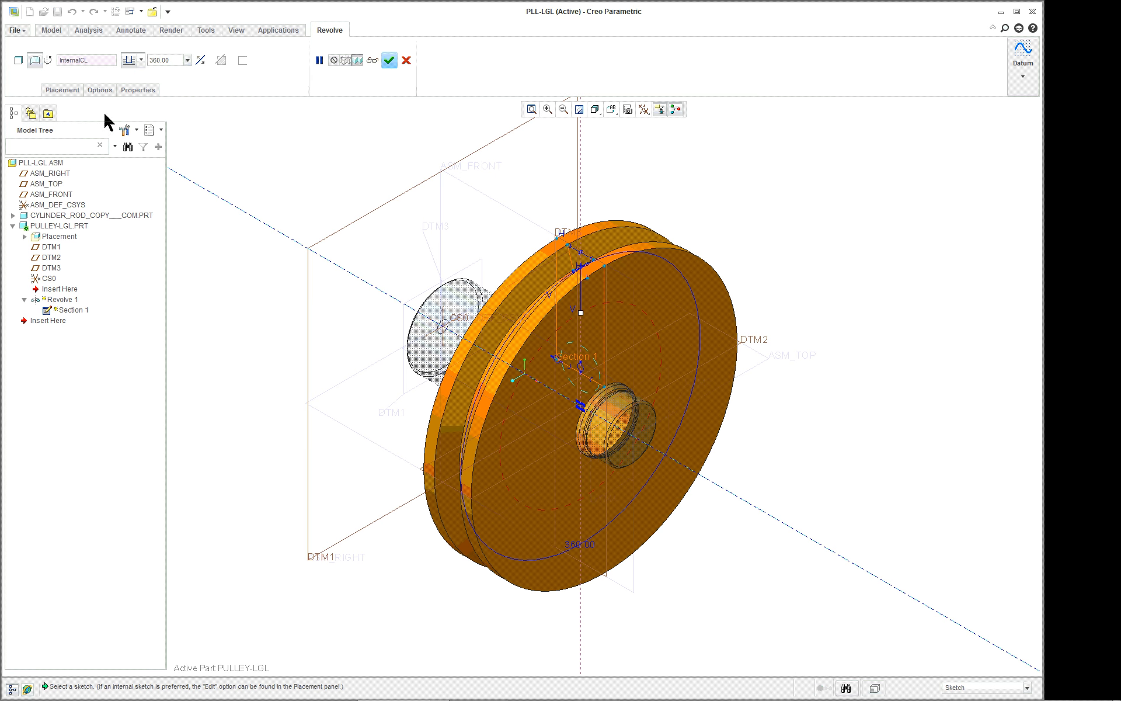
{"action": "left_click", "coordinate": [18, 60]}
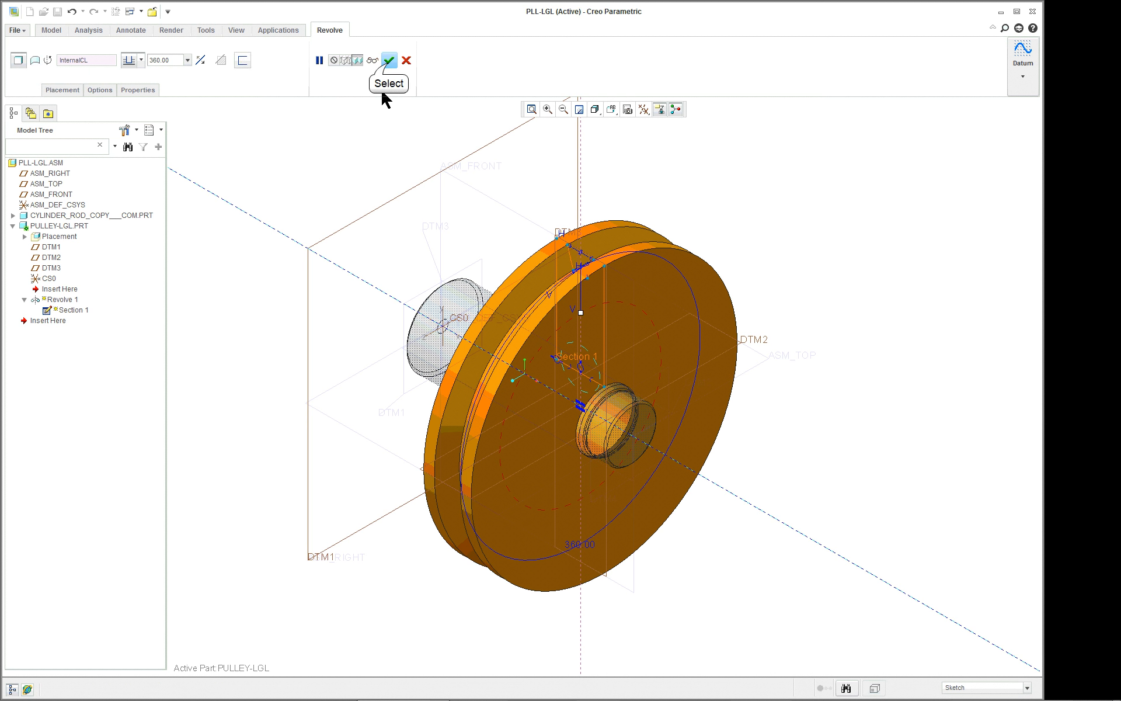
{"action": "left_click", "coordinate": [389, 61]}
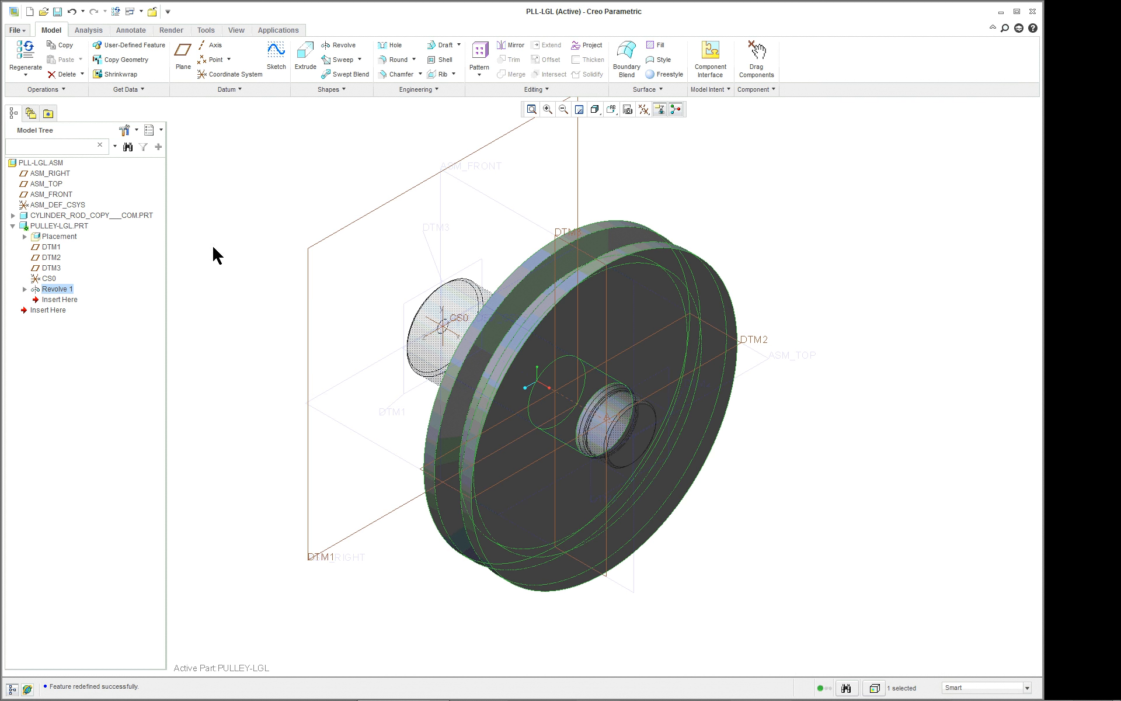
{"action": "left_click", "coordinate": [208, 136]}
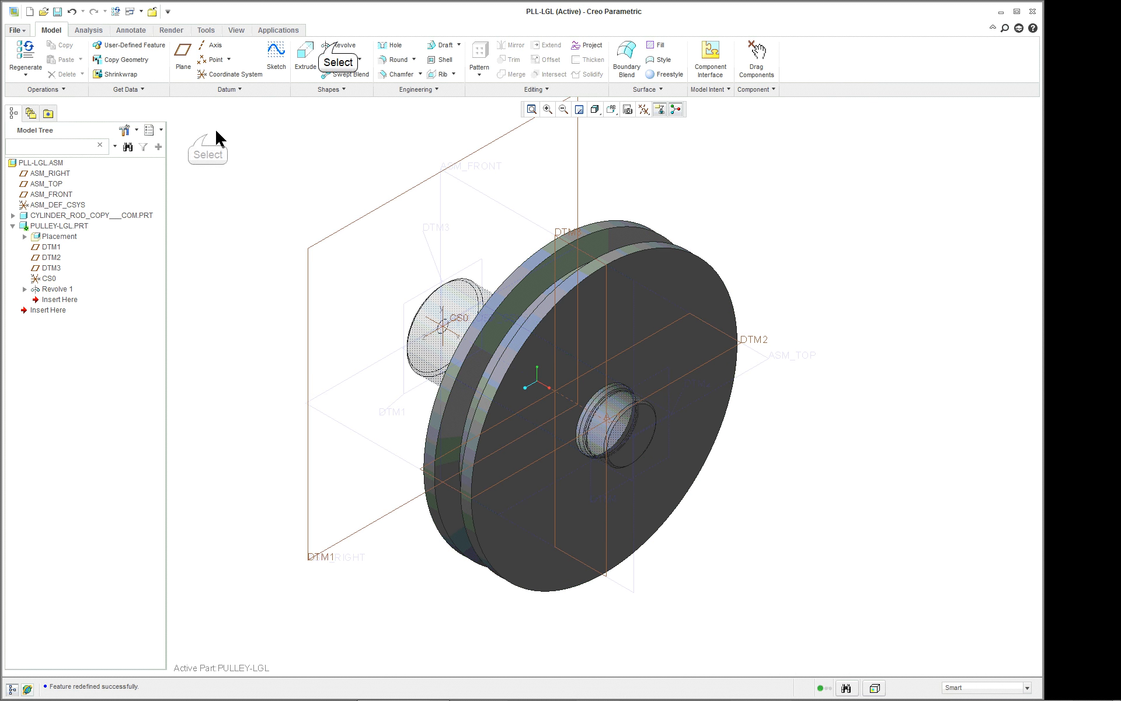
{"action": "left_click", "coordinate": [338, 44]}
{"action": "right_click", "coordinate": [281, 150]}
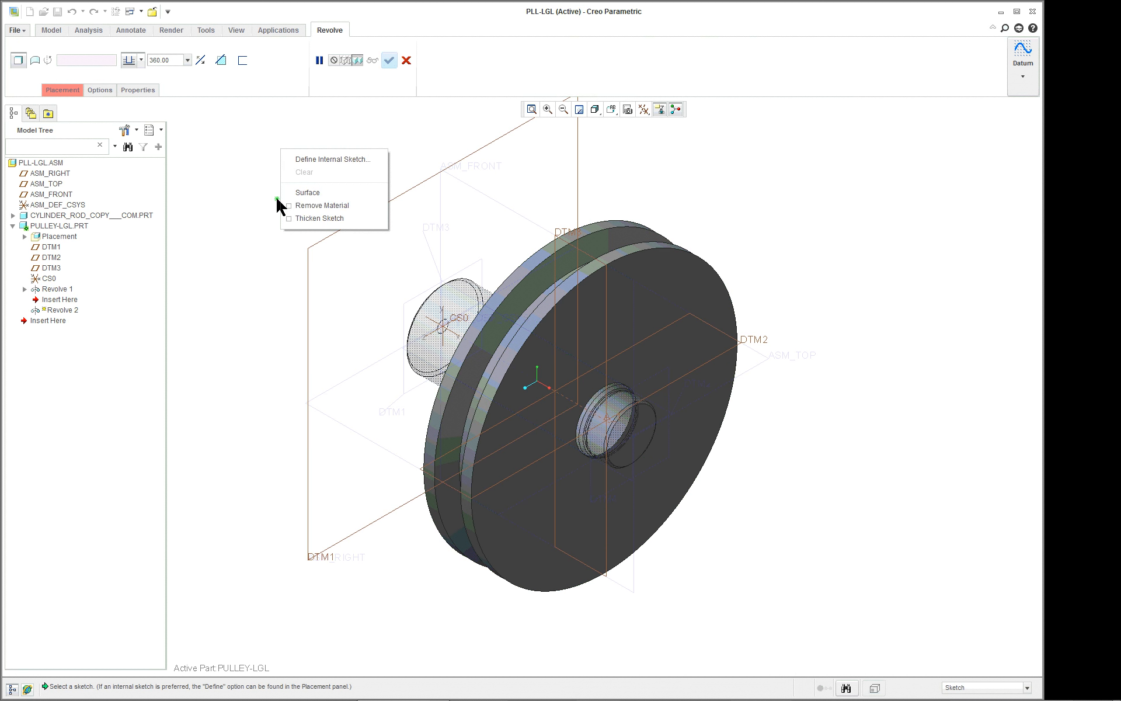
{"action": "left_click", "coordinate": [299, 207]}
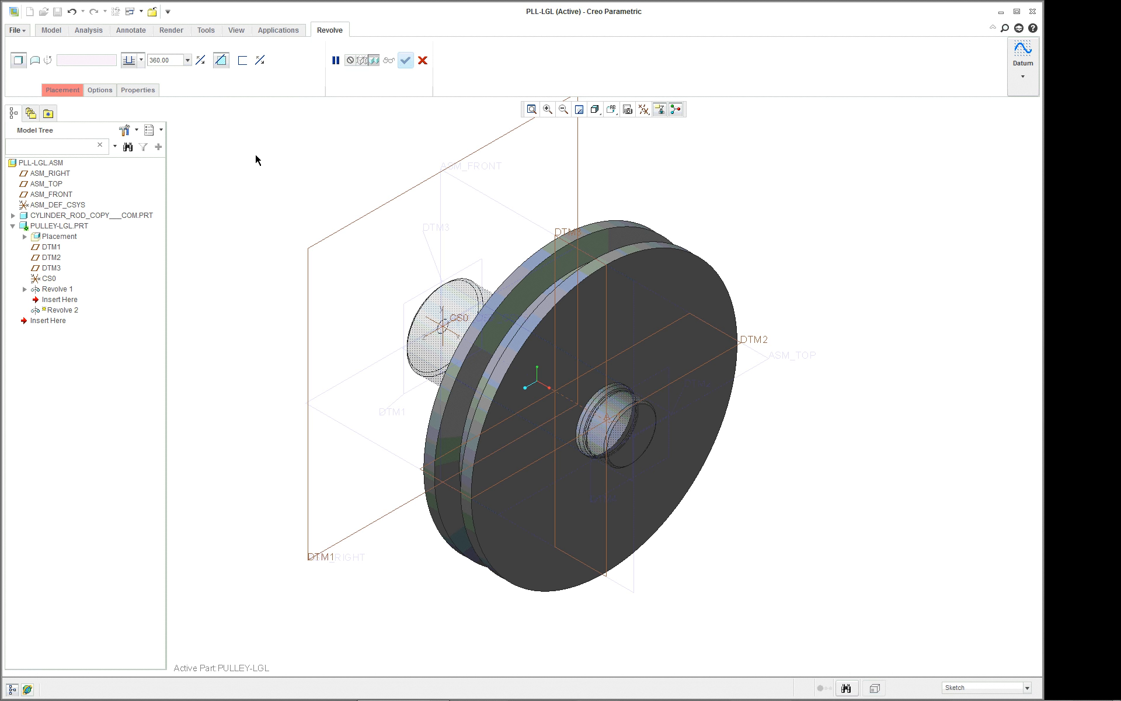
{"action": "left_click", "coordinate": [56, 91]}
{"action": "left_click", "coordinate": [124, 128]}
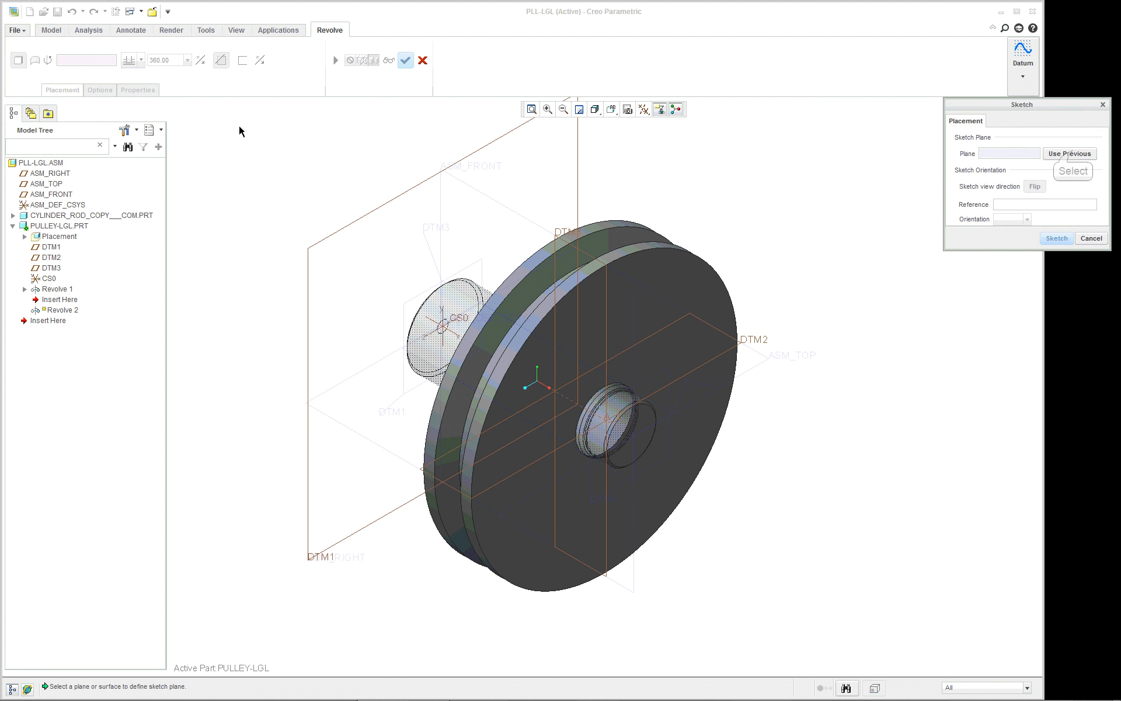
{"action": "left_click", "coordinate": [1072, 154]}
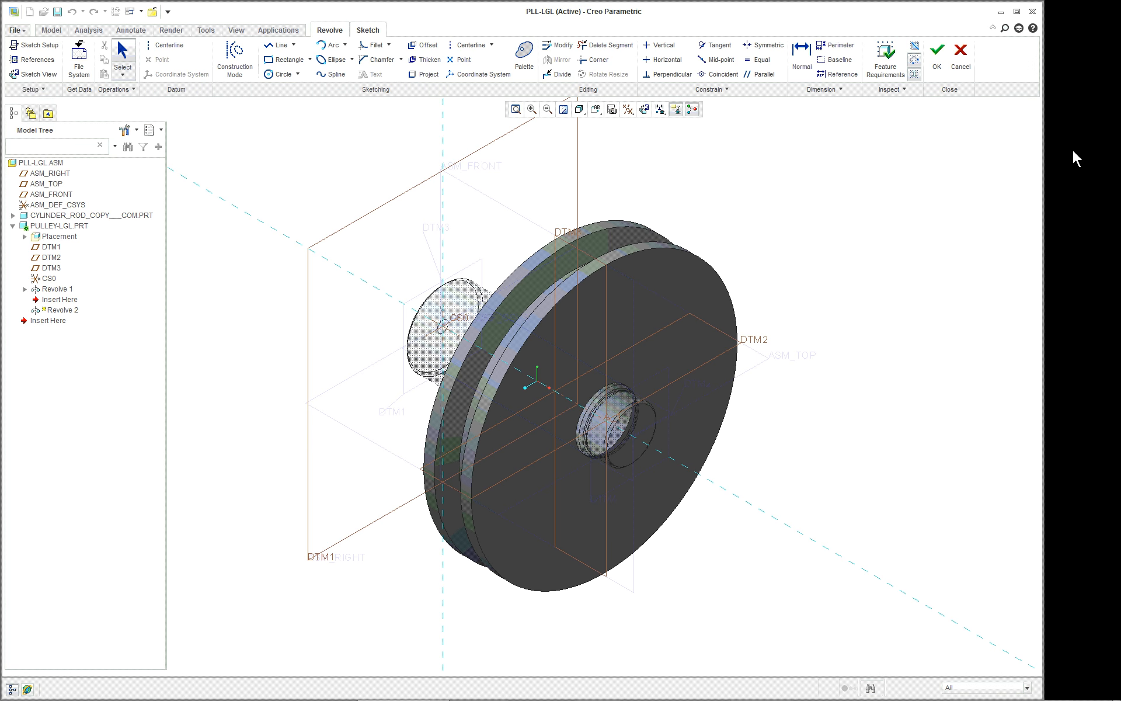
{"action": "left_click", "coordinate": [55, 78]}
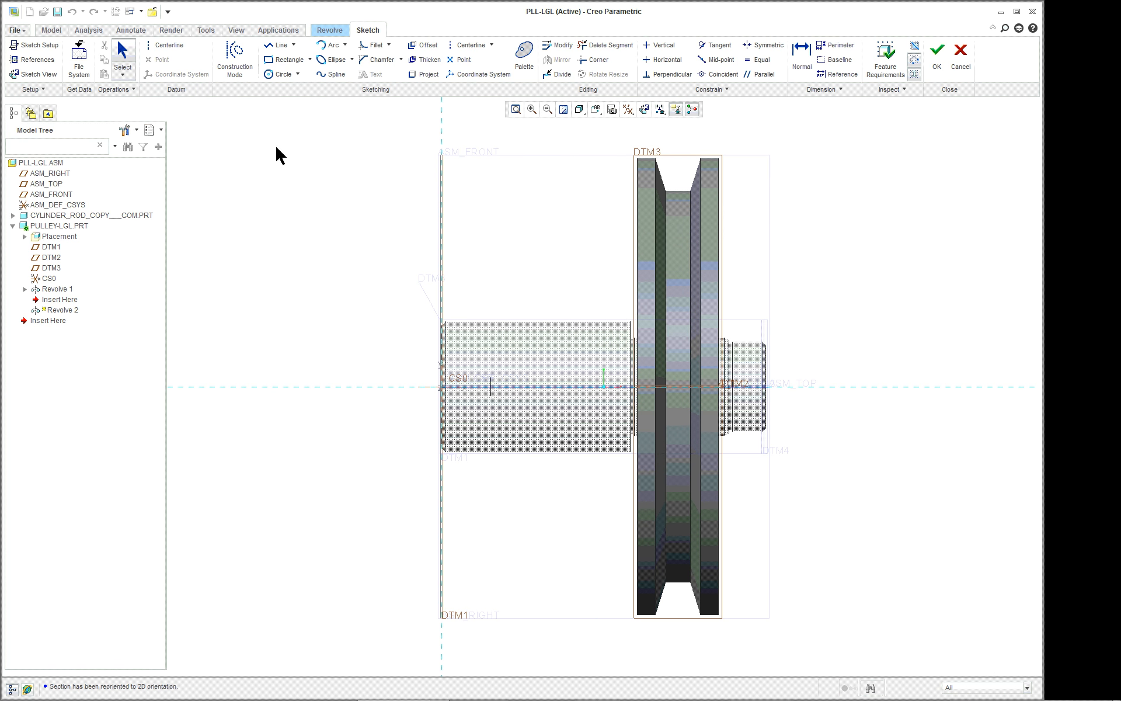
{"action": "left_click", "coordinate": [961, 51]}
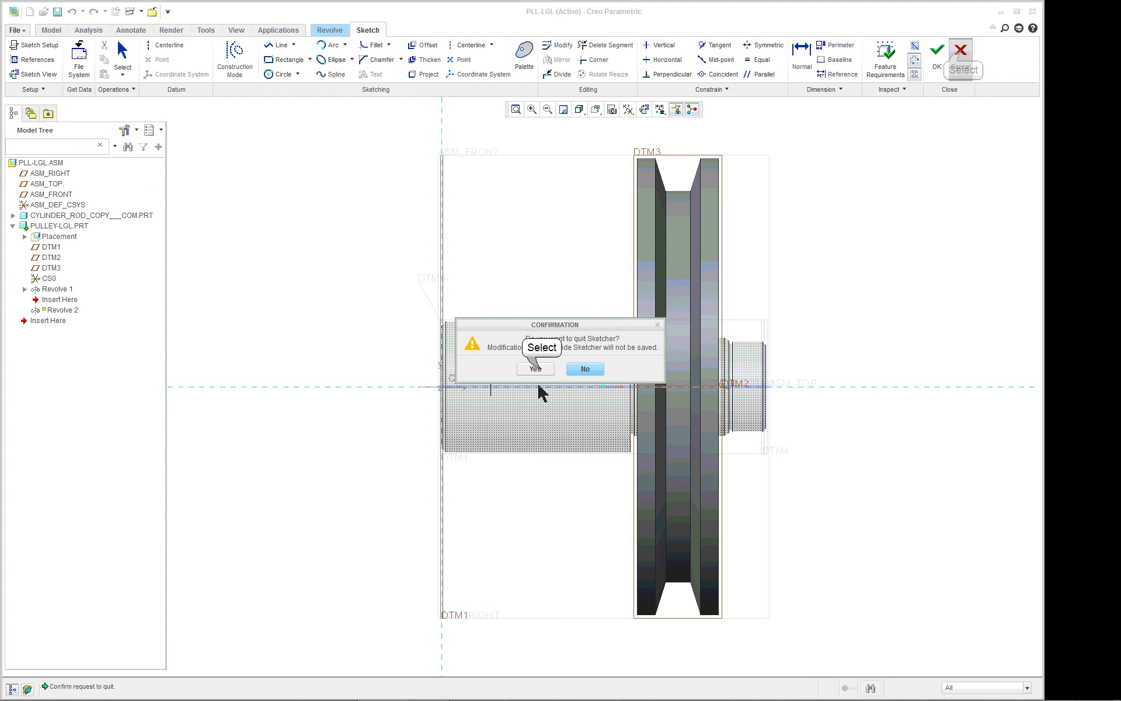
{"action": "left_click", "coordinate": [536, 369]}
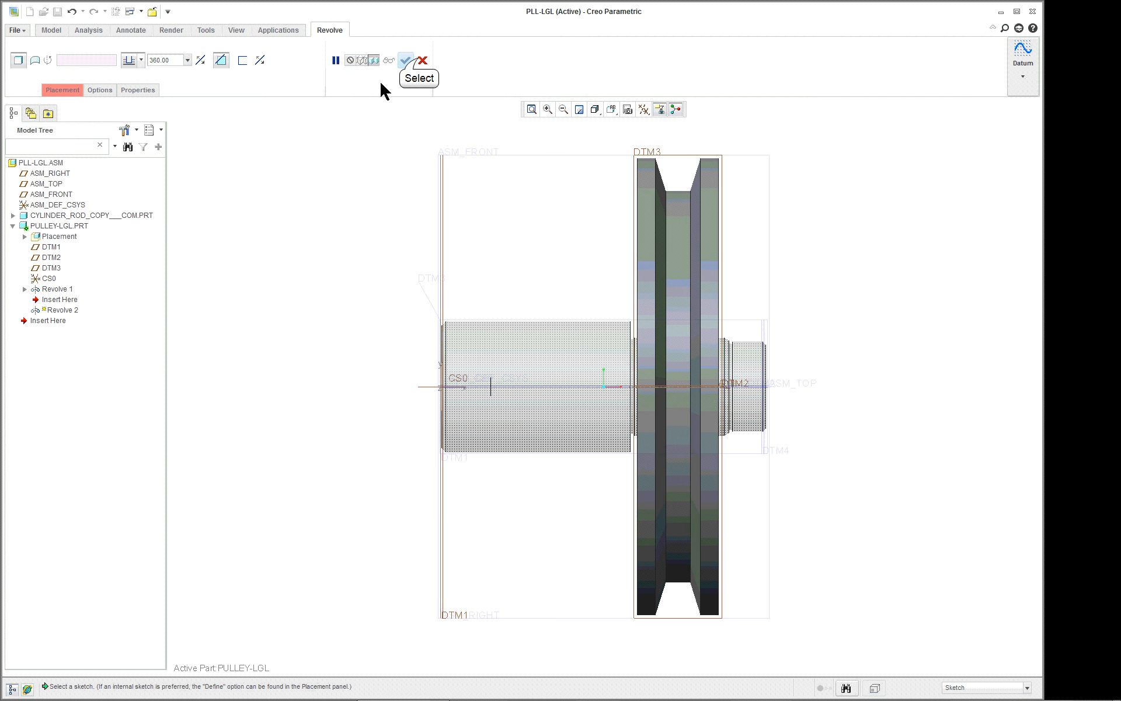
{"action": "left_click", "coordinate": [422, 60]}
{"action": "left_click", "coordinate": [544, 352]}
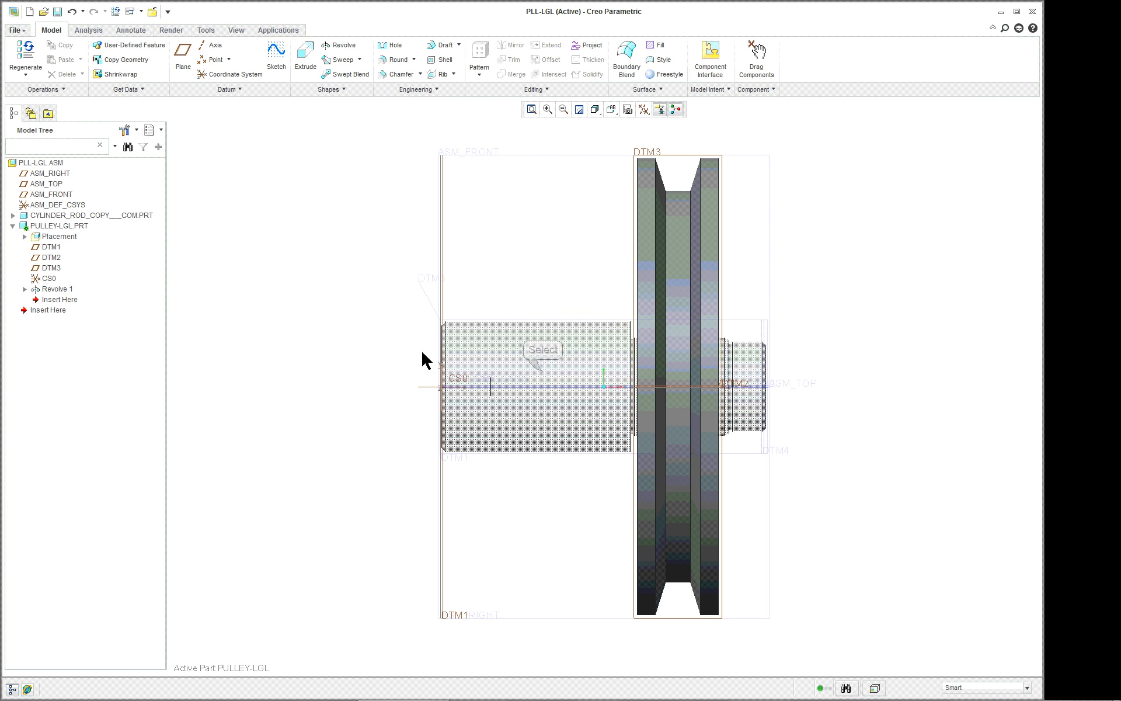
Start an Extrude feature in the pulley part and set it to remove material.
{"action": "middle_click_drag", "start_coordinate": [849, 355], "coordinate": [806, 383]}
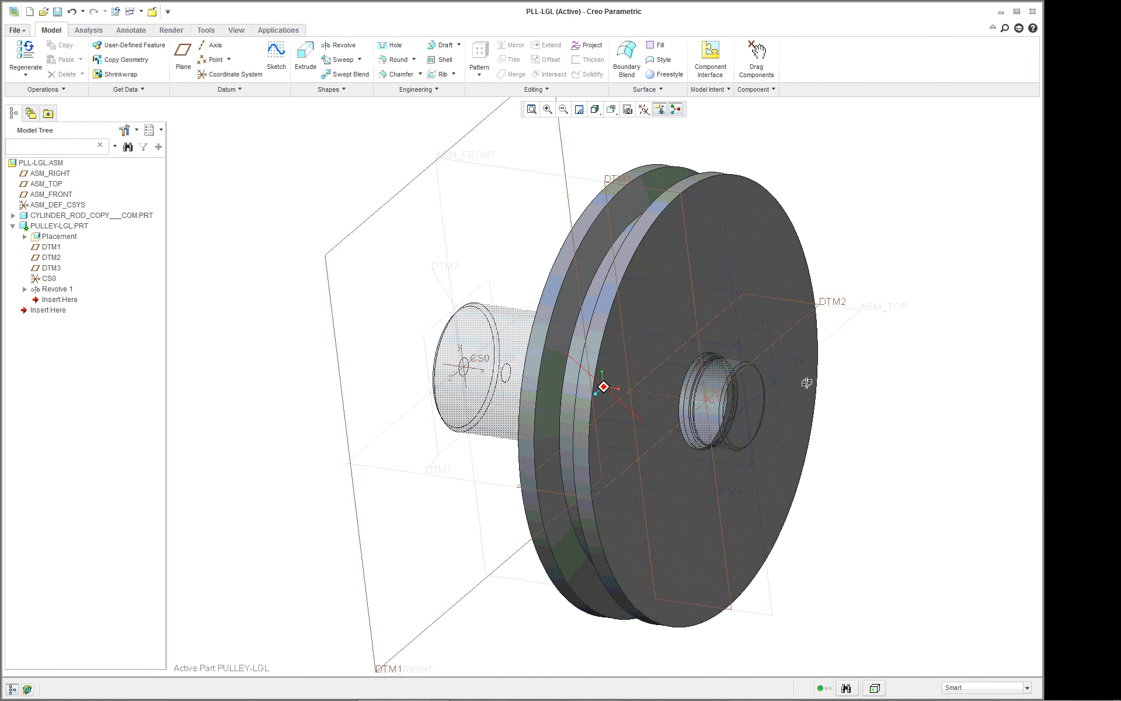
{"action": "scroll", "coordinate": [755, 270], "scroll_direction": "down", "scroll_amount": 2}
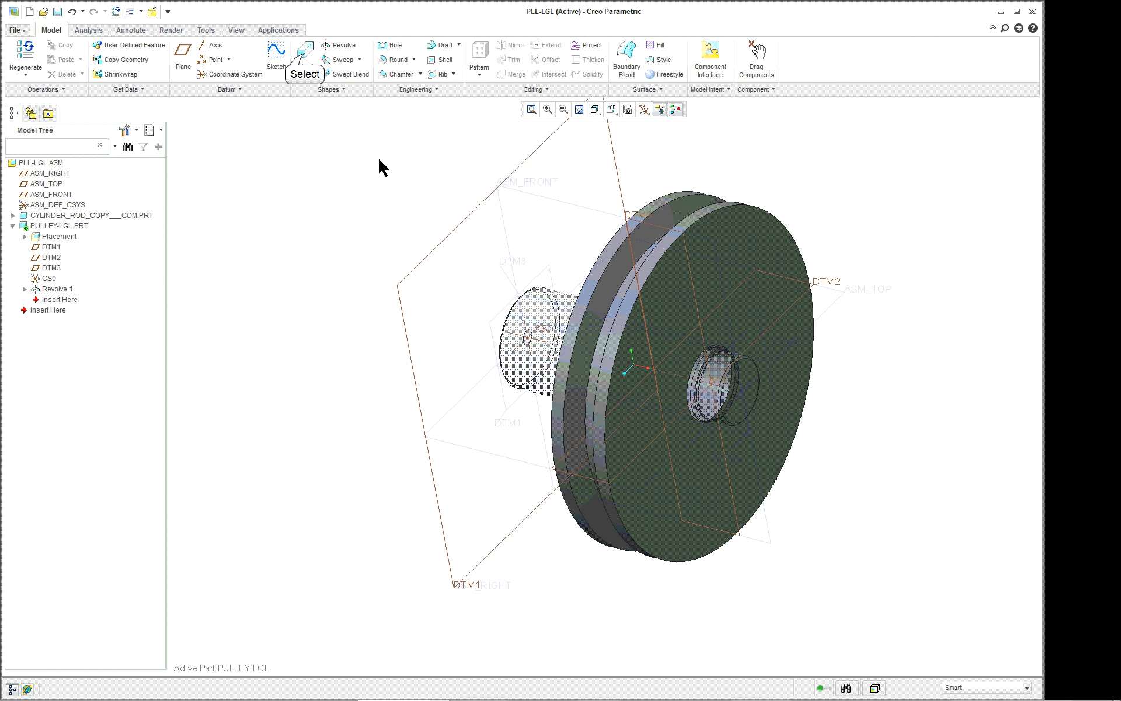
{"action": "left_click", "coordinate": [304, 56]}
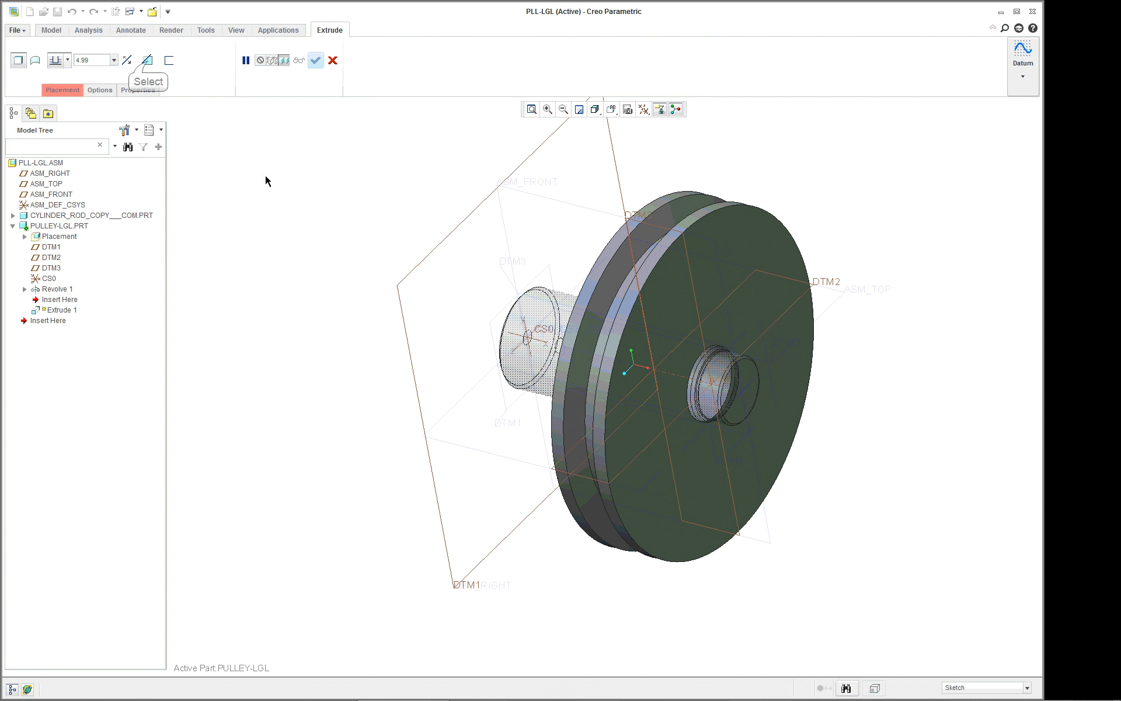
{"action": "left_click", "coordinate": [147, 62]}
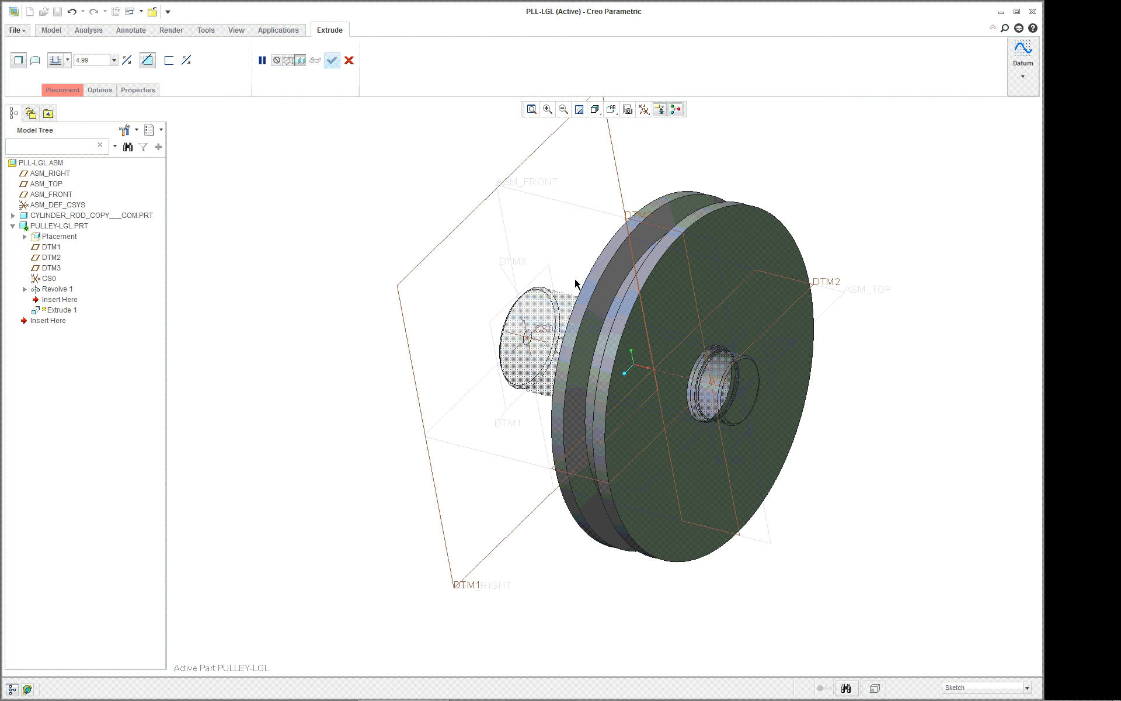
Define the cut's internal sketch on the previously used sketch plane and orient the view parallel to the screen.
{"action": "left_click", "coordinate": [69, 91]}
{"action": "left_click", "coordinate": [169, 128]}
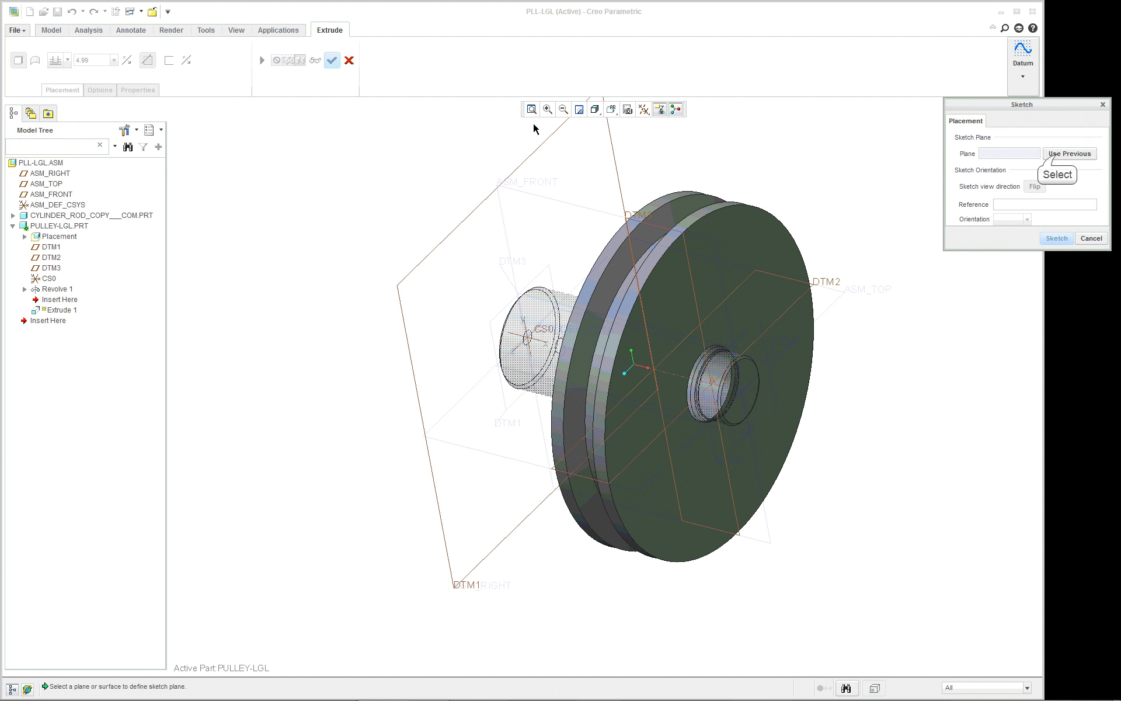
{"action": "left_click", "coordinate": [1066, 154]}
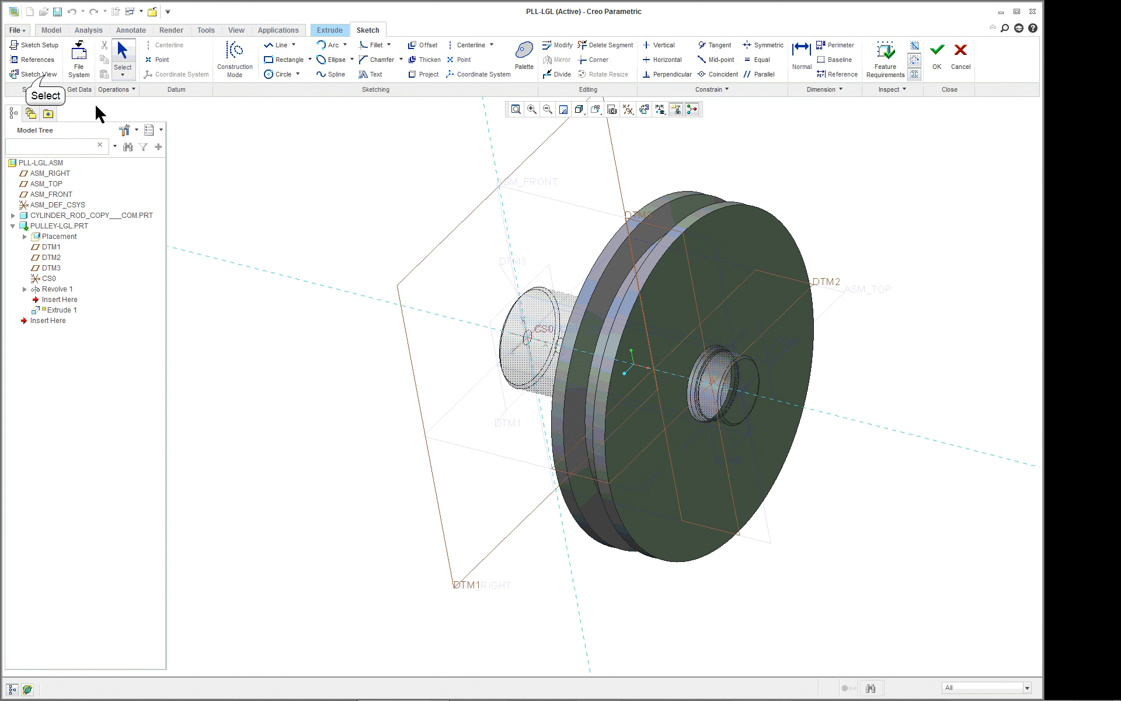
{"action": "left_click", "coordinate": [45, 75]}
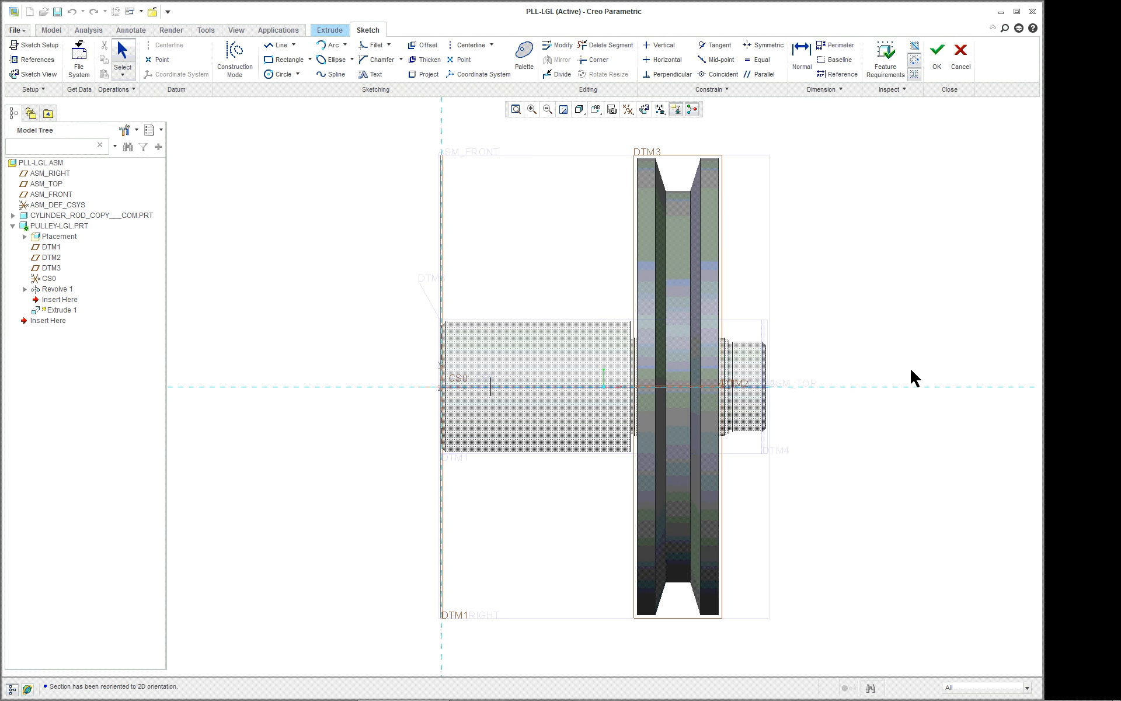
Display the model in Hidden Line style to reveal the half-round key slot in the rod.
{"action": "scroll", "coordinate": [894, 374], "scroll_direction": "down", "scroll_amount": 3}
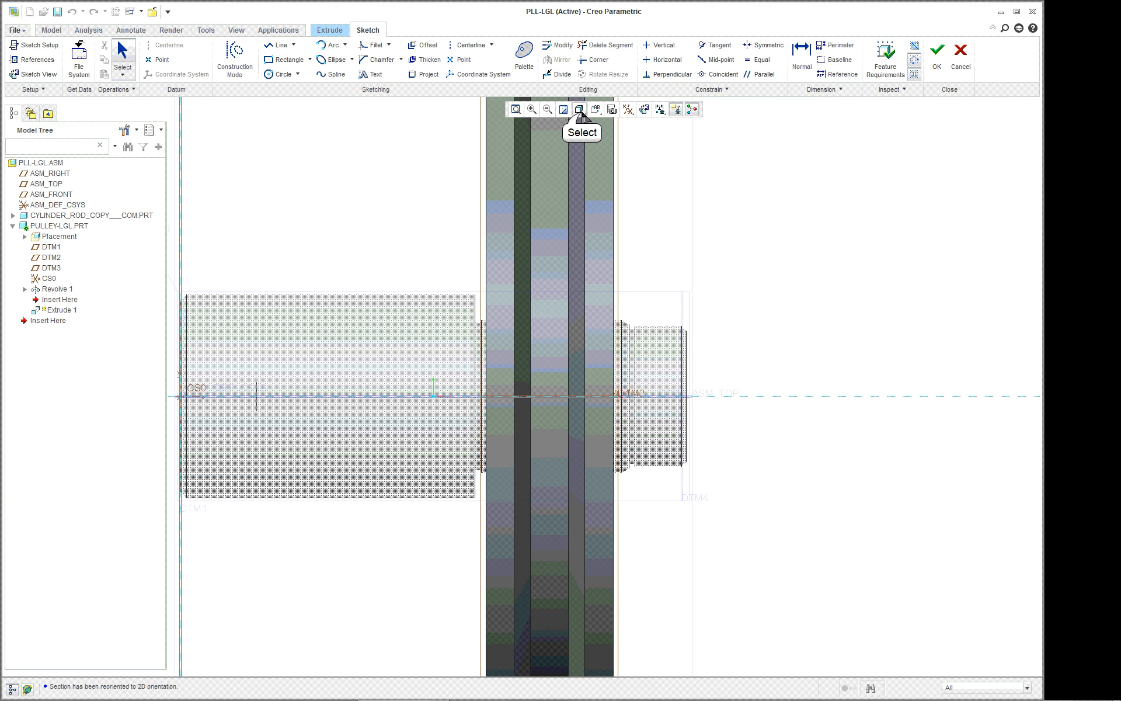
{"action": "left_click", "coordinate": [580, 110]}
{"action": "left_click", "coordinate": [601, 180]}
Open the sketch references and turn off the display of all axes, points, coordinate systems and planes.
{"action": "right_click", "coordinate": [786, 300]}
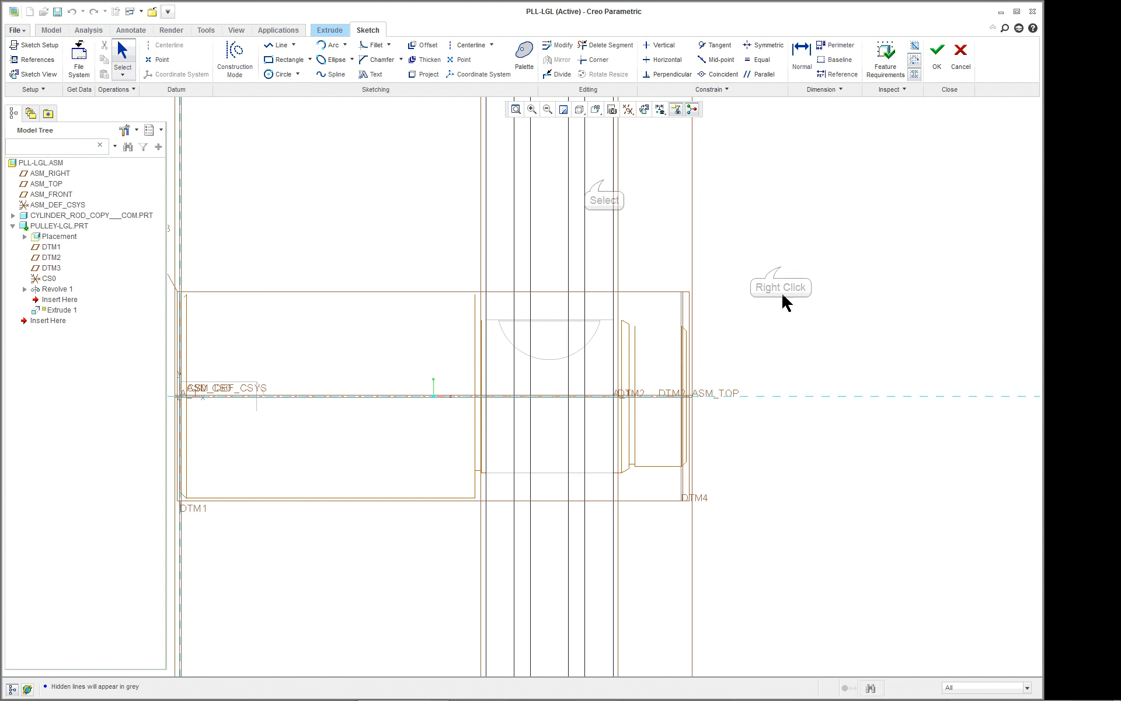
{"action": "right_click", "coordinate": [781, 270]}
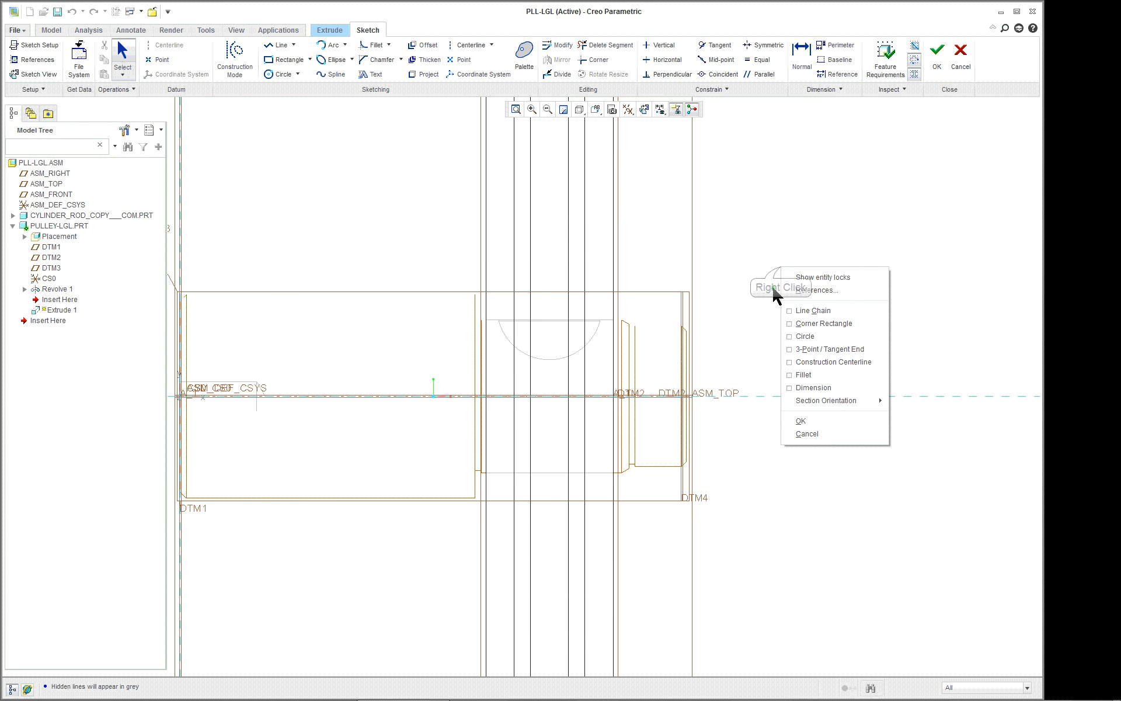
{"action": "left_click", "coordinate": [817, 291]}
{"action": "scroll", "coordinate": [721, 345], "scroll_direction": "down", "scroll_amount": 2}
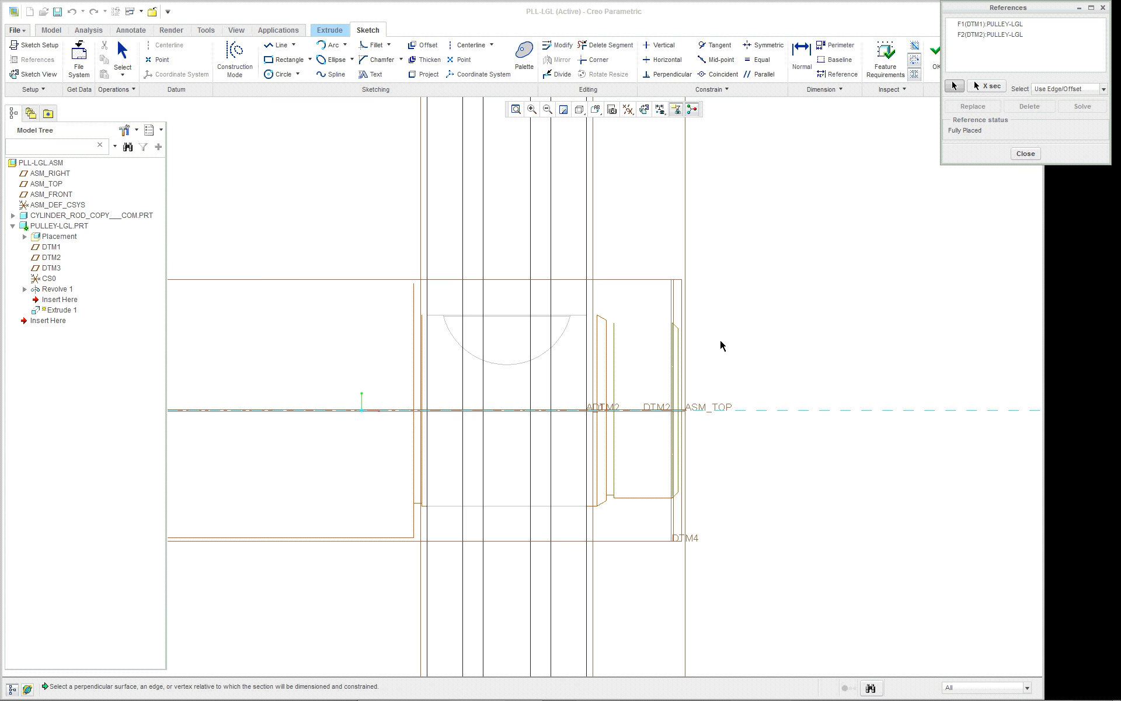
{"action": "scroll", "coordinate": [708, 346], "scroll_direction": "down", "scroll_amount": 1}
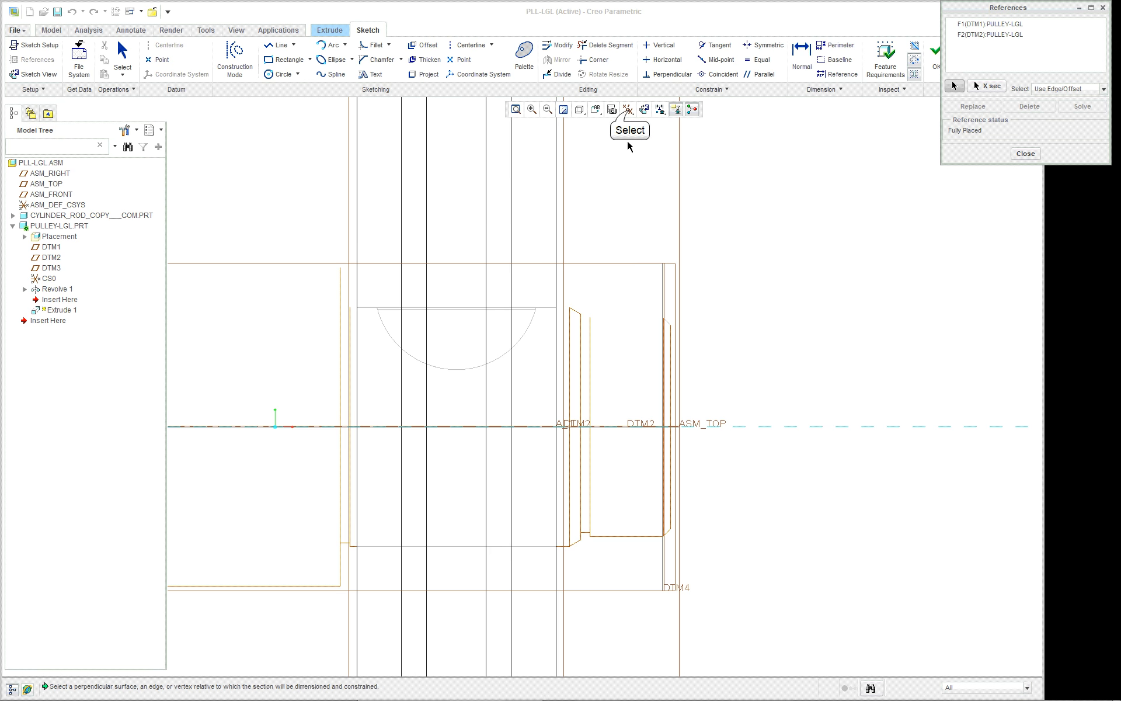
{"action": "left_click", "coordinate": [628, 109]}
{"action": "left_click", "coordinate": [632, 129]}
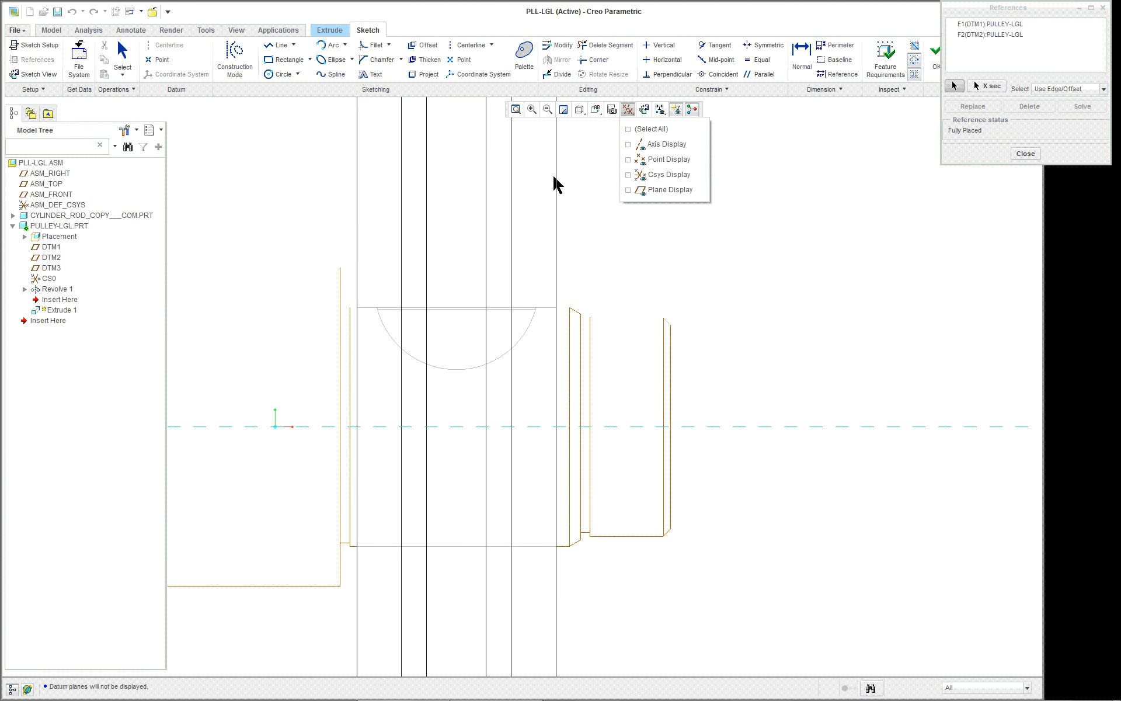
{"action": "left_click", "coordinate": [657, 224]}
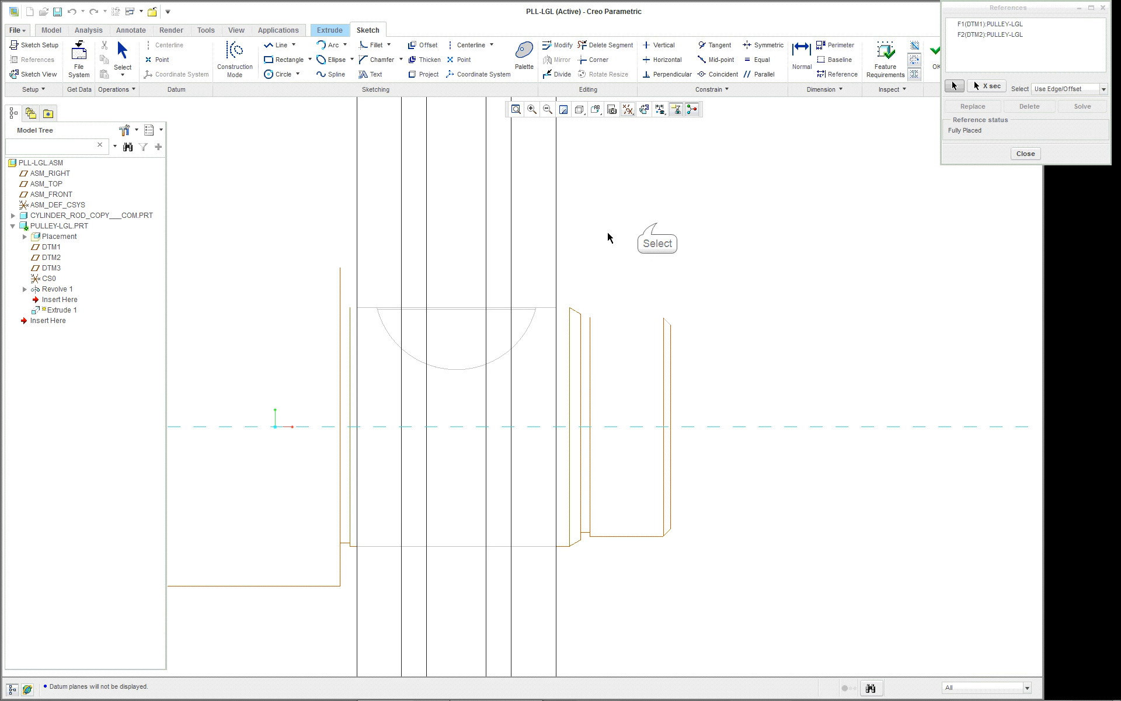
Add the pulley's two outer side faces as sketch references and close the references.
{"action": "left_click", "coordinate": [556, 233]}
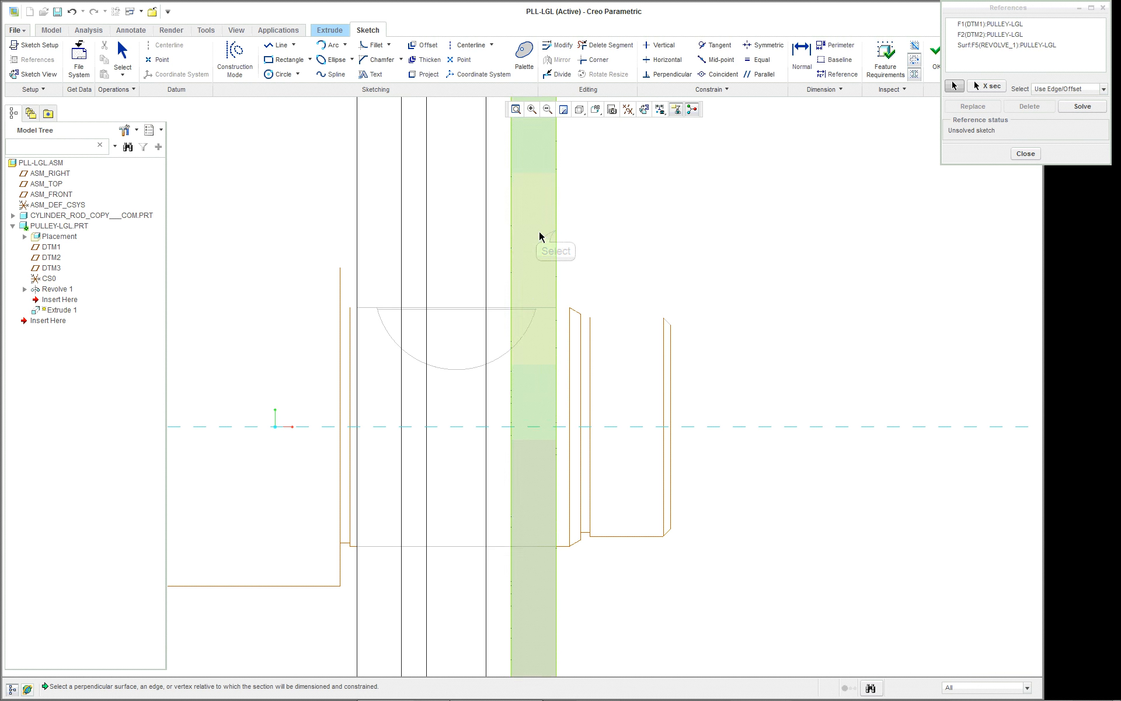
{"action": "left_click", "coordinate": [356, 227]}
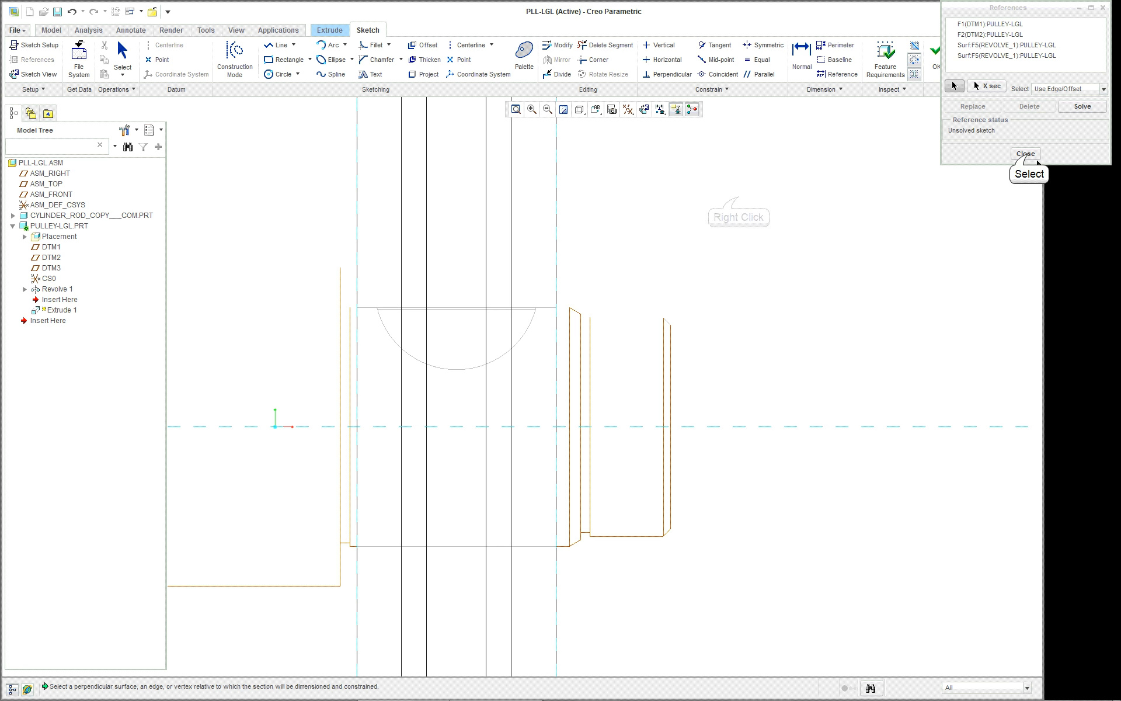
{"action": "left_click", "coordinate": [1028, 154]}
Sketch a horizontal line above the rod's key slot, spanning between the two pulley side-face references.
{"action": "right_click", "coordinate": [739, 202]}
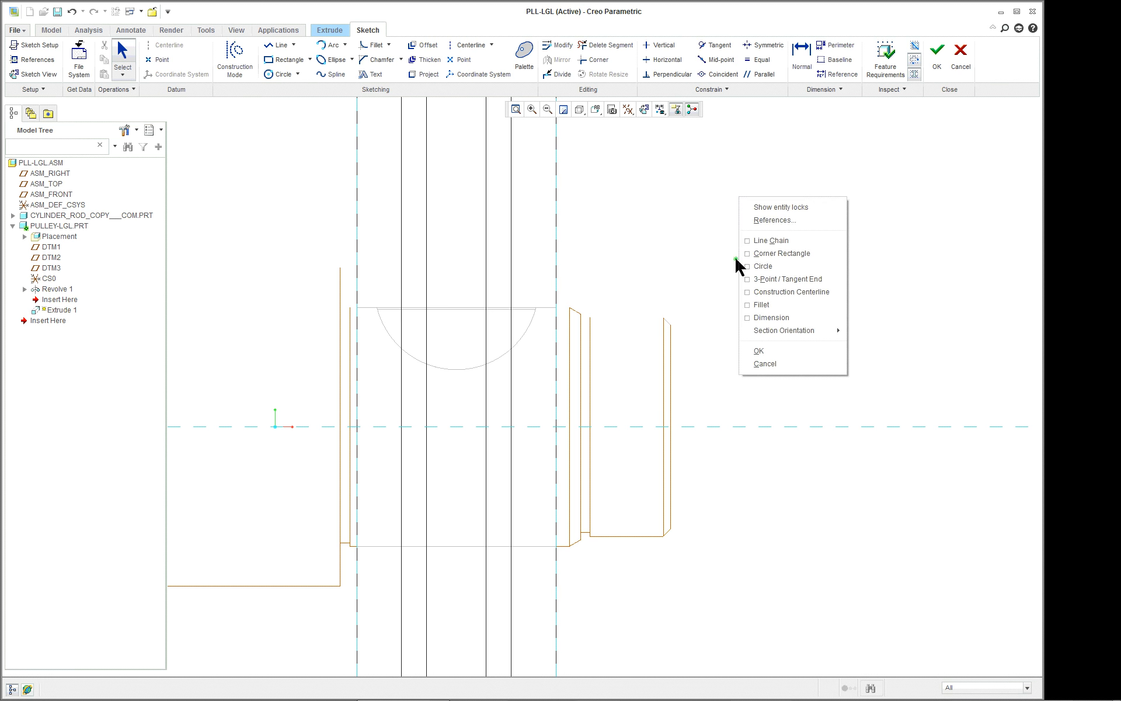
{"action": "left_click", "coordinate": [763, 241]}
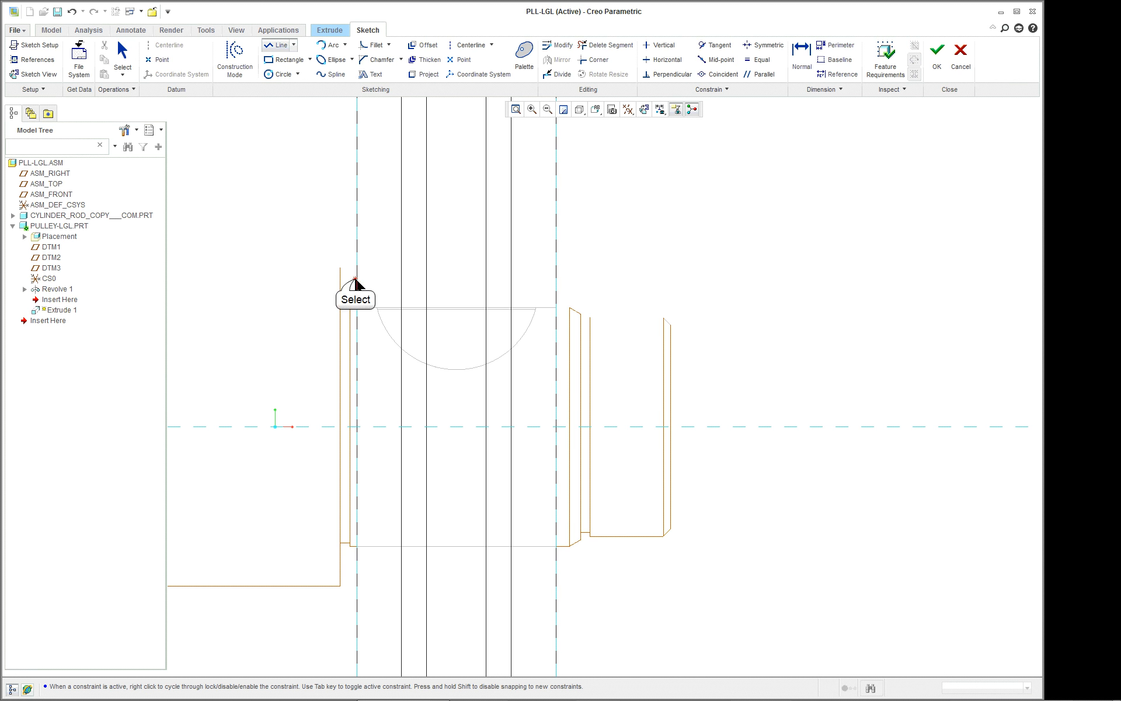
{"action": "left_click", "coordinate": [357, 279]}
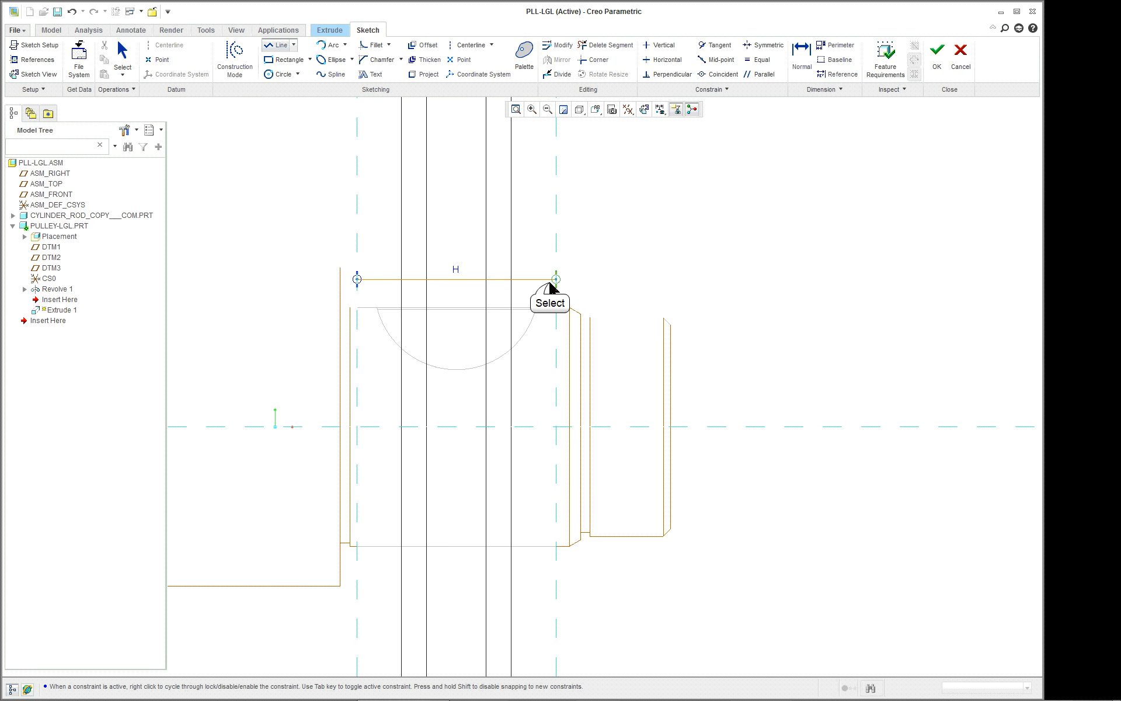
{"action": "left_click", "coordinate": [556, 279]}
{"action": "middle_click", "coordinate": [745, 261]}
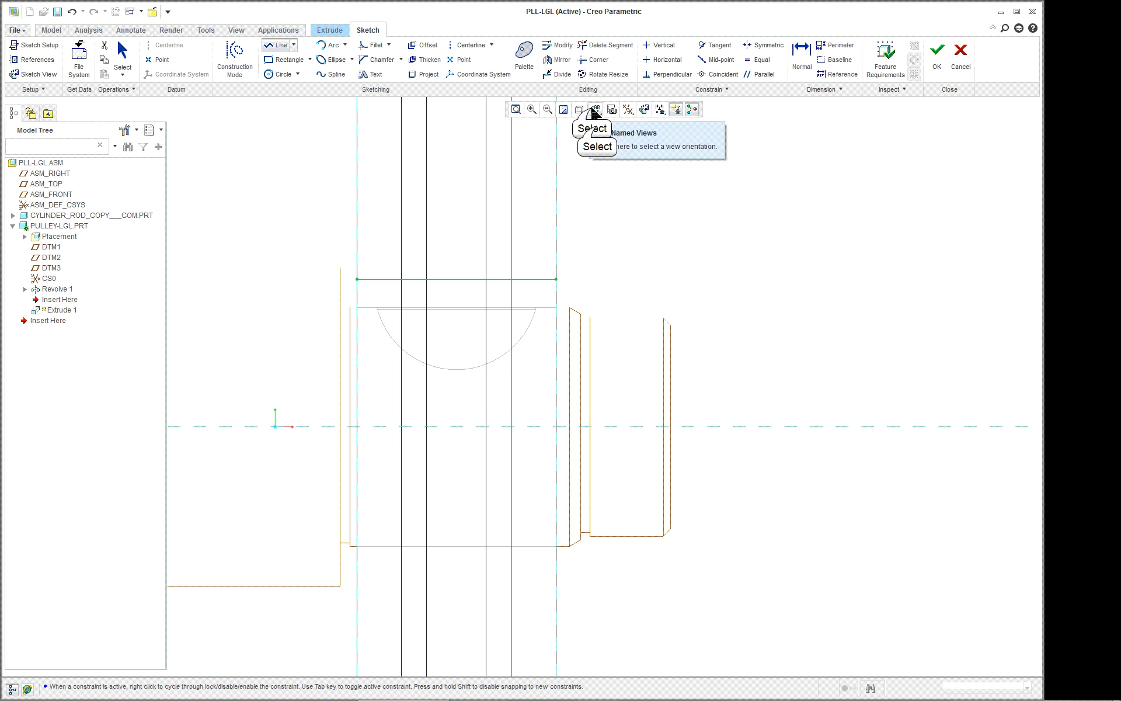
Return to the standard orientation with Shading With Edges display and finish the cut's sketch.
{"action": "left_click", "coordinate": [596, 109]}
{"action": "left_click", "coordinate": [591, 126]}
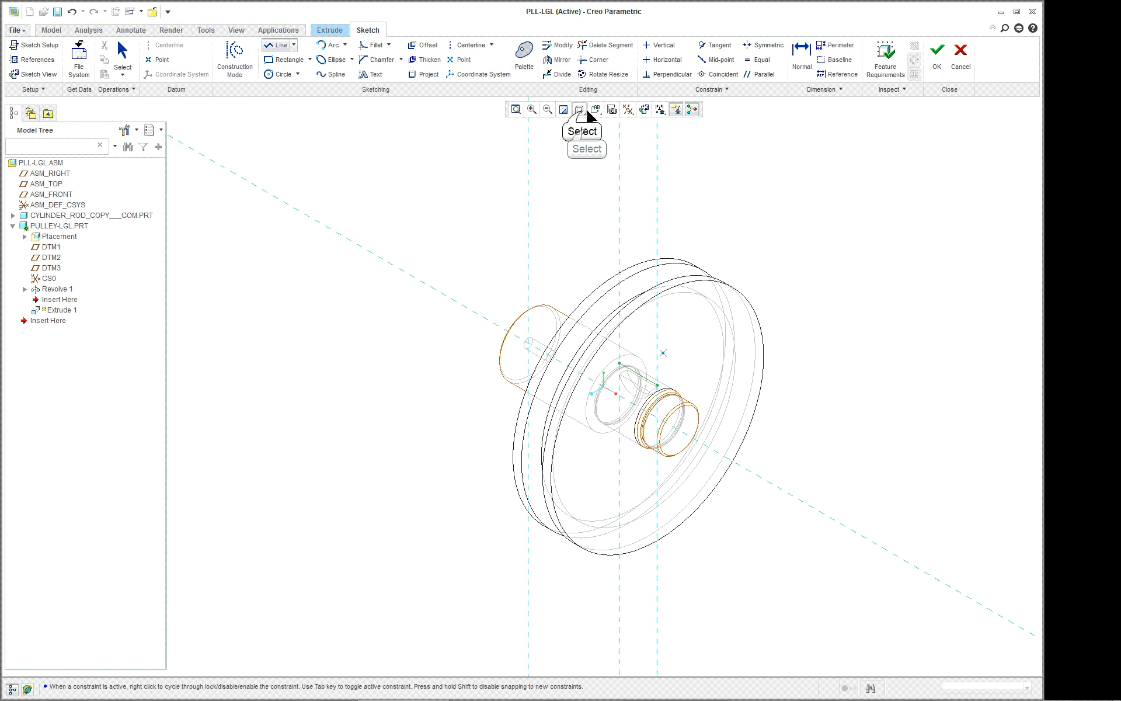
{"action": "left_click", "coordinate": [581, 110]}
{"action": "left_click", "coordinate": [587, 127]}
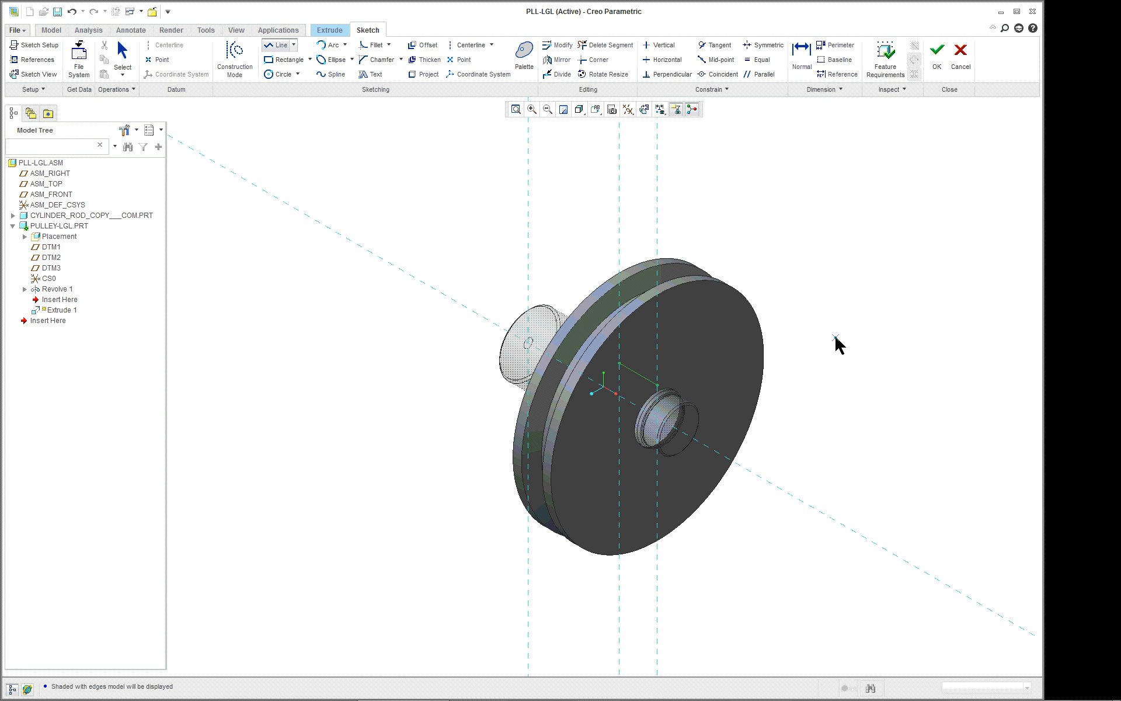
{"action": "scroll", "coordinate": [836, 343], "scroll_direction": "down", "scroll_amount": 2}
{"action": "left_click", "coordinate": [937, 50]}
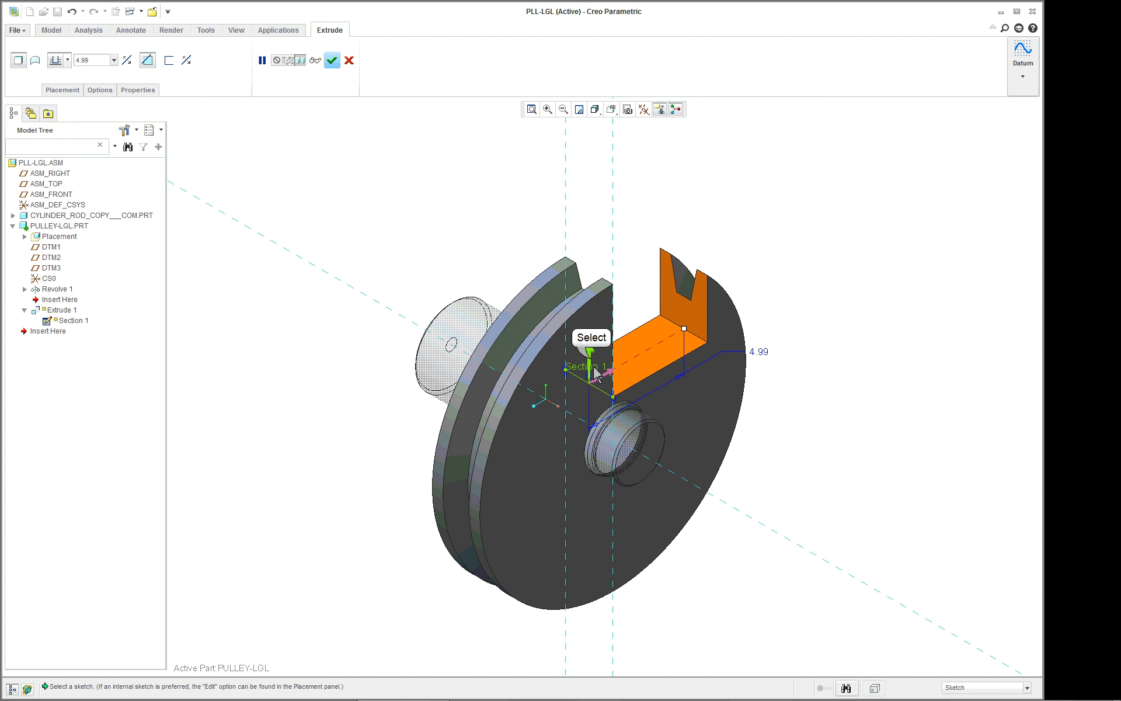
Flip the cut's material side so that it points toward the pulley's axis.
{"action": "left_click", "coordinate": [593, 363]}
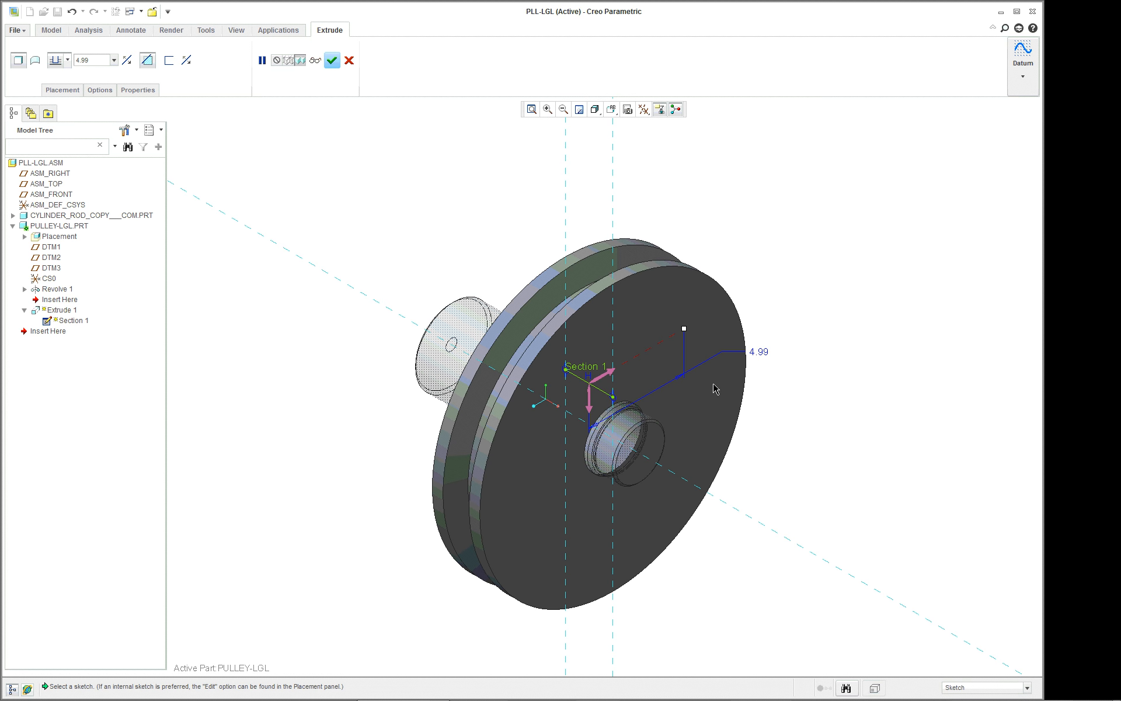
{"action": "right_click", "coordinate": [683, 329]}
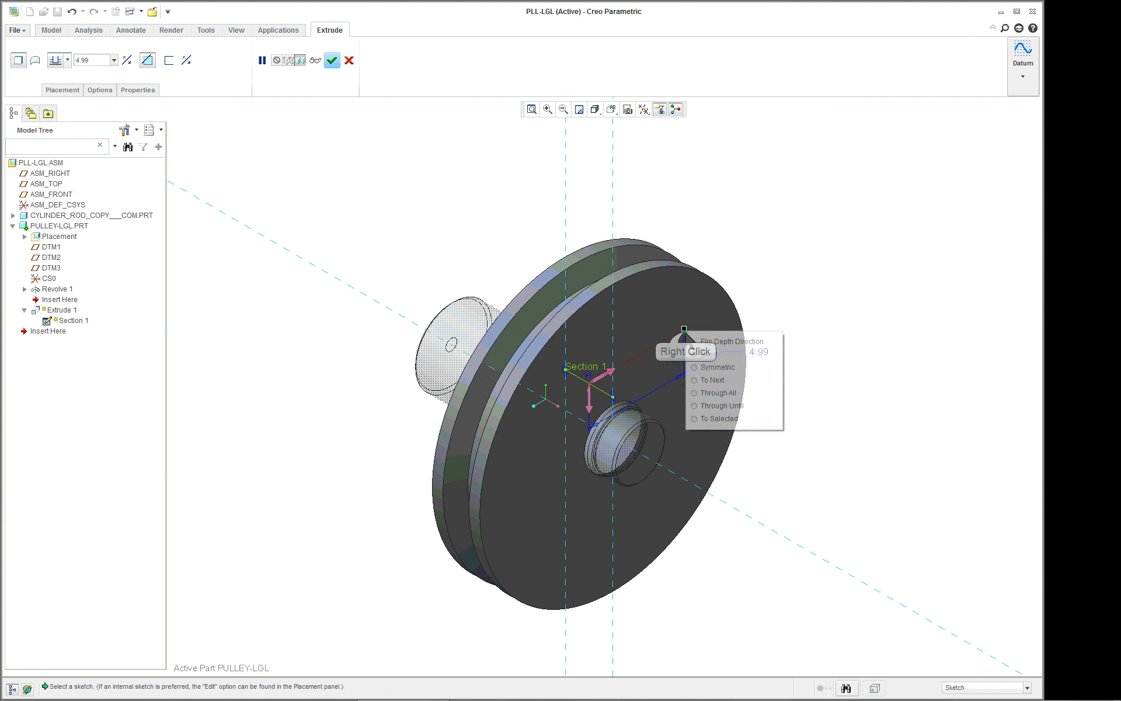
{"action": "left_click", "coordinate": [860, 430]}
In Hidden Line display, set the cut's side 1 depth to To Selected, using the far flat face of the rod's key slot.
{"action": "left_click", "coordinate": [596, 109]}
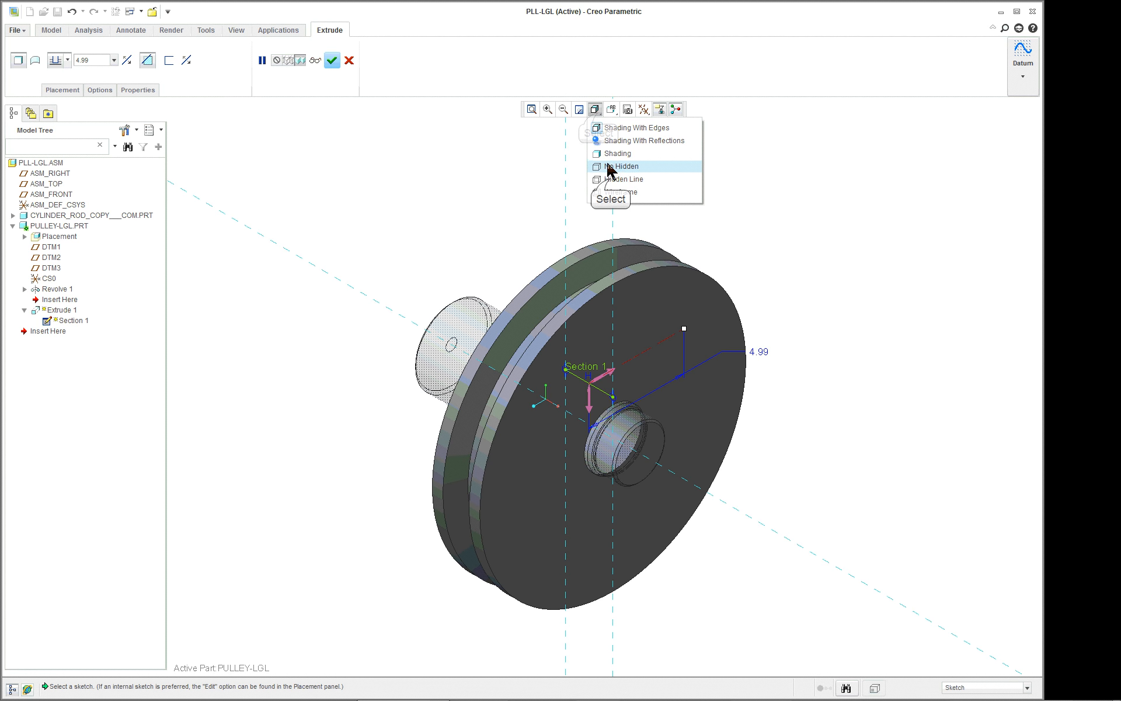
{"action": "left_click", "coordinate": [610, 180]}
{"action": "scroll", "coordinate": [614, 472], "scroll_direction": "down", "scroll_amount": 2}
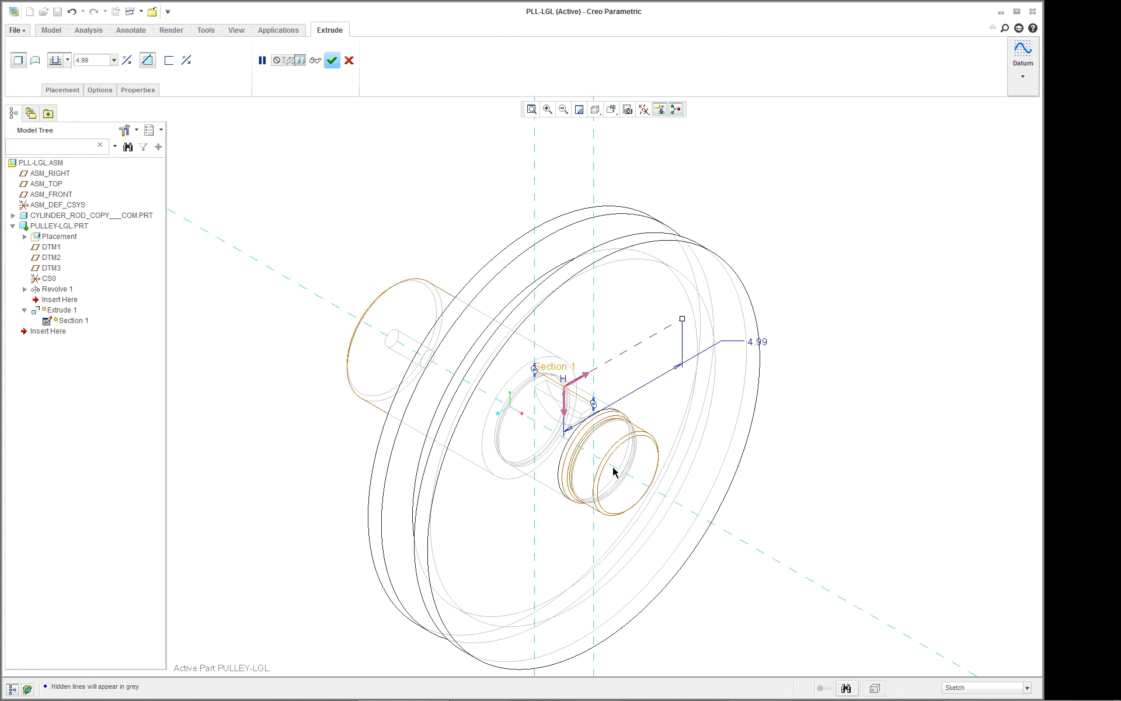
{"action": "scroll", "coordinate": [614, 472], "scroll_direction": "down", "scroll_amount": 2}
{"action": "right_click", "coordinate": [705, 288]}
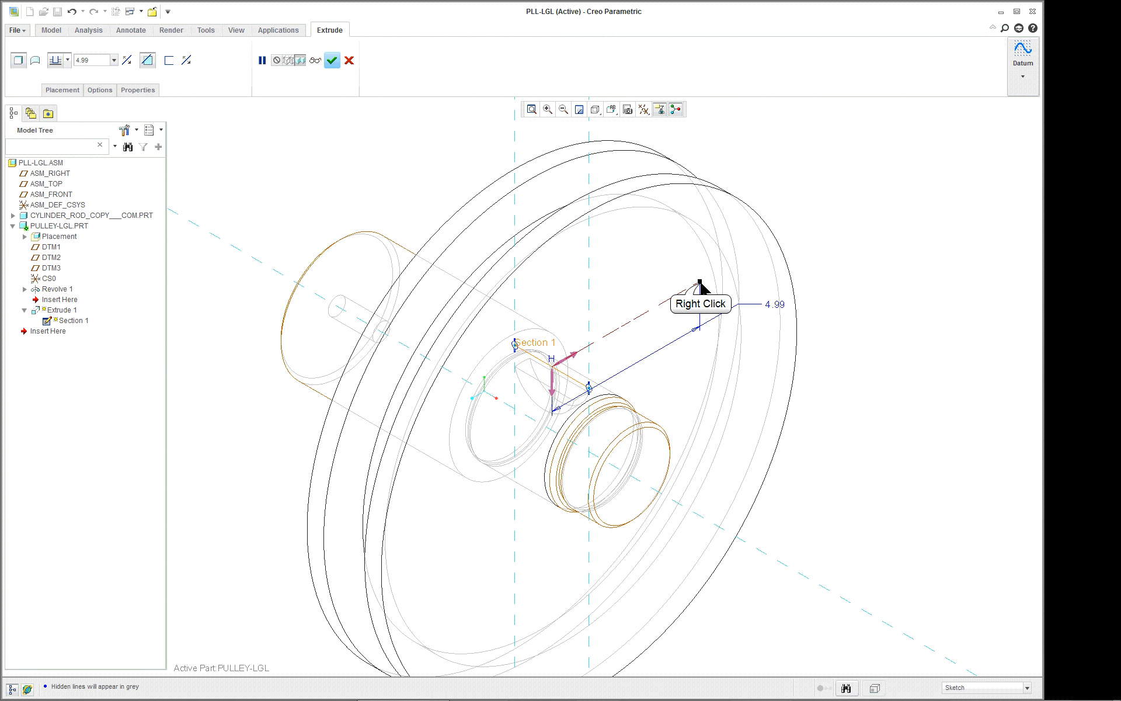
{"action": "left_click", "coordinate": [720, 371]}
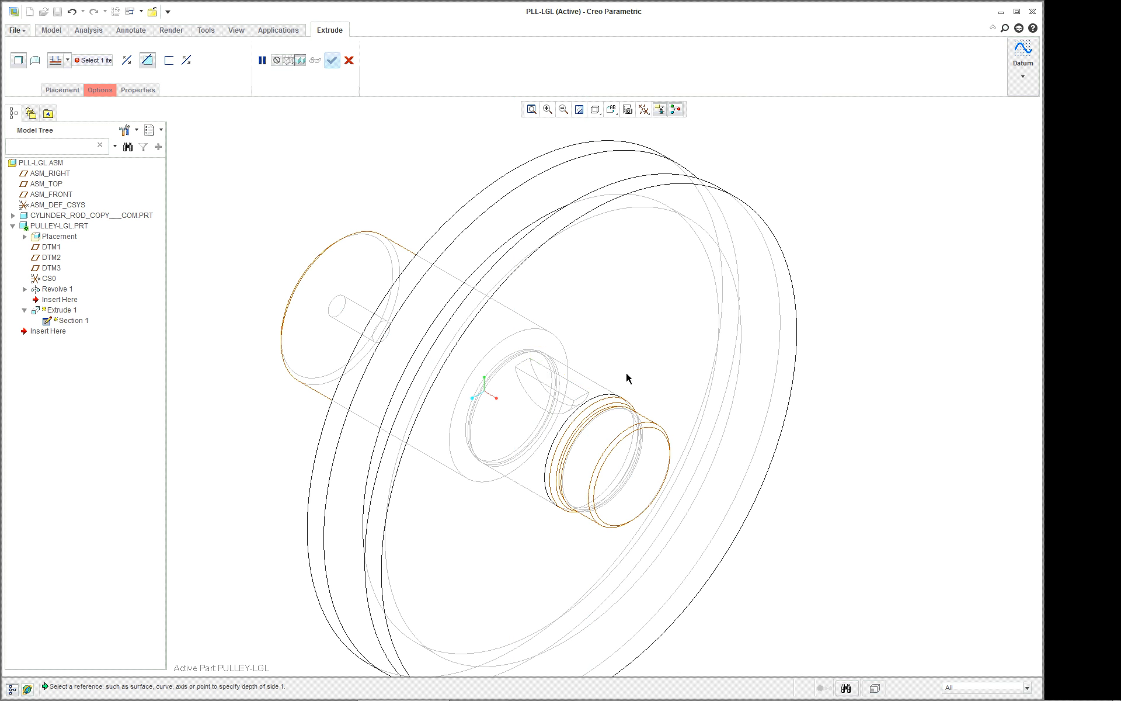
{"action": "right_click", "coordinate": [573, 391]}
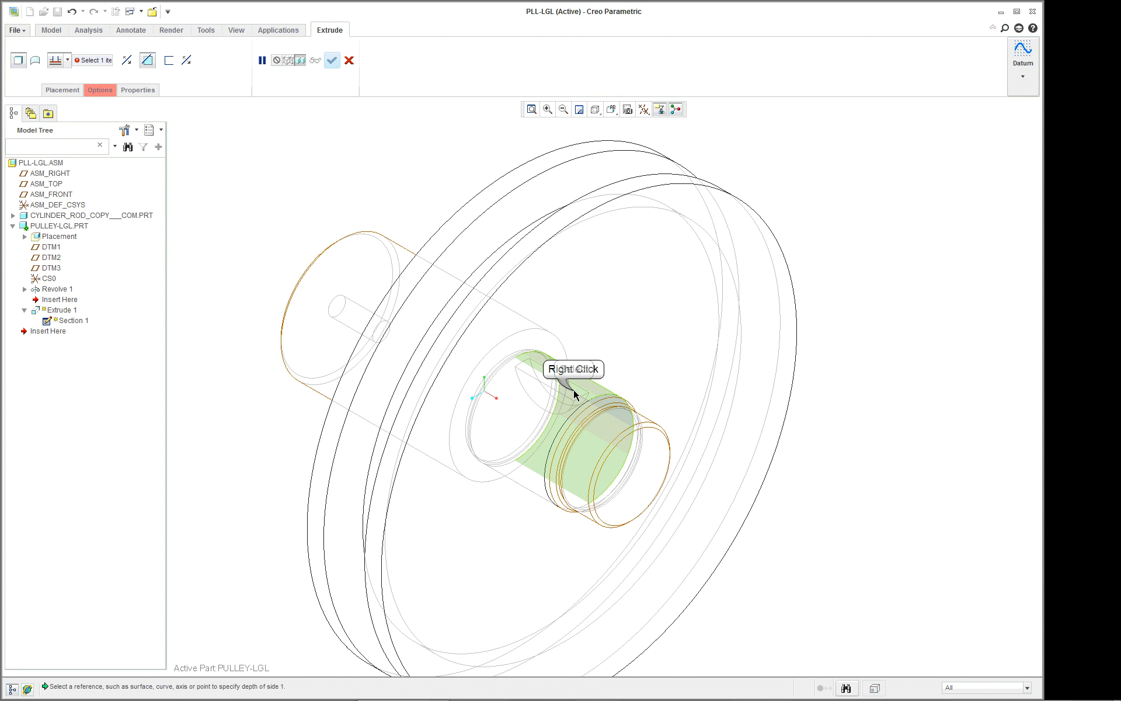
{"action": "left_click", "coordinate": [574, 394]}
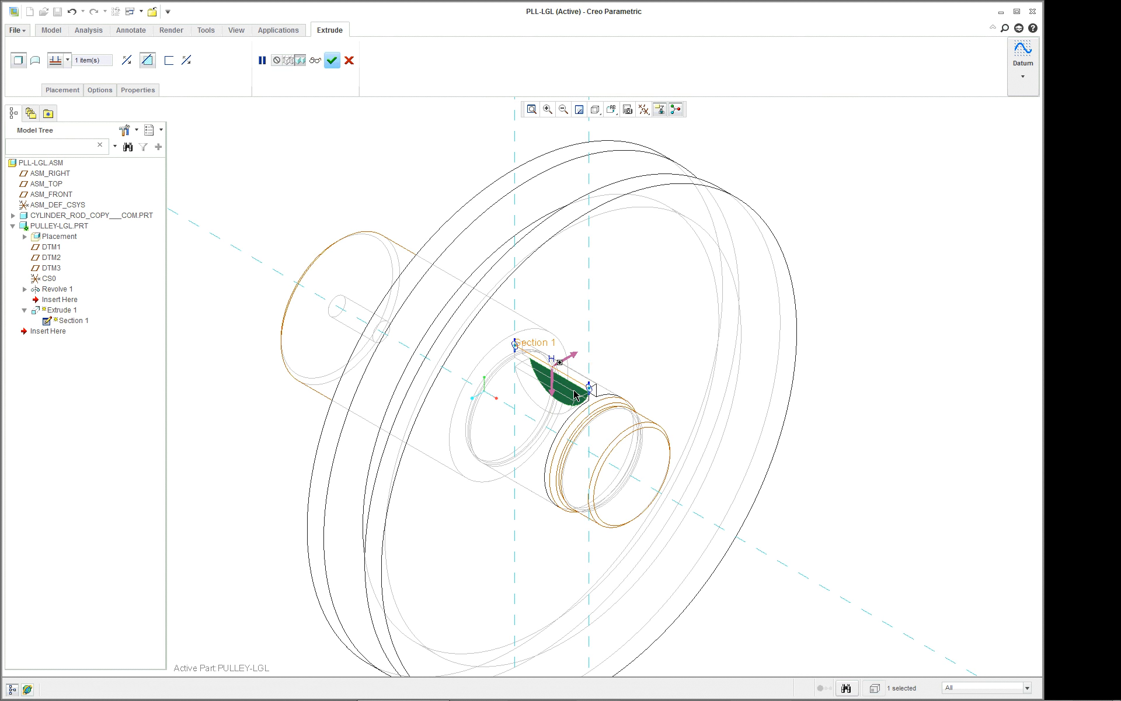
Set the cut's side 2 depth to To Selected, using the opposite flat face of the rod's key slot.
{"action": "left_click", "coordinate": [100, 89]}
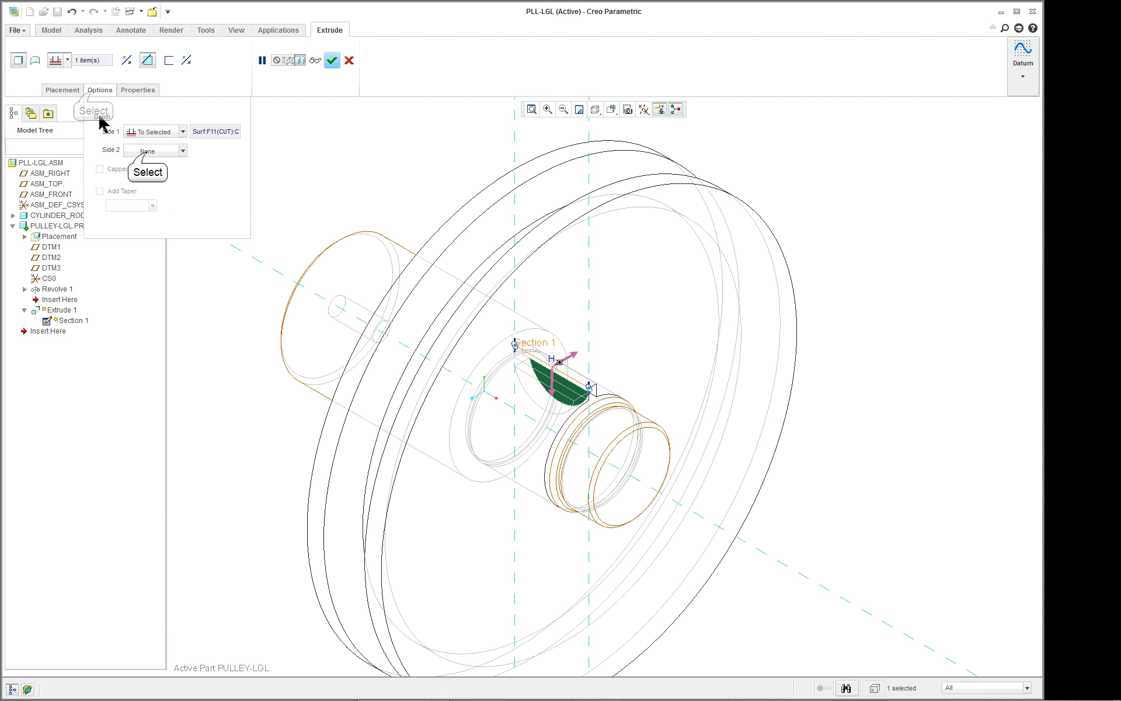
{"action": "left_click", "coordinate": [146, 151]}
{"action": "left_click", "coordinate": [170, 197]}
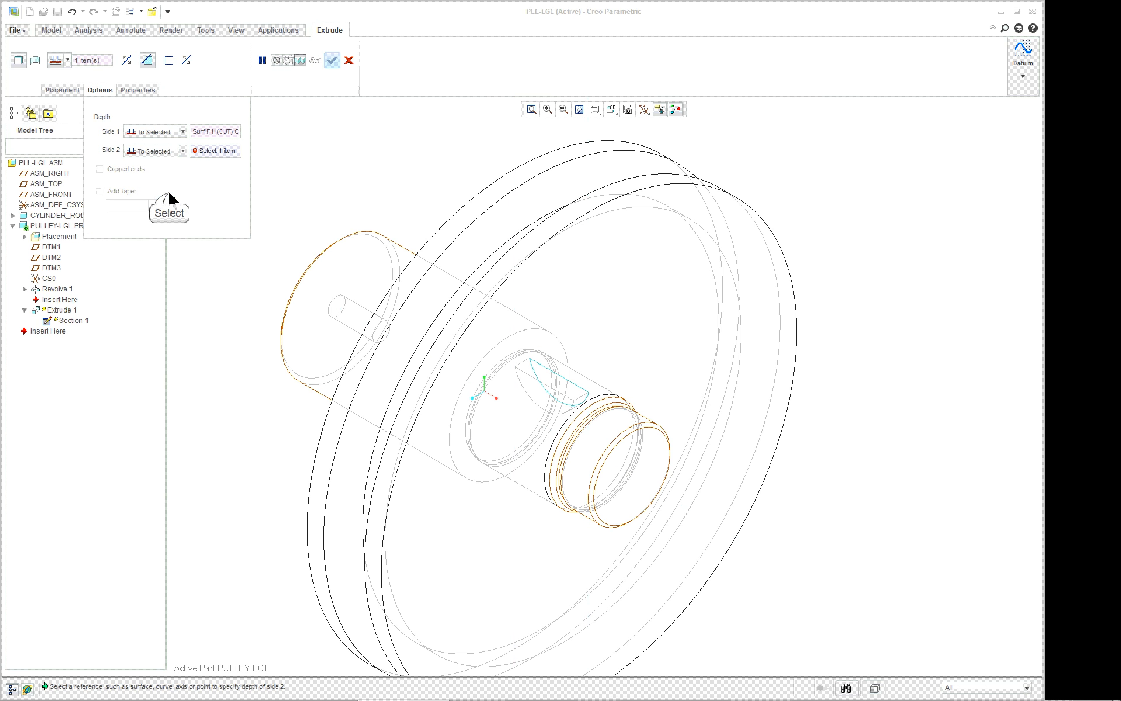
{"action": "scroll", "coordinate": [617, 428], "scroll_direction": "up", "scroll_amount": 3}
{"action": "scroll", "coordinate": [617, 428], "scroll_direction": "up", "scroll_amount": 2}
{"action": "right_click", "coordinate": [369, 353]}
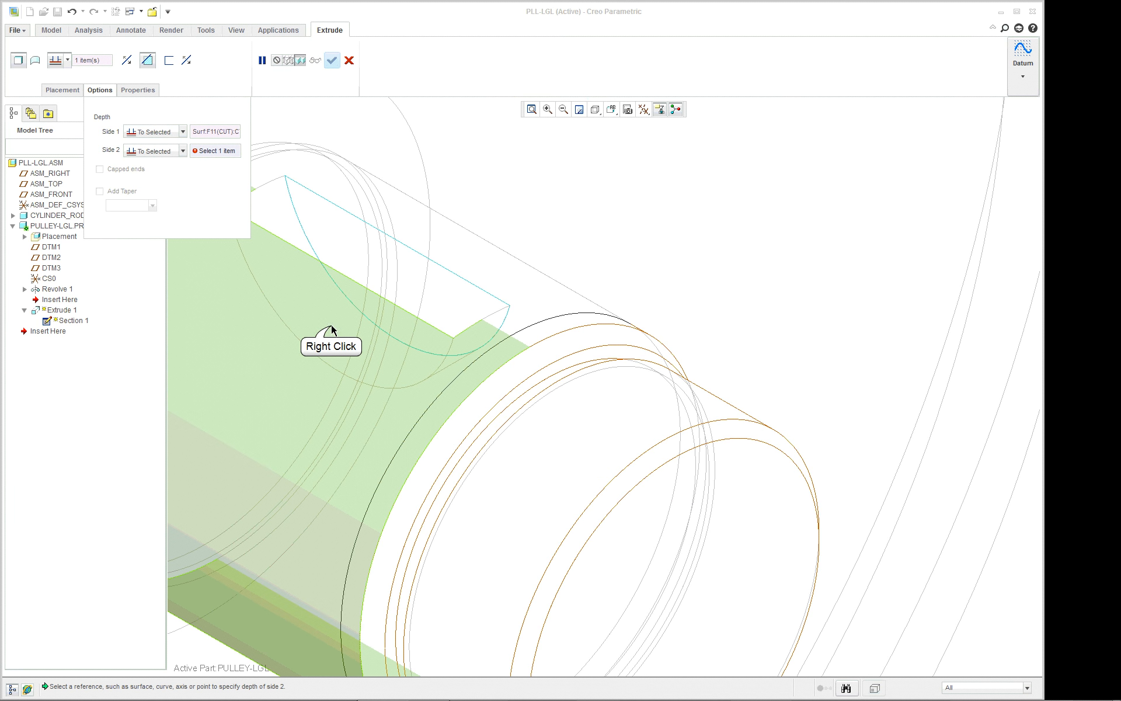
{"action": "left_click", "coordinate": [332, 330]}
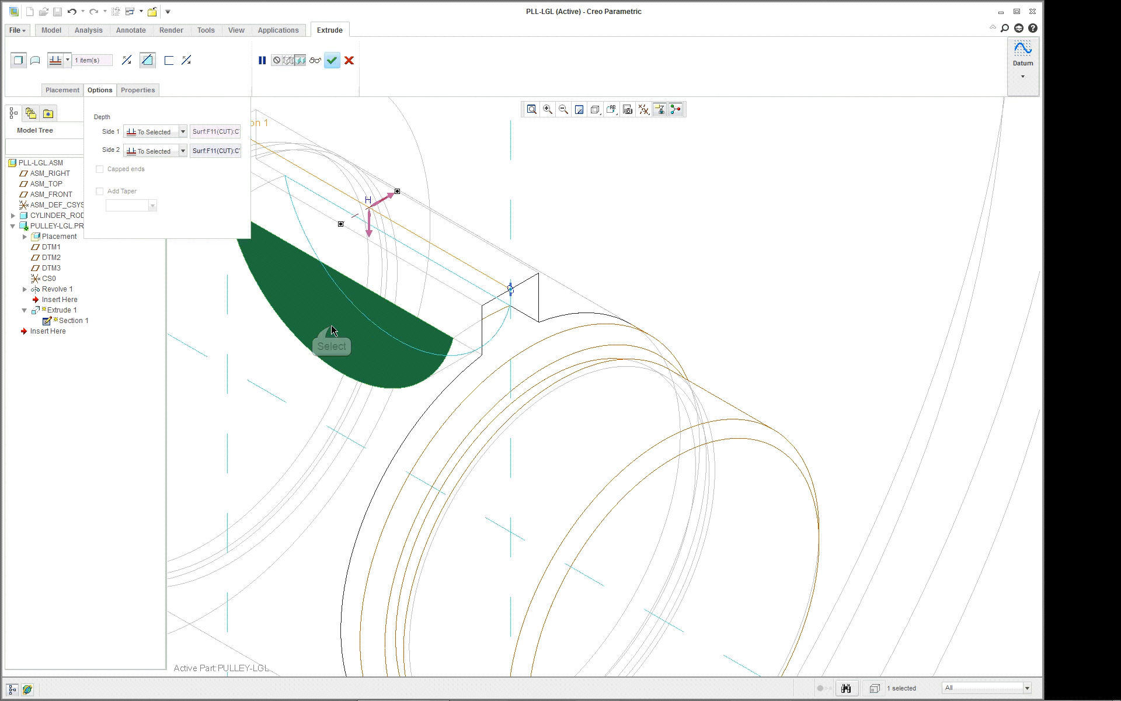
Restore the Shading With Edges display and complete the extruded cut.
{"action": "scroll", "coordinate": [339, 335], "scroll_direction": "down", "scroll_amount": 3}
{"action": "left_click", "coordinate": [608, 112]}
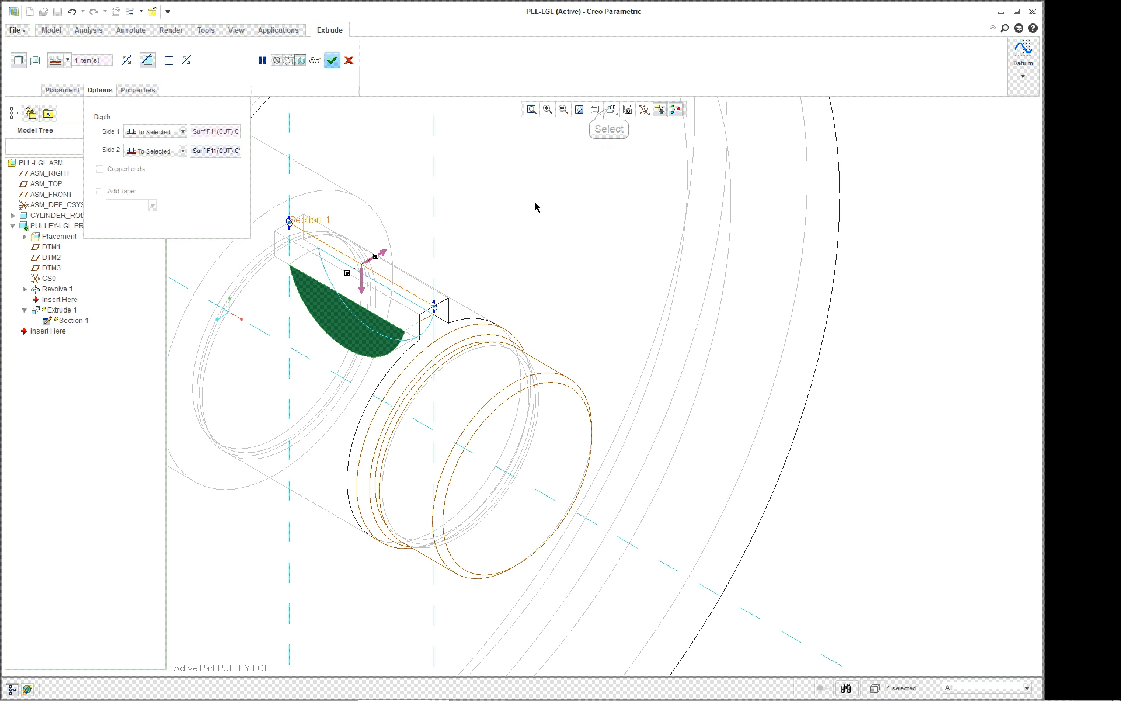
{"action": "left_click", "coordinate": [595, 110]}
{"action": "left_click", "coordinate": [601, 127]}
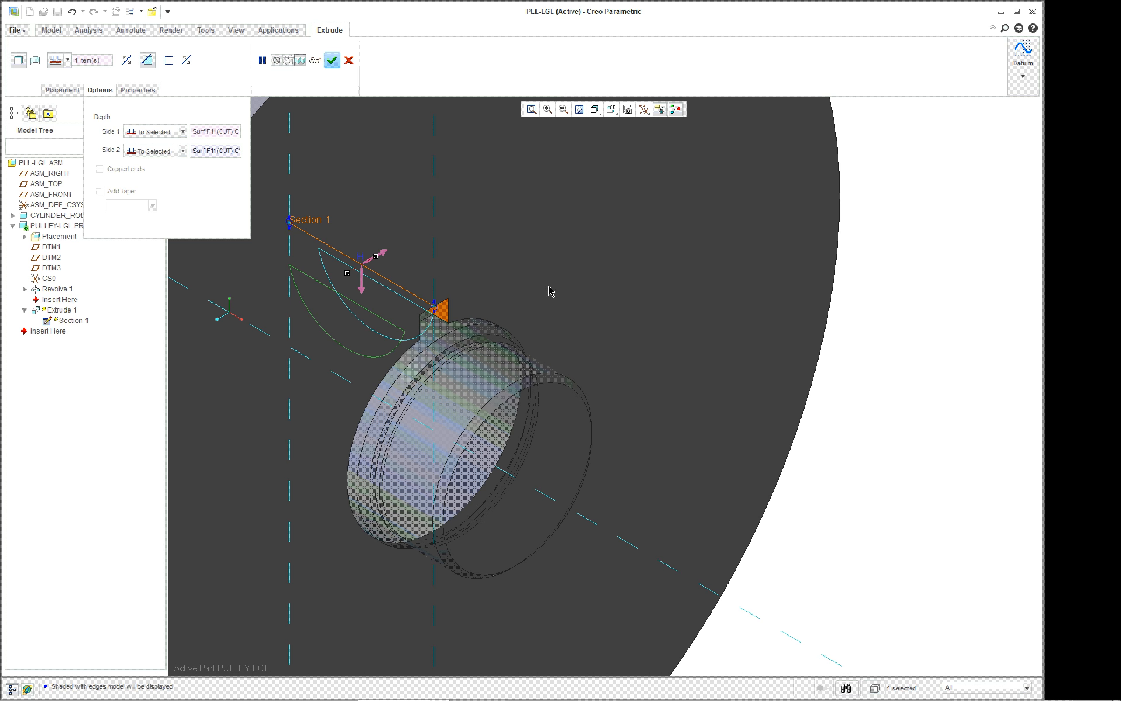
{"action": "scroll", "coordinate": [546, 297], "scroll_direction": "up", "scroll_amount": 1}
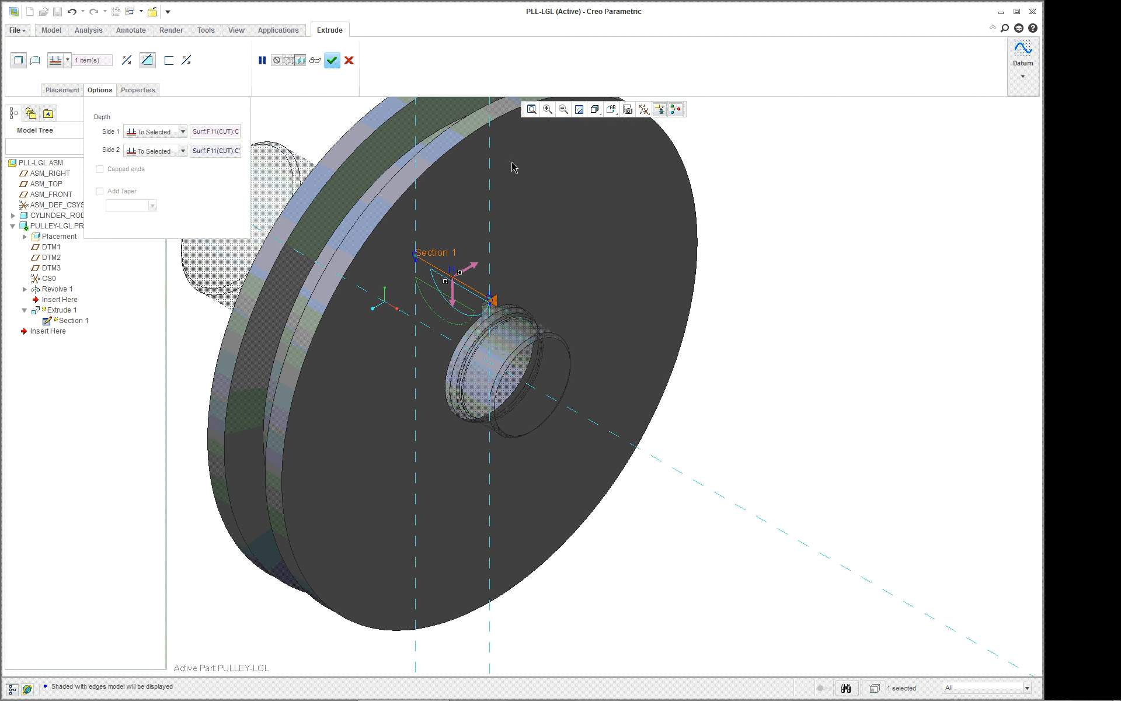
{"action": "left_click", "coordinate": [333, 62]}
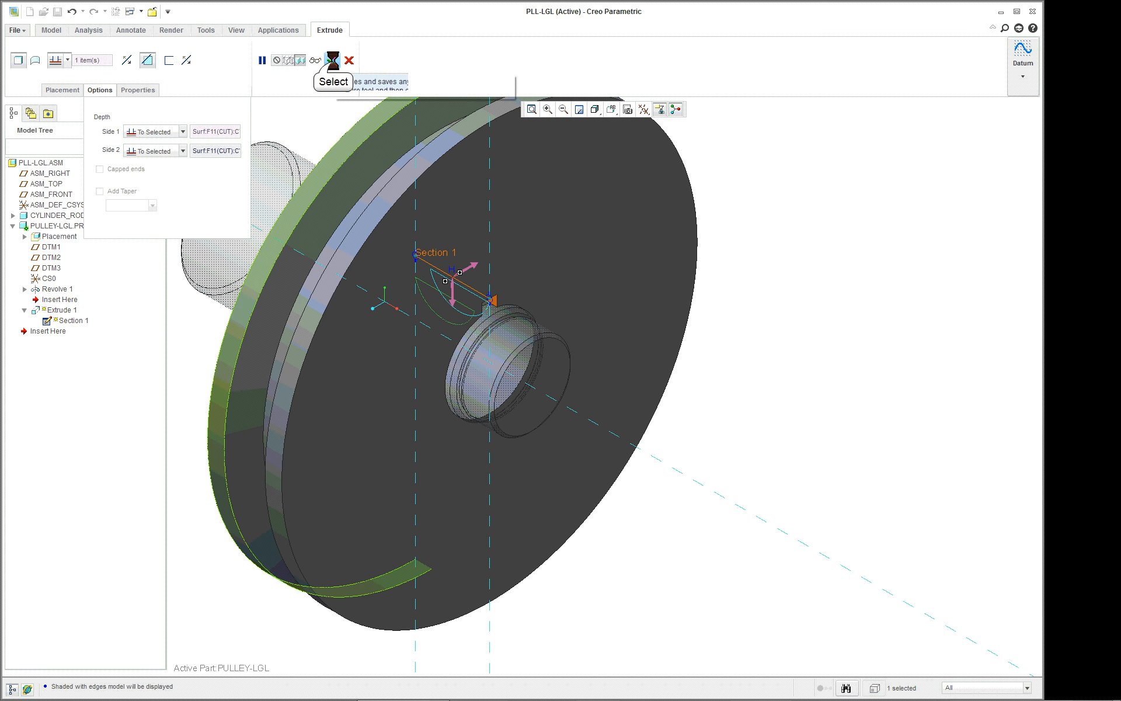
Turn on the display of all datum axes, points, coordinate systems and planes, and return the model to its standard orientation.
{"action": "left_click", "coordinate": [806, 308]}
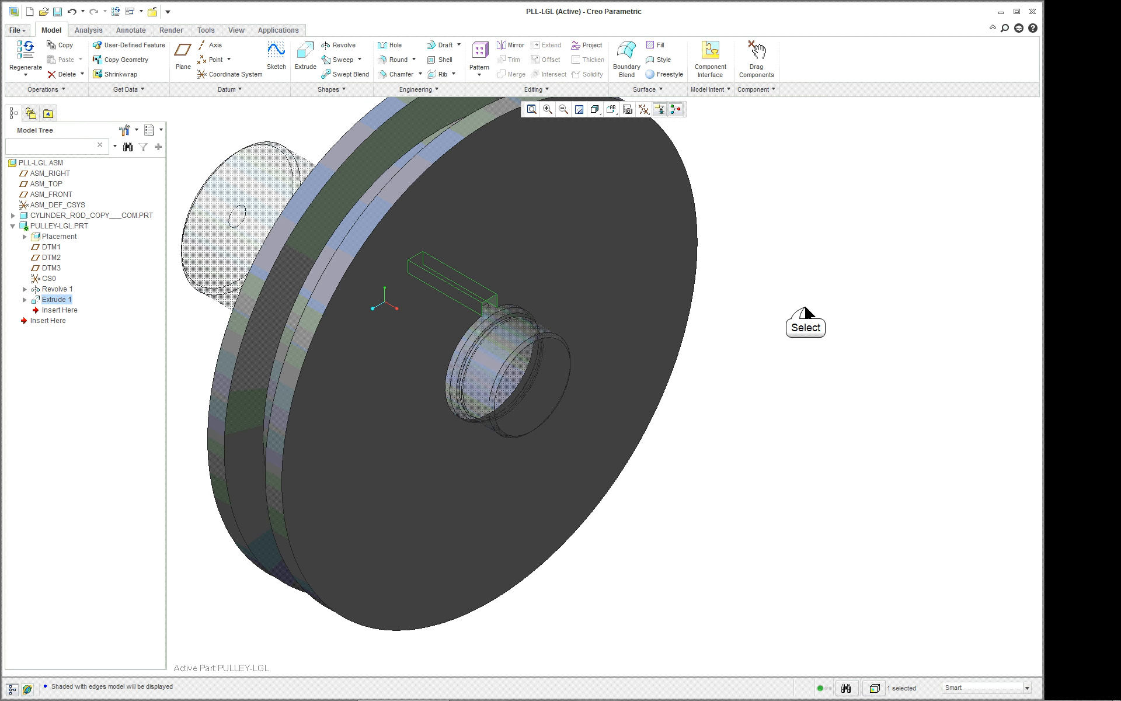
{"action": "middle_click_drag", "start_coordinate": [772, 341], "coordinate": [738, 324]}
{"action": "scroll", "coordinate": [738, 324], "scroll_direction": "up", "scroll_amount": 1}
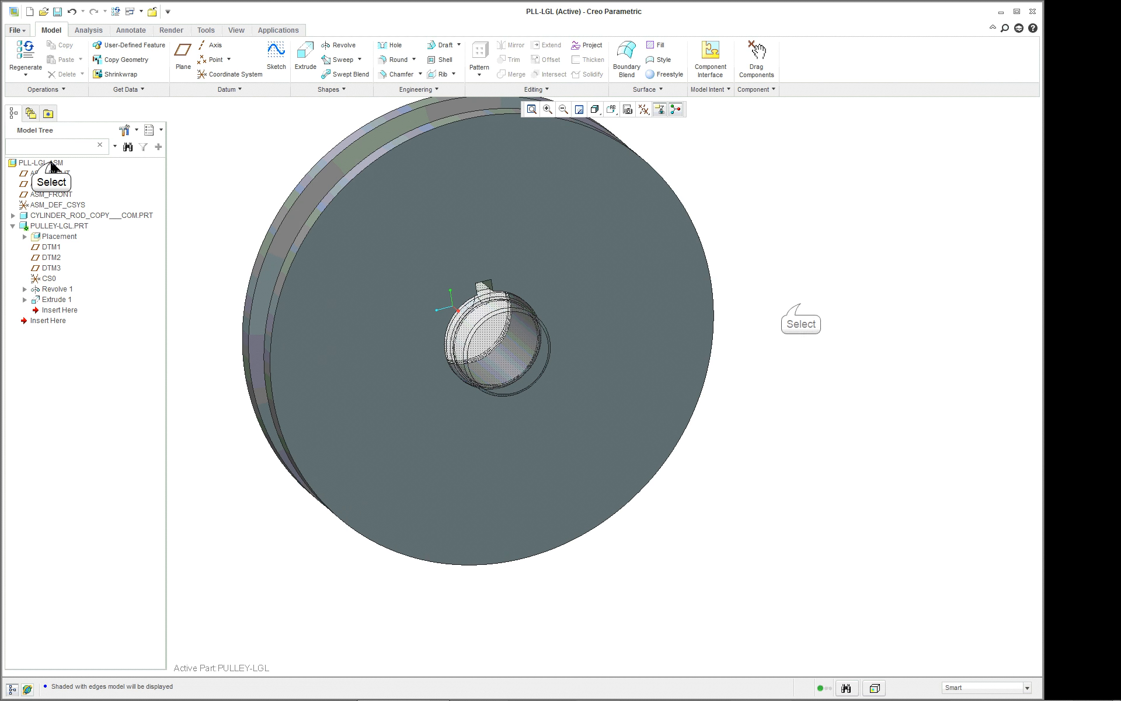
{"action": "left_click", "coordinate": [799, 308]}
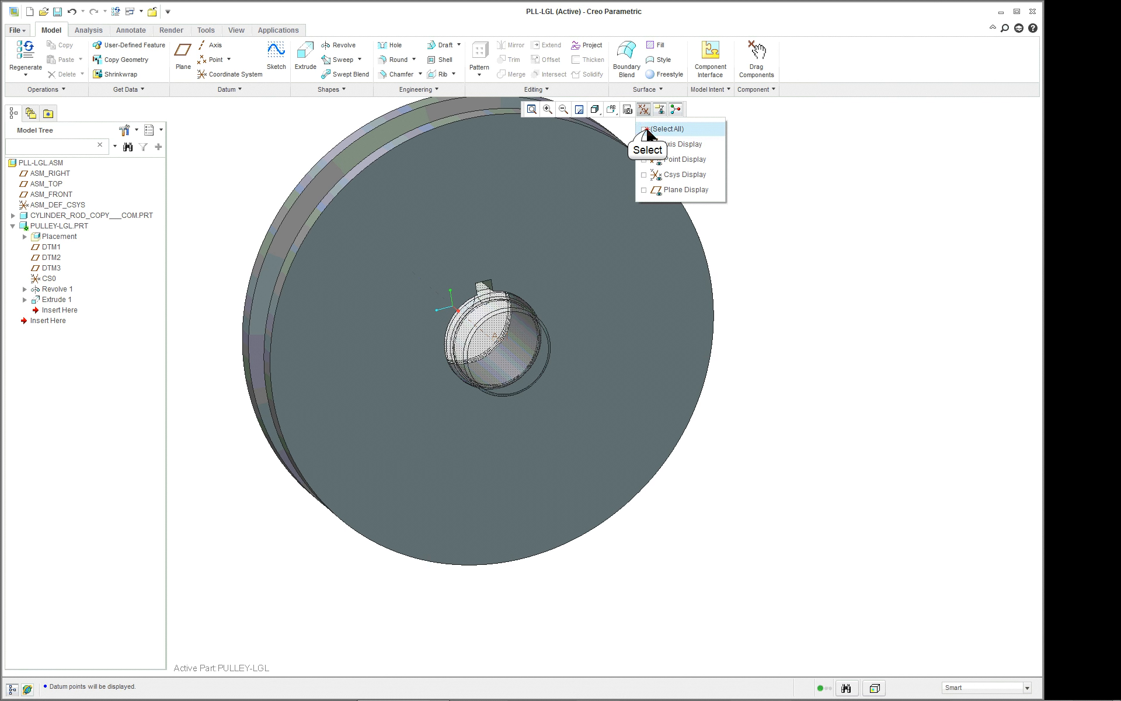
{"action": "left_click", "coordinate": [645, 128]}
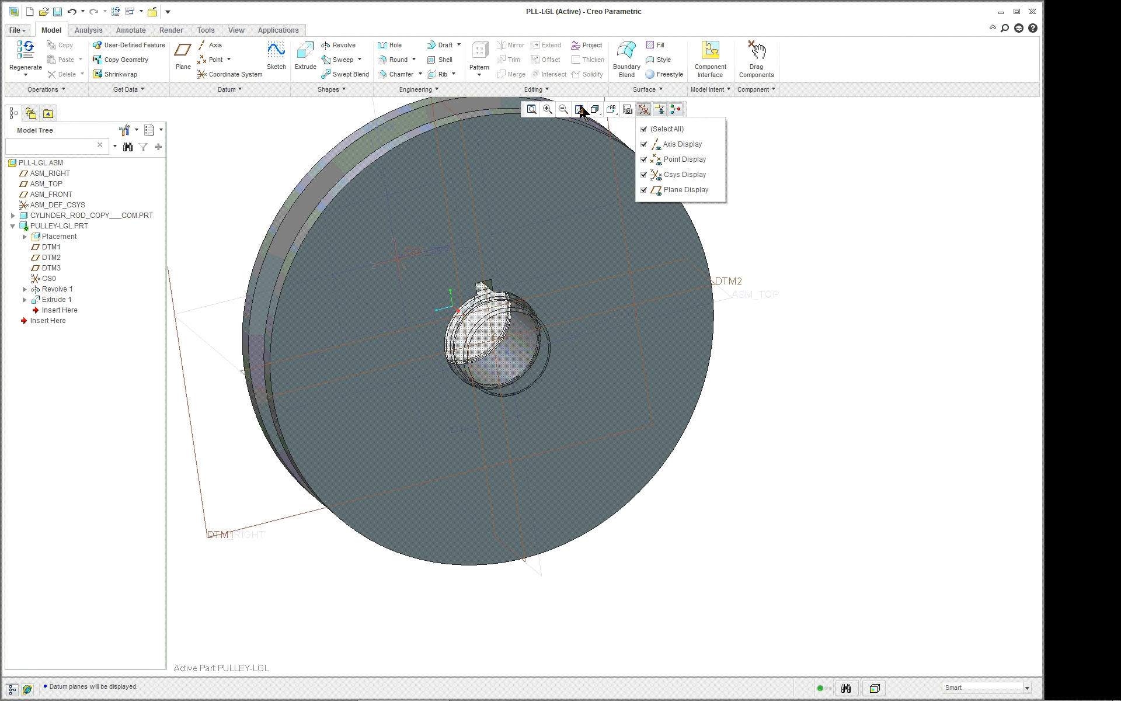
{"action": "left_click", "coordinate": [822, 236]}
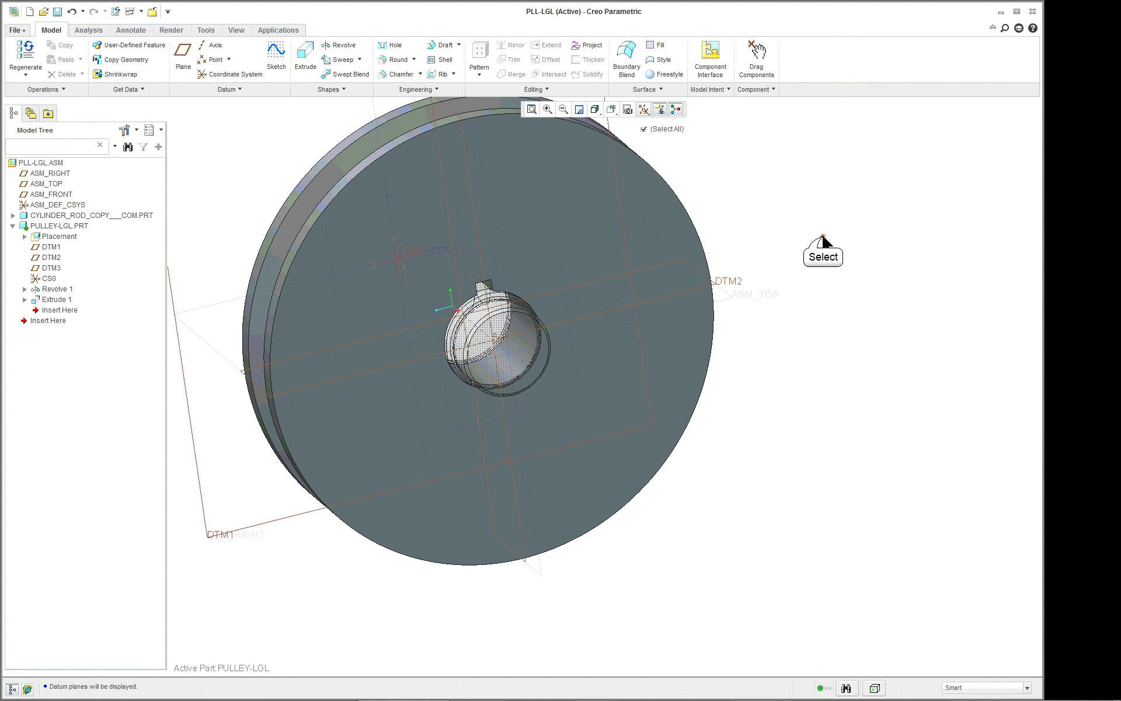
{"action": "key", "text": "ctrl+d"}
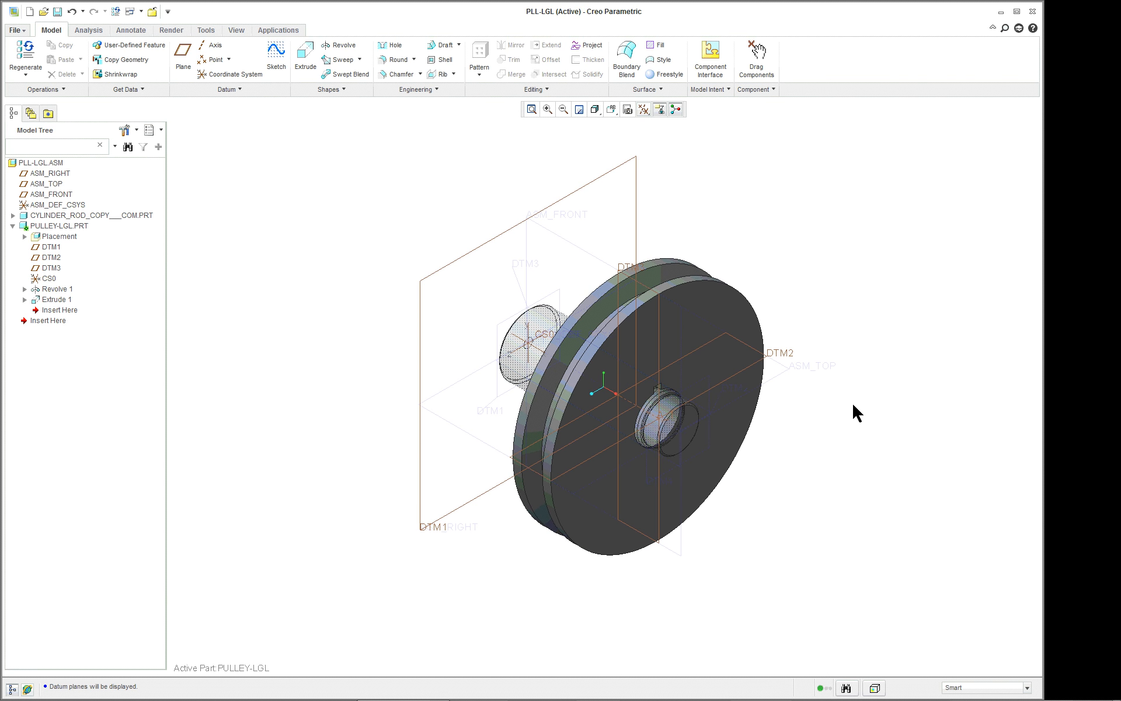
{"action": "scroll", "coordinate": [888, 428], "scroll_direction": "down", "scroll_amount": 1}
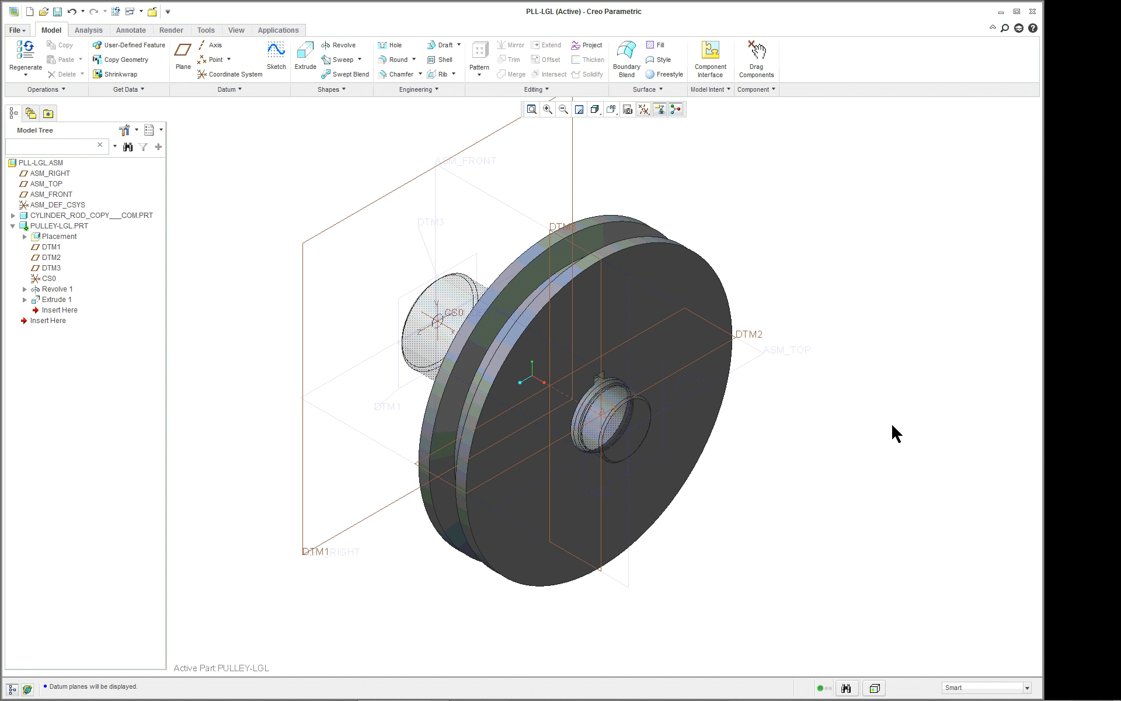
Make the top-level PLL-LGL assembly active and open PULLEY-LGL in its own part window.
{"action": "left_click", "coordinate": [681, 283]}
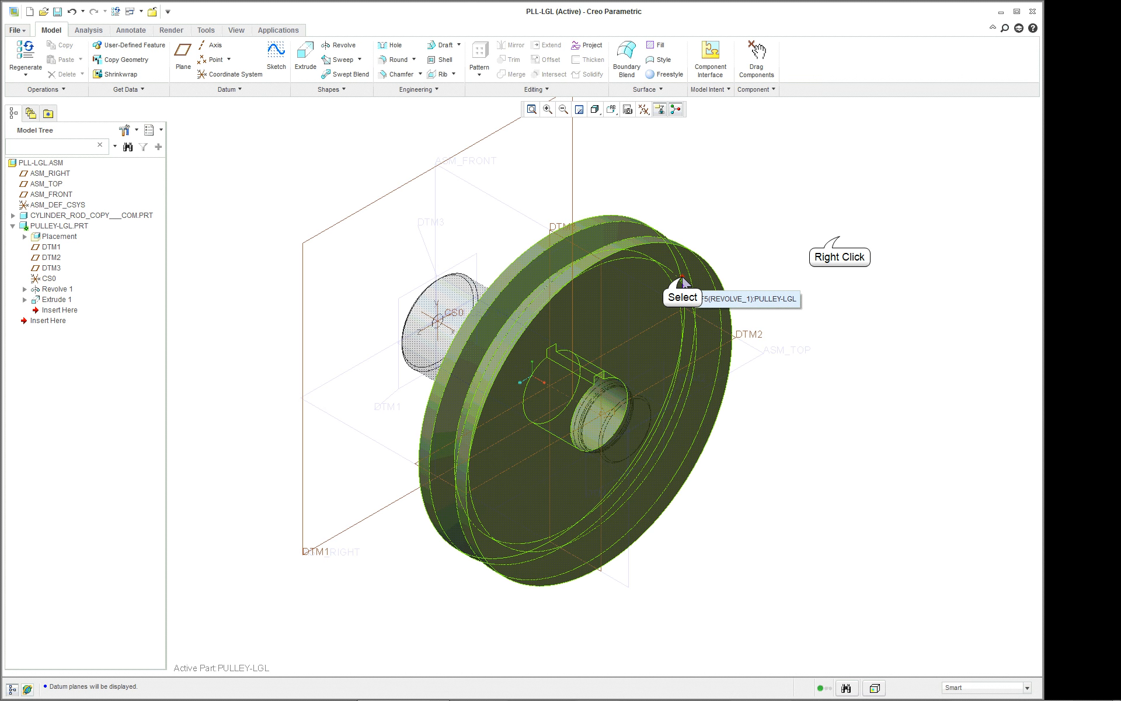
{"action": "right_click", "coordinate": [839, 238]}
{"action": "left_click", "coordinate": [38, 161]}
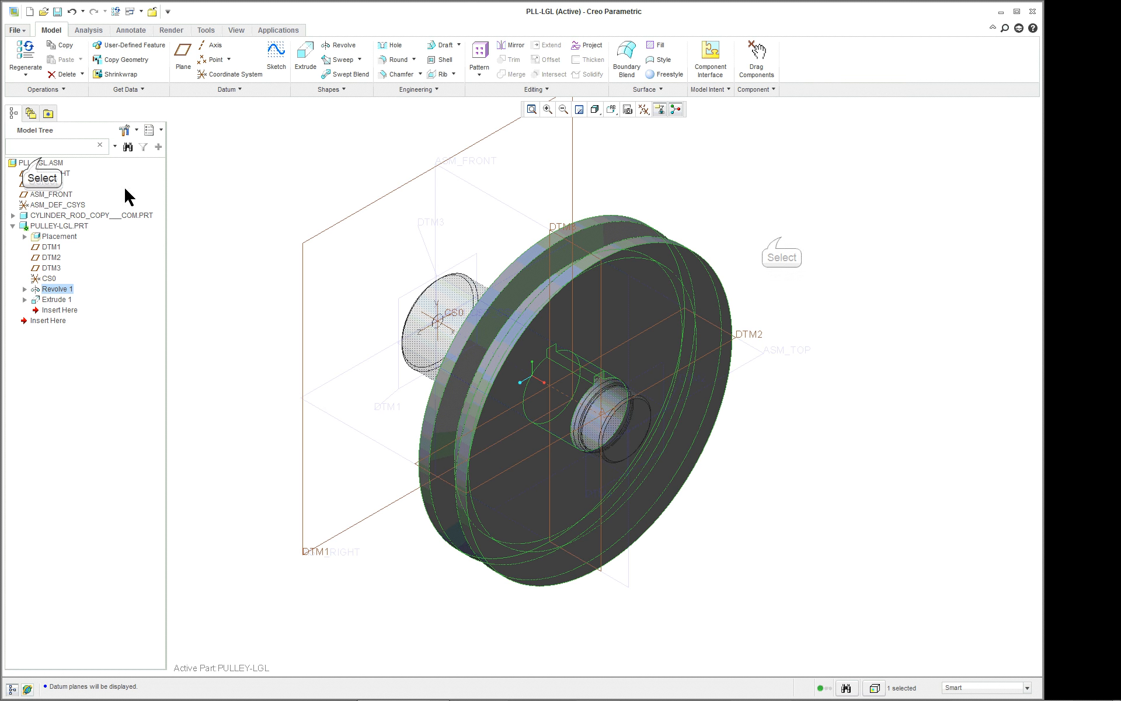
{"action": "right_click", "coordinate": [46, 165]}
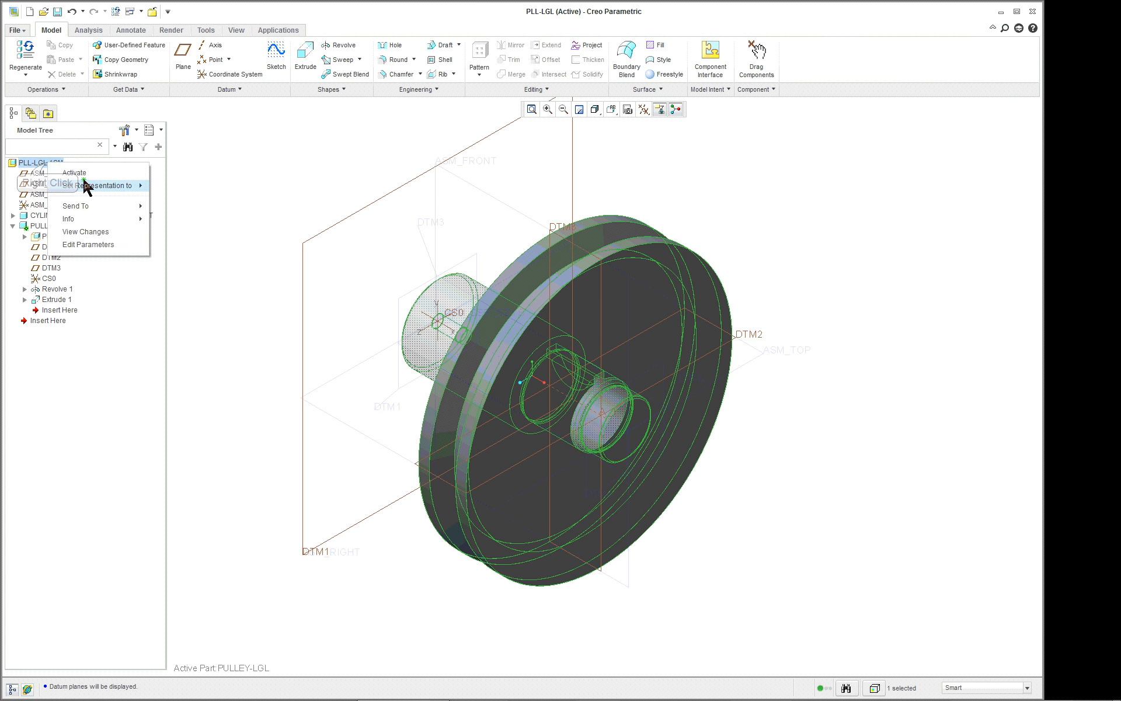
{"action": "left_click", "coordinate": [75, 173]}
{"action": "right_click", "coordinate": [75, 227]}
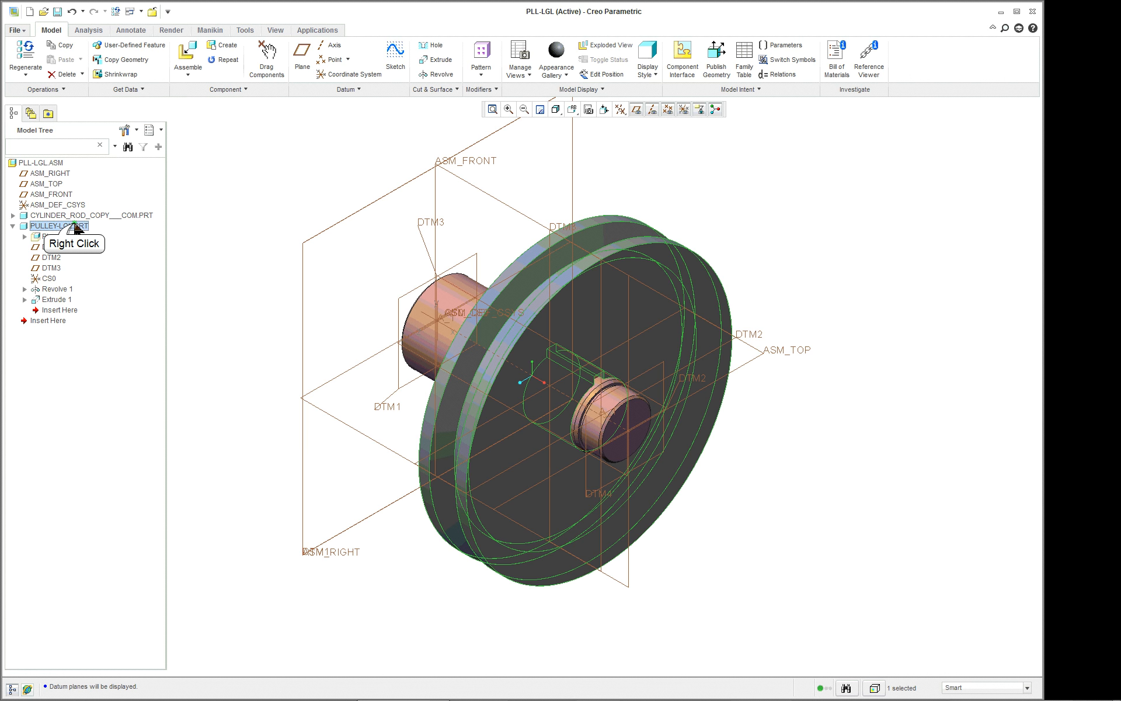
{"action": "left_click", "coordinate": [114, 255]}
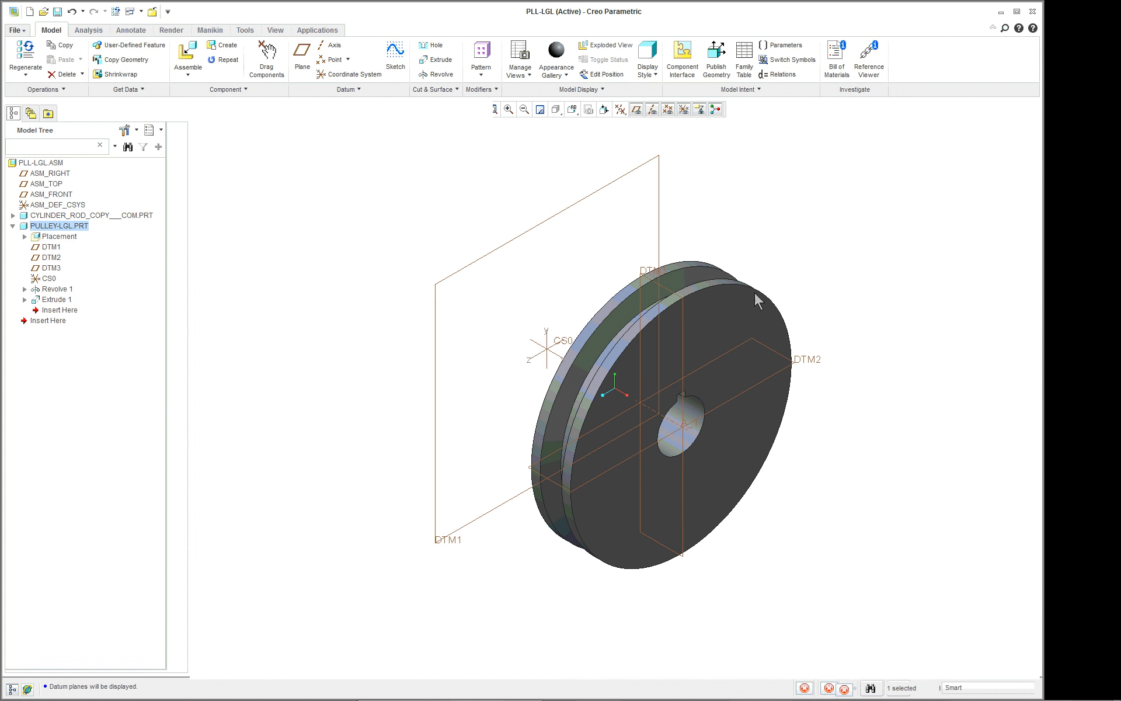
Start a Revolve that removes material, with an internal sketch on the previously used sketch plane, viewed face-on.
{"action": "scroll", "coordinate": [848, 500], "scroll_direction": "down", "scroll_amount": 4}
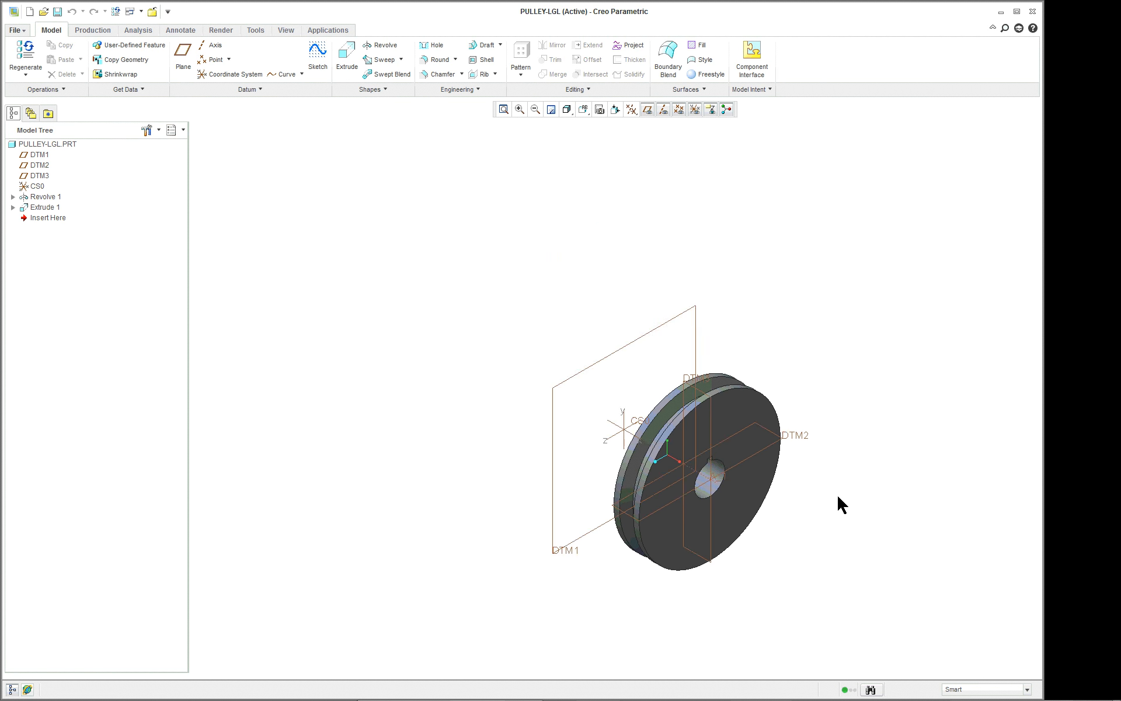
{"action": "scroll", "coordinate": [849, 500], "scroll_direction": "up", "scroll_amount": 2}
{"action": "scroll", "coordinate": [848, 500], "scroll_direction": "up", "scroll_amount": 3}
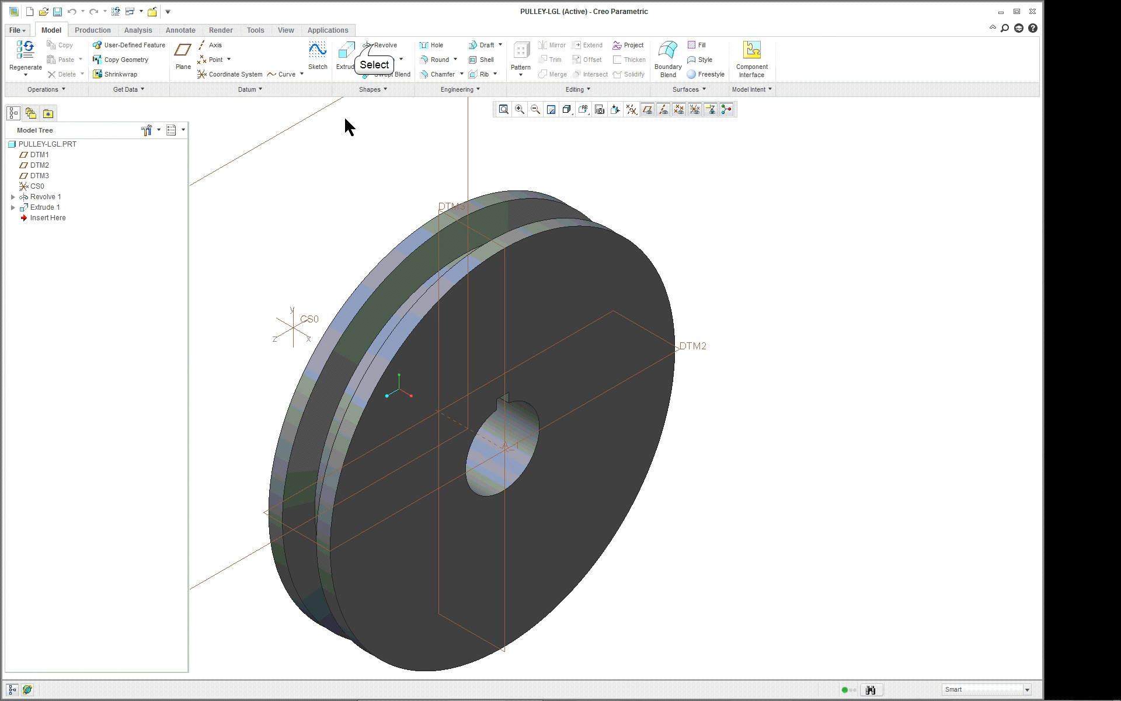
{"action": "left_click", "coordinate": [378, 45]}
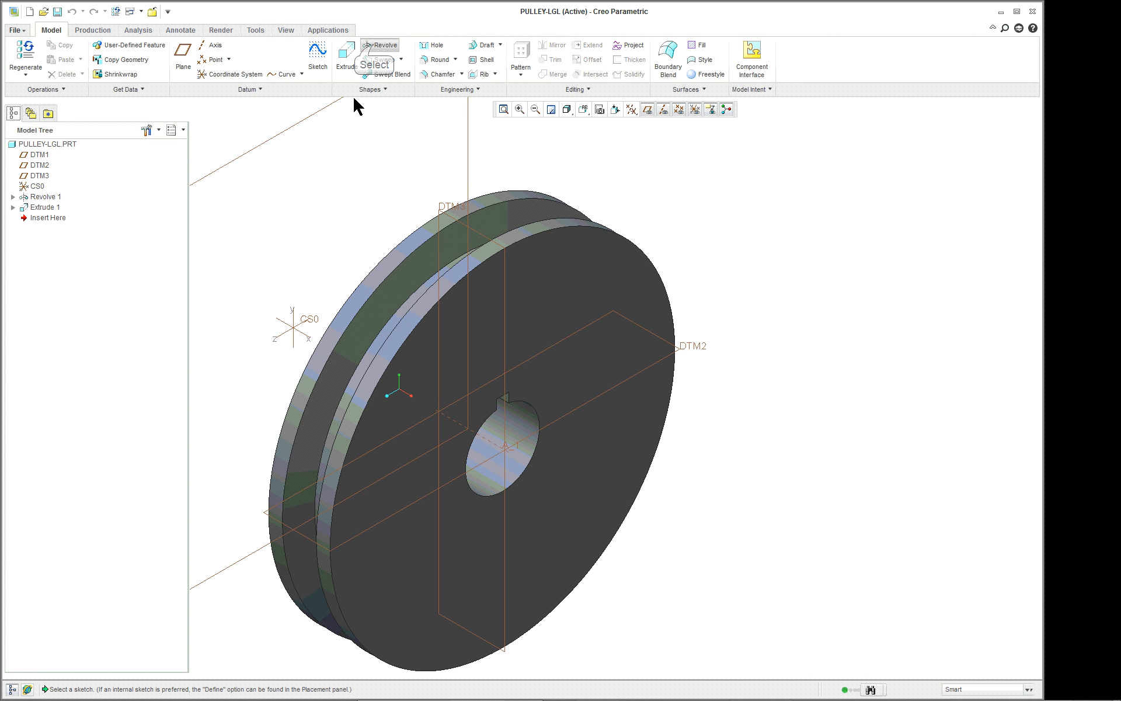
{"action": "right_click", "coordinate": [342, 142]}
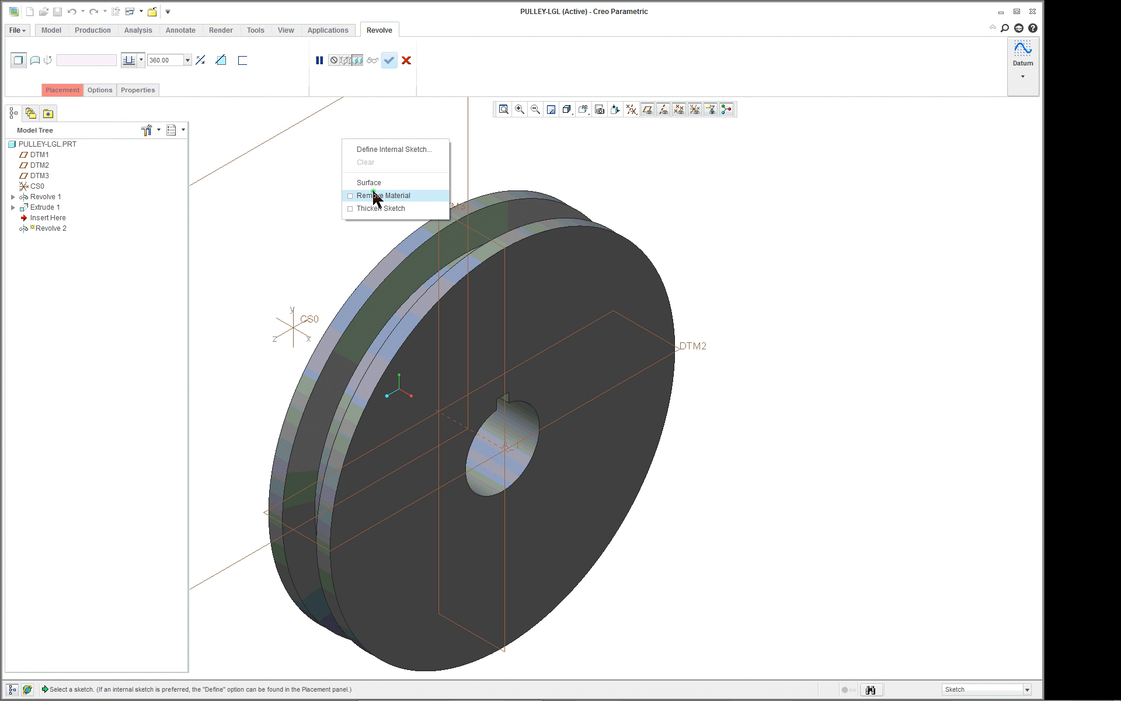
{"action": "left_click", "coordinate": [376, 195]}
{"action": "left_click", "coordinate": [69, 91]}
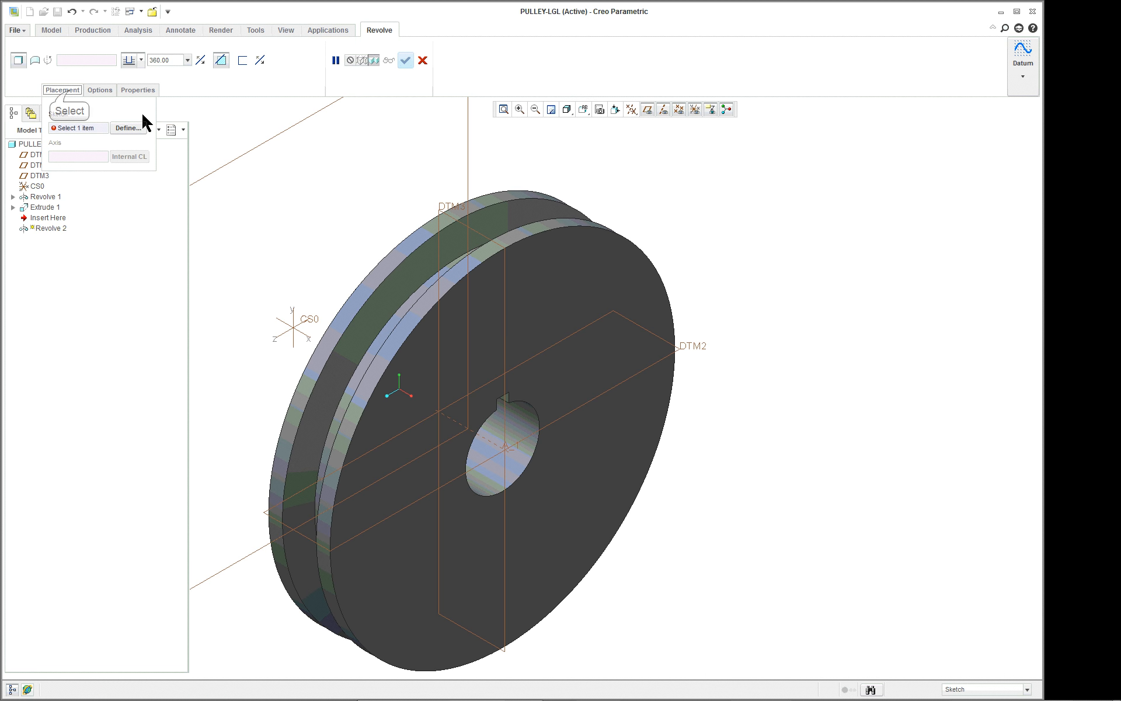
{"action": "left_click", "coordinate": [139, 129]}
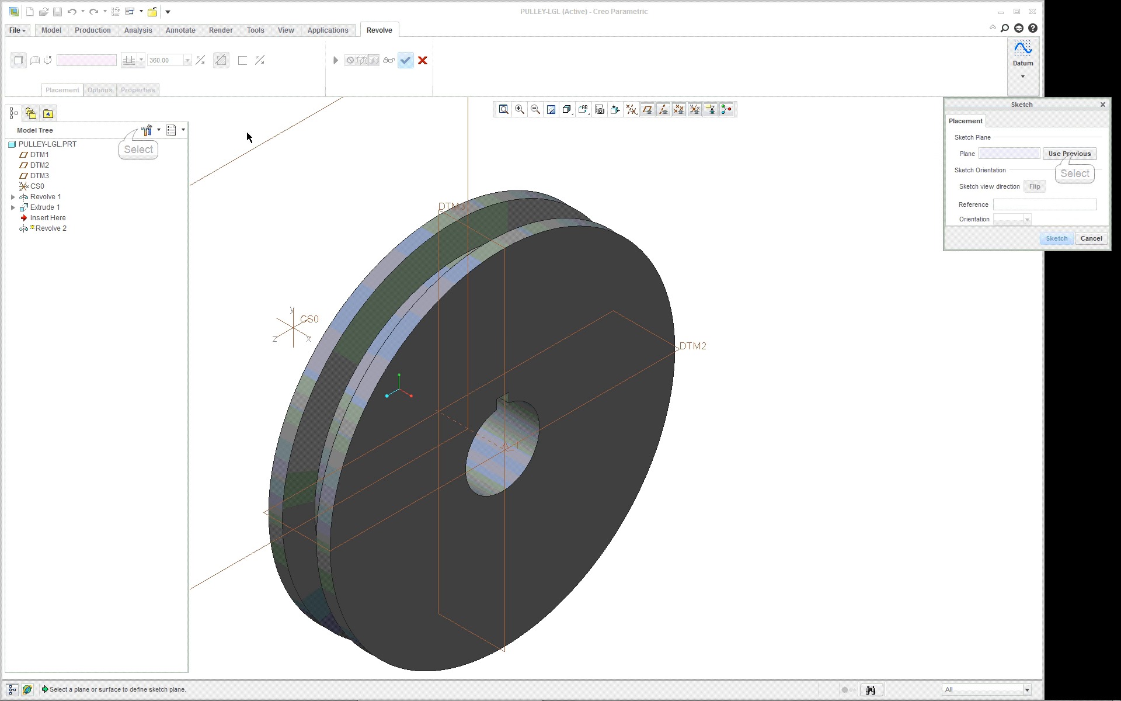
{"action": "left_click", "coordinate": [1073, 154]}
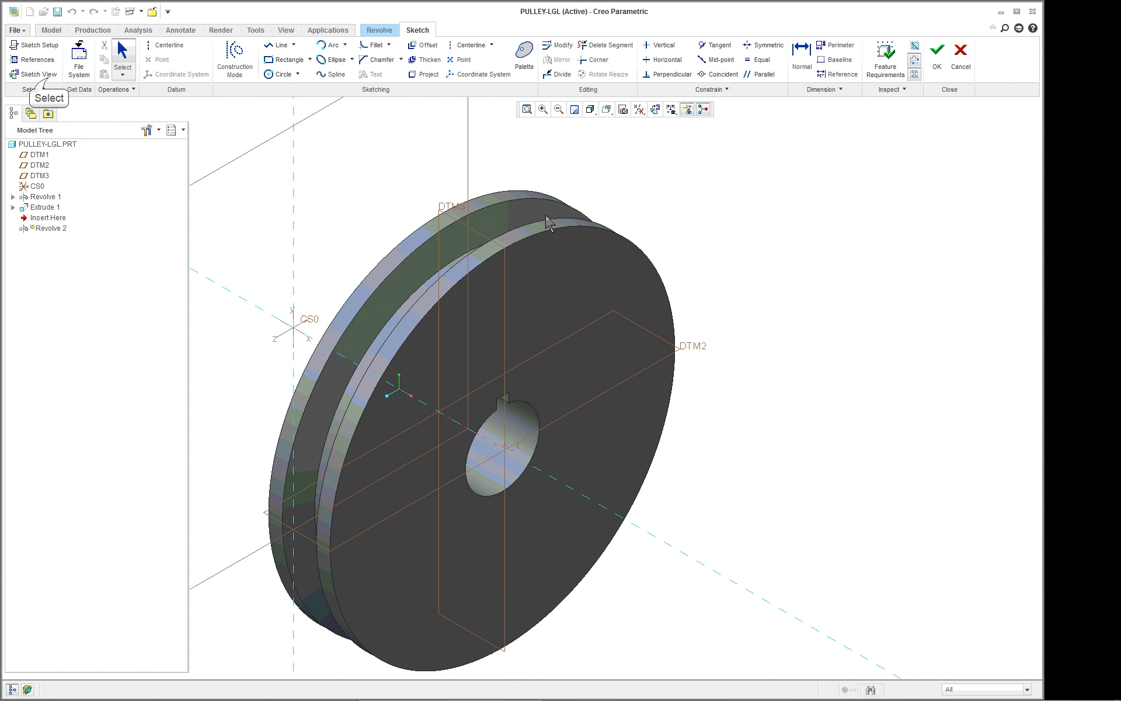
{"action": "left_click", "coordinate": [49, 81]}
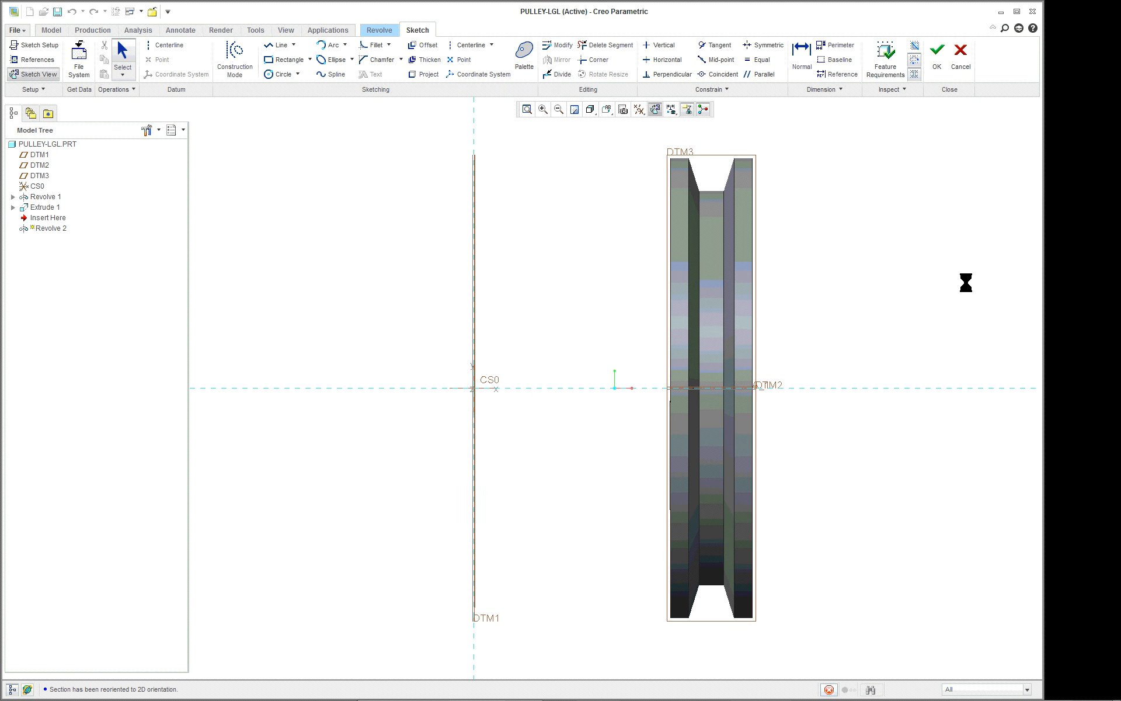
Sketch a horizontal centerline along DTM2 through the pulley's center as the axis of revolution.
{"action": "right_click", "coordinate": [962, 296]}
{"action": "right_click", "coordinate": [880, 283]}
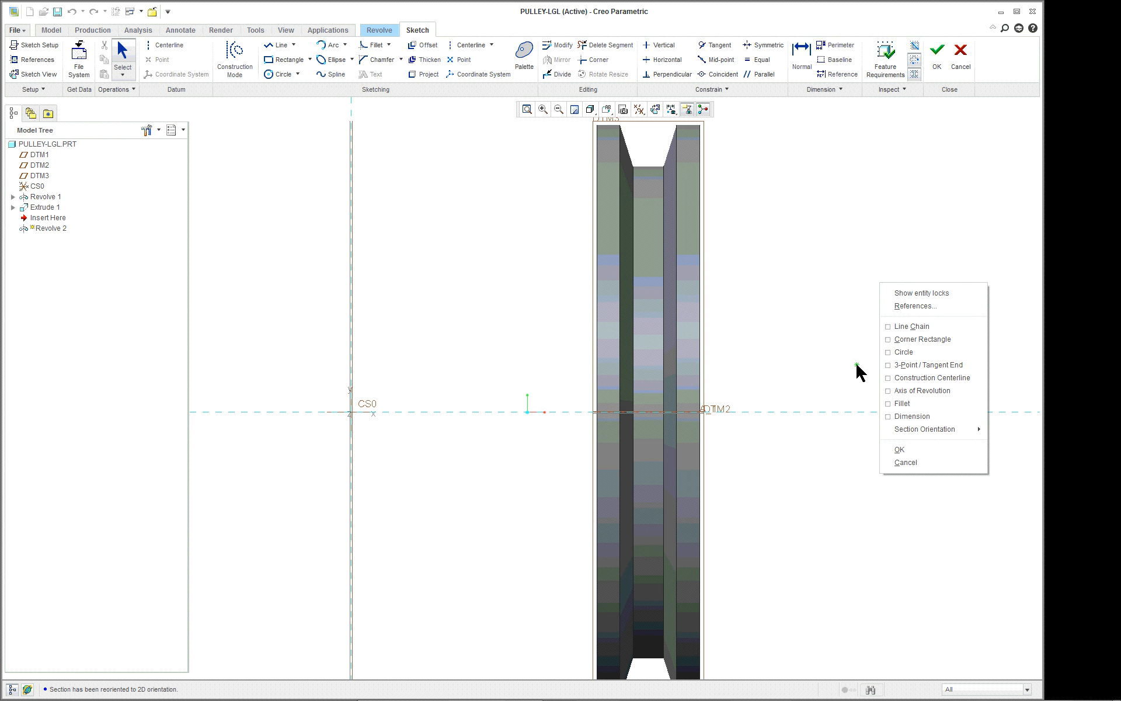
{"action": "left_click", "coordinate": [962, 402]}
{"action": "left_click", "coordinate": [857, 412]}
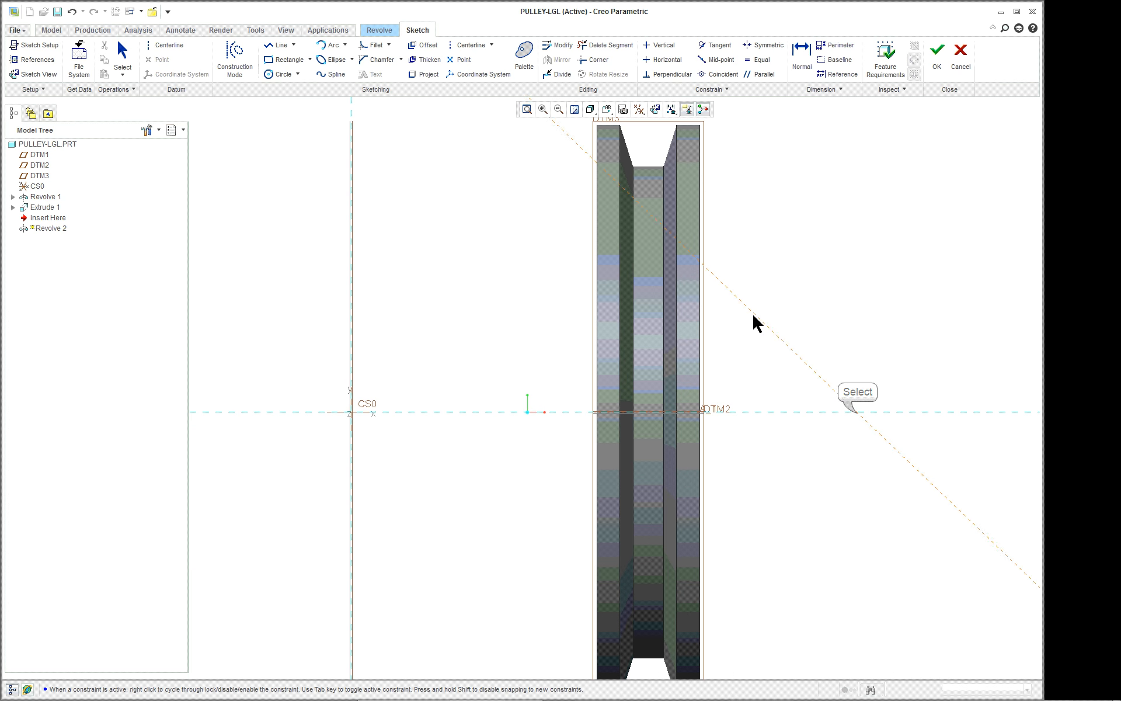
{"action": "left_click", "coordinate": [548, 412]}
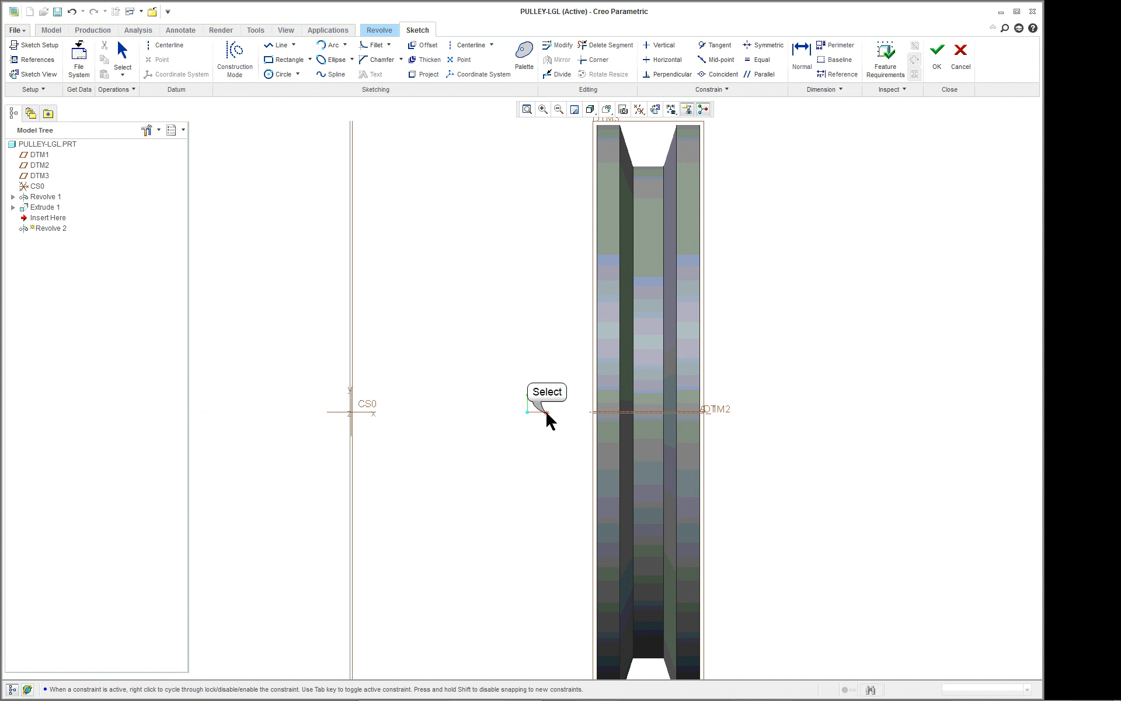
{"action": "scroll", "coordinate": [510, 301], "scroll_direction": "up", "scroll_amount": 1}
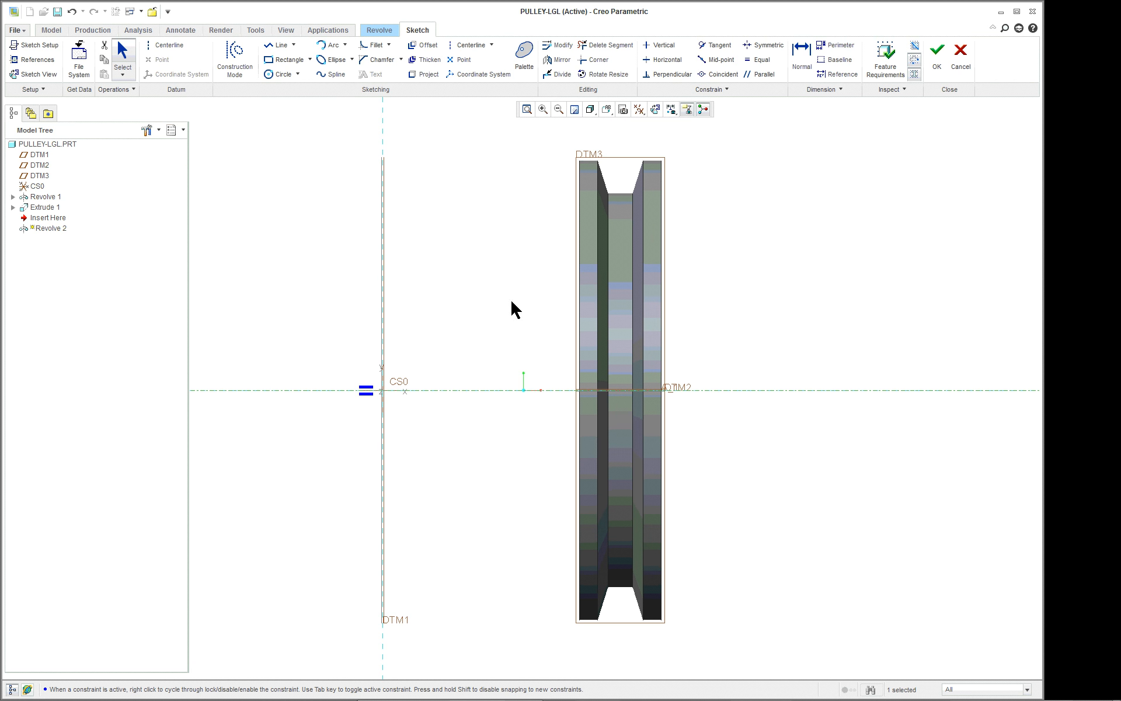
{"action": "scroll", "coordinate": [837, 278], "scroll_direction": "down", "scroll_amount": 1}
{"action": "left_click", "coordinate": [838, 278]}
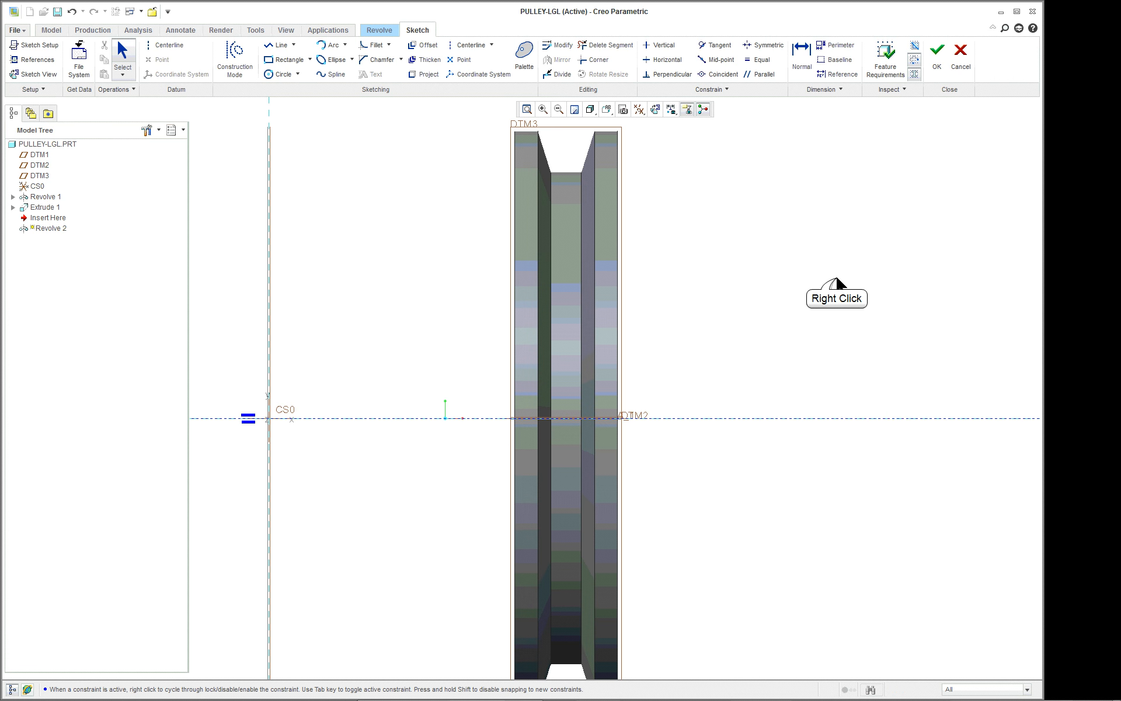
Add the pulley's flat side face farthest from DTM1 as a sketch reference.
{"action": "right_click", "coordinate": [838, 280]}
{"action": "left_click", "coordinate": [872, 302]}
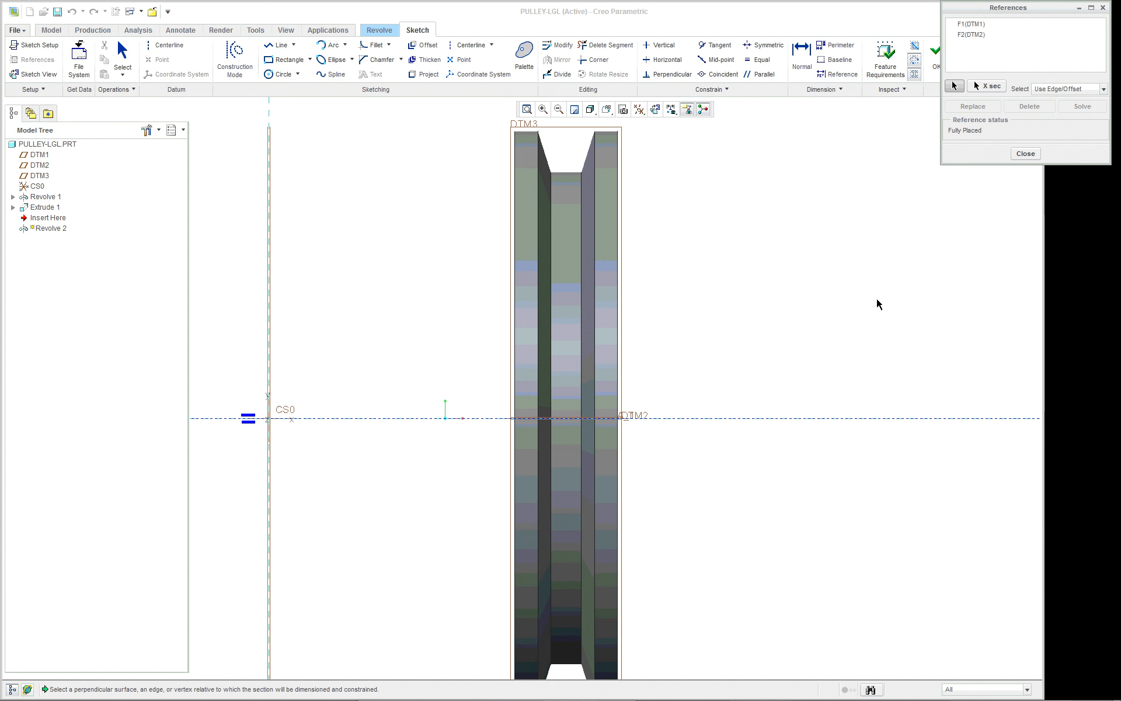
{"action": "left_click", "coordinate": [619, 284]}
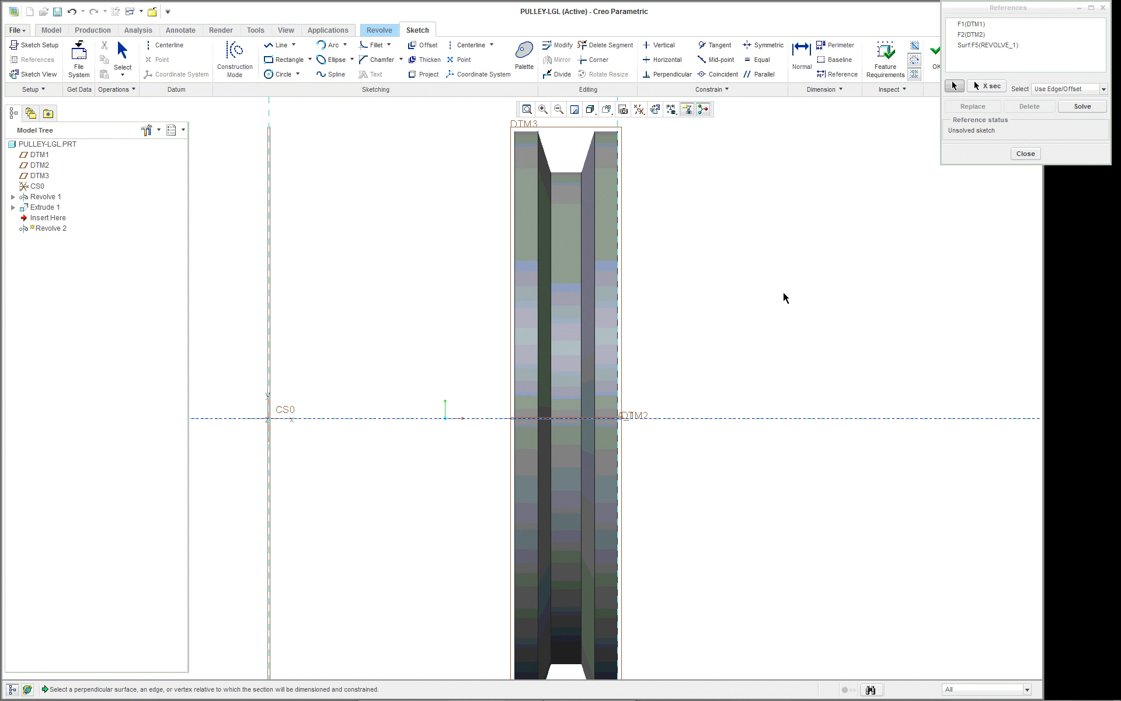
{"action": "scroll", "coordinate": [785, 297], "scroll_direction": "up", "scroll_amount": 2}
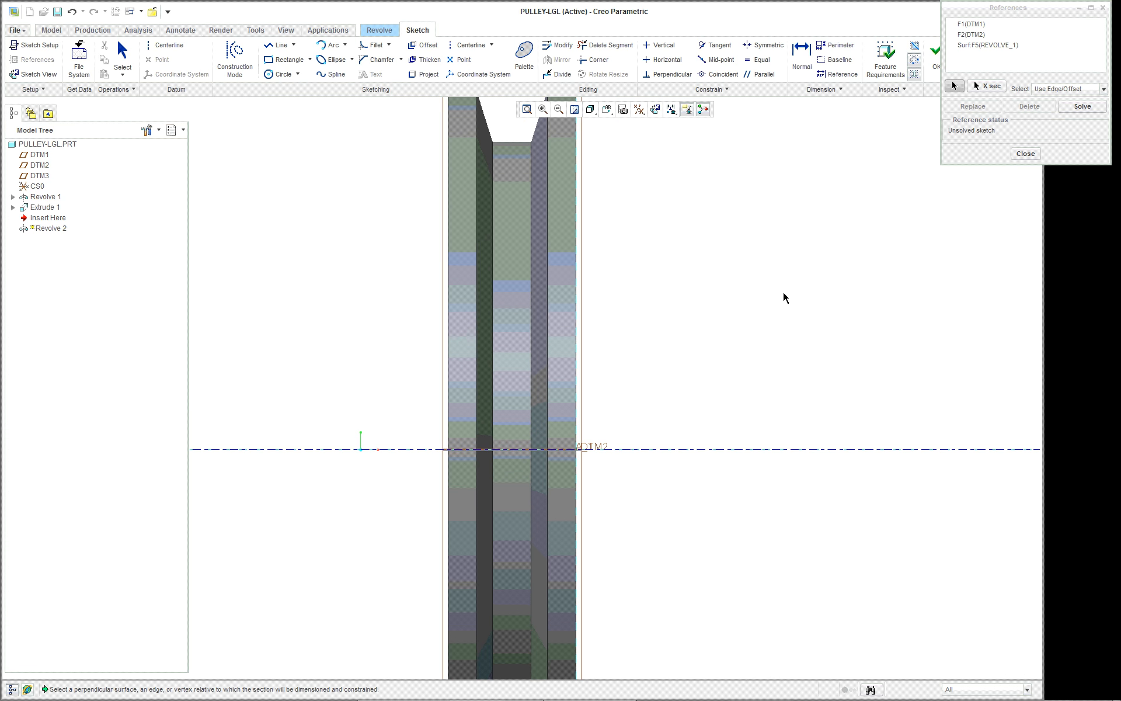
{"action": "scroll", "coordinate": [784, 298], "scroll_direction": "down", "scroll_amount": 1}
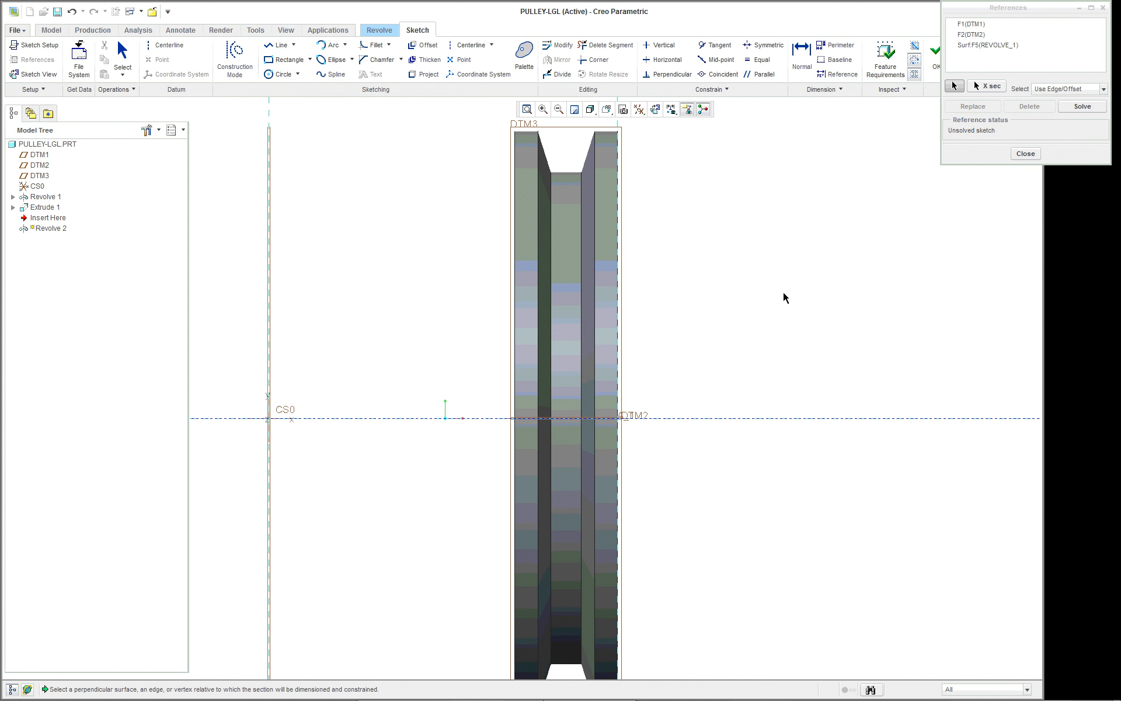
{"action": "scroll", "coordinate": [856, 245], "scroll_direction": "down", "scroll_amount": 1}
{"action": "scroll", "coordinate": [920, 254], "scroll_direction": "up", "scroll_amount": 1}
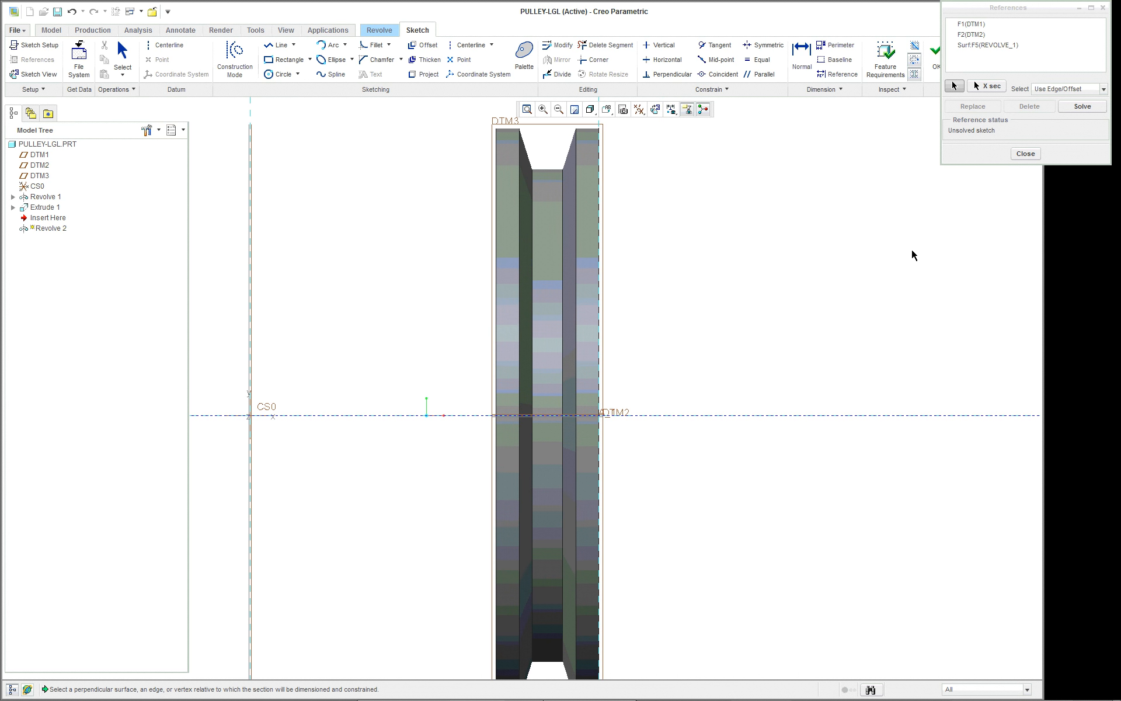
{"action": "left_click", "coordinate": [1026, 154]}
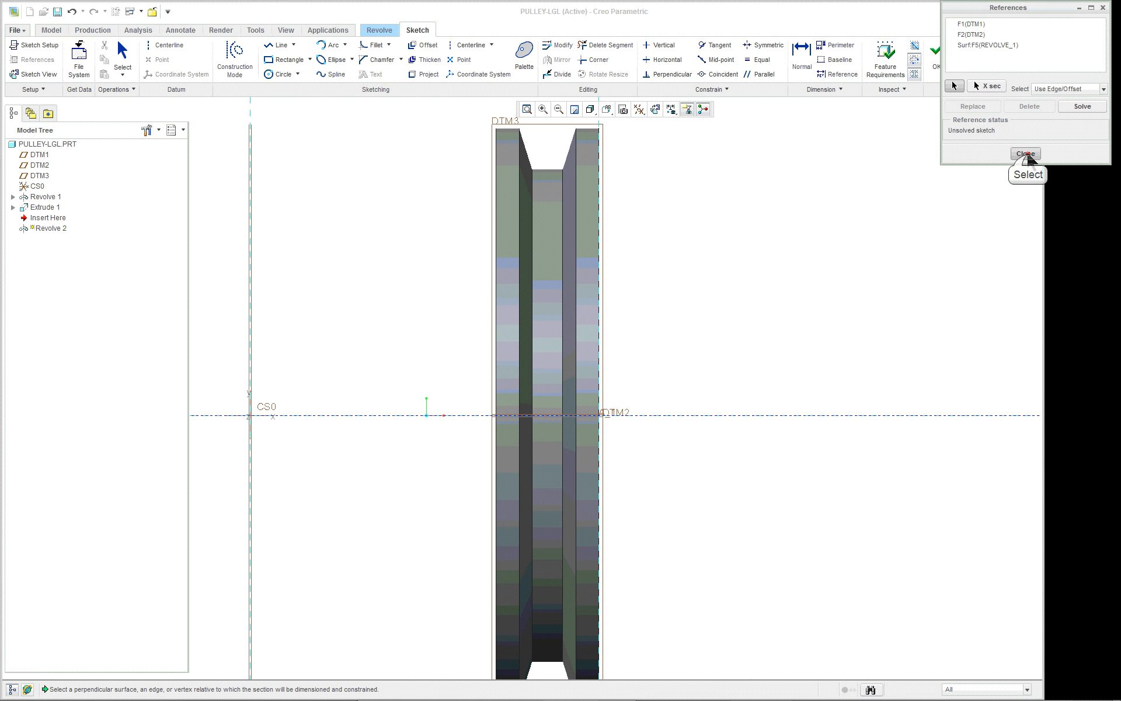
Sketch an open three-line recess profile above the axis, with slanted ends on the referenced side face and a vertical inner line.
{"action": "right_click", "coordinate": [736, 236]}
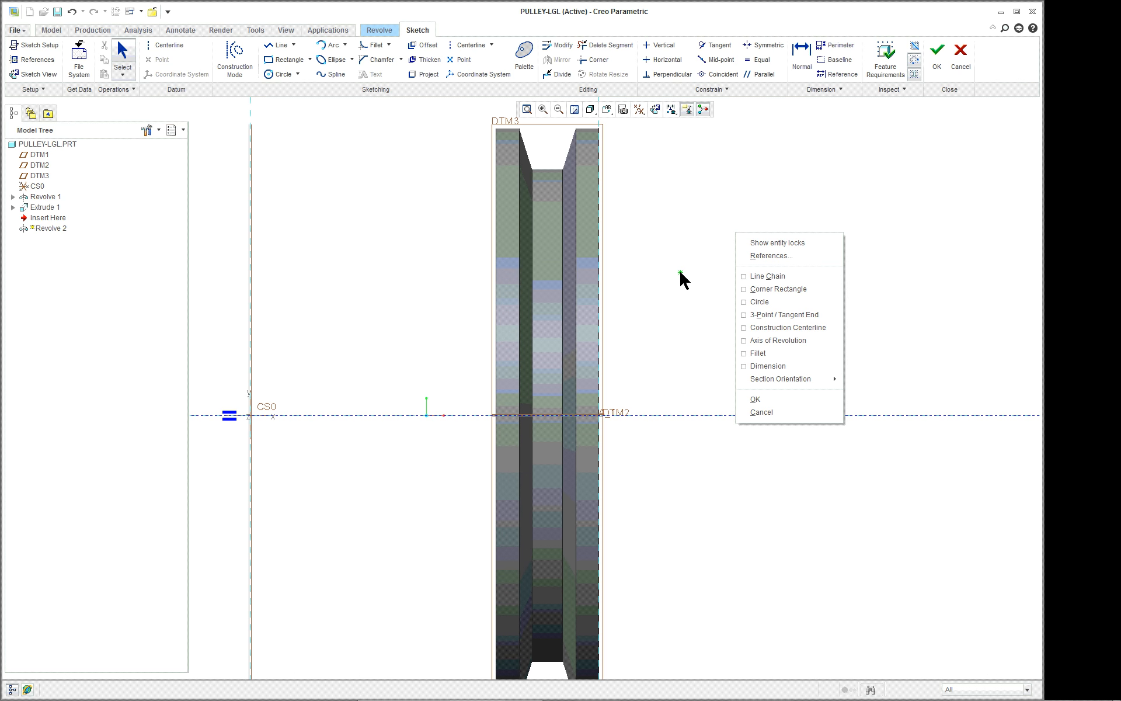
{"action": "left_click", "coordinate": [767, 276]}
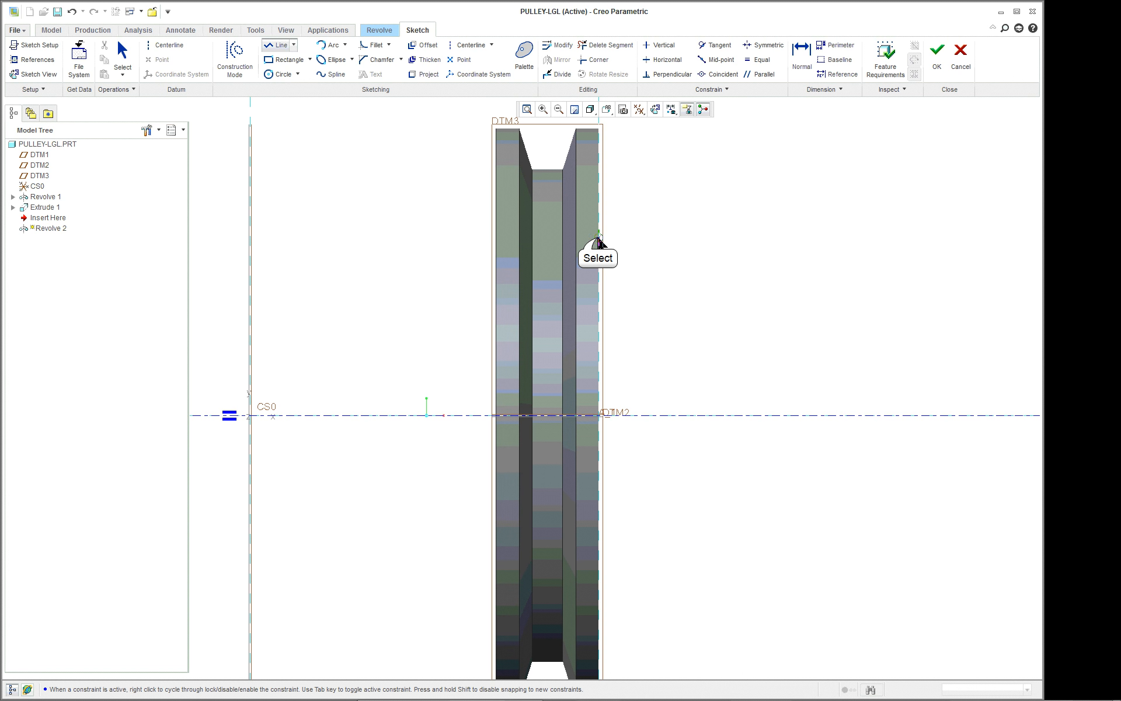
{"action": "left_click", "coordinate": [569, 262]}
{"action": "left_click", "coordinate": [571, 333]}
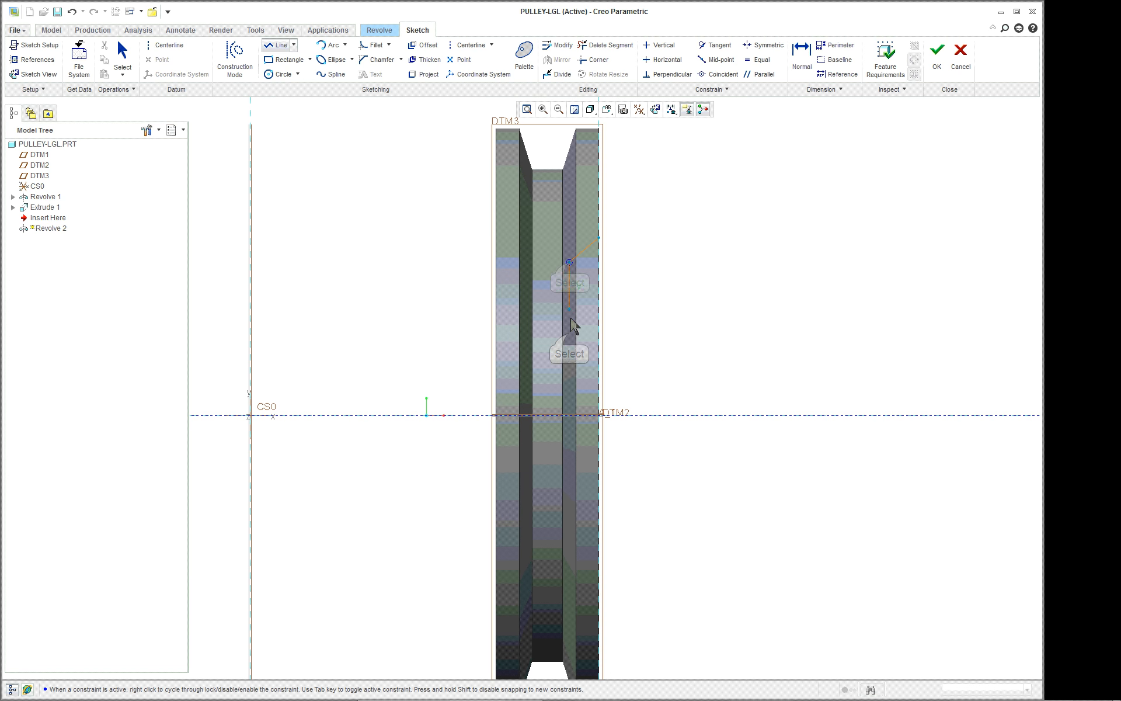
{"action": "left_click", "coordinate": [597, 352]}
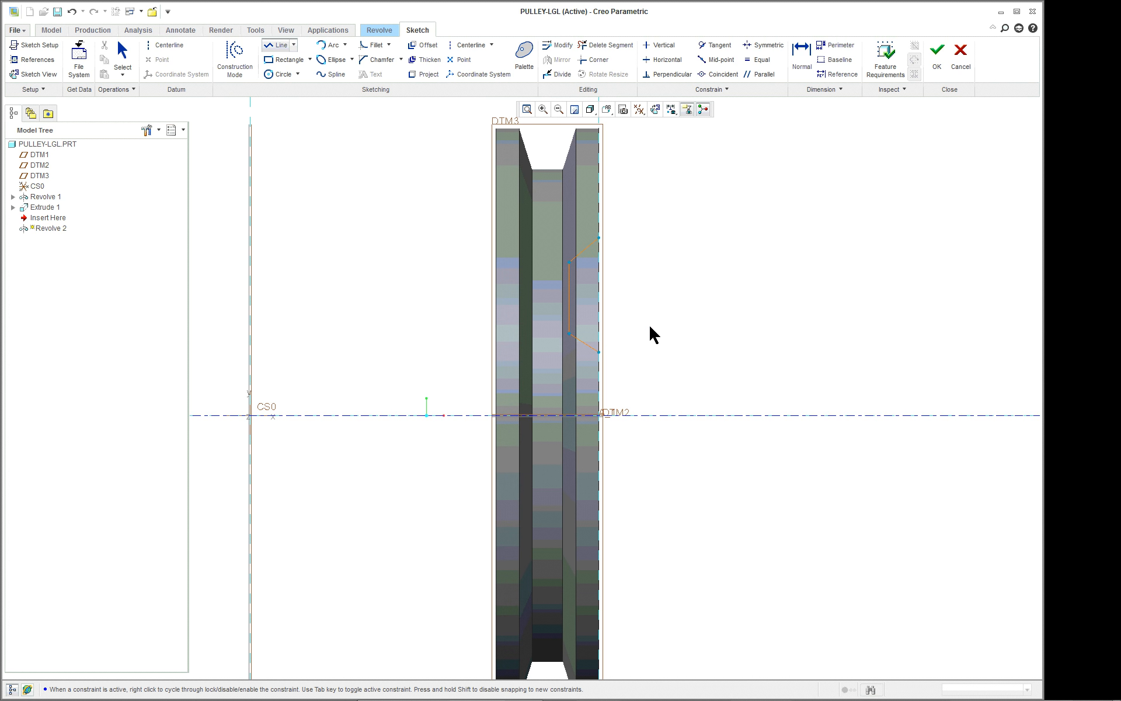
Finish the line chain and shift the recess profile's lower inner corner and lower endpoint farther from the axis, clear of the keyway.
{"action": "middle_click", "coordinate": [696, 311]}
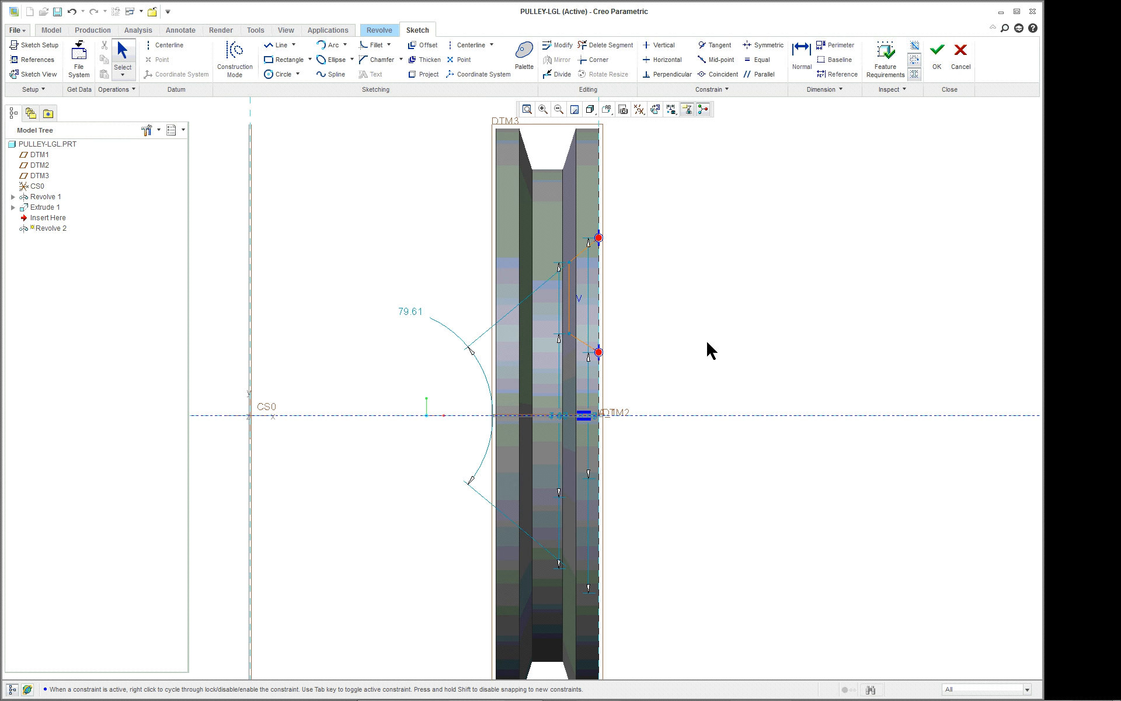
{"action": "mouse_move", "coordinate": [709, 350]}
{"action": "middle_mouse_down"}
{"action": "mouse_move", "coordinate": [678, 350]}
{"action": "mouse_move", "coordinate": [679, 360]}
{"action": "middle_mouse_up"}
{"action": "scroll", "coordinate": [679, 360], "scroll_direction": "up", "scroll_amount": 3}
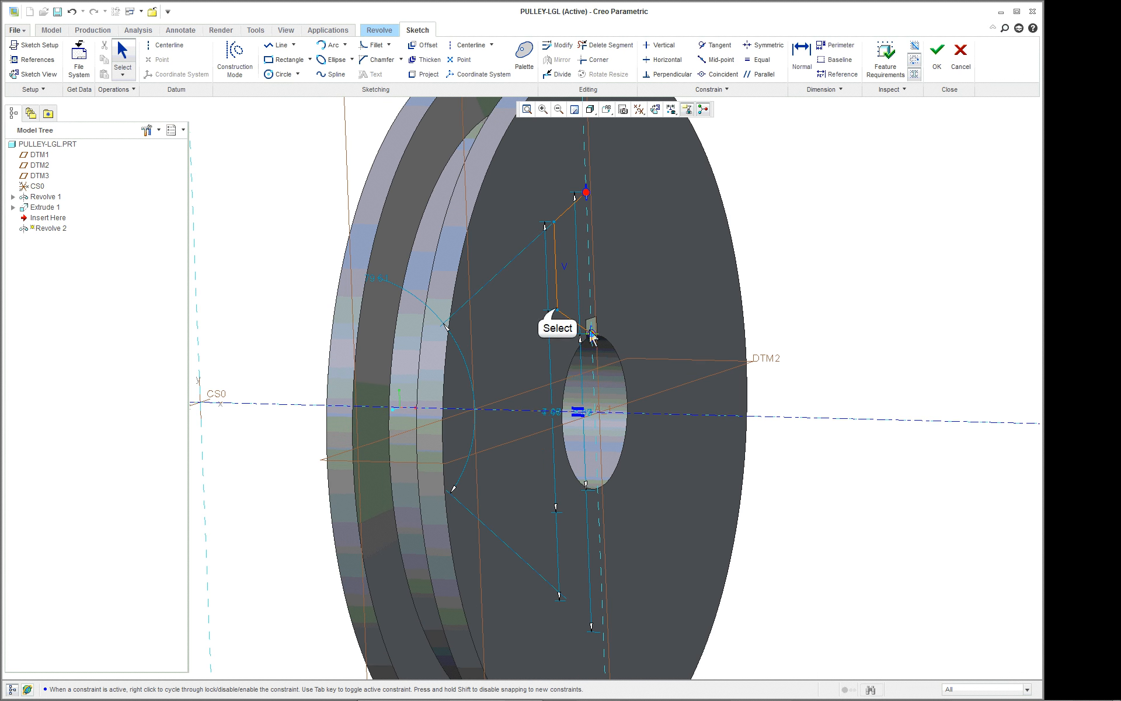
{"action": "left_click_drag", "start_coordinate": [558, 309], "coordinate": [554, 264]}
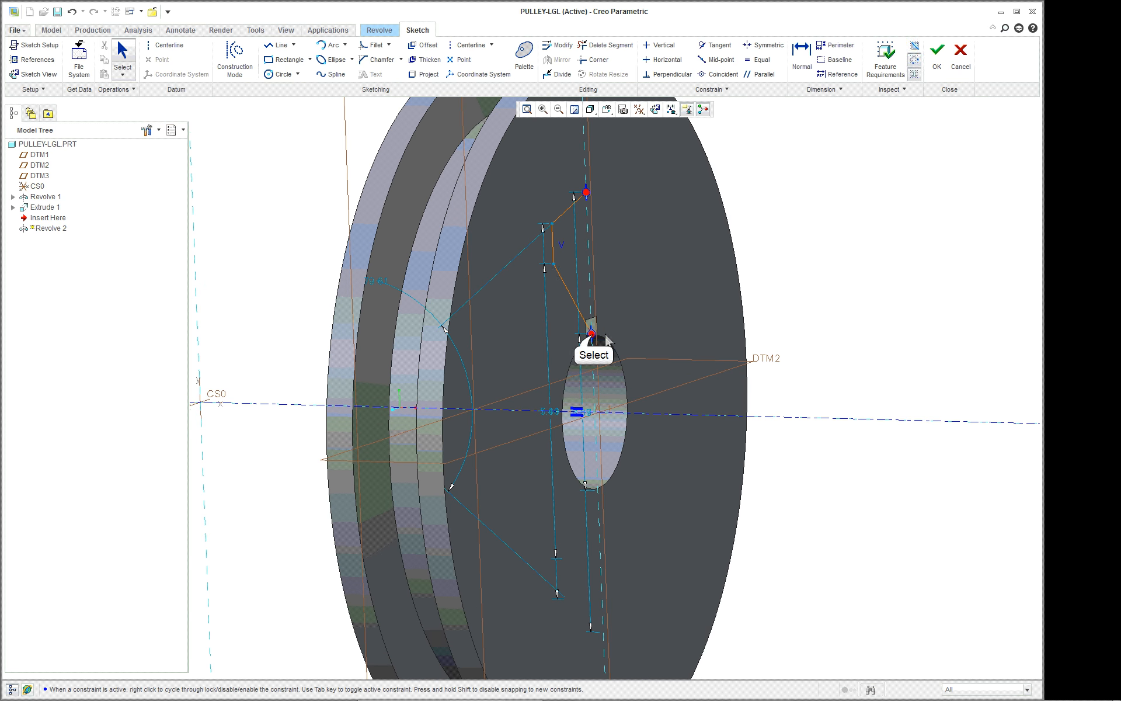
{"action": "left_click_drag", "start_coordinate": [591, 334], "coordinate": [590, 289]}
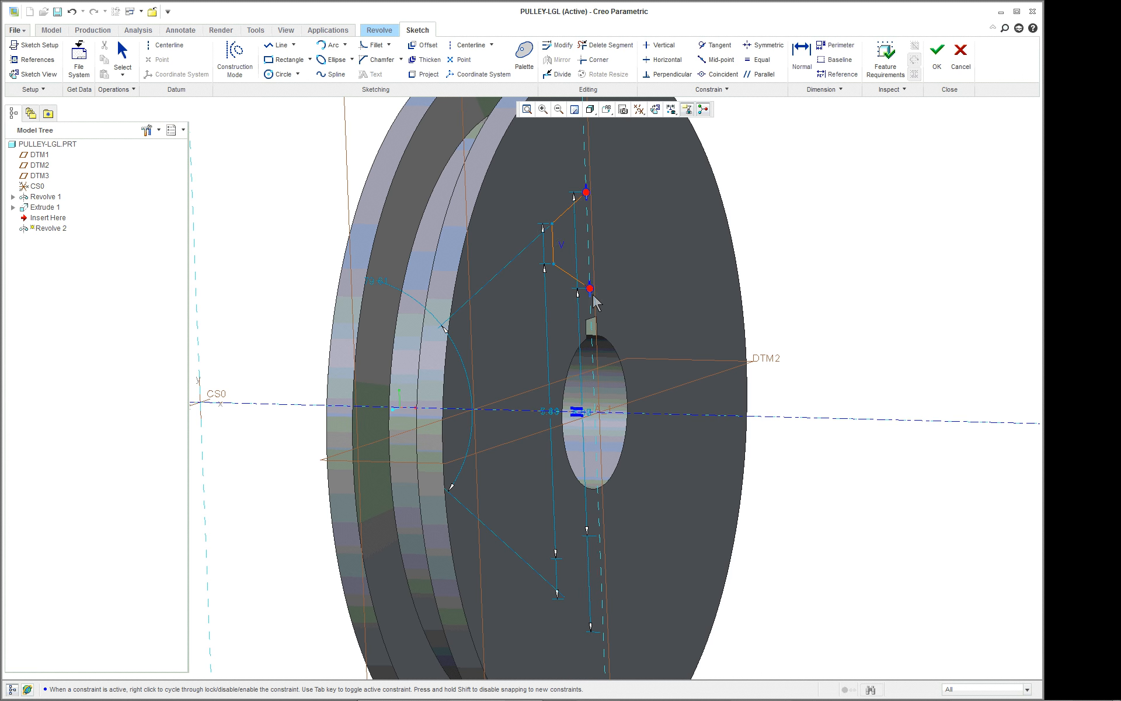
Stretch the upper part of the recess profile outward, keeping its upper endpoint on the pulley's side face.
{"action": "scroll", "coordinate": [617, 320], "scroll_direction": "down", "scroll_amount": 3}
{"action": "scroll", "coordinate": [562, 338], "scroll_direction": "up", "scroll_amount": 3}
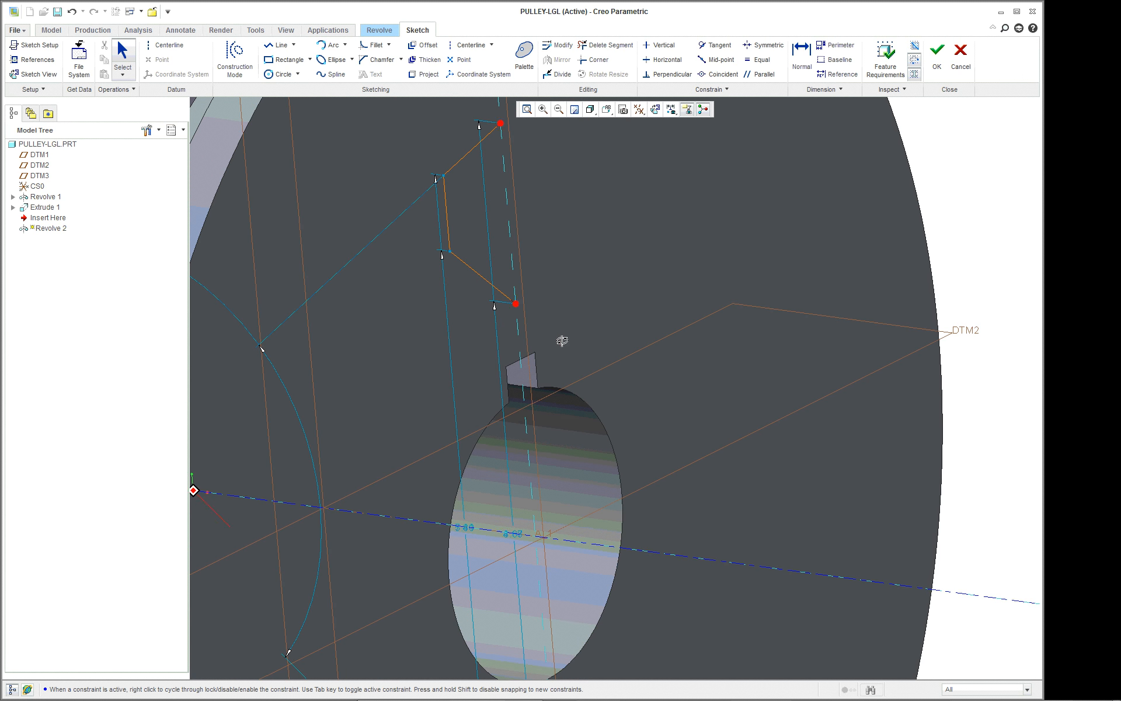
{"action": "scroll", "coordinate": [568, 344], "scroll_direction": "up", "scroll_amount": 3}
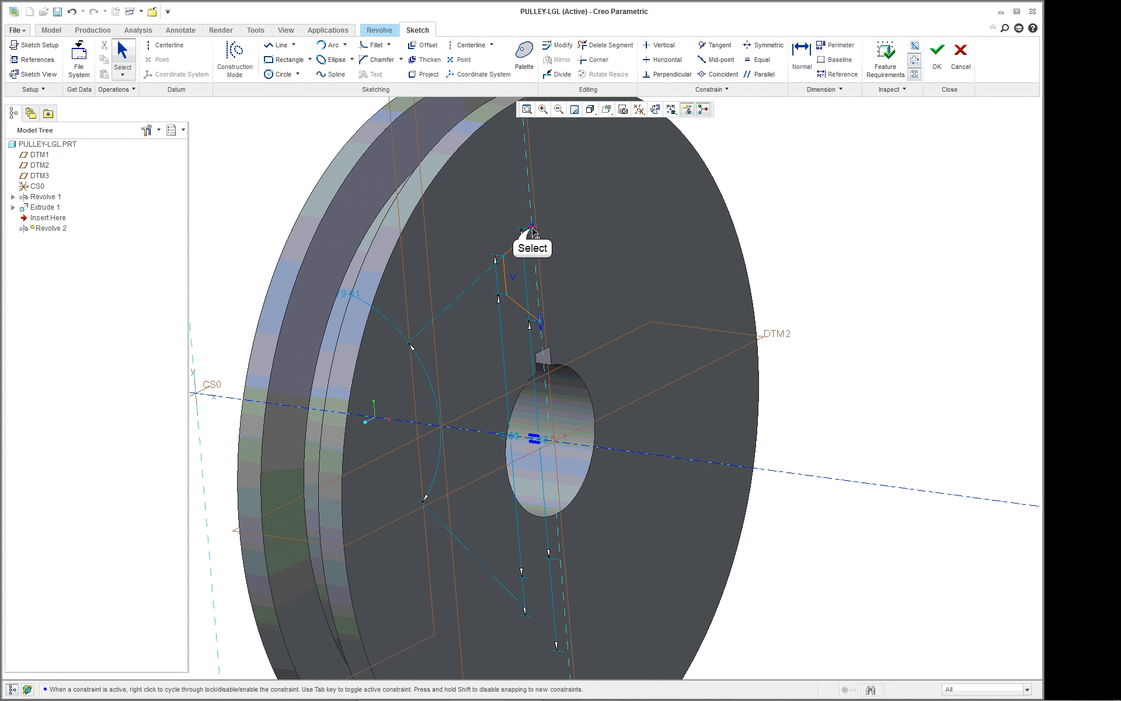
{"action": "mouse_move", "coordinate": [533, 232]}
{"action": "left_mouse_down"}
{"action": "mouse_move", "coordinate": [504, 254]}
{"action": "mouse_move", "coordinate": [507, 233]}
{"action": "left_mouse_up"}
{"action": "scroll", "coordinate": [602, 274], "scroll_direction": "up", "scroll_amount": 1}
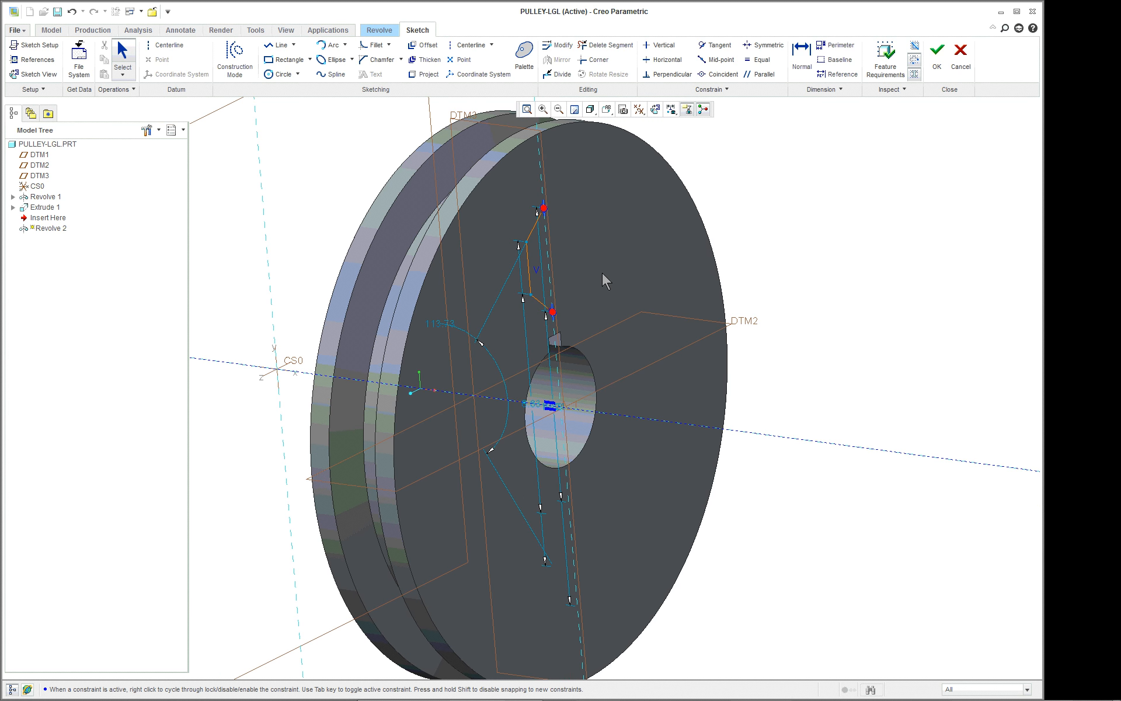
Accept the recess sketch and complete the 360° revolved cut in the pulley's side face.
{"action": "left_click", "coordinate": [937, 56]}
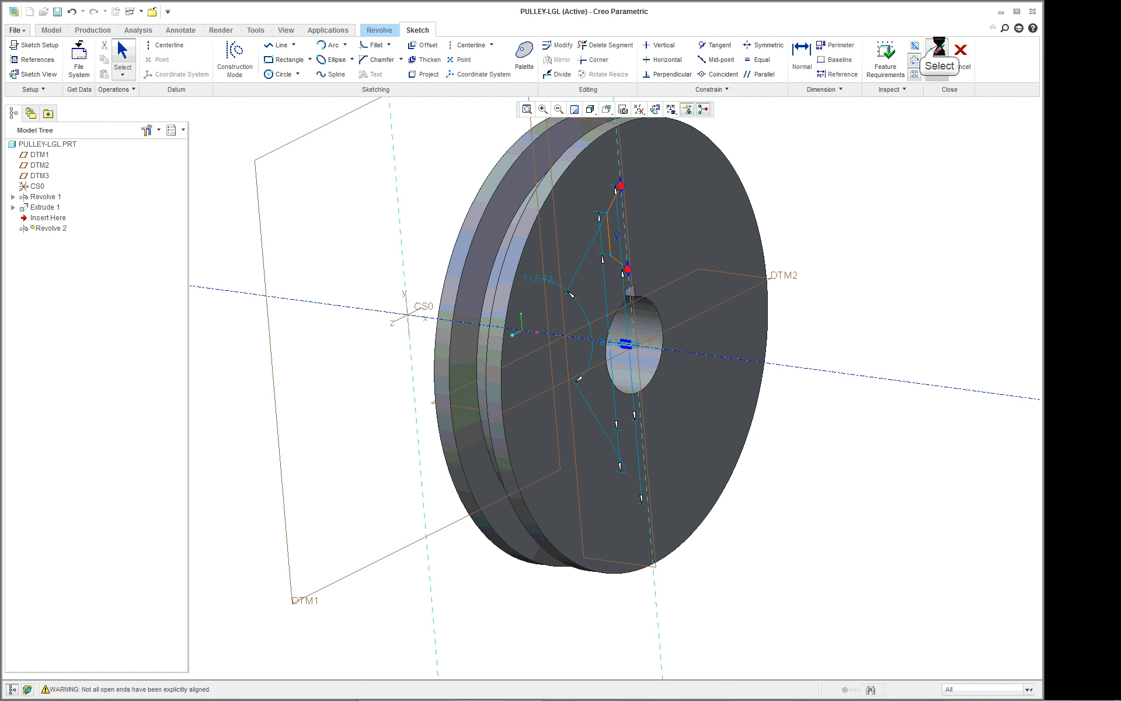
{"action": "middle_click_drag", "start_coordinate": [824, 218], "coordinate": [801, 198]}
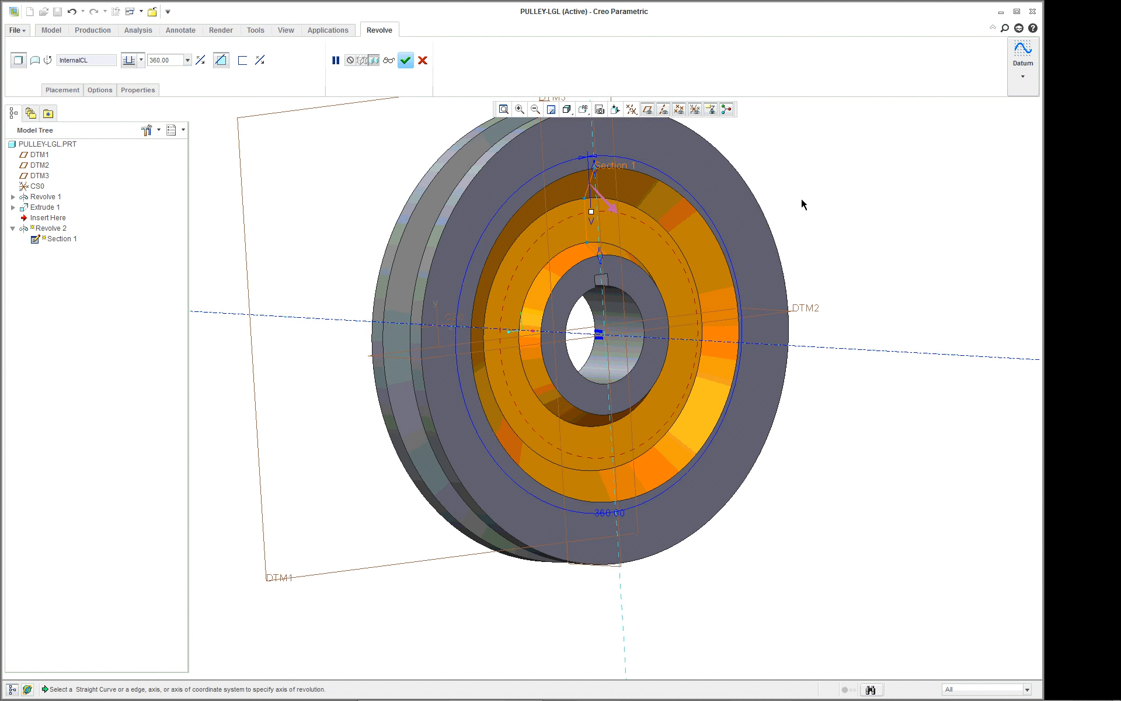
{"action": "scroll", "coordinate": [811, 175], "scroll_direction": "down", "scroll_amount": 2}
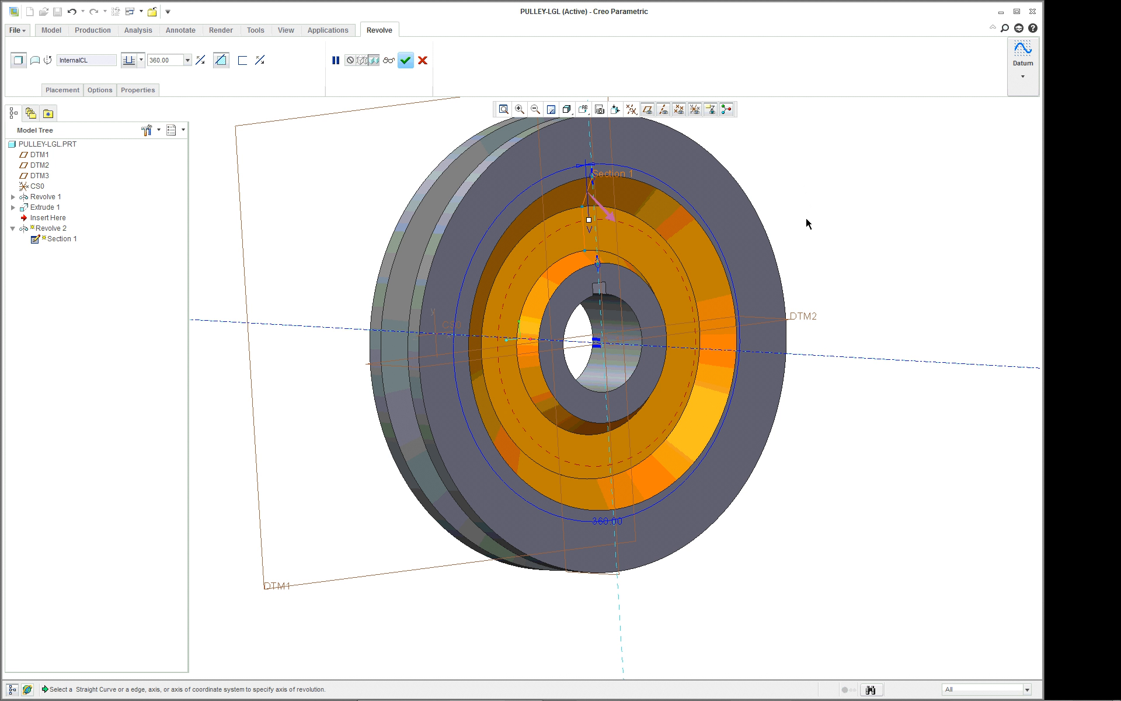
{"action": "left_click", "coordinate": [406, 60]}
Start mirroring the revolved recess and define a datum plane offset about 1.75 inward from the pulley's recessed side face.
{"action": "middle_click_drag", "start_coordinate": [879, 230], "coordinate": [923, 262]}
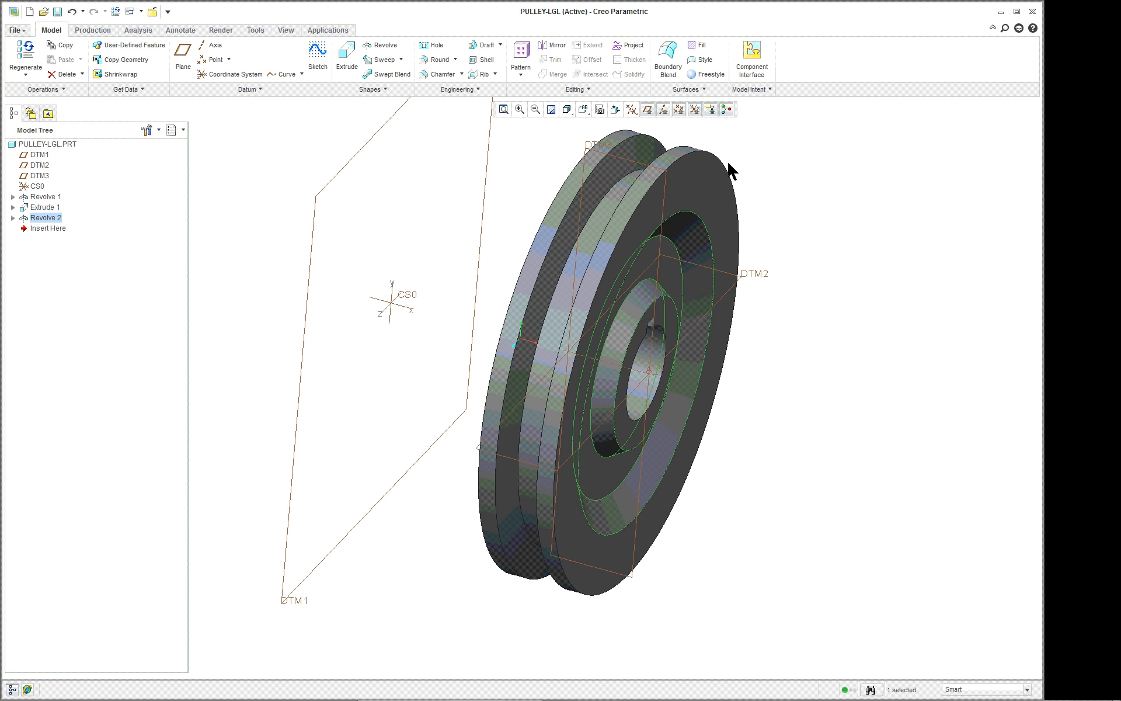
{"action": "scroll", "coordinate": [834, 120], "scroll_direction": "down", "scroll_amount": 2}
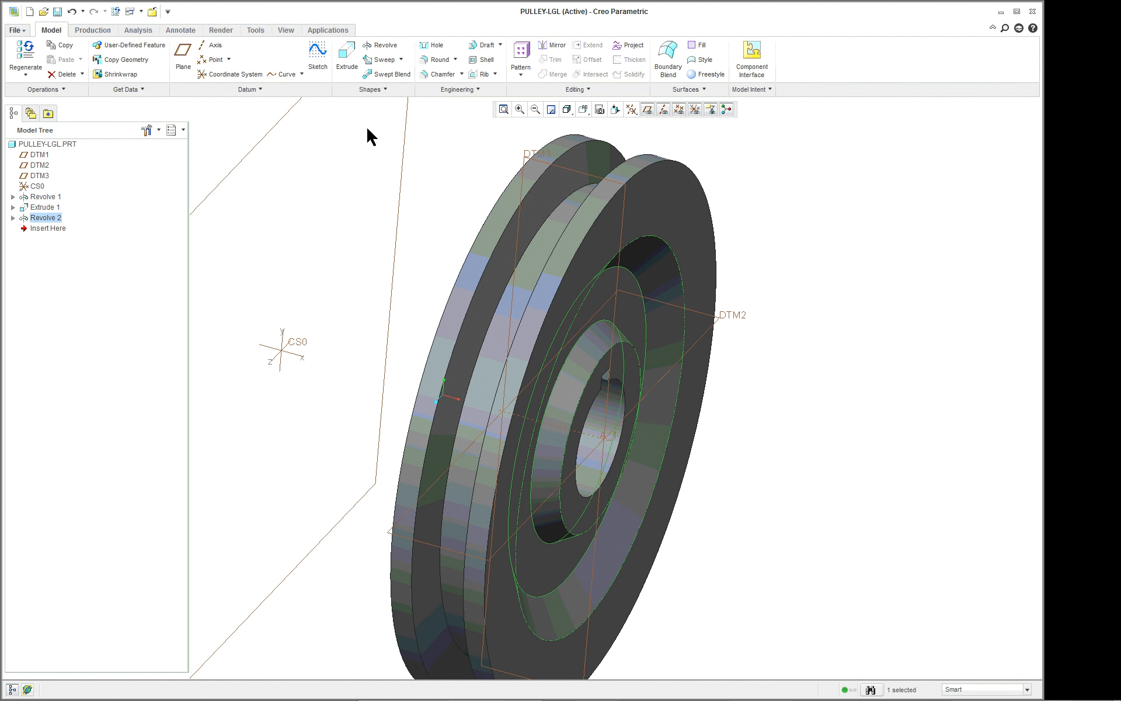
{"action": "left_click", "coordinate": [551, 46]}
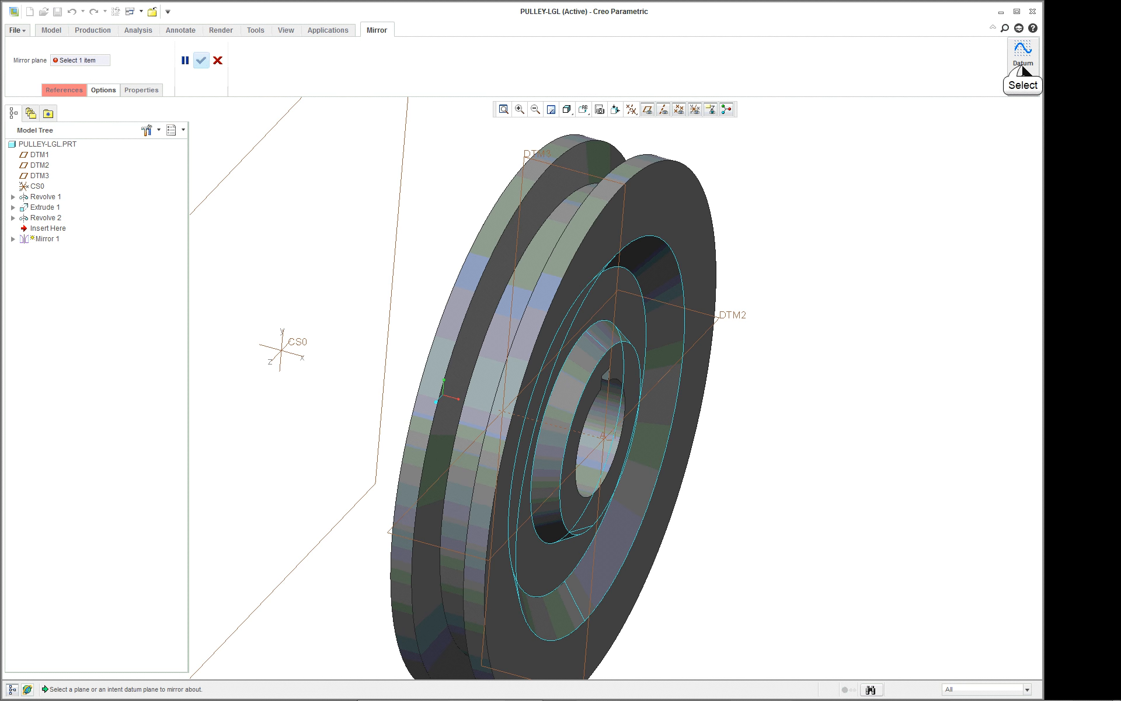
{"action": "left_click", "coordinate": [1022, 73]}
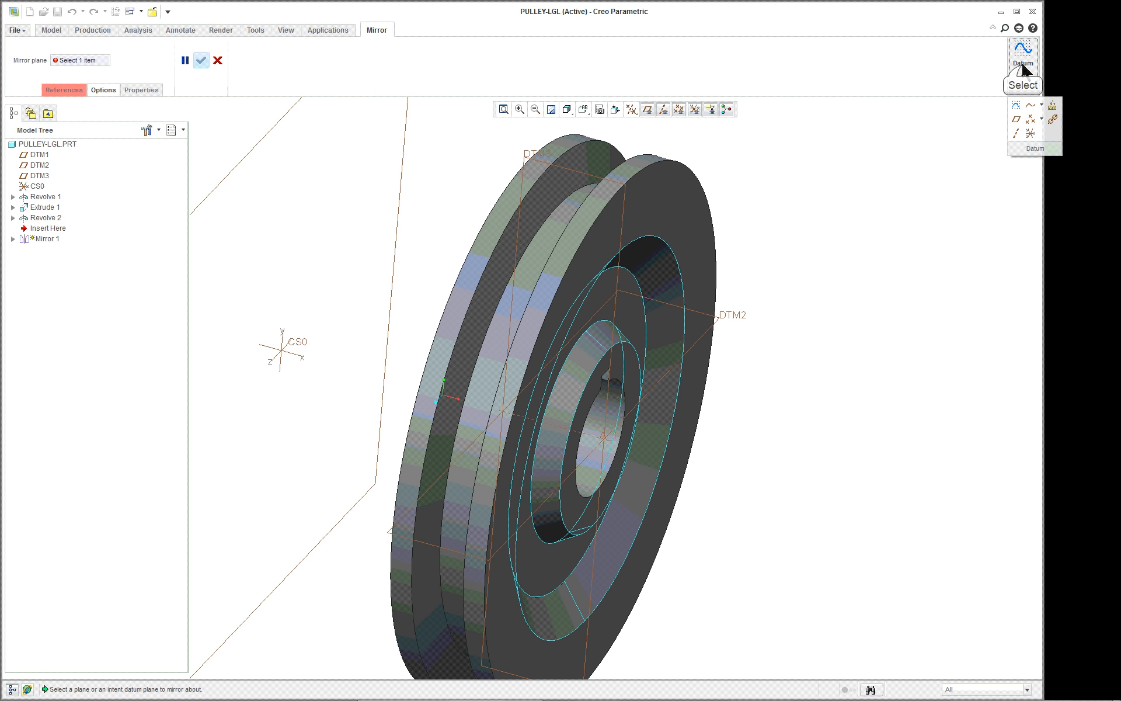
{"action": "left_click", "coordinate": [1016, 106]}
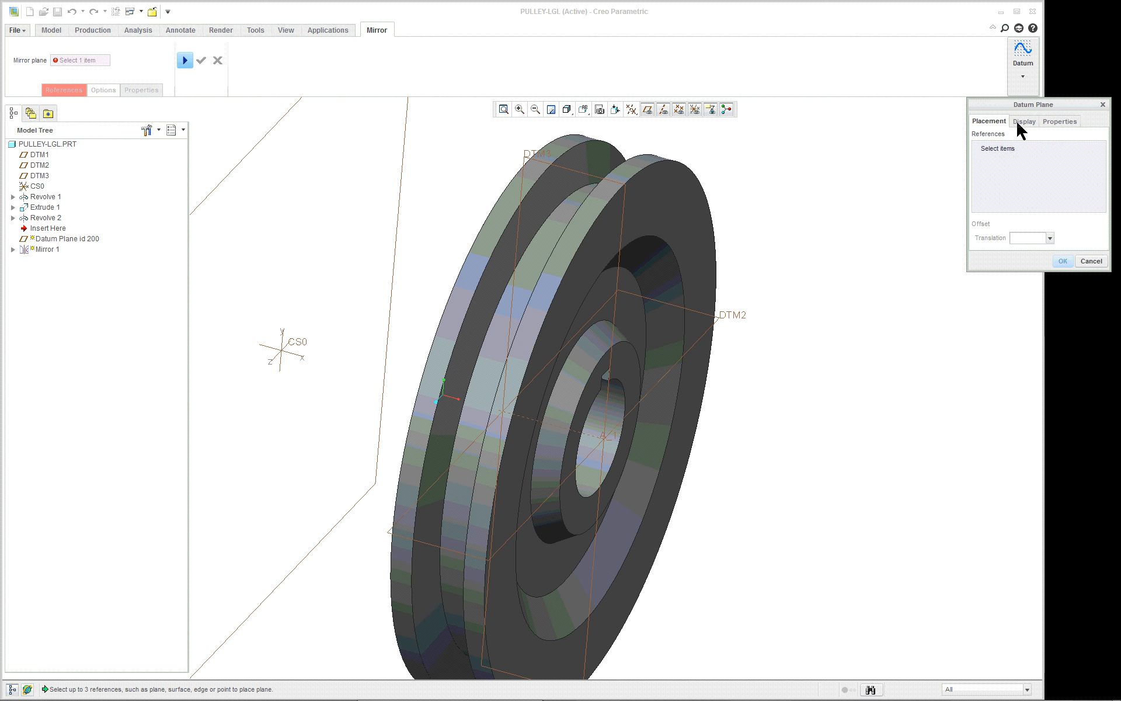
{"action": "left_click", "coordinate": [669, 208]}
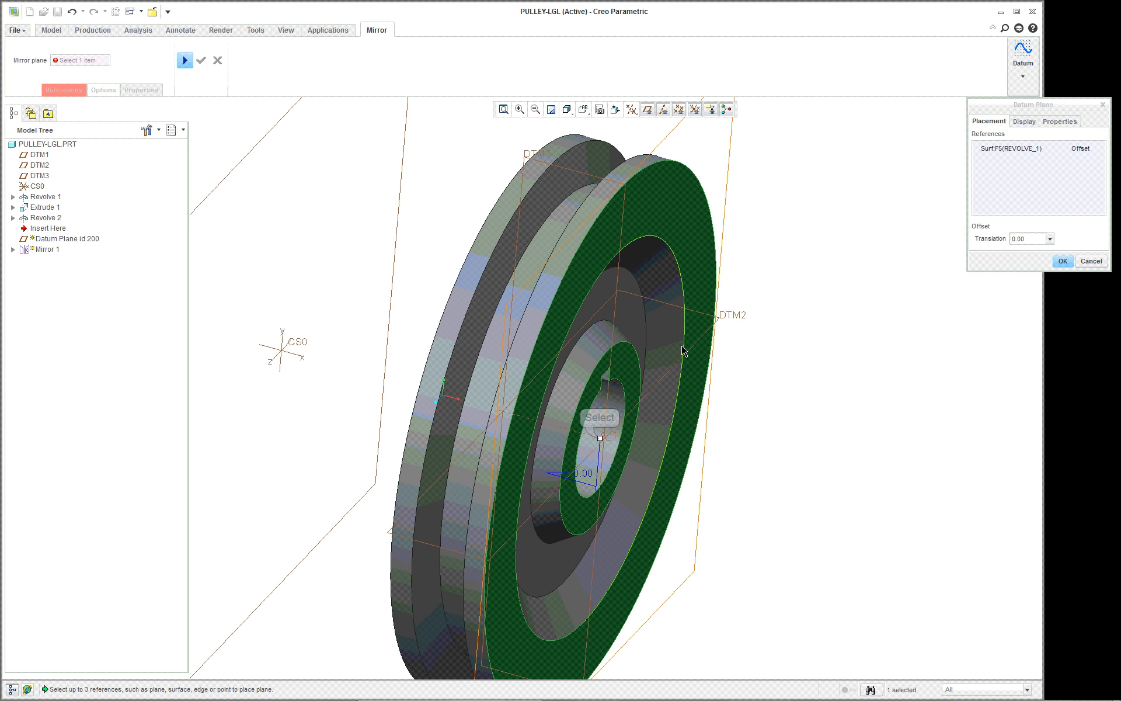
{"action": "left_click_drag", "start_coordinate": [600, 438], "coordinate": [535, 421]}
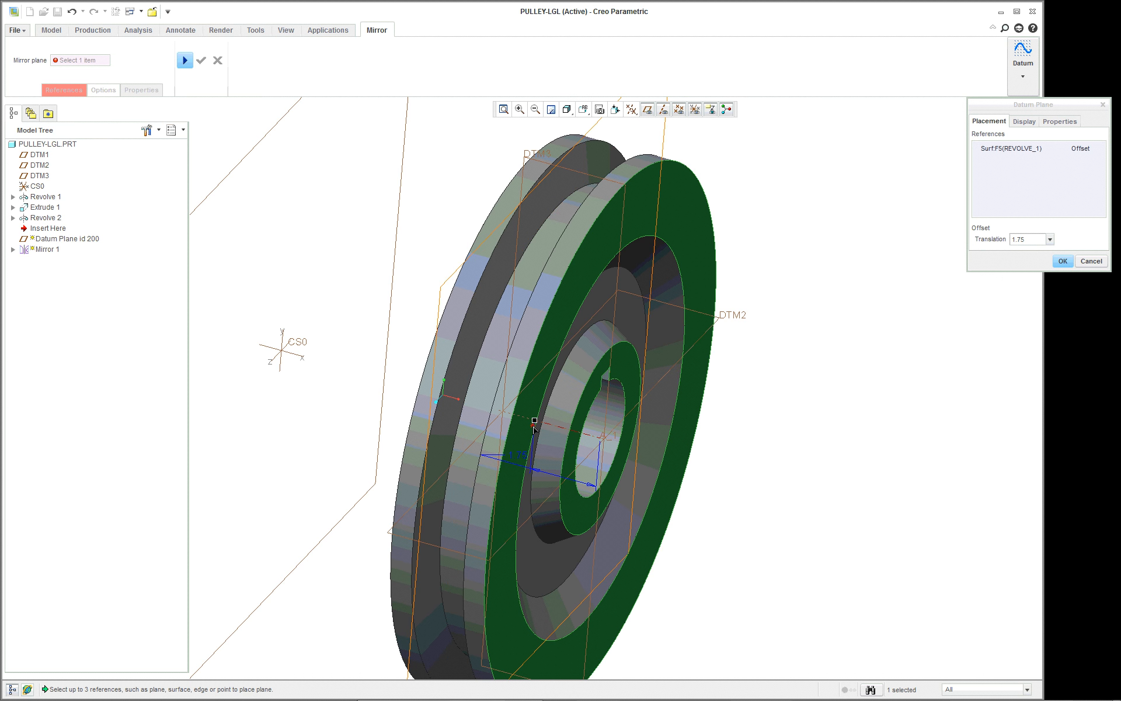
Set the datum plane's offset from the recessed side face to 2.
{"action": "double_click", "coordinate": [1039, 242]}
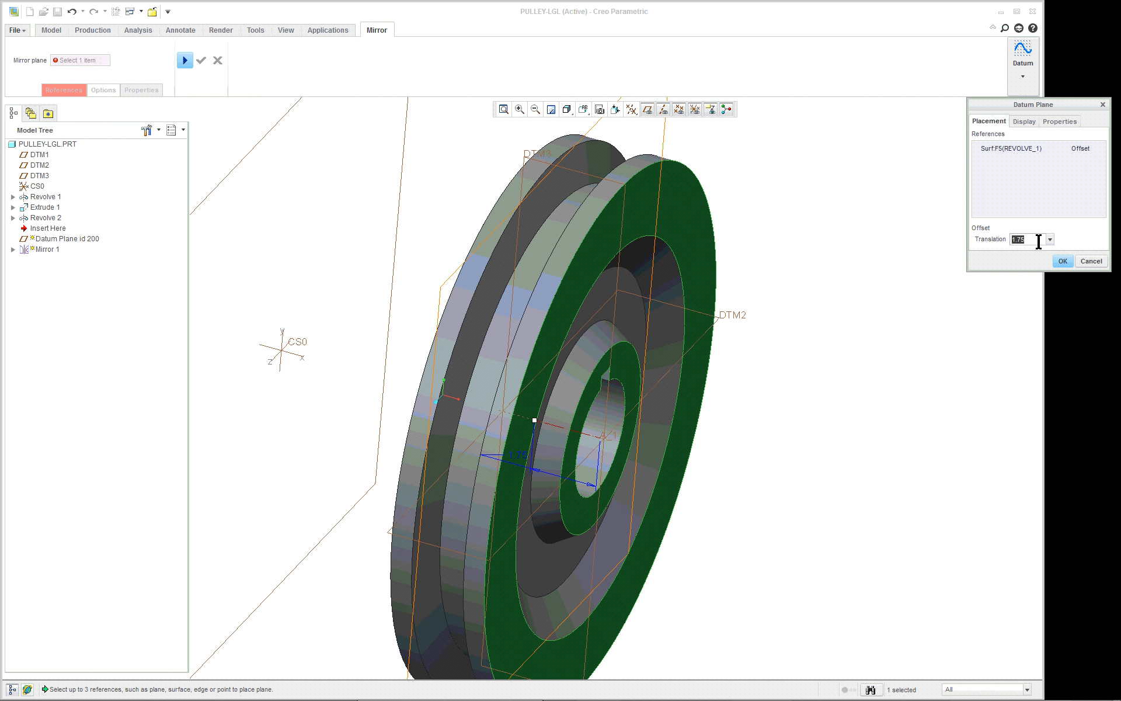
{"action": "type", "text": "2"}
{"action": "key", "text": "Return"}
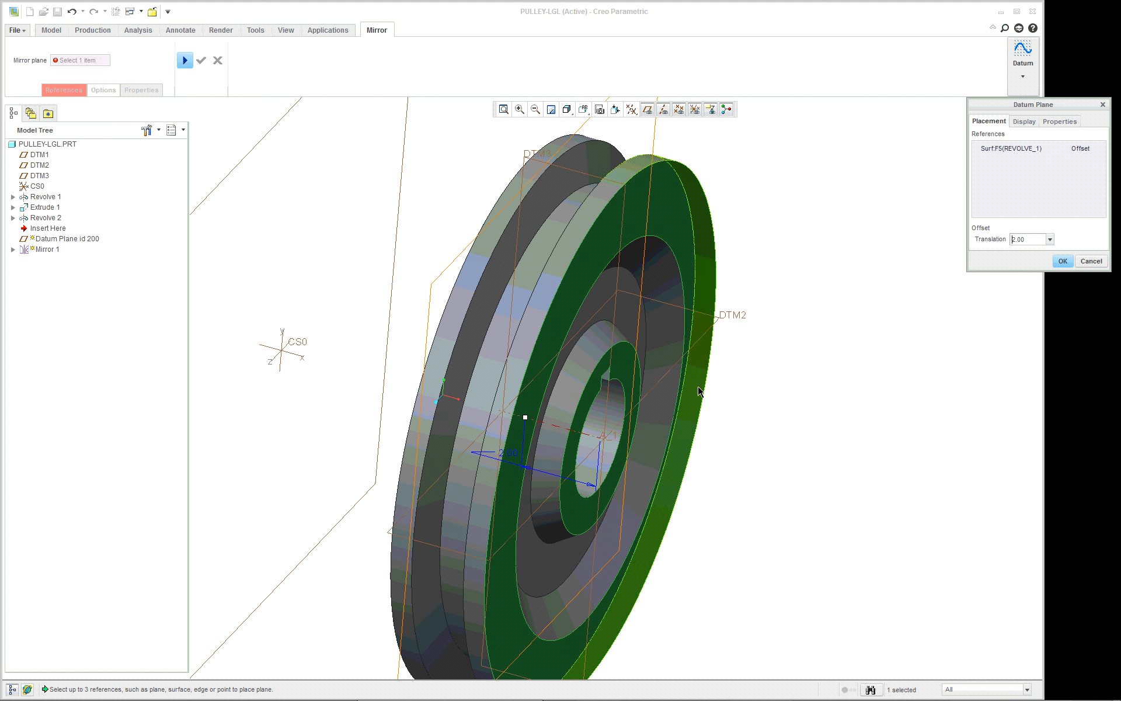
Set the datum plane's offset to 1.25 from the recessed side face and create the plane.
{"action": "middle_click_drag", "start_coordinate": [700, 392], "coordinate": [723, 375]}
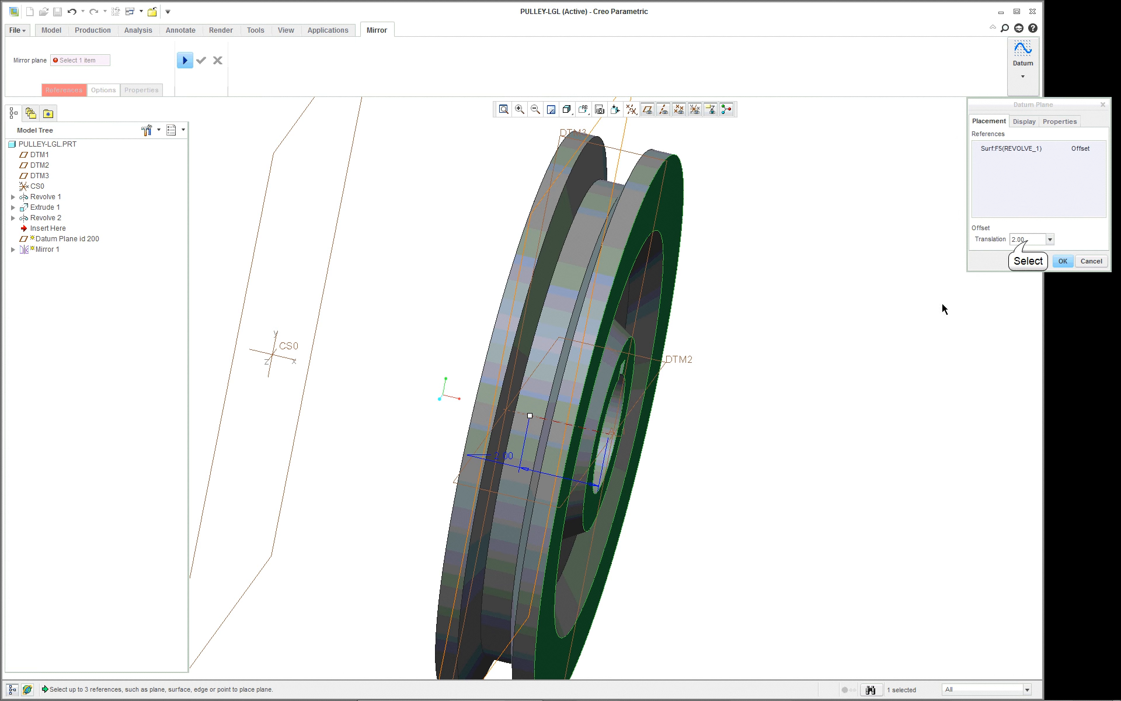
{"action": "left_click", "coordinate": [1028, 240]}
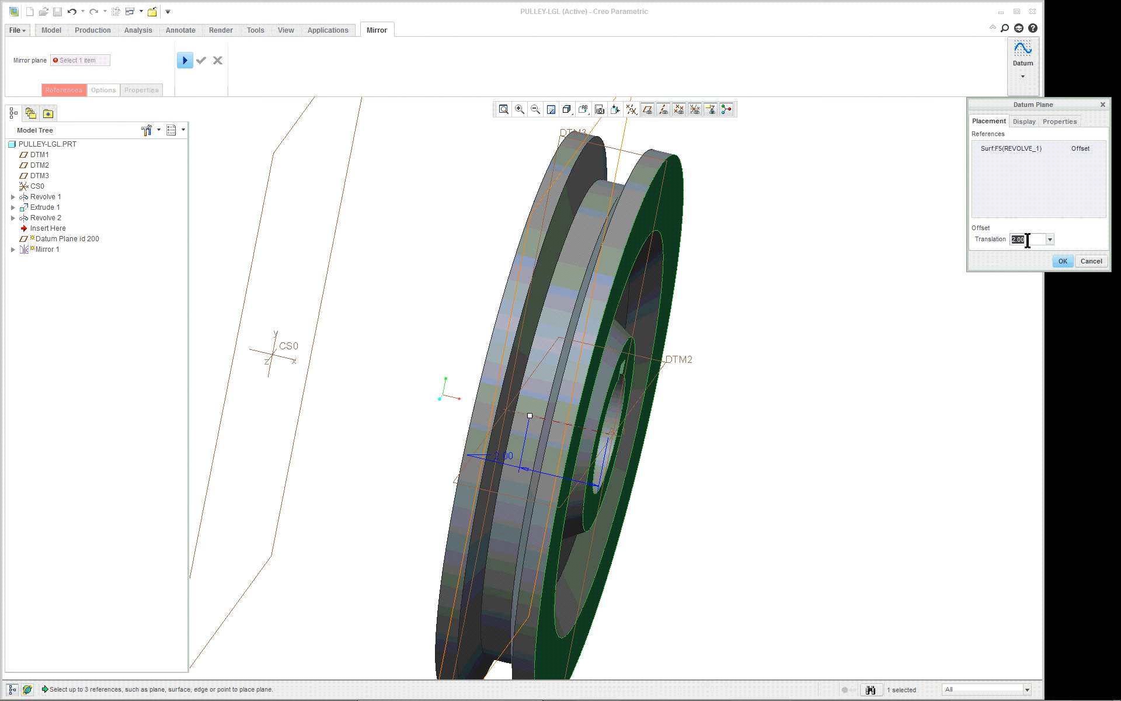
{"action": "type", "text": "1.25"}
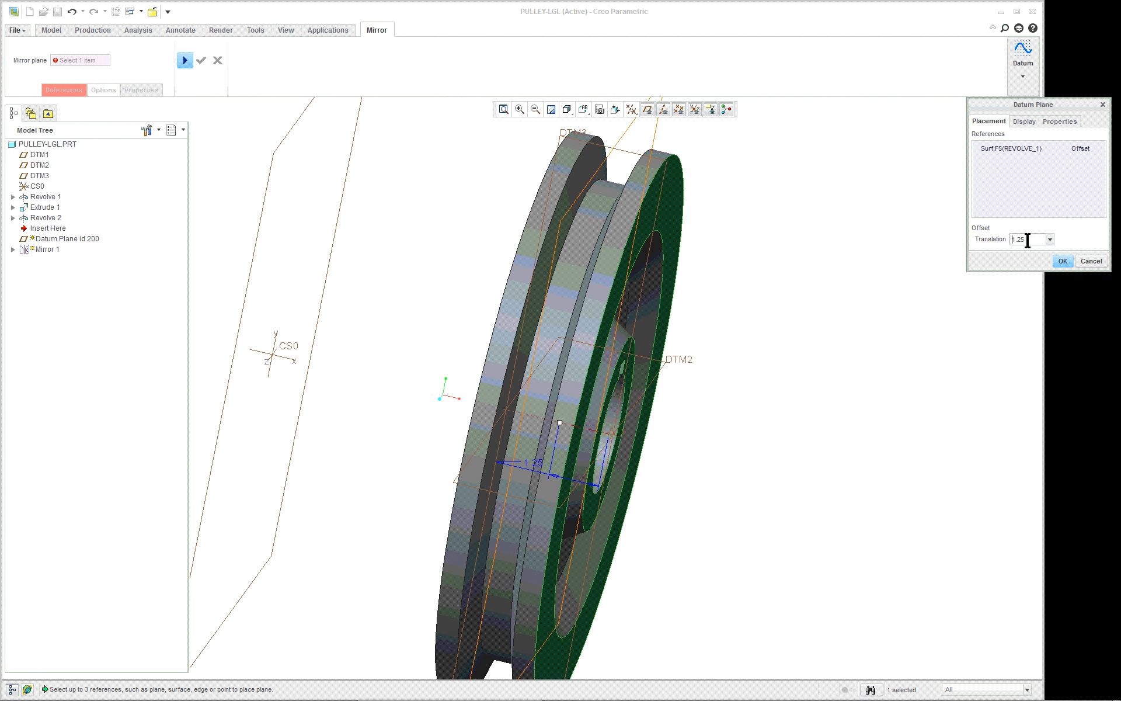
{"action": "mouse_move", "coordinate": [817, 274]}
{"action": "middle_mouse_down"}
{"action": "mouse_move", "coordinate": [831, 270]}
{"action": "mouse_move", "coordinate": [809, 277]}
{"action": "middle_mouse_up"}
{"action": "scroll", "coordinate": [809, 277], "scroll_direction": "up", "scroll_amount": 3}
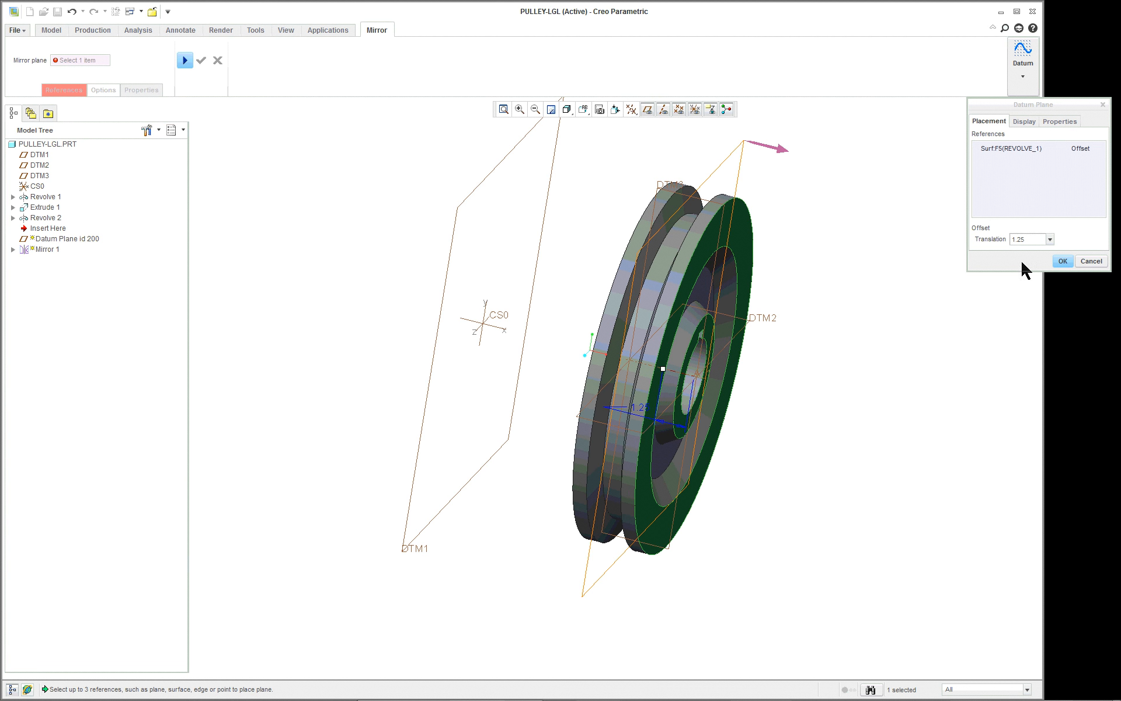
{"action": "left_click", "coordinate": [1063, 261]}
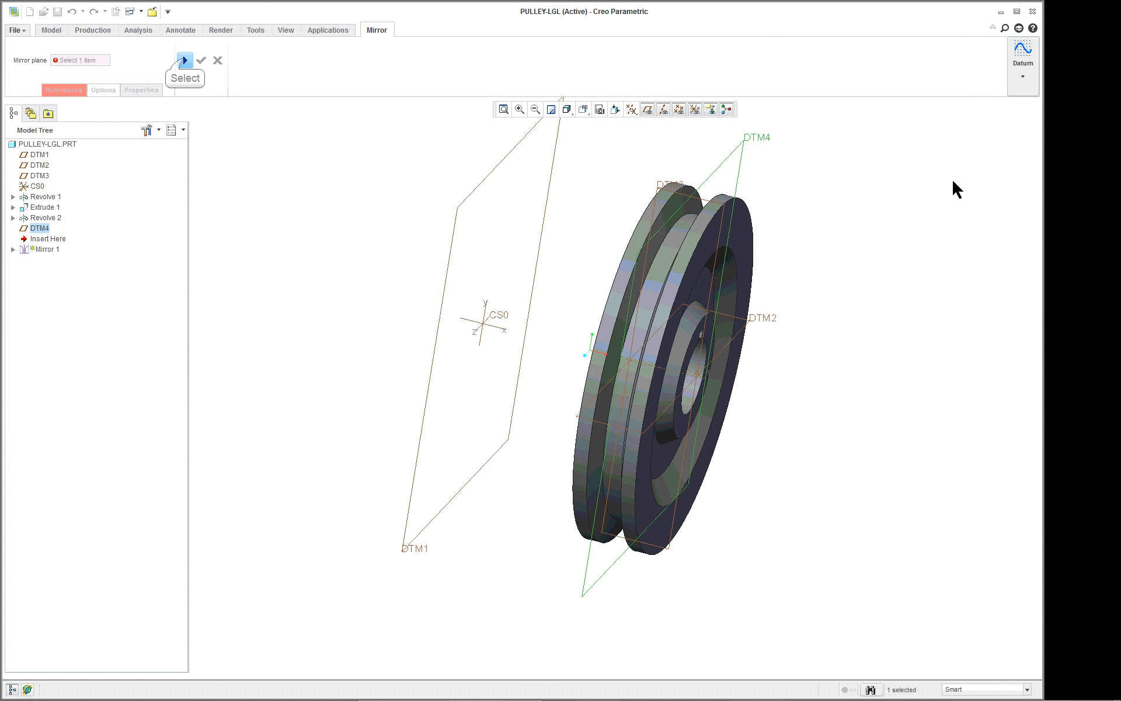
Resume the mirror and copy the revolved recess about the new datum plane to the pulley's opposite side, then clear the selection.
{"action": "left_click", "coordinate": [185, 60]}
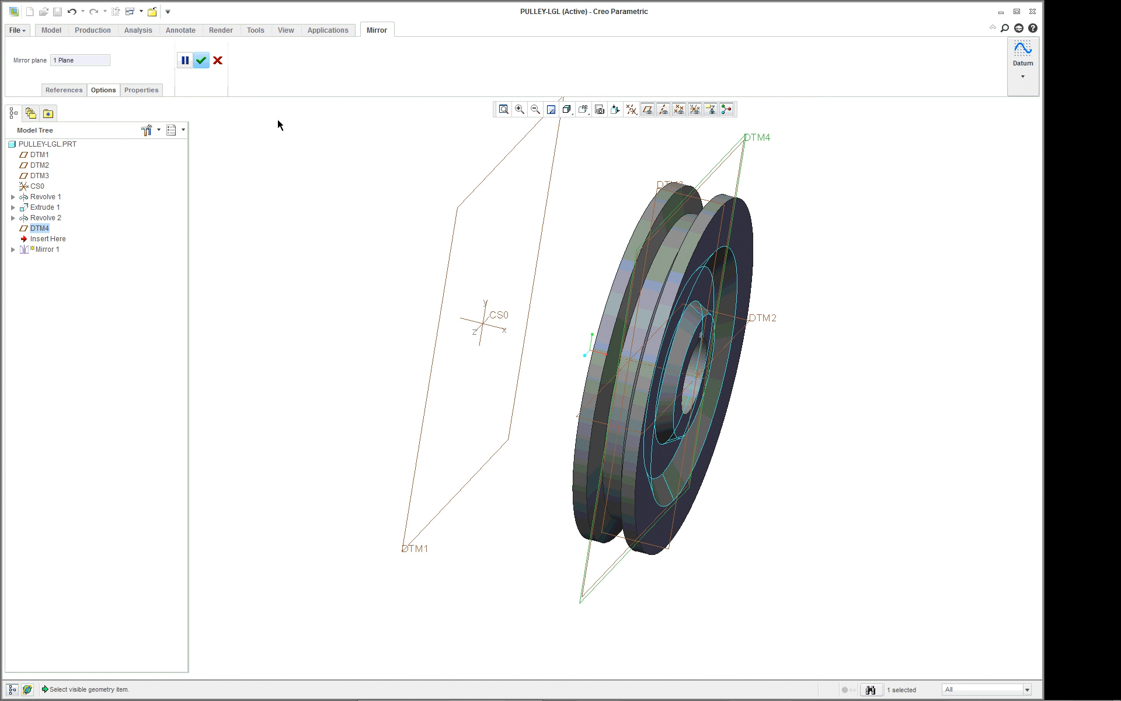
{"action": "left_click", "coordinate": [203, 61]}
{"action": "mouse_move", "coordinate": [803, 320]}
{"action": "middle_mouse_down"}
{"action": "mouse_move", "coordinate": [899, 294]}
{"action": "mouse_move", "coordinate": [794, 303]}
{"action": "mouse_move", "coordinate": [859, 282]}
{"action": "mouse_move", "coordinate": [793, 303]}
{"action": "mouse_move", "coordinate": [812, 298]}
{"action": "middle_mouse_up"}
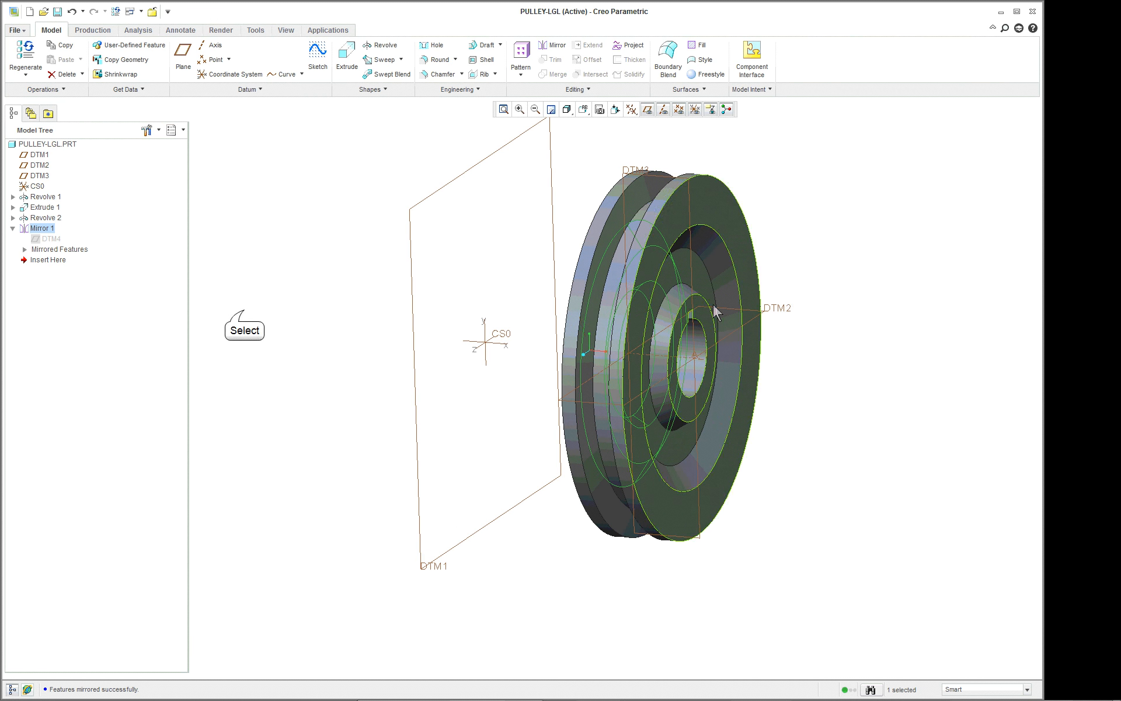
{"action": "left_click", "coordinate": [245, 315]}
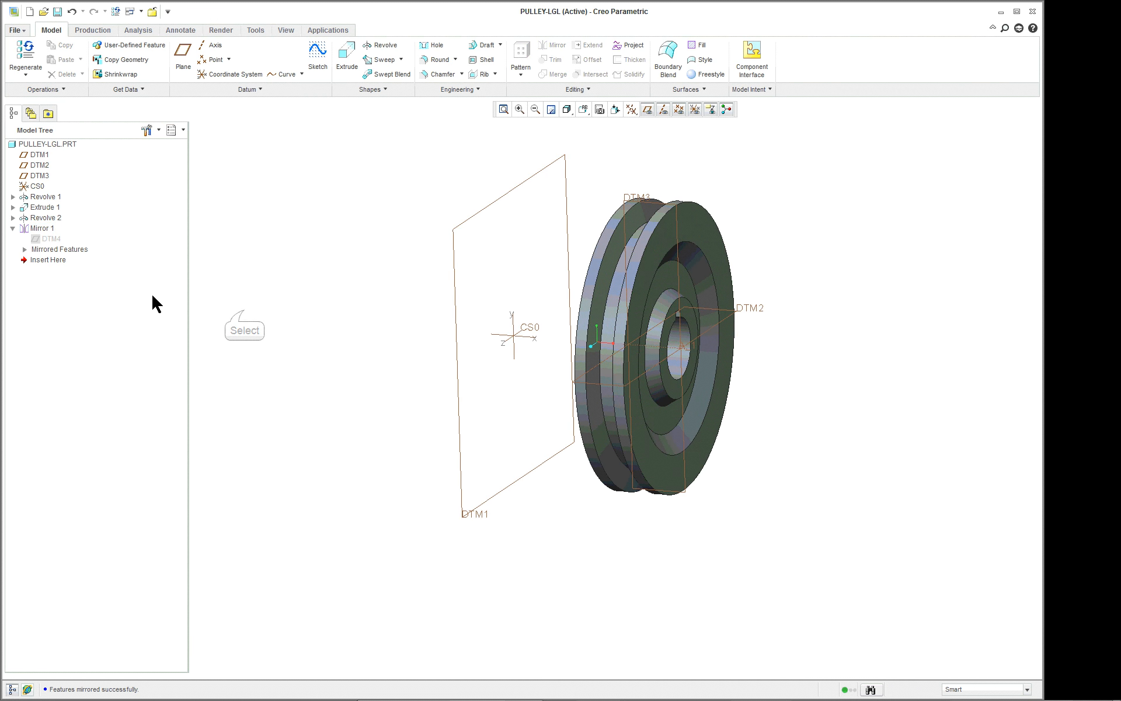
Collapse the mirror feature in the model tree, hiding its embedded datum plane and mirrored features.
{"action": "left_click", "coordinate": [53, 240]}
{"action": "left_click", "coordinate": [257, 235]}
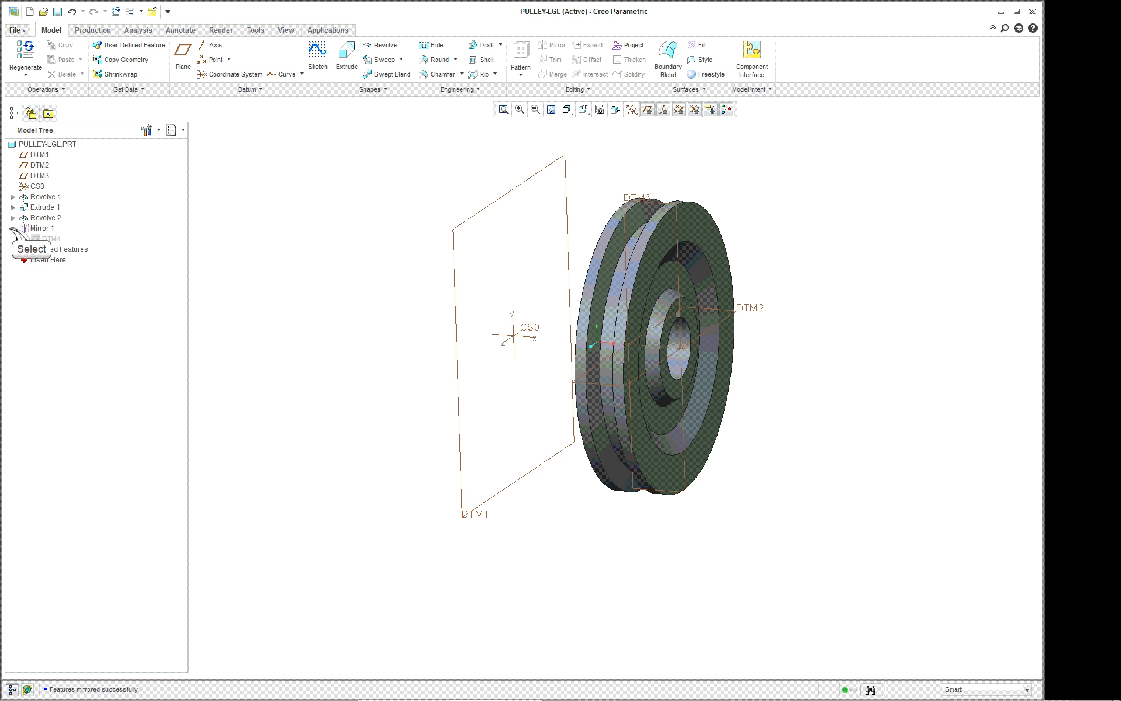
{"action": "left_click", "coordinate": [12, 228]}
{"action": "left_click", "coordinate": [319, 232]}
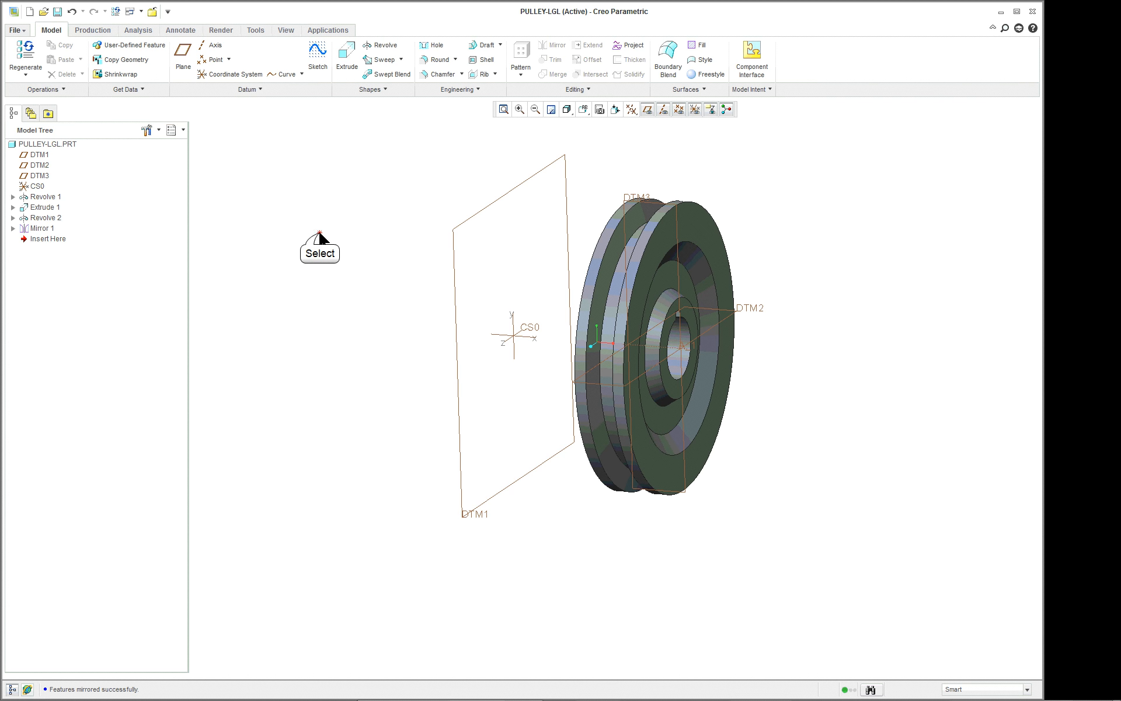
Apply the blue metallic paint appearance from the adv-paint-metallic.dmt library to the whole PULLEY-LGL part.
{"action": "scroll", "coordinate": [830, 236], "scroll_direction": "down", "scroll_amount": 1}
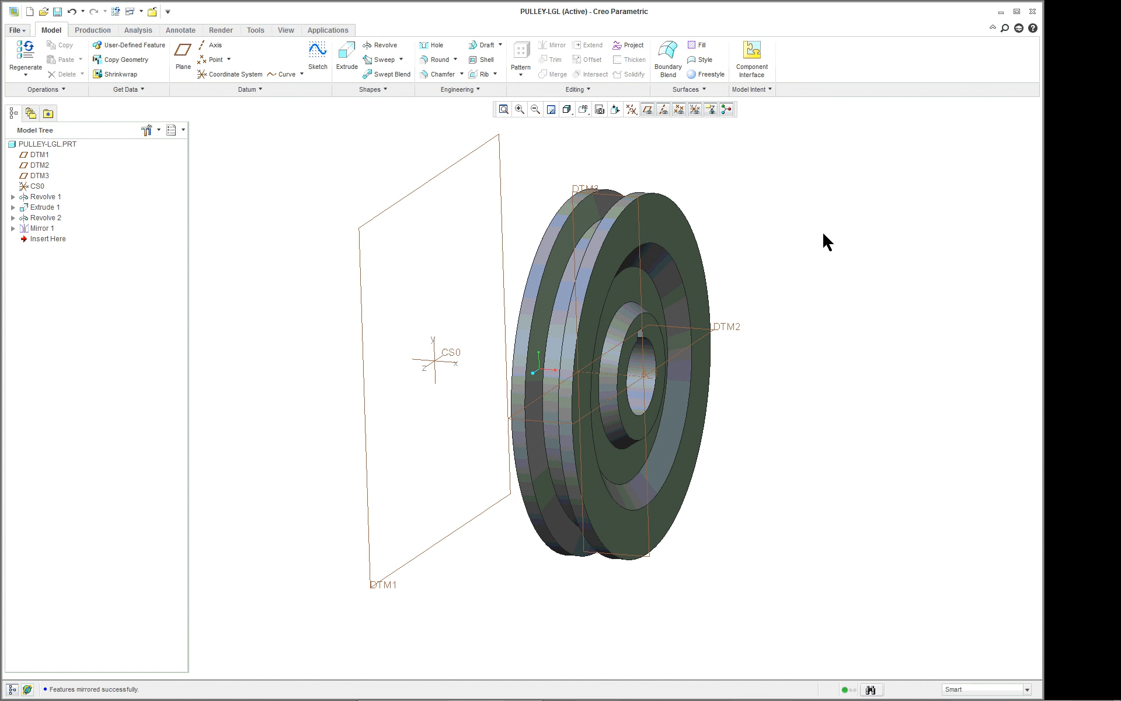
{"action": "left_click", "coordinate": [285, 30]}
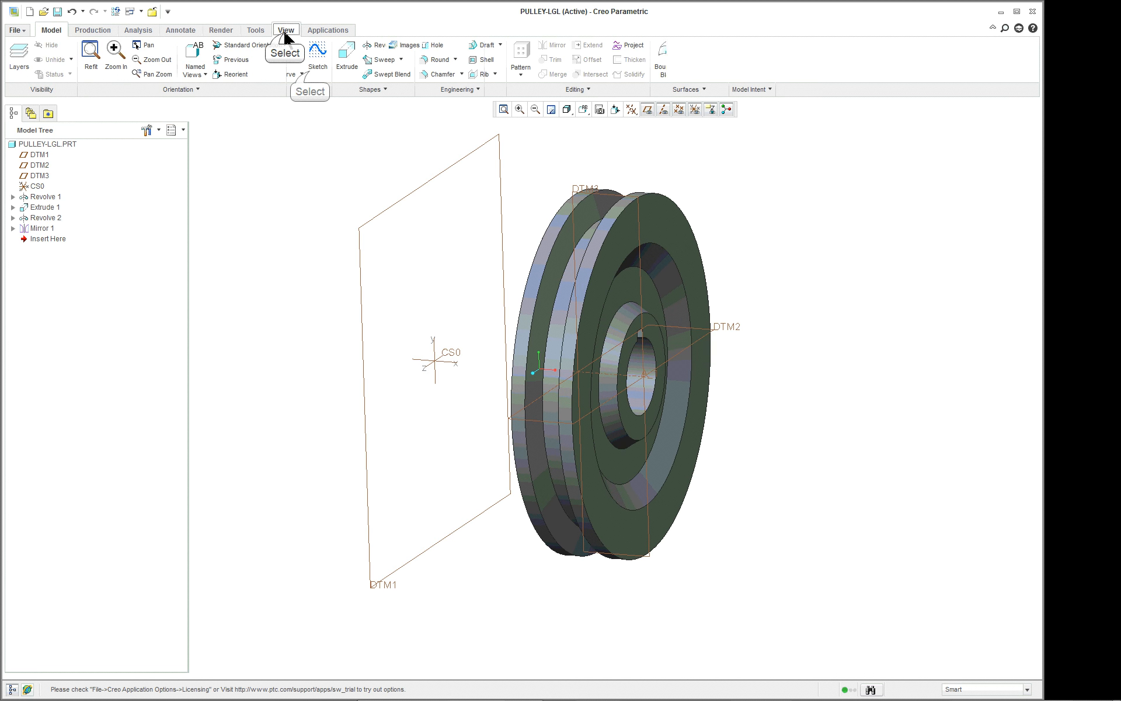
{"action": "left_click", "coordinate": [301, 70]}
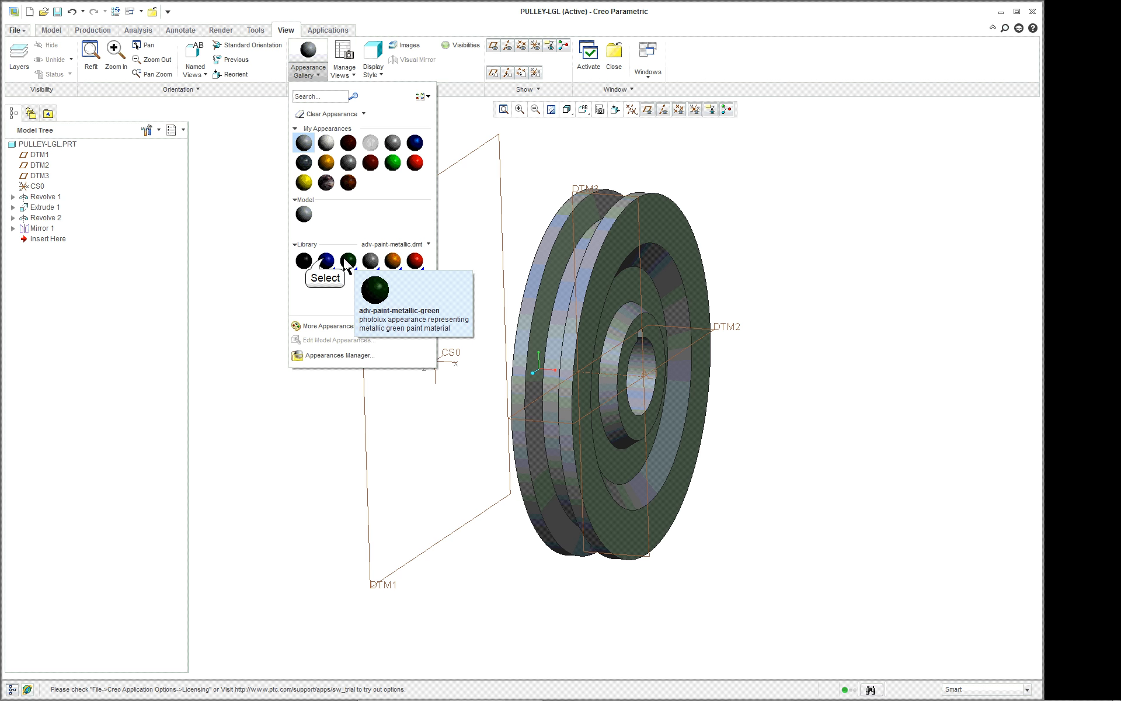
{"action": "left_click", "coordinate": [326, 260]}
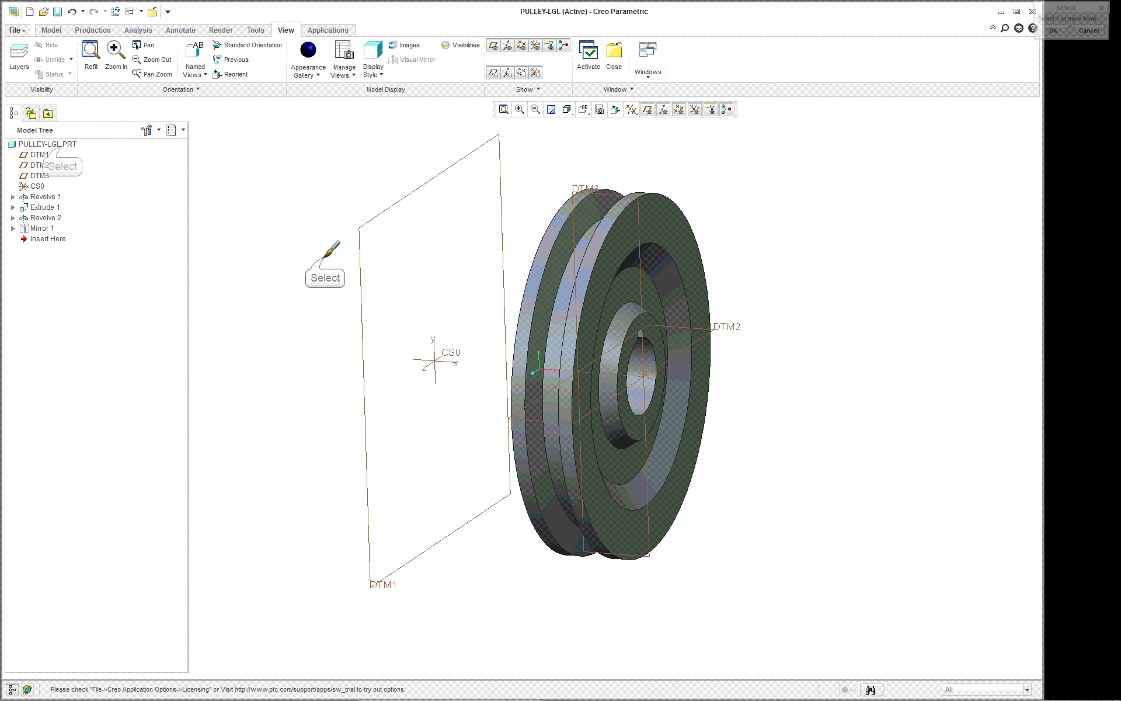
{"action": "left_click", "coordinate": [61, 146]}
{"action": "middle_click", "coordinate": [266, 195]}
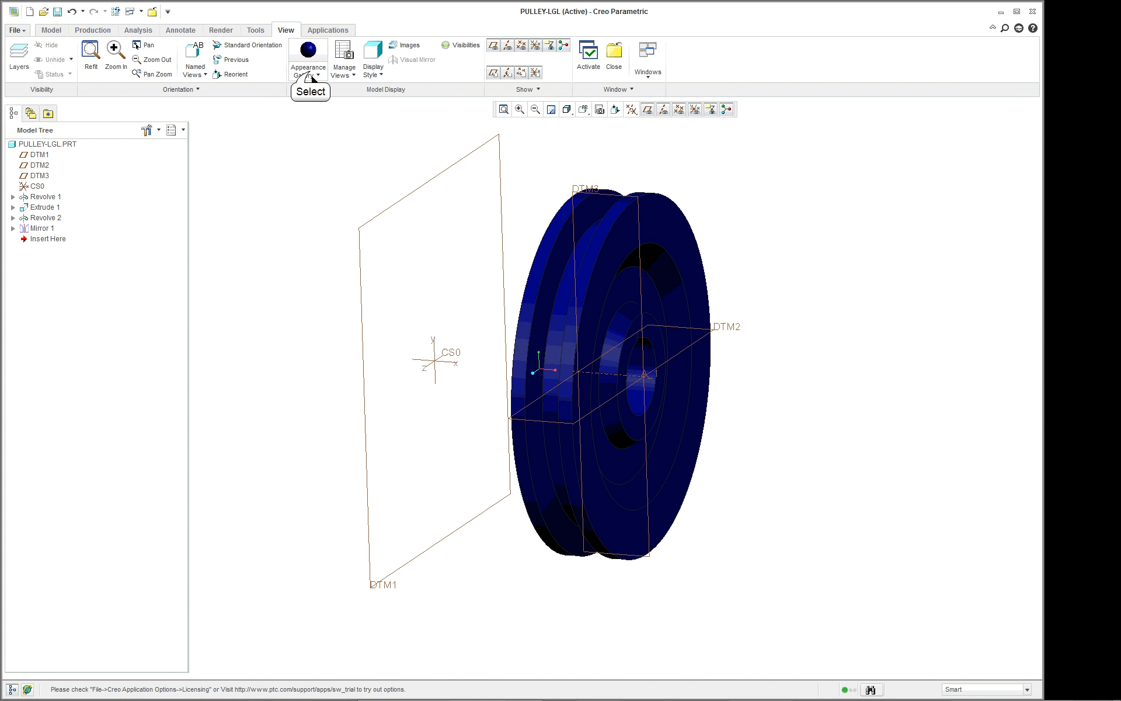
Edit the model's blue metallic paint appearance, changing its base color to a light green with green 239.7 and blue 214.2.
{"action": "left_click", "coordinate": [307, 65]}
{"action": "right_click", "coordinate": [306, 214]}
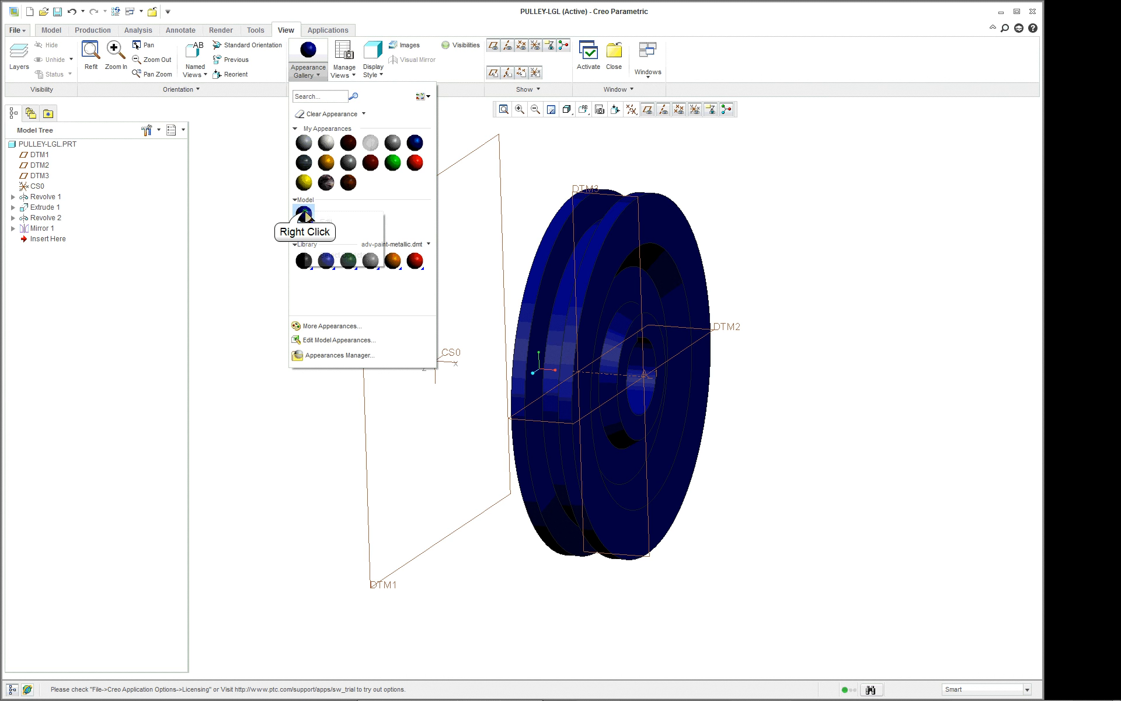
{"action": "left_click", "coordinate": [318, 220]}
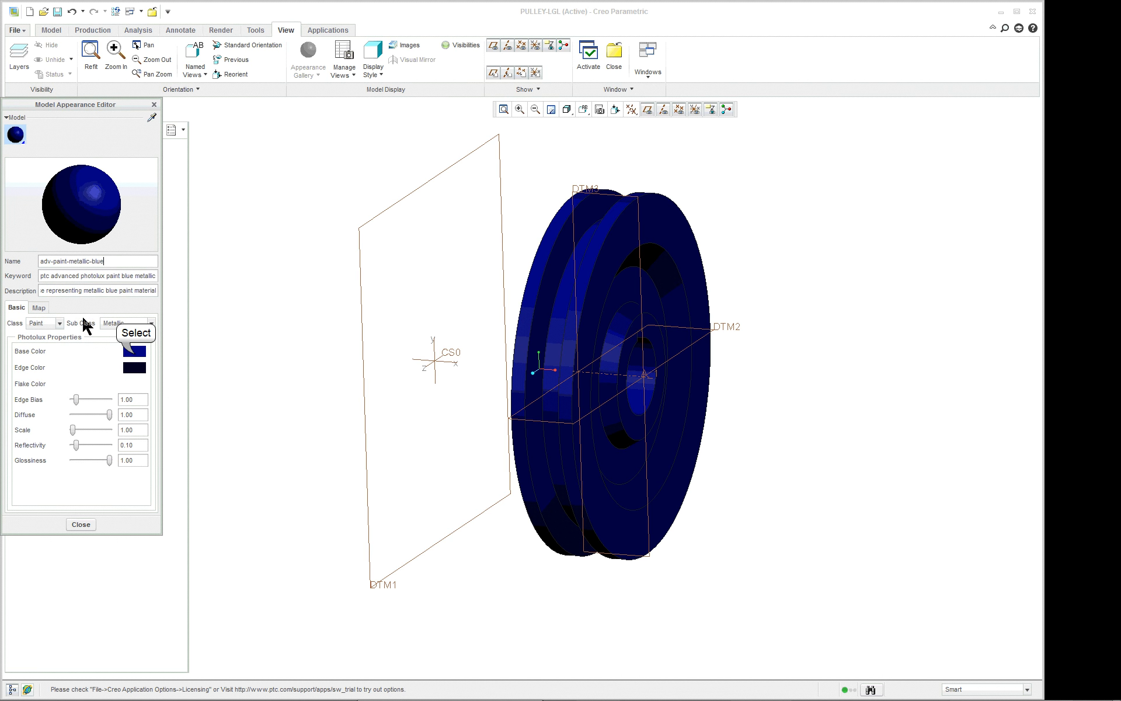
{"action": "left_click", "coordinate": [135, 354]}
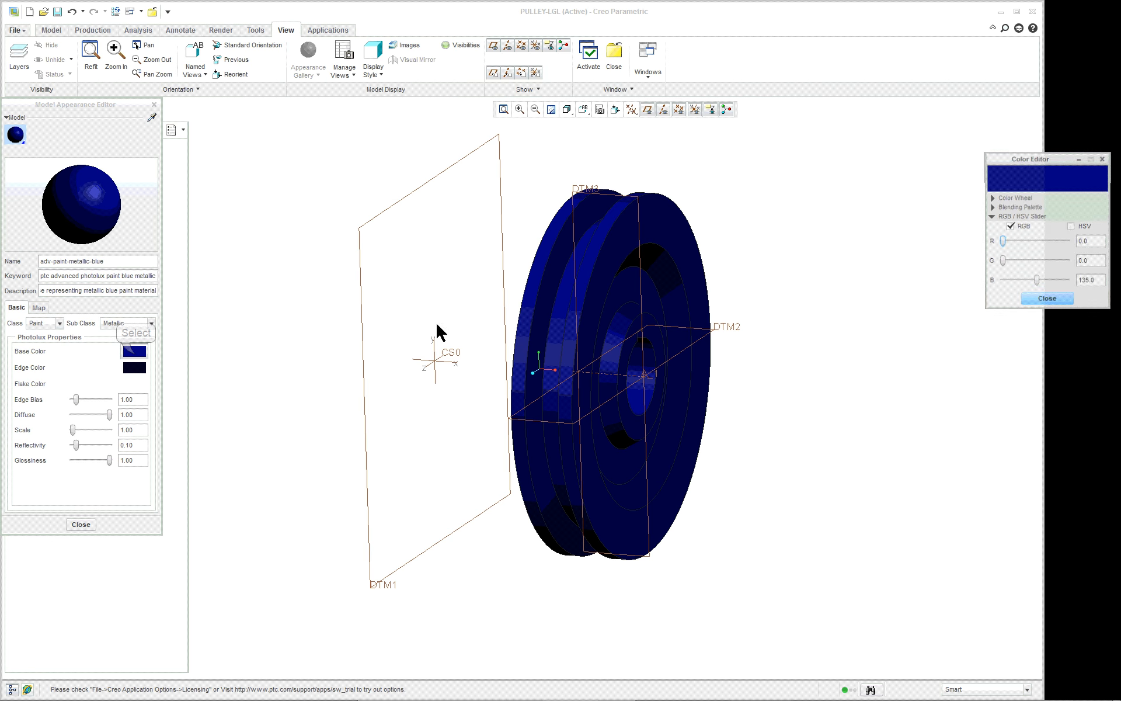
{"action": "left_click", "coordinate": [1053, 261]}
{"action": "left_click", "coordinate": [1055, 241]}
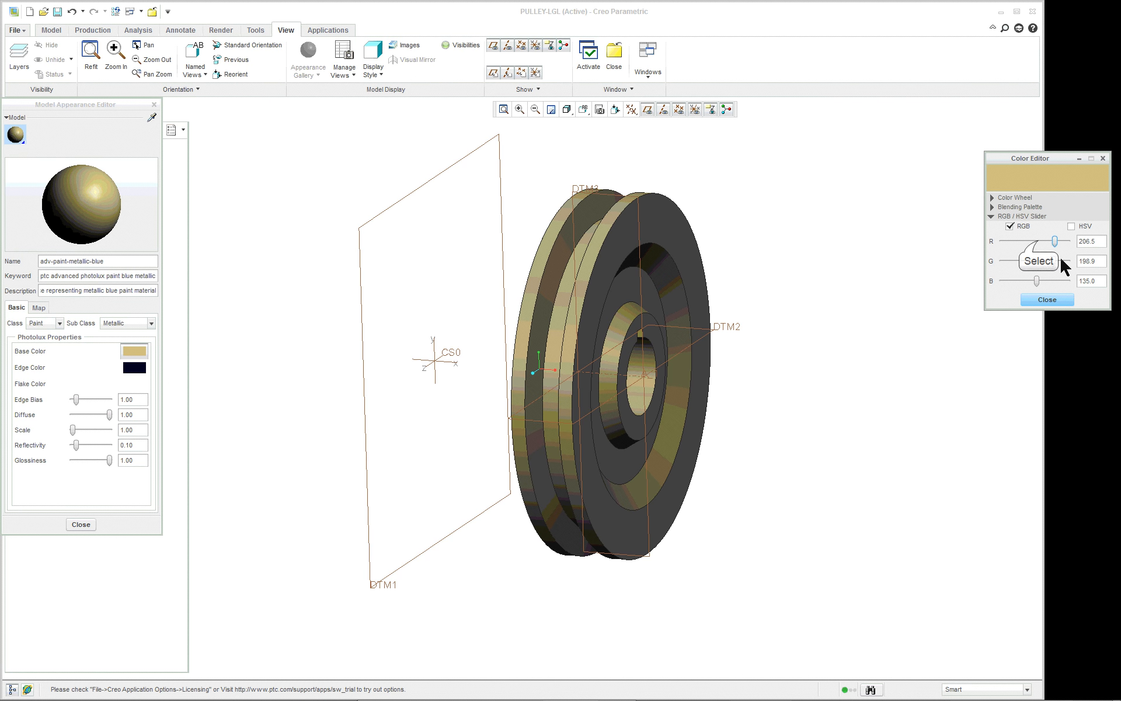
{"action": "left_click", "coordinate": [1043, 241]}
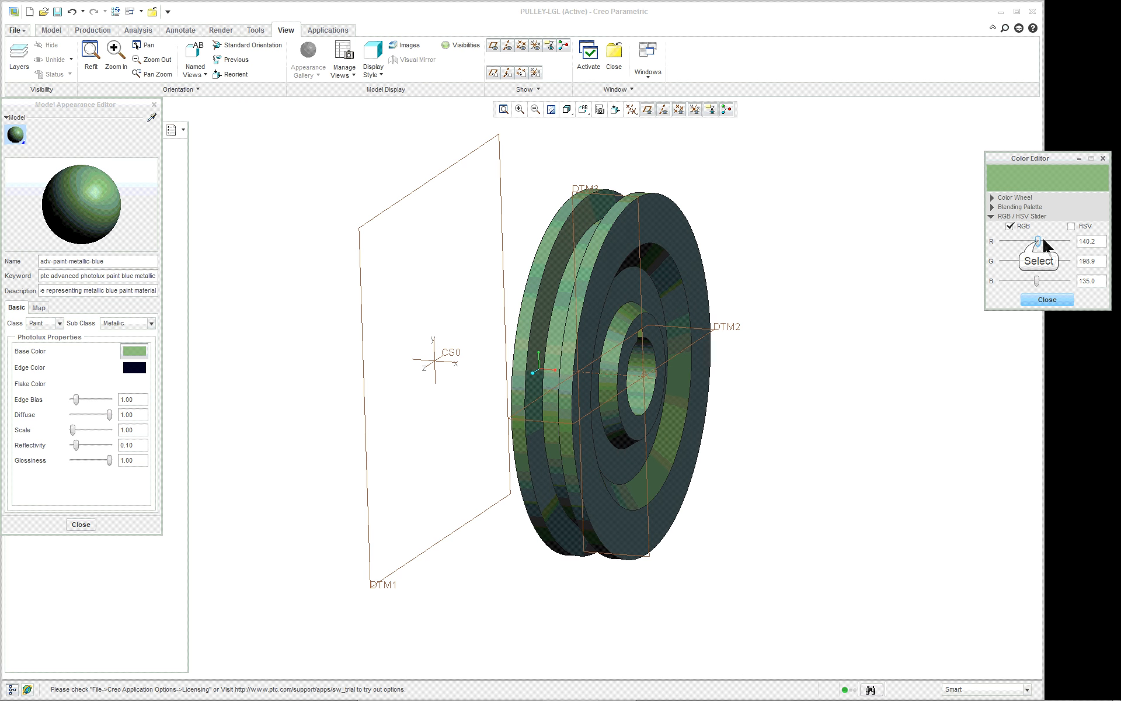
{"action": "left_click", "coordinate": [1057, 281]}
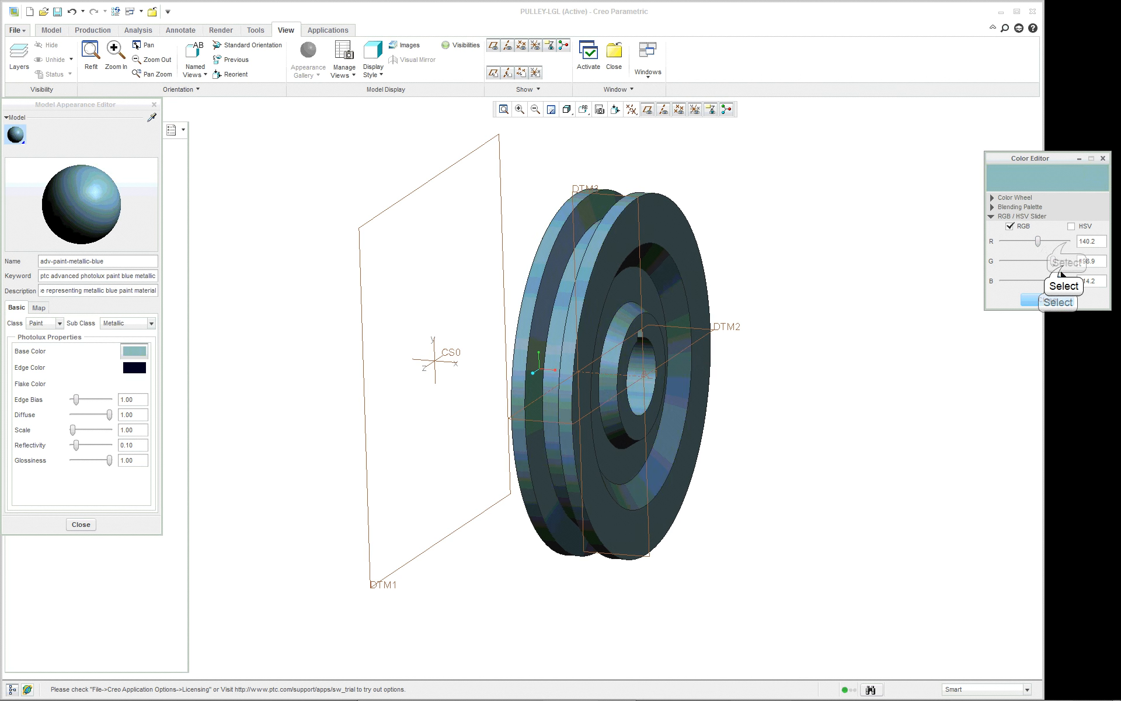
{"action": "left_click", "coordinate": [1063, 261]}
{"action": "left_click", "coordinate": [1067, 241]}
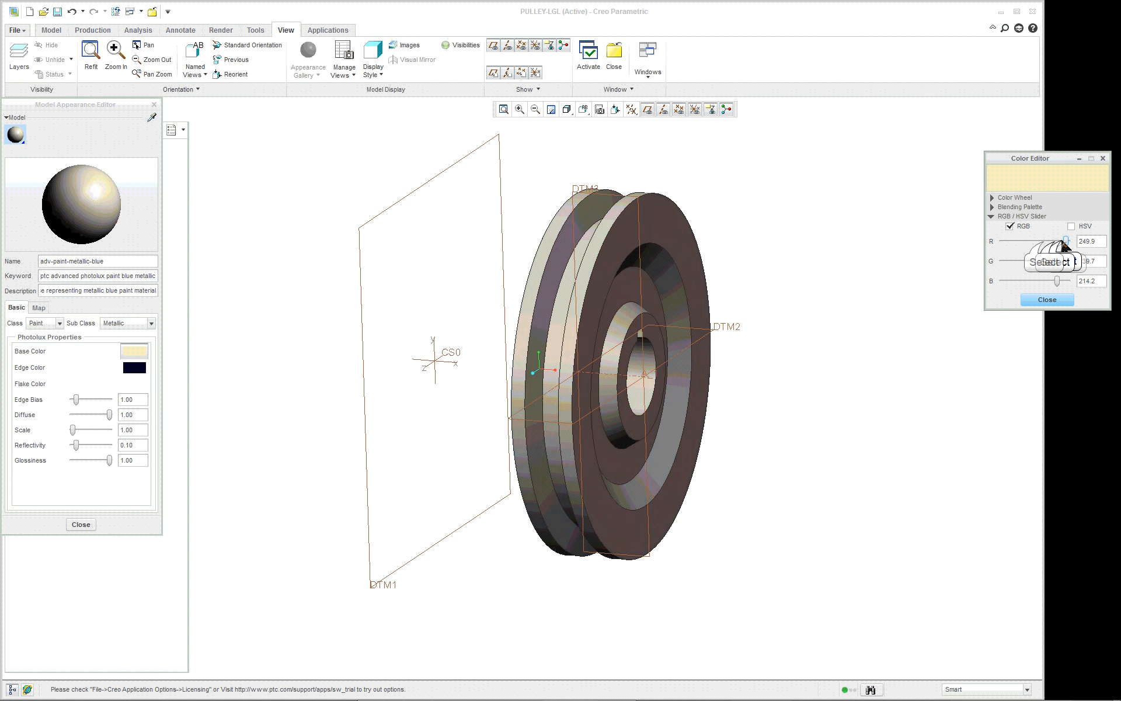
{"action": "left_click", "coordinate": [1048, 241]}
{"action": "left_click", "coordinate": [1047, 300]}
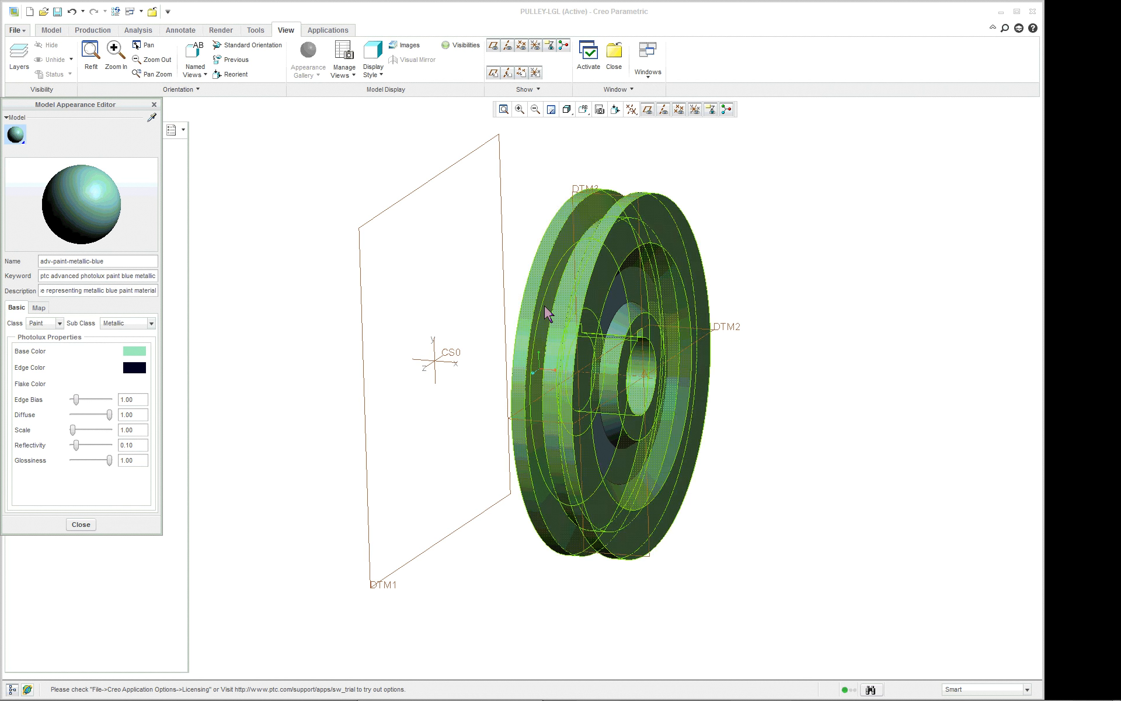
Set the red component of the appearance's edge color to 255 and finish editing the appearance.
{"action": "left_click", "coordinate": [127, 371]}
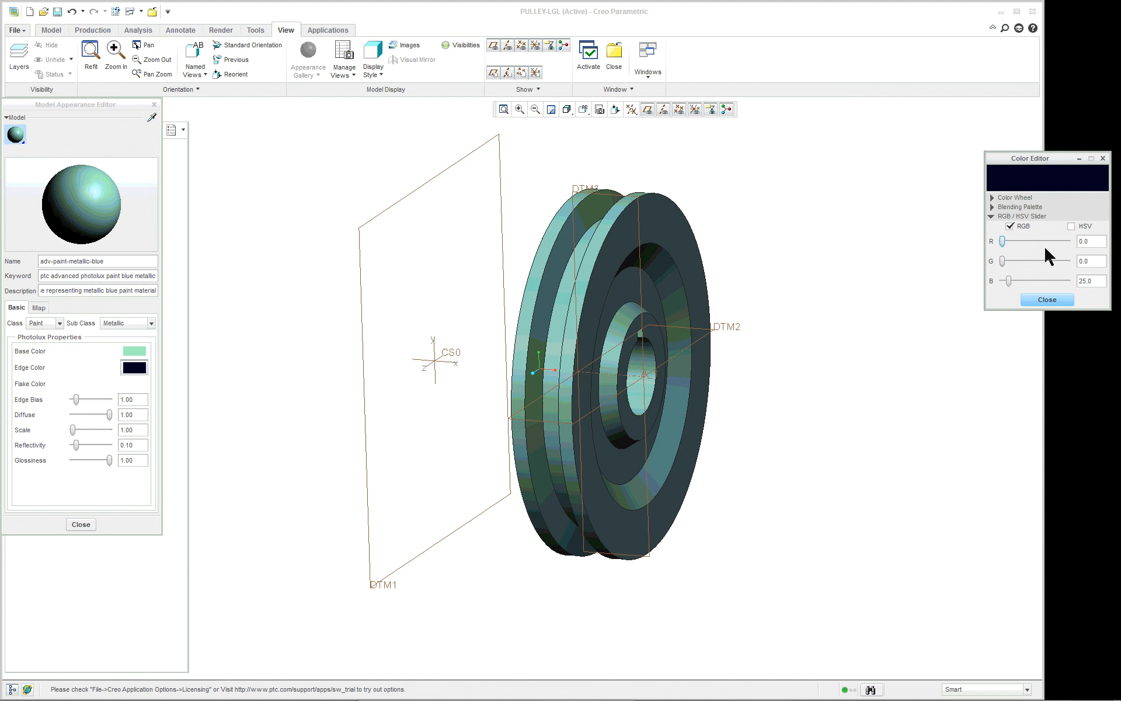
{"action": "left_click", "coordinate": [1067, 243]}
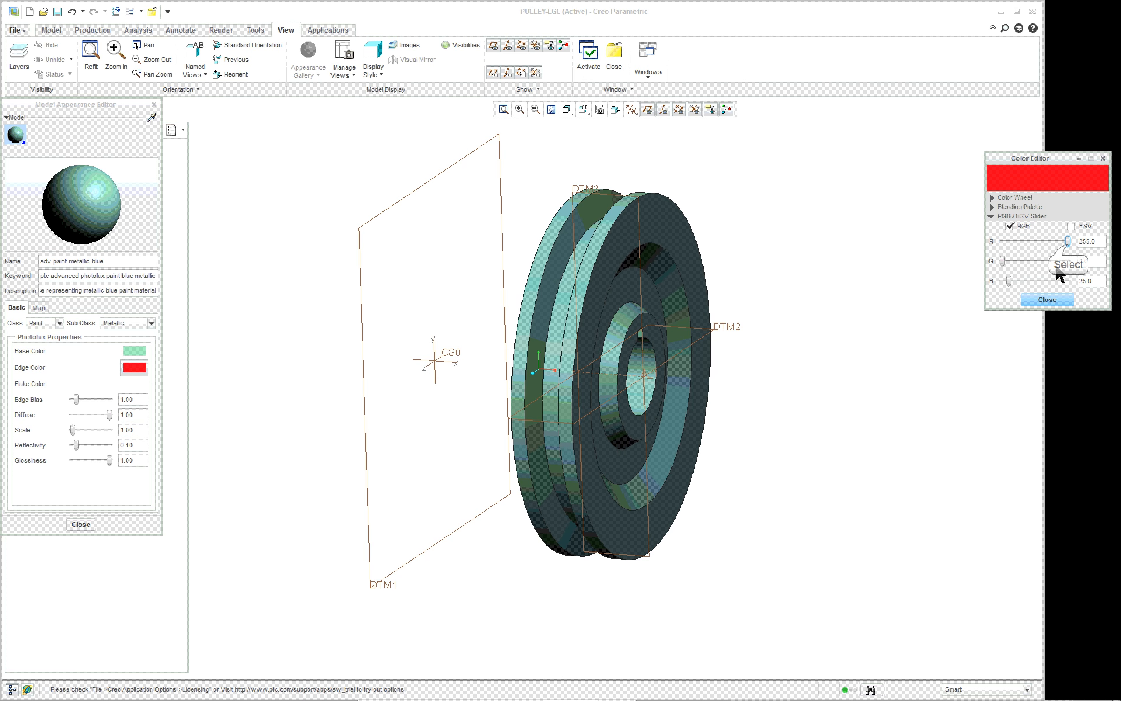
{"action": "left_click", "coordinate": [1049, 300]}
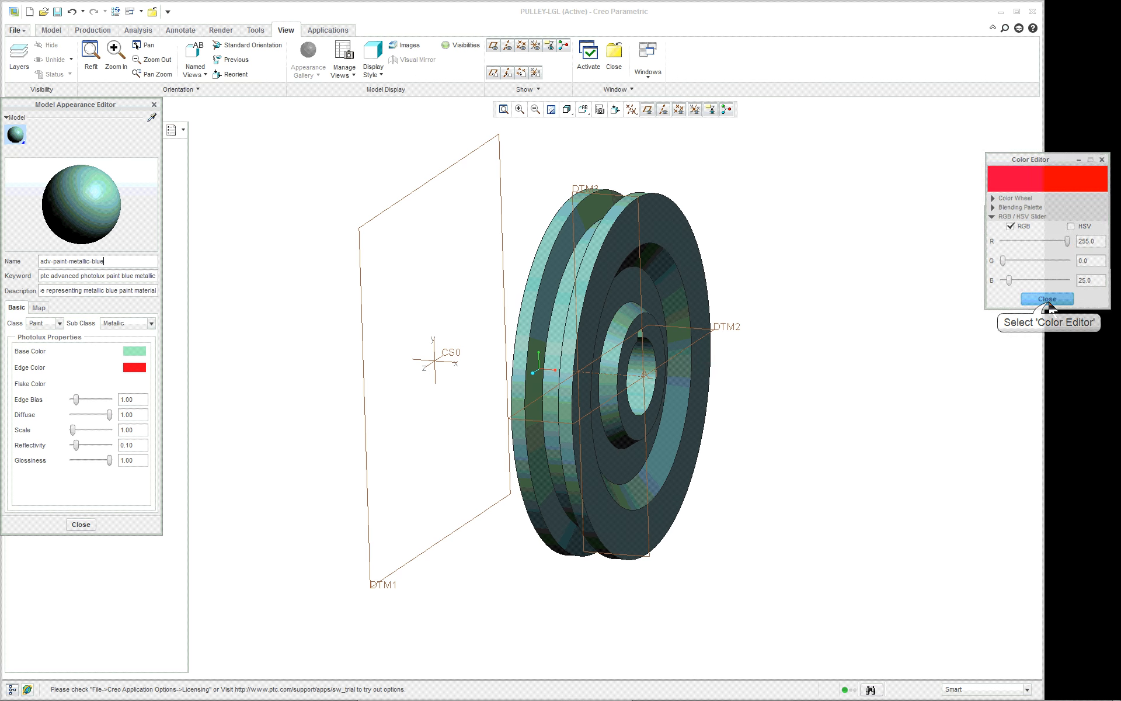
{"action": "left_click", "coordinate": [81, 524]}
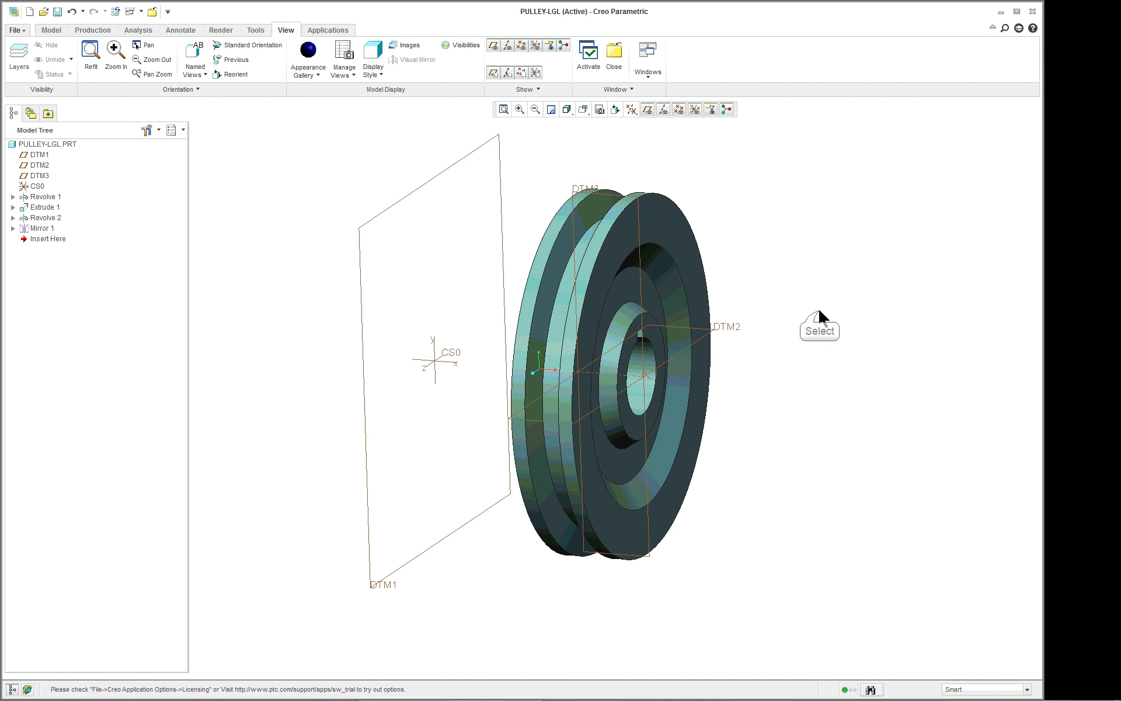
Start a hole on the recessed ring face around the hub in standard orientation and open its placement settings.
{"action": "middle_click_drag", "start_coordinate": [815, 308], "coordinate": [786, 270]}
{"action": "left_click", "coordinate": [583, 109]}
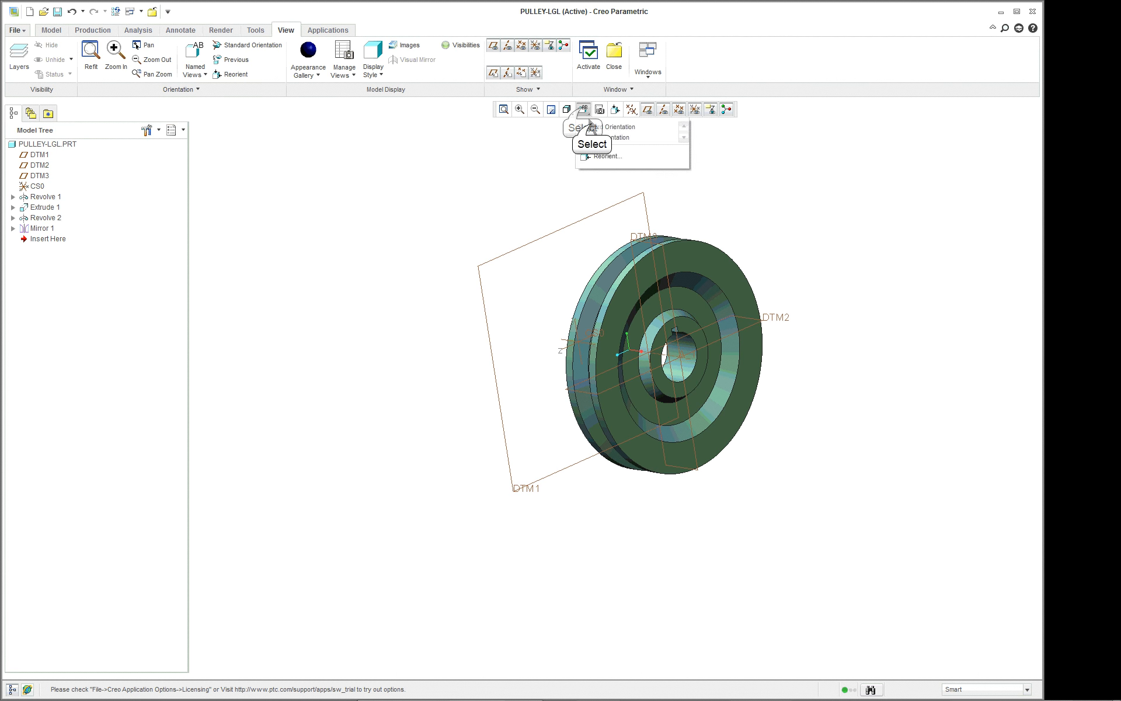
{"action": "left_click", "coordinate": [591, 124]}
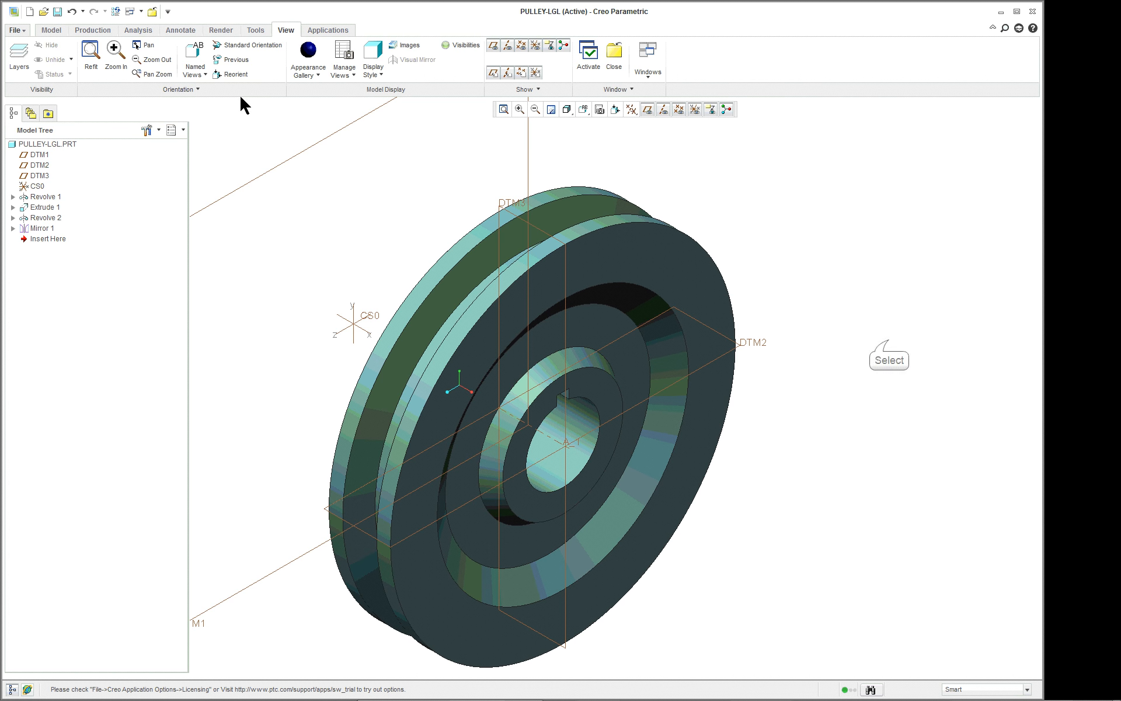
{"action": "left_click", "coordinate": [634, 374]}
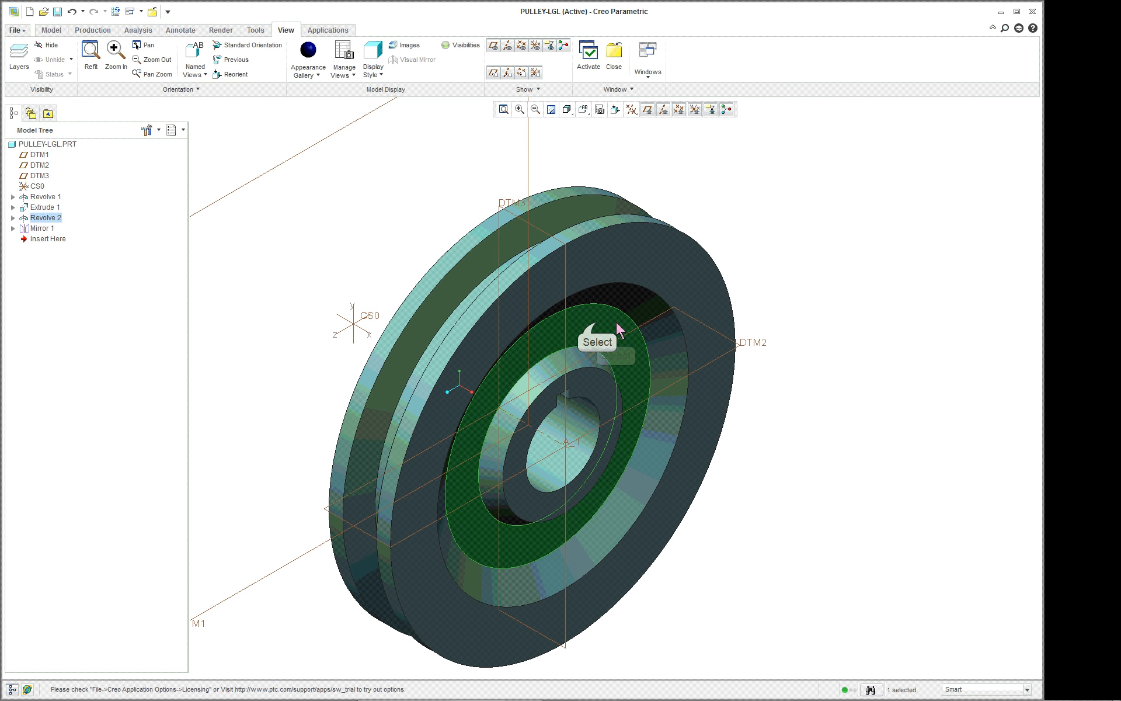
{"action": "scroll", "coordinate": [330, 50], "scroll_direction": "up", "scroll_amount": 6}
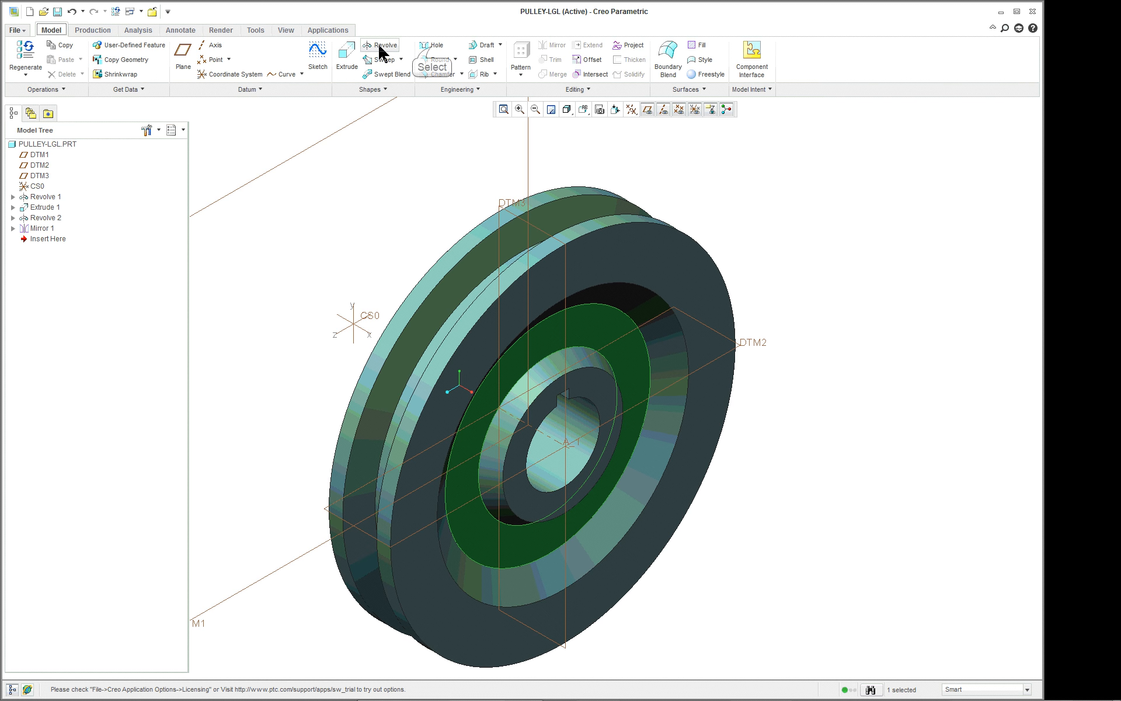
{"action": "left_click", "coordinate": [432, 47]}
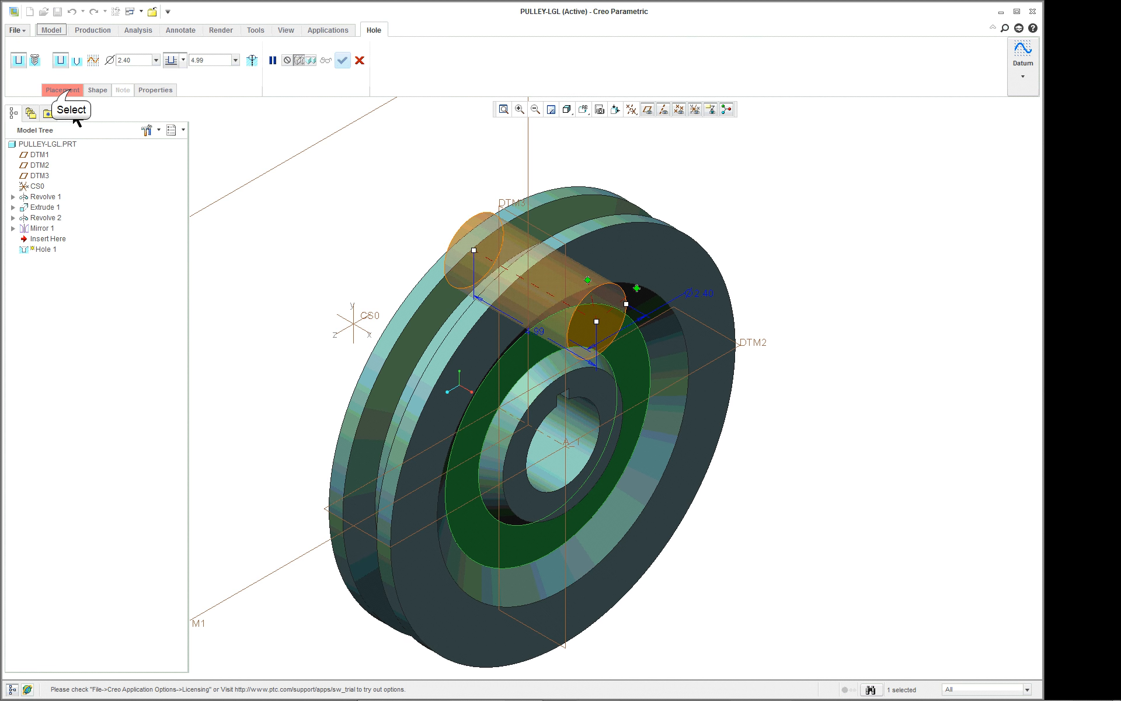
{"action": "left_click", "coordinate": [70, 90]}
{"action": "left_click", "coordinate": [85, 163]}
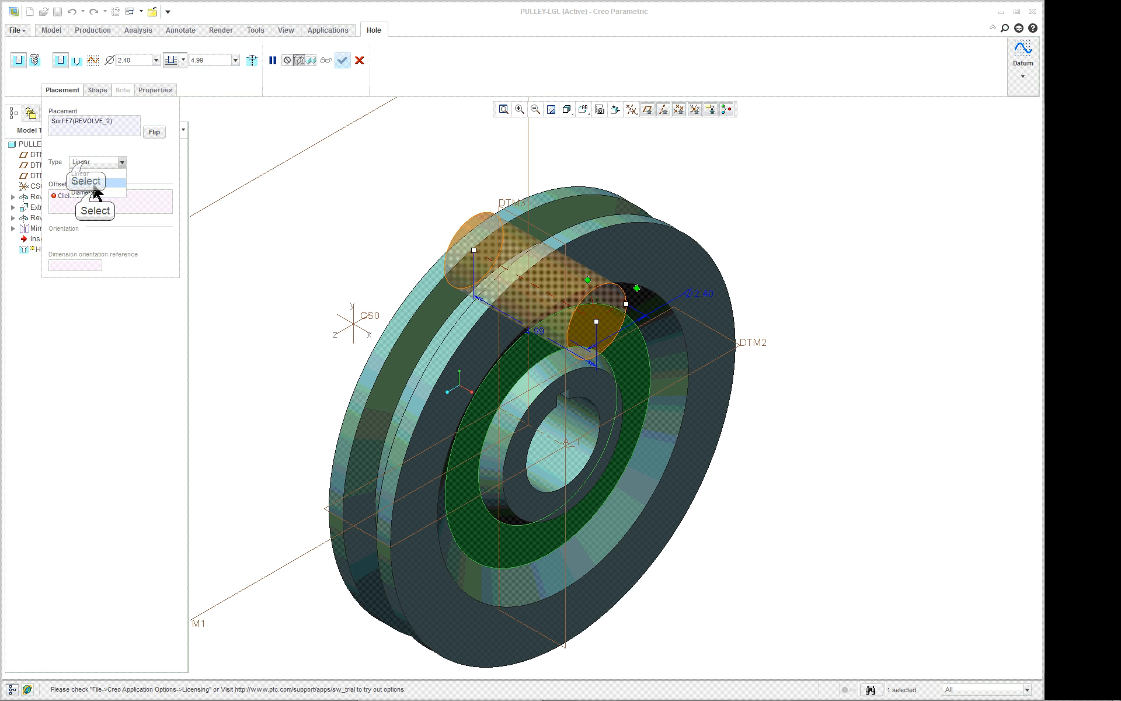
{"action": "left_click", "coordinate": [94, 187]}
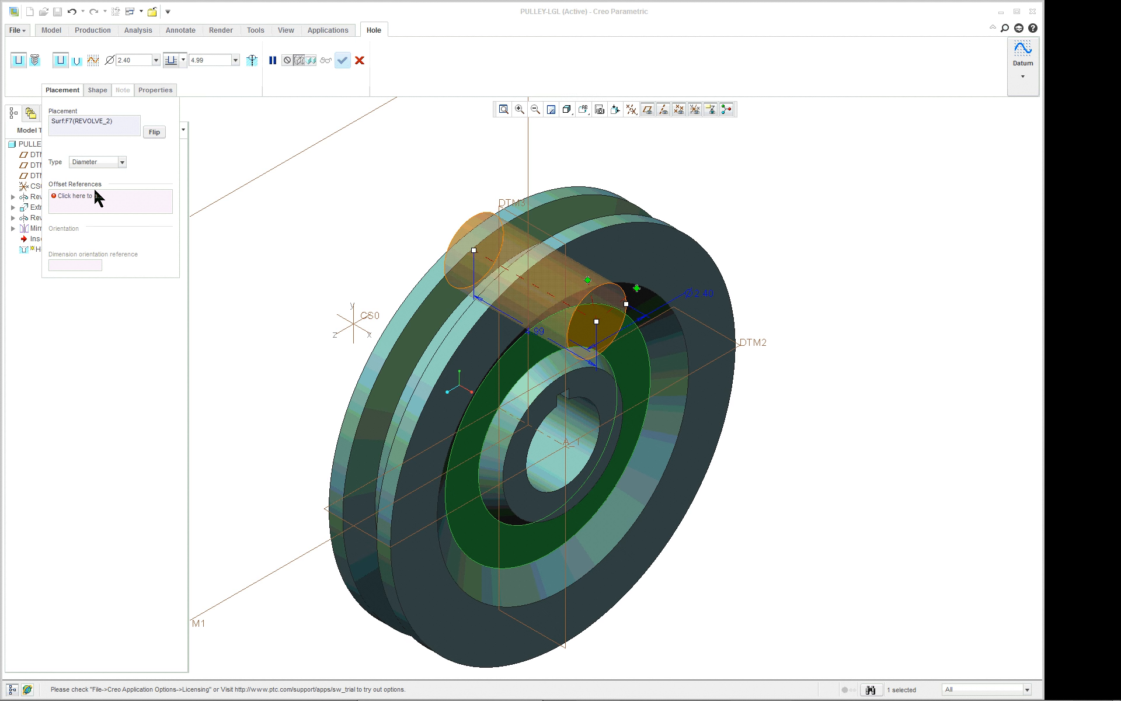
{"action": "left_click", "coordinate": [554, 443]}
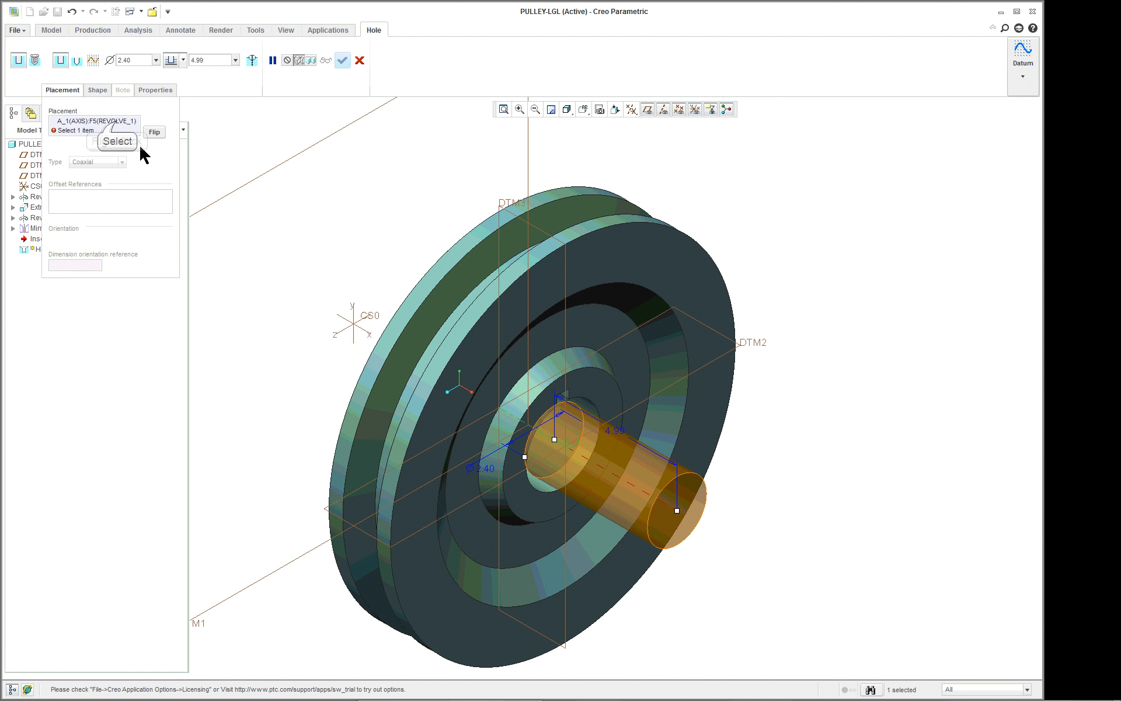
{"action": "right_click", "coordinate": [117, 126]}
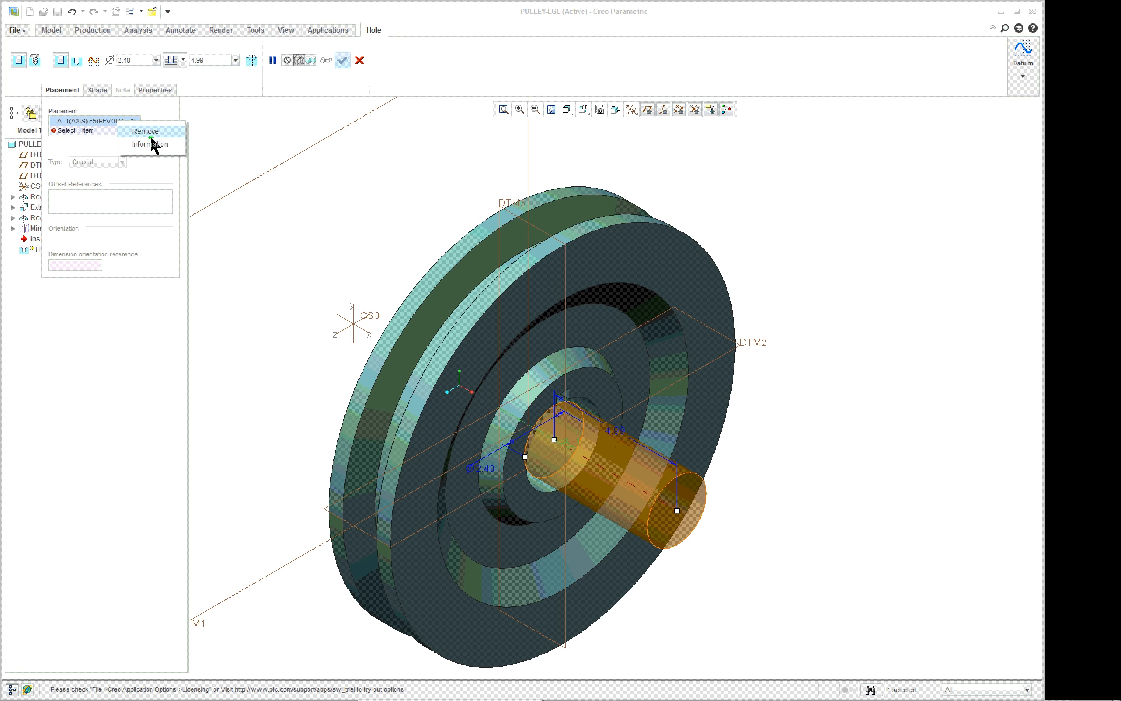
{"action": "left_click", "coordinate": [150, 133]}
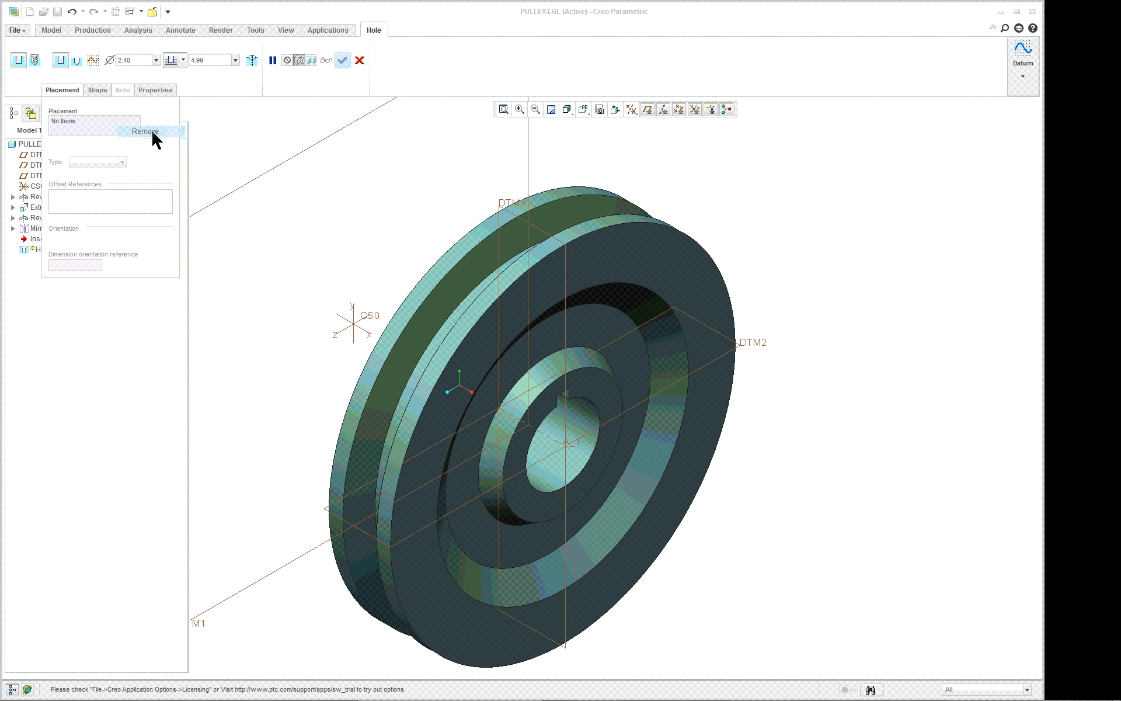
Place the hole on the recessed ring face with Diameter placement, using the pulley's central axis A_1 as the first offset reference.
{"action": "left_click", "coordinate": [598, 329]}
{"action": "left_click", "coordinate": [87, 198]}
{"action": "left_click", "coordinate": [97, 169]}
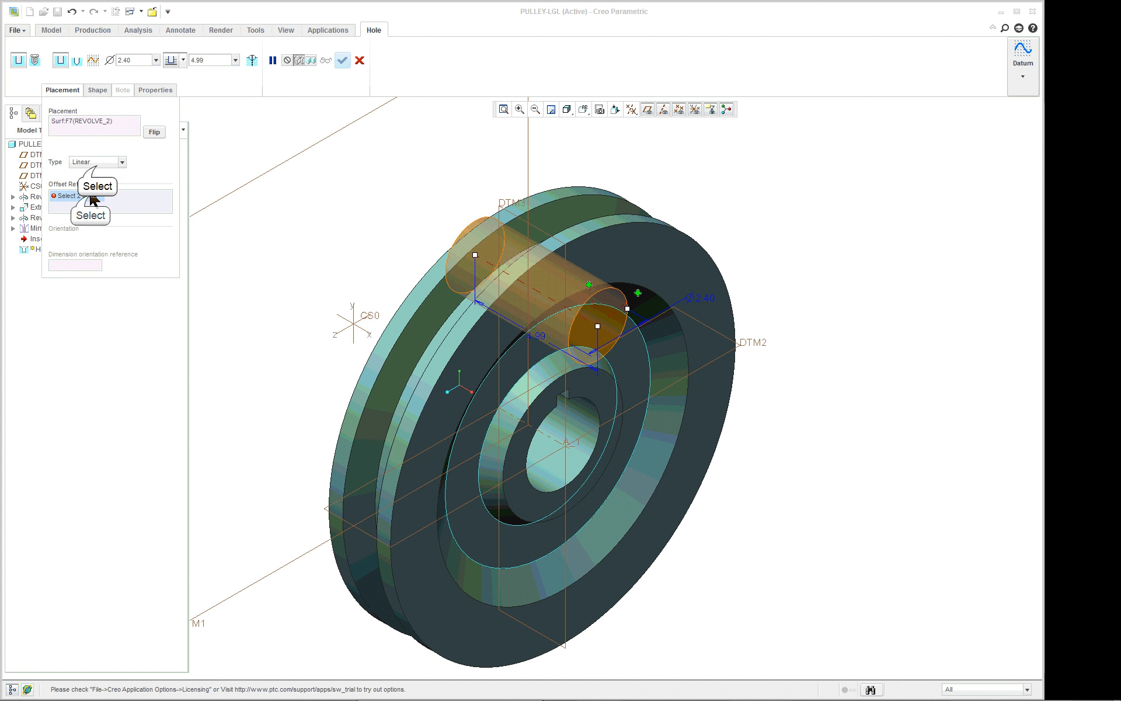
{"action": "left_click", "coordinate": [95, 190]}
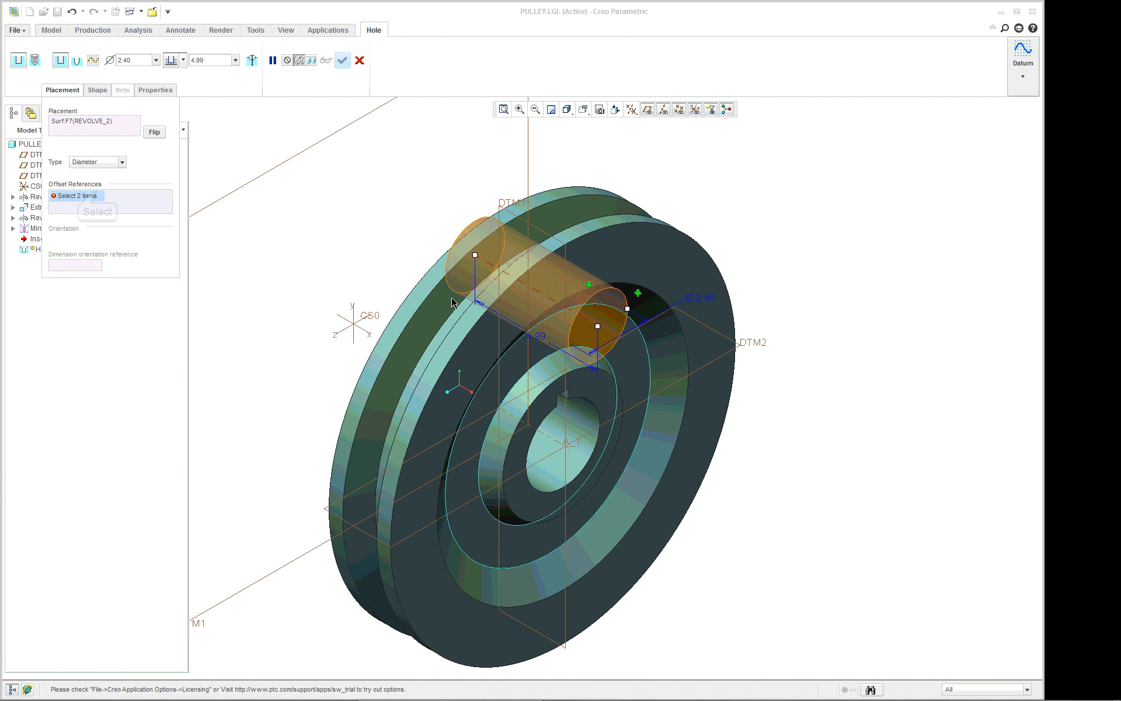
{"action": "left_click", "coordinate": [565, 433]}
{"action": "left_click", "coordinate": [565, 434]}
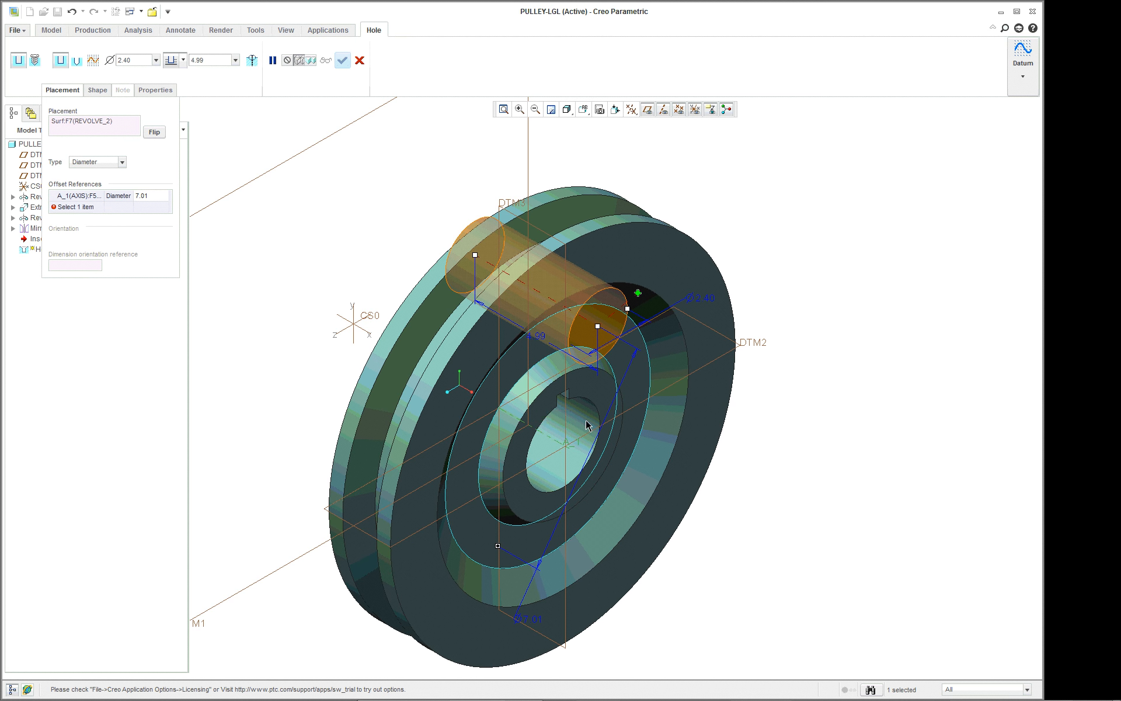
Add datum plane DTM2 as the hole's angular reference and set the angle to 0.
{"action": "left_click", "coordinate": [94, 208]}
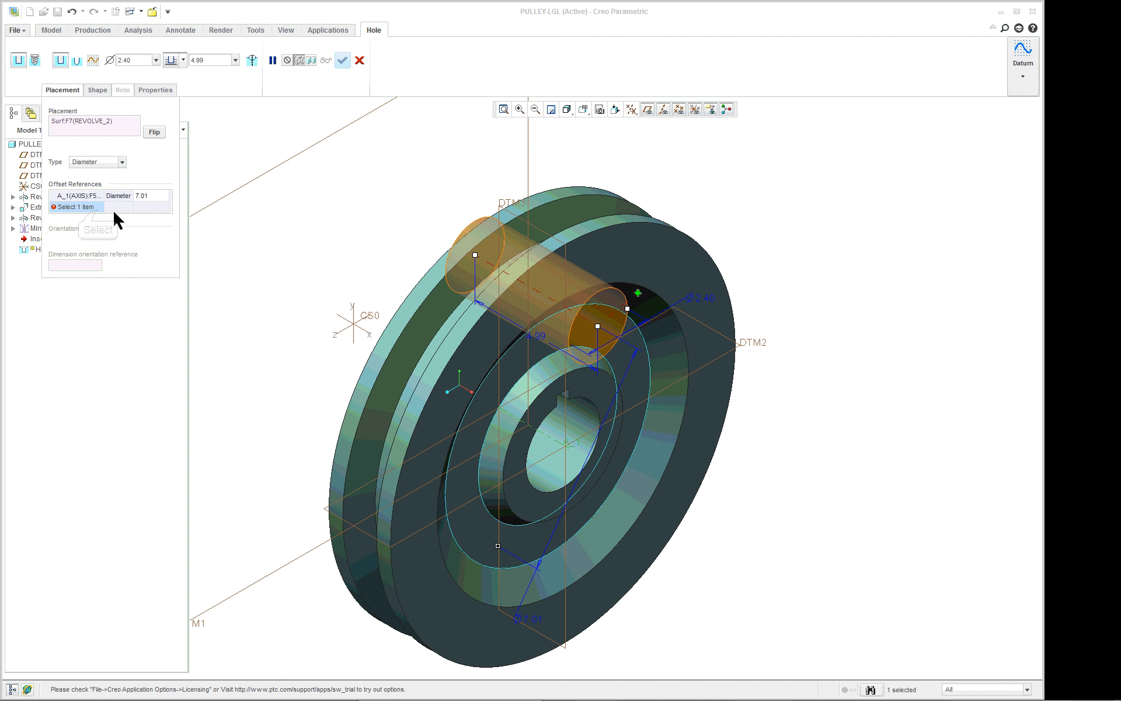
{"action": "left_click", "coordinate": [743, 348]}
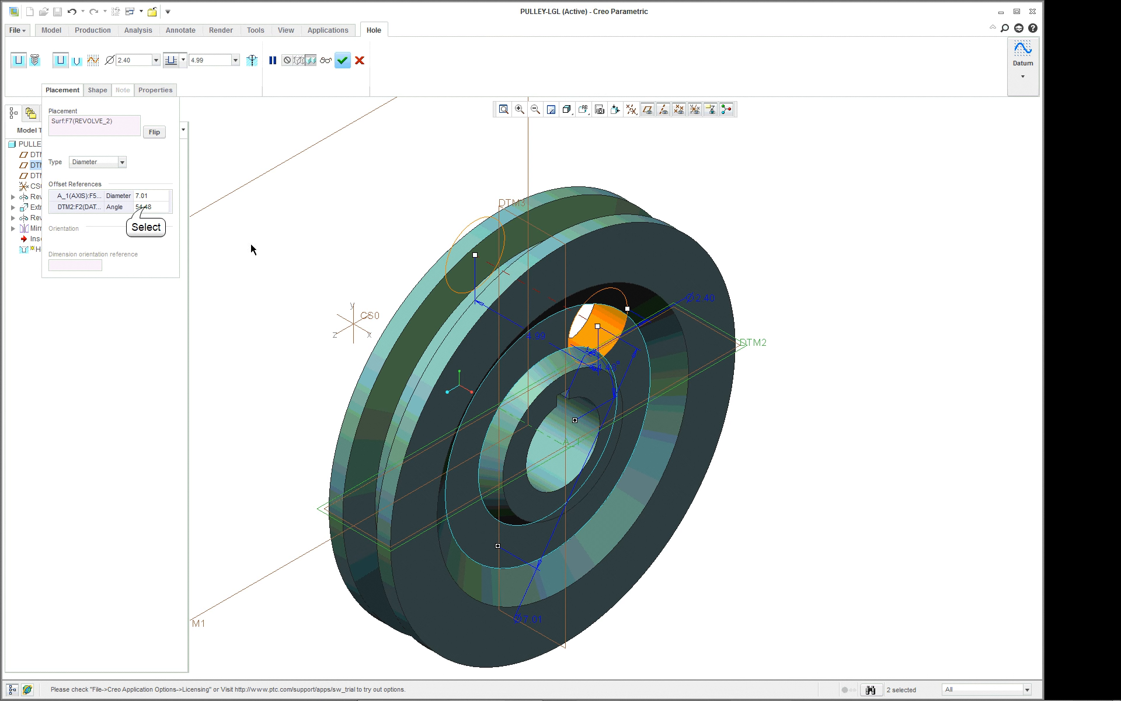
{"action": "left_click", "coordinate": [144, 208]}
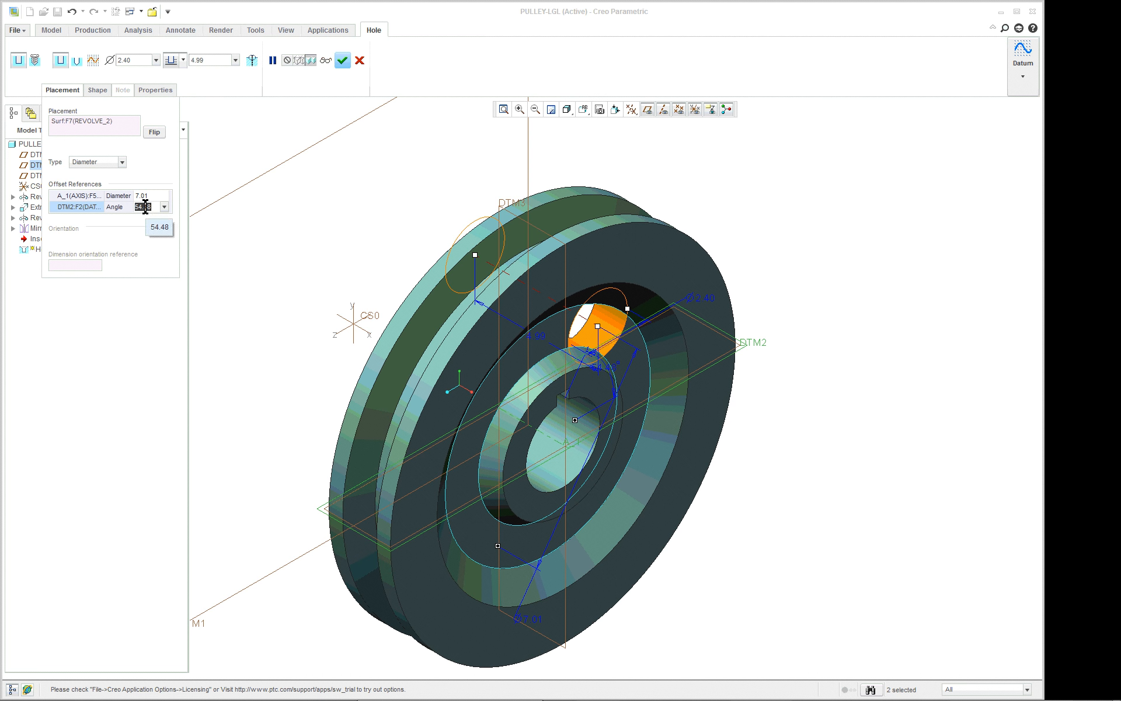
{"action": "type", "text": "0"}
{"action": "key", "text": "Return"}
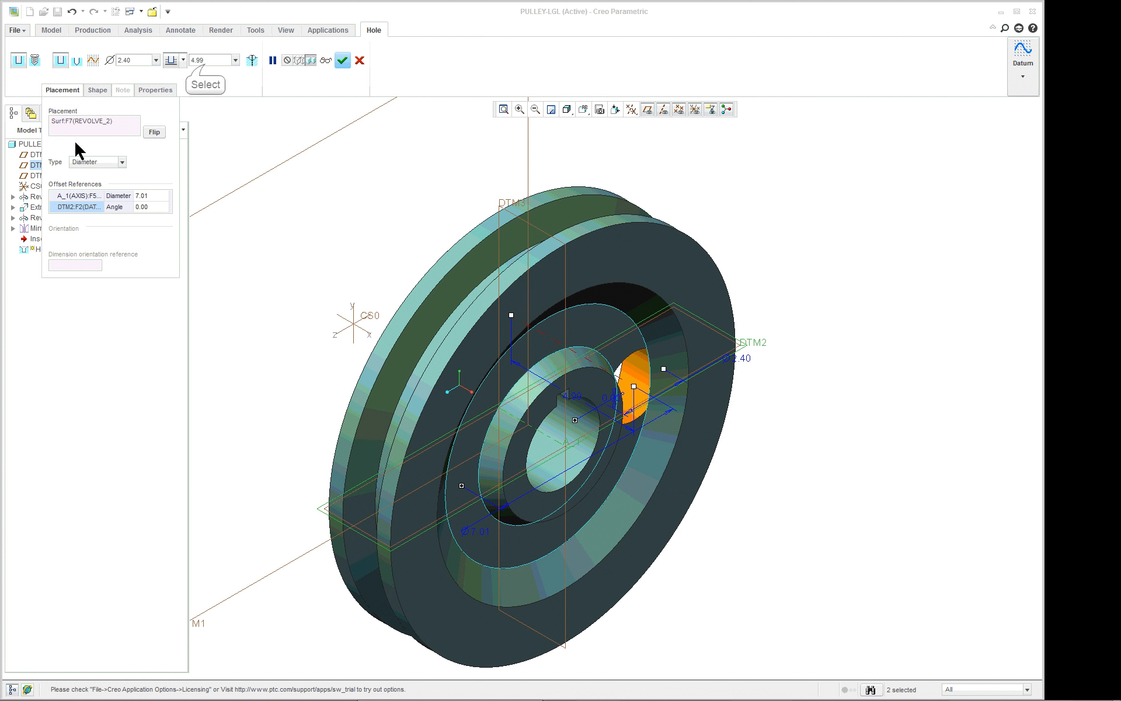
Set the hole's drilling depth to 0.50.
{"action": "left_click", "coordinate": [201, 62]}
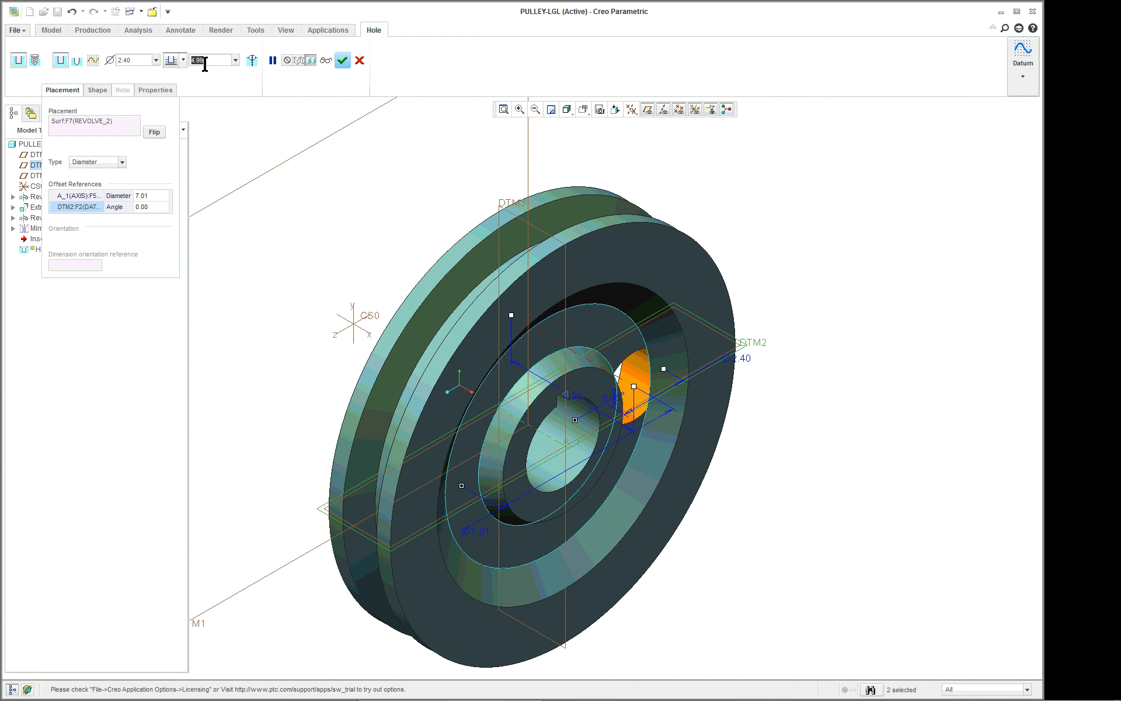
{"action": "key", "text": "BackSpace"}
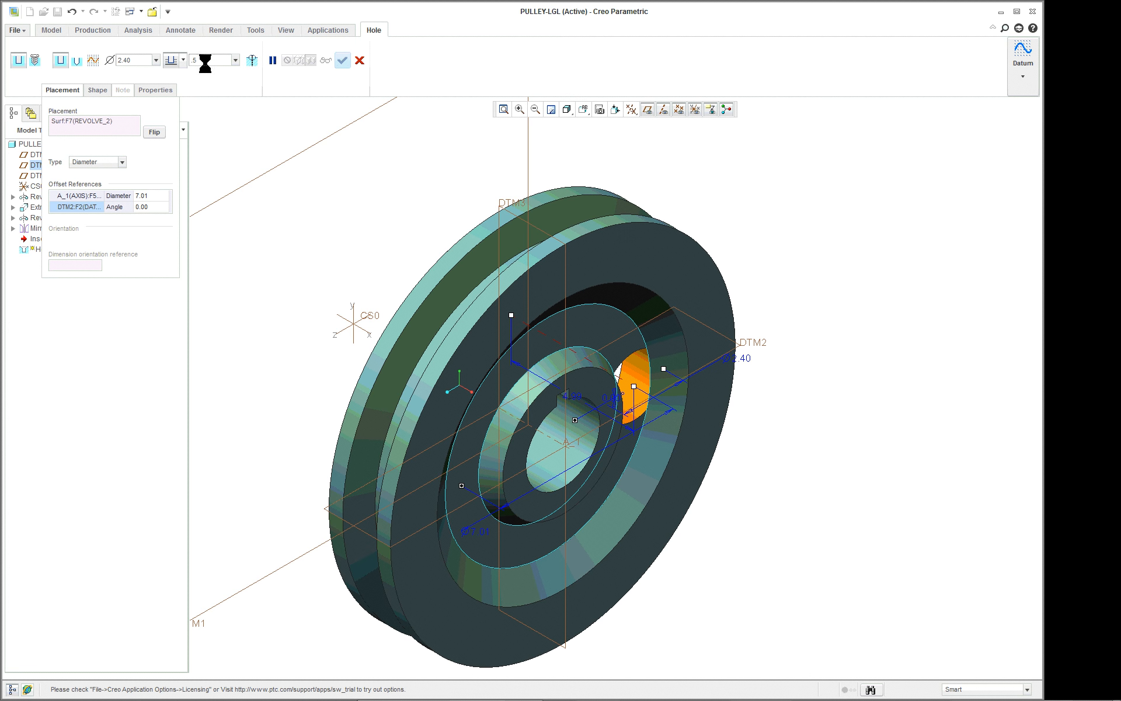
{"action": "scroll", "coordinate": [216, 66], "scroll_direction": "up", "scroll_amount": 1}
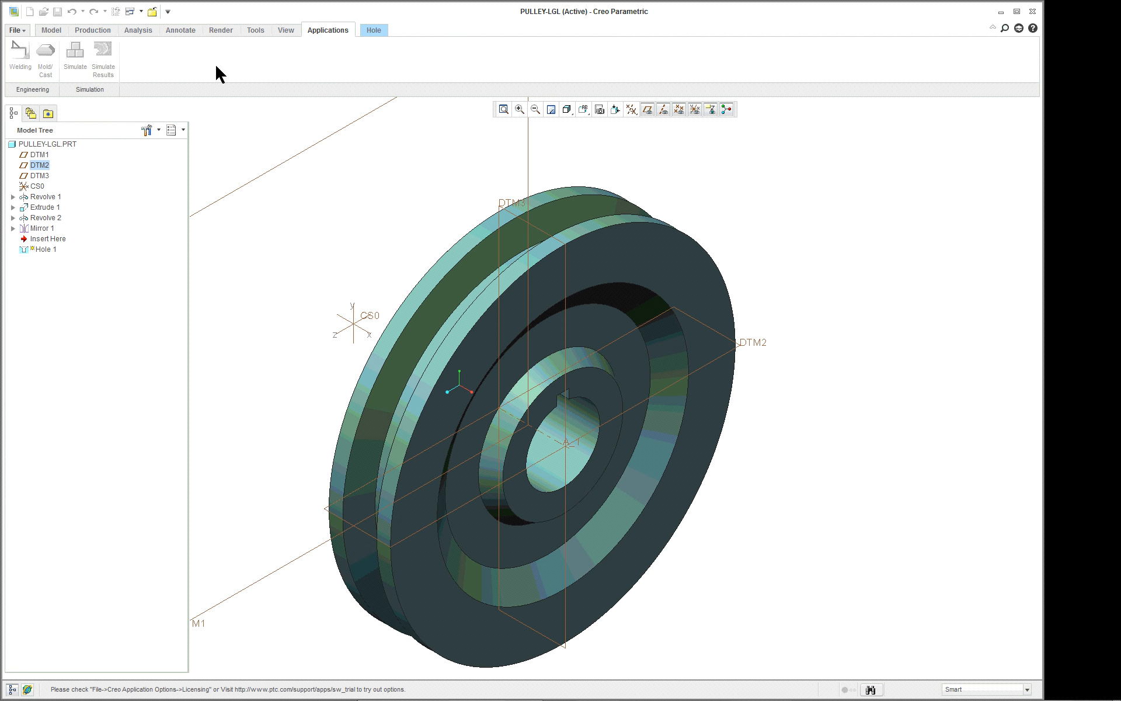
{"action": "left_click", "coordinate": [372, 30]}
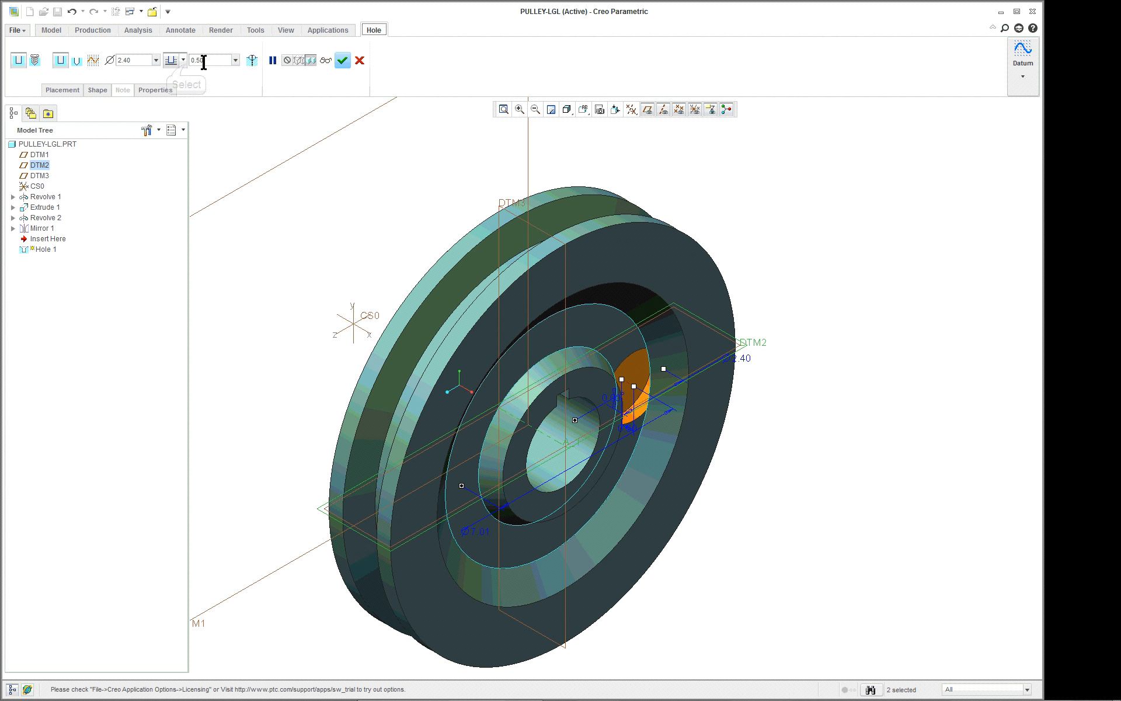
Make the hole run through the whole part and set its diameter to 0.75.
{"action": "left_click", "coordinate": [184, 61]}
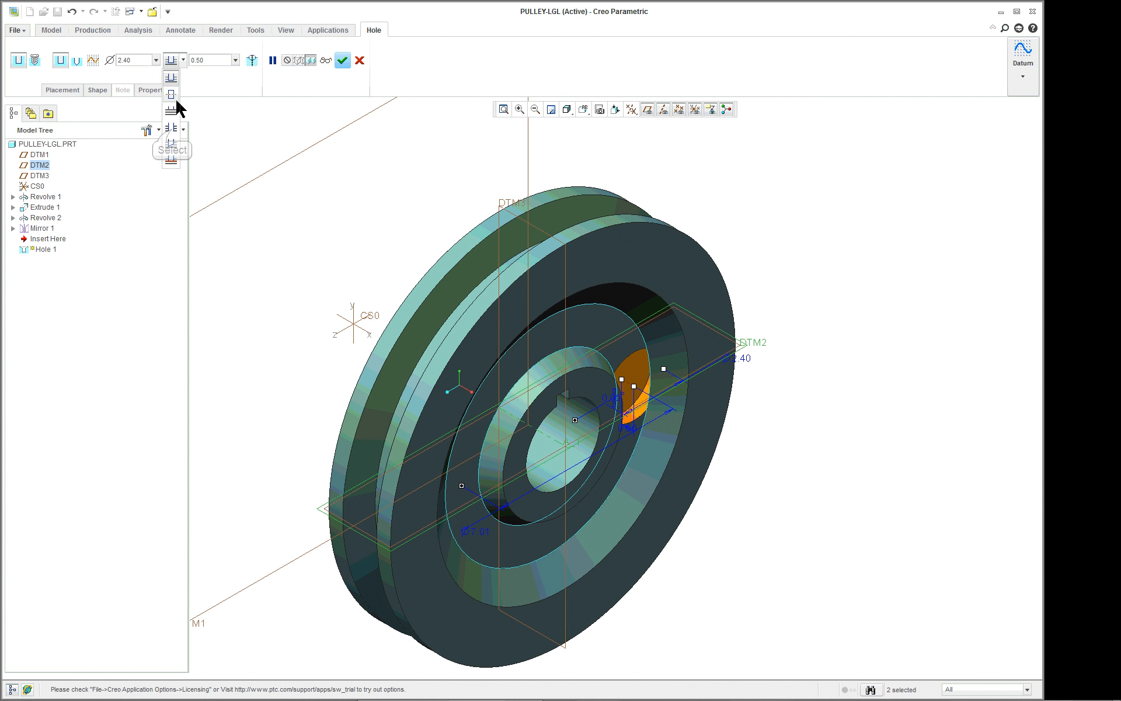
{"action": "left_click", "coordinate": [172, 127]}
{"action": "left_click", "coordinate": [142, 61]}
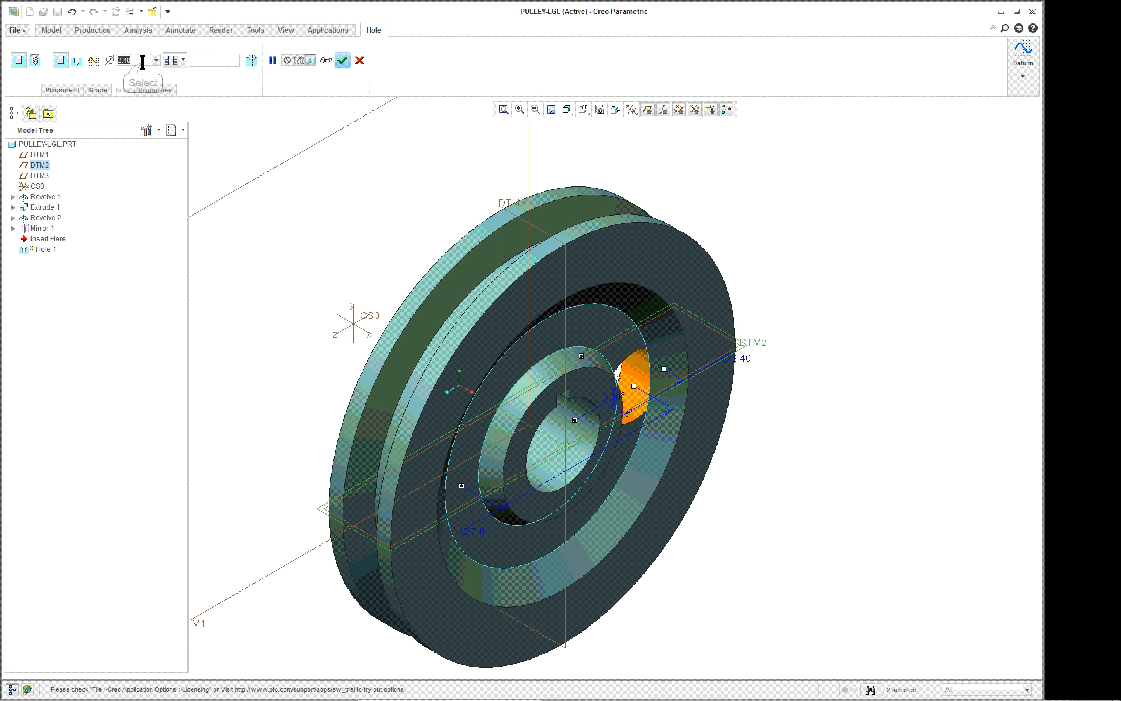
{"action": "key", "text": "BackSpace"}
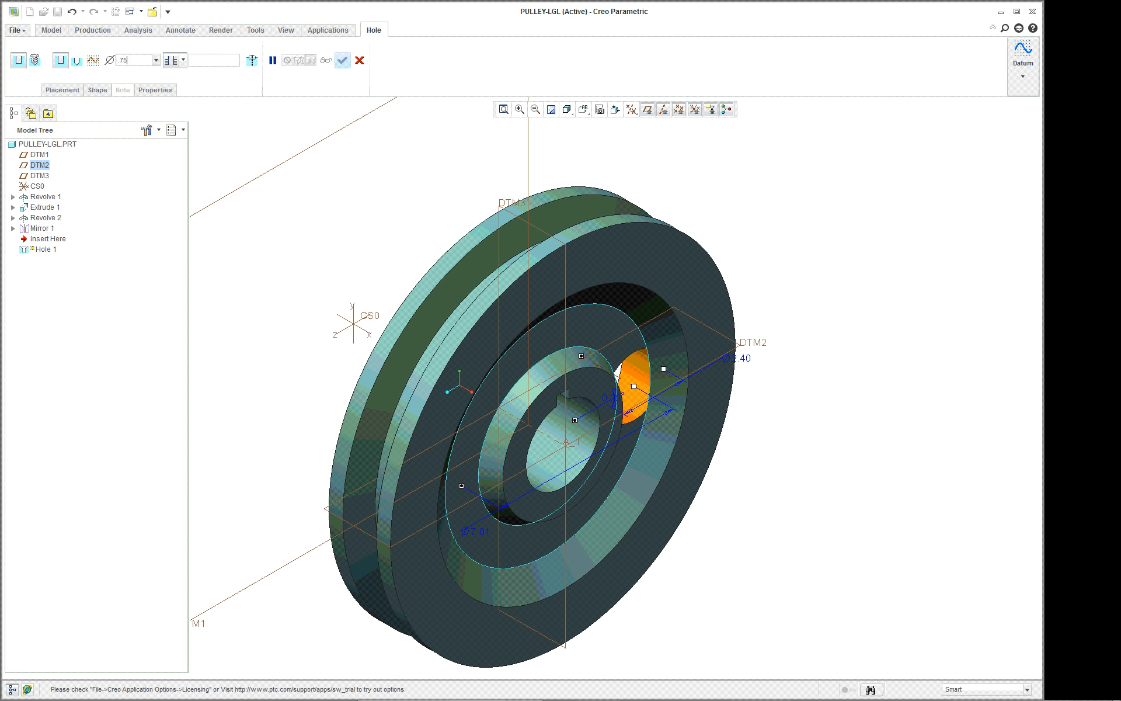
{"action": "key", "text": "Return"}
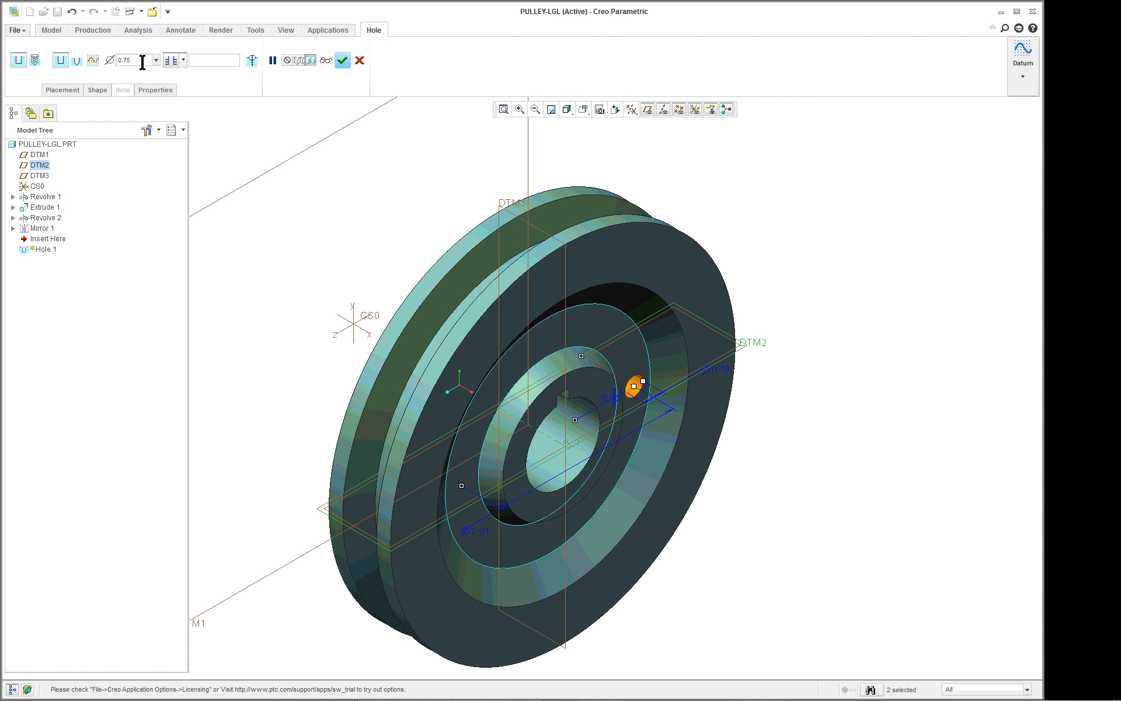
Enlarge the hole to about 1.09 in diameter directly on its preview and complete the feature.
{"action": "scroll", "coordinate": [658, 445], "scroll_direction": "up", "scroll_amount": 5}
{"action": "scroll", "coordinate": [601, 238], "scroll_direction": "down", "scroll_amount": 1}
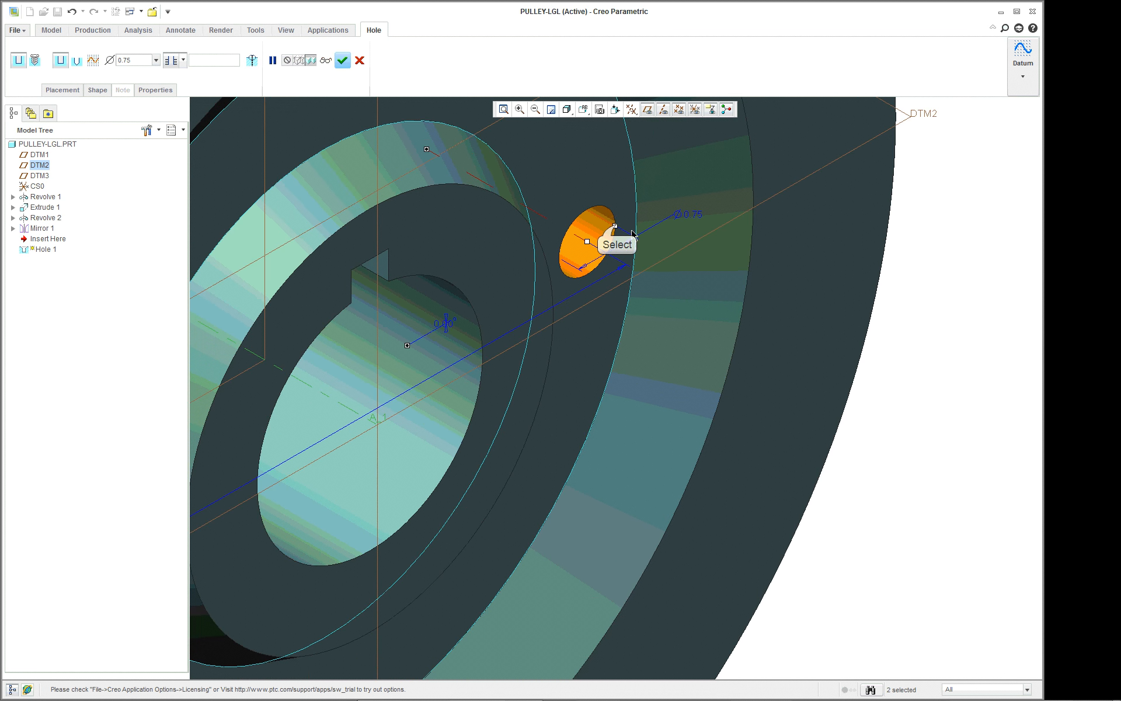
{"action": "left_click_drag", "start_coordinate": [616, 227], "coordinate": [630, 214]}
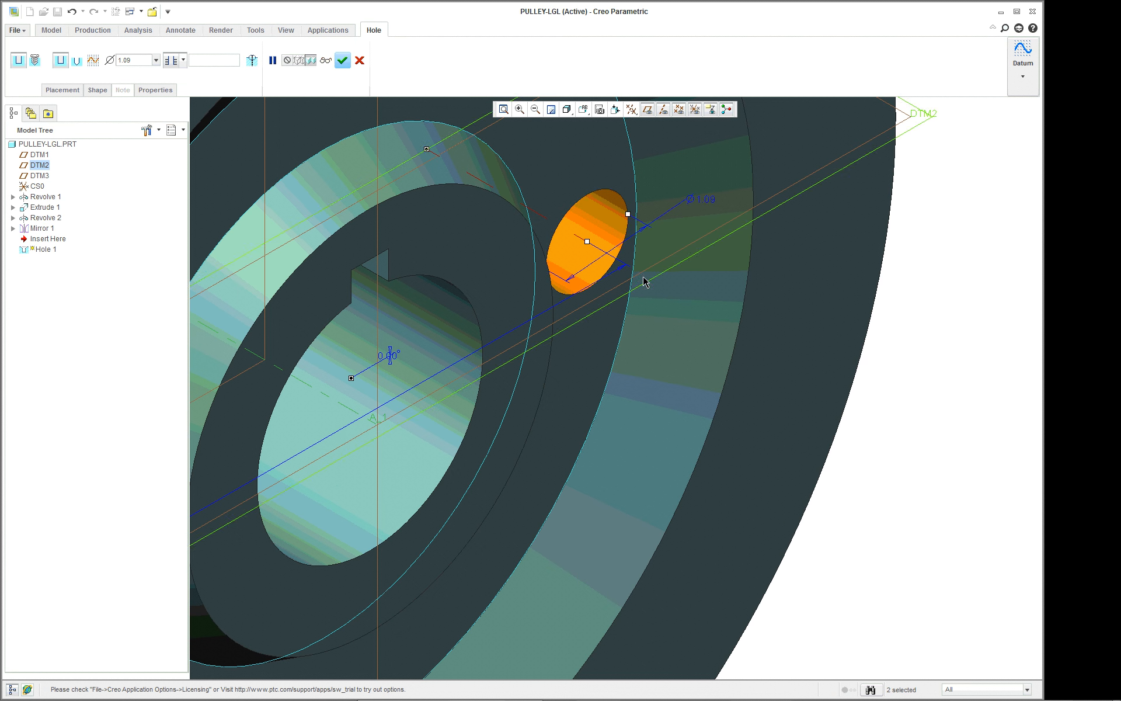
{"action": "middle_click_drag", "start_coordinate": [644, 283], "coordinate": [597, 284]}
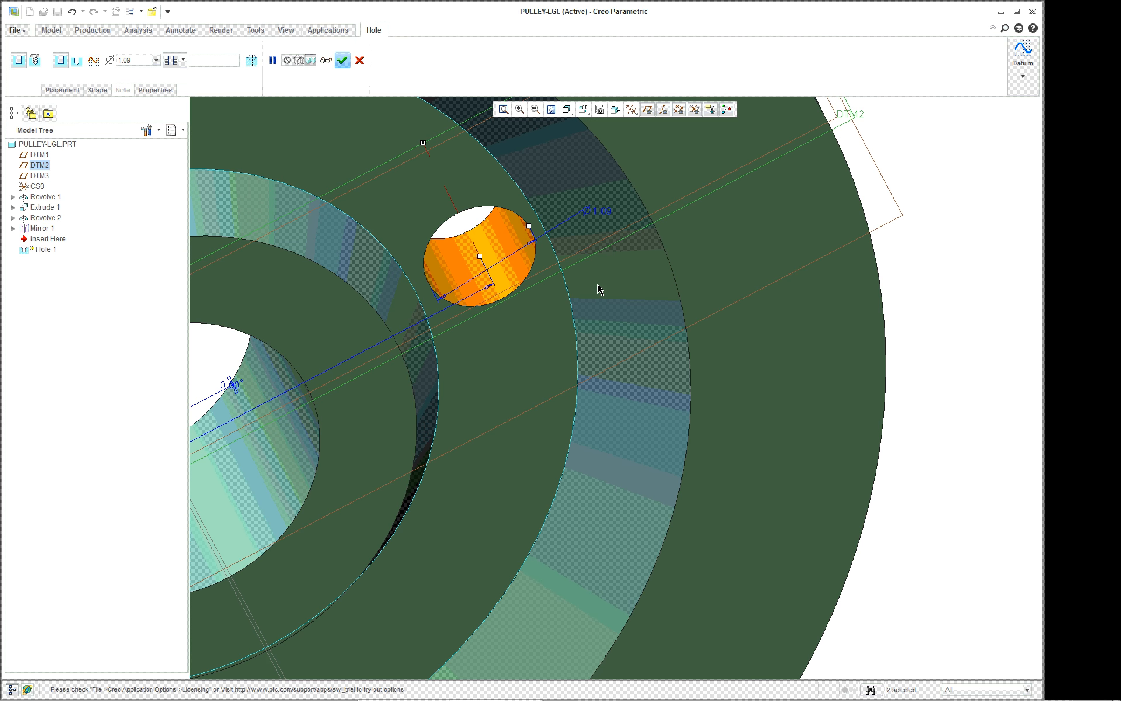
{"action": "scroll", "coordinate": [599, 288], "scroll_direction": "up", "scroll_amount": 3}
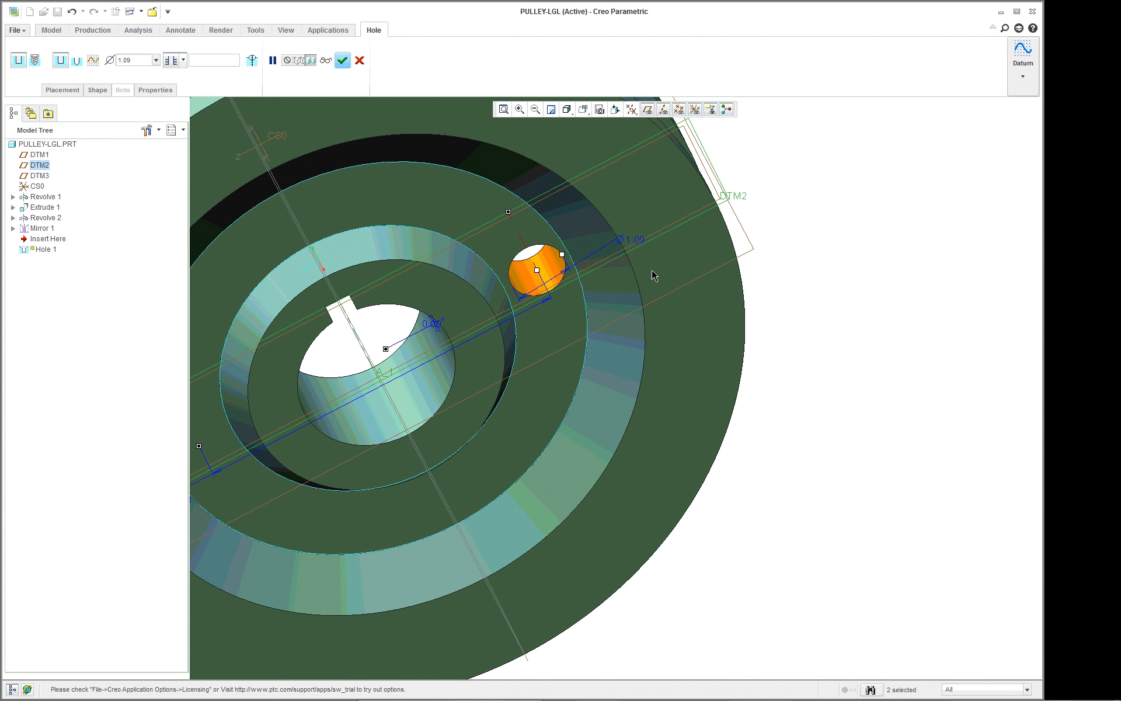
{"action": "left_click", "coordinate": [342, 60]}
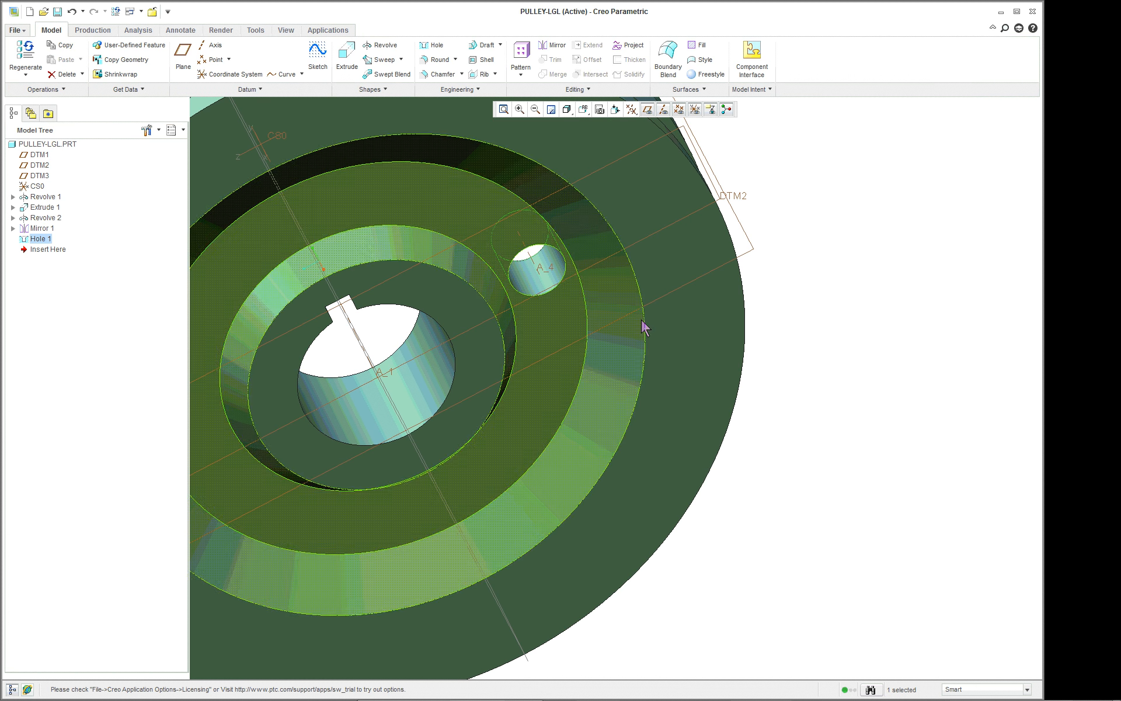
Pattern the hole around the pulley's central axis A_1 with 4 instances spaced 90 degrees apart.
{"action": "scroll", "coordinate": [875, 365], "scroll_direction": "up", "scroll_amount": 3}
{"action": "middle_click_drag", "start_coordinate": [875, 366], "coordinate": [906, 354]}
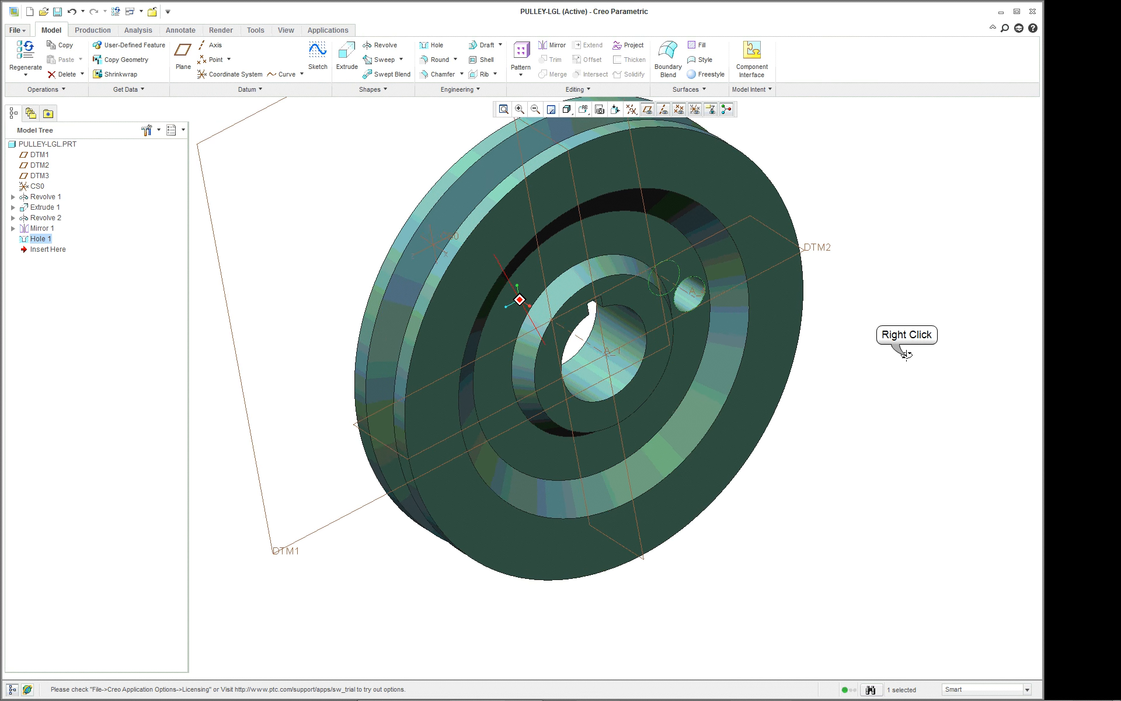
{"action": "right_click", "coordinate": [906, 353]}
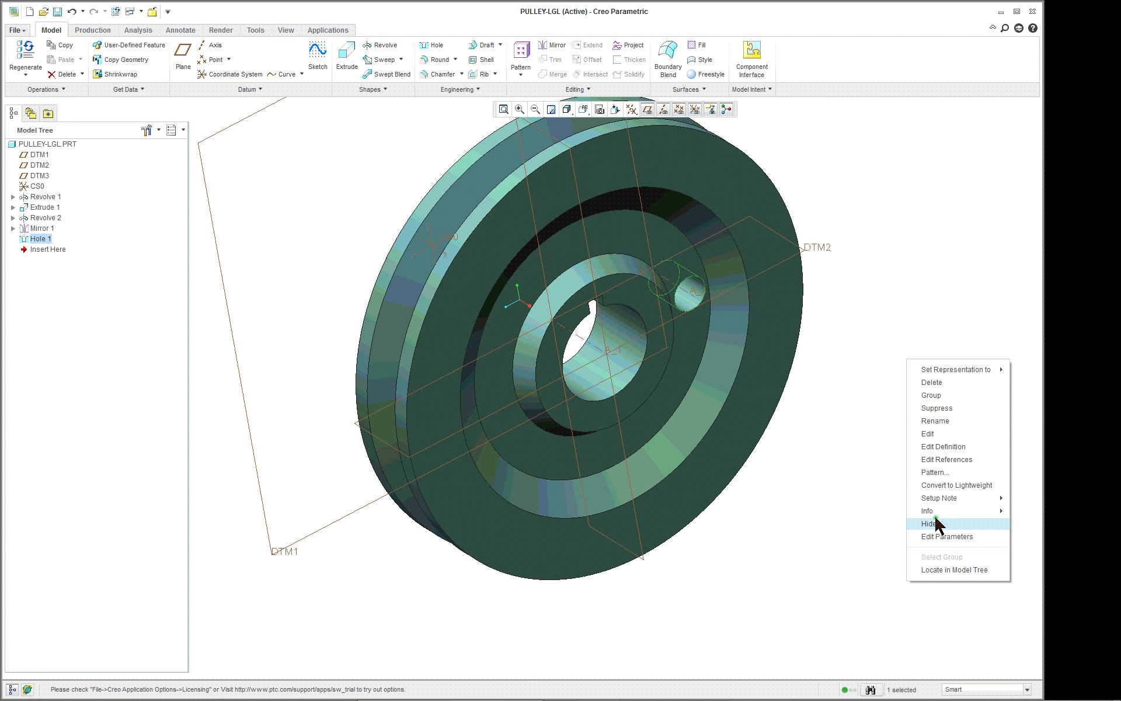
{"action": "left_click", "coordinate": [937, 472]}
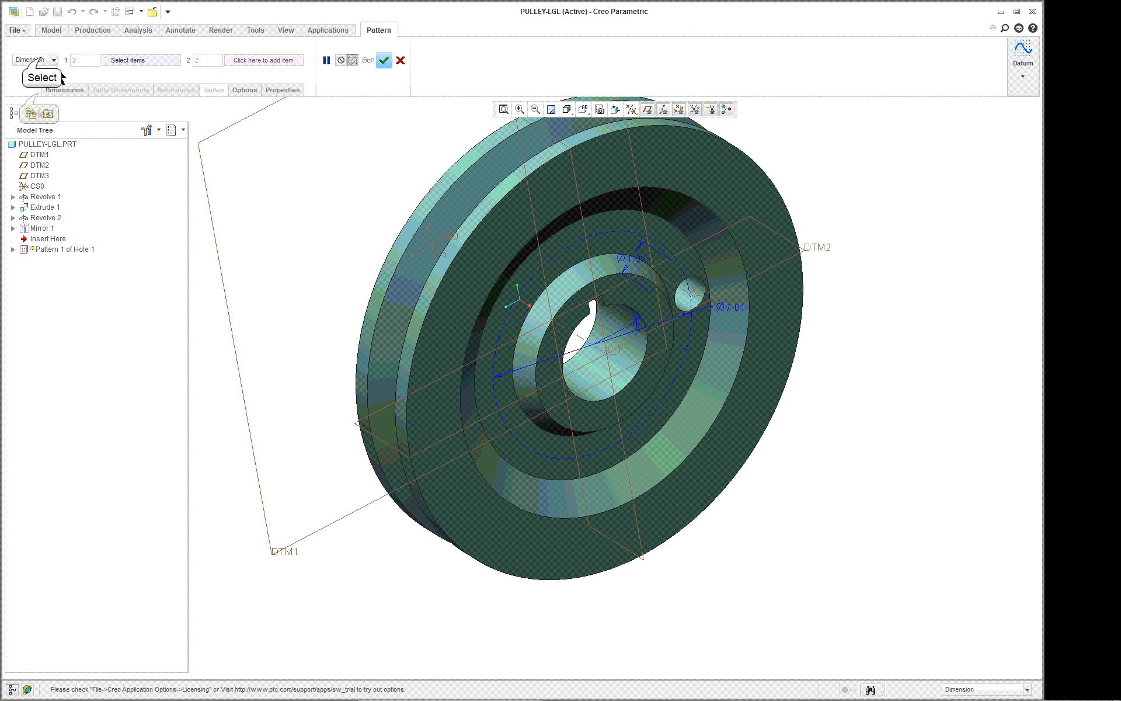
{"action": "left_click", "coordinate": [47, 59]}
{"action": "left_click", "coordinate": [26, 91]}
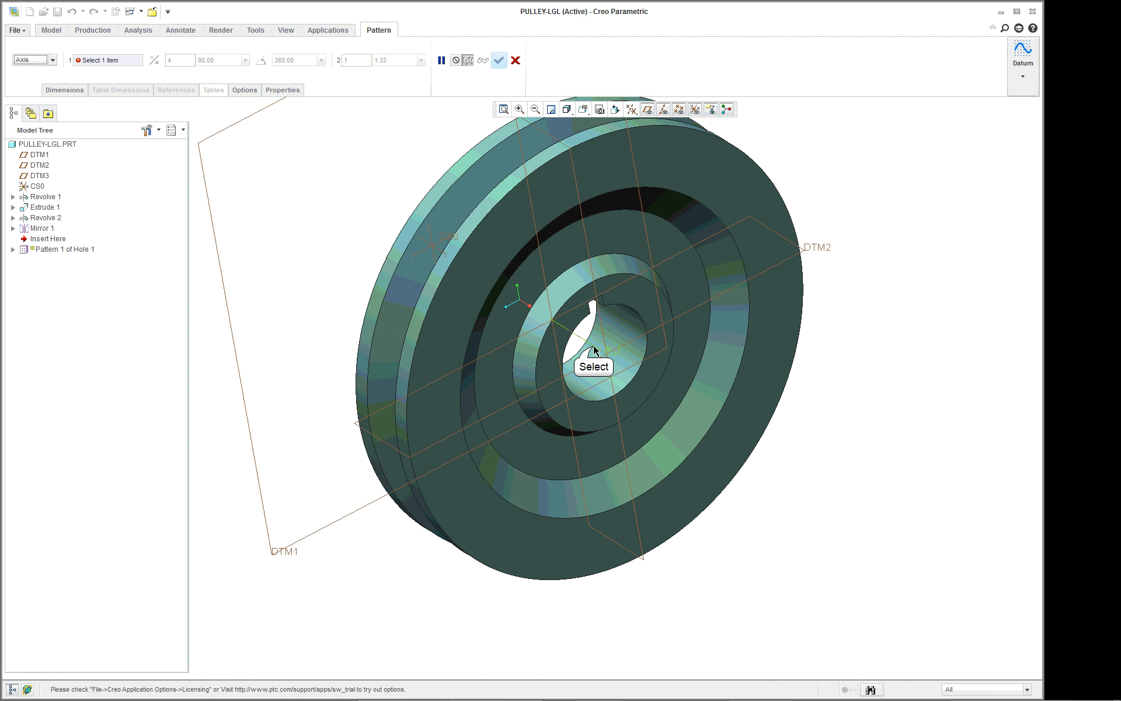
{"action": "left_click", "coordinate": [594, 349]}
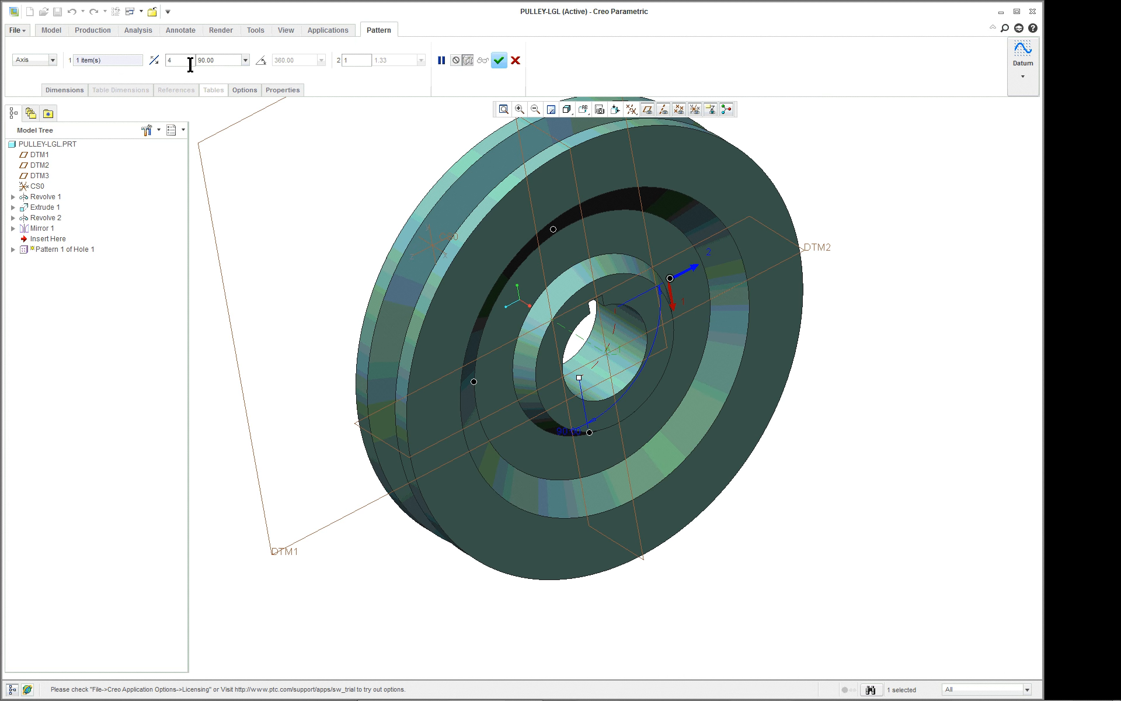
{"action": "left_click", "coordinate": [499, 61]}
Examine the patterned holes and the pulley's groove and hub from several angles.
{"action": "middle_click_drag", "start_coordinate": [925, 398], "coordinate": [900, 388]}
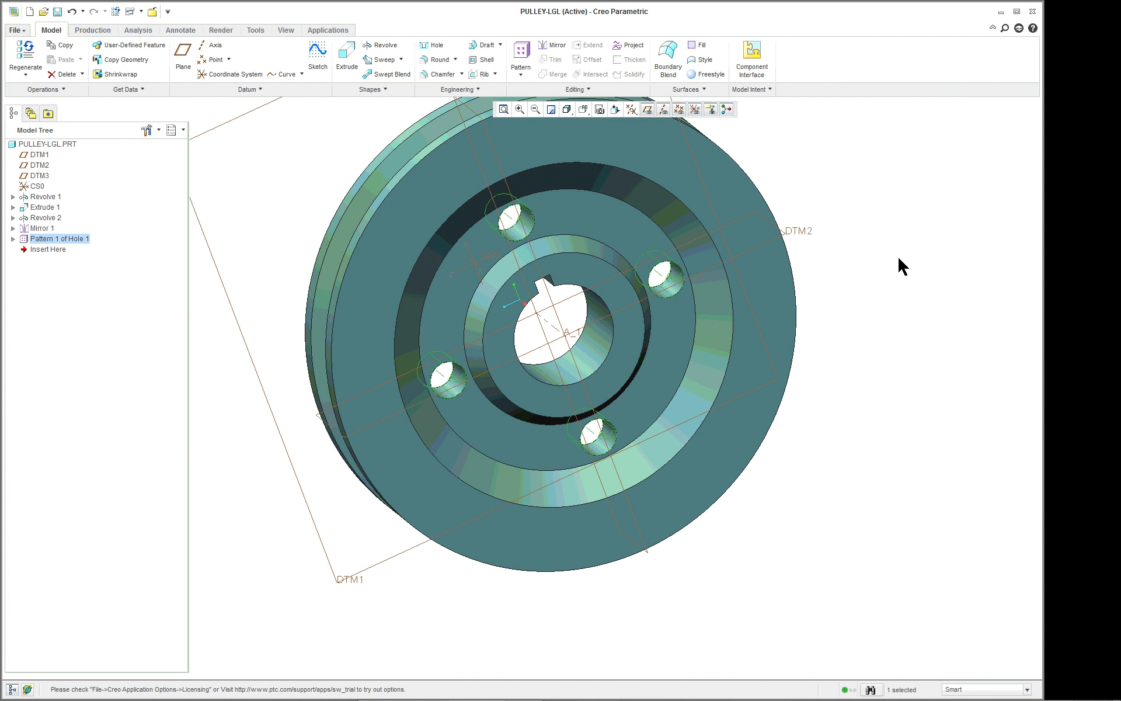
{"action": "scroll", "coordinate": [818, 190], "scroll_direction": "up", "scroll_amount": 2}
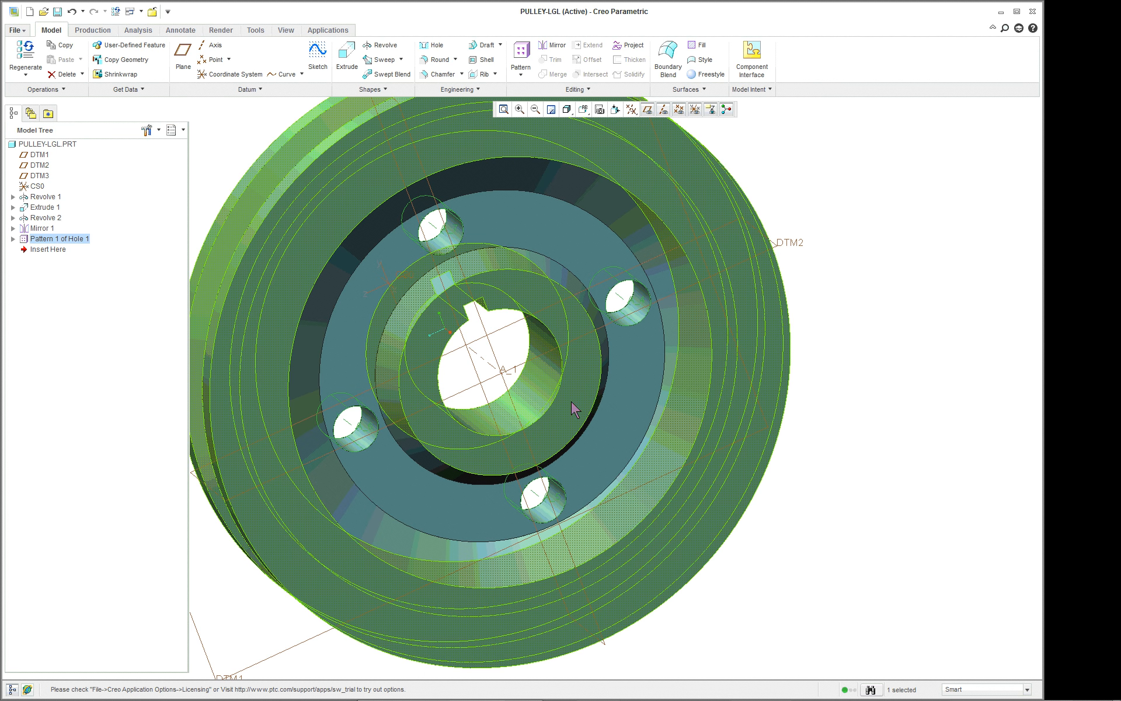
{"action": "scroll", "coordinate": [570, 402], "scroll_direction": "down", "scroll_amount": 5}
{"action": "scroll", "coordinate": [570, 403], "scroll_direction": "up", "scroll_amount": 2}
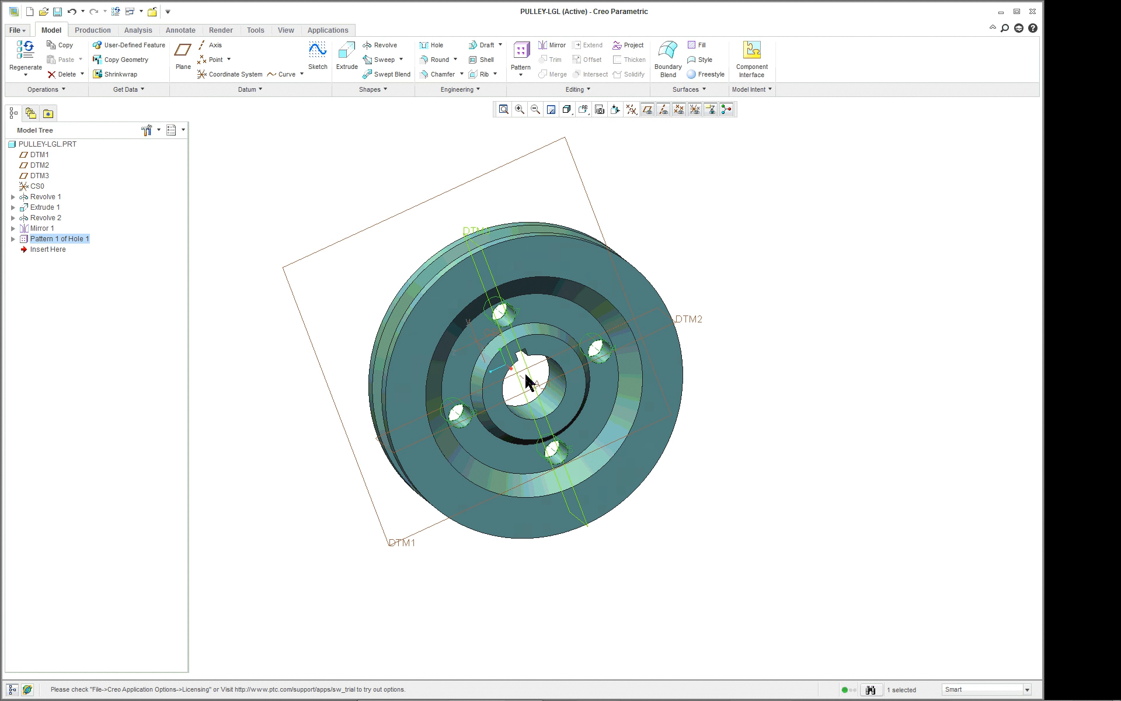
{"action": "mouse_move", "coordinate": [526, 380]}
{"action": "middle_mouse_down"}
{"action": "mouse_move", "coordinate": [500, 363]}
{"action": "mouse_move", "coordinate": [545, 376]}
{"action": "mouse_move", "coordinate": [534, 374]}
{"action": "middle_mouse_up"}
{"action": "scroll", "coordinate": [490, 330], "scroll_direction": "up", "scroll_amount": 3}
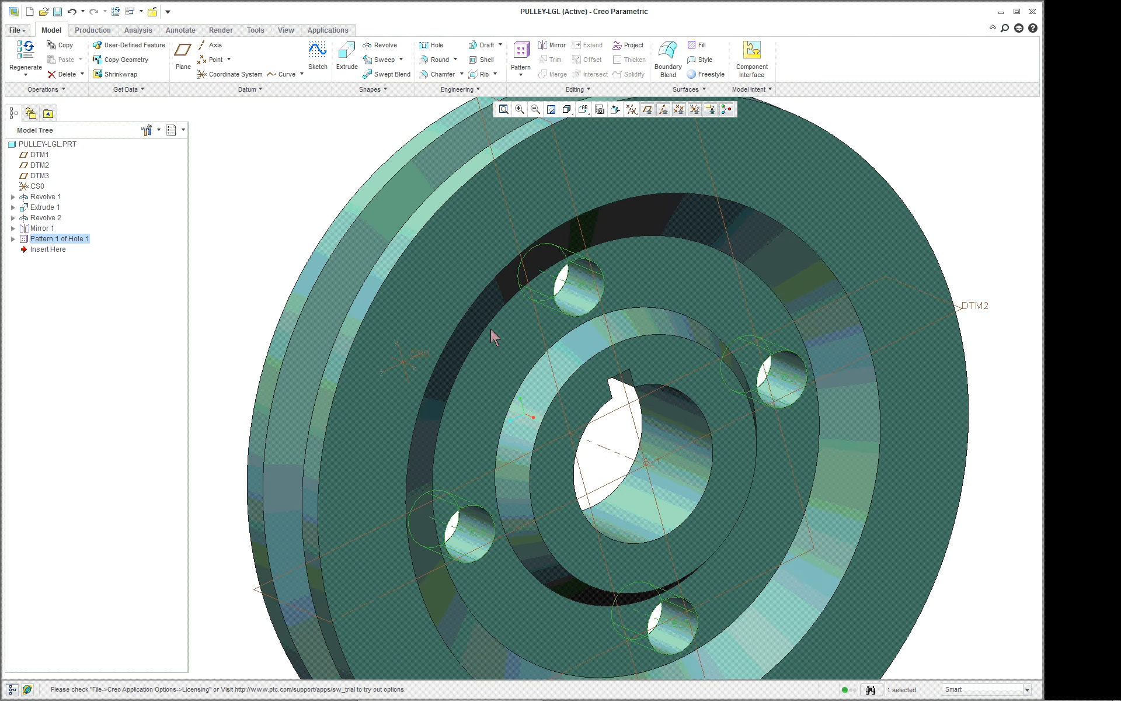
{"action": "scroll", "coordinate": [491, 330], "scroll_direction": "down", "scroll_amount": 3}
{"action": "middle_click_drag", "start_coordinate": [492, 333], "coordinate": [518, 395]}
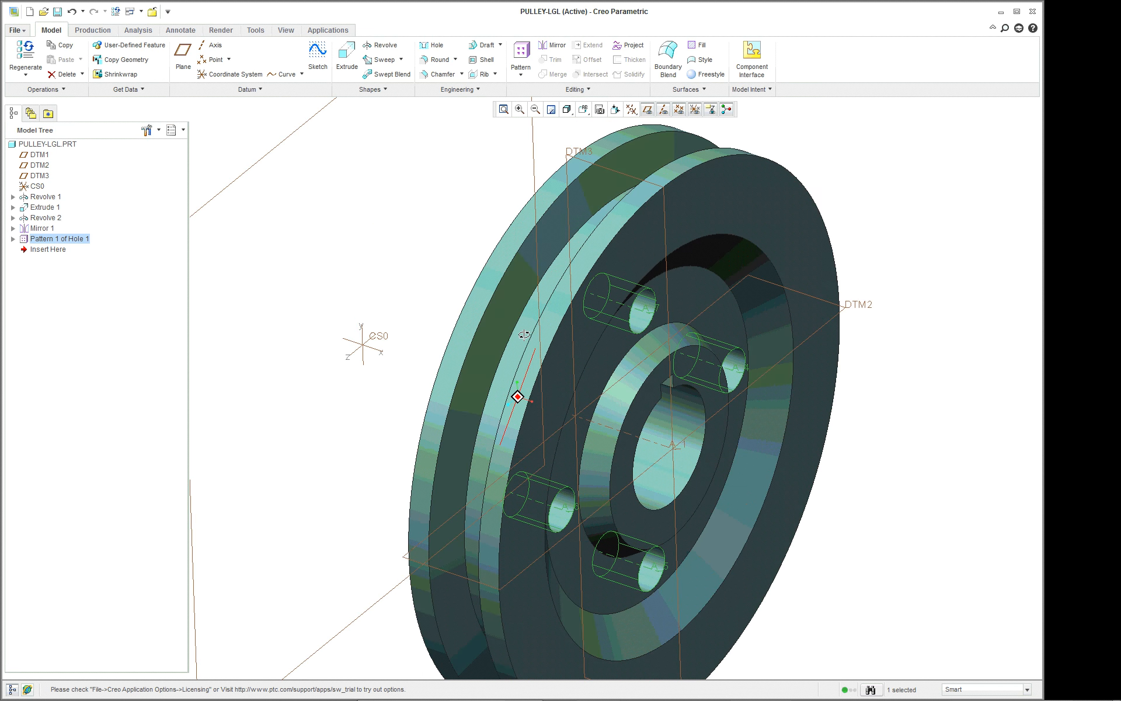
{"action": "left_click", "coordinate": [940, 331]}
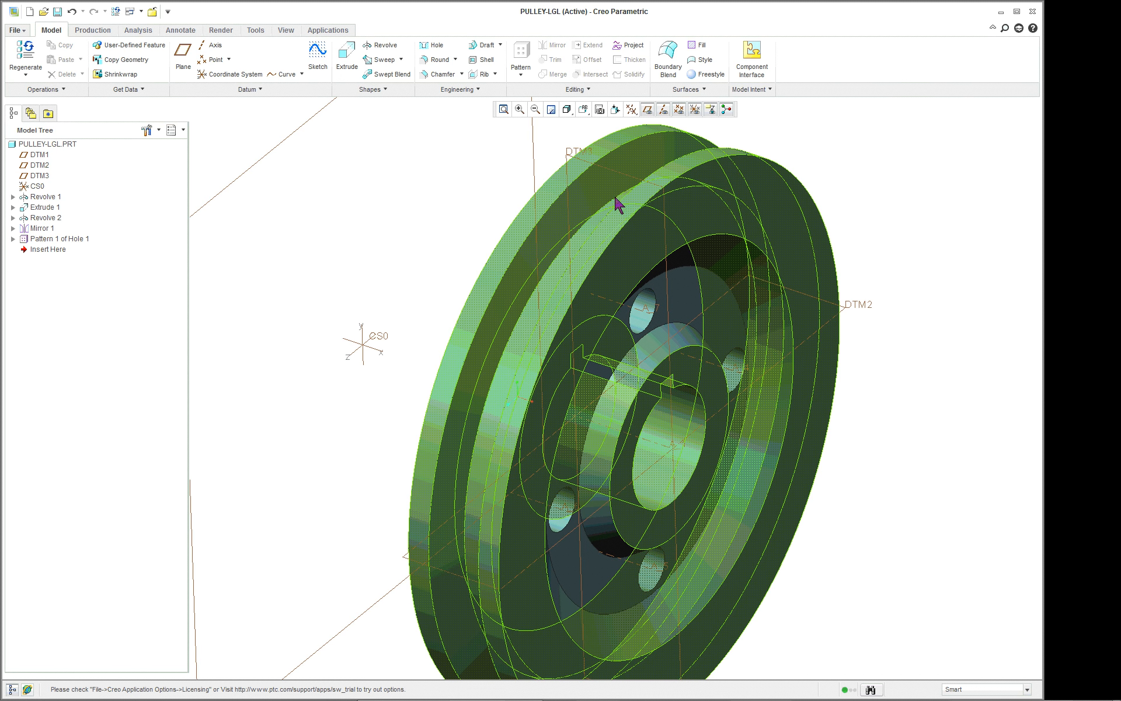
{"action": "scroll", "coordinate": [605, 205], "scroll_direction": "down", "scroll_amount": 6}
{"action": "scroll", "coordinate": [605, 205], "scroll_direction": "up", "scroll_amount": 6}
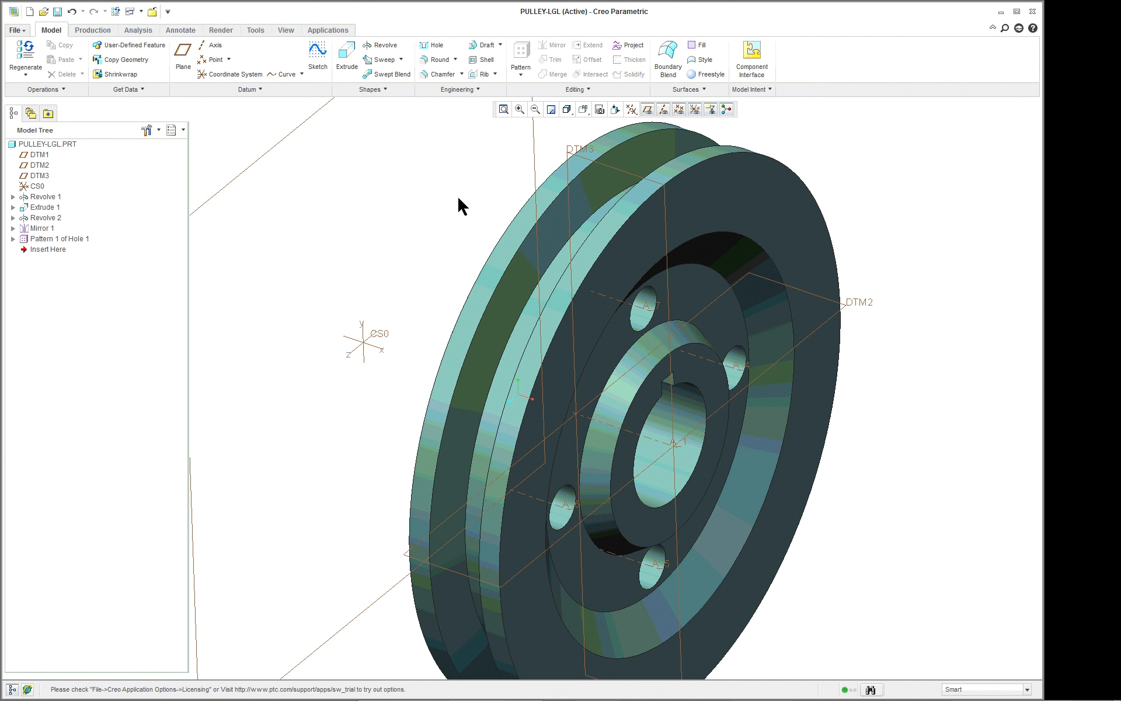
{"action": "scroll", "coordinate": [365, 201], "scroll_direction": "up", "scroll_amount": 3}
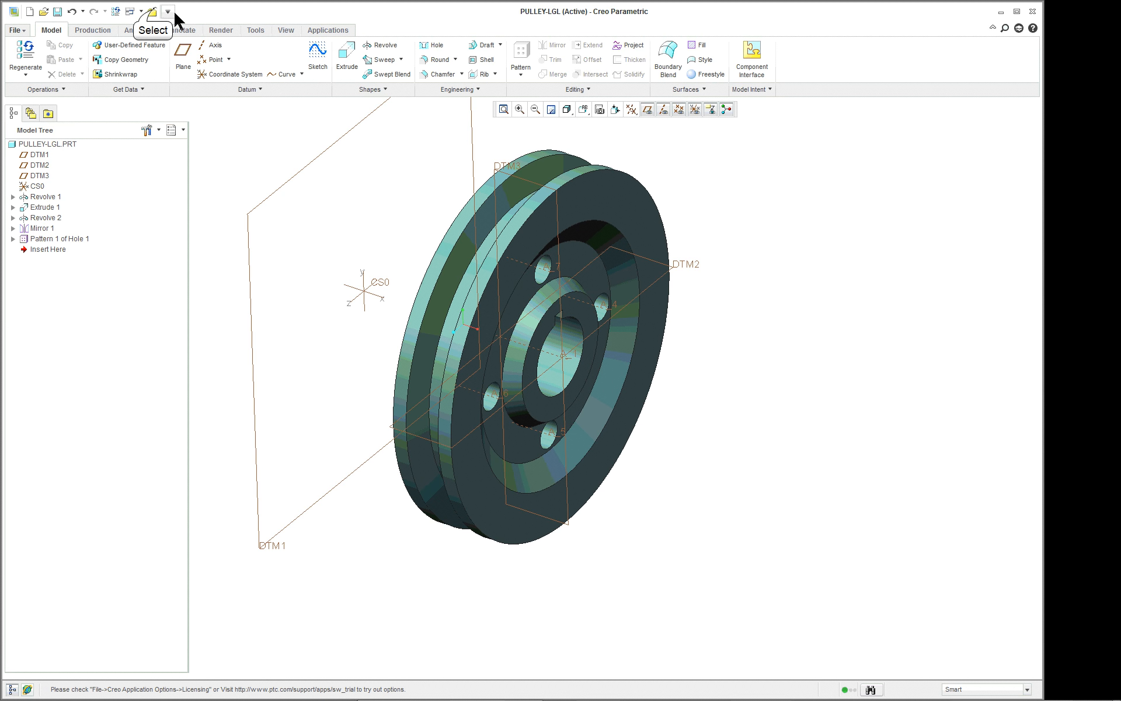
Close the pulley part to return to the PLL-LGL assembly, and create a solid part component named BELT-LGL.
{"action": "left_click", "coordinate": [153, 12]}
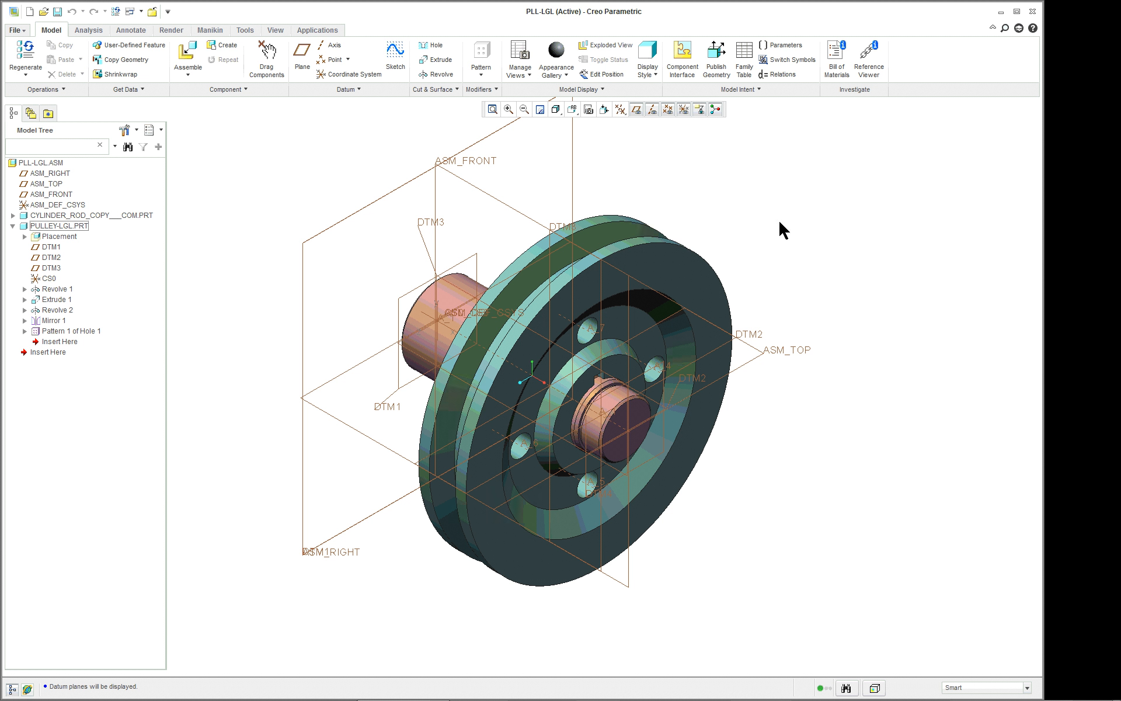
{"action": "mouse_move", "coordinate": [842, 276]}
{"action": "middle_mouse_down"}
{"action": "mouse_move", "coordinate": [931, 263]}
{"action": "mouse_move", "coordinate": [836, 258]}
{"action": "mouse_move", "coordinate": [871, 248]}
{"action": "mouse_move", "coordinate": [860, 275]}
{"action": "middle_mouse_up"}
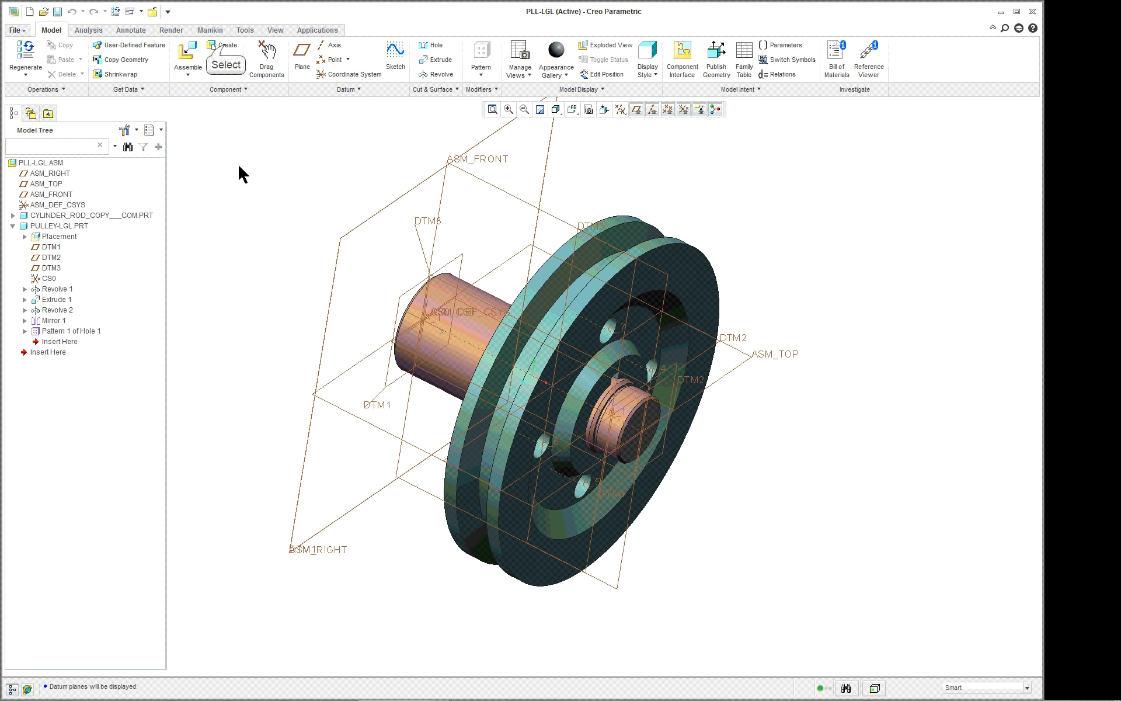
{"action": "left_click", "coordinate": [225, 46]}
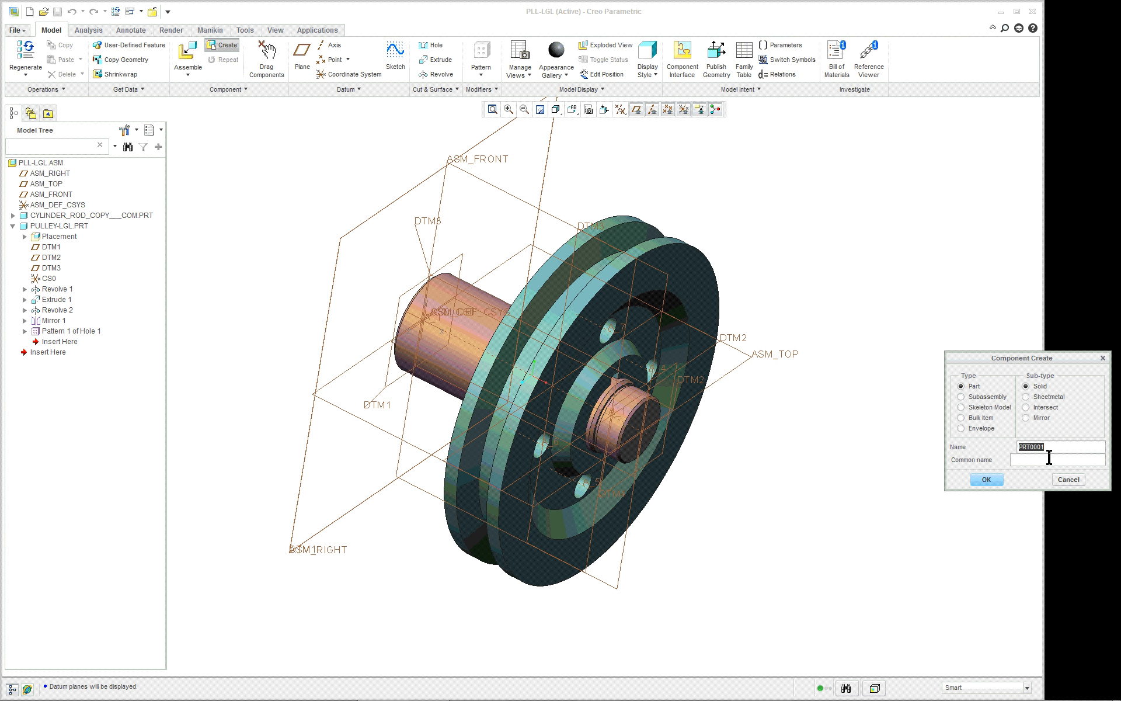
{"action": "type", "text": "be"}
{"action": "left_click", "coordinate": [1000, 475]}
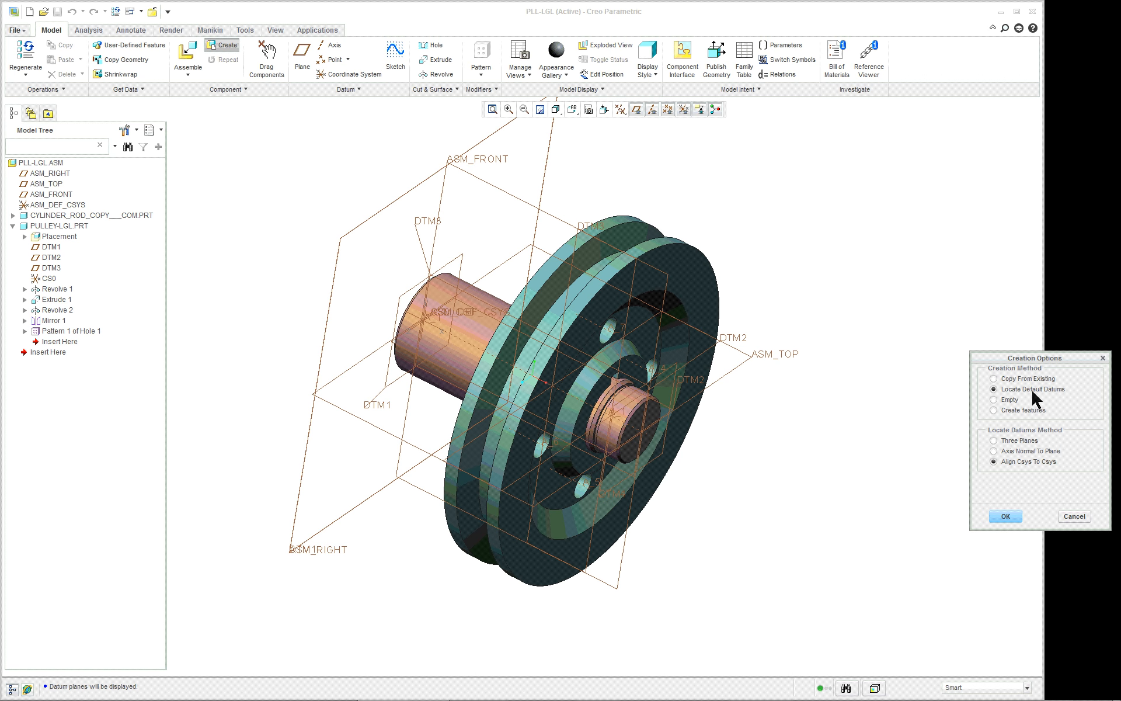
Locate the belt part's default datums by aligning its coordinate system to ASM_DEF_CSYS, and restore the standard orientation.
{"action": "left_click", "coordinate": [1006, 516]}
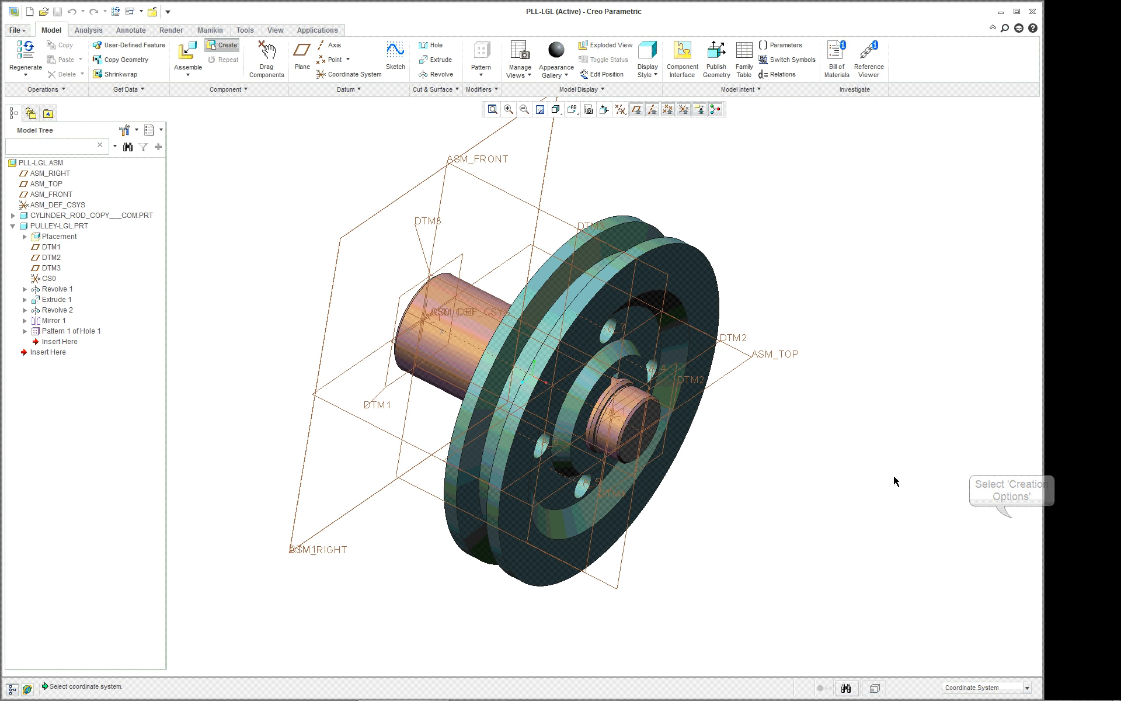
{"action": "left_click", "coordinate": [60, 204]}
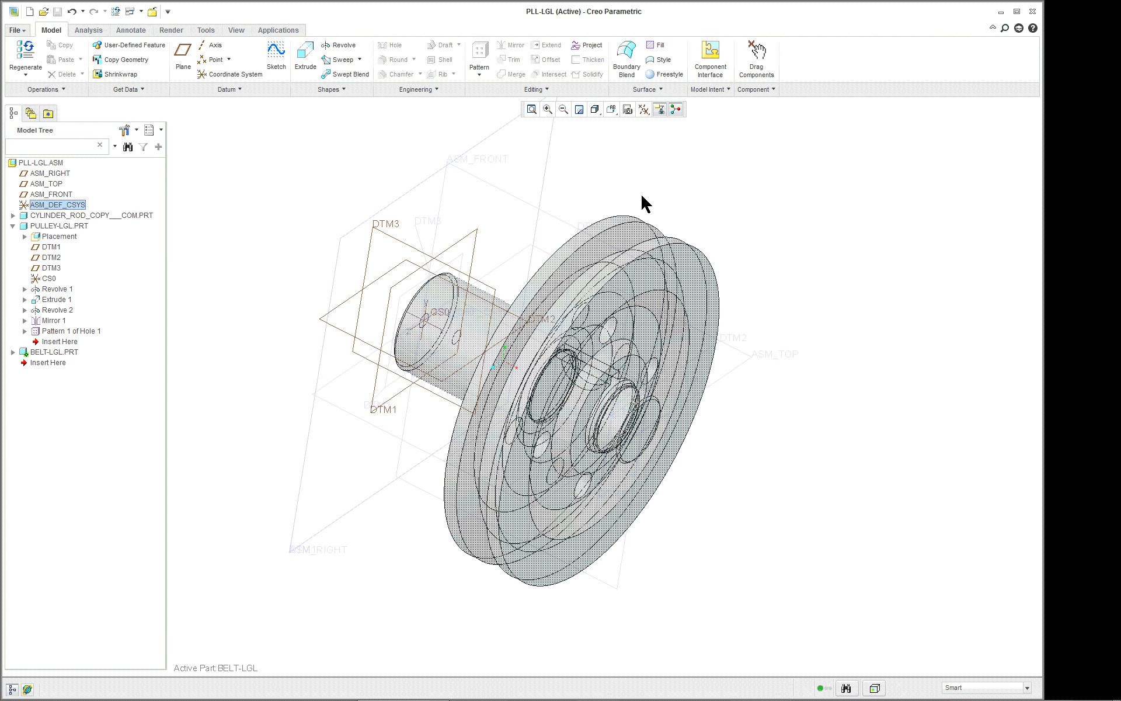
{"action": "left_click", "coordinate": [611, 109]}
{"action": "left_click", "coordinate": [615, 127]}
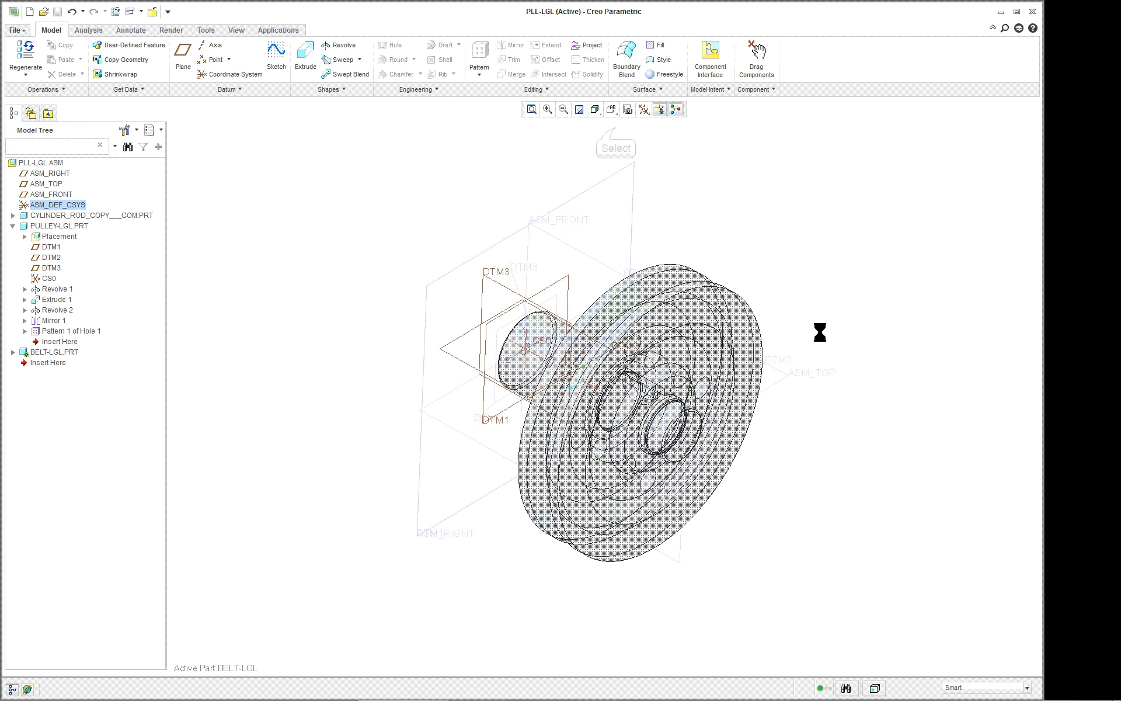
Start a Sweep in the BELT-LGL part and a trajectory sketch on ASM_RIGHT, with ASM_TOP facing top, viewed square to the sketch plane.
{"action": "left_click", "coordinate": [13, 352]}
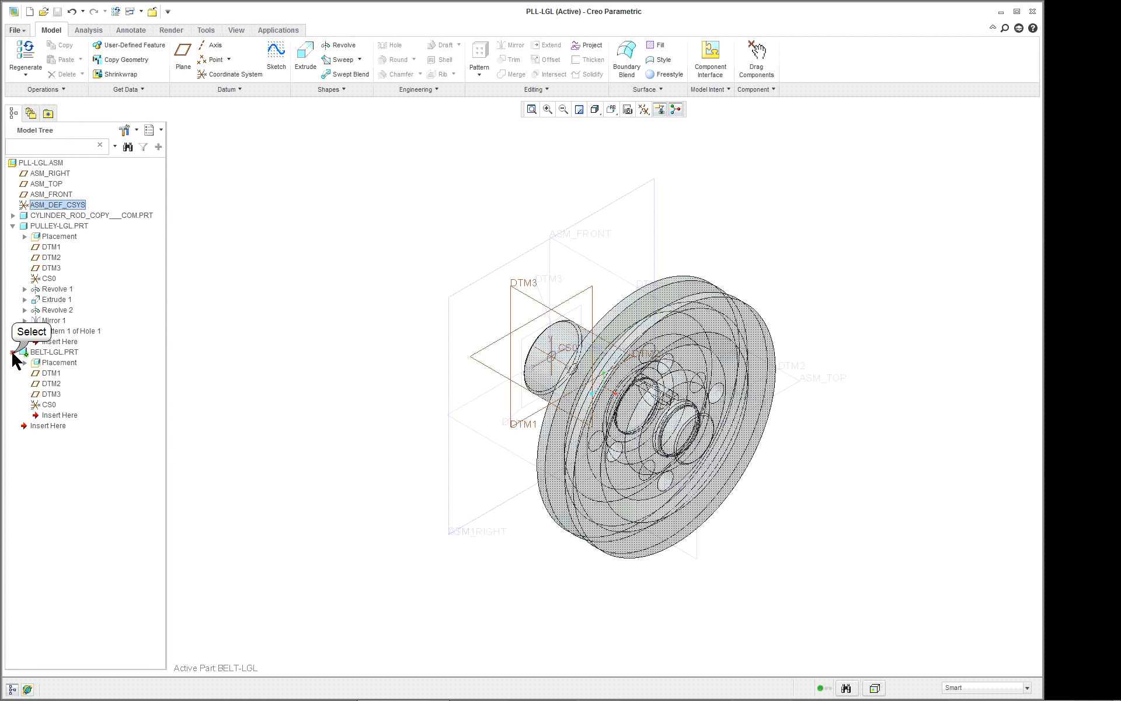
{"action": "left_click", "coordinate": [52, 383]}
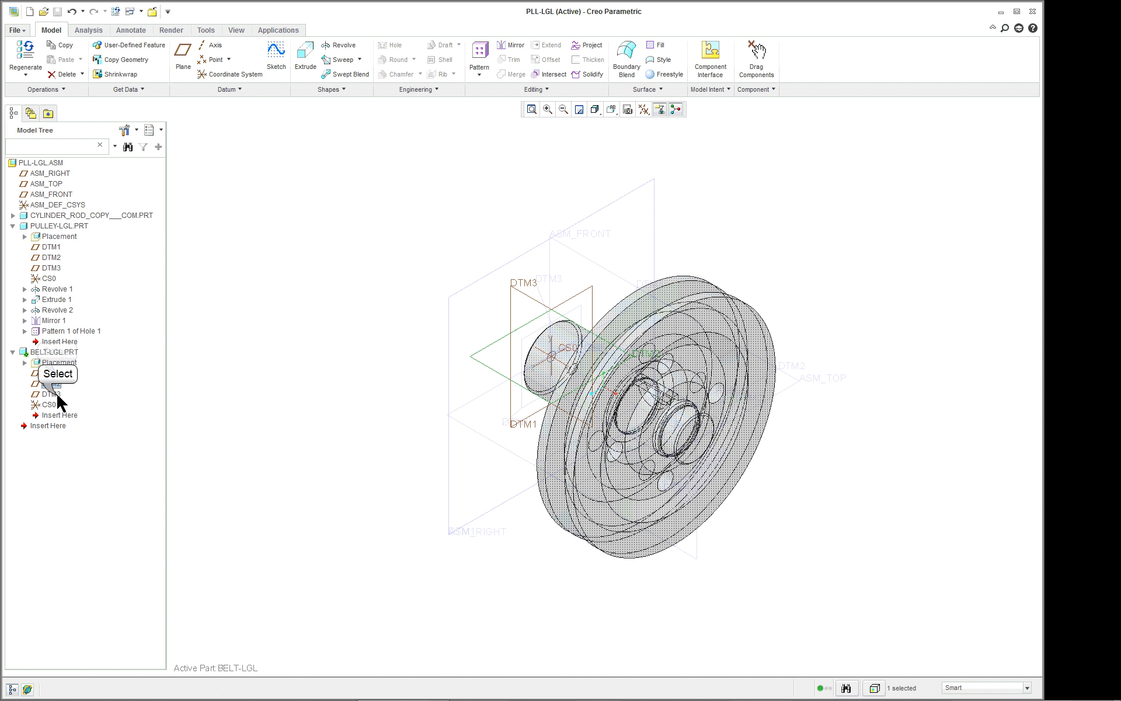
{"action": "left_click", "coordinate": [57, 374]}
{"action": "left_click", "coordinate": [287, 213]}
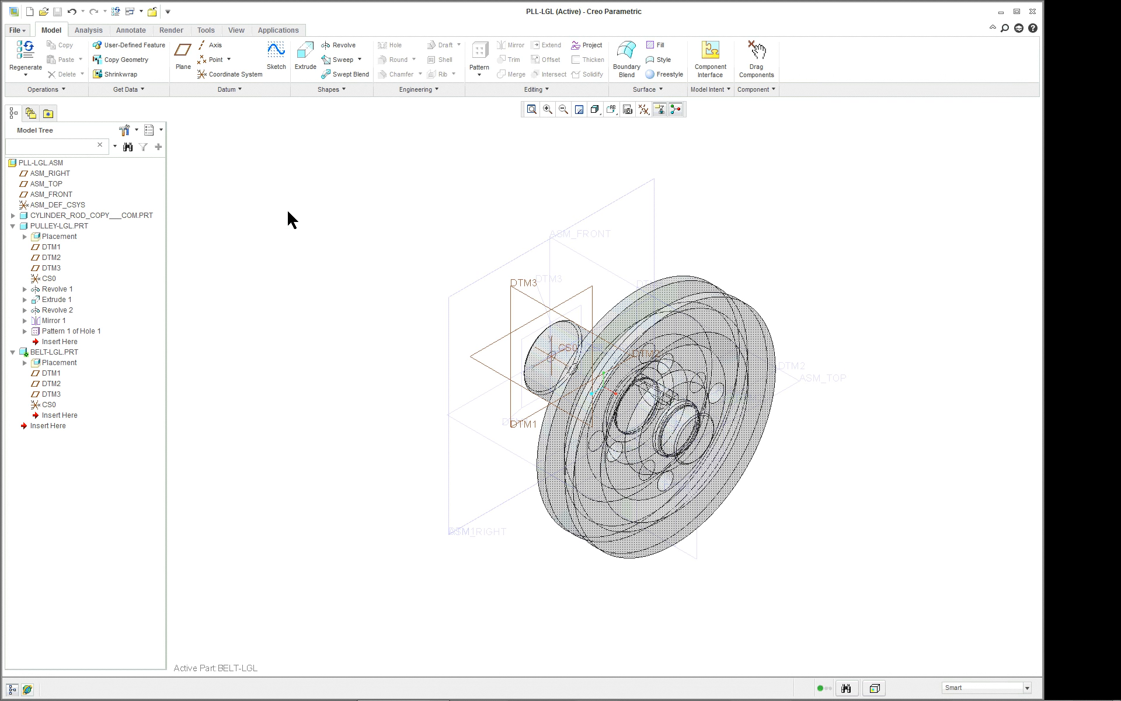
{"action": "left_click", "coordinate": [345, 60]}
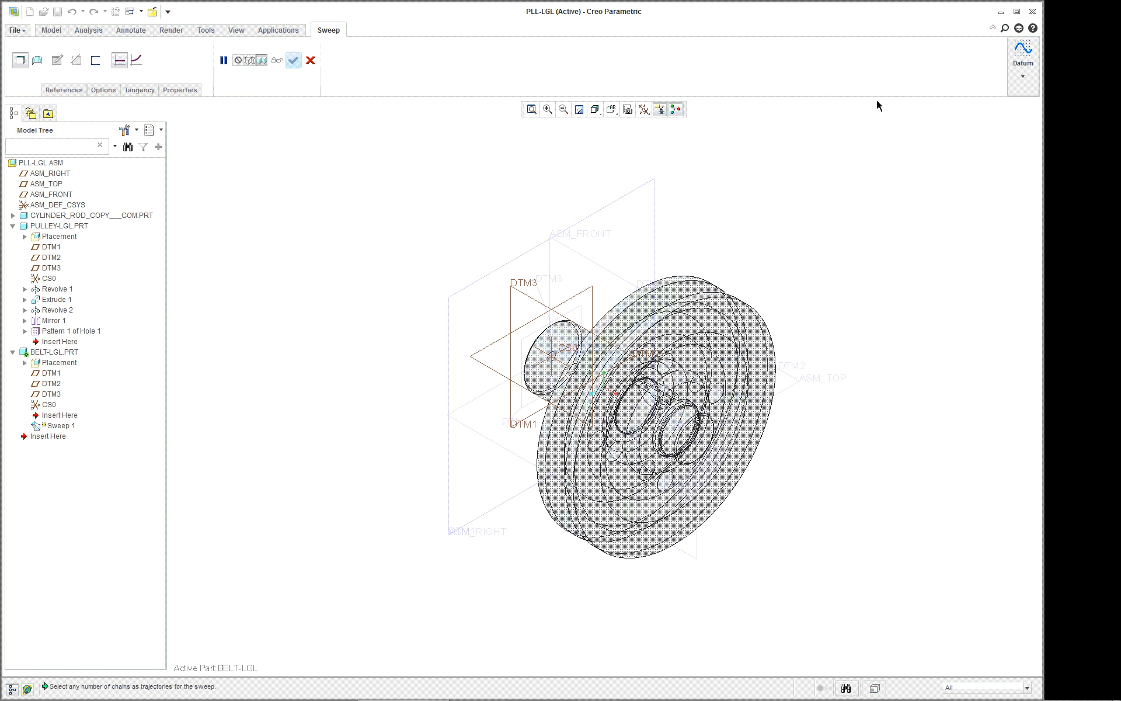
{"action": "left_click", "coordinate": [62, 90]}
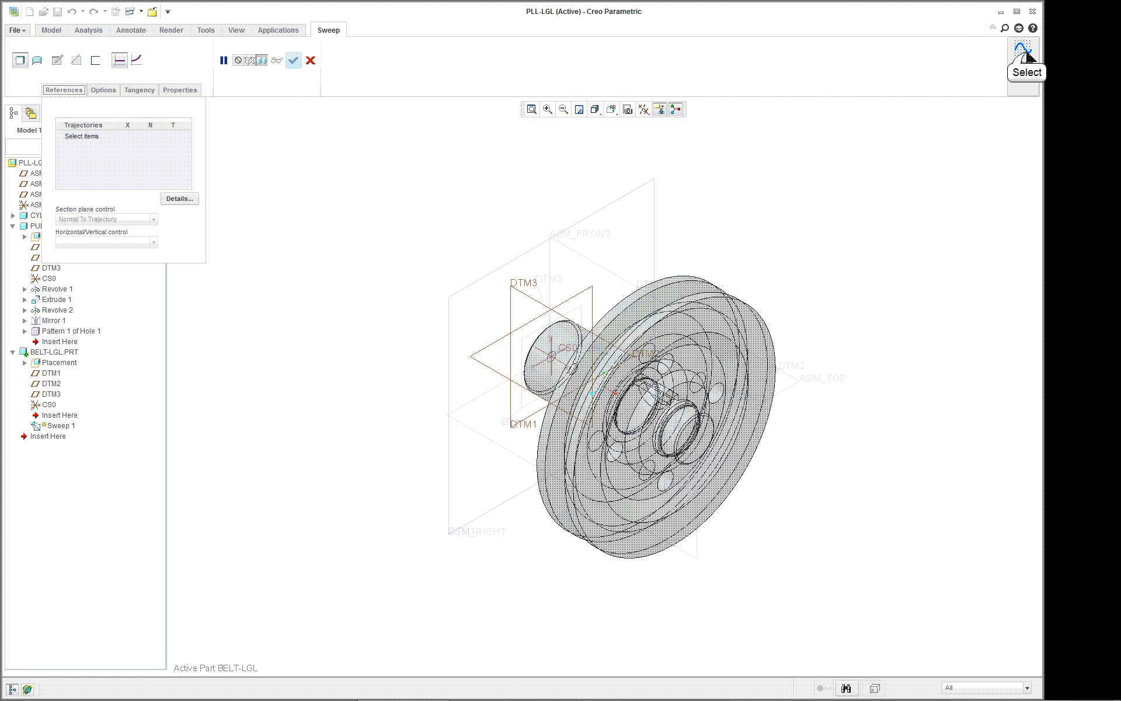
{"action": "left_click", "coordinate": [1027, 55]}
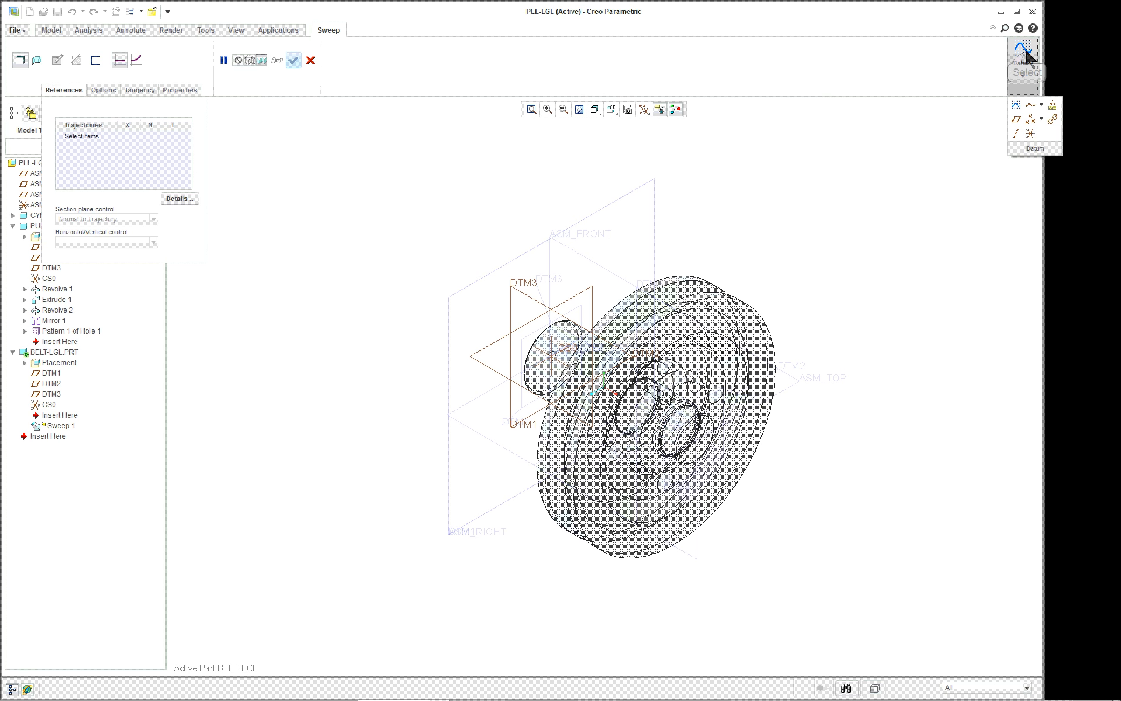
{"action": "left_click", "coordinate": [1016, 107]}
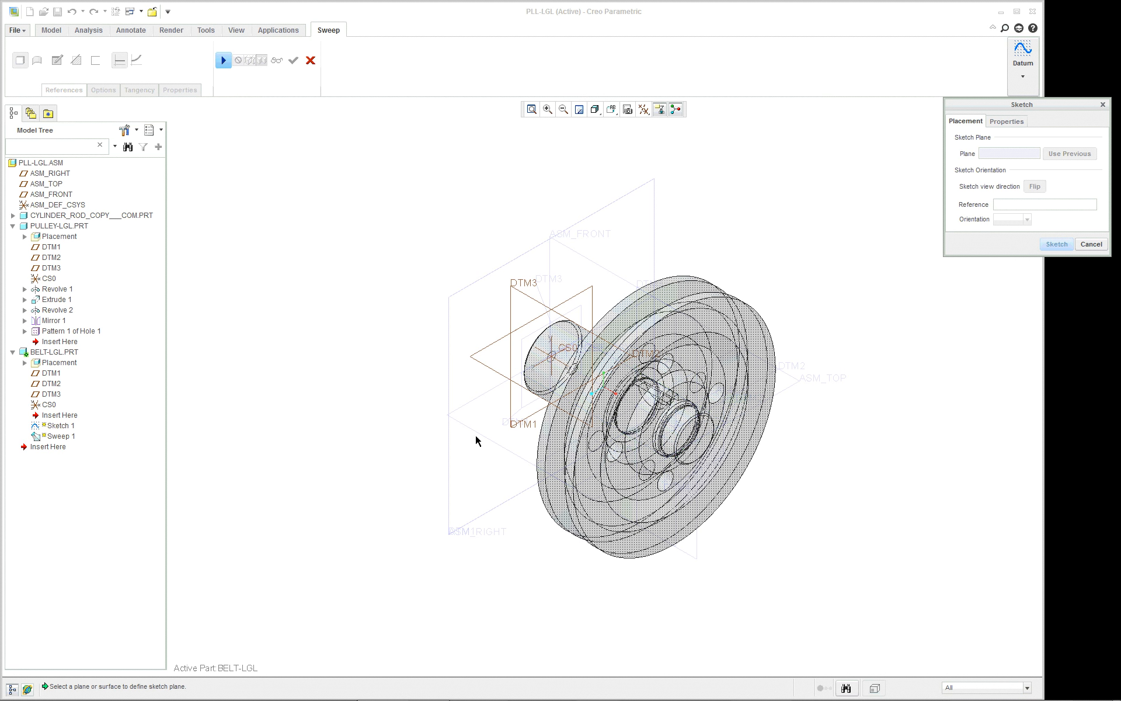
{"action": "left_click", "coordinate": [602, 206]}
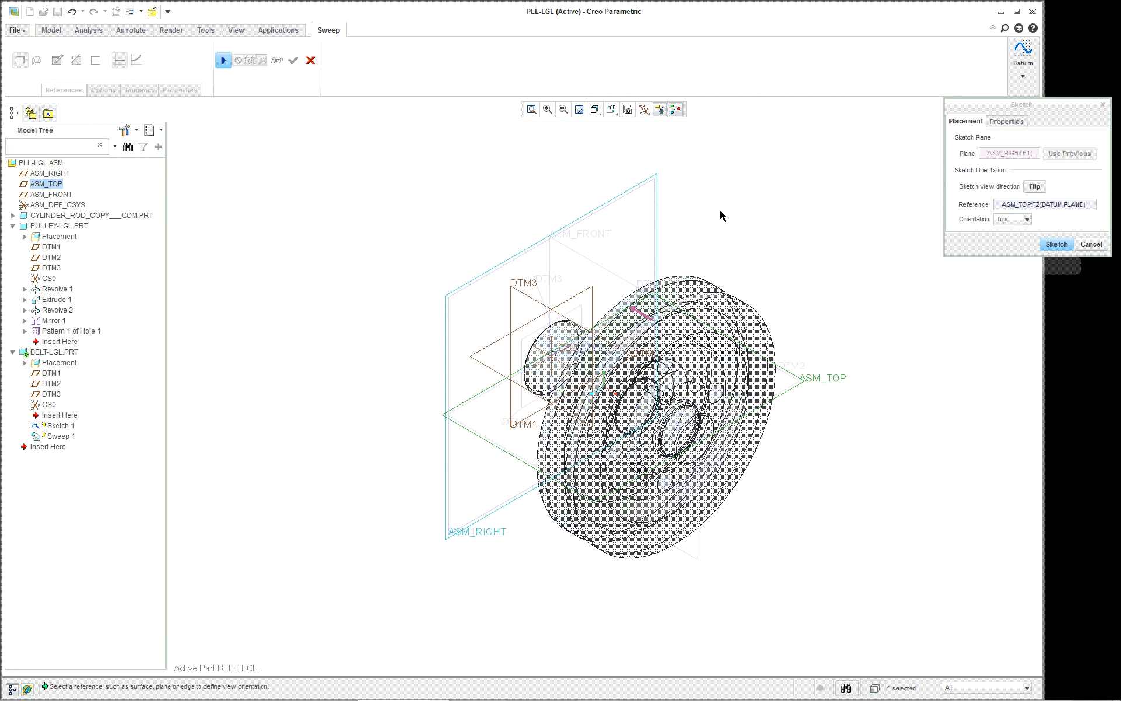
{"action": "left_click", "coordinate": [1056, 245]}
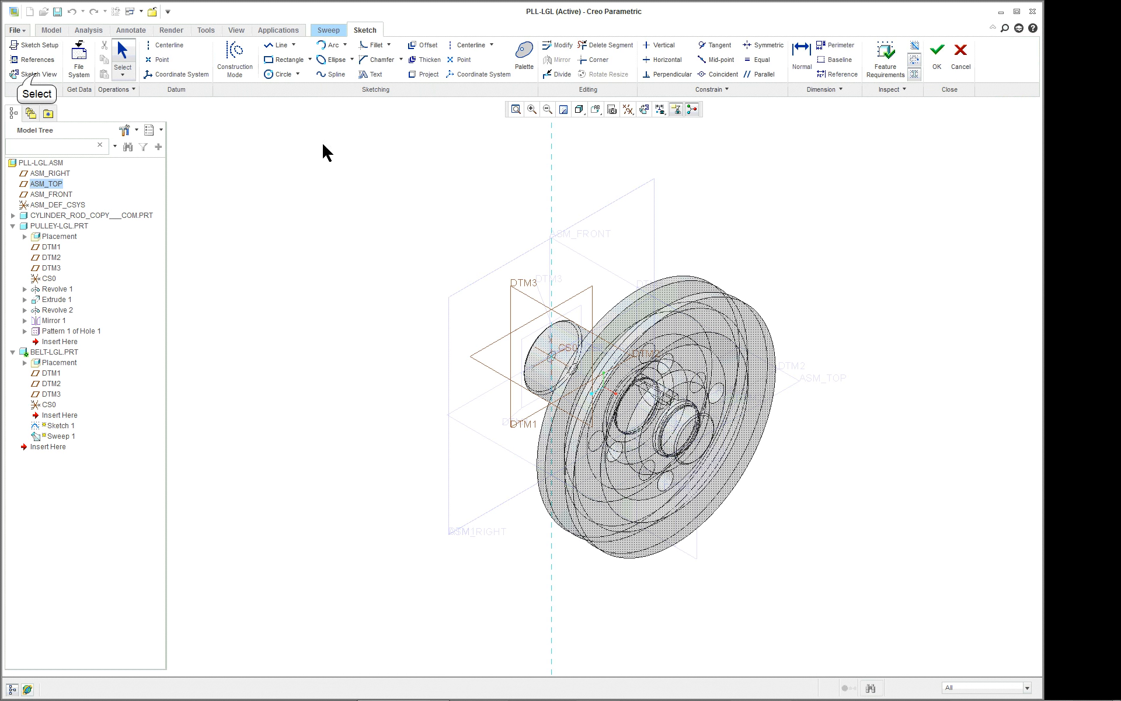
{"action": "left_click", "coordinate": [39, 74]}
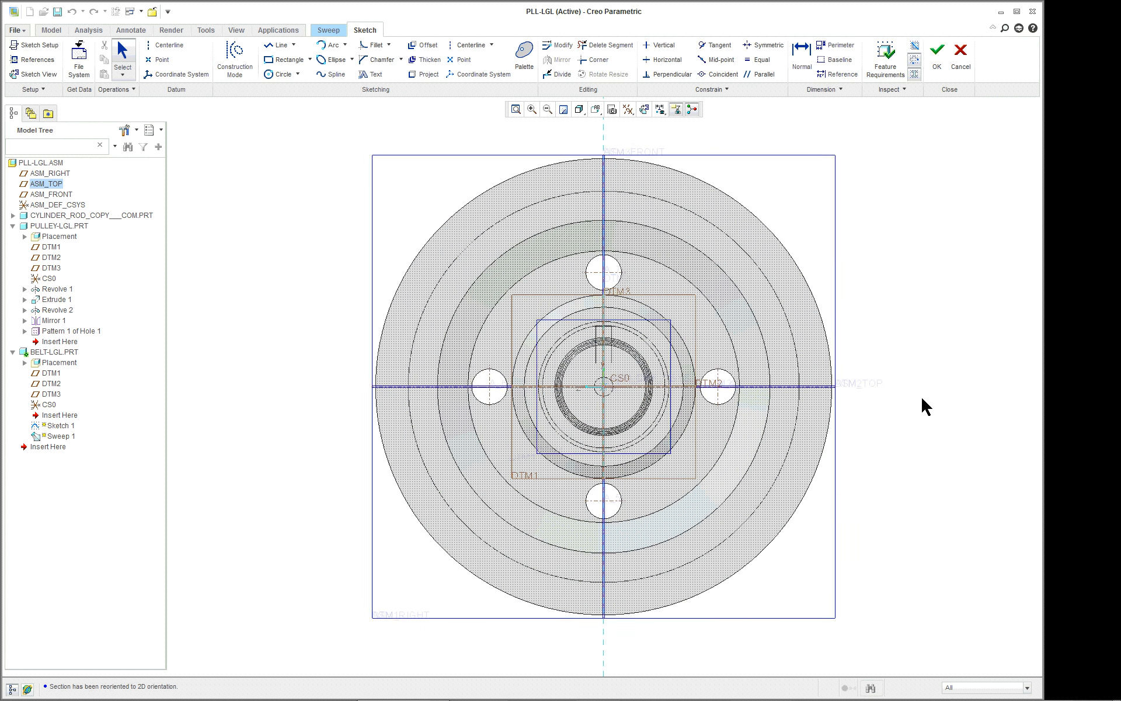
Add the ASM_TOP plane and the pulley's outer Revolve 1 surface as sketch references.
{"action": "middle_click_drag", "start_coordinate": [955, 413], "coordinate": [654, 388], "text": "shift"}
{"action": "scroll", "coordinate": [654, 388], "scroll_direction": "up", "scroll_amount": 1}
{"action": "scroll", "coordinate": [790, 399], "scroll_direction": "down", "scroll_amount": 1}
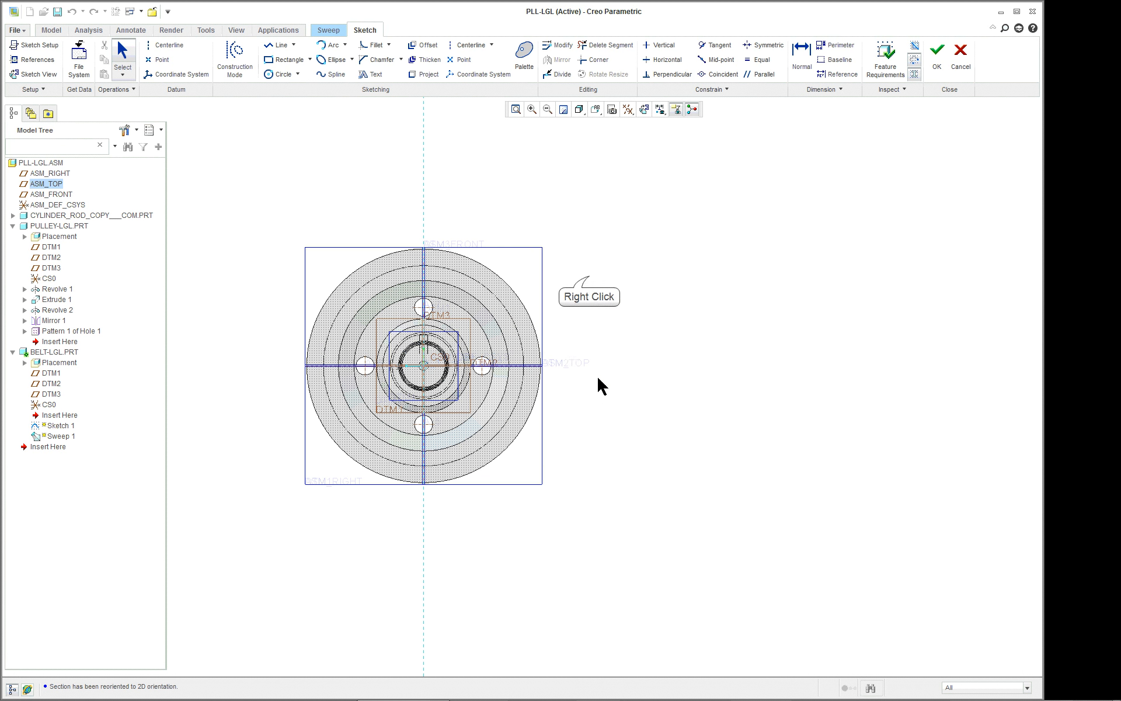
{"action": "right_click", "coordinate": [589, 275]}
{"action": "left_click", "coordinate": [590, 297]}
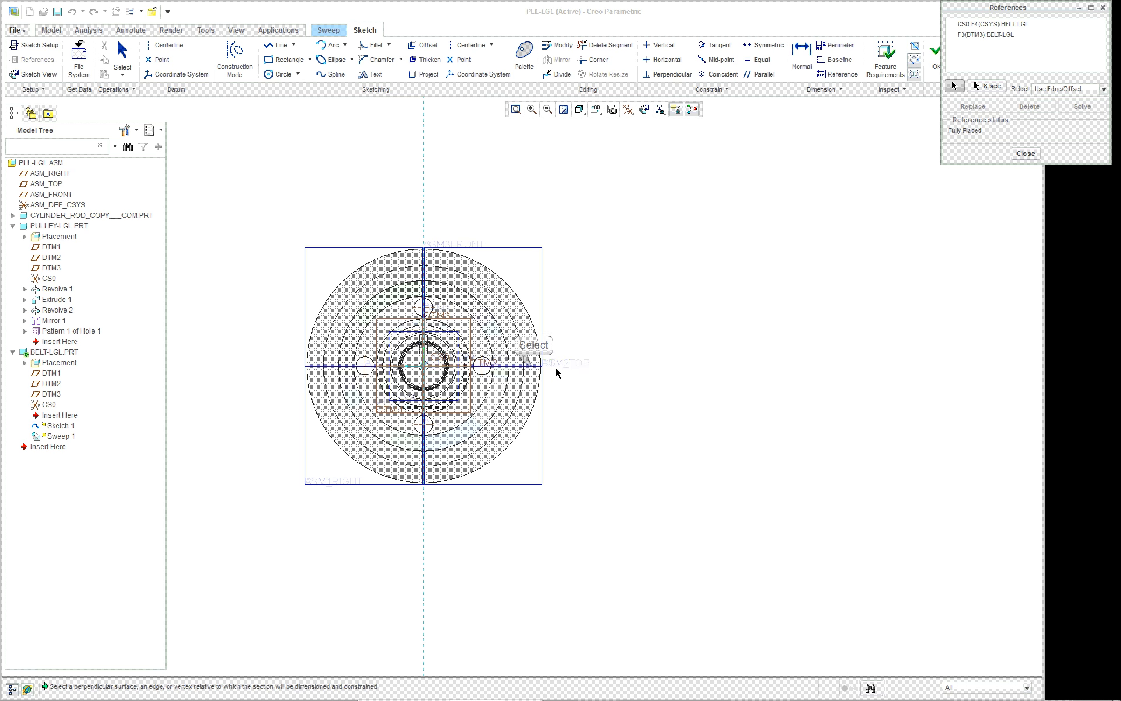
{"action": "left_click", "coordinate": [534, 367]}
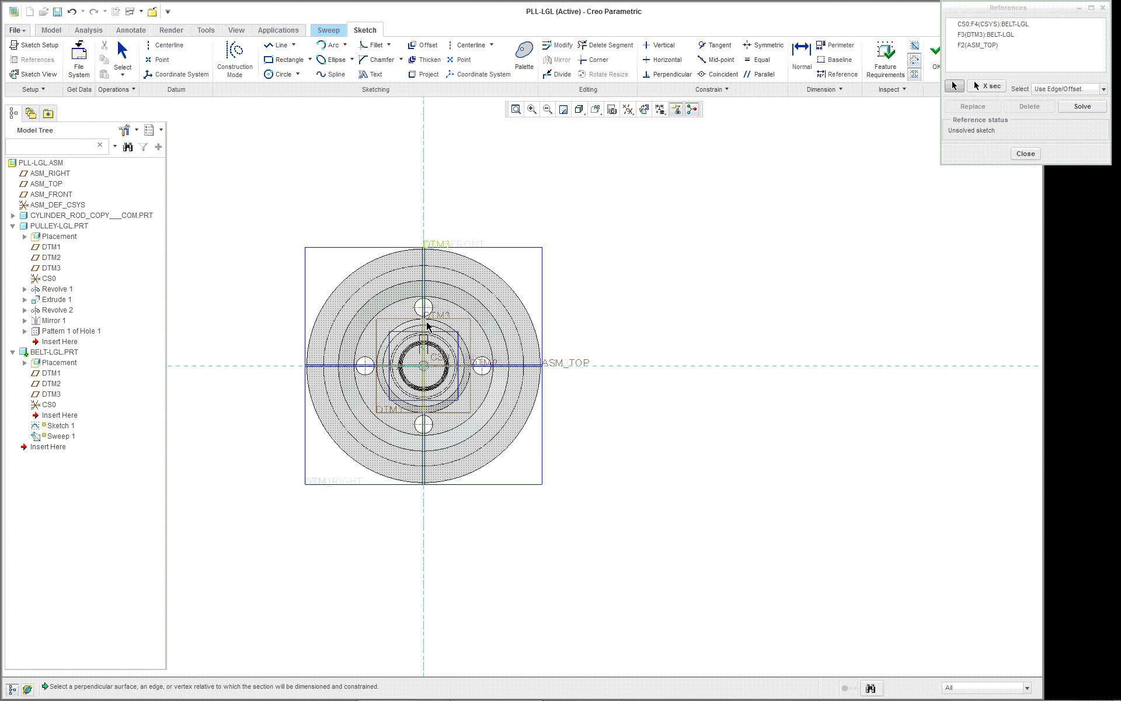
{"action": "left_click", "coordinate": [474, 267]}
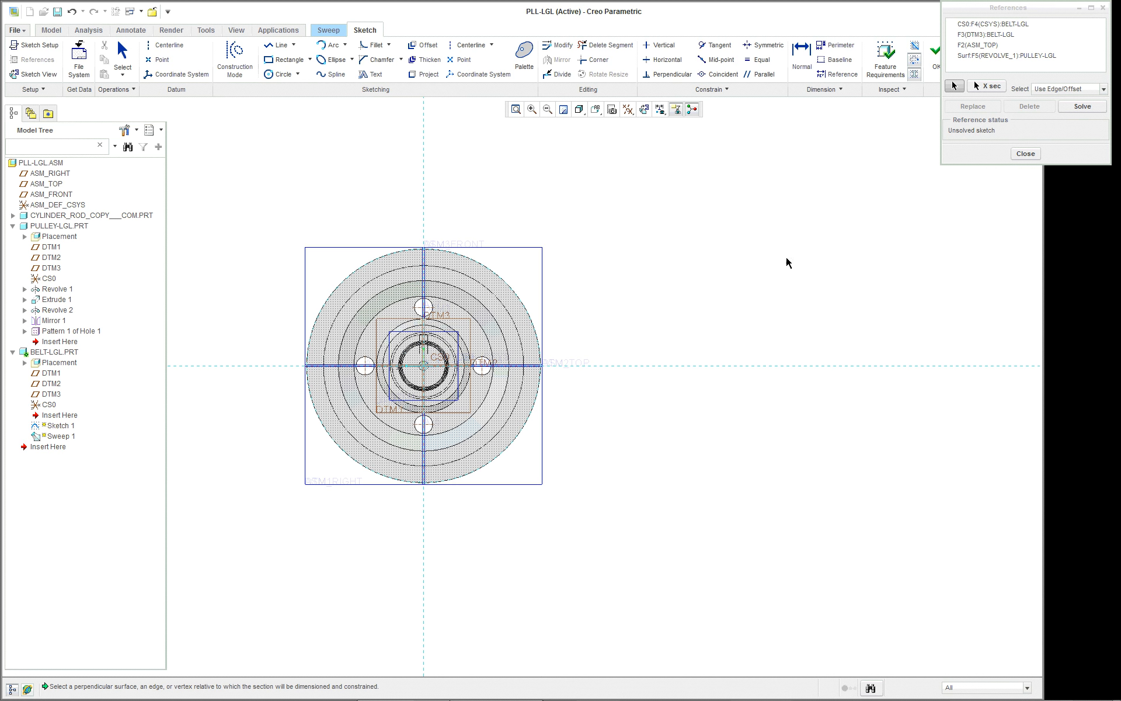
{"action": "left_click", "coordinate": [1025, 153]}
Sketch a circle about 5.44 in diameter on the horizontal reference, about 23.12 from the pulley centre, and a concentric circle matching the pulley rim.
{"action": "right_click", "coordinate": [673, 280]}
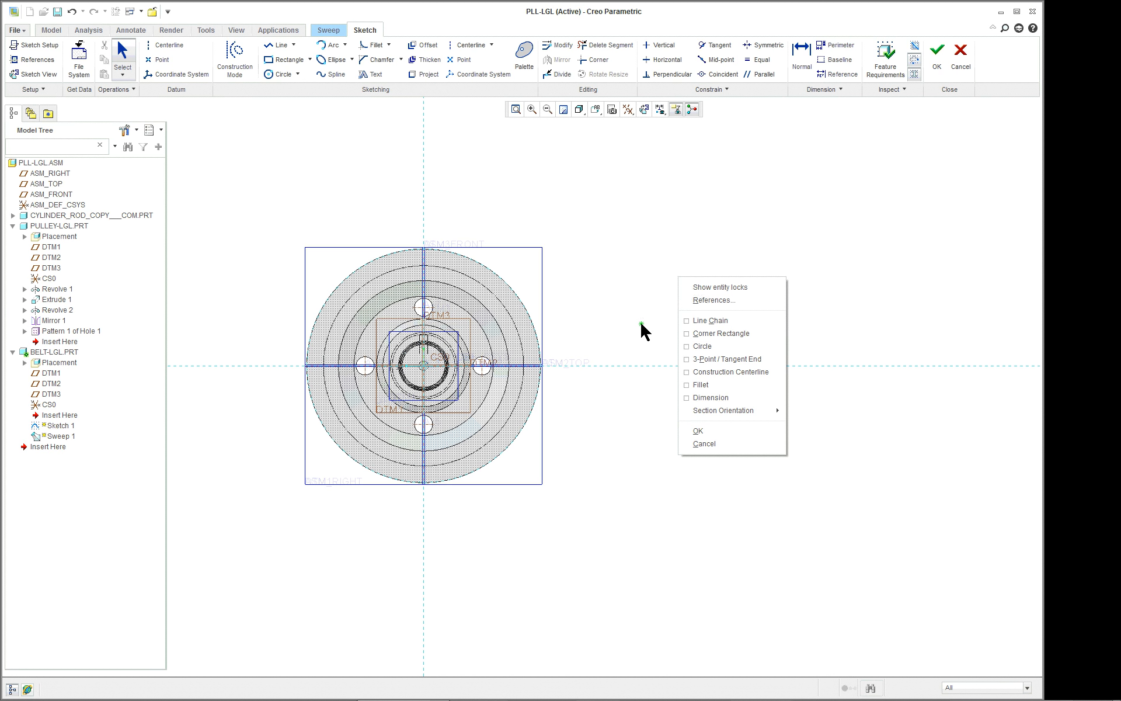
{"action": "left_click", "coordinate": [702, 346]}
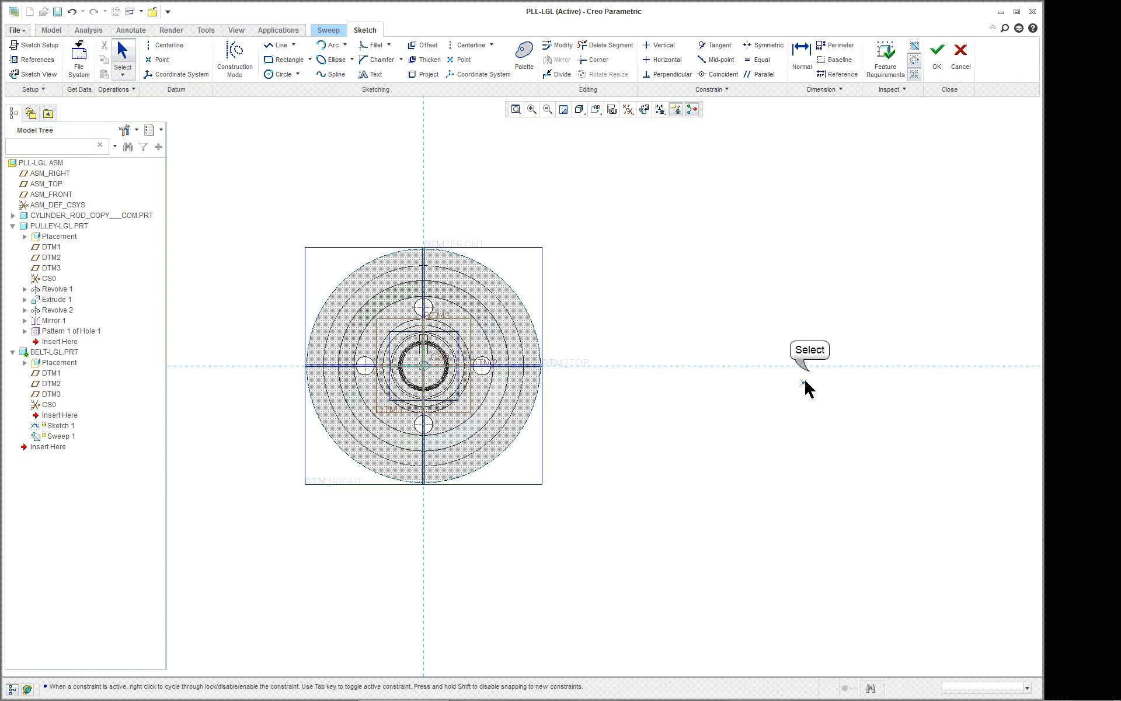
{"action": "left_click", "coordinate": [809, 367]}
{"action": "left_click", "coordinate": [843, 339]}
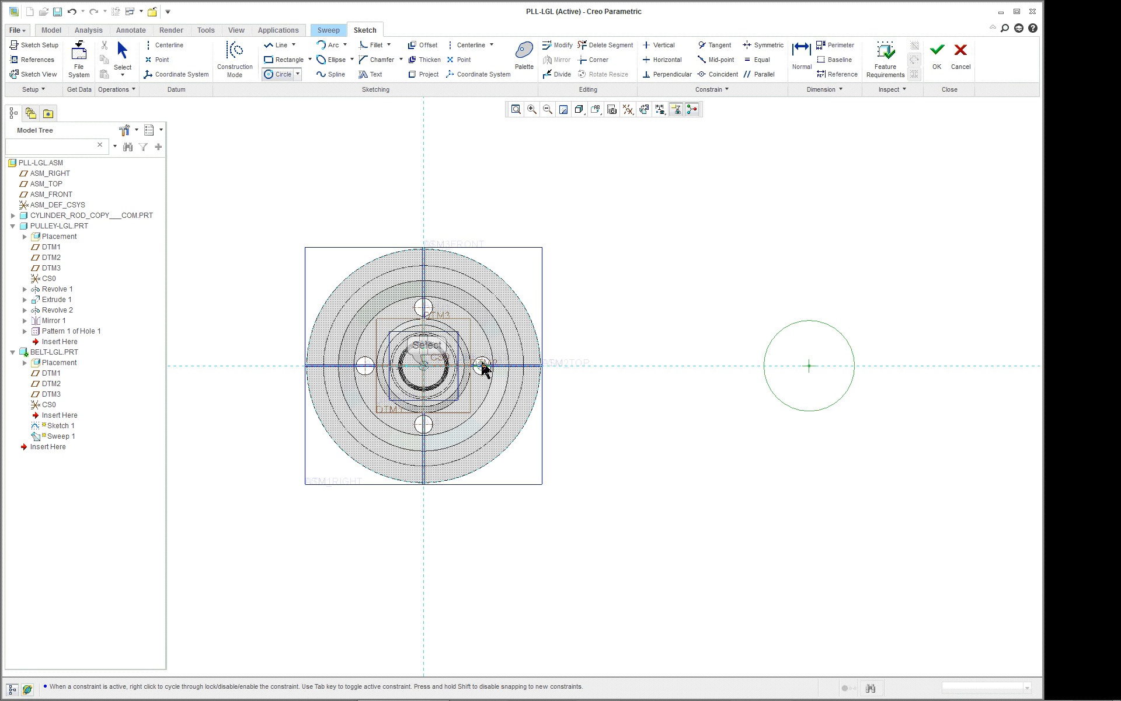
{"action": "left_click", "coordinate": [426, 366]}
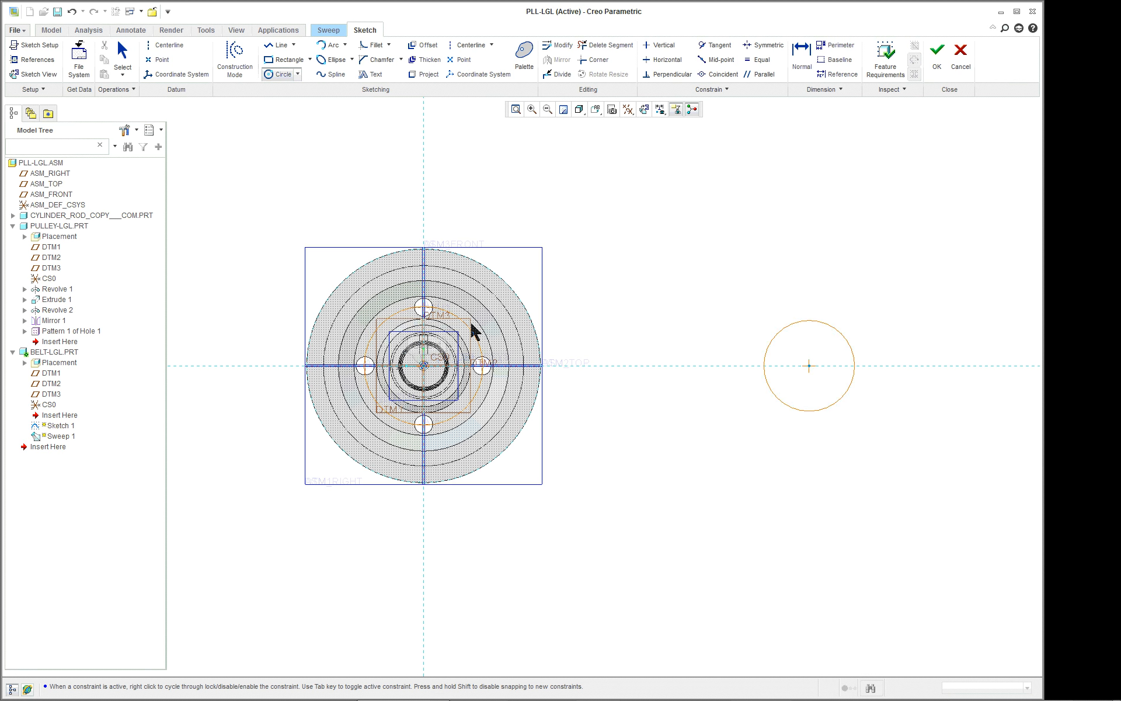
{"action": "left_click", "coordinate": [517, 298]}
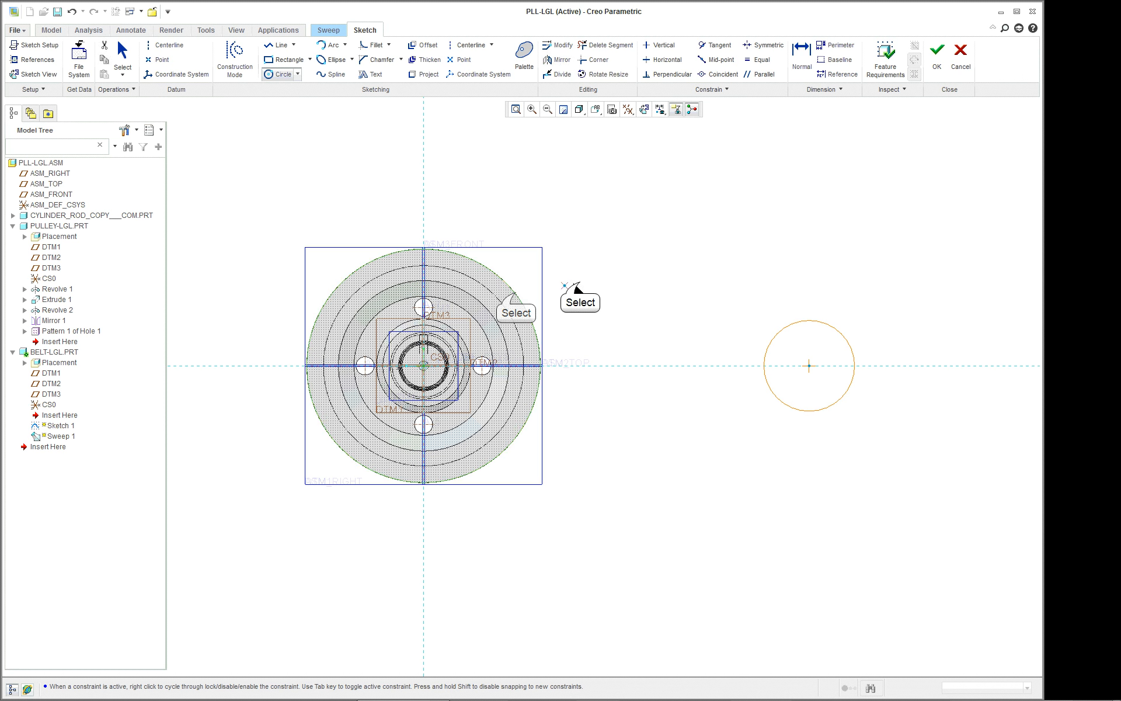
{"action": "scroll", "coordinate": [580, 282], "scroll_direction": "up", "scroll_amount": 1}
{"action": "scroll", "coordinate": [584, 283], "scroll_direction": "down", "scroll_amount": 2}
{"action": "scroll", "coordinate": [584, 283], "scroll_direction": "up", "scroll_amount": 1}
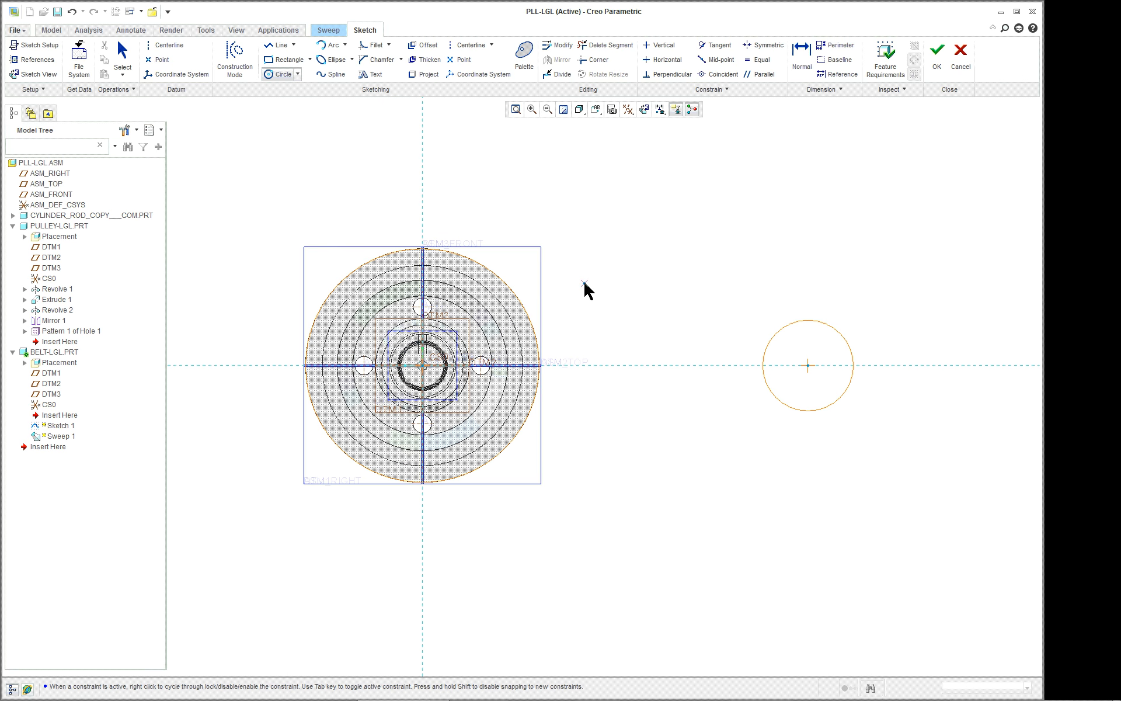
{"action": "middle_click", "coordinate": [622, 287]}
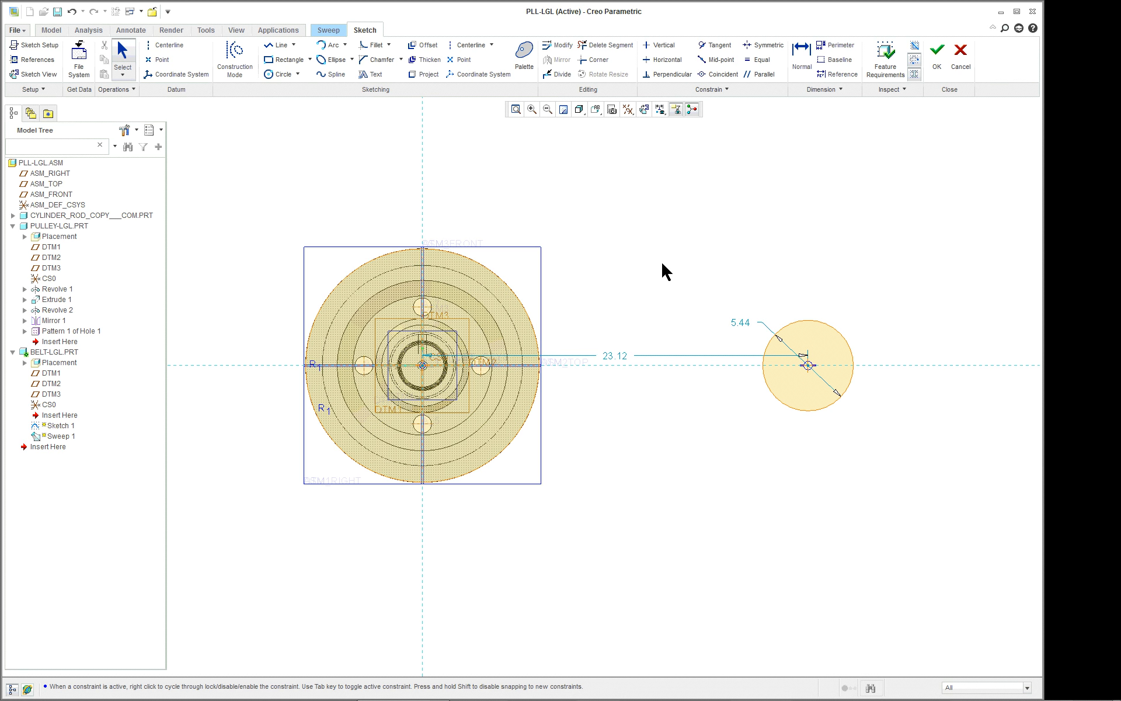
{"action": "left_click_drag", "start_coordinate": [628, 357], "coordinate": [626, 196]}
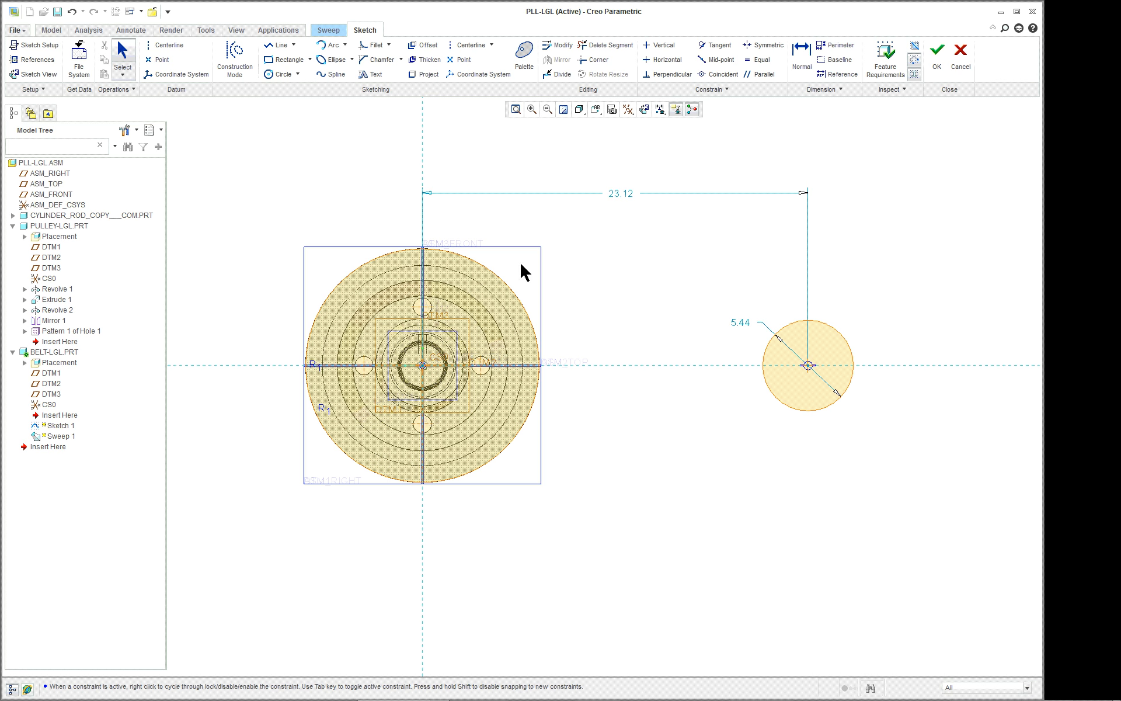
Connect the large and small circles with an upper and a lower tangent line.
{"action": "left_click", "coordinate": [293, 45]}
{"action": "left_click", "coordinate": [292, 76]}
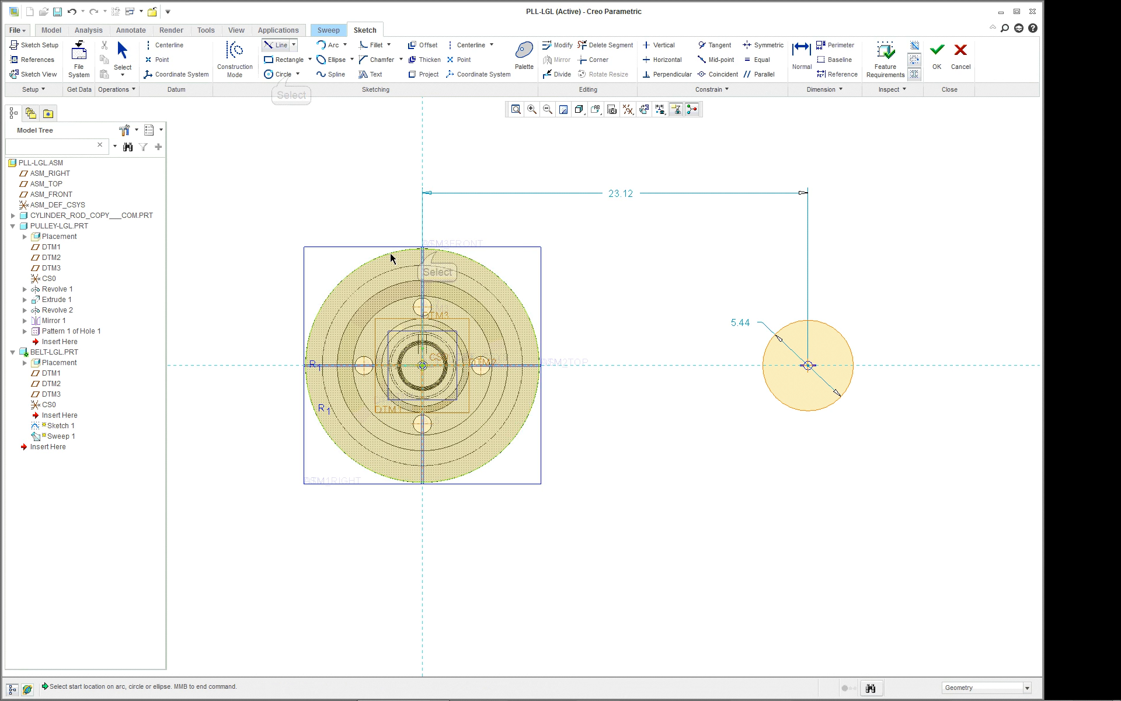
{"action": "left_click", "coordinate": [438, 252]}
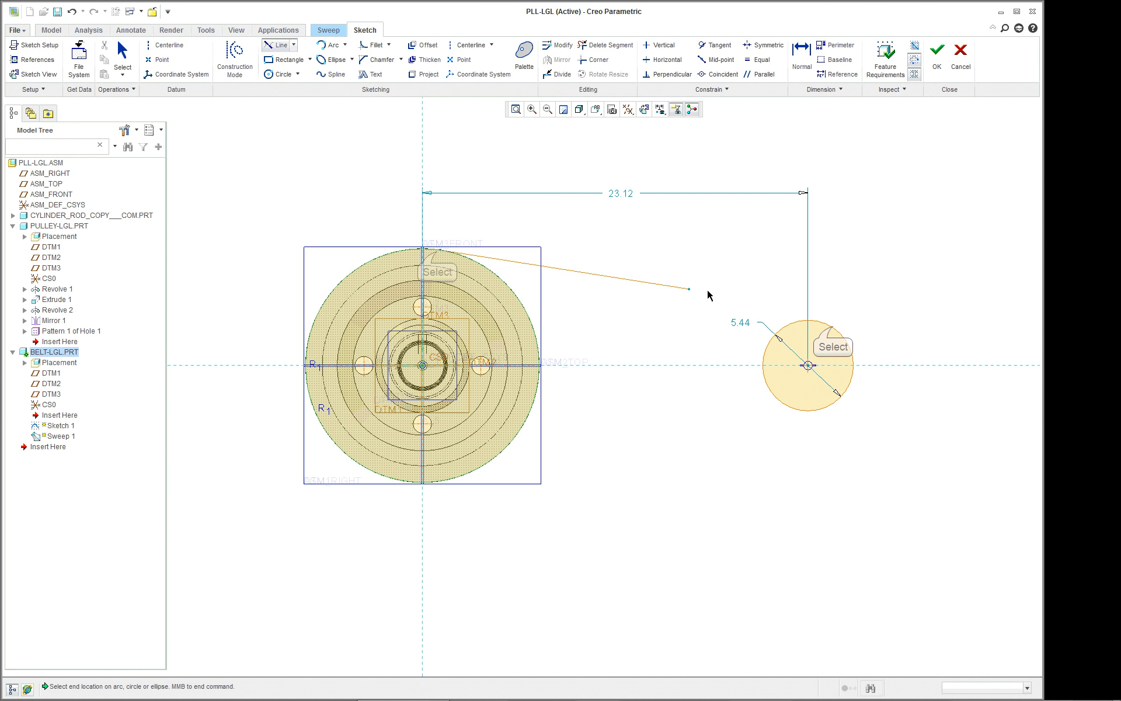
{"action": "left_click", "coordinate": [833, 327]}
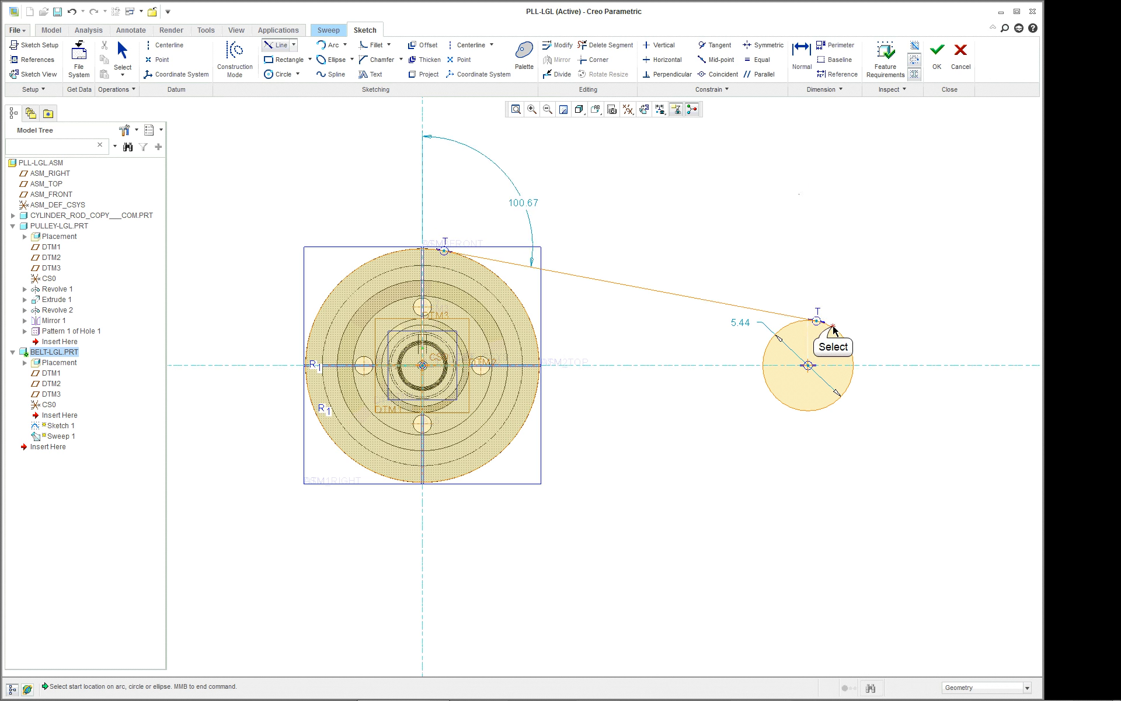
{"action": "left_click", "coordinate": [457, 477]}
{"action": "left_click", "coordinate": [803, 416]}
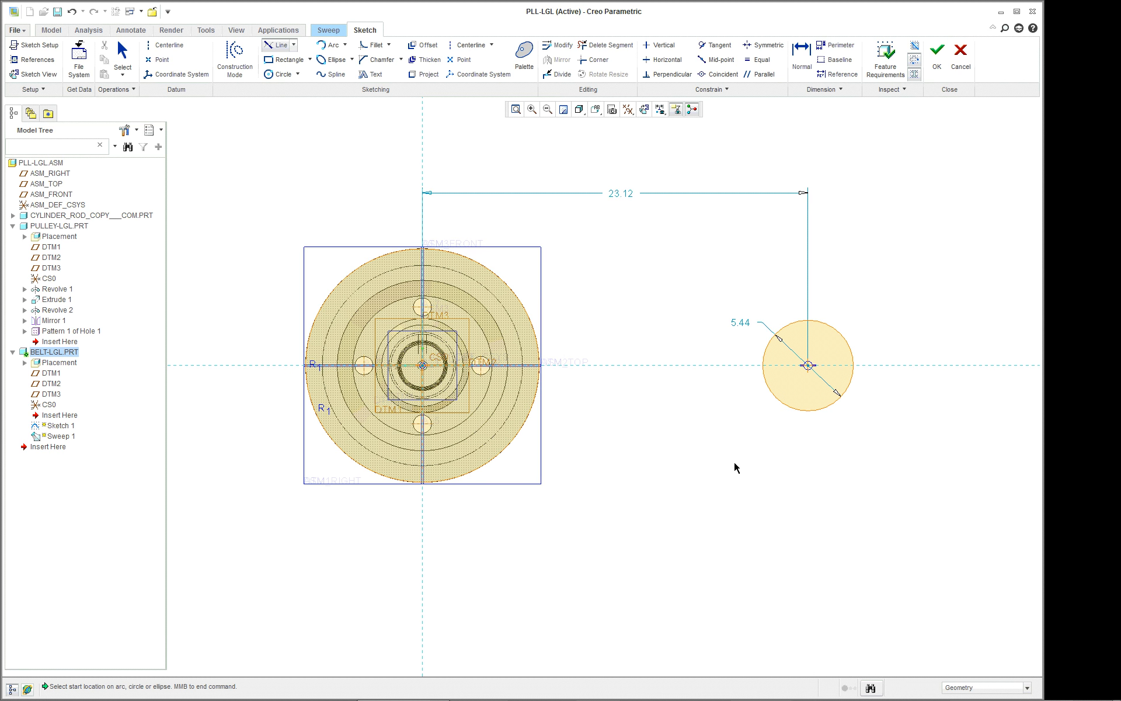
{"action": "middle_click", "coordinate": [734, 461]}
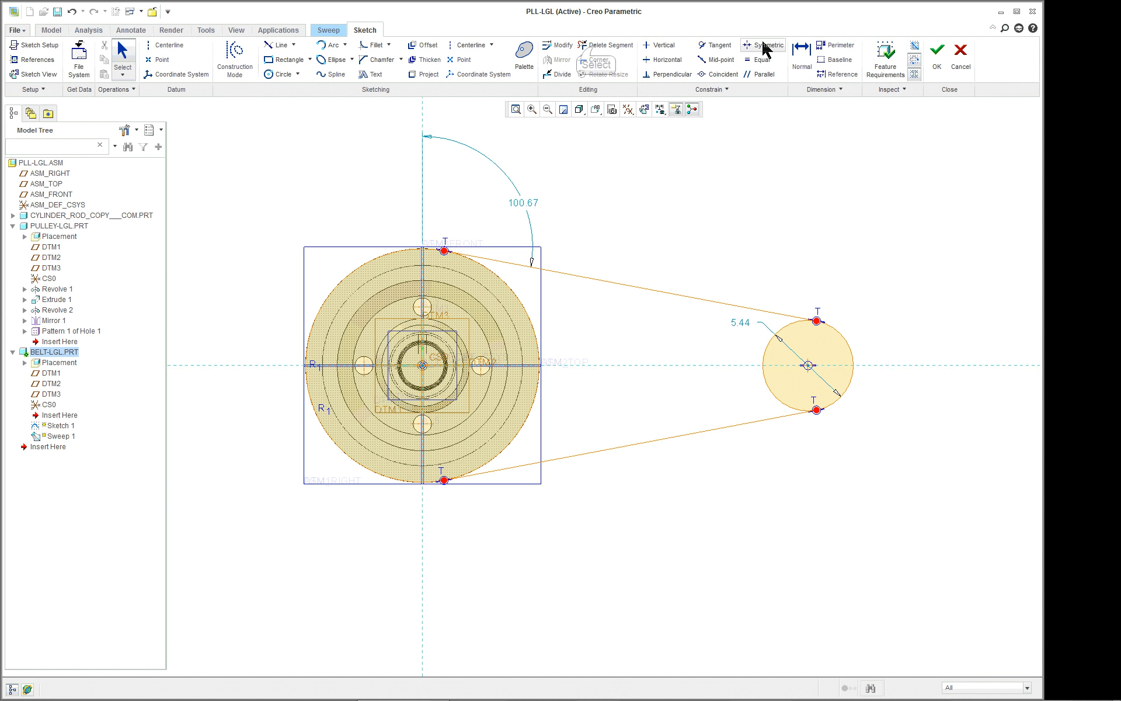
Trim away the small circle's inner arc and the large circle's inner arc above the horizontal reference.
{"action": "left_click", "coordinate": [591, 46]}
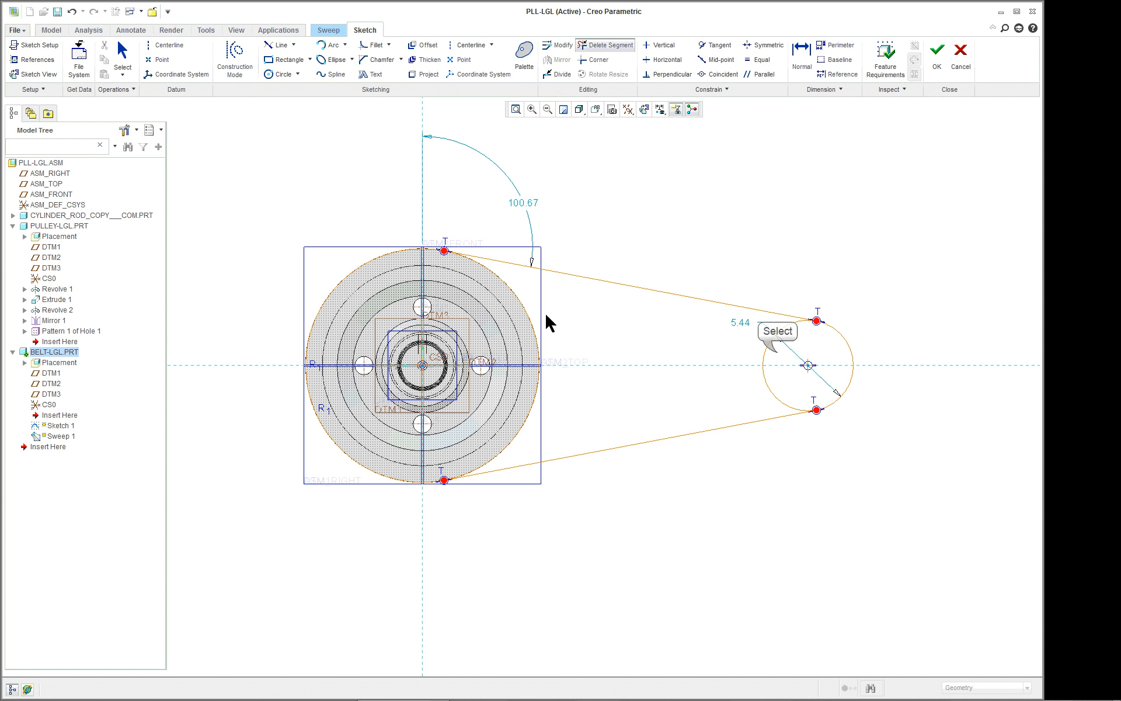
{"action": "mouse_move", "coordinate": [777, 352]}
{"action": "left_mouse_down"}
{"action": "mouse_move", "coordinate": [520, 371]}
{"action": "mouse_move", "coordinate": [748, 403]}
{"action": "mouse_move", "coordinate": [770, 387]}
{"action": "left_mouse_up"}
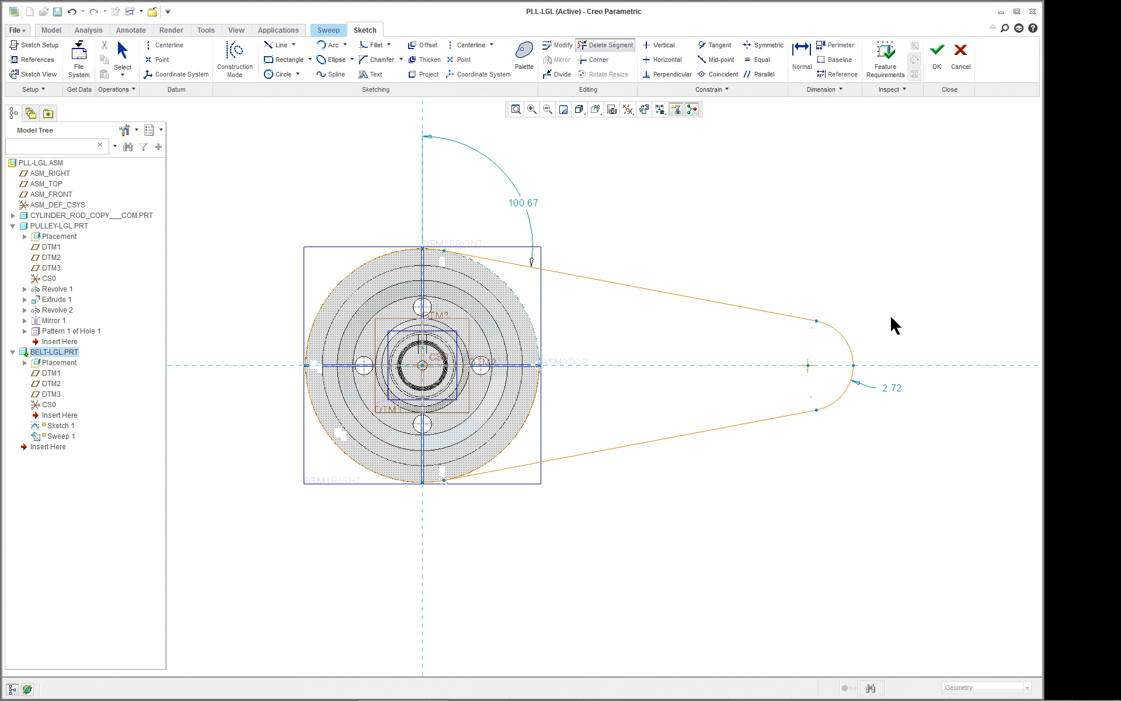
{"action": "middle_click", "coordinate": [822, 251]}
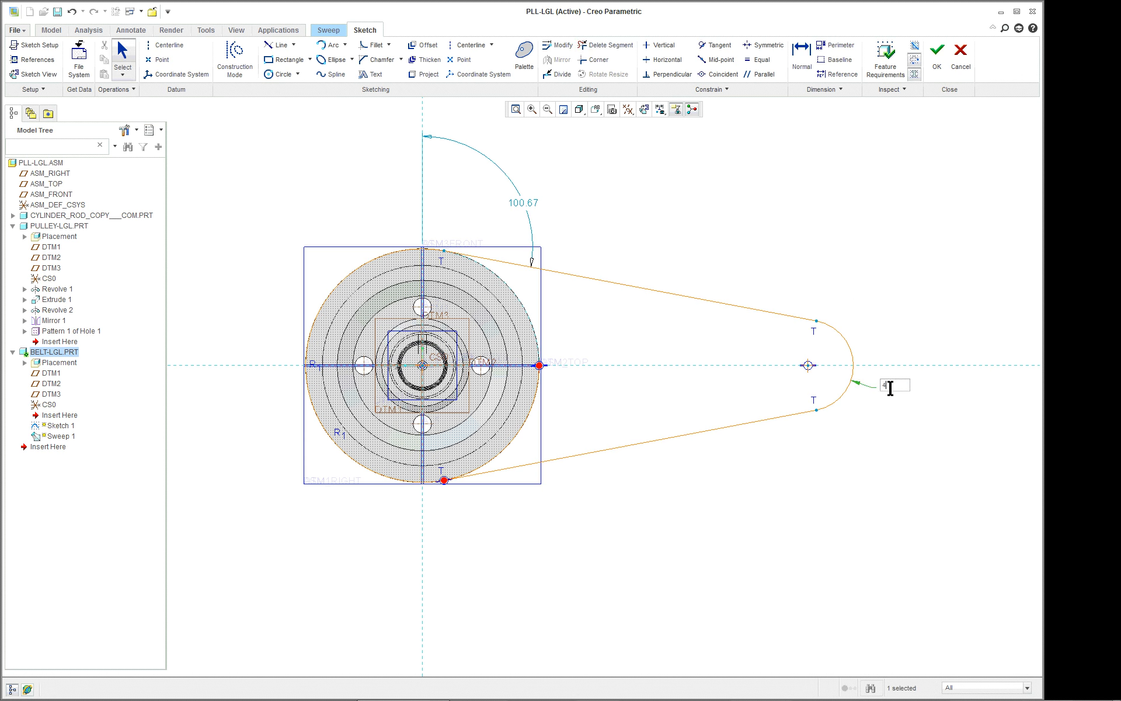
Set the radius of the belt path's small end arc to 4.
{"action": "key", "text": "Return"}
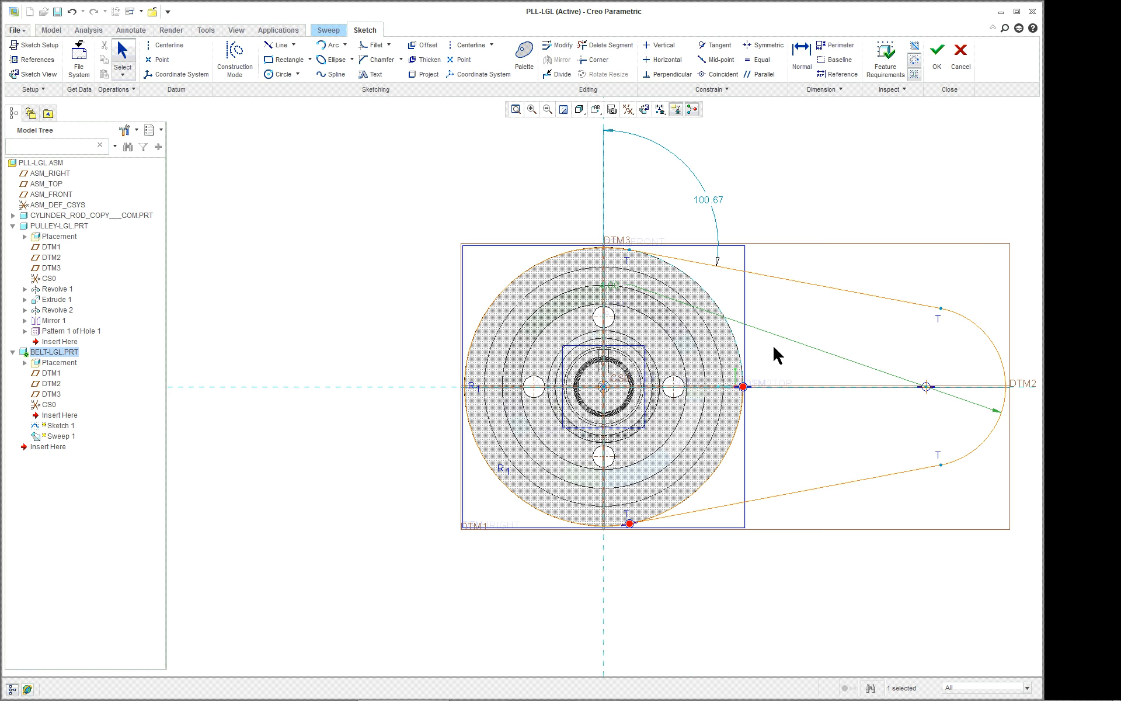
{"action": "scroll", "coordinate": [844, 359], "scroll_direction": "down", "scroll_amount": 2}
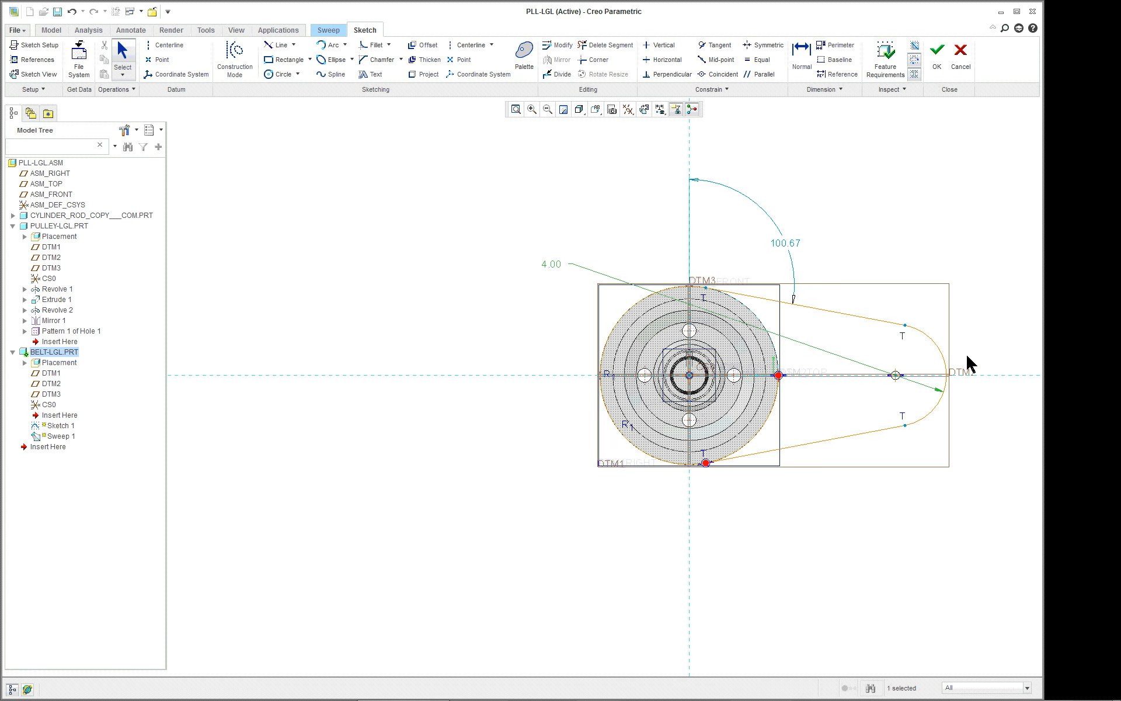
{"action": "scroll", "coordinate": [967, 358], "scroll_direction": "up", "scroll_amount": 2}
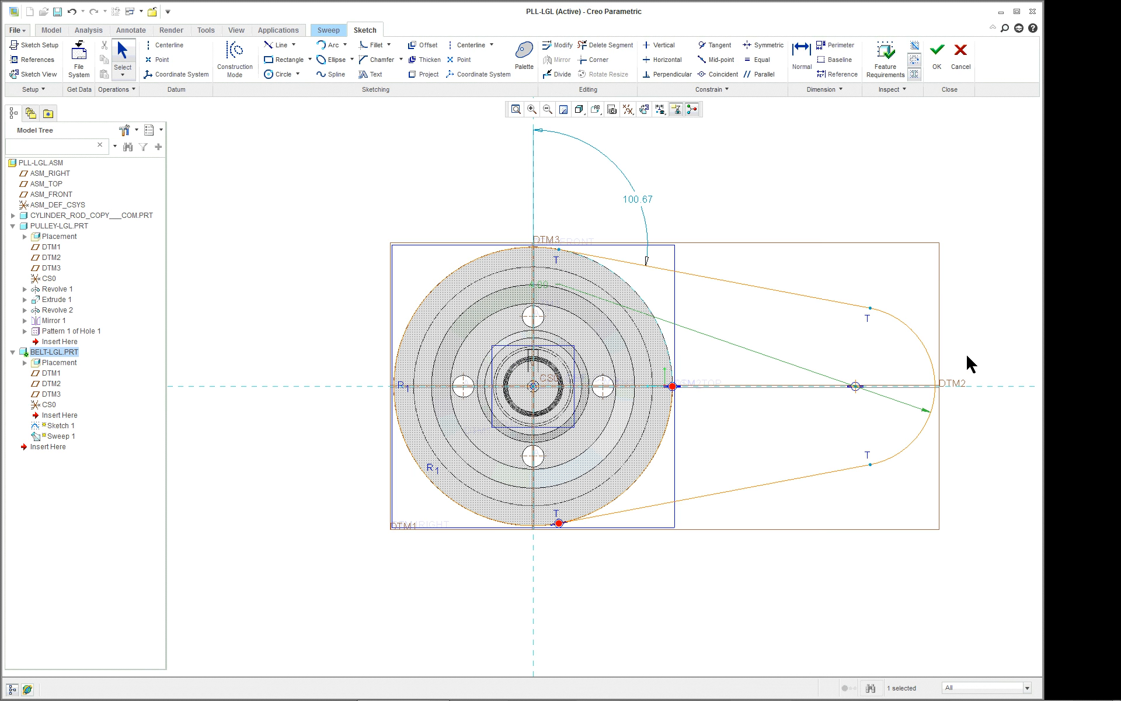
{"action": "scroll", "coordinate": [967, 357], "scroll_direction": "up", "scroll_amount": 2}
{"action": "right_click", "coordinate": [968, 365]}
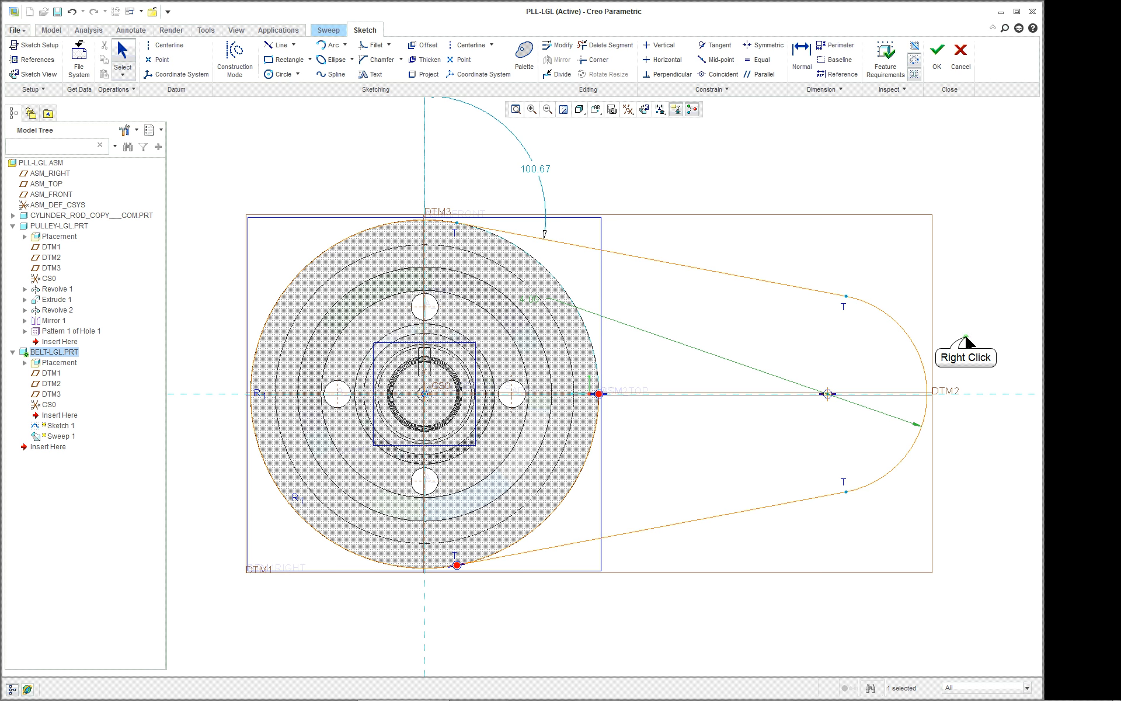
{"action": "right_click", "coordinate": [966, 337]}
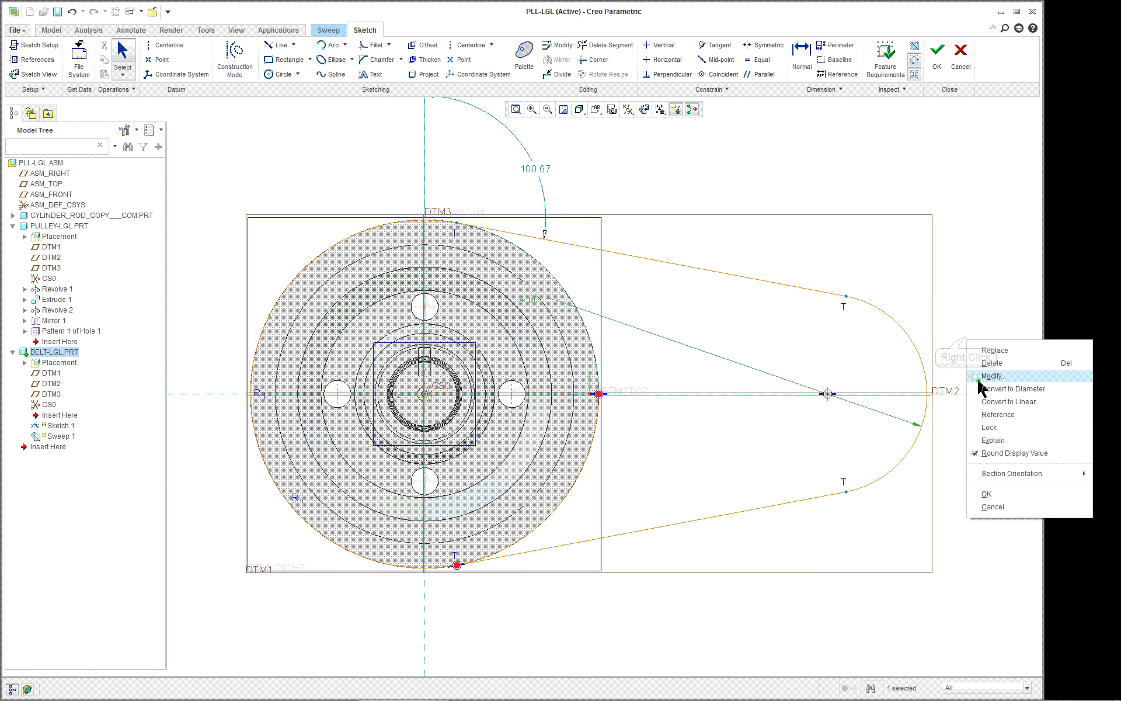
Dimension the horizontal distance between the pulley centre and the small end arc's centre, and set it to 20.
{"action": "double_click", "coordinate": [954, 301]}
{"action": "right_click", "coordinate": [955, 301]}
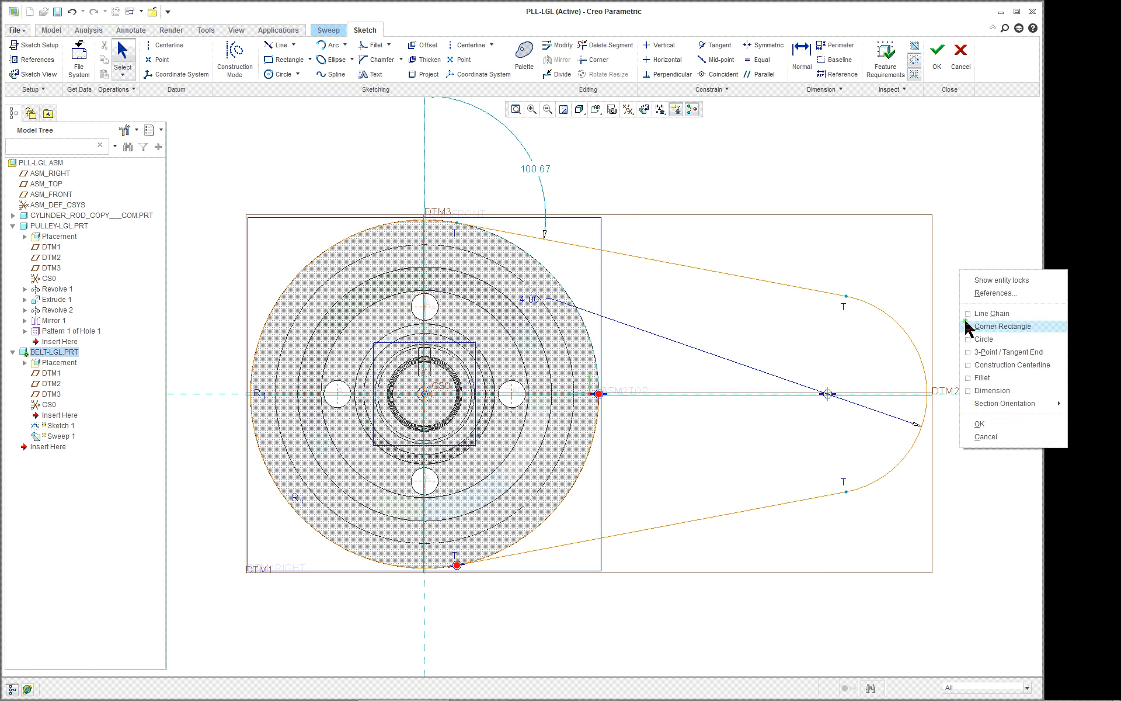
{"action": "left_click", "coordinate": [982, 390]}
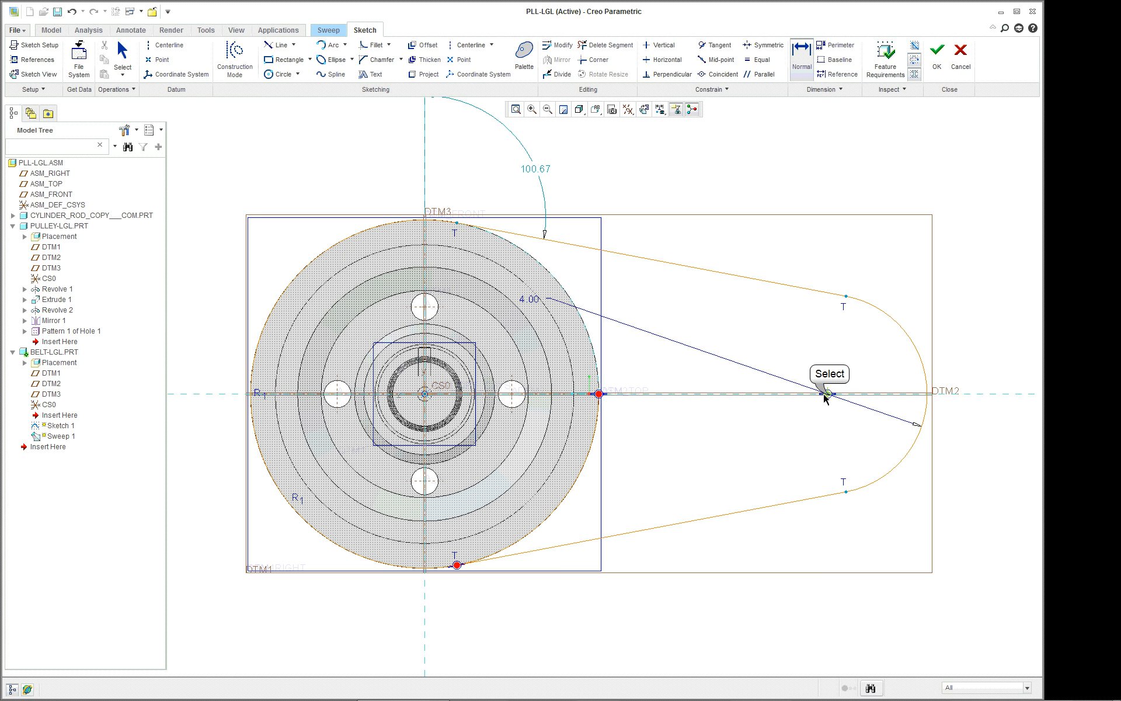
{"action": "left_click", "coordinate": [826, 395]}
{"action": "left_click", "coordinate": [426, 395]}
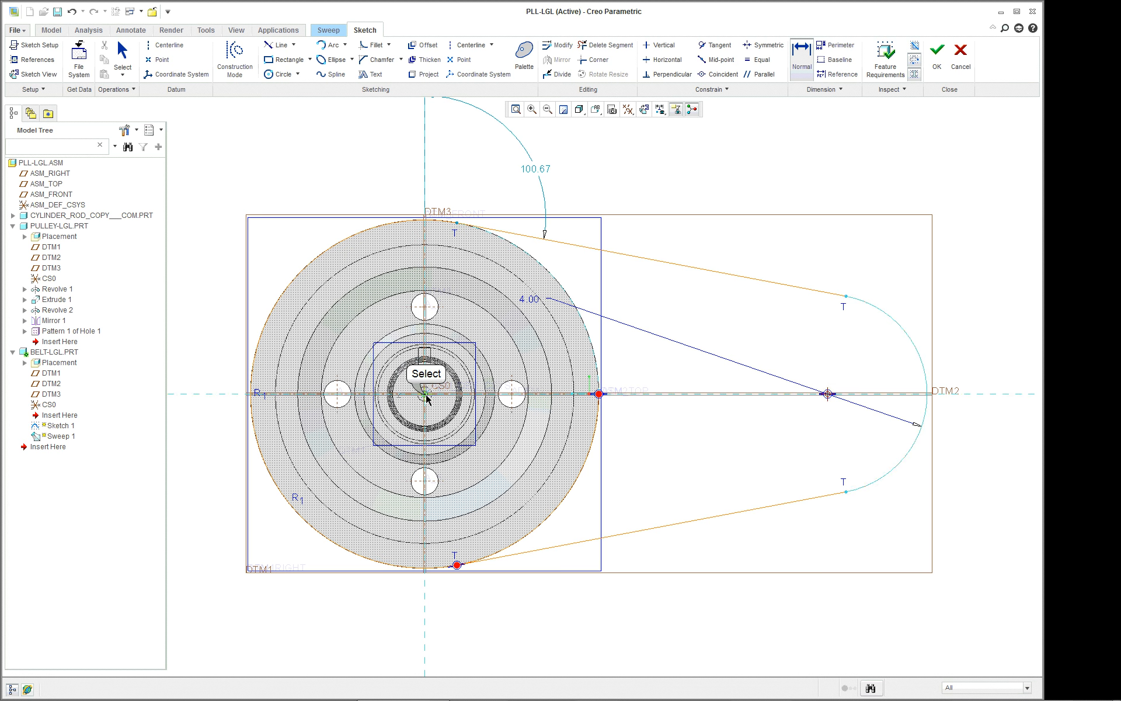
{"action": "left_click", "coordinate": [628, 610]}
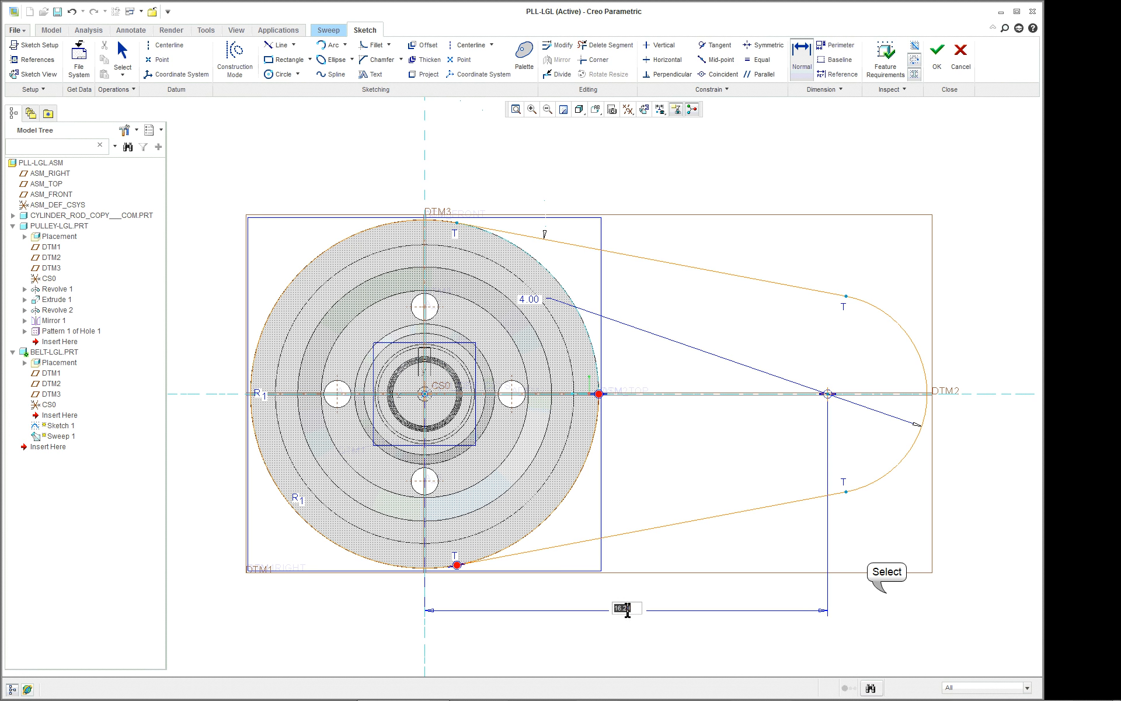
{"action": "double_click", "coordinate": [626, 609]}
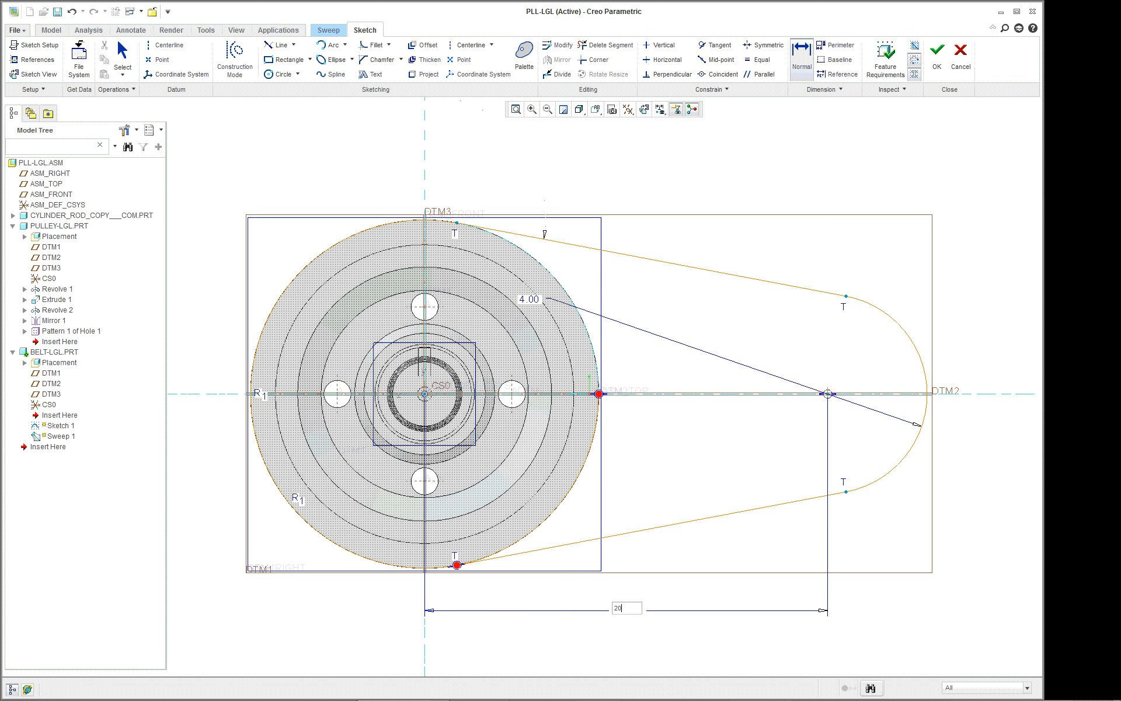
{"action": "key", "text": "Return"}
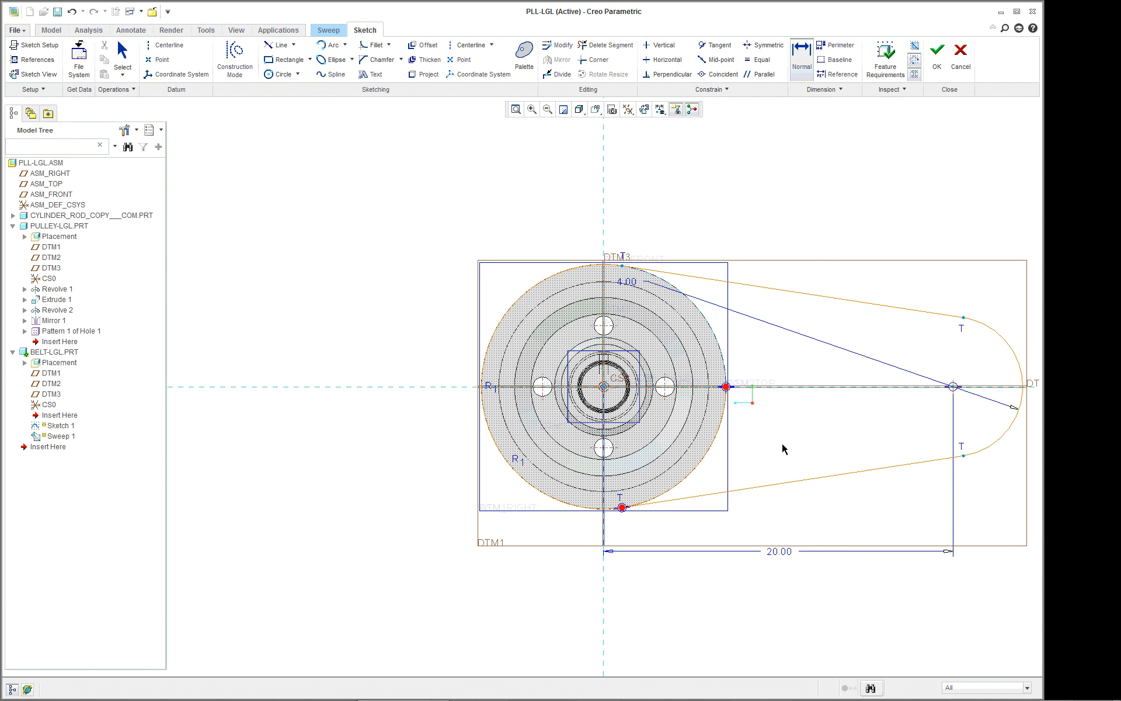
Trim away the leftover pulley-rim arc inside the belt path and finish the trajectory sketch.
{"action": "left_click", "coordinate": [626, 282]}
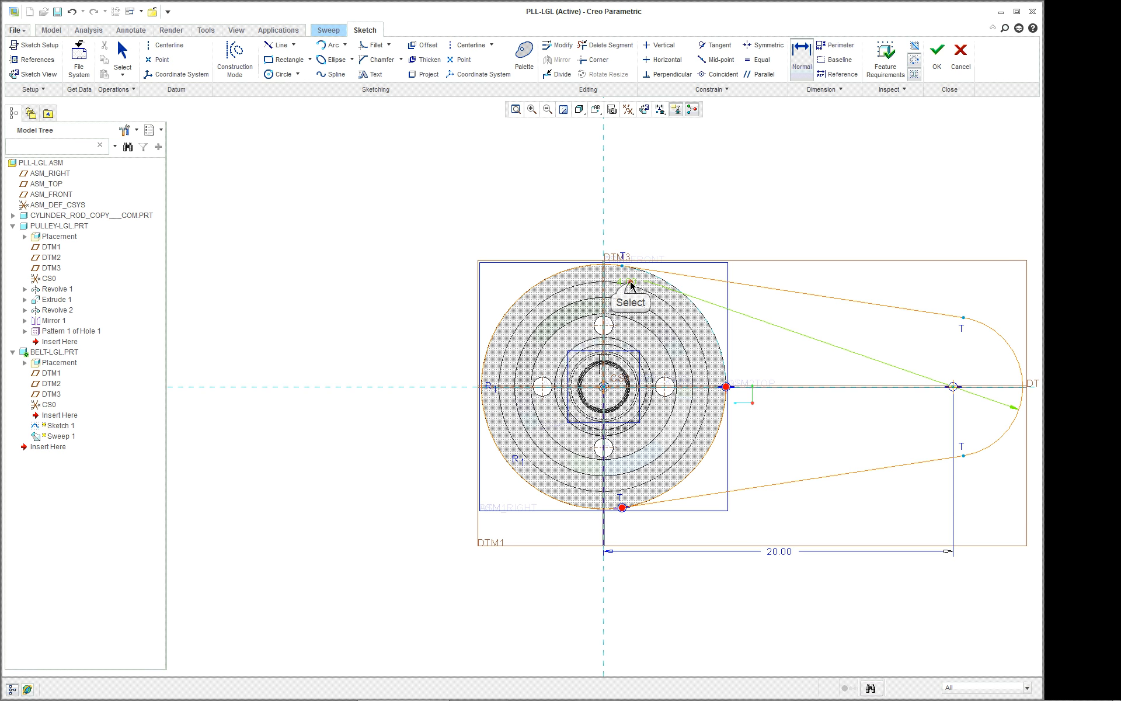
{"action": "scroll", "coordinate": [878, 200], "scroll_direction": "down", "scroll_amount": 2}
{"action": "scroll", "coordinate": [958, 261], "scroll_direction": "up", "scroll_amount": 2}
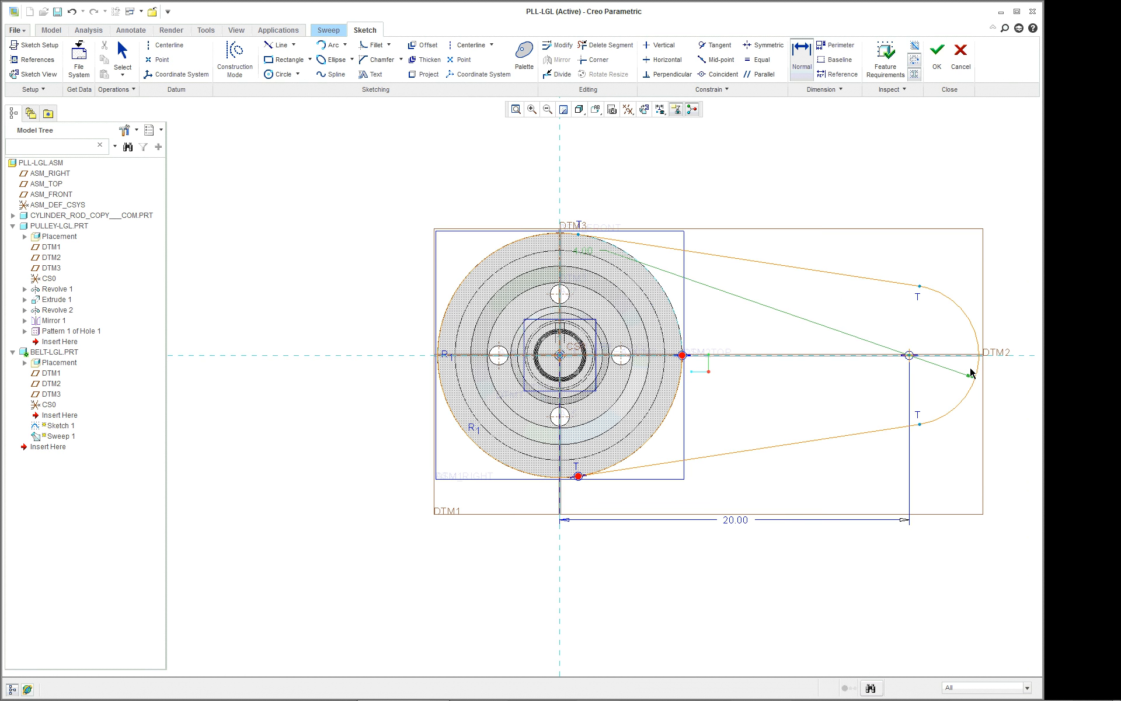
{"action": "scroll", "coordinate": [971, 372], "scroll_direction": "up", "scroll_amount": 1}
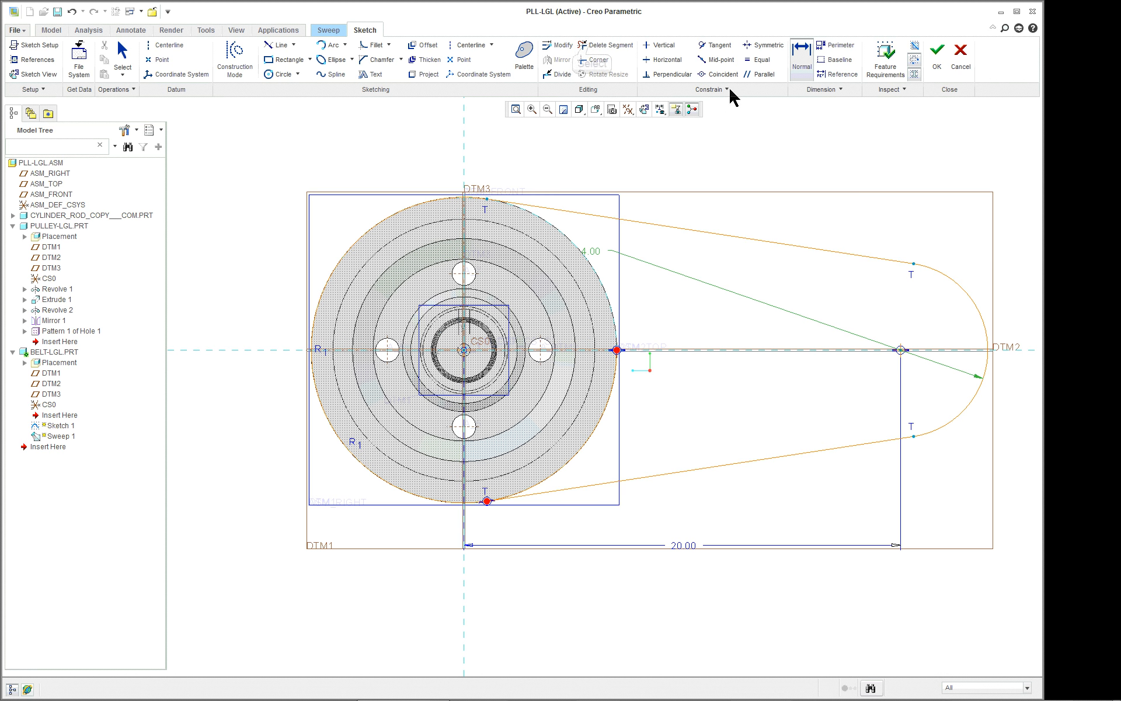
{"action": "left_click", "coordinate": [626, 313]}
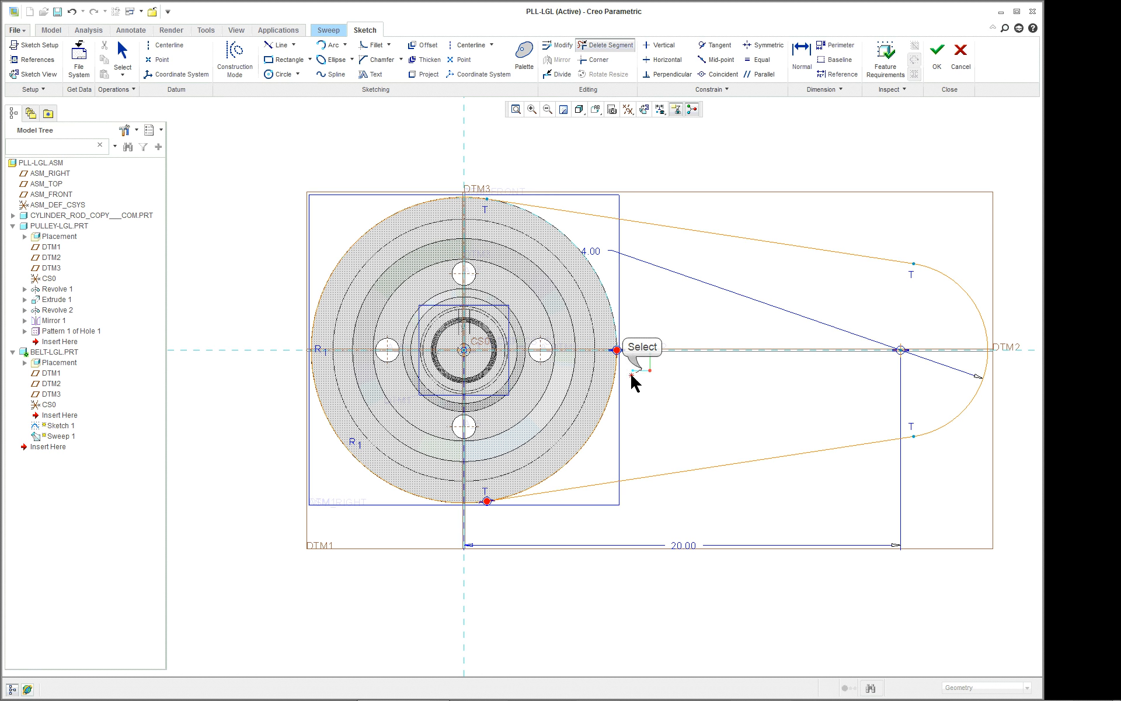
{"action": "middle_click", "coordinate": [813, 169]}
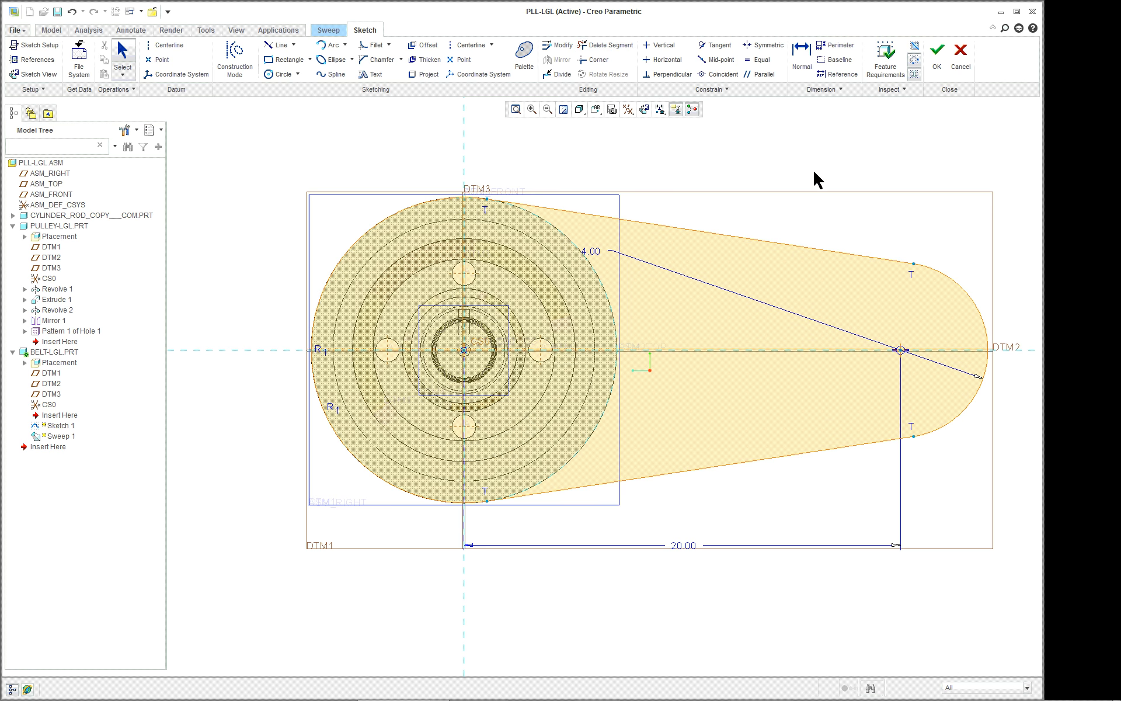
{"action": "left_click", "coordinate": [938, 55]}
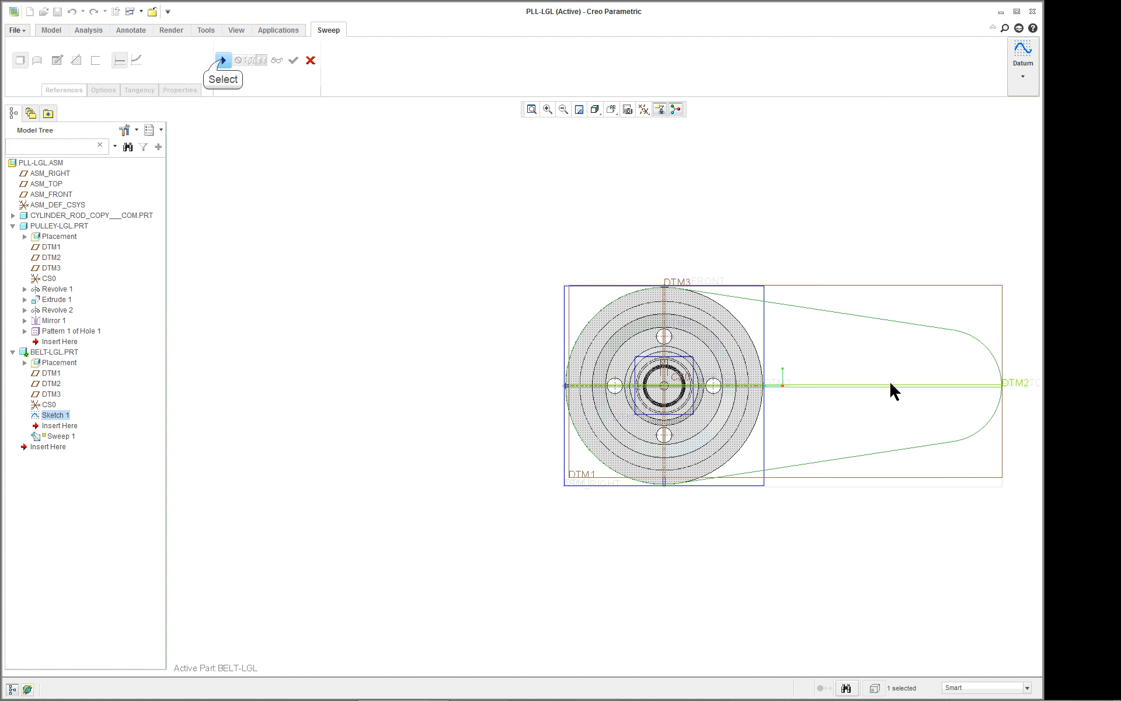
Resume the sweep along the belt path, reverse its start direction, and open the section sketch in a 2D-oriented view.
{"action": "left_click", "coordinate": [223, 60]}
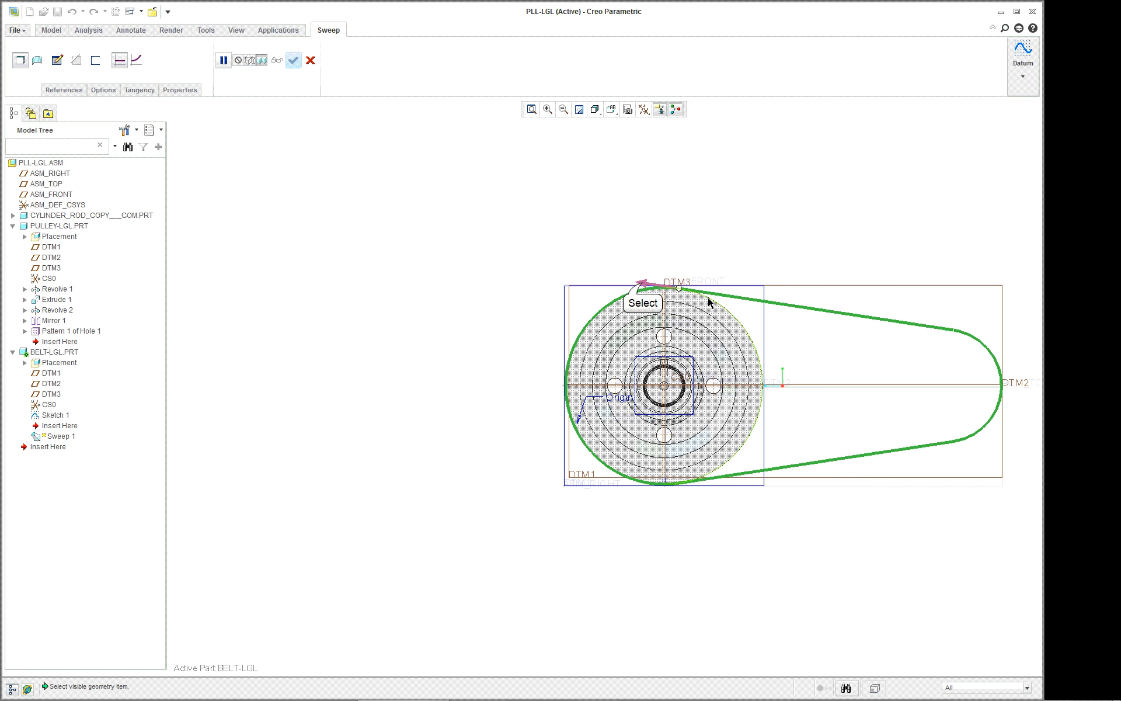
{"action": "left_click", "coordinate": [648, 284]}
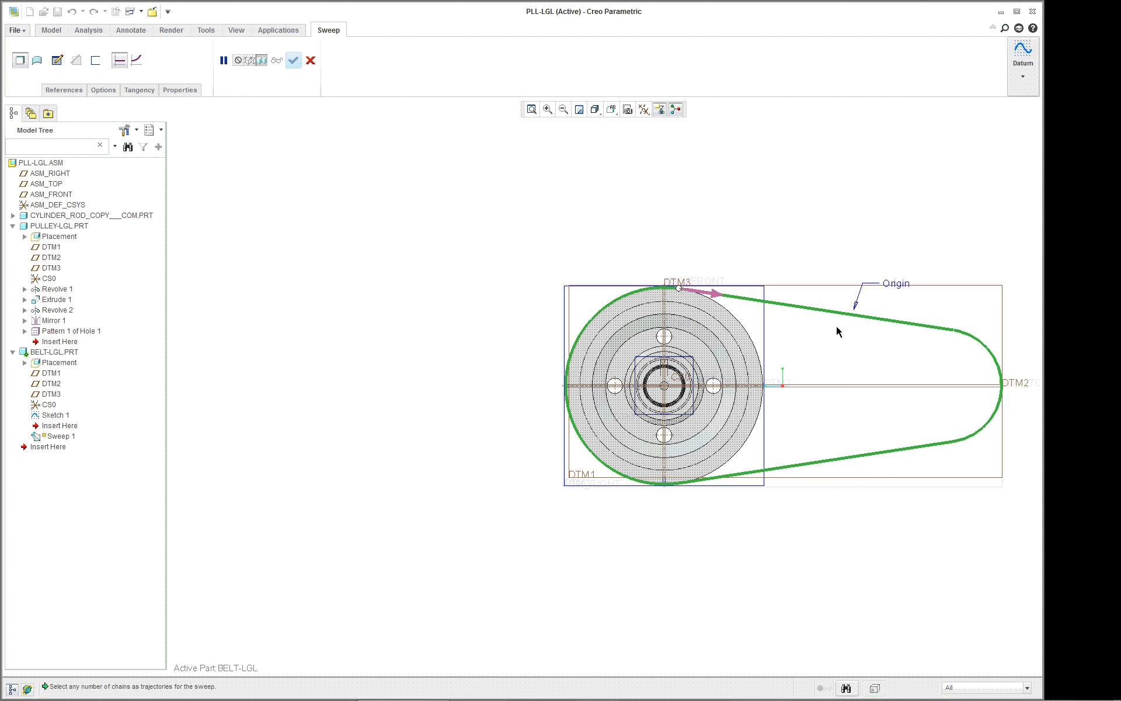
{"action": "left_click", "coordinate": [58, 61]}
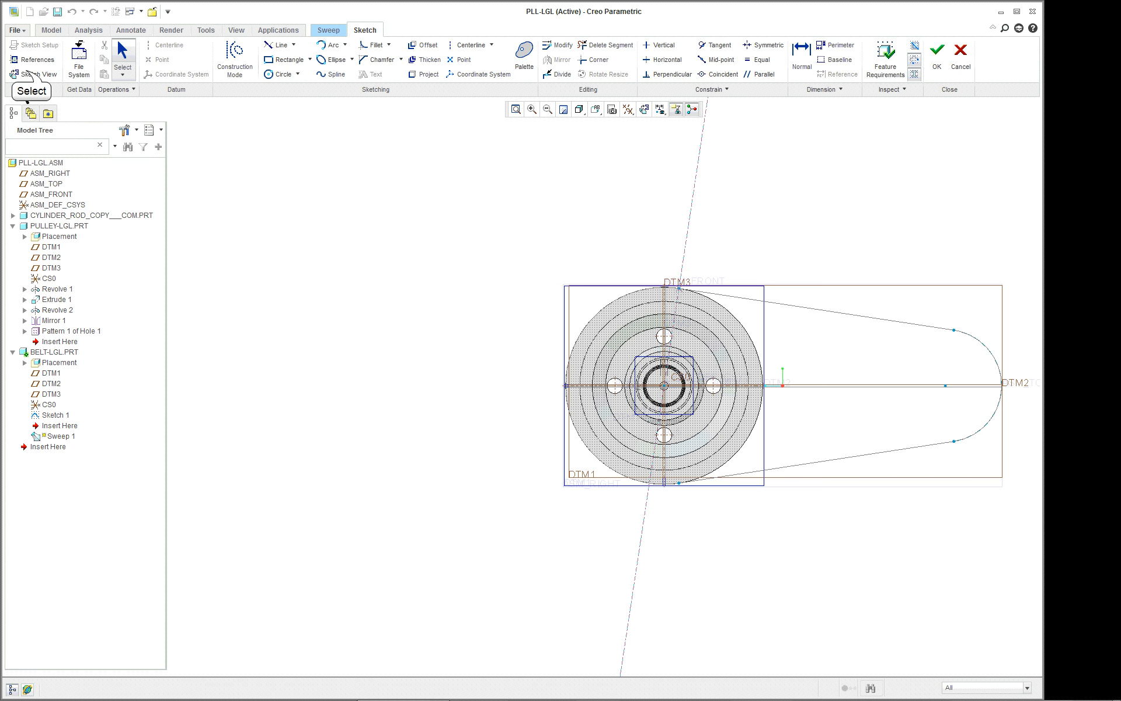
{"action": "left_click", "coordinate": [28, 74]}
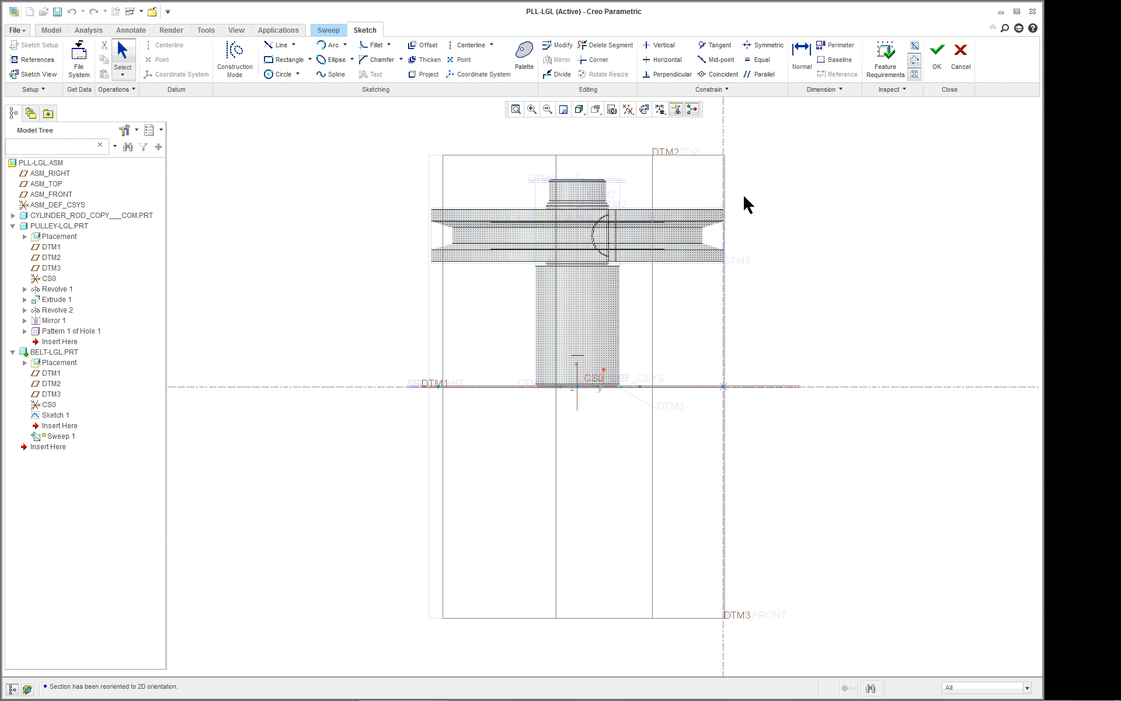
Add the pulley's upper and lower faces, outer rim surfaces, sloped groove walls and groove floor as section sketch references.
{"action": "scroll", "coordinate": [805, 208], "scroll_direction": "down", "scroll_amount": 6}
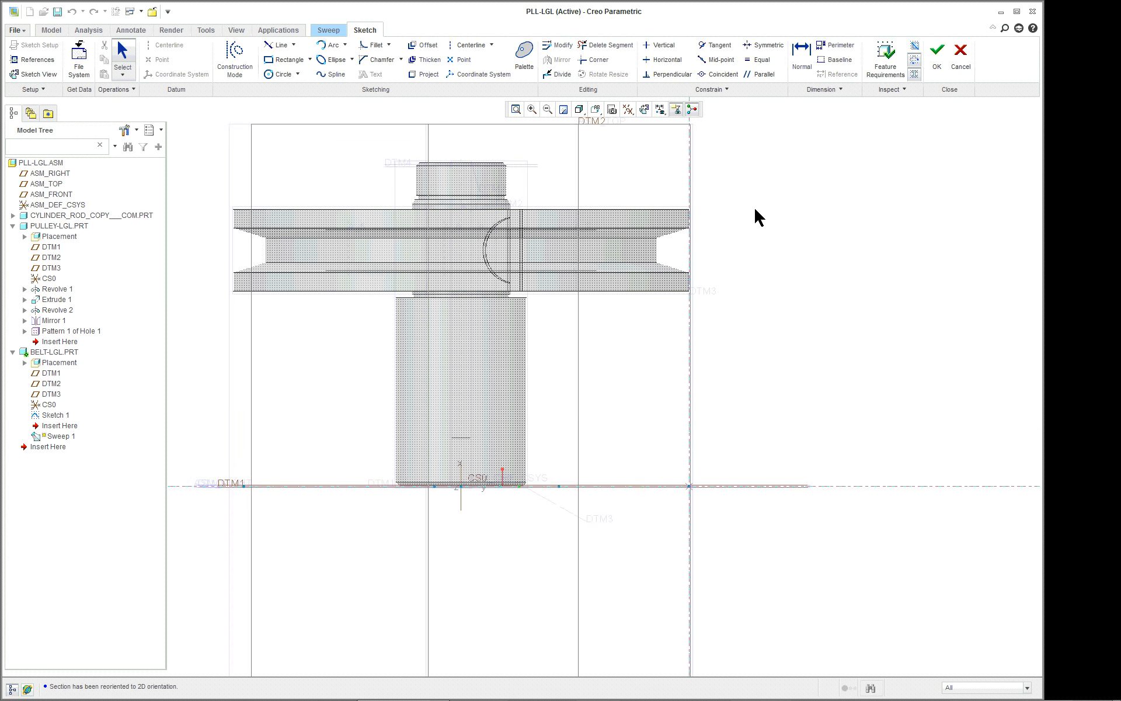
{"action": "scroll", "coordinate": [737, 207], "scroll_direction": "down", "scroll_amount": 6}
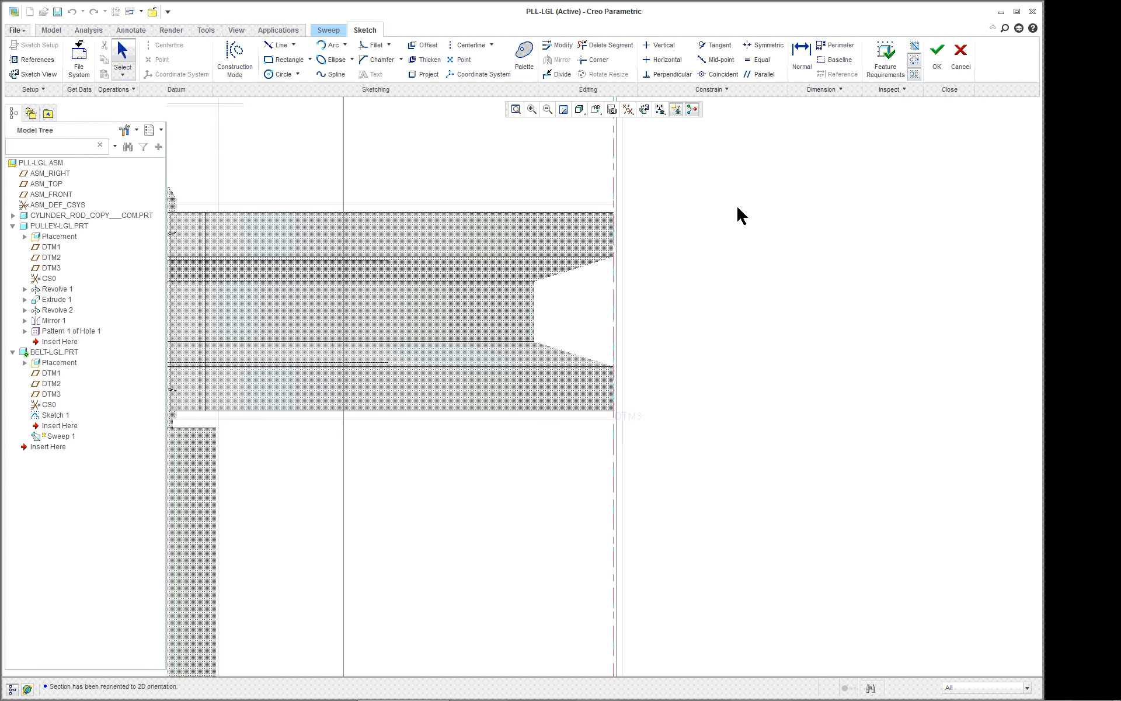
{"action": "right_click", "coordinate": [634, 193]}
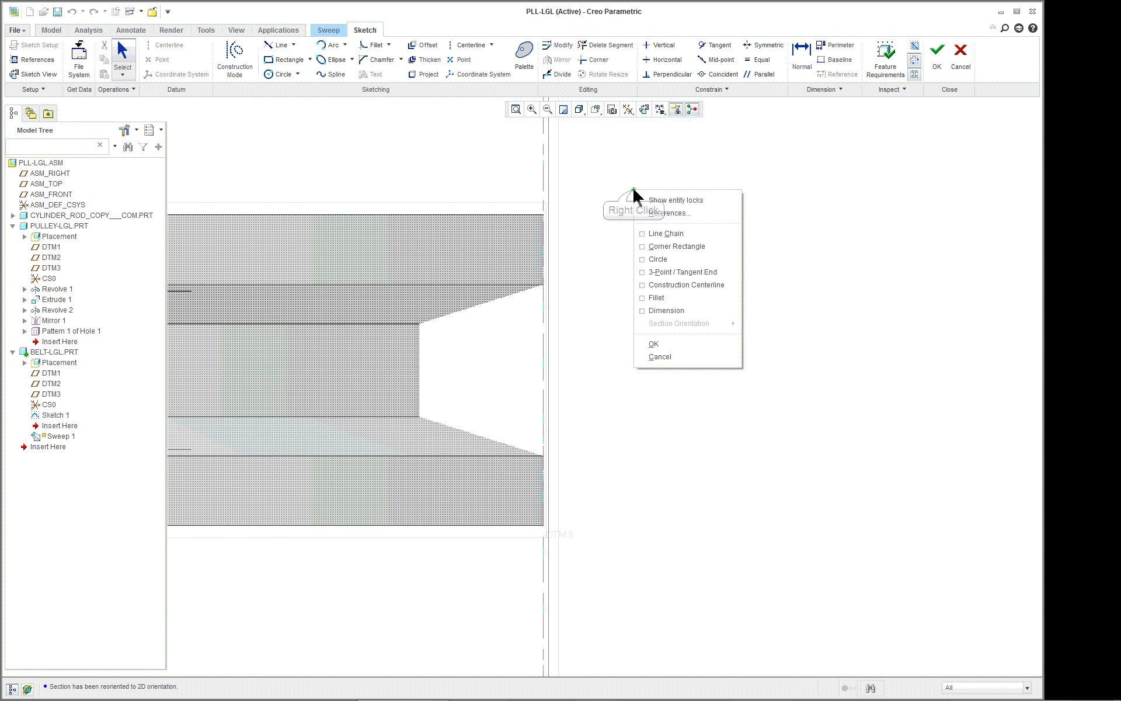
{"action": "left_click", "coordinate": [667, 213]}
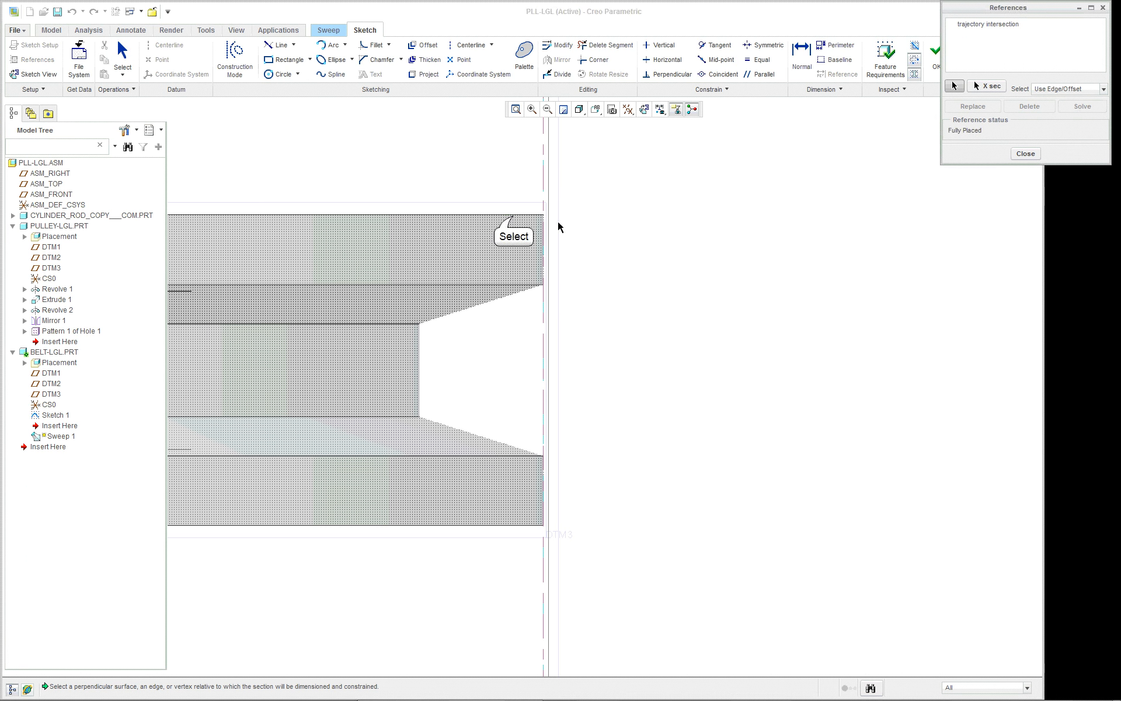
{"action": "left_click", "coordinate": [528, 232]}
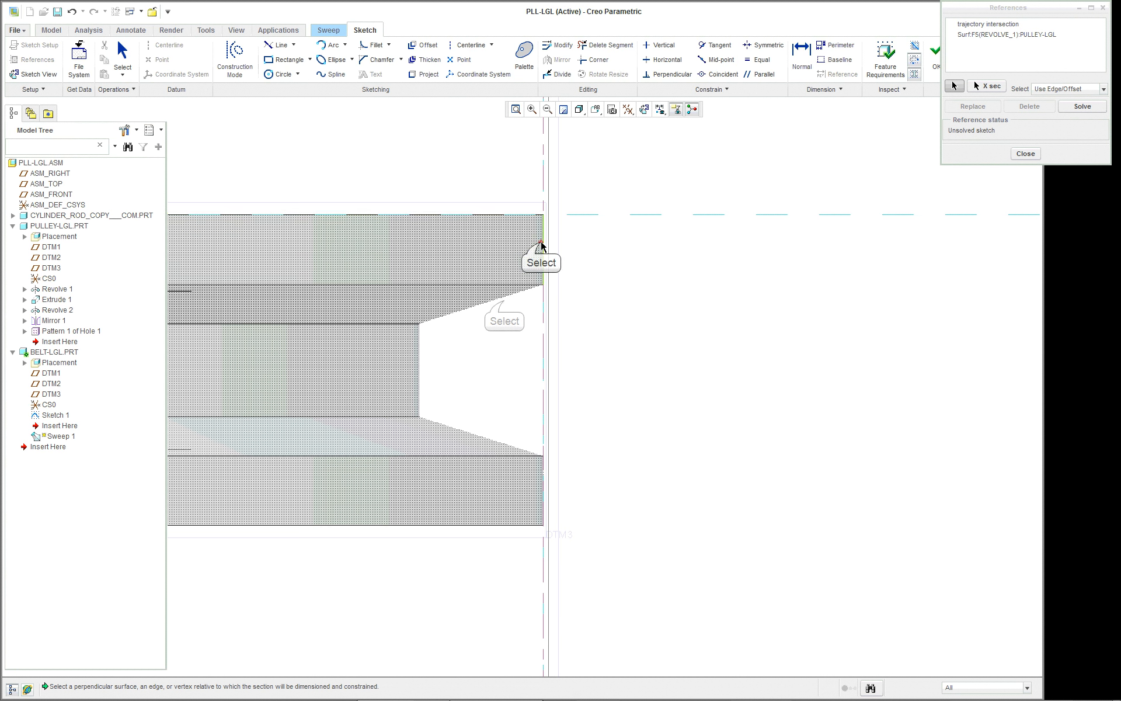
{"action": "left_click", "coordinate": [503, 299]}
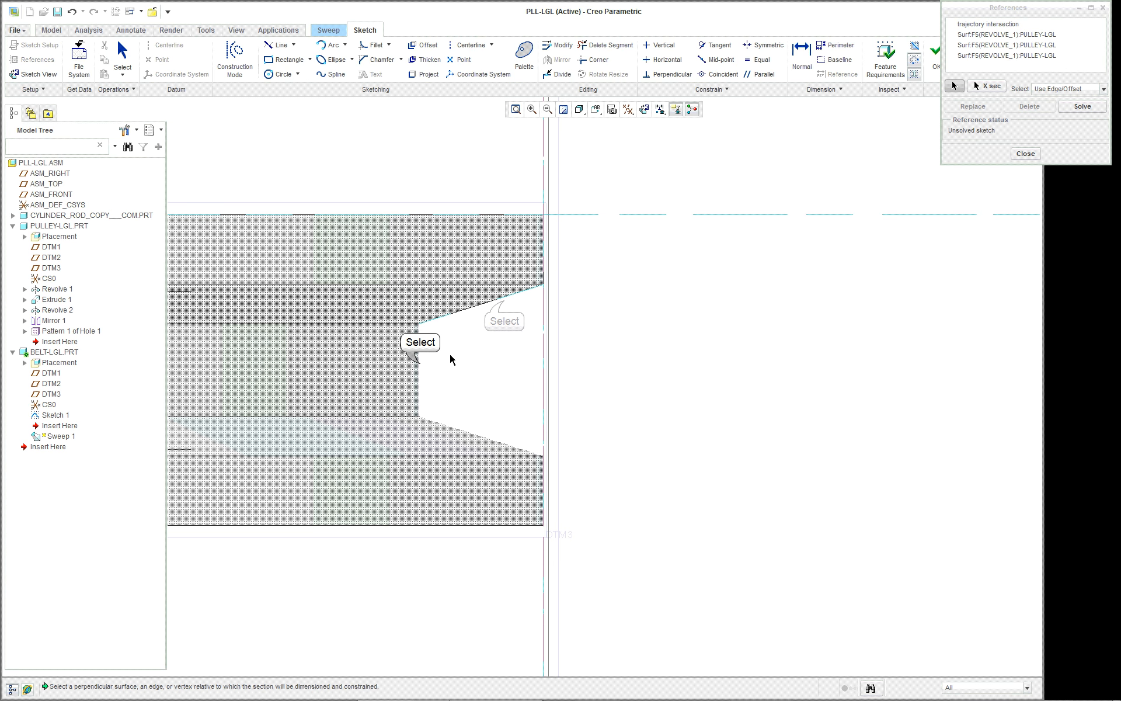
{"action": "left_click", "coordinate": [419, 363]}
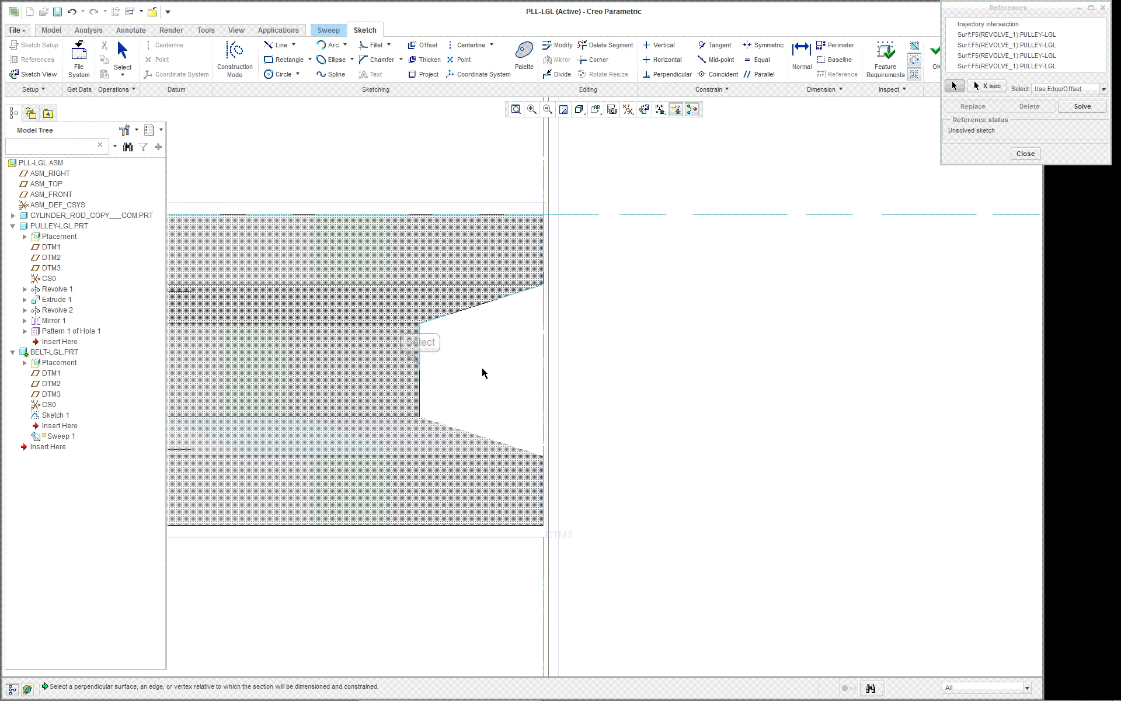
{"action": "left_click", "coordinate": [496, 439]}
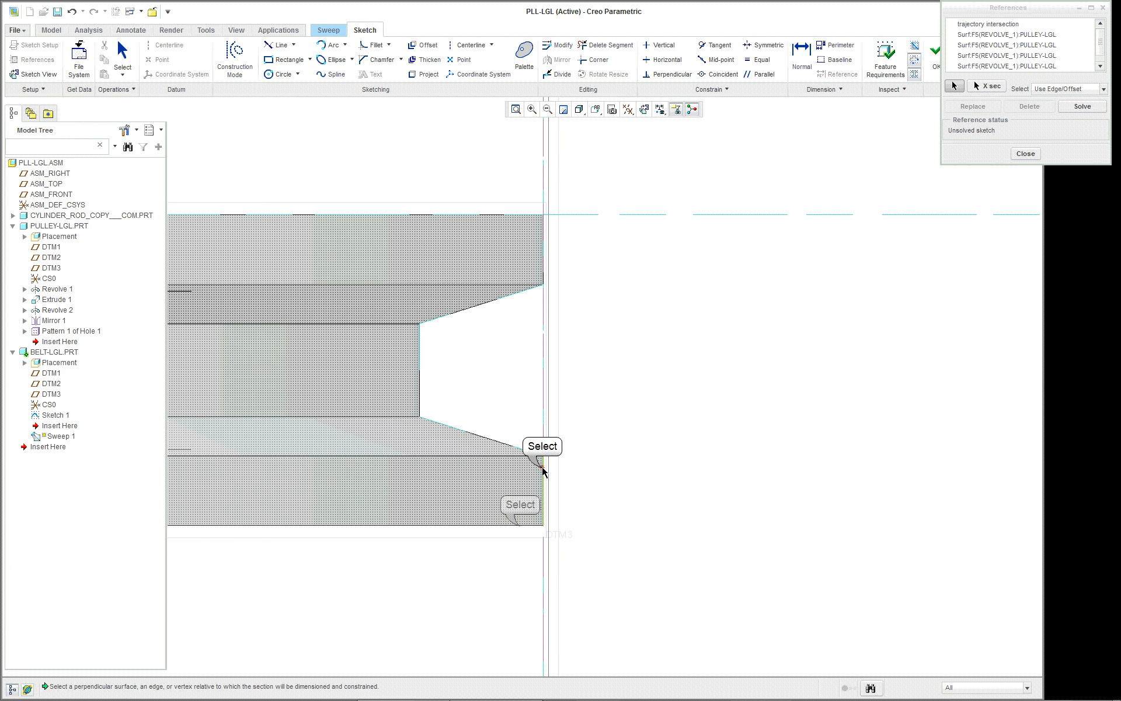
{"action": "left_click", "coordinate": [520, 525]}
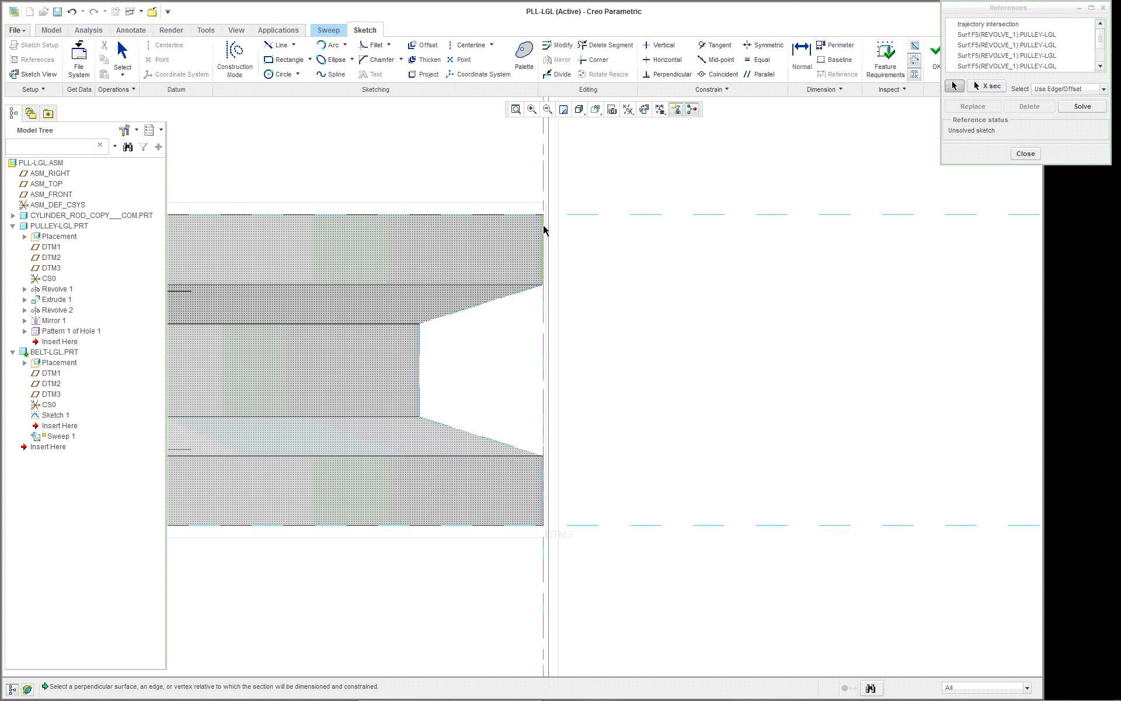
{"action": "scroll", "coordinate": [590, 234], "scroll_direction": "down", "scroll_amount": 2}
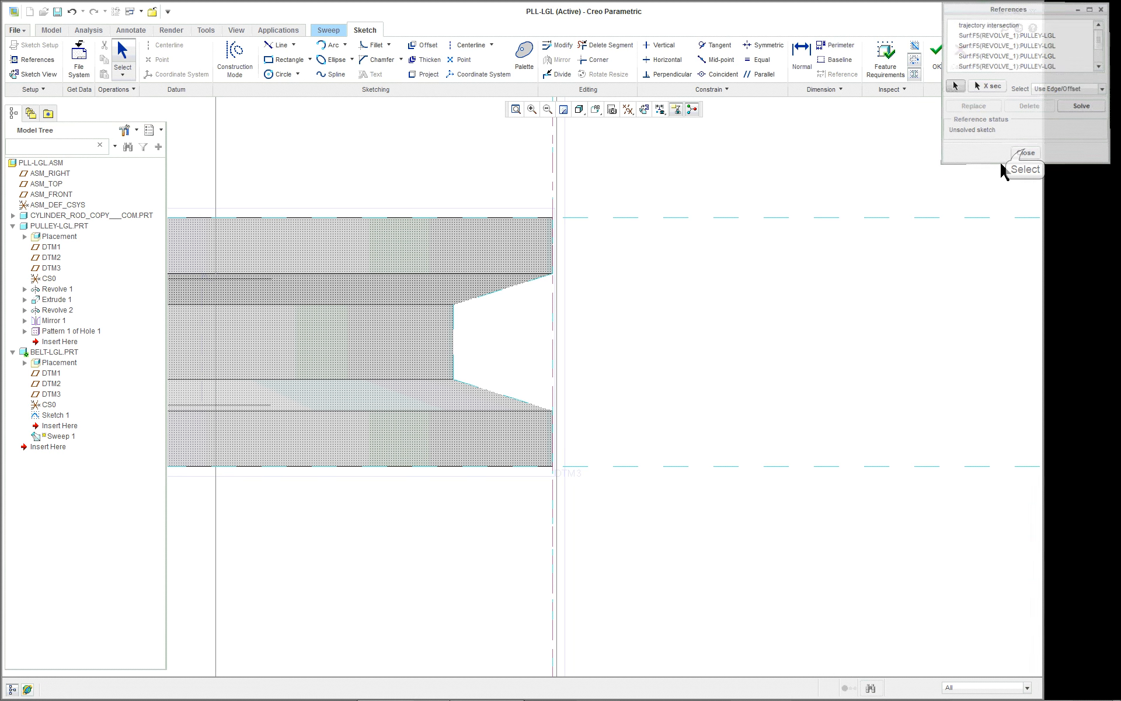
{"action": "left_click", "coordinate": [1026, 154]}
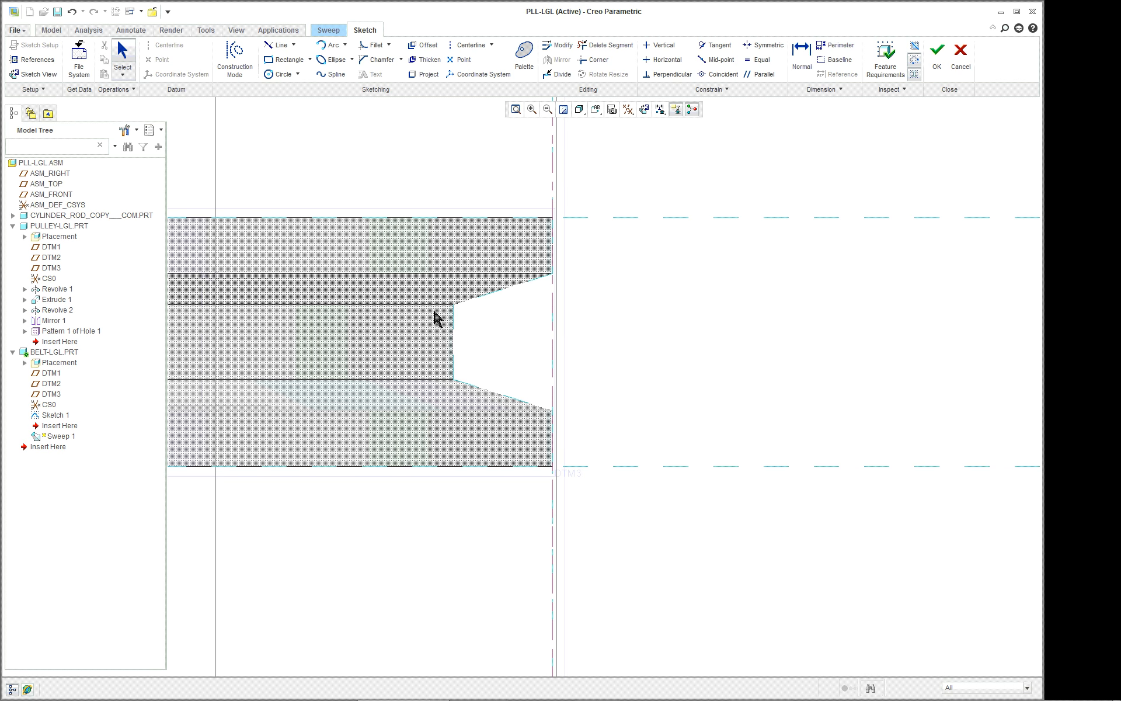
Sketch a closed belt section with a line chain that fills the pulley groove, spans the full rim height and extends about 0.85 outward.
{"action": "right_click", "coordinate": [692, 324]}
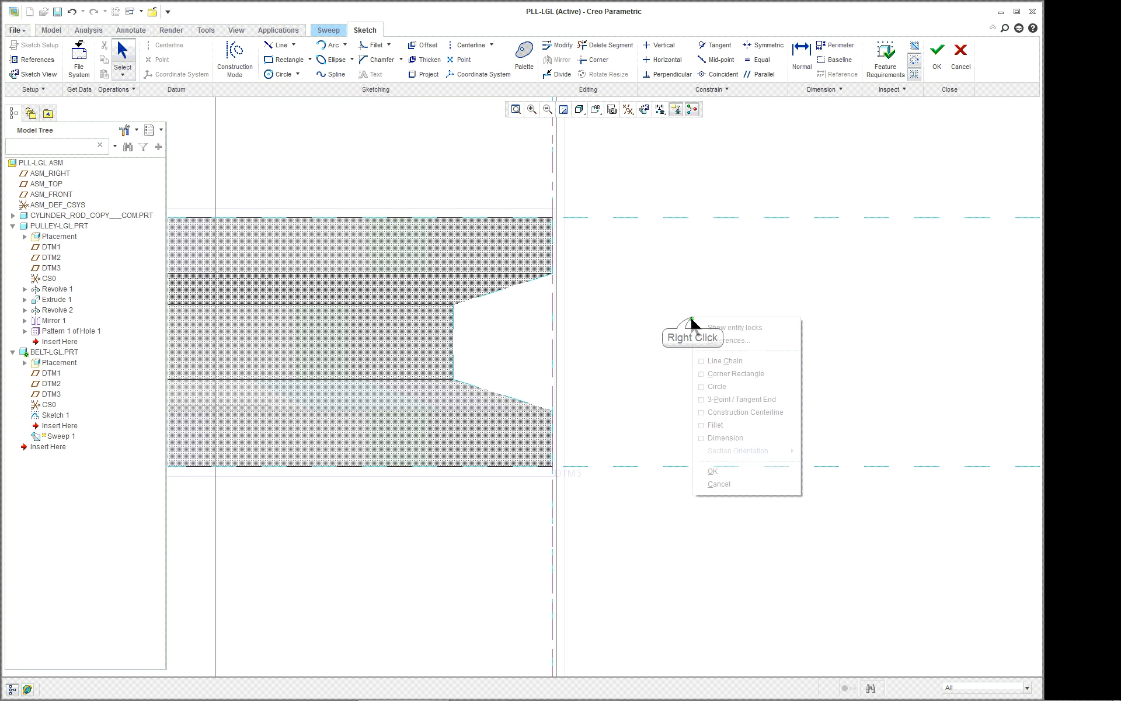
{"action": "left_click", "coordinate": [714, 360]}
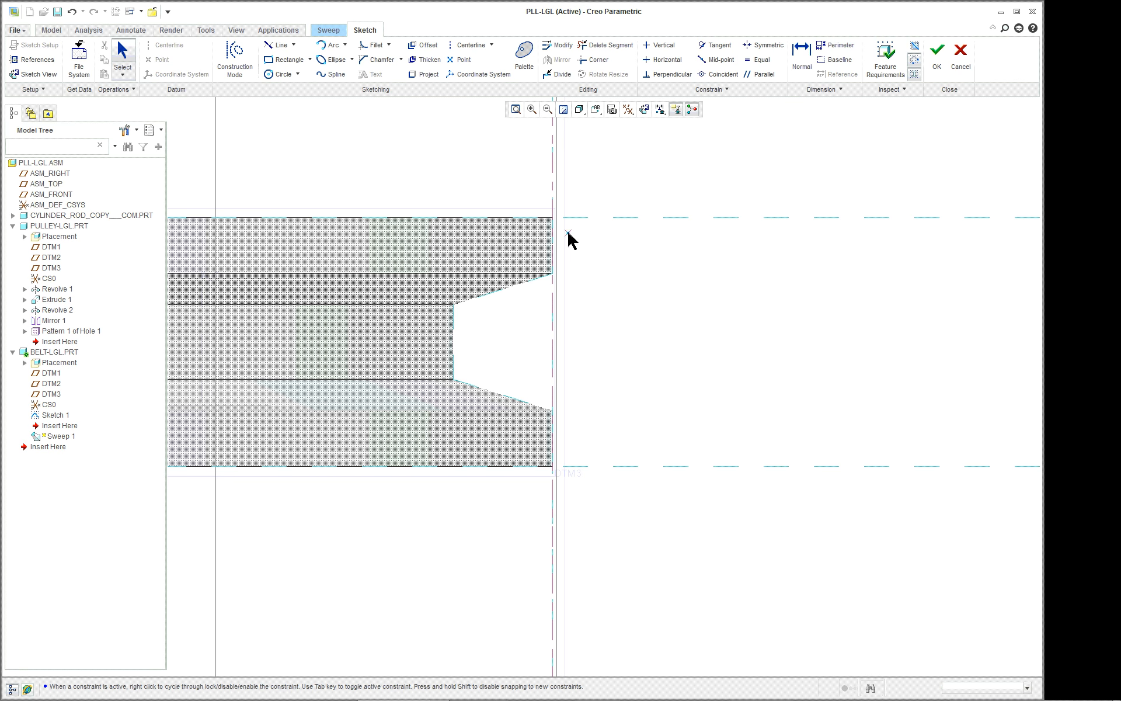
{"action": "left_click", "coordinate": [553, 218]}
{"action": "left_click", "coordinate": [637, 218]}
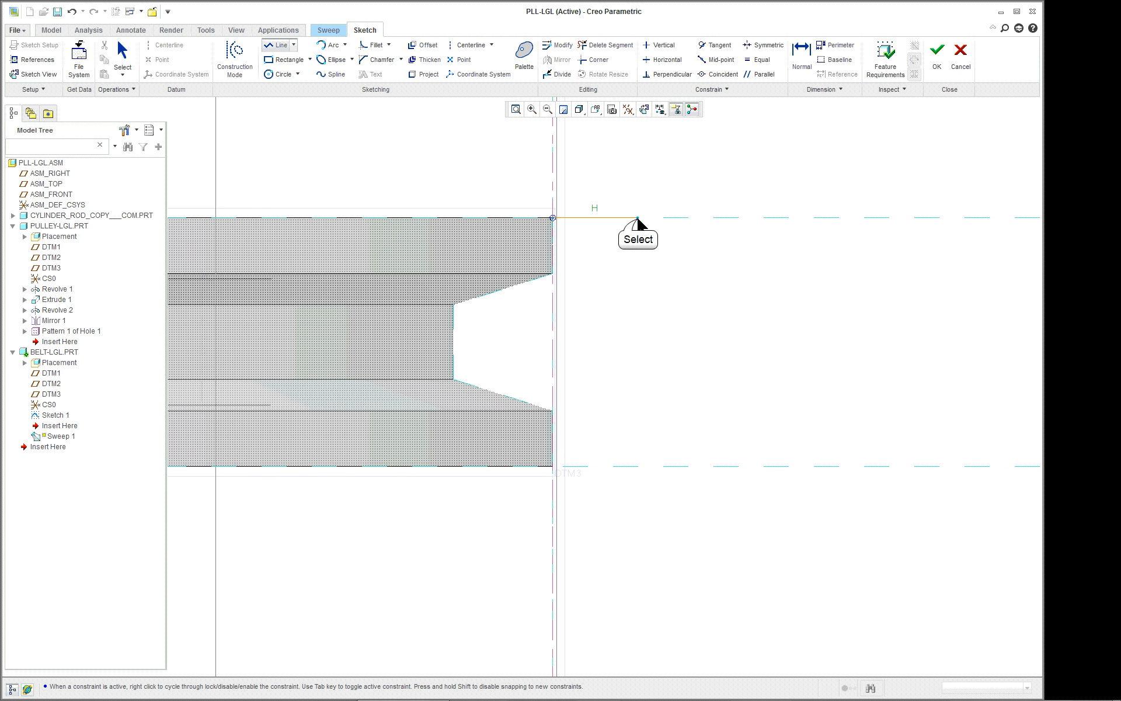
{"action": "left_click", "coordinate": [638, 466]}
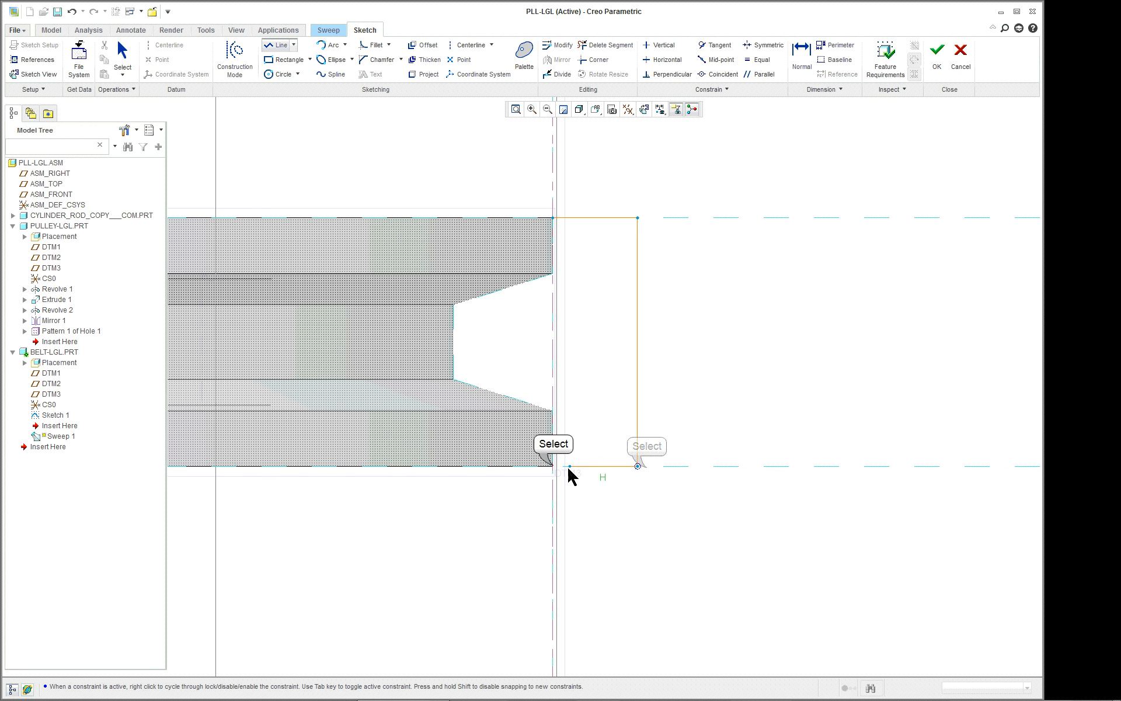
{"action": "left_click", "coordinate": [553, 466]}
{"action": "left_click", "coordinate": [554, 410]}
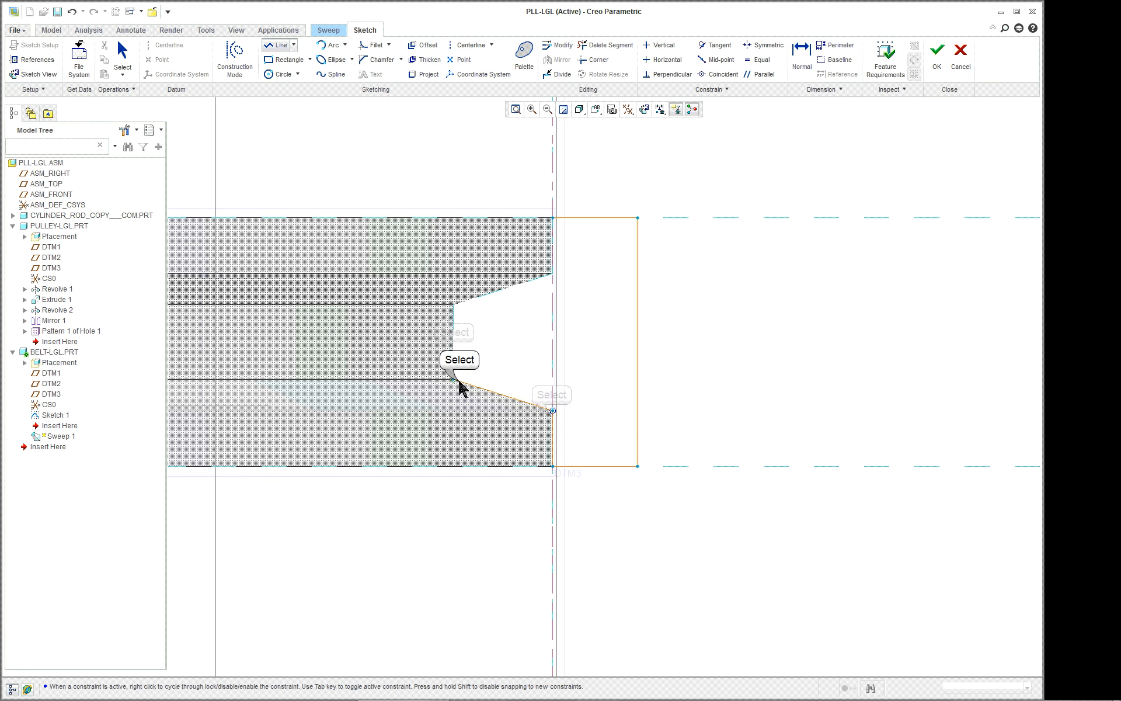
{"action": "left_click", "coordinate": [453, 380]}
{"action": "left_click", "coordinate": [453, 305]}
{"action": "left_click", "coordinate": [553, 273]}
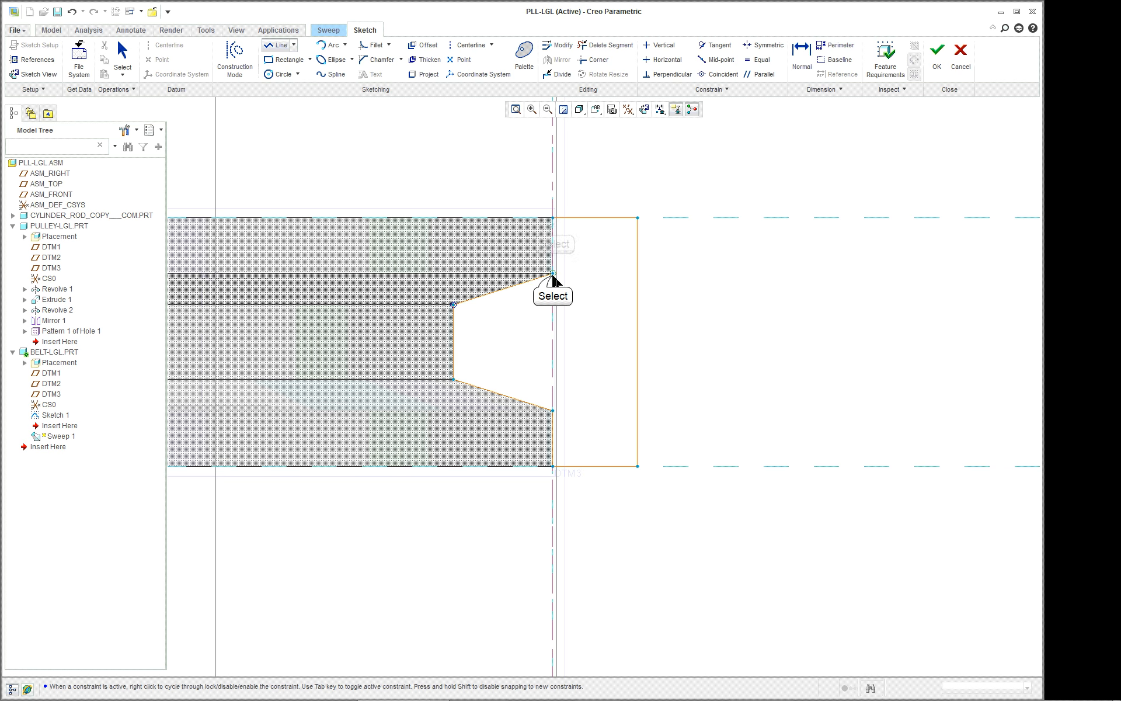
{"action": "left_click", "coordinate": [553, 218]}
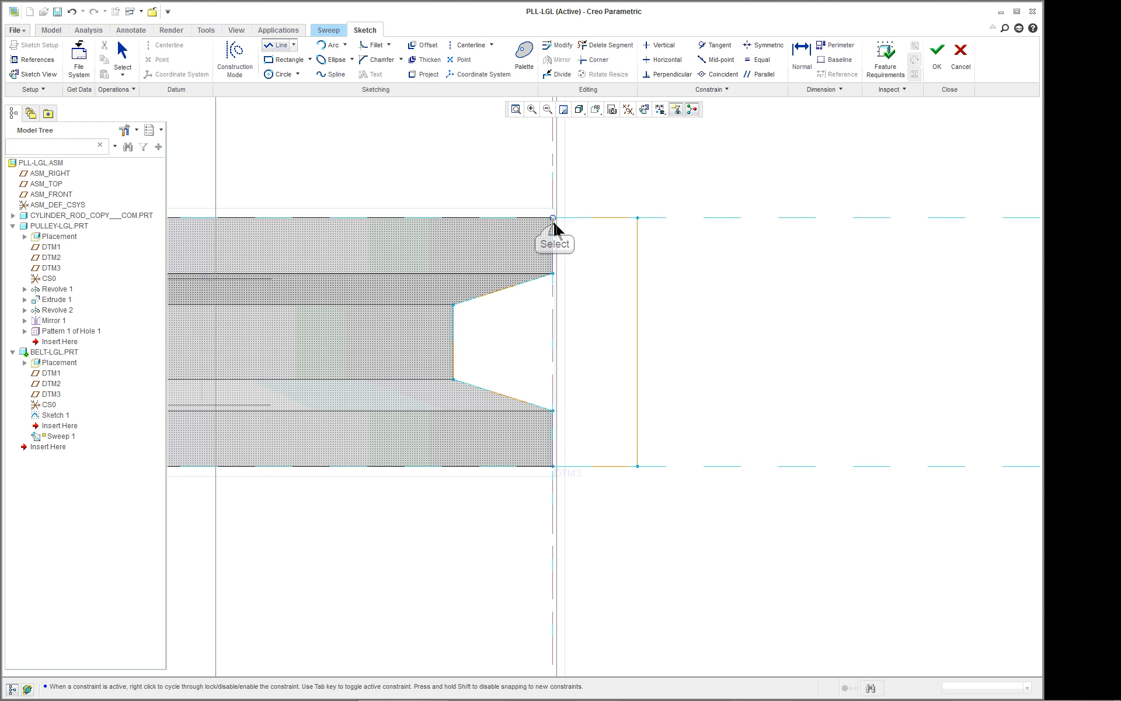
{"action": "middle_click", "coordinate": [662, 176]}
{"action": "middle_click", "coordinate": [705, 175]}
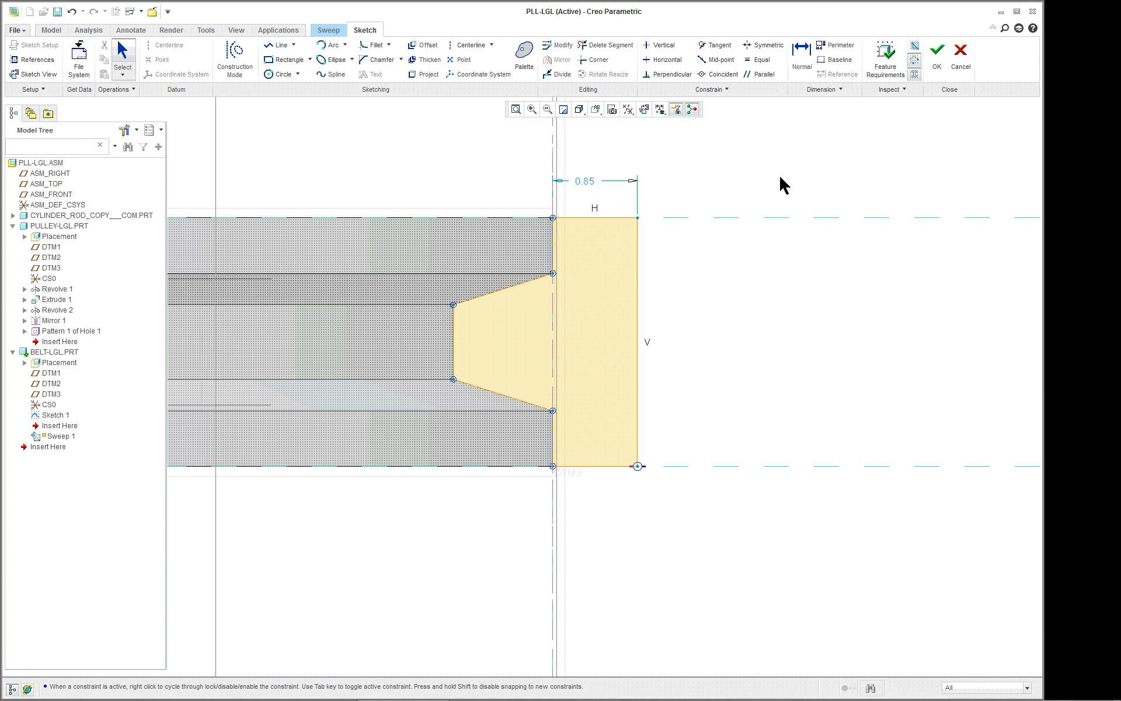
Set the belt section's outward thickness beyond the pulley rim to 1.00.
{"action": "left_click", "coordinate": [673, 165]}
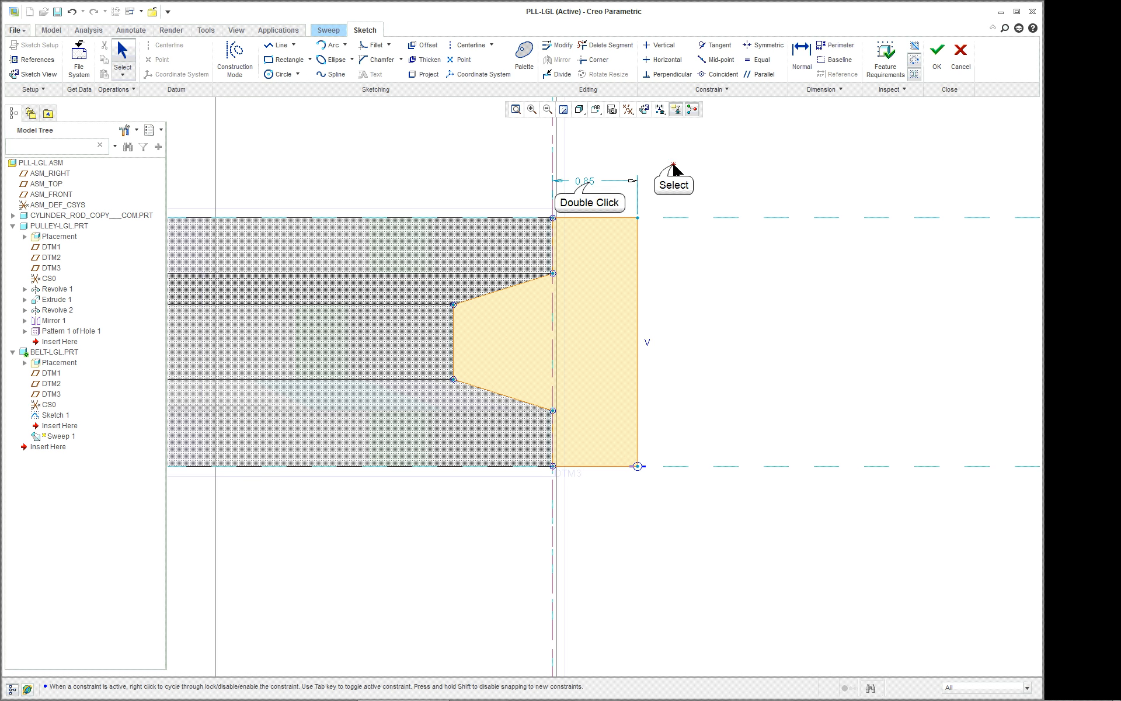
{"action": "double_click", "coordinate": [590, 181]}
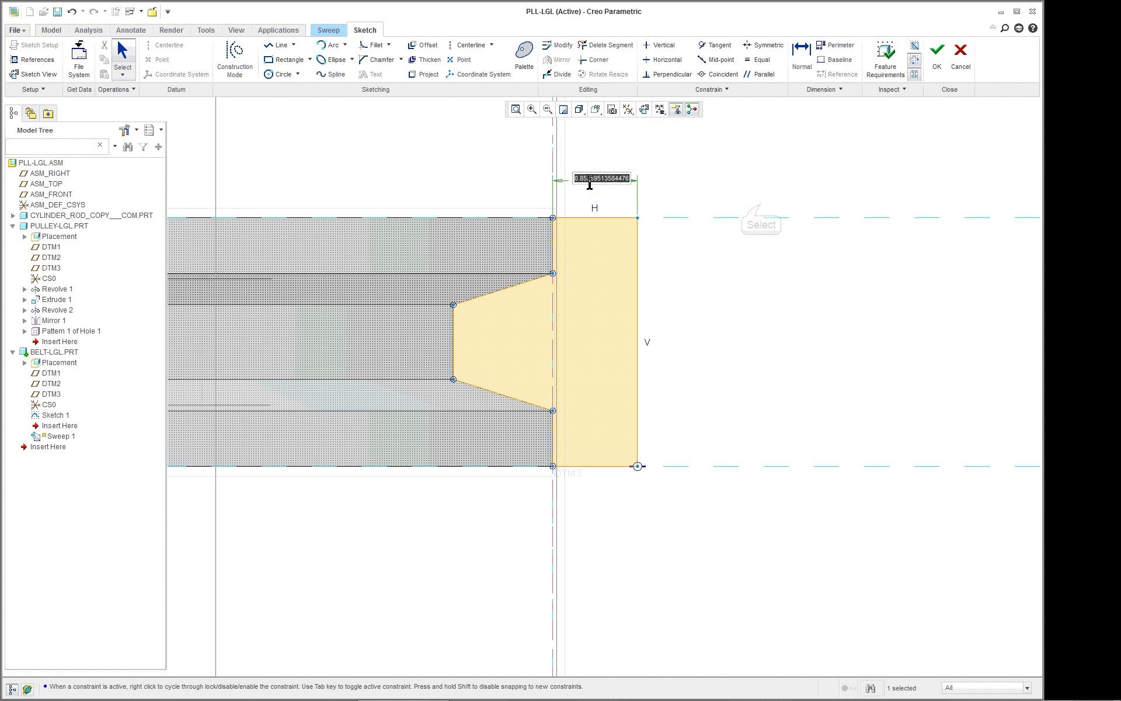
{"action": "type", "text": "1"}
{"action": "key", "text": "Return"}
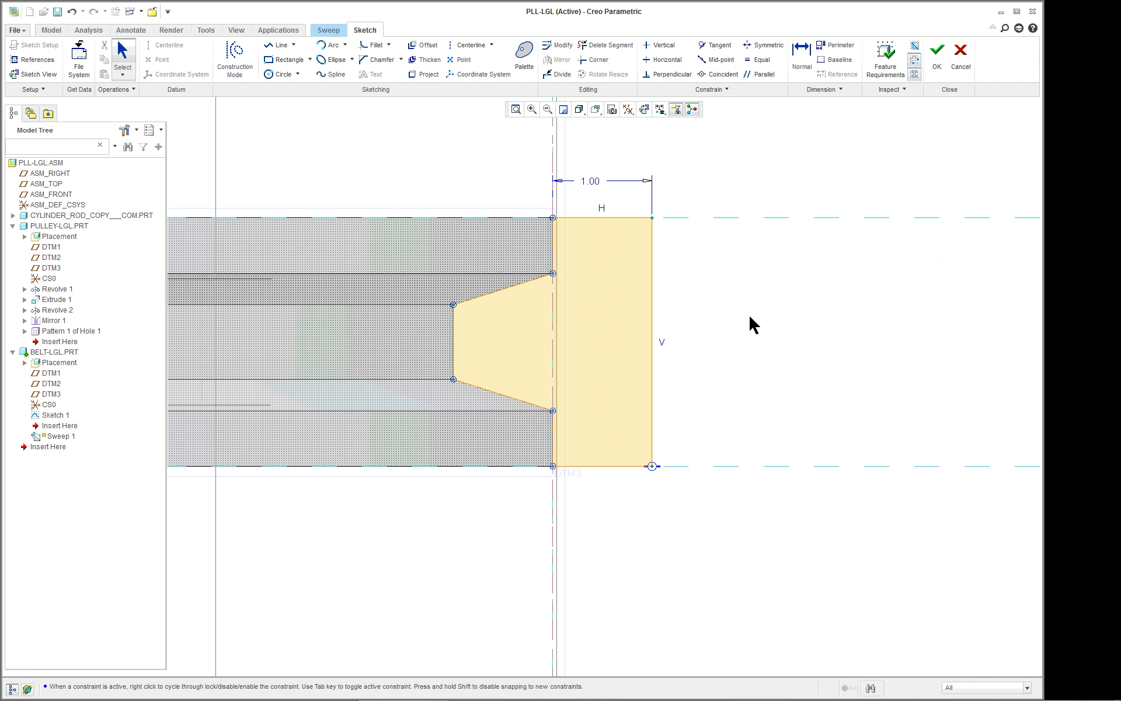
Finish the belt section sketch in the default 3D orientation and complete the sweep along the belt path.
{"action": "scroll", "coordinate": [754, 324], "scroll_direction": "down", "scroll_amount": 2}
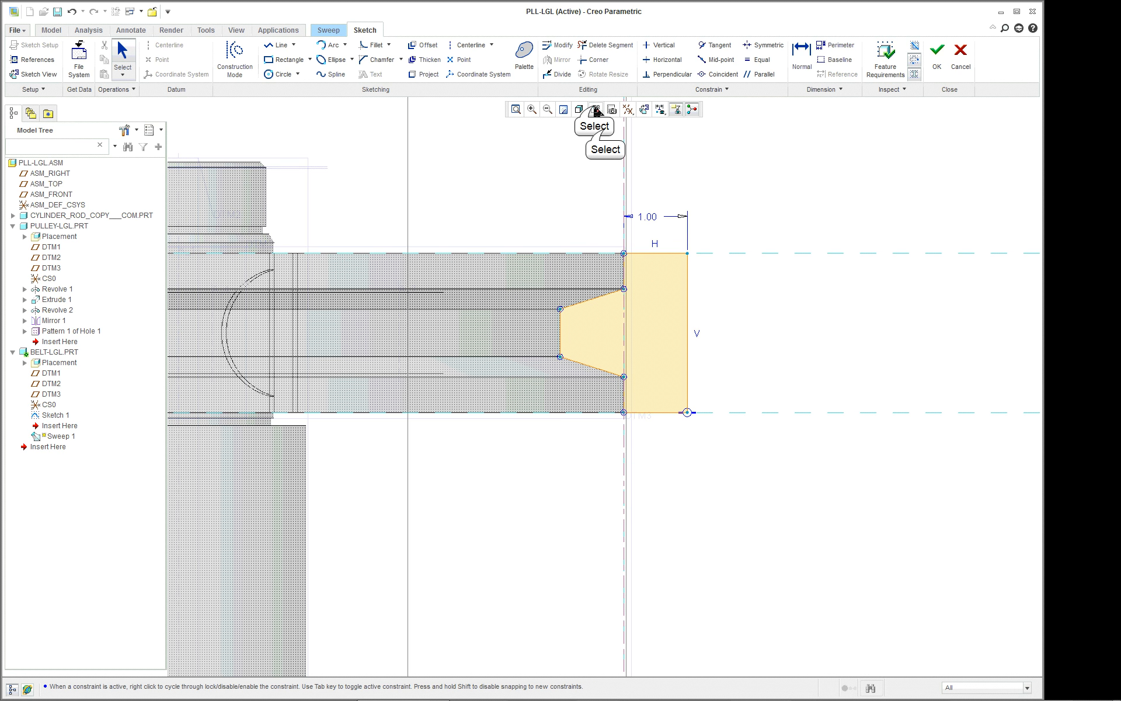
{"action": "left_click", "coordinate": [596, 111]}
{"action": "left_click", "coordinate": [604, 127]}
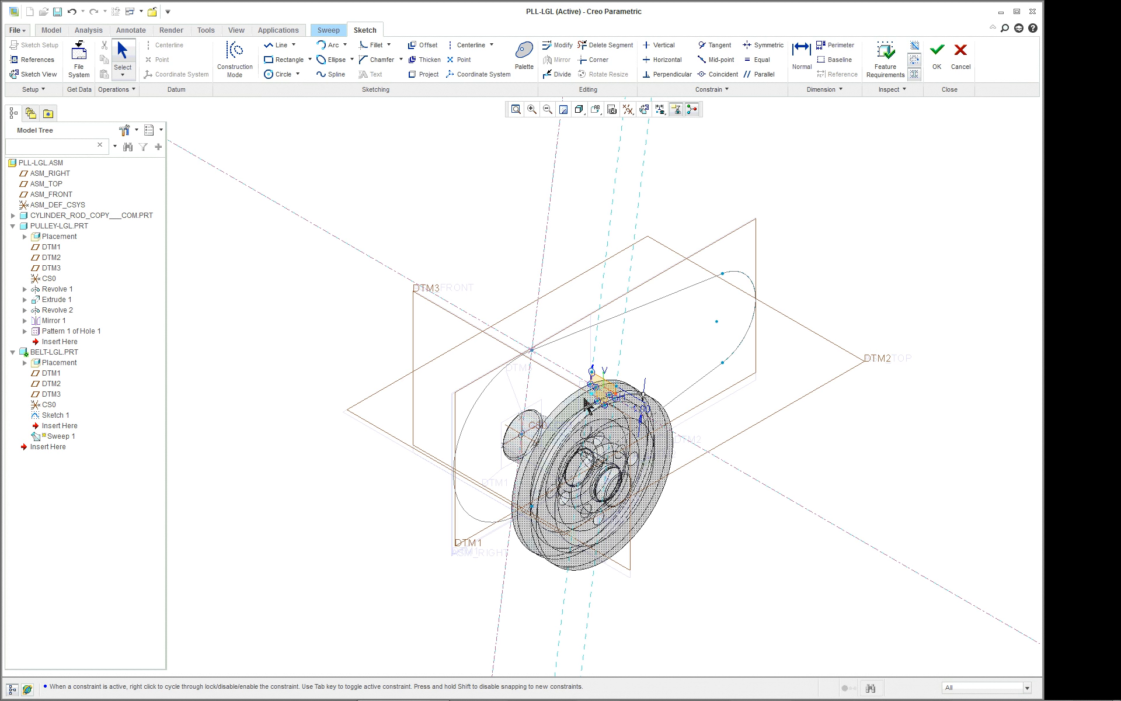
{"action": "scroll", "coordinate": [611, 400], "scroll_direction": "down", "scroll_amount": 2}
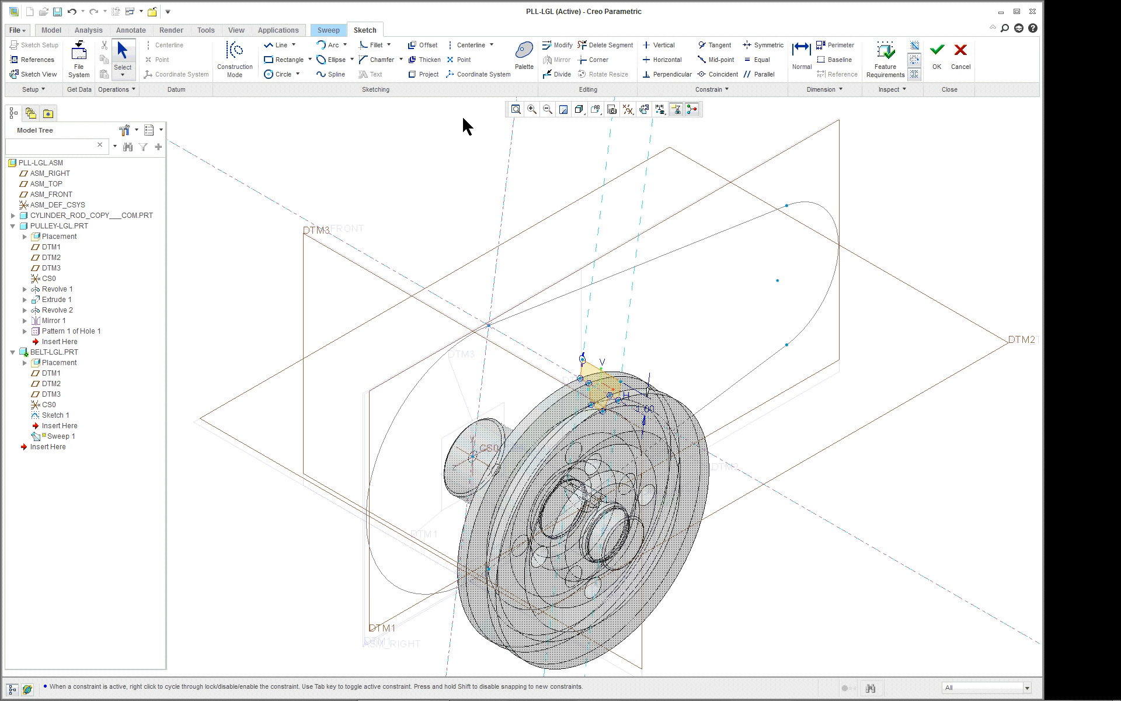
{"action": "left_click", "coordinate": [934, 55]}
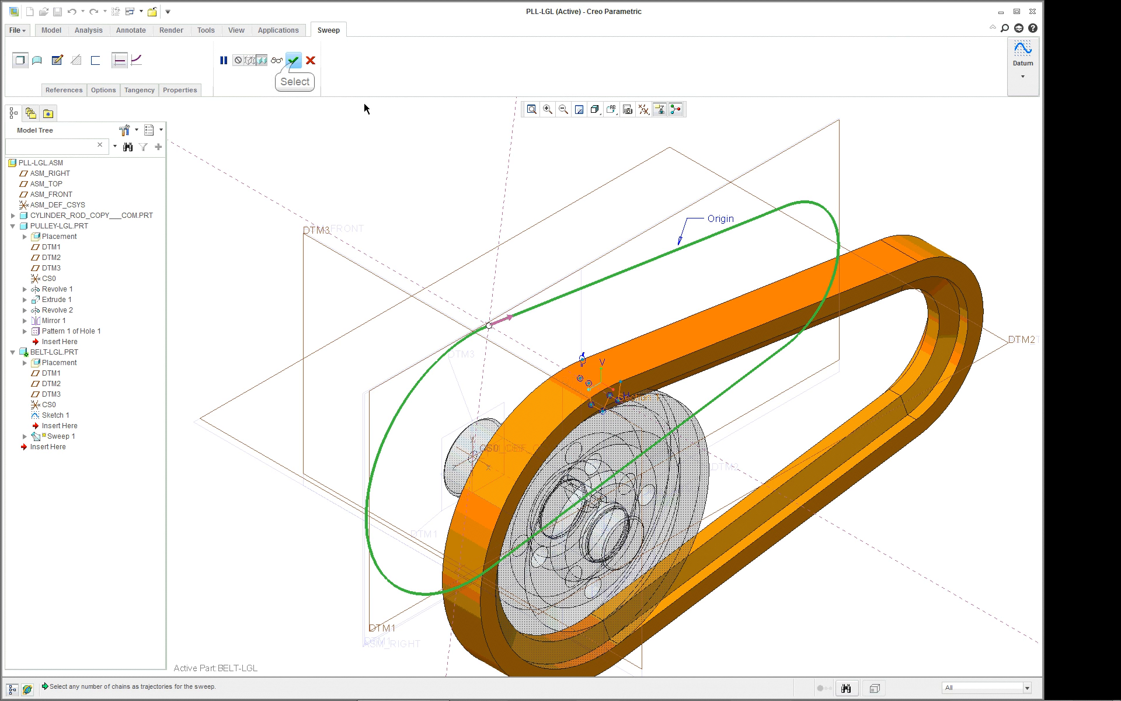
{"action": "left_click", "coordinate": [293, 60]}
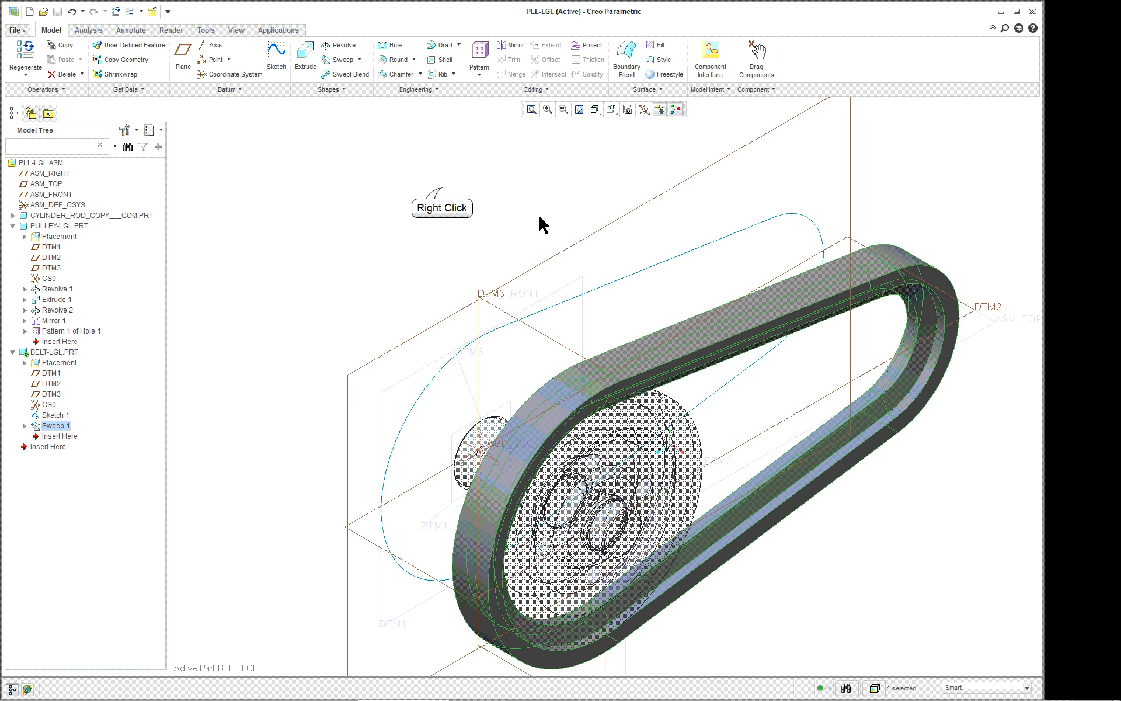
Activate the top-level PLL-LGL assembly and open the BELT-LGL part in its own window.
{"action": "right_click", "coordinate": [444, 196]}
{"action": "left_click", "coordinate": [41, 162]}
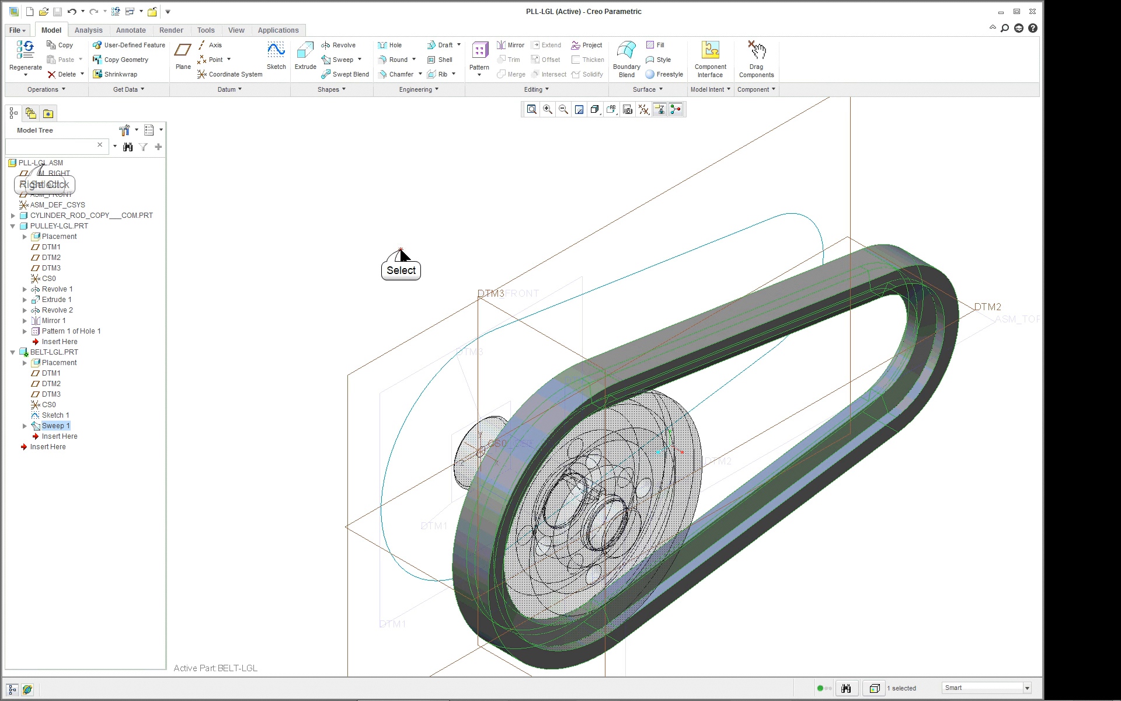
{"action": "right_click", "coordinate": [44, 164]}
{"action": "left_click", "coordinate": [71, 174]}
{"action": "right_click", "coordinate": [515, 171]}
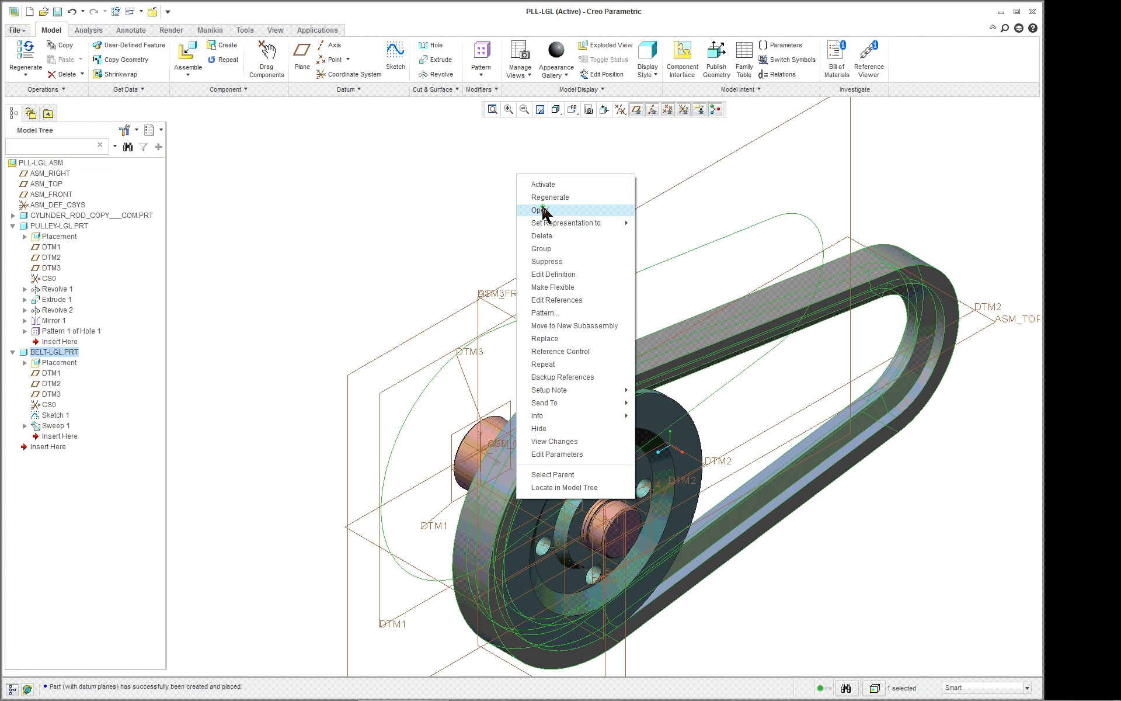
{"action": "left_click", "coordinate": [542, 212]}
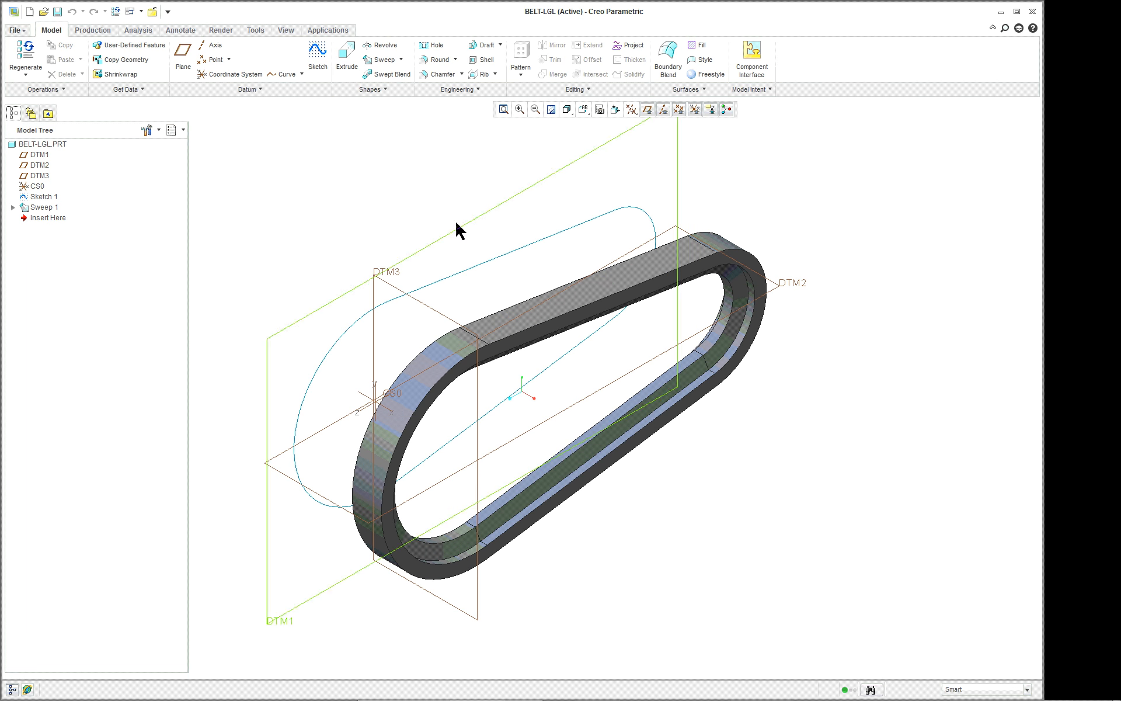
Apply a rubber appearance from the adv-rubber.dmt library to the whole BELT-LGL part.
{"action": "left_click", "coordinate": [285, 31]}
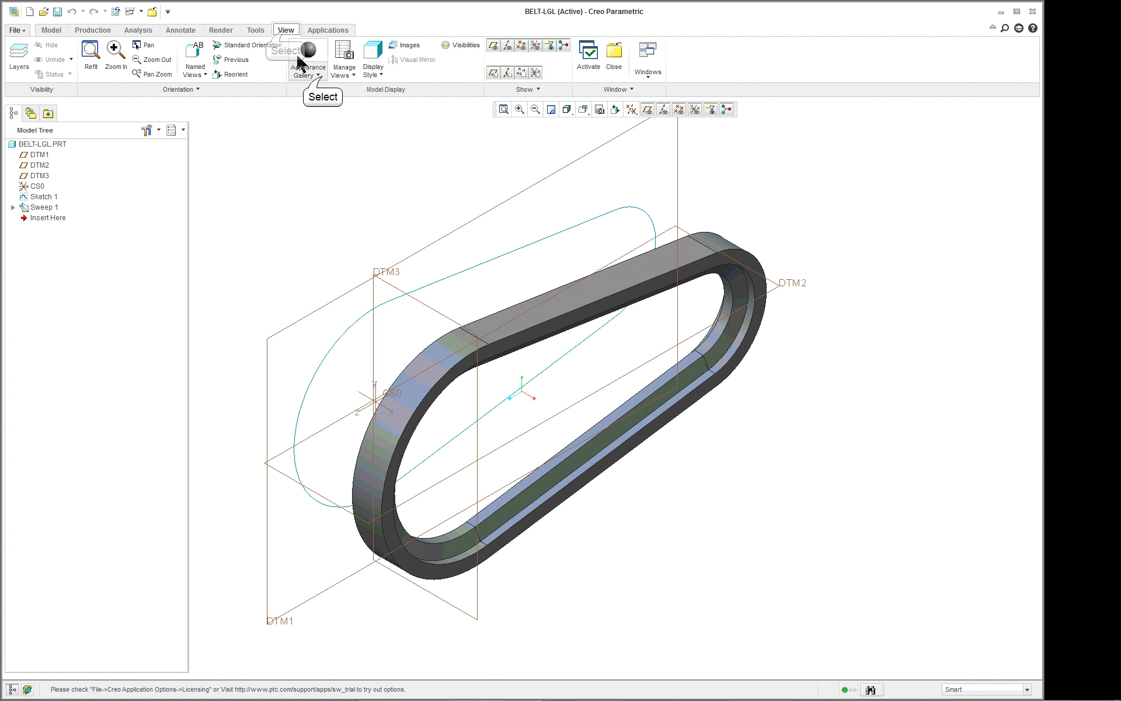
{"action": "left_click", "coordinate": [315, 71]}
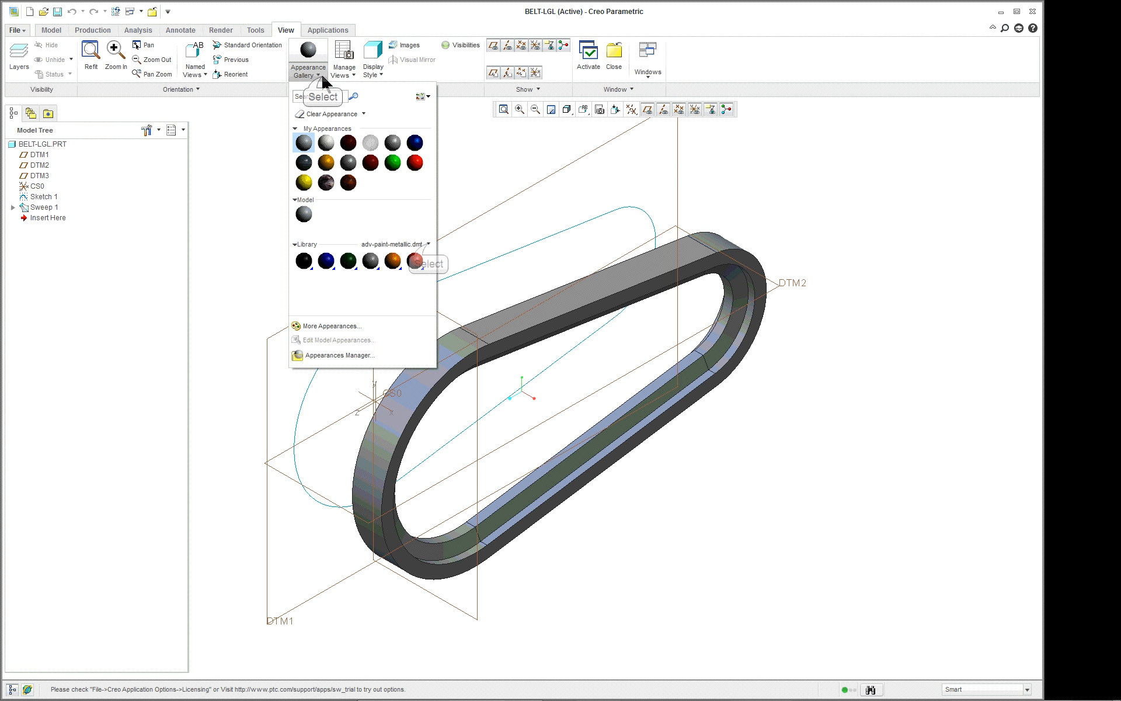
{"action": "left_click", "coordinate": [428, 245]}
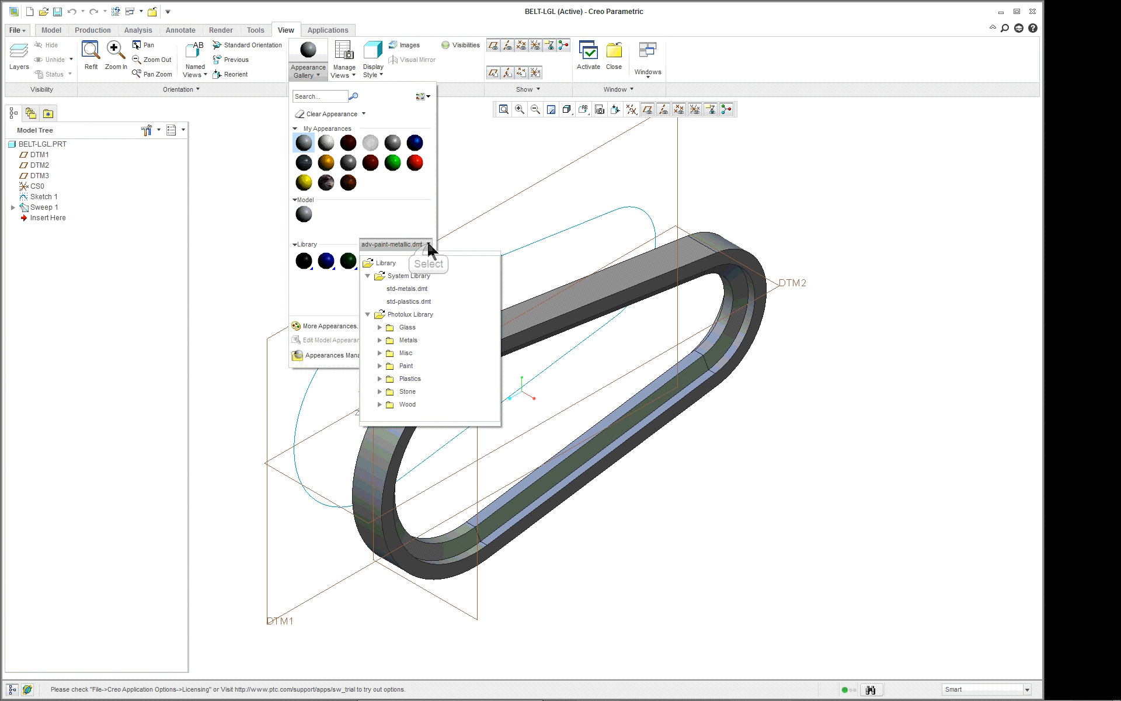
{"action": "left_click", "coordinate": [407, 353]}
{"action": "left_click", "coordinate": [379, 353]}
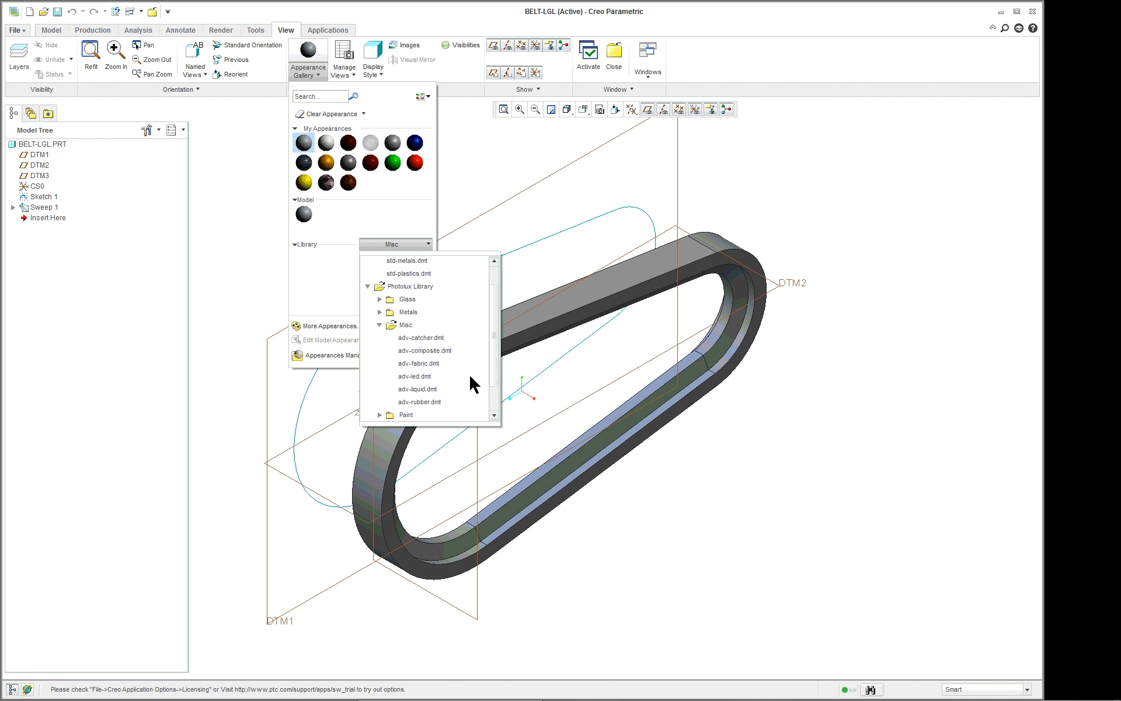
{"action": "double_click", "coordinate": [436, 401]}
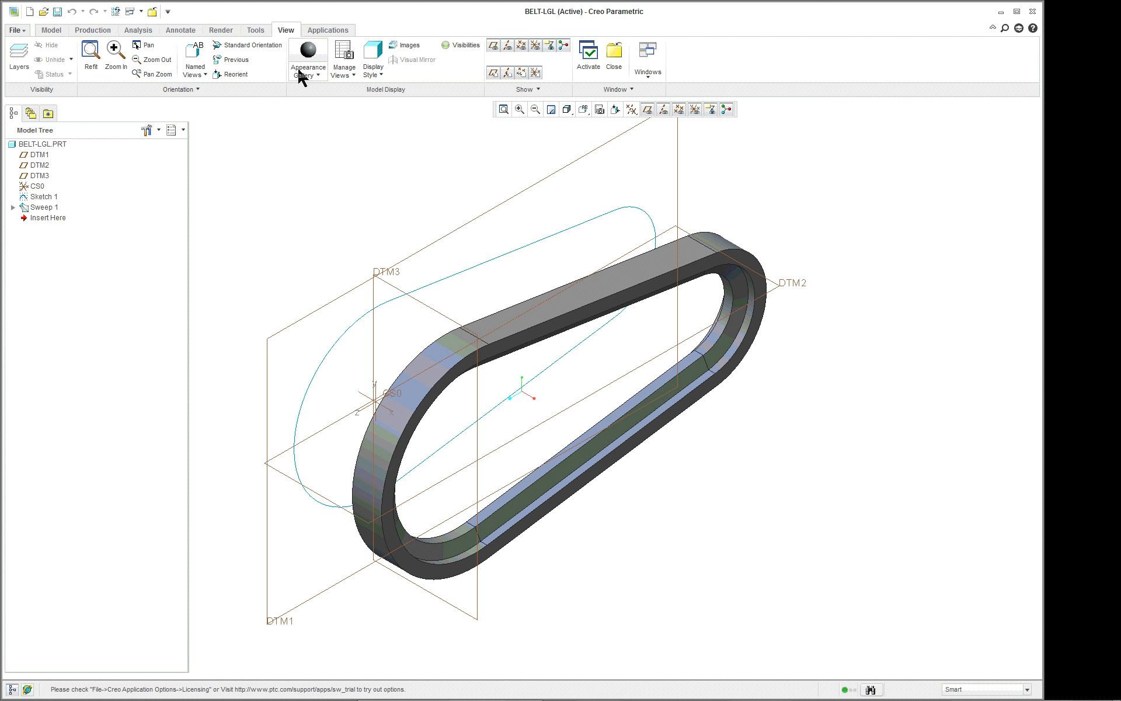
{"action": "left_click", "coordinate": [307, 52]}
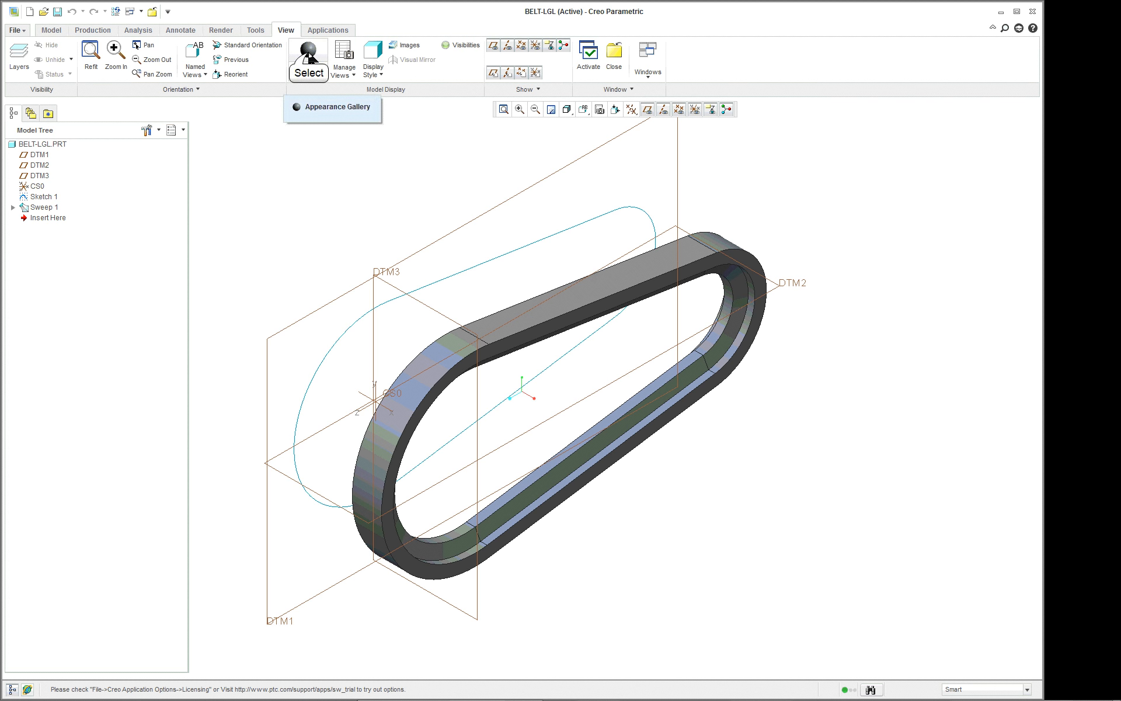
{"action": "left_click", "coordinate": [30, 144]}
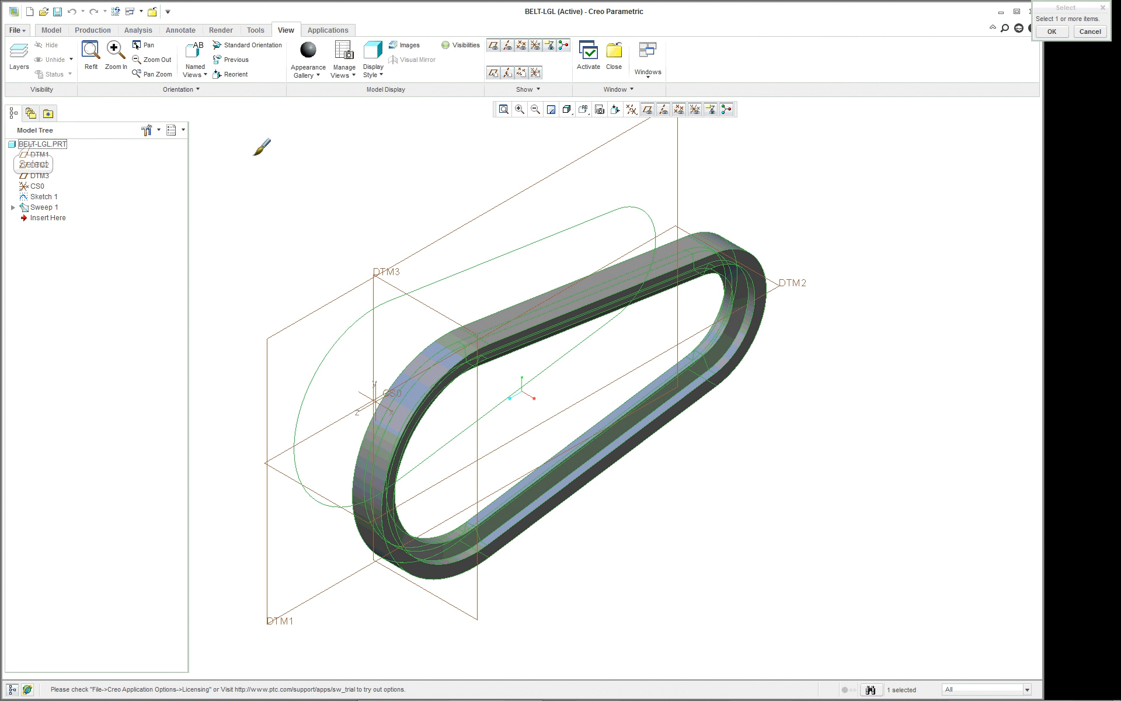
{"action": "middle_click", "coordinate": [283, 156]}
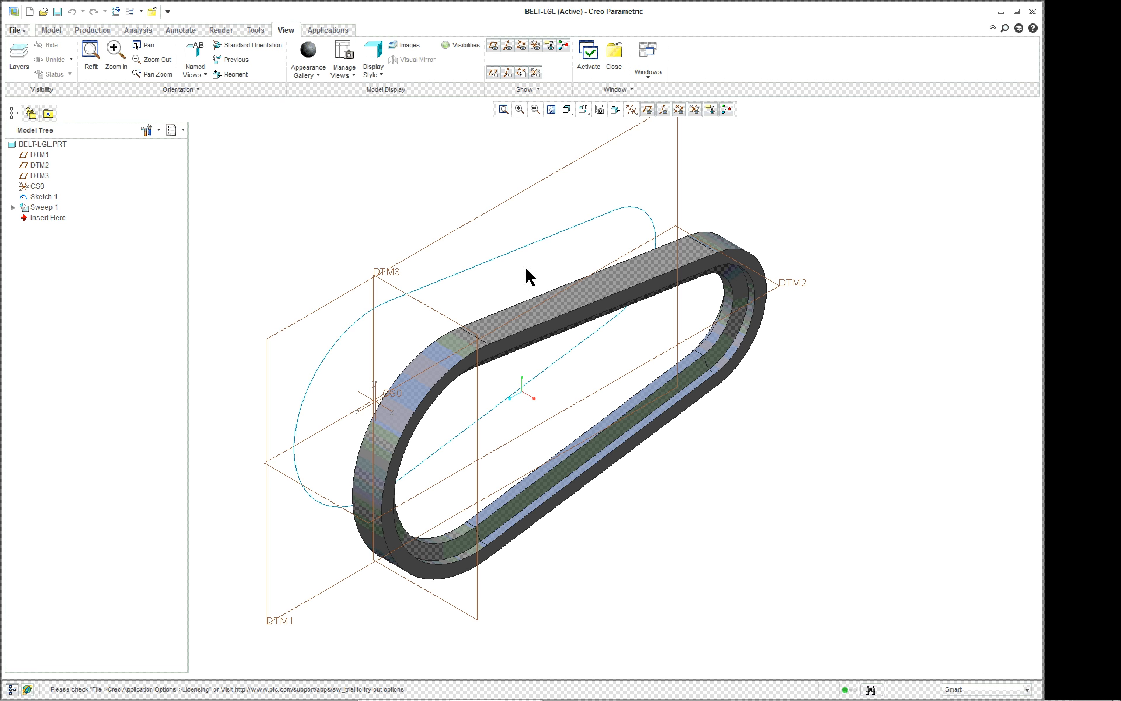
Round all convex and concave edges of the belt with an Auto Round of radius 0.10.
{"action": "left_click", "coordinate": [57, 32]}
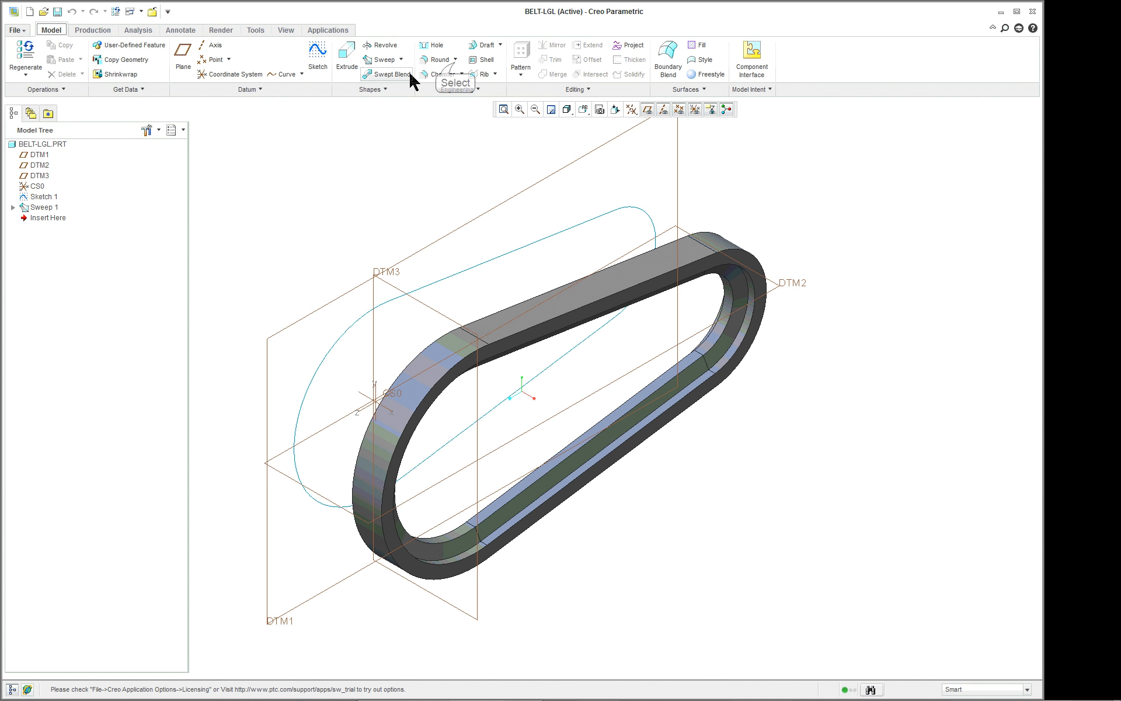
{"action": "left_click", "coordinate": [455, 61]}
{"action": "left_click", "coordinate": [452, 90]}
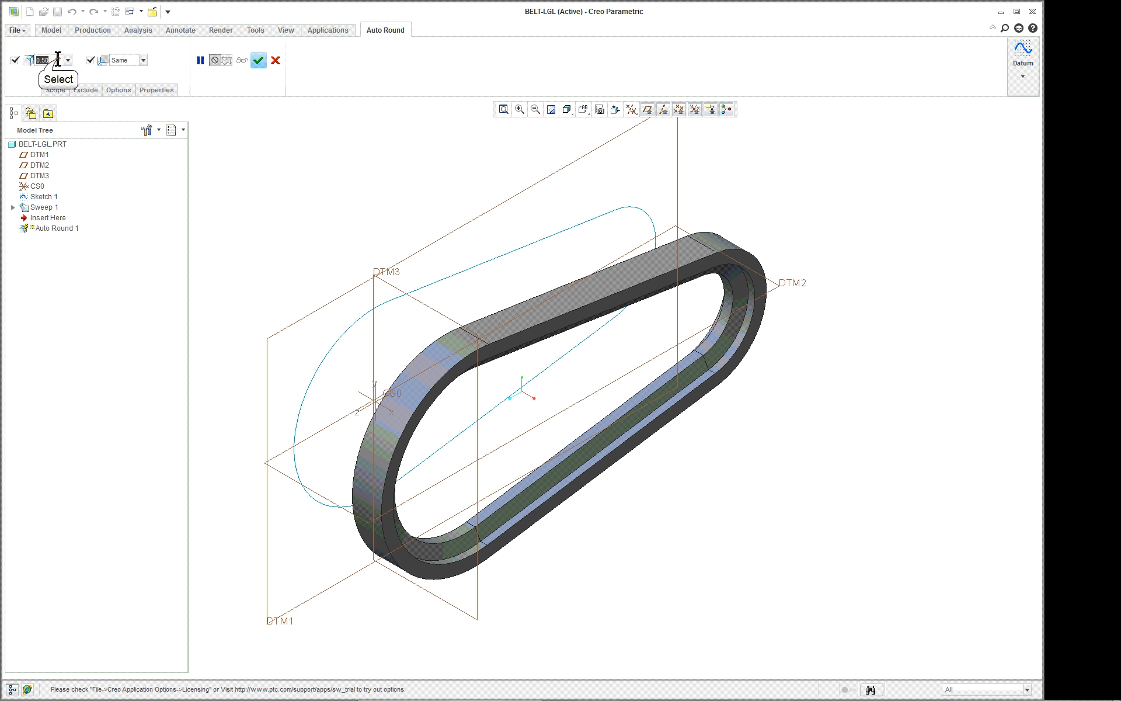
{"action": "key", "text": "BackSpace"}
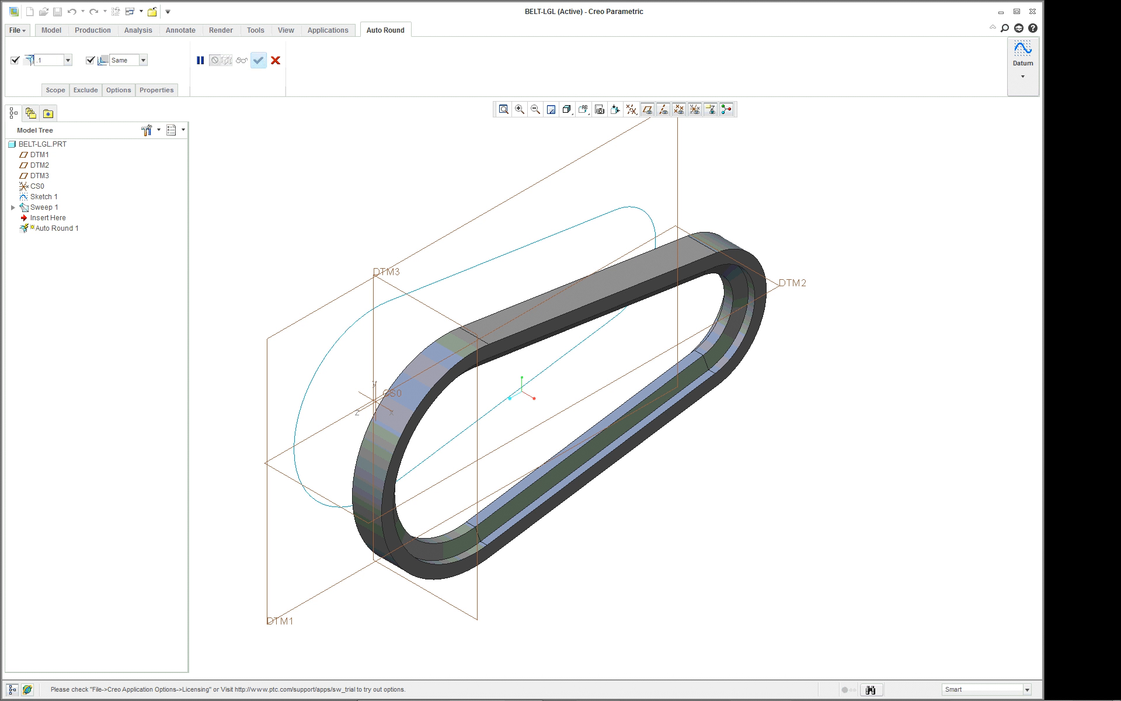
{"action": "type", "text": ".1"}
{"action": "key", "text": "Return"}
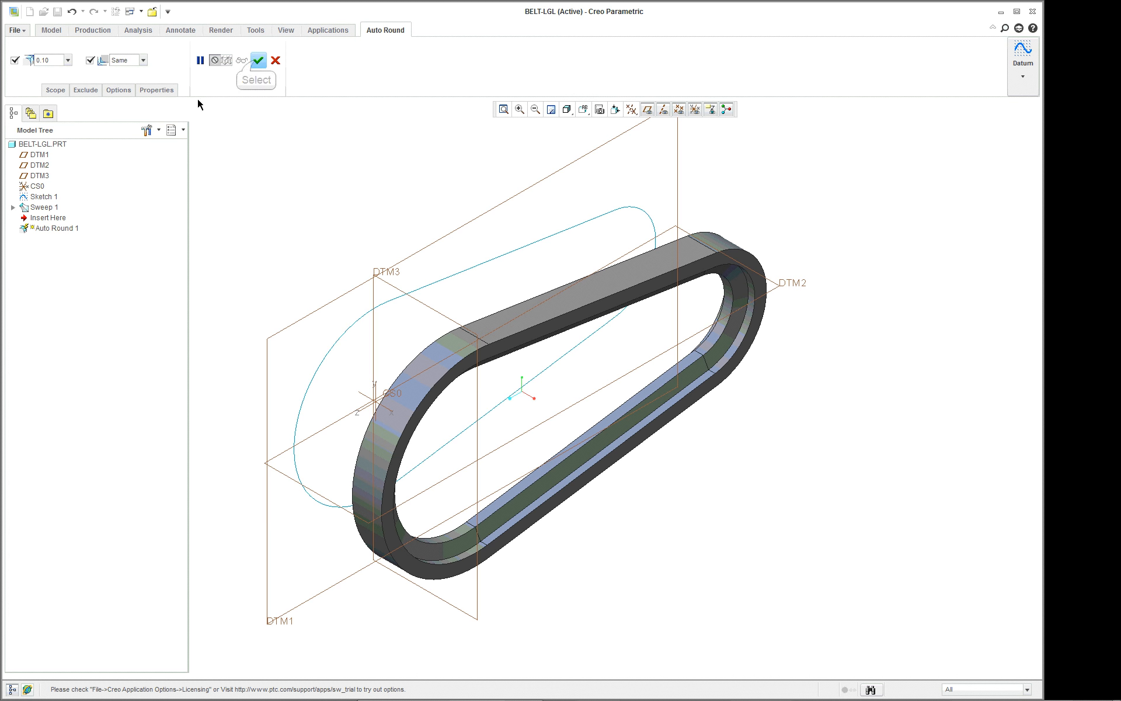
{"action": "left_click", "coordinate": [258, 60]}
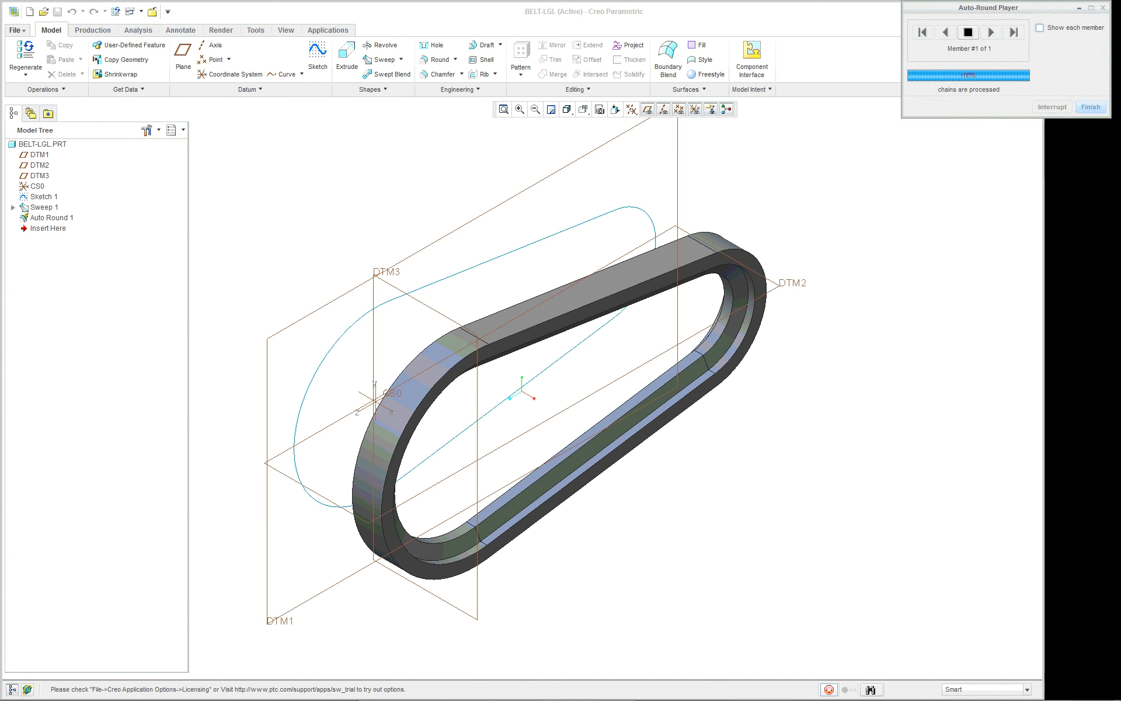
{"action": "left_click", "coordinate": [931, 244]}
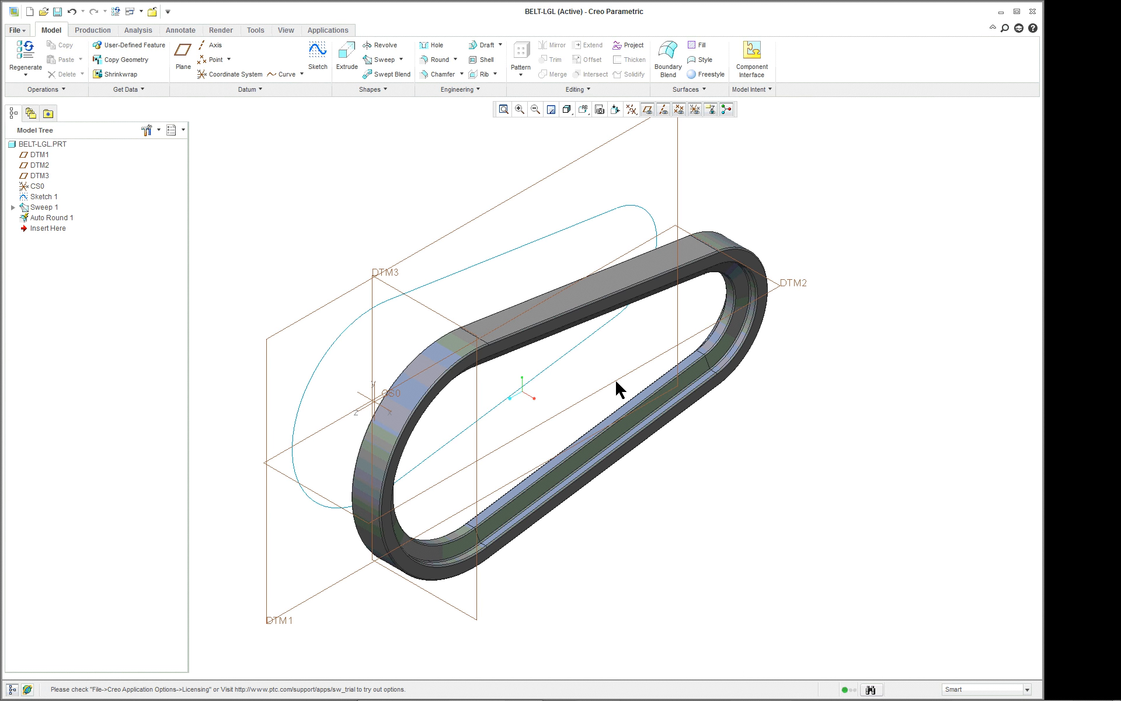
Inspect the belt's rounded edges, return to the PLL-LGL assembly, and examine how the belt fits around the pulley.
{"action": "scroll", "coordinate": [610, 368], "scroll_direction": "up", "scroll_amount": 5}
{"action": "scroll", "coordinate": [607, 362], "scroll_direction": "up", "scroll_amount": 1}
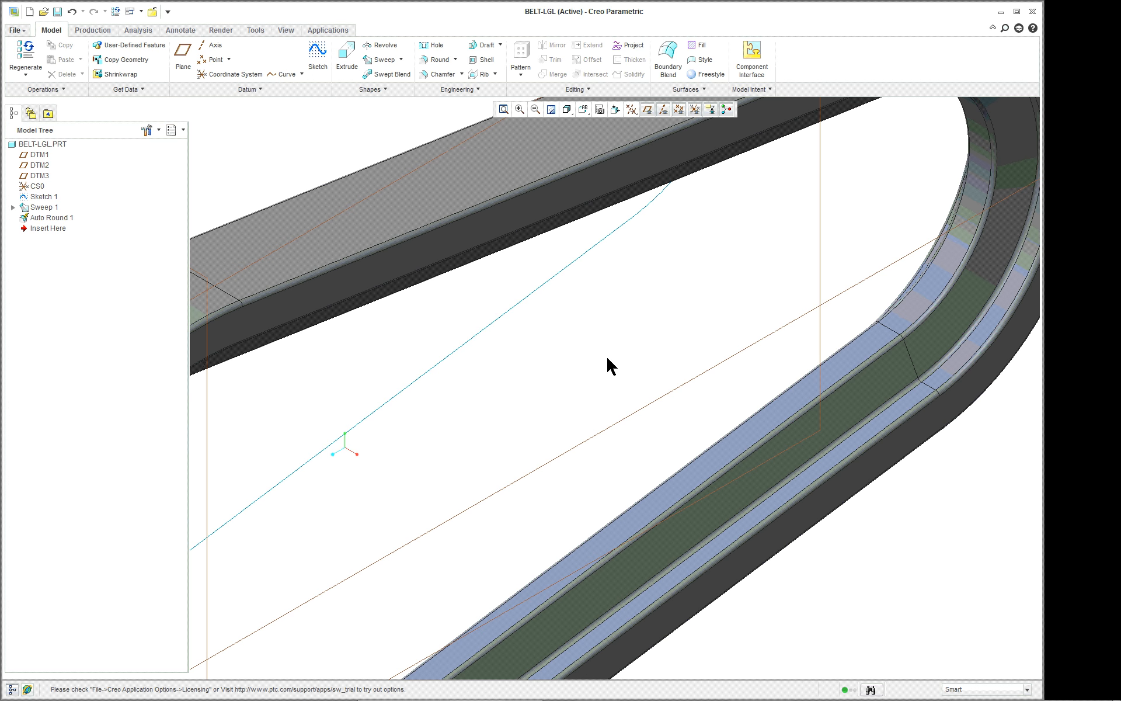
{"action": "scroll", "coordinate": [607, 358], "scroll_direction": "down", "scroll_amount": 3}
{"action": "scroll", "coordinate": [608, 359], "scroll_direction": "down", "scroll_amount": 1}
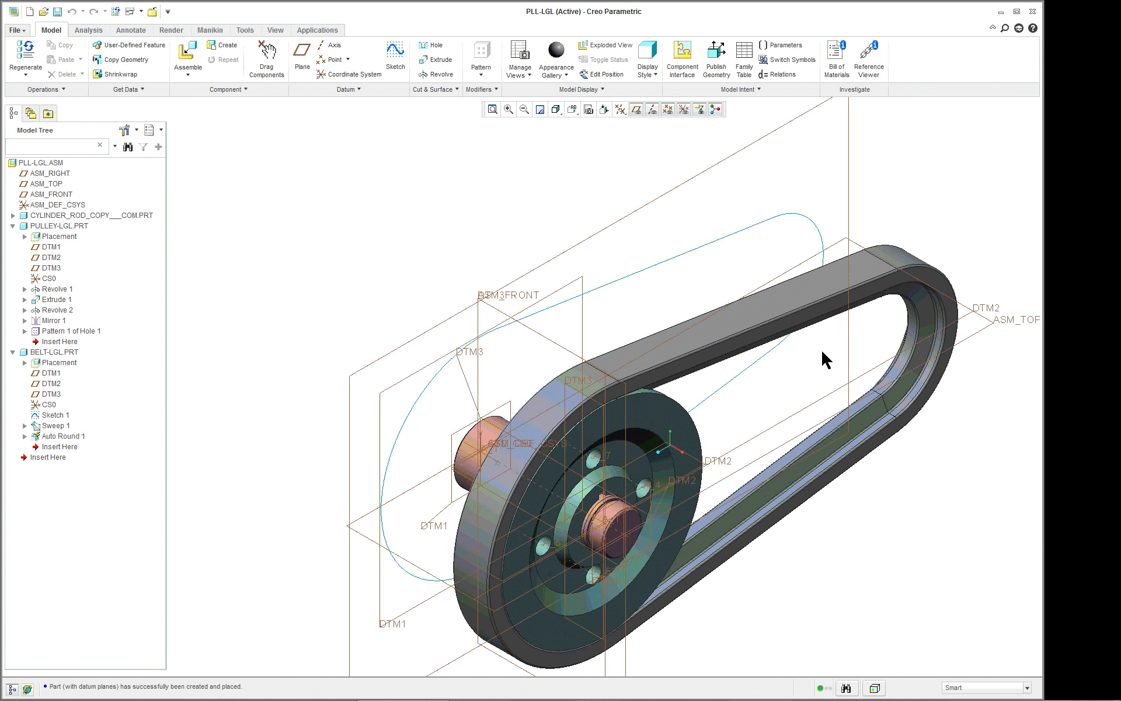
{"action": "scroll", "coordinate": [967, 469], "scroll_direction": "down", "scroll_amount": 3}
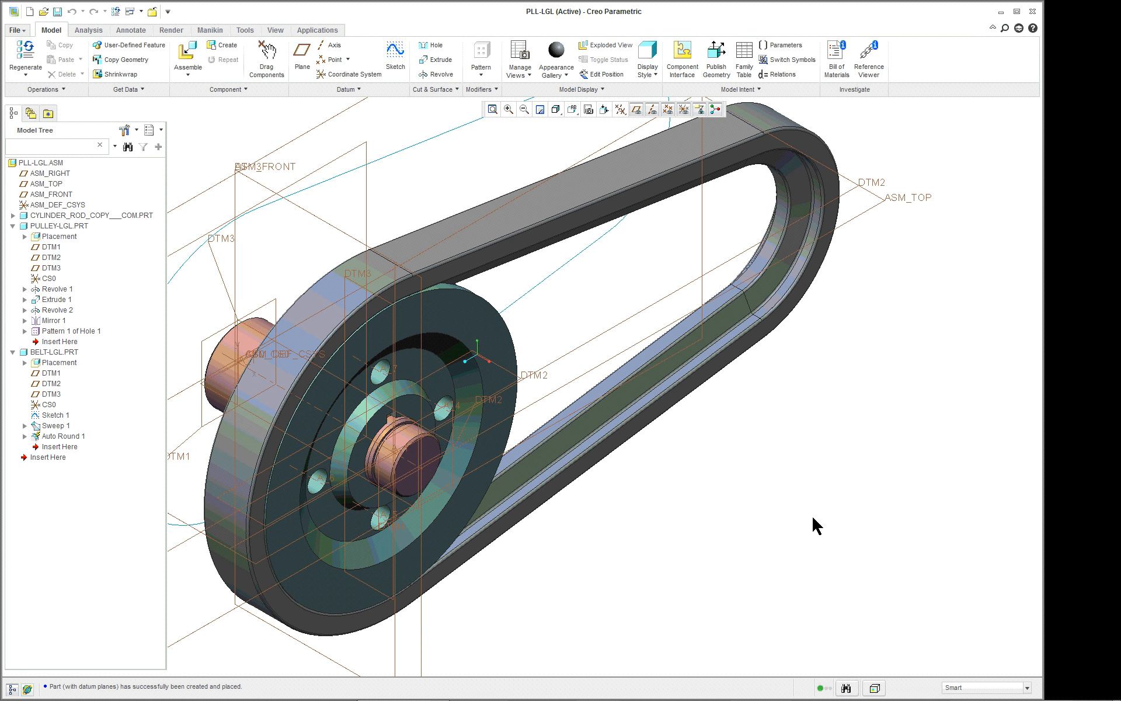
{"action": "mouse_move", "coordinate": [724, 500]}
{"action": "middle_mouse_down"}
{"action": "mouse_move", "coordinate": [853, 478]}
{"action": "mouse_move", "coordinate": [719, 476]}
{"action": "middle_mouse_up"}
{"action": "scroll", "coordinate": [713, 472], "scroll_direction": "up", "scroll_amount": 3}
{"action": "scroll", "coordinate": [661, 449], "scroll_direction": "down", "scroll_amount": 1}
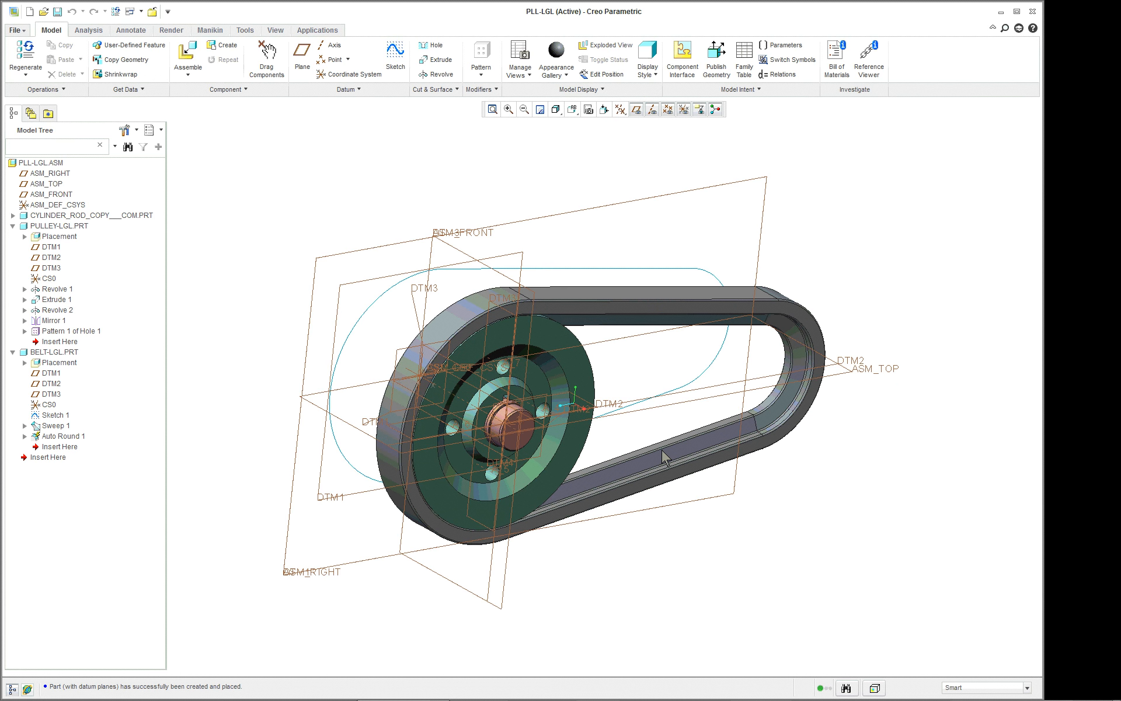
{"action": "scroll", "coordinate": [559, 394], "scroll_direction": "down", "scroll_amount": 4}
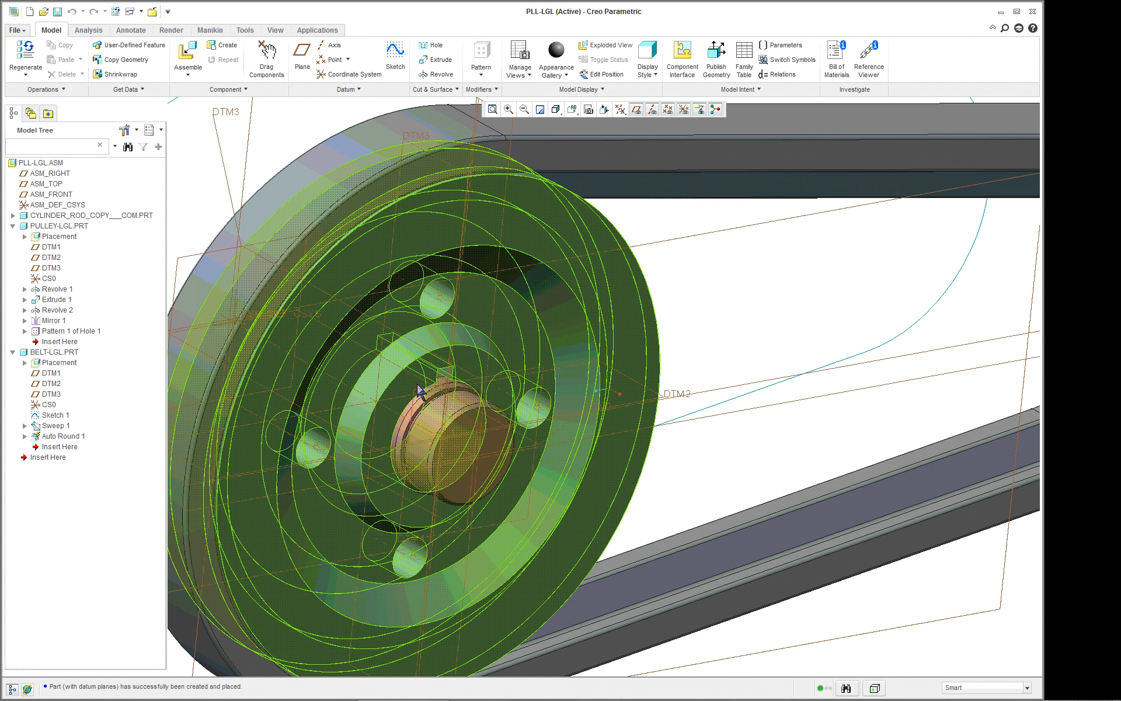
{"action": "scroll", "coordinate": [622, 401], "scroll_direction": "up", "scroll_amount": 5}
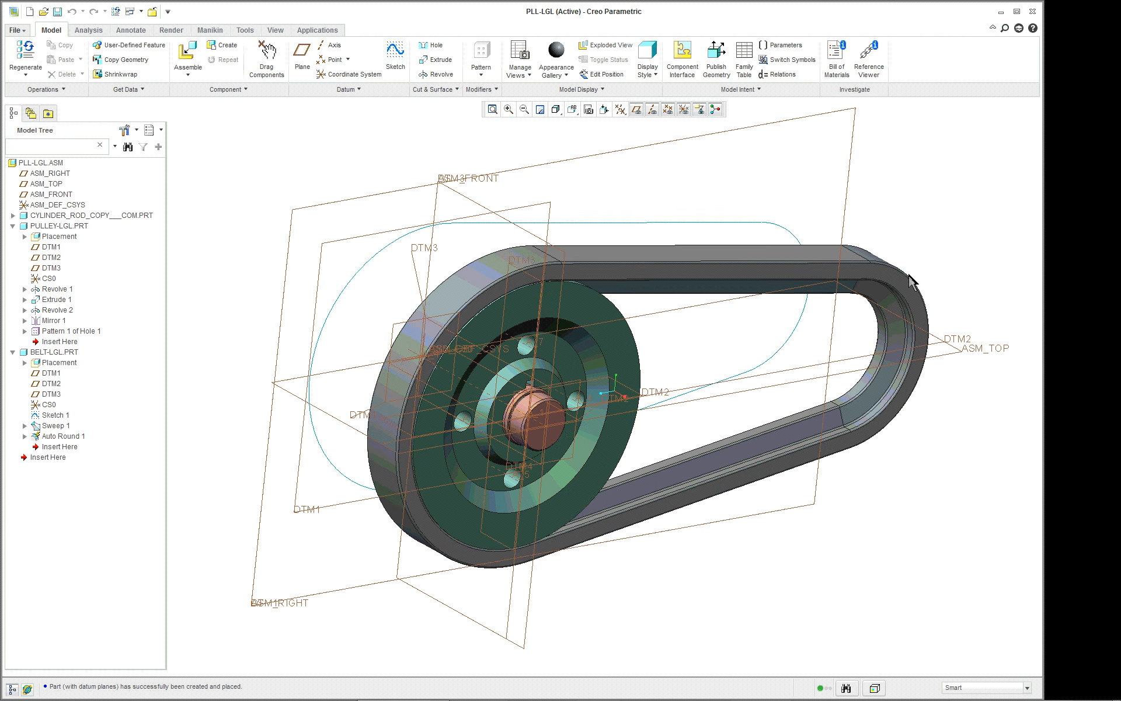
Create an assembly datum axis through the curved inner belt surface at the belt's small end.
{"action": "scroll", "coordinate": [1021, 309], "scroll_direction": "down", "scroll_amount": 2}
{"action": "scroll", "coordinate": [1021, 309], "scroll_direction": "down", "scroll_amount": 2}
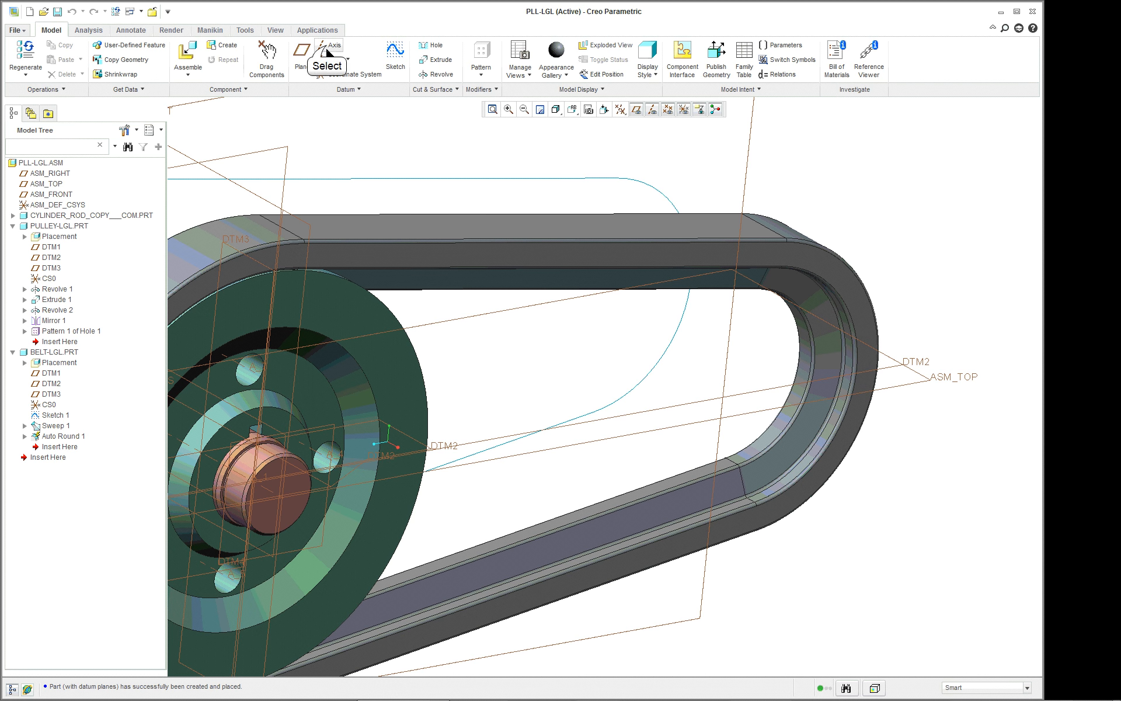
{"action": "left_click", "coordinate": [327, 49]}
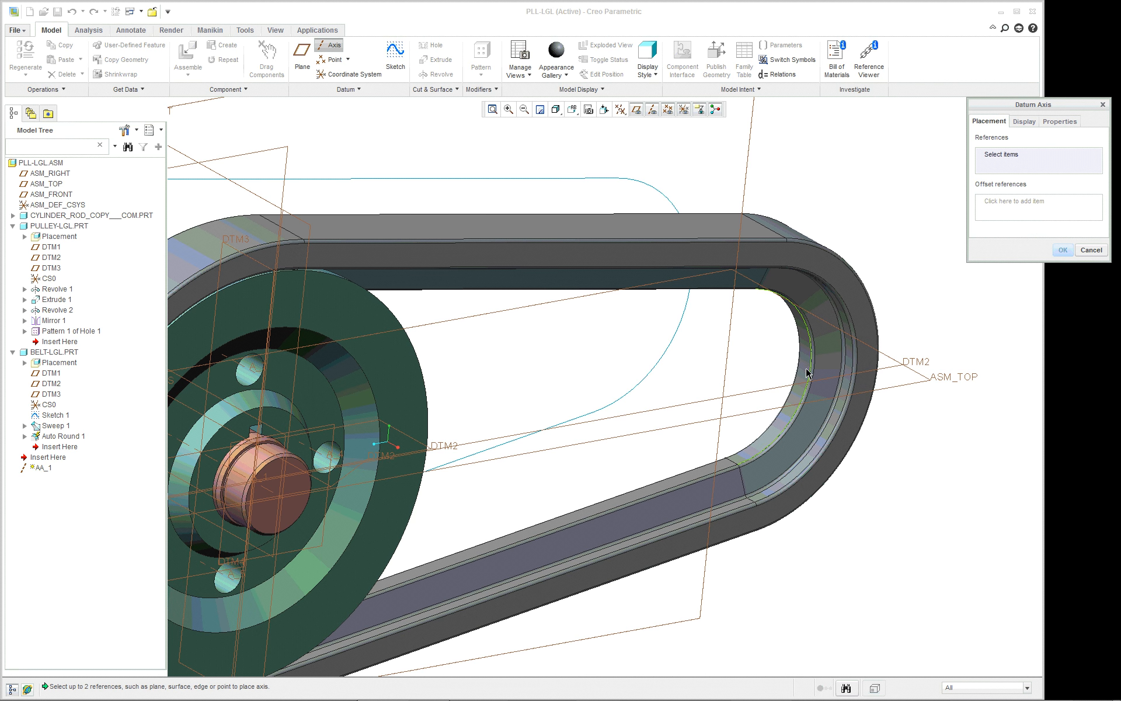
{"action": "scroll", "coordinate": [806, 370], "scroll_direction": "up", "scroll_amount": 4}
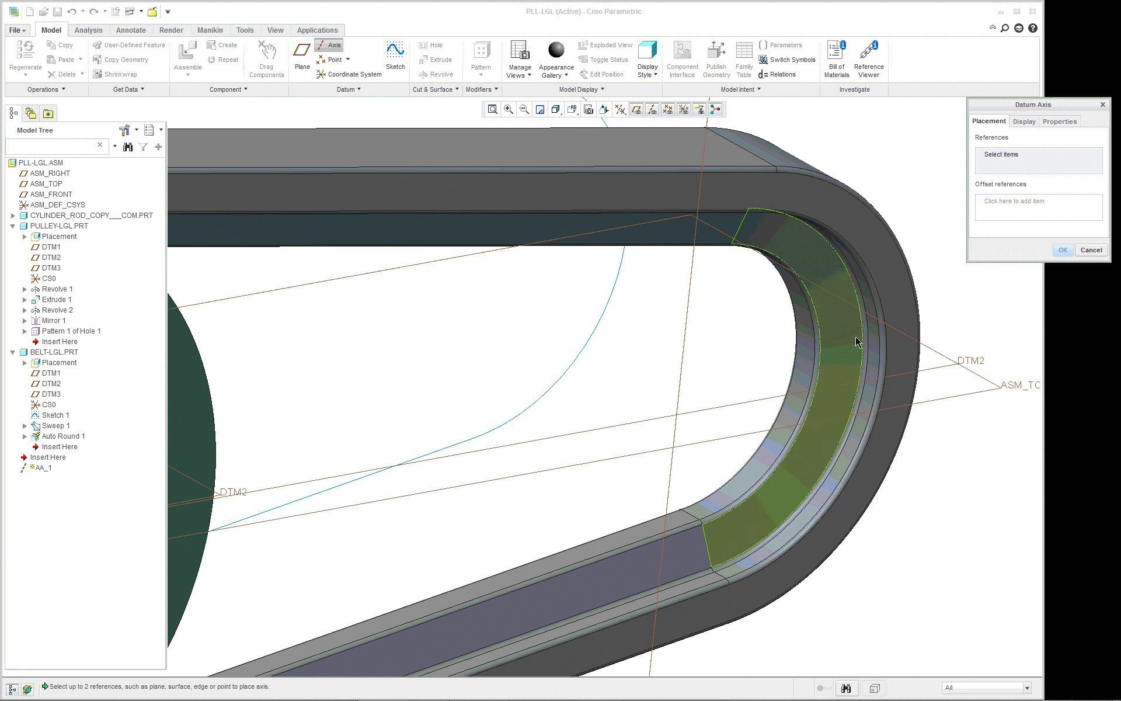
{"action": "scroll", "coordinate": [872, 334], "scroll_direction": "up", "scroll_amount": 2}
{"action": "left_click", "coordinate": [876, 336]}
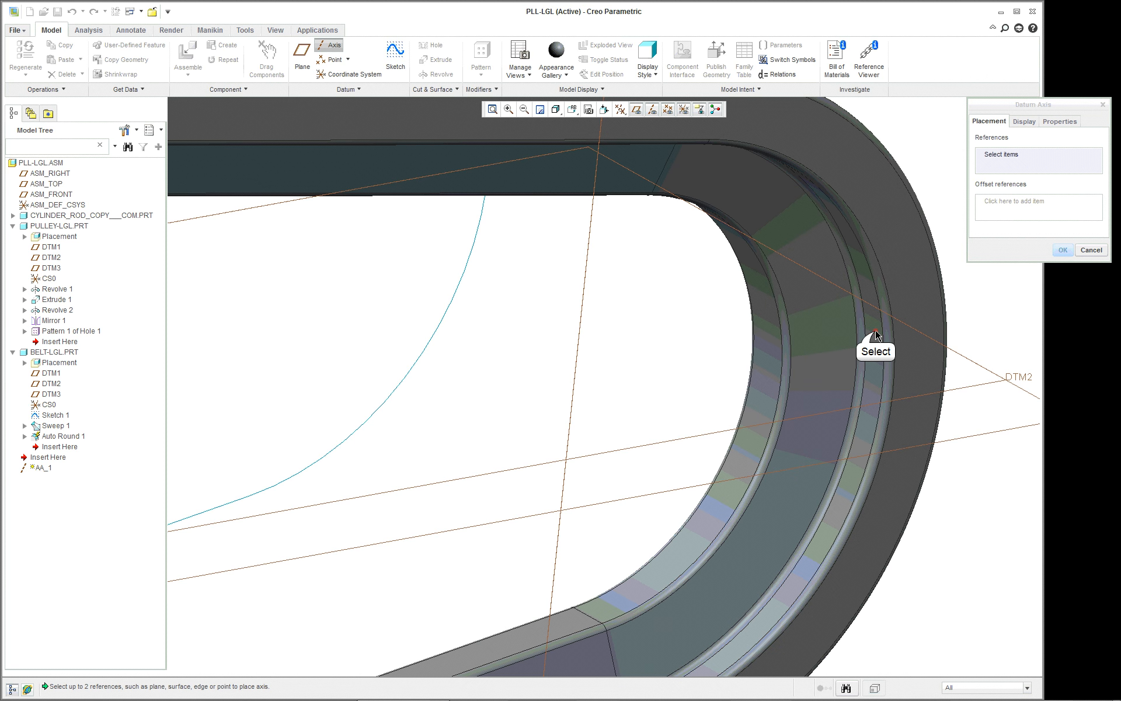
{"action": "scroll", "coordinate": [846, 345], "scroll_direction": "down", "scroll_amount": 3}
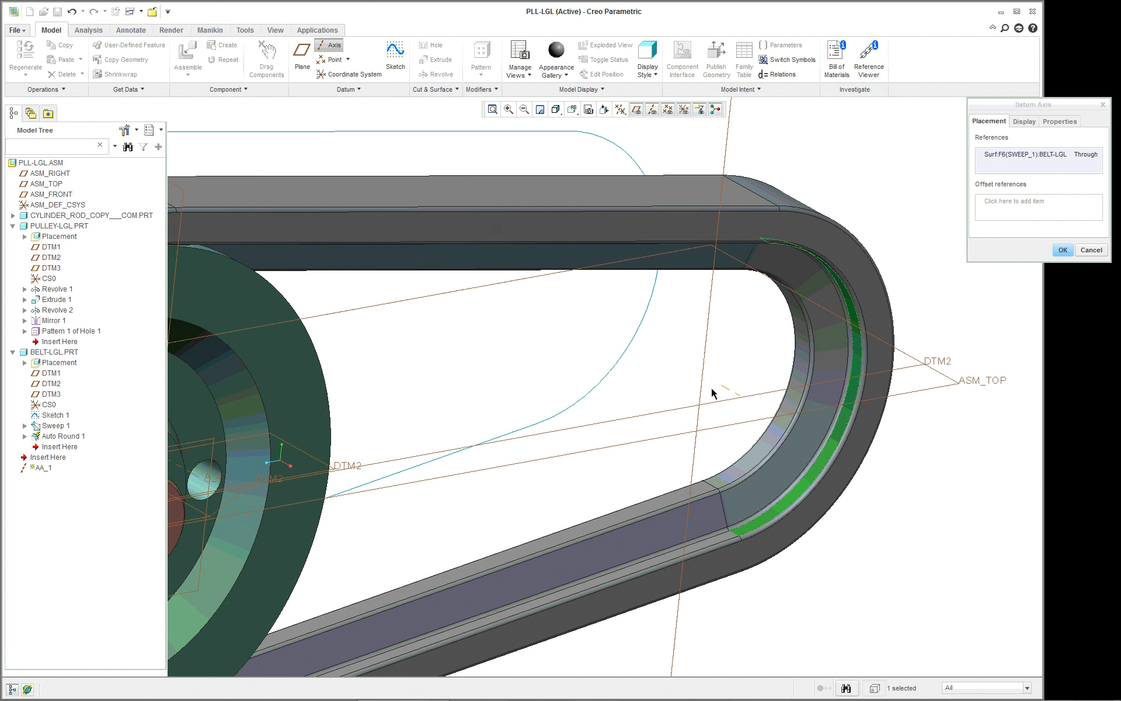
{"action": "left_click", "coordinate": [1060, 250]}
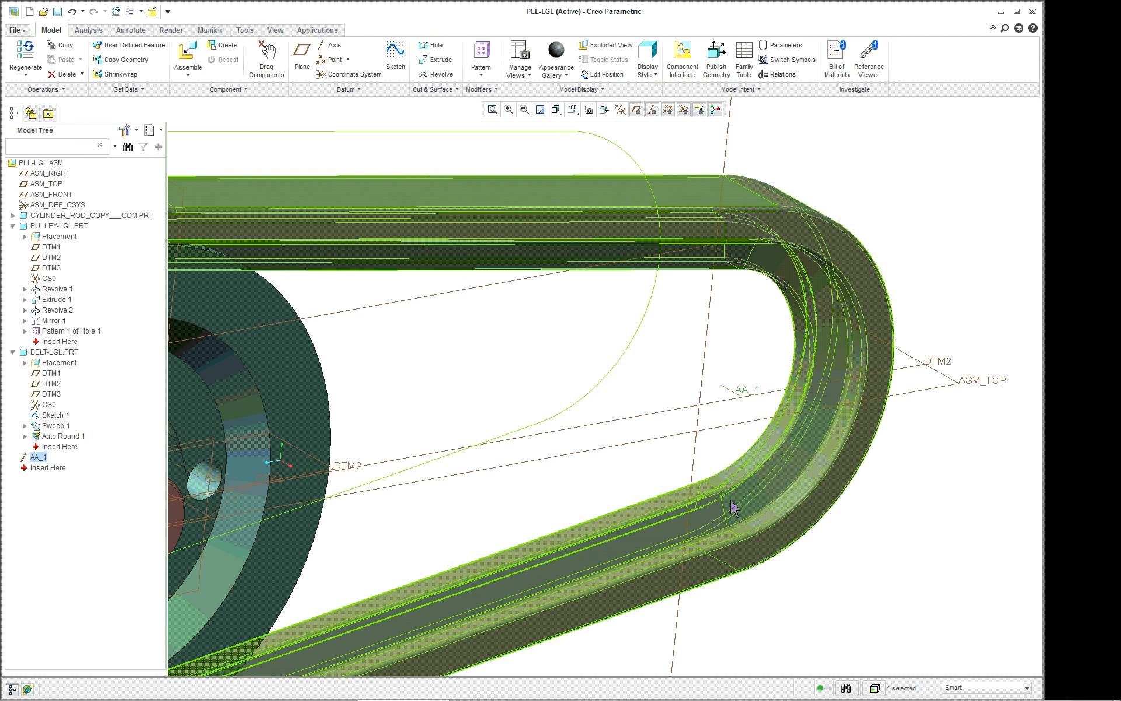
{"action": "left_click", "coordinate": [979, 246]}
Create a solid part with the default name, locating its default datums by aligning its coordinate system to ASM_DEF_CSYS.
{"action": "scroll", "coordinate": [979, 247], "scroll_direction": "up", "scroll_amount": 1}
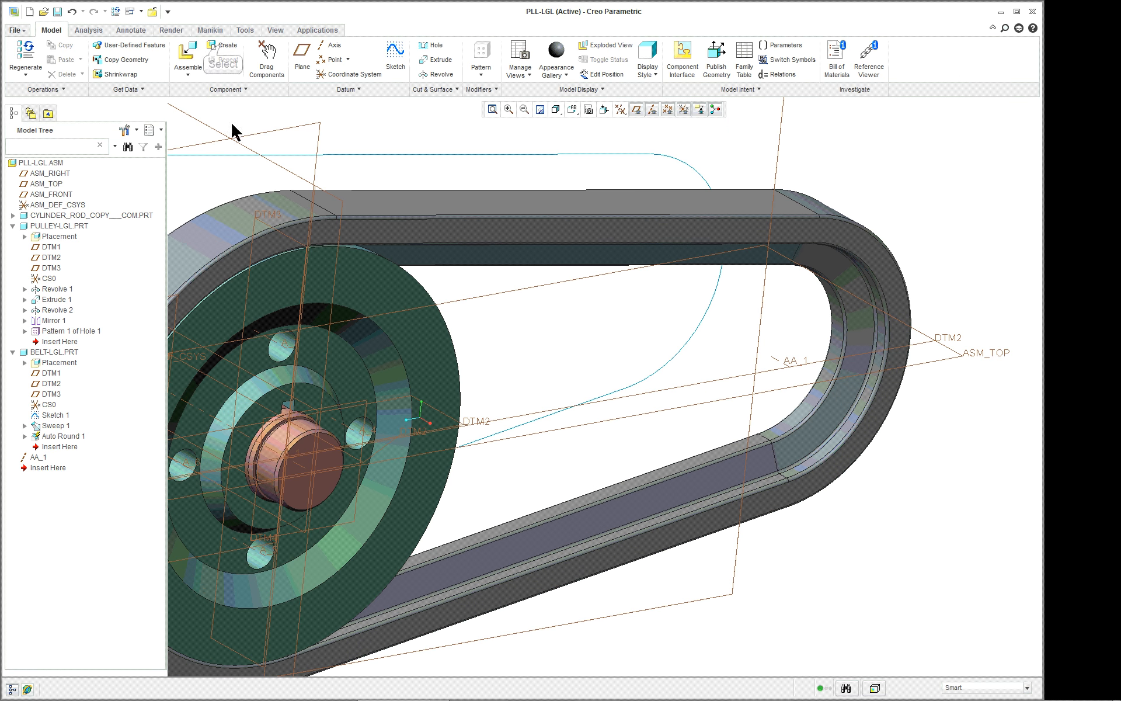
{"action": "left_click", "coordinate": [223, 49]}
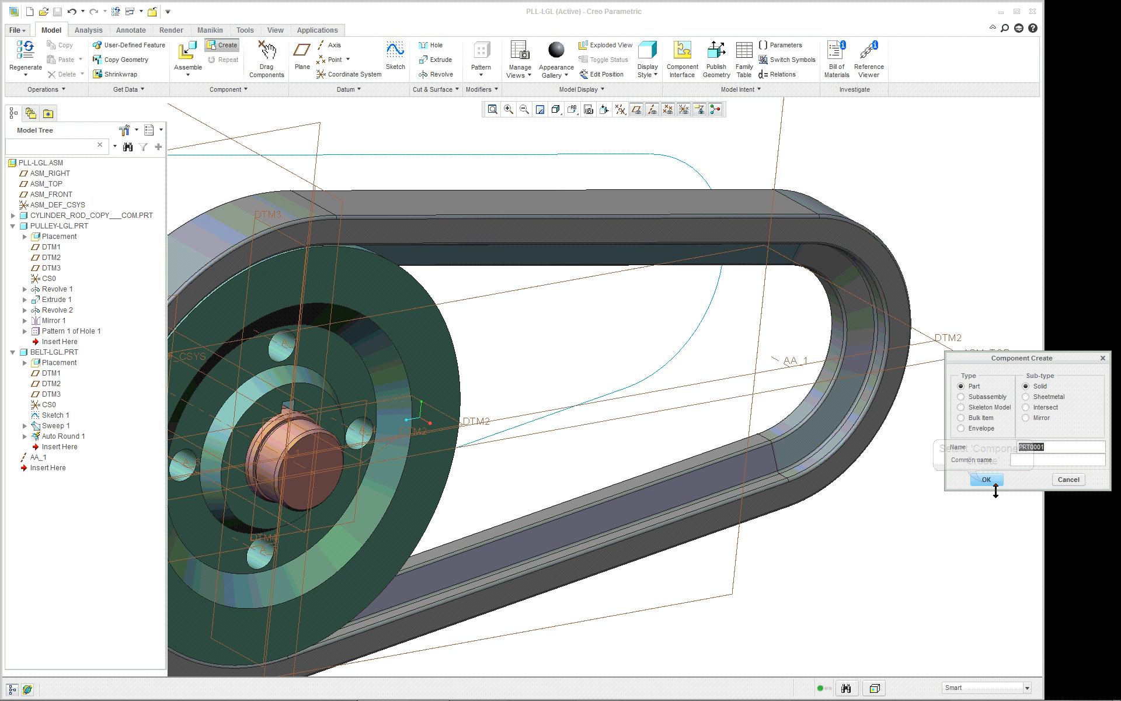
{"action": "left_click", "coordinate": [985, 479]}
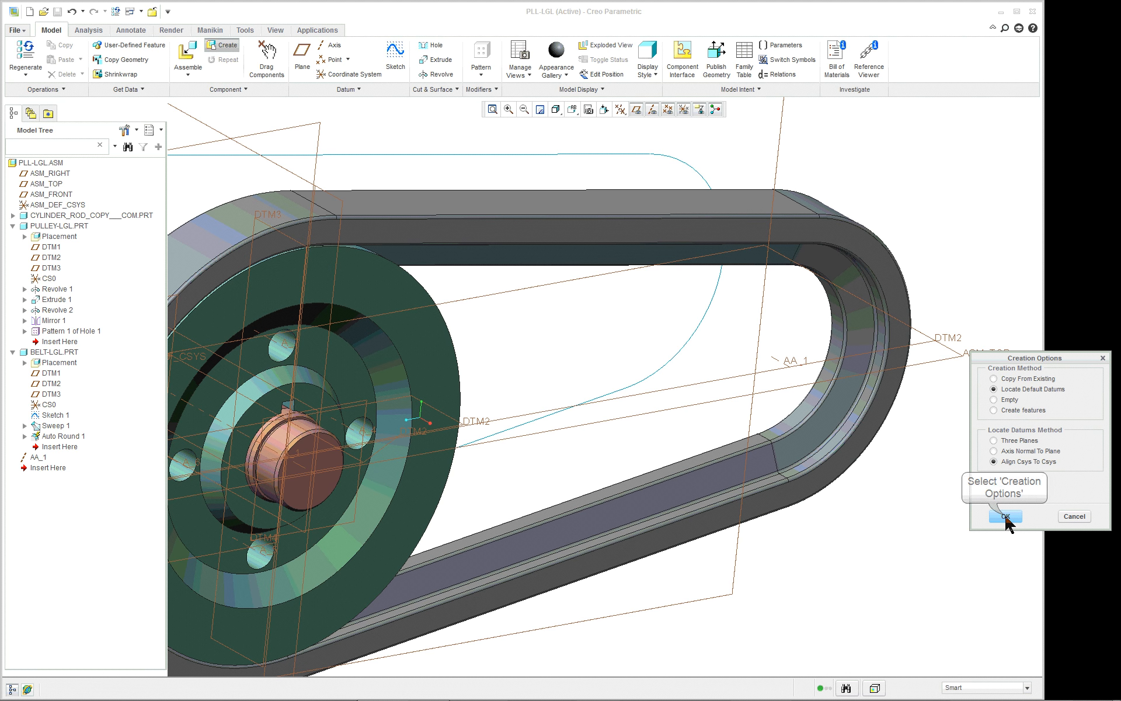
{"action": "left_click", "coordinate": [1006, 516]}
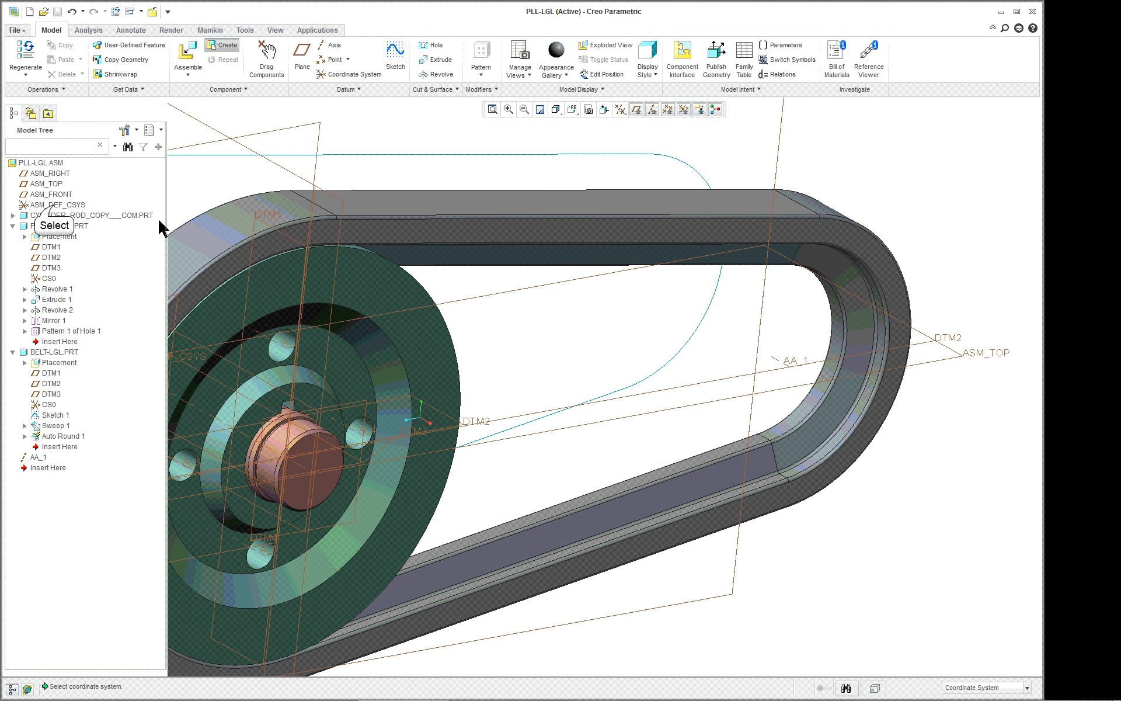
{"action": "left_click", "coordinate": [56, 204]}
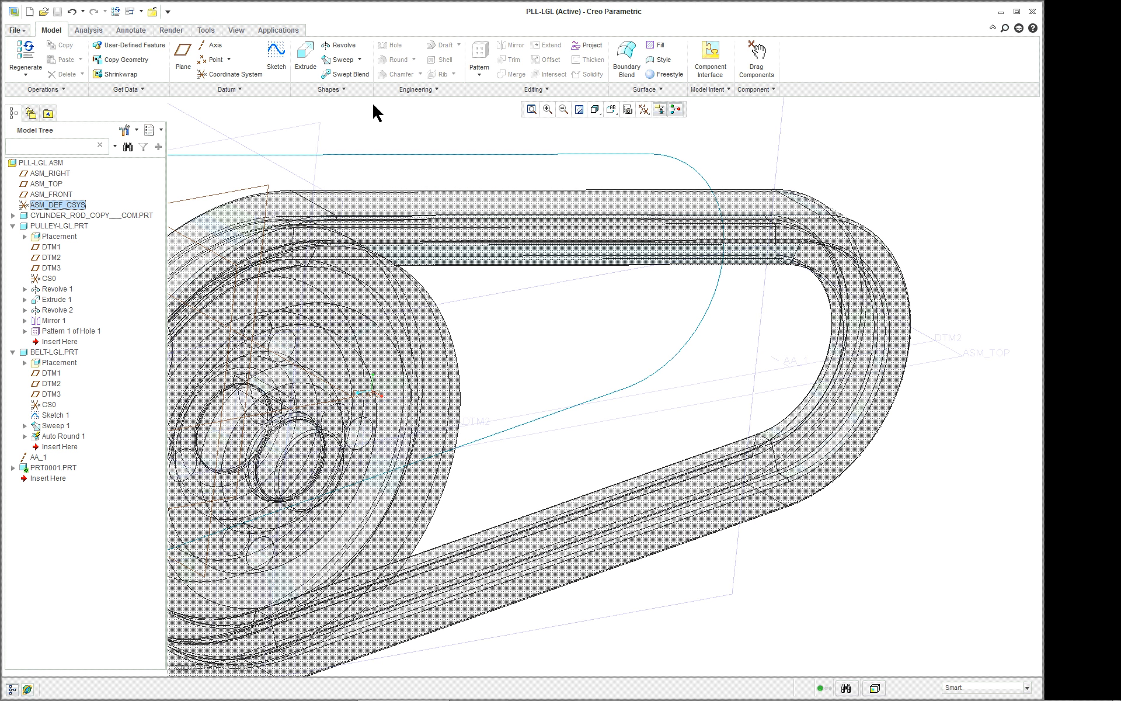
{"action": "left_click", "coordinate": [344, 45]}
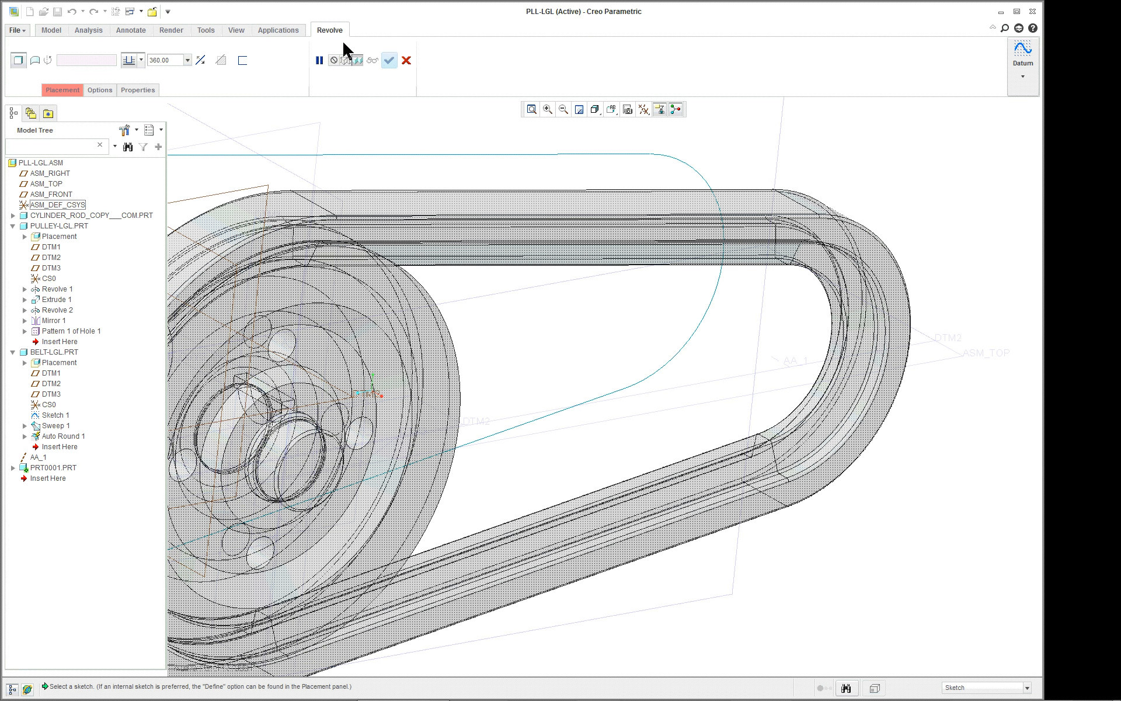
{"action": "left_click", "coordinate": [13, 468]}
{"action": "left_click", "coordinate": [56, 510]}
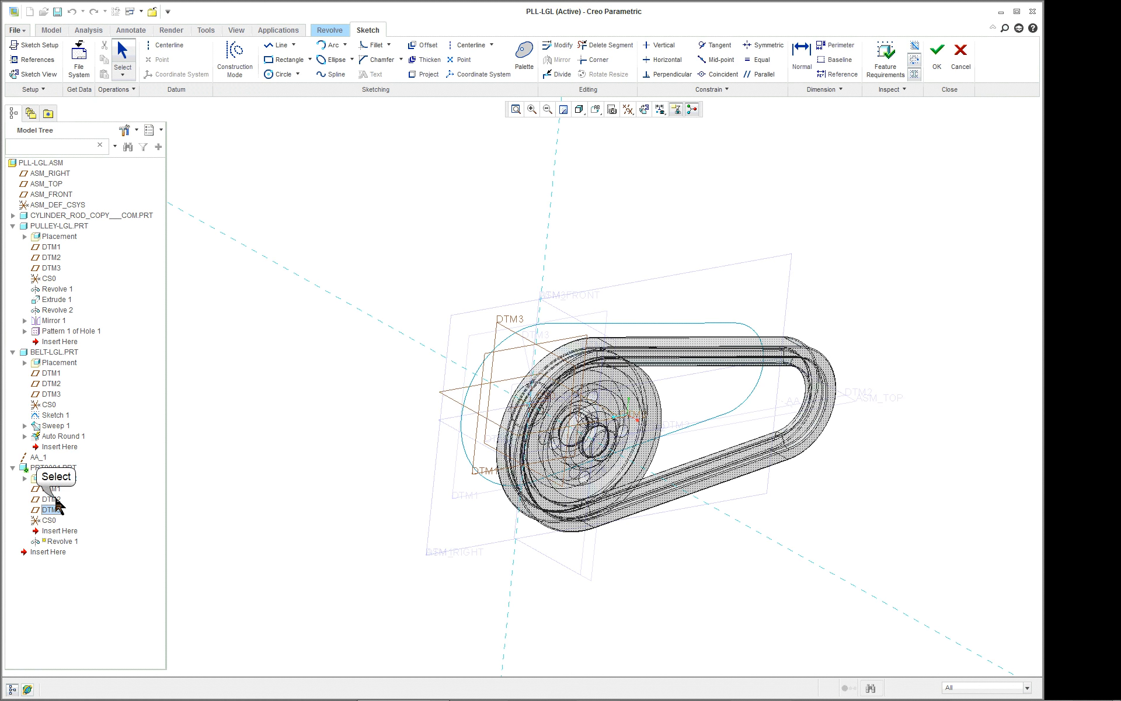
{"action": "scroll", "coordinate": [658, 490], "scroll_direction": "up", "scroll_amount": 5}
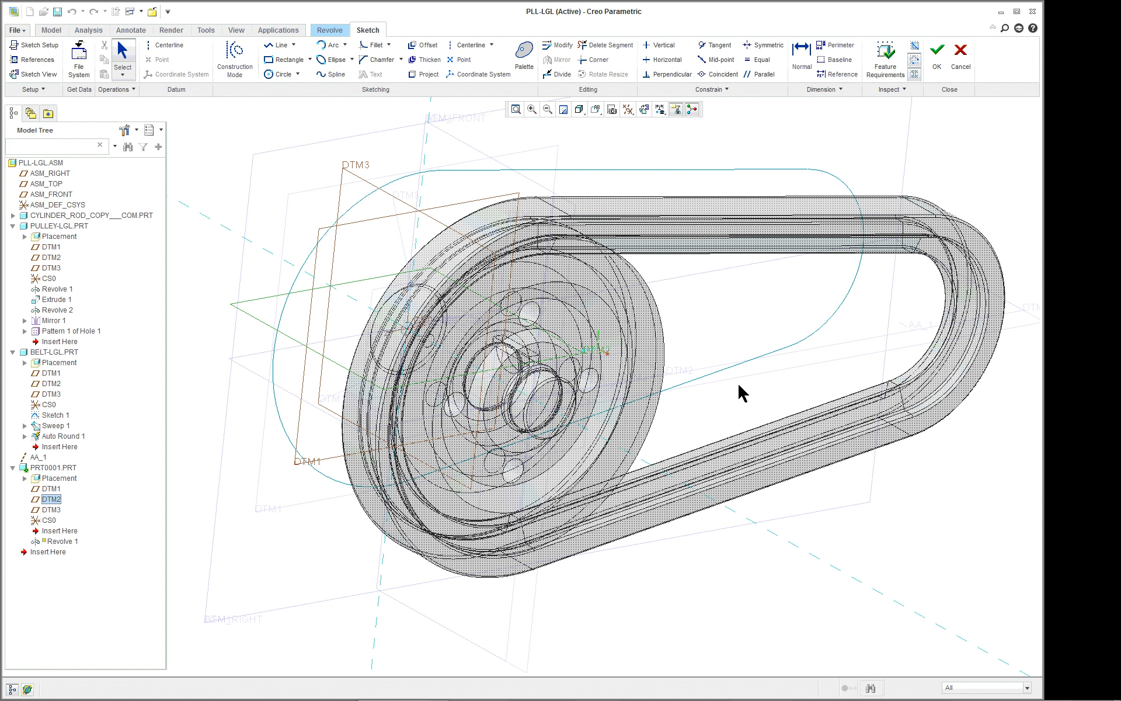
{"action": "mouse_move", "coordinate": [666, 377]}
{"action": "middle_mouse_down"}
{"action": "mouse_move", "coordinate": [596, 362]}
{"action": "mouse_move", "coordinate": [691, 352]}
{"action": "mouse_move", "coordinate": [658, 356]}
{"action": "mouse_move", "coordinate": [663, 365]}
{"action": "middle_mouse_up"}
{"action": "left_click", "coordinate": [33, 74]}
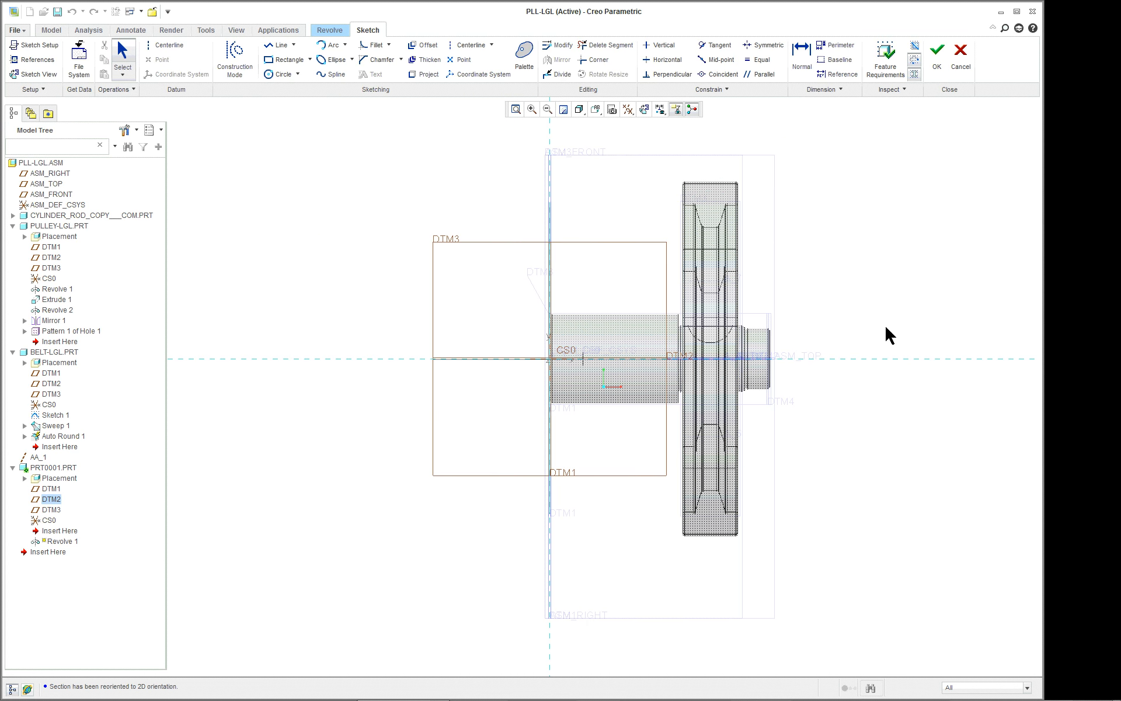
{"action": "scroll", "coordinate": [903, 325], "scroll_direction": "up", "scroll_amount": 2}
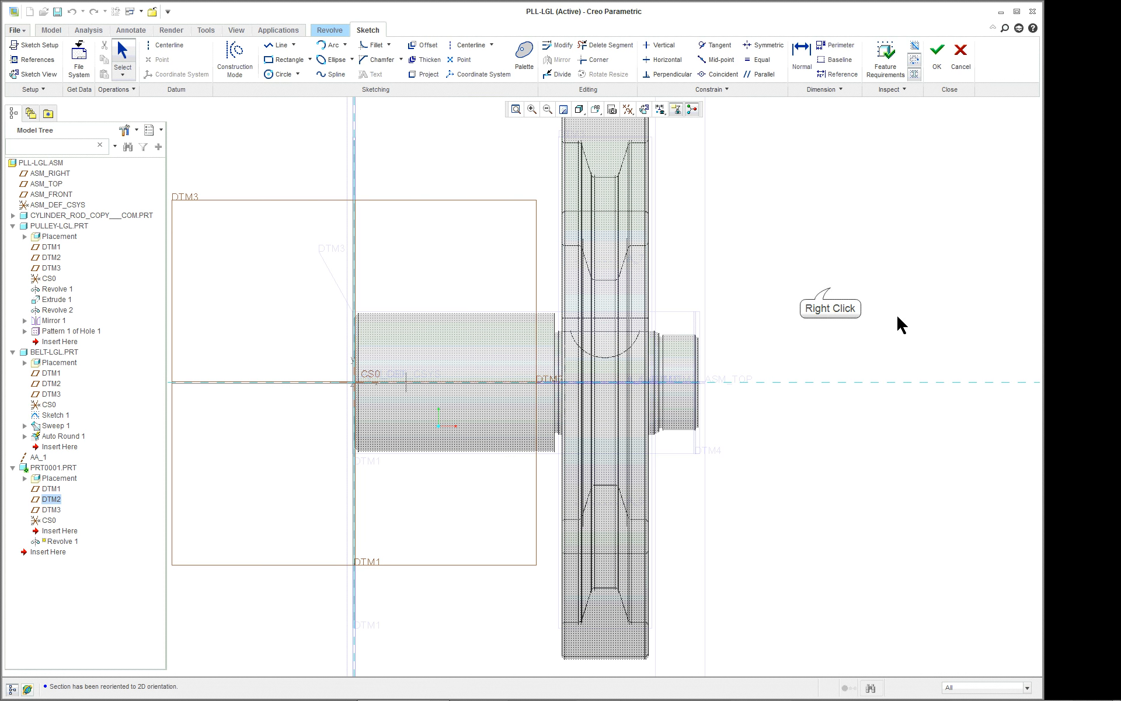
{"action": "right_click", "coordinate": [830, 287]}
{"action": "left_click", "coordinate": [851, 379]}
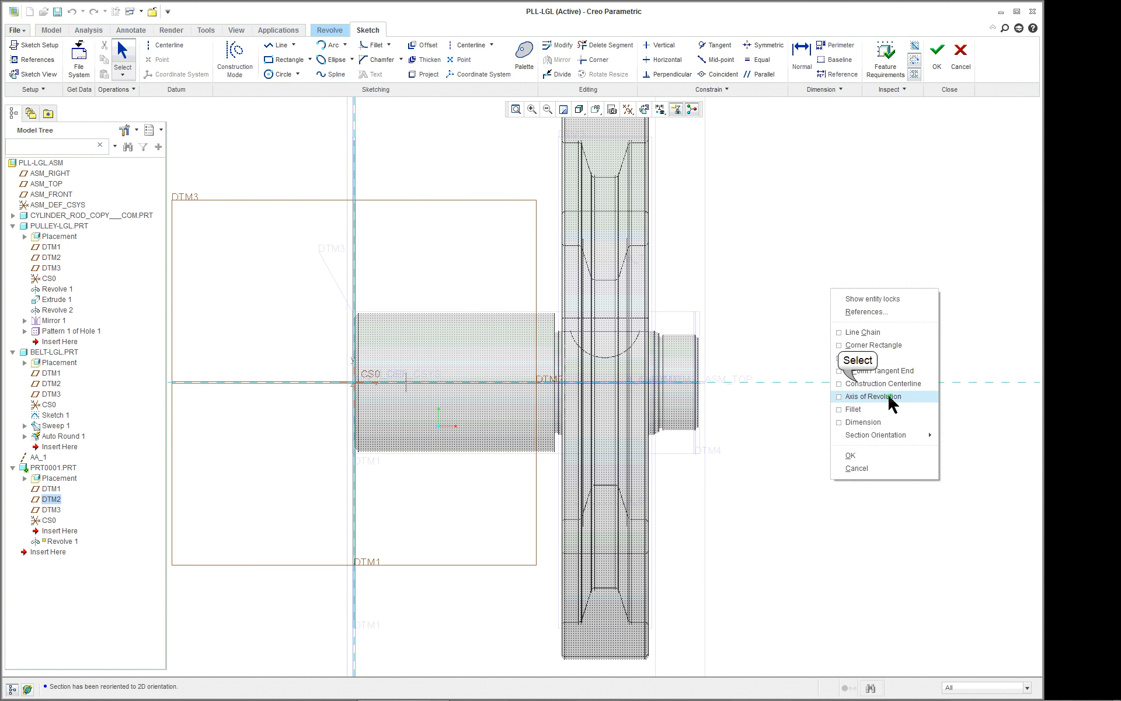
{"action": "left_click", "coordinate": [720, 382]}
{"action": "left_click", "coordinate": [721, 383]}
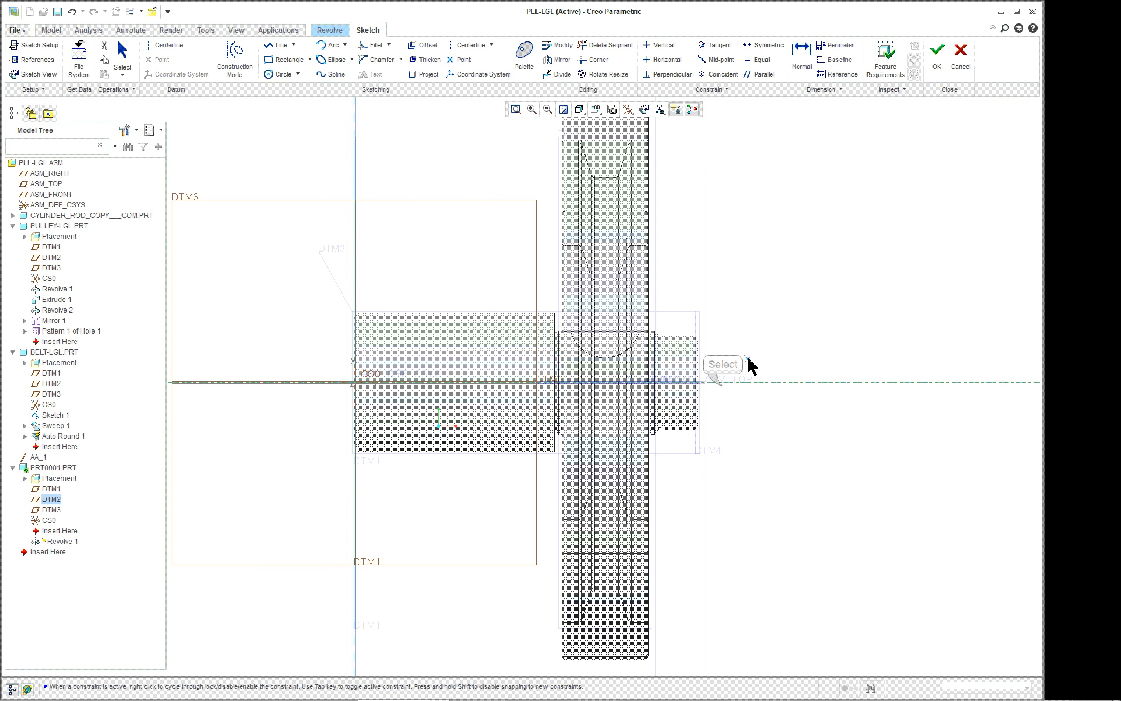
{"action": "middle_click", "coordinate": [772, 337]}
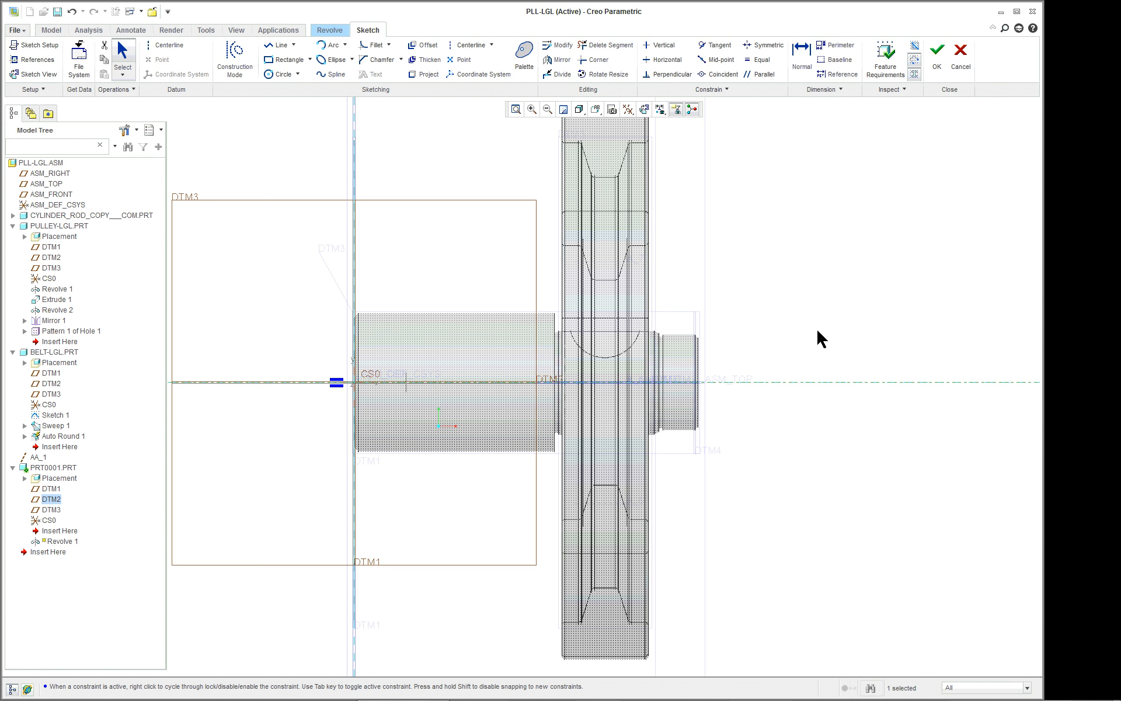
{"action": "key", "text": "ctrl+d"}
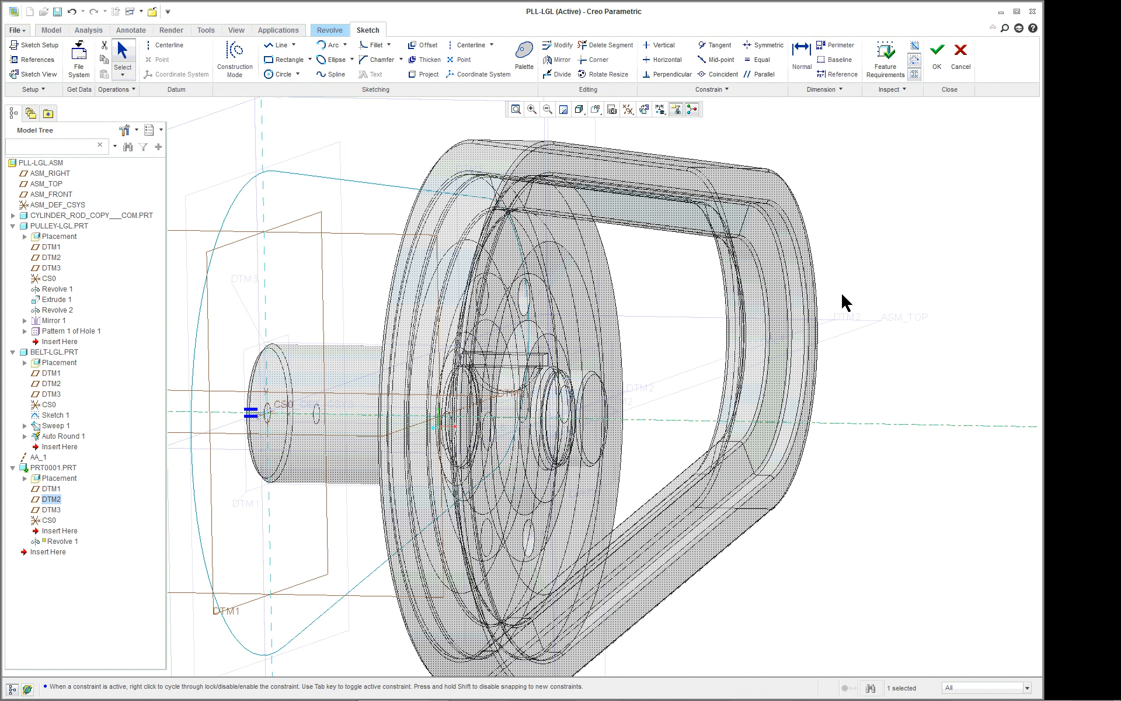
{"action": "scroll", "coordinate": [843, 296], "scroll_direction": "up", "scroll_amount": 2}
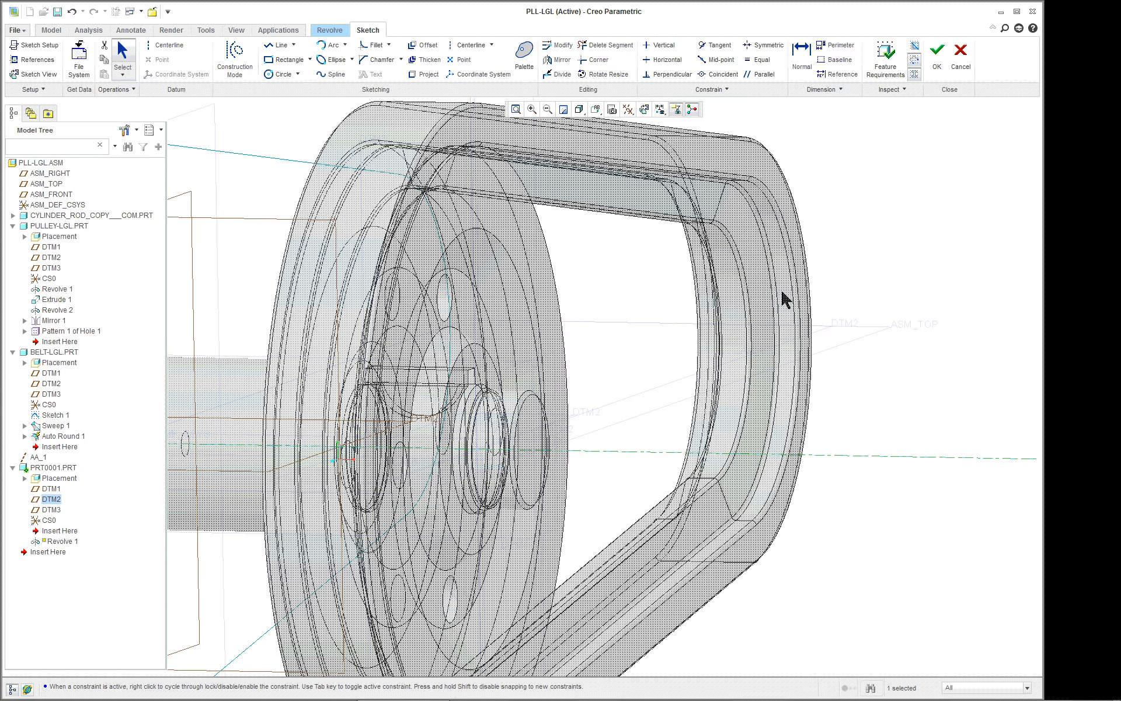
{"action": "scroll", "coordinate": [856, 271], "scroll_direction": "up", "scroll_amount": 2}
{"action": "middle_click_drag", "start_coordinate": [890, 272], "coordinate": [851, 282]}
{"action": "scroll", "coordinate": [996, 260], "scroll_direction": "down", "scroll_amount": 2}
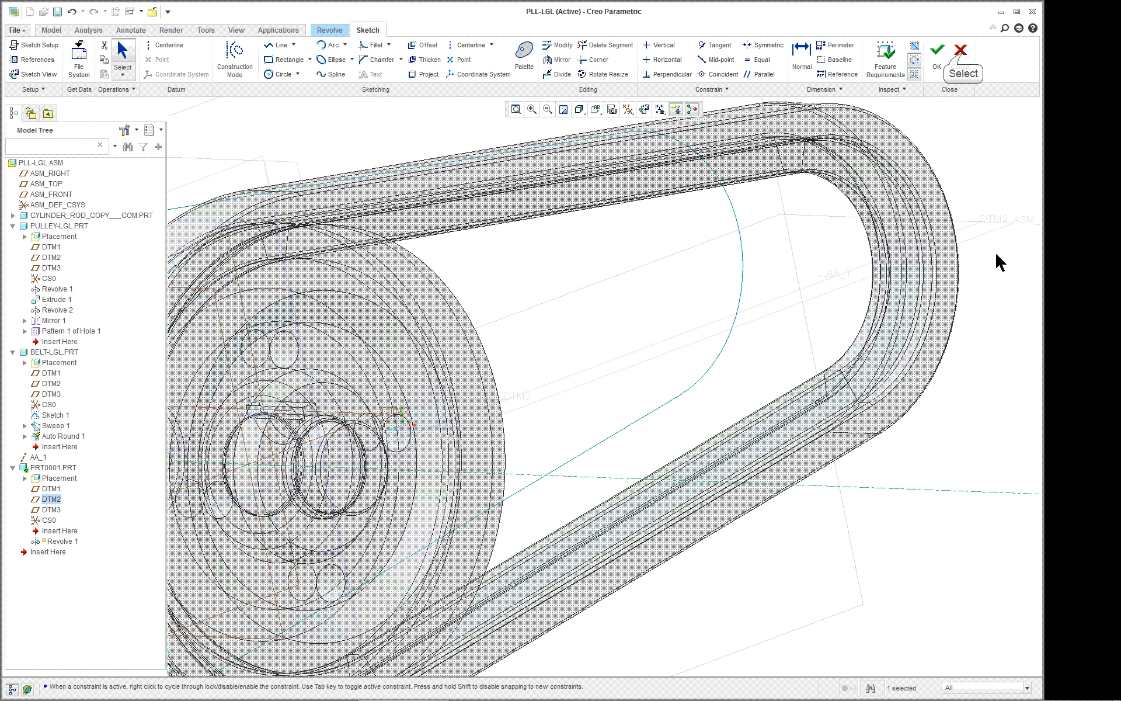
{"action": "left_click", "coordinate": [961, 55]}
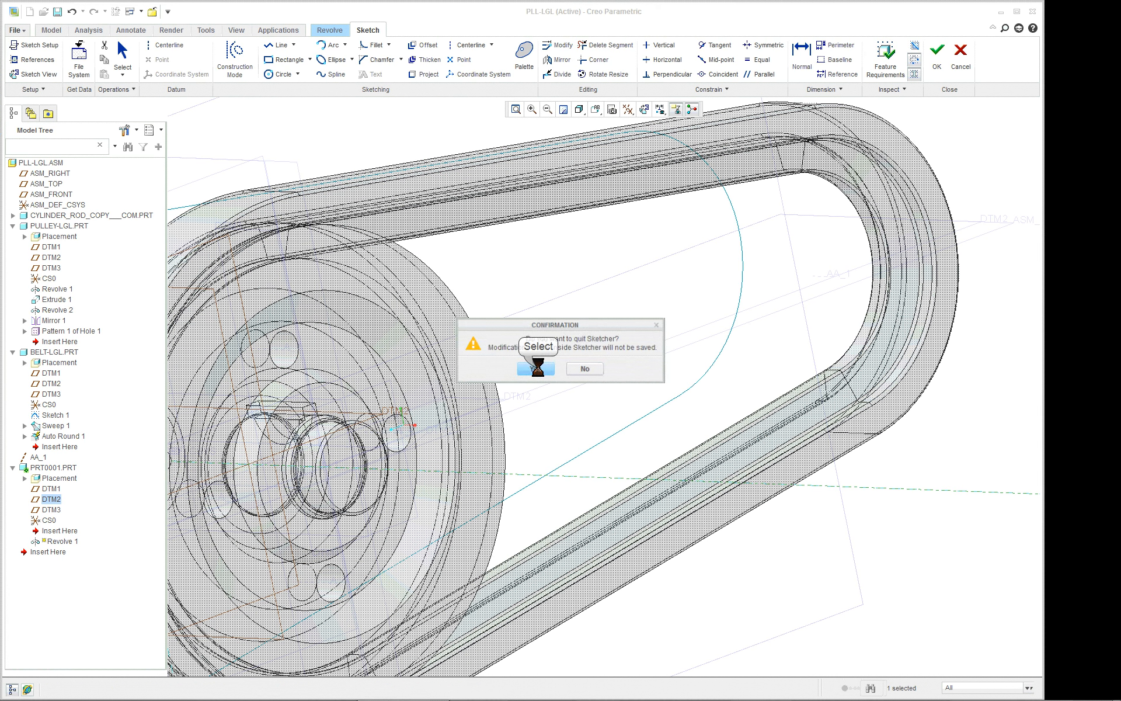
{"action": "left_click", "coordinate": [535, 368]}
{"action": "scroll", "coordinate": [663, 375], "scroll_direction": "up", "scroll_amount": 5}
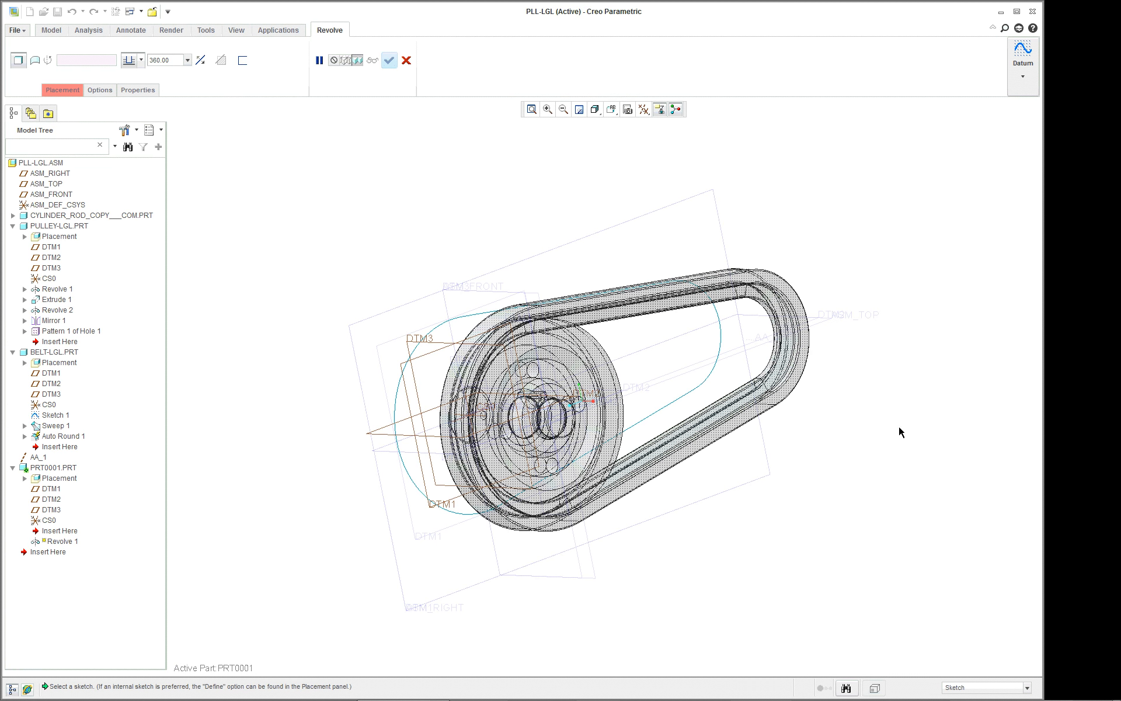
{"action": "left_click", "coordinate": [407, 60]}
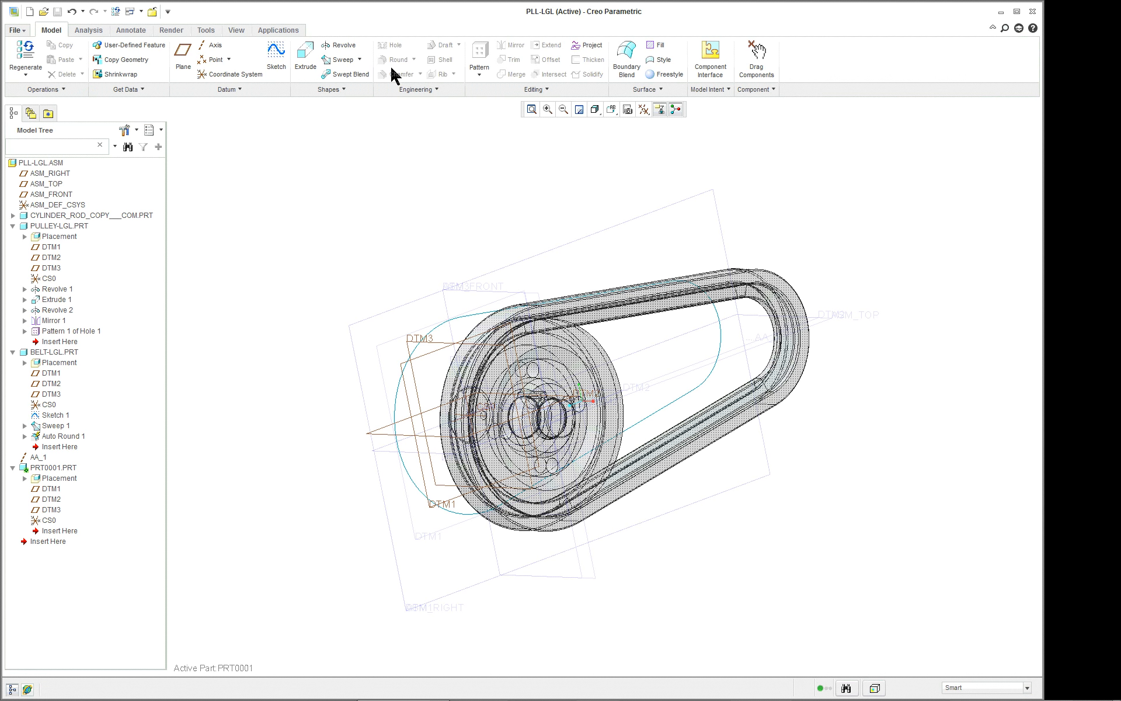
{"action": "middle_click_drag", "start_coordinate": [896, 300], "coordinate": [911, 315]}
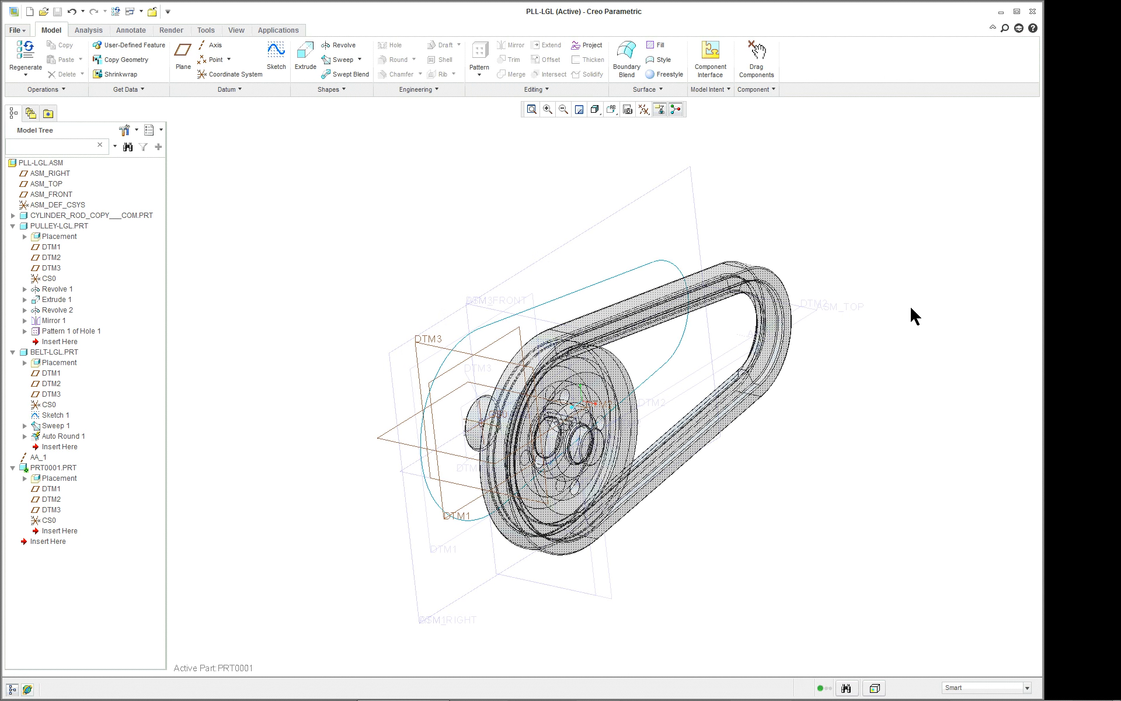
{"action": "scroll", "coordinate": [912, 320], "scroll_direction": "down", "scroll_amount": 2}
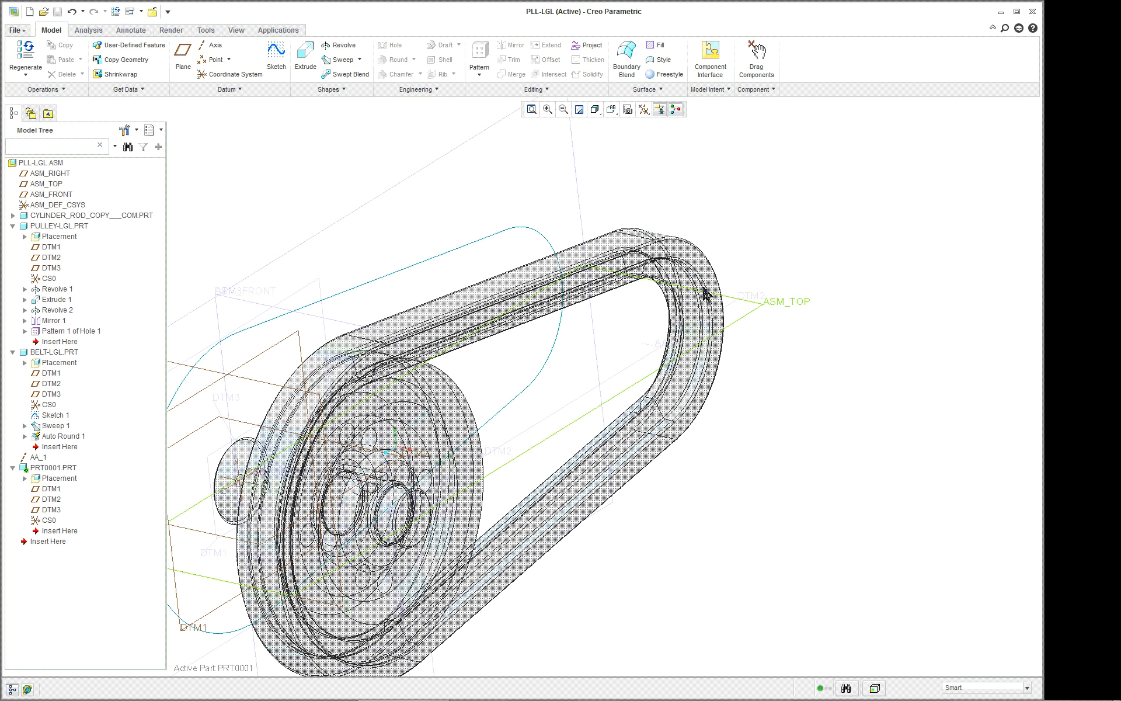
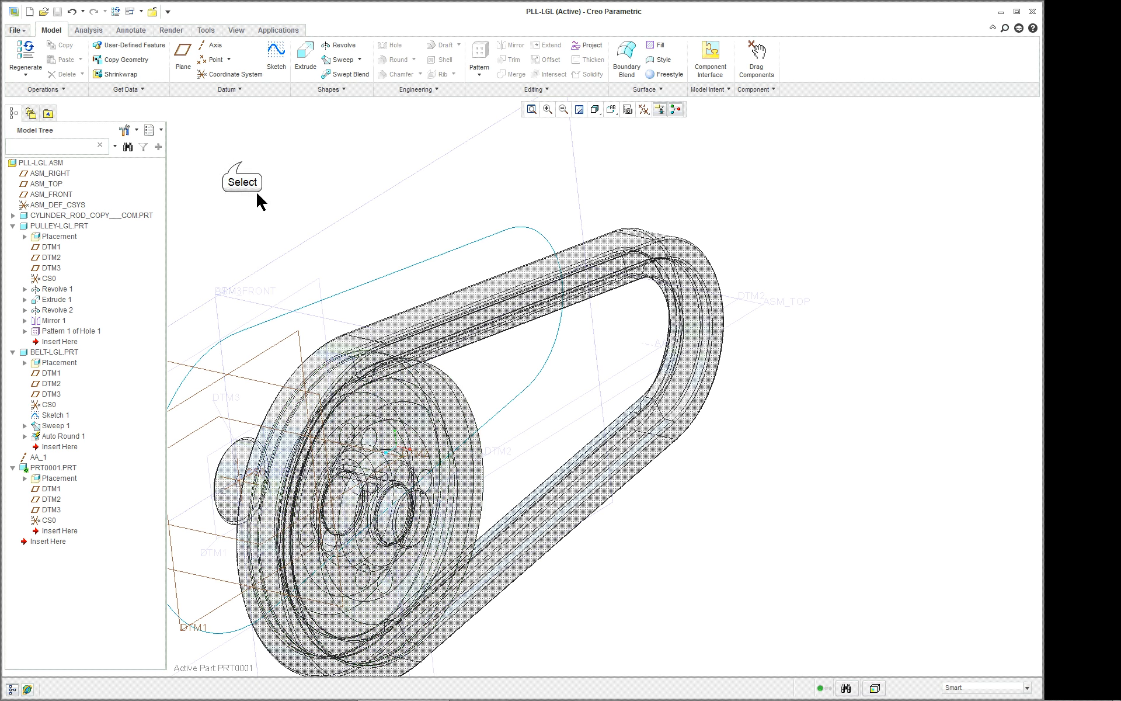
Start a Revolve in PRT0001 with an internal sketch on ASM_TOP, ASM_RIGHT oriented Right, and view the sketch plane head-on.
{"action": "left_click", "coordinate": [343, 47]}
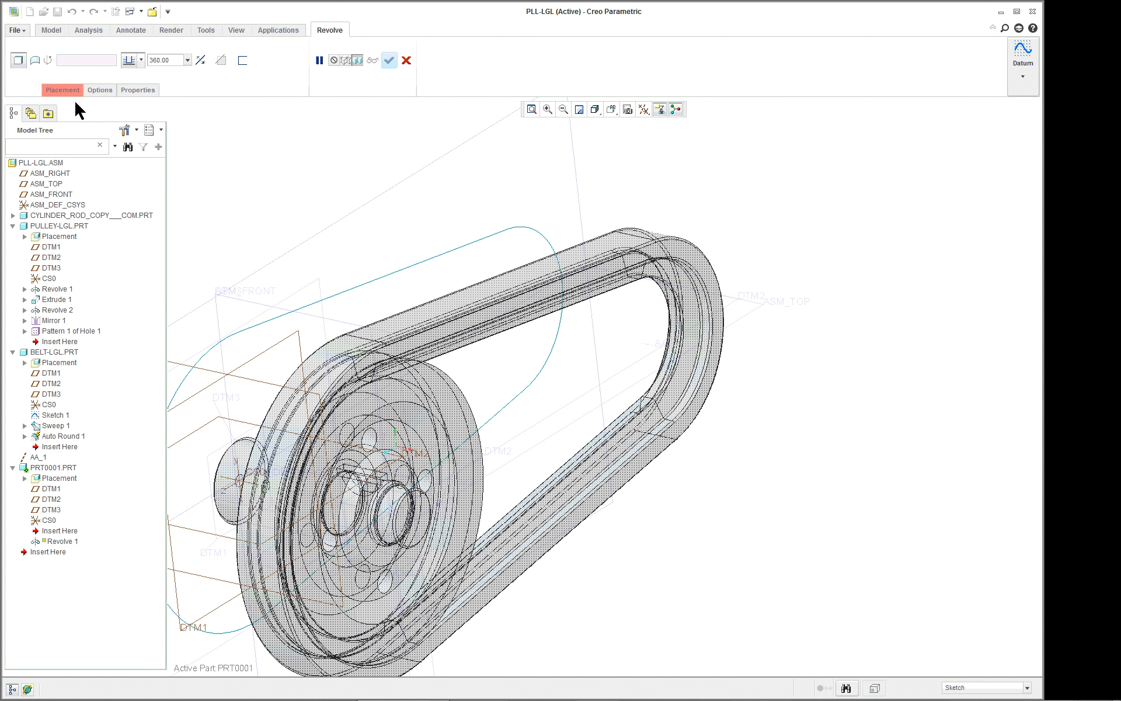
{"action": "right_click", "coordinate": [245, 134]}
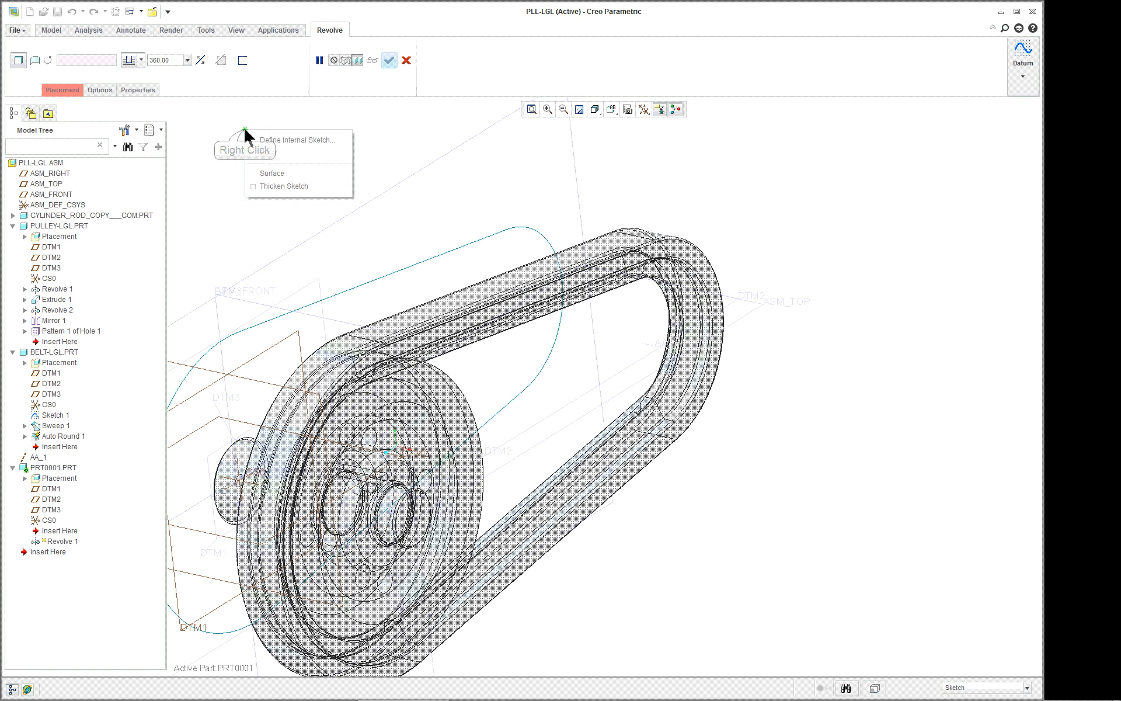
{"action": "left_click", "coordinate": [267, 141]}
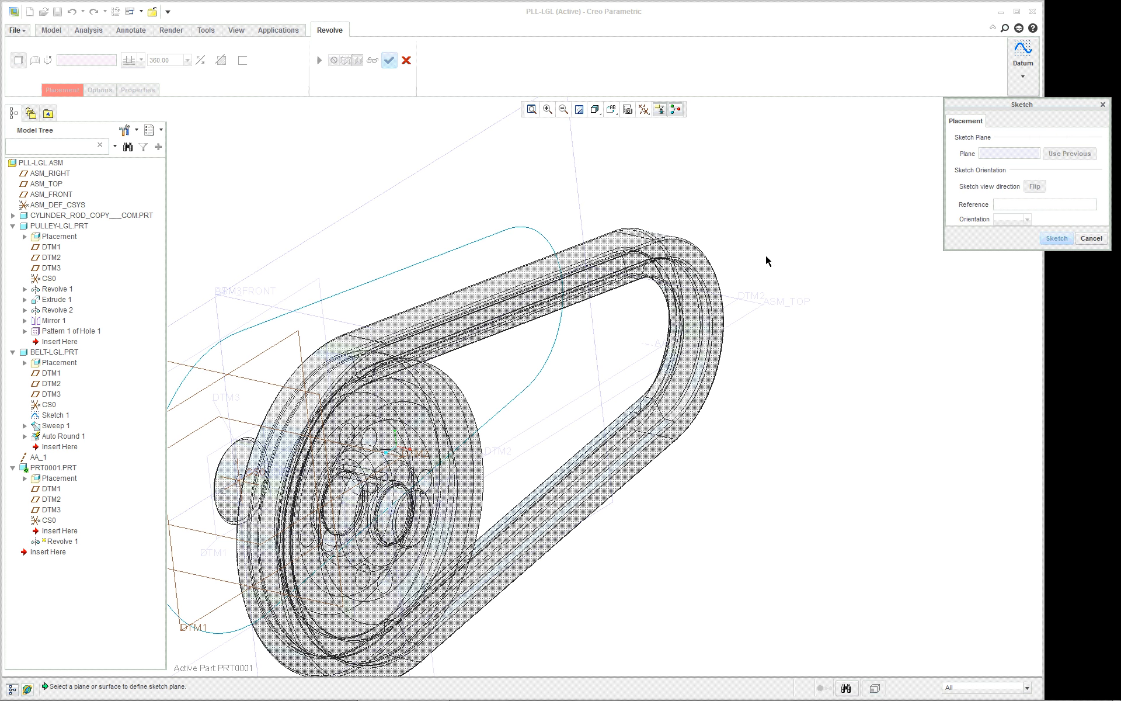
{"action": "left_click", "coordinate": [747, 315]}
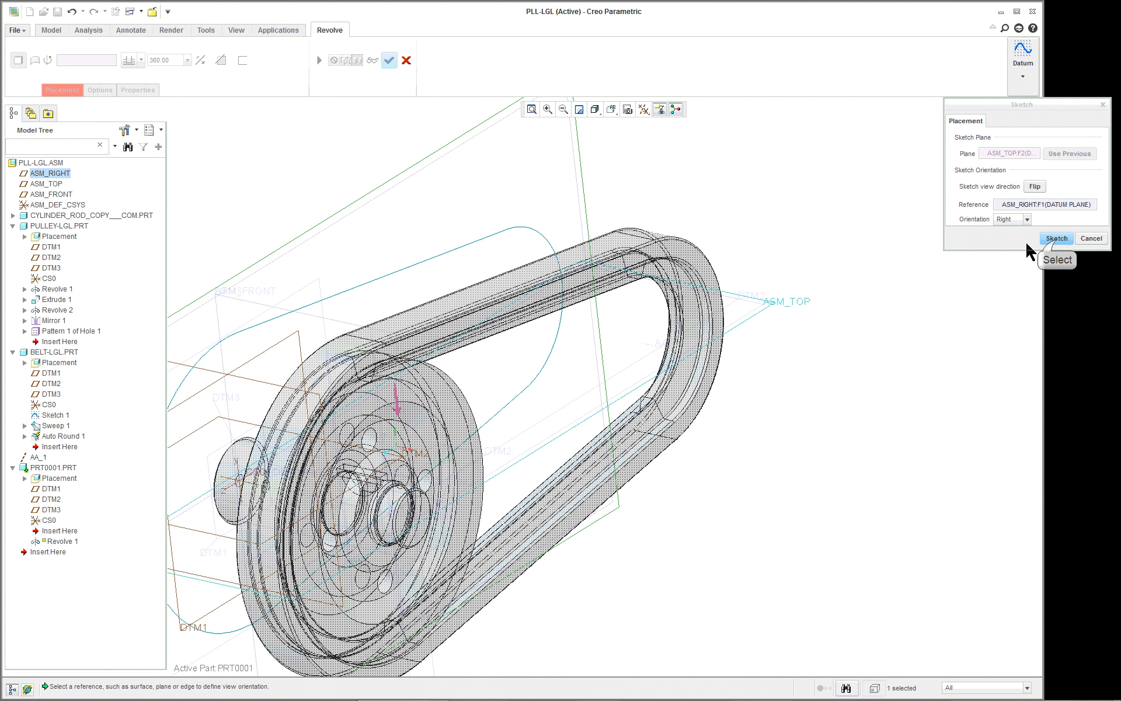
{"action": "left_click", "coordinate": [1055, 240]}
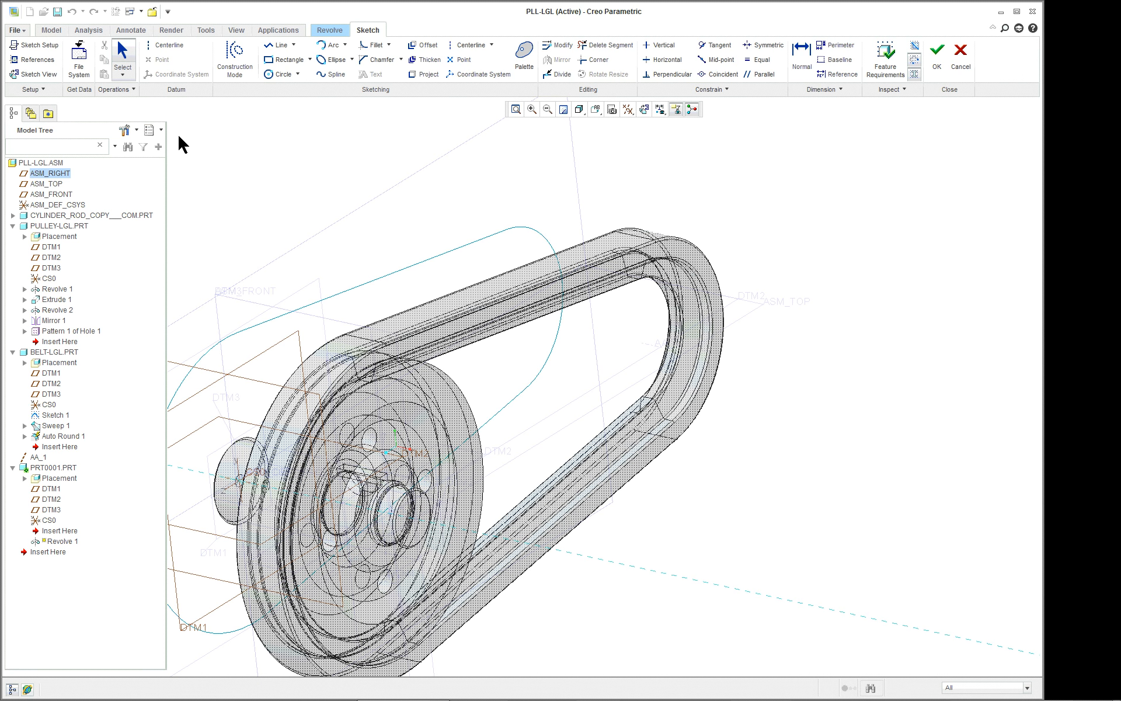
{"action": "left_click", "coordinate": [44, 76]}
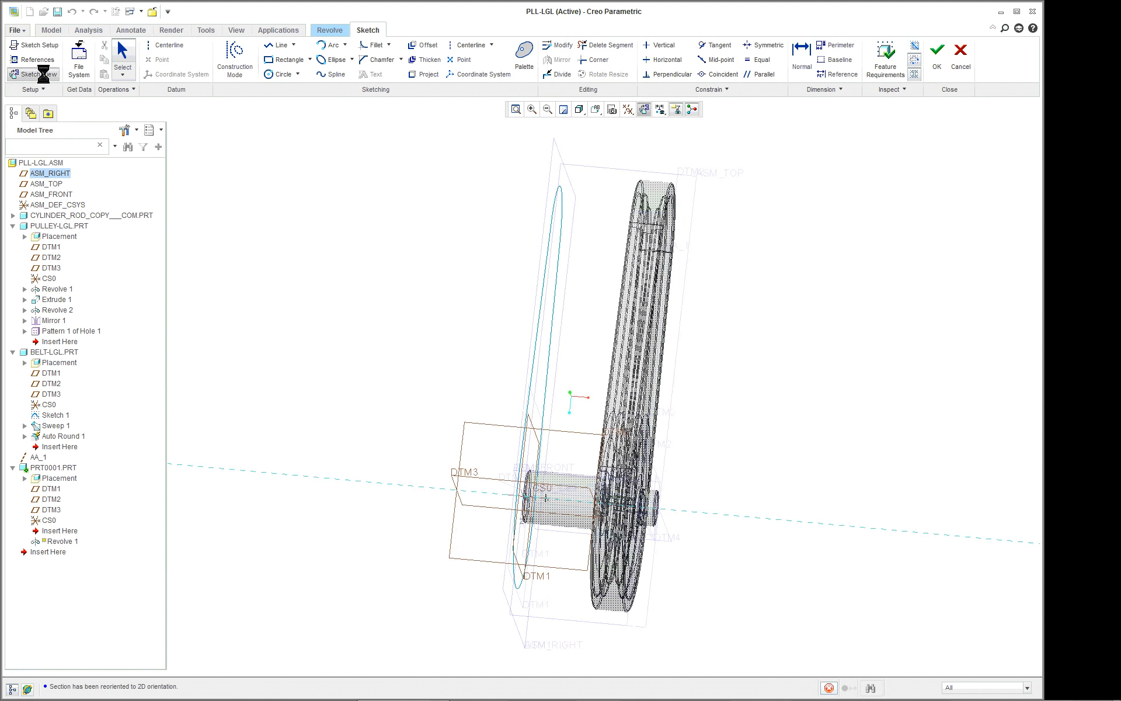
Set the model display to Hidden Line for sketching at the belt's small end.
{"action": "scroll", "coordinate": [757, 133], "scroll_direction": "down", "scroll_amount": 6}
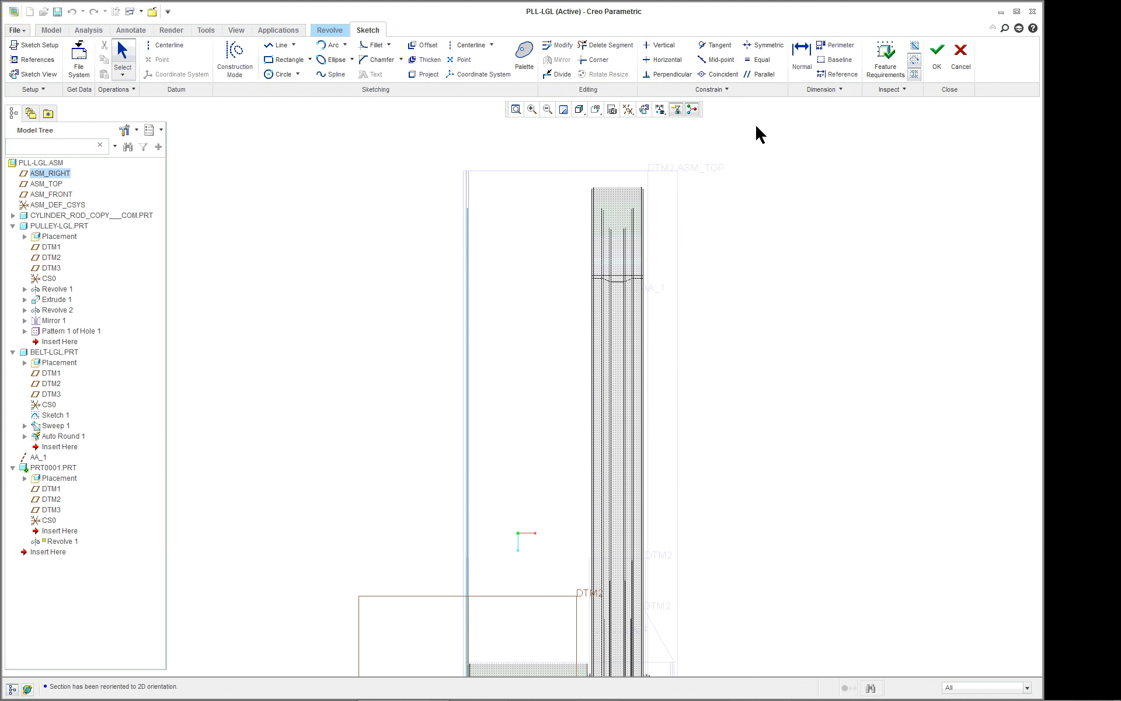
{"action": "scroll", "coordinate": [706, 324], "scroll_direction": "down", "scroll_amount": 2}
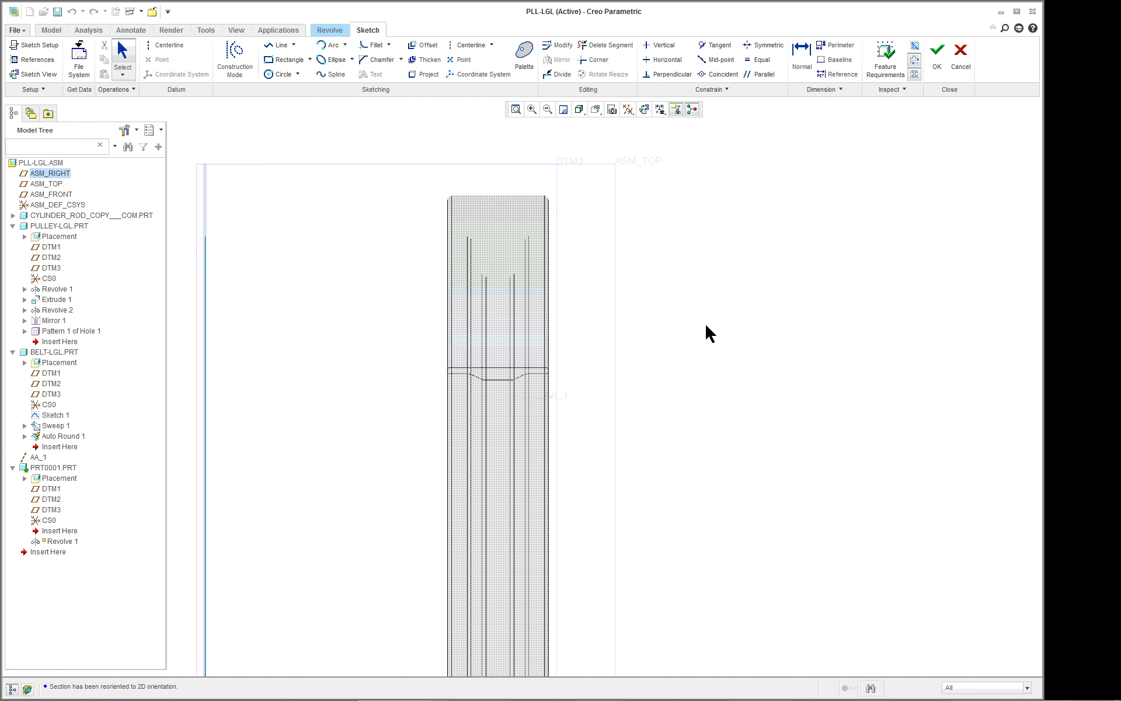
{"action": "left_click", "coordinate": [579, 109]}
{"action": "left_click", "coordinate": [601, 178]}
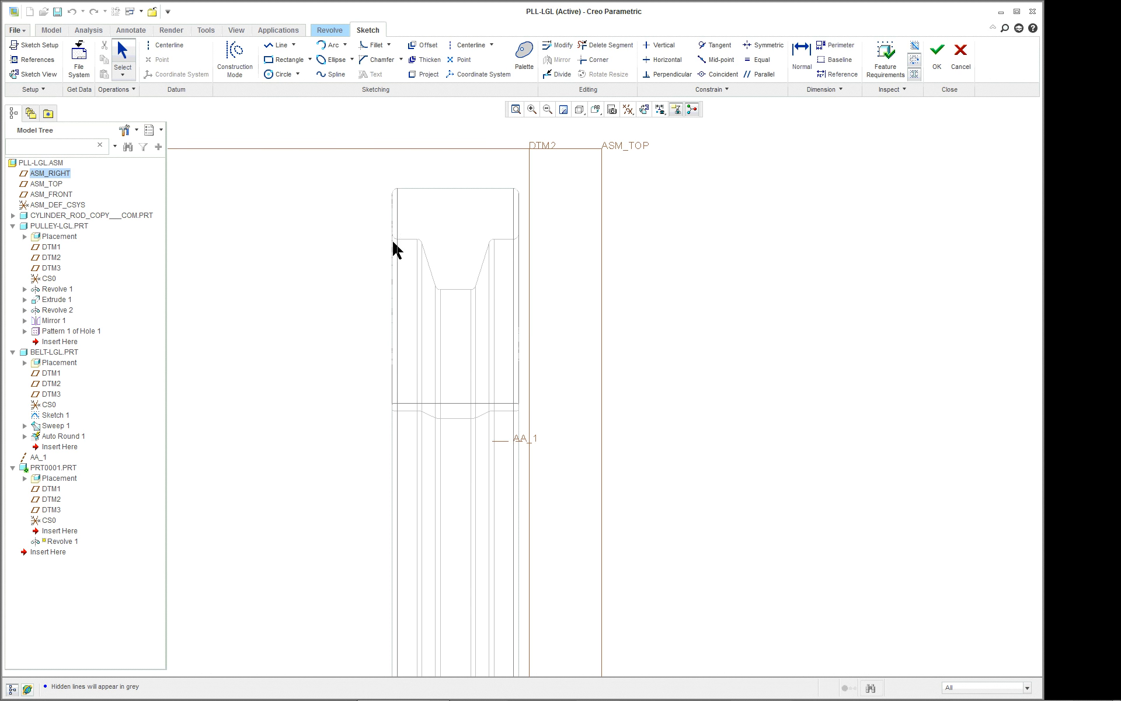
Add the datum axis AA_1 as a sketch reference.
{"action": "right_click", "coordinate": [650, 252]}
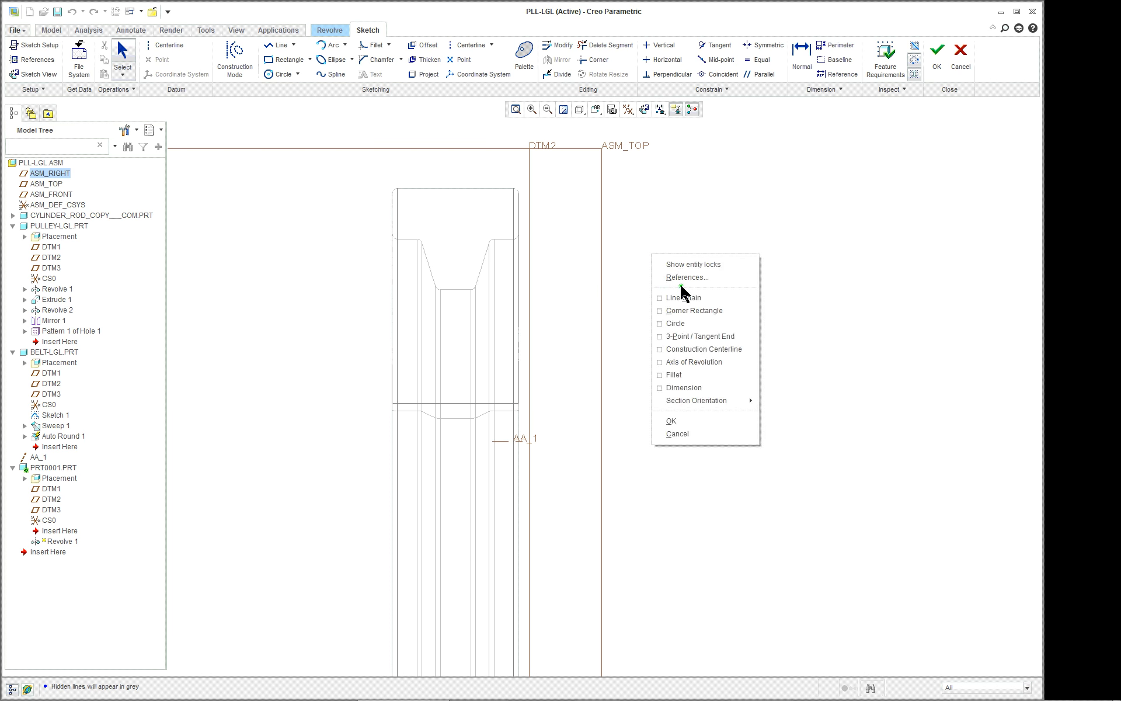
{"action": "left_click", "coordinate": [677, 278]}
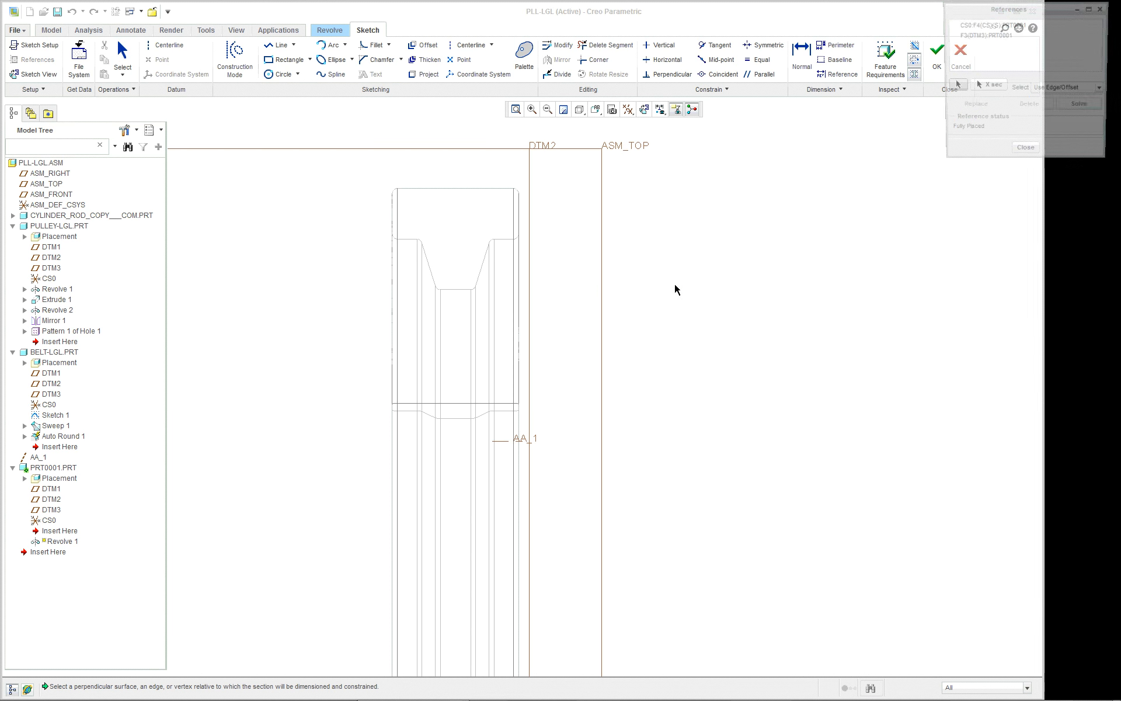
{"action": "left_click", "coordinate": [511, 439]}
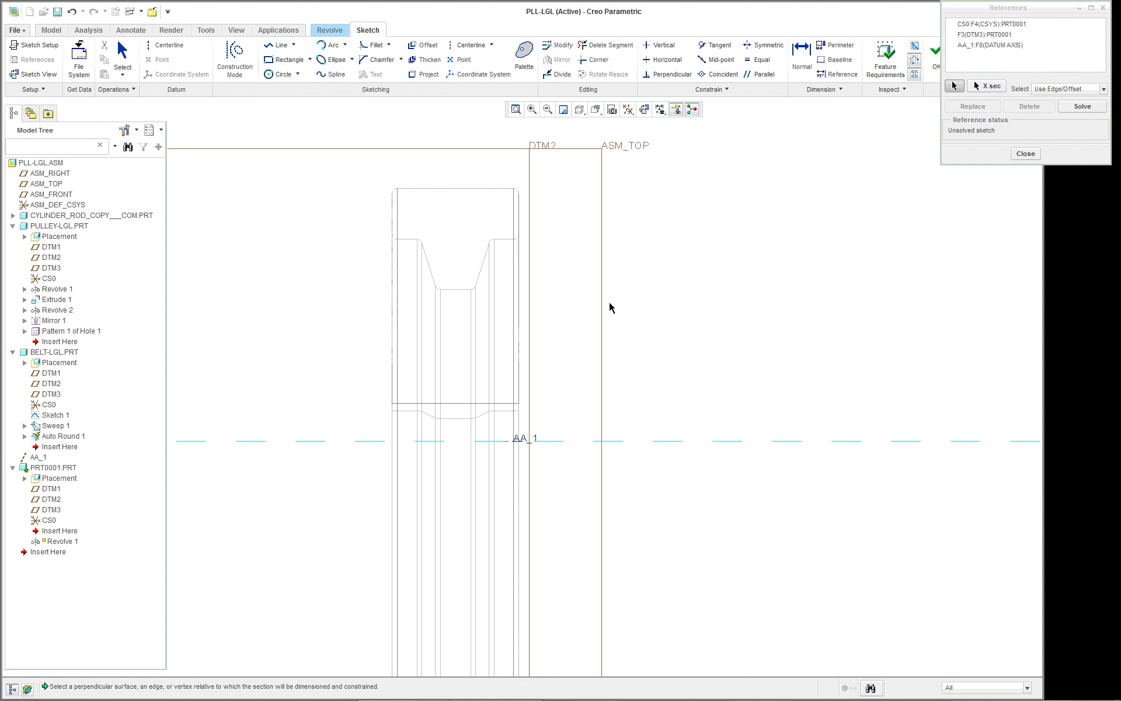
Add the belt's inner faces, both sloped rib faces, the rib's flat face and both outer sides as sketch references.
{"action": "scroll", "coordinate": [668, 394], "scroll_direction": "up", "scroll_amount": 1}
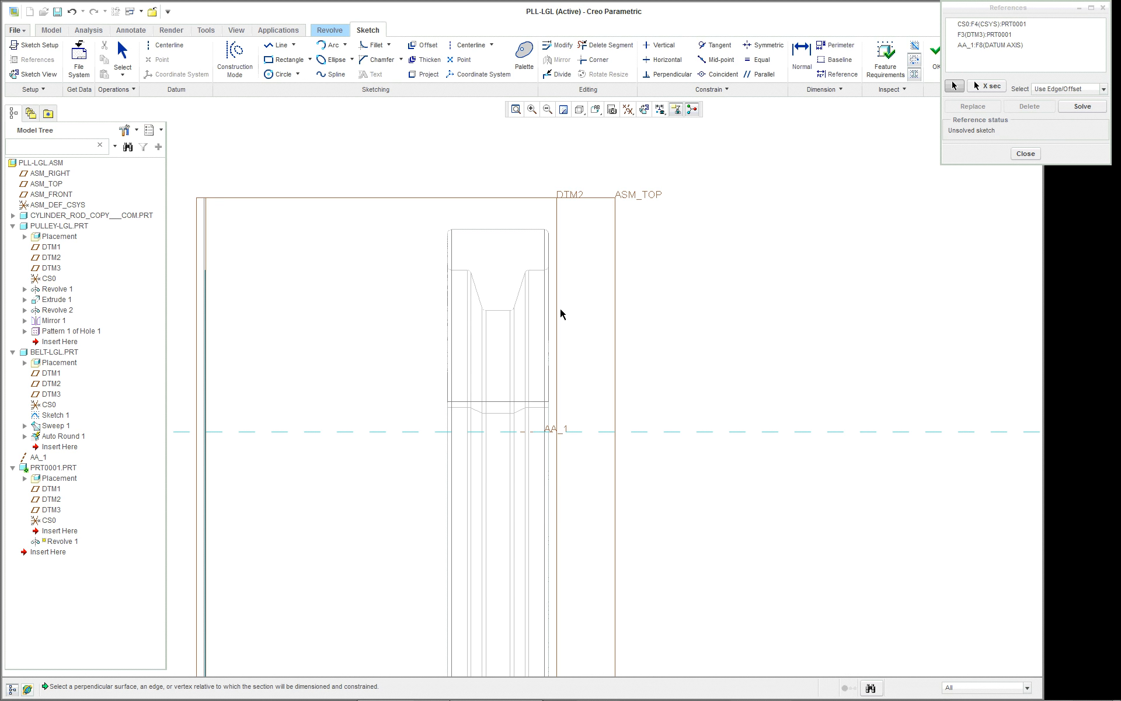
{"action": "scroll", "coordinate": [561, 314], "scroll_direction": "down", "scroll_amount": 1}
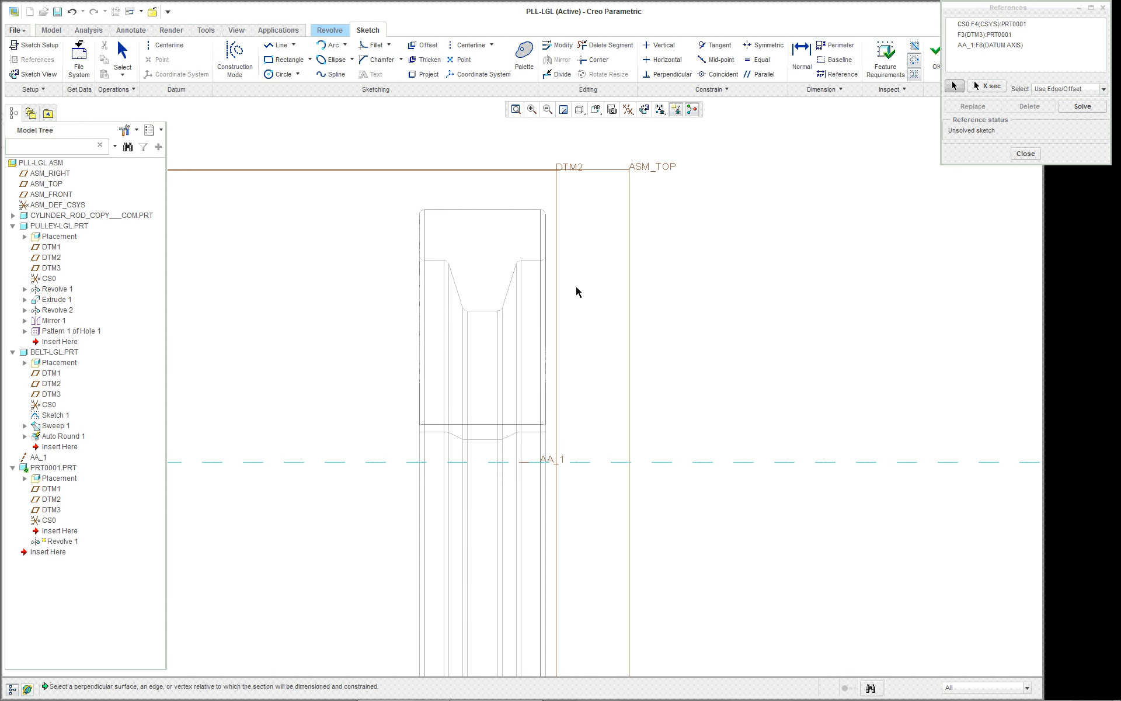
{"action": "middle_click_drag", "start_coordinate": [577, 288], "coordinate": [563, 292]}
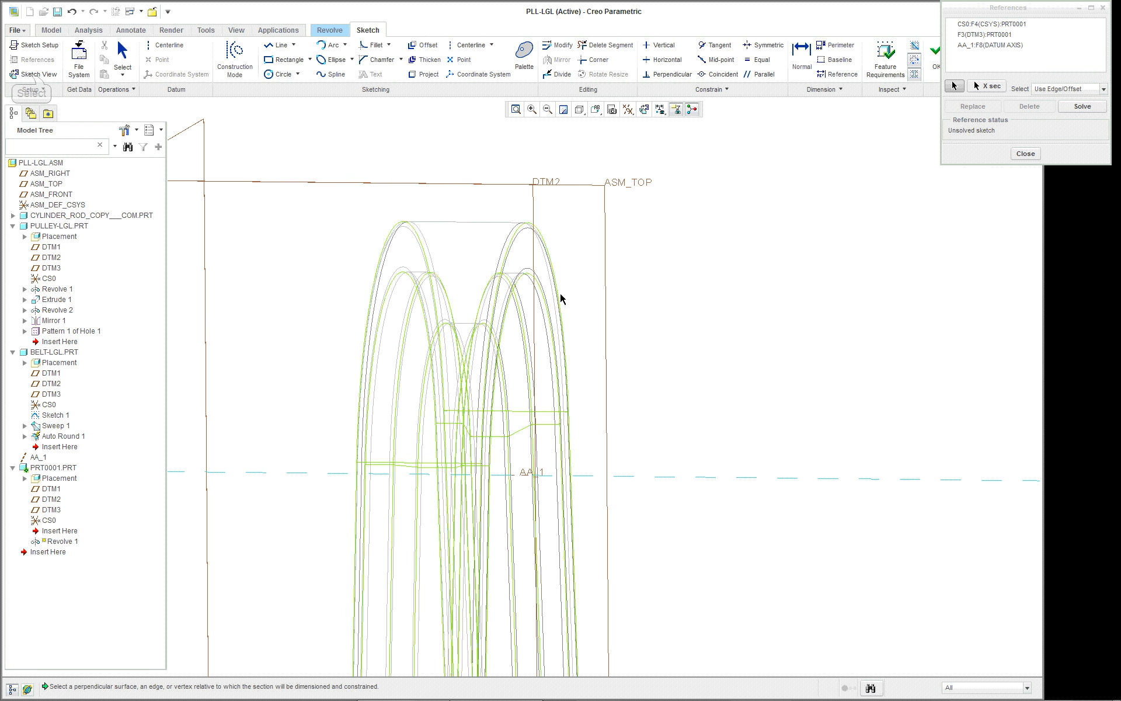
{"action": "left_click", "coordinate": [33, 74]}
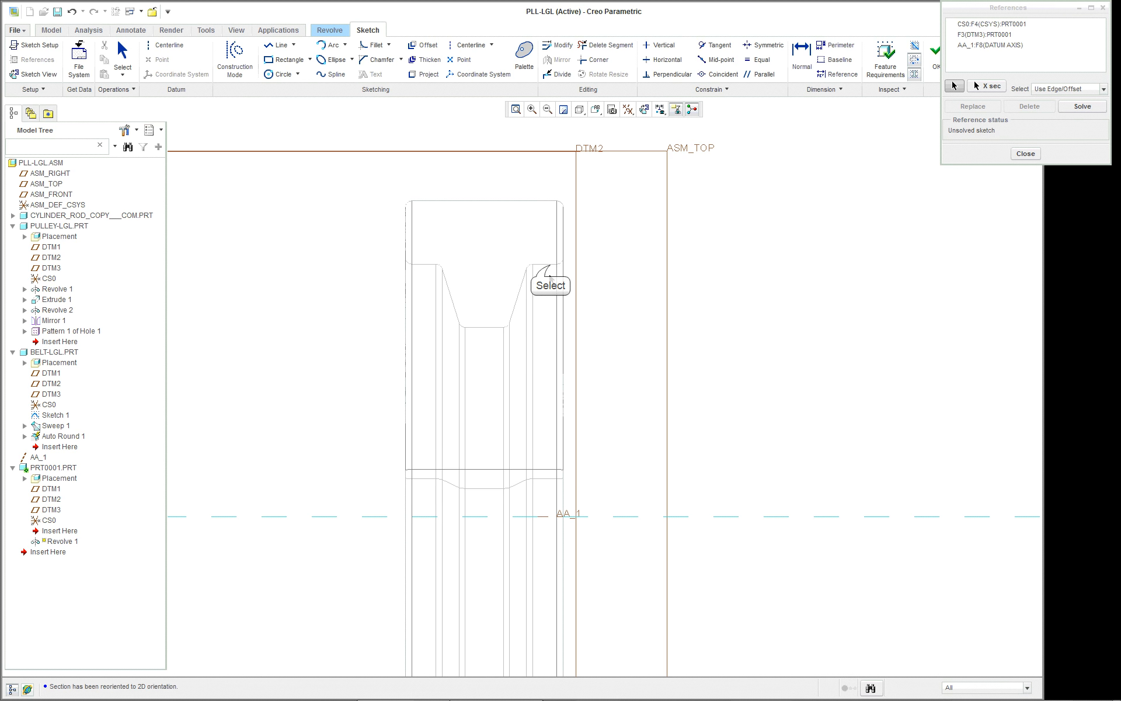
{"action": "left_click", "coordinate": [548, 269]}
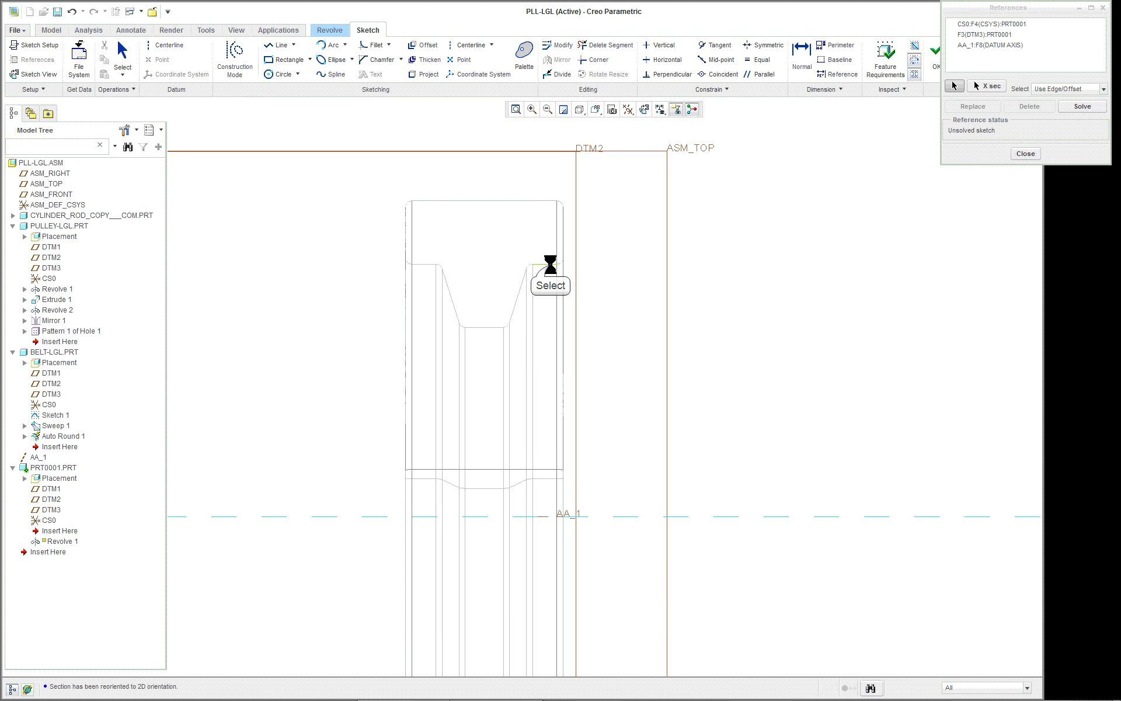
{"action": "left_click", "coordinate": [519, 295]}
{"action": "left_click", "coordinate": [457, 310]}
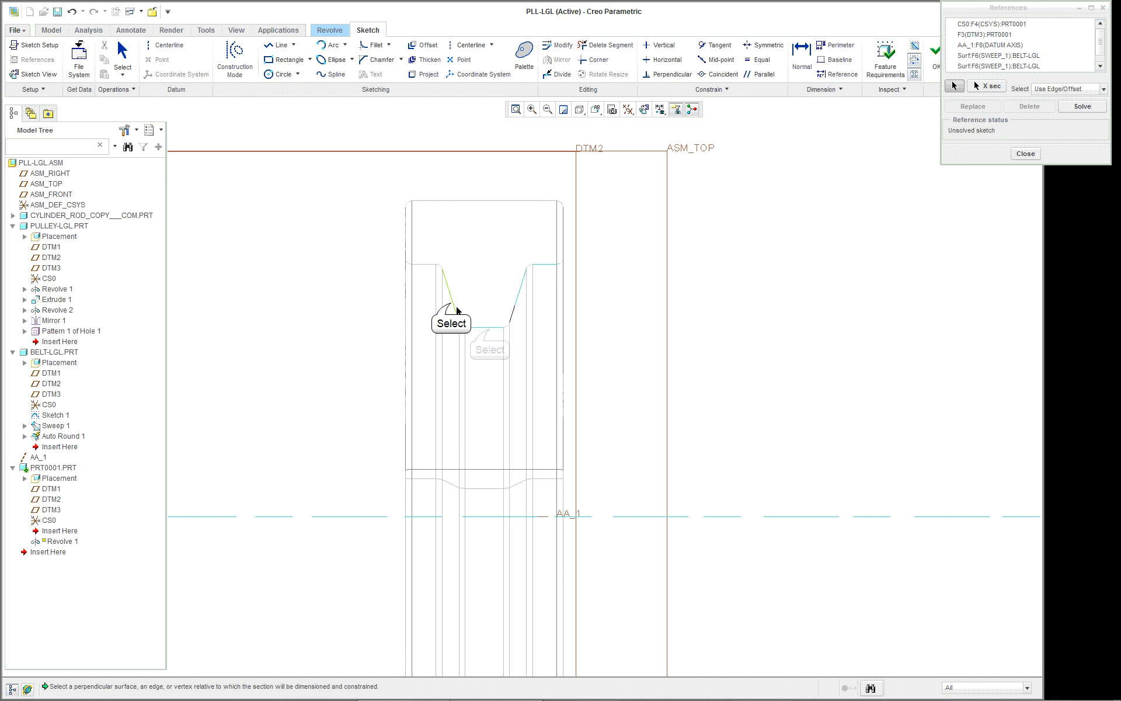
{"action": "left_click", "coordinate": [418, 268]}
{"action": "left_click", "coordinate": [404, 275]}
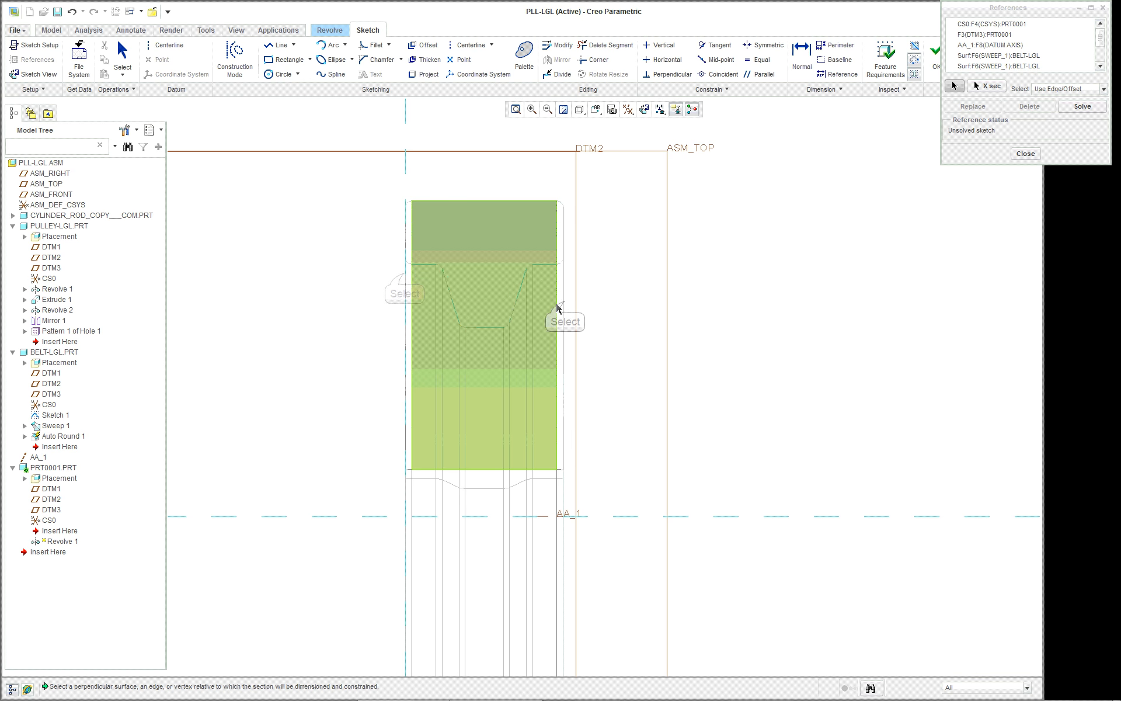
{"action": "left_click", "coordinate": [563, 302]}
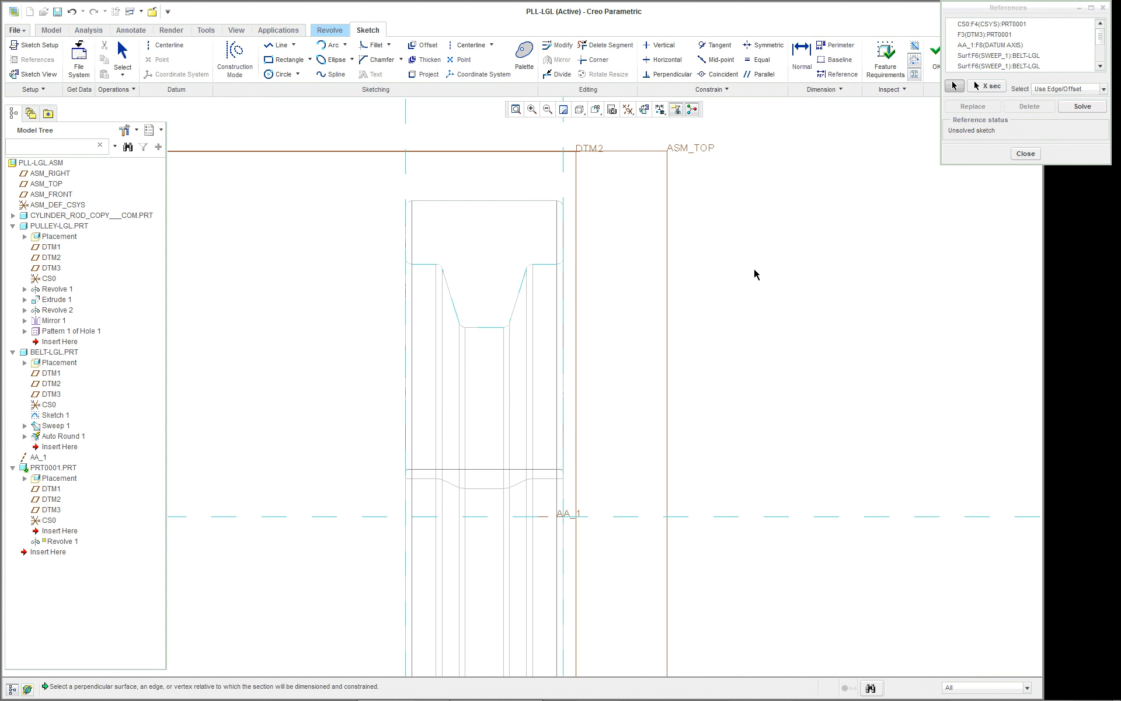
{"action": "left_click", "coordinate": [1026, 154]}
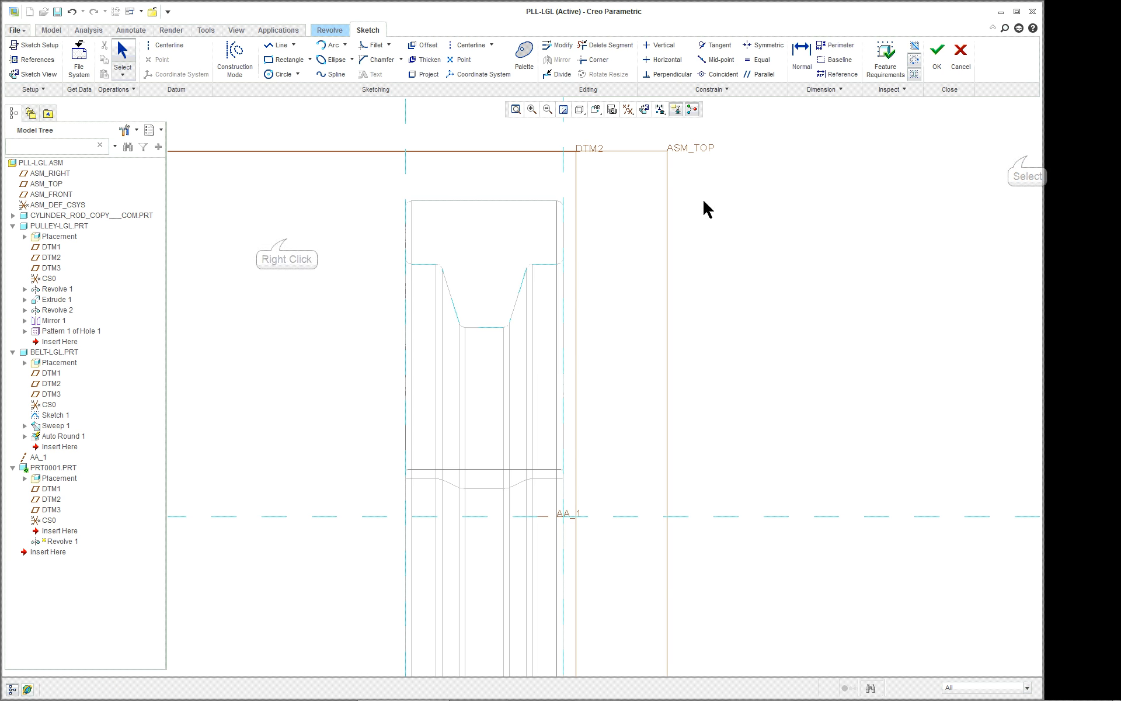
Place an axis of revolution along the AA_1 reference.
{"action": "right_click", "coordinate": [287, 239]}
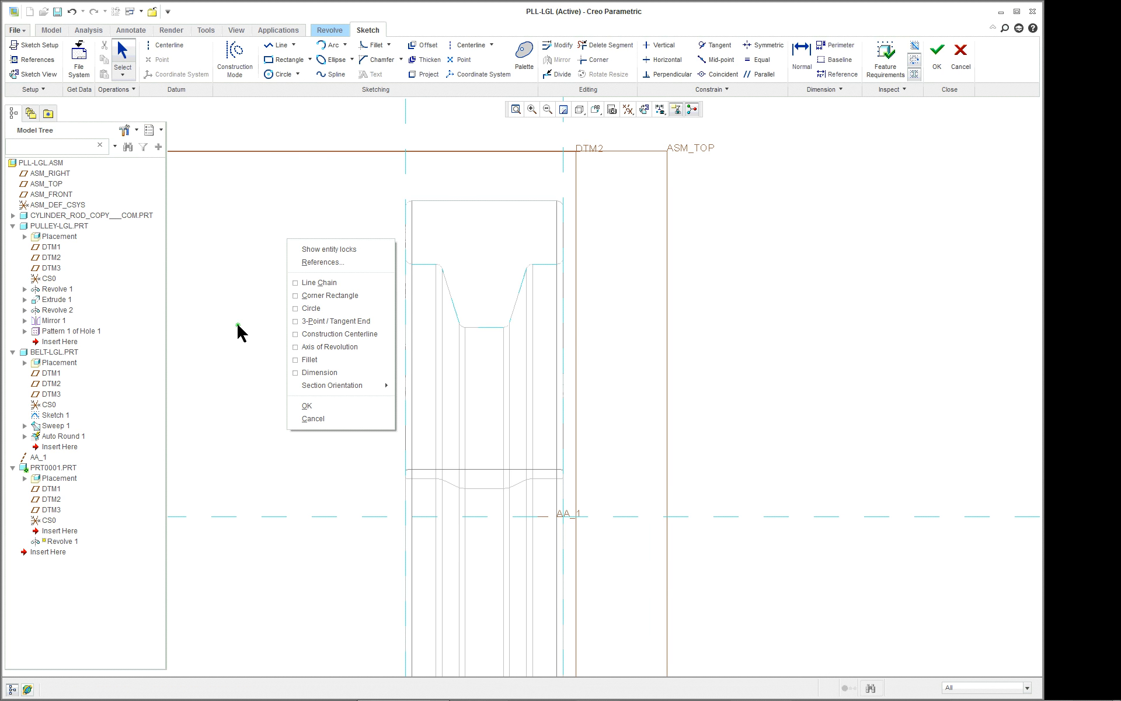
{"action": "left_click", "coordinate": [310, 349]}
{"action": "left_click", "coordinate": [751, 516]}
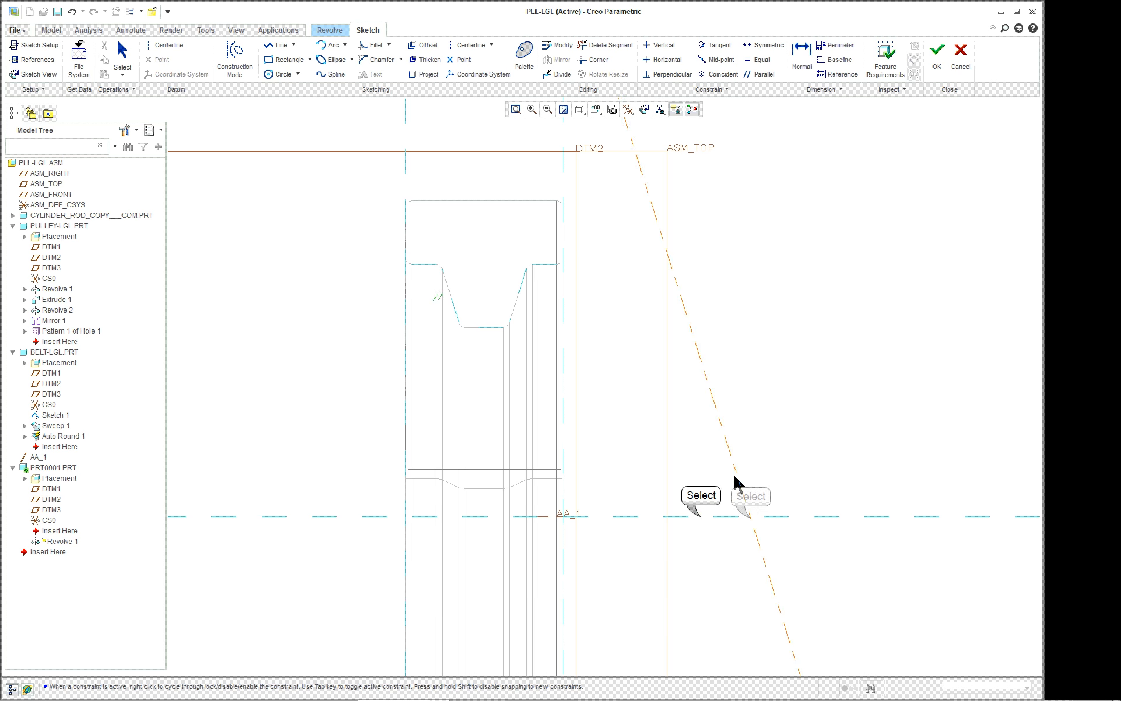
{"action": "left_click", "coordinate": [768, 517]}
{"action": "middle_click", "coordinate": [727, 326]}
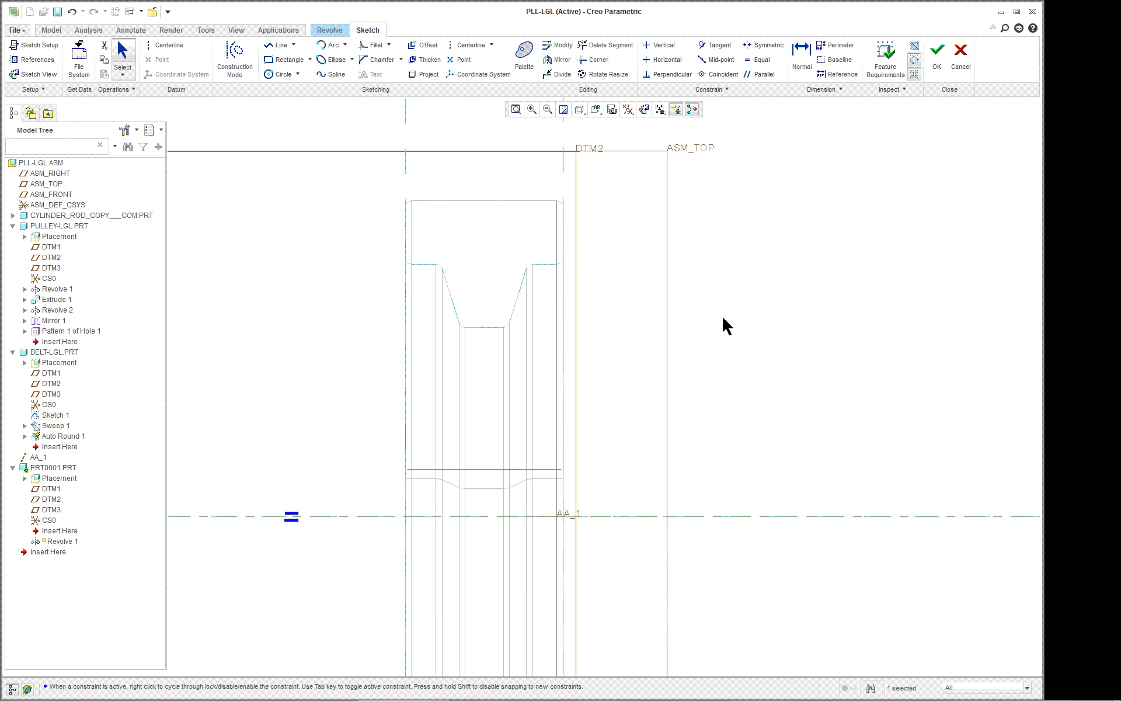
{"action": "right_click", "coordinate": [716, 283]}
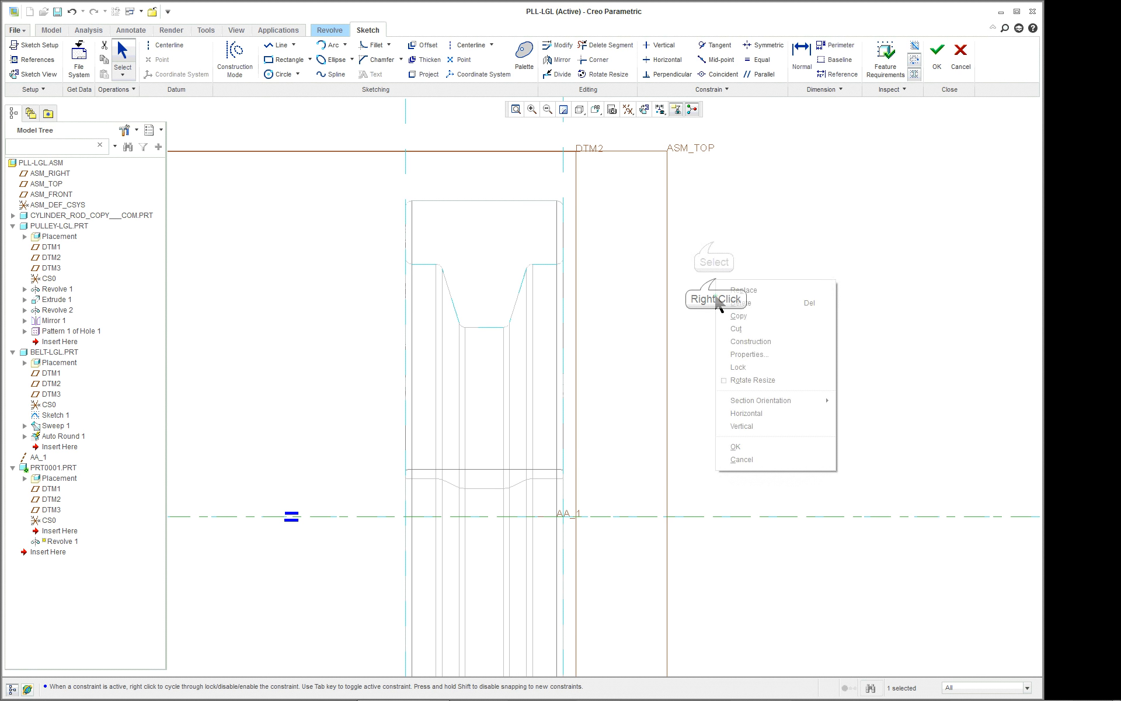
{"action": "left_click", "coordinate": [714, 248]}
{"action": "left_click", "coordinate": [714, 242]}
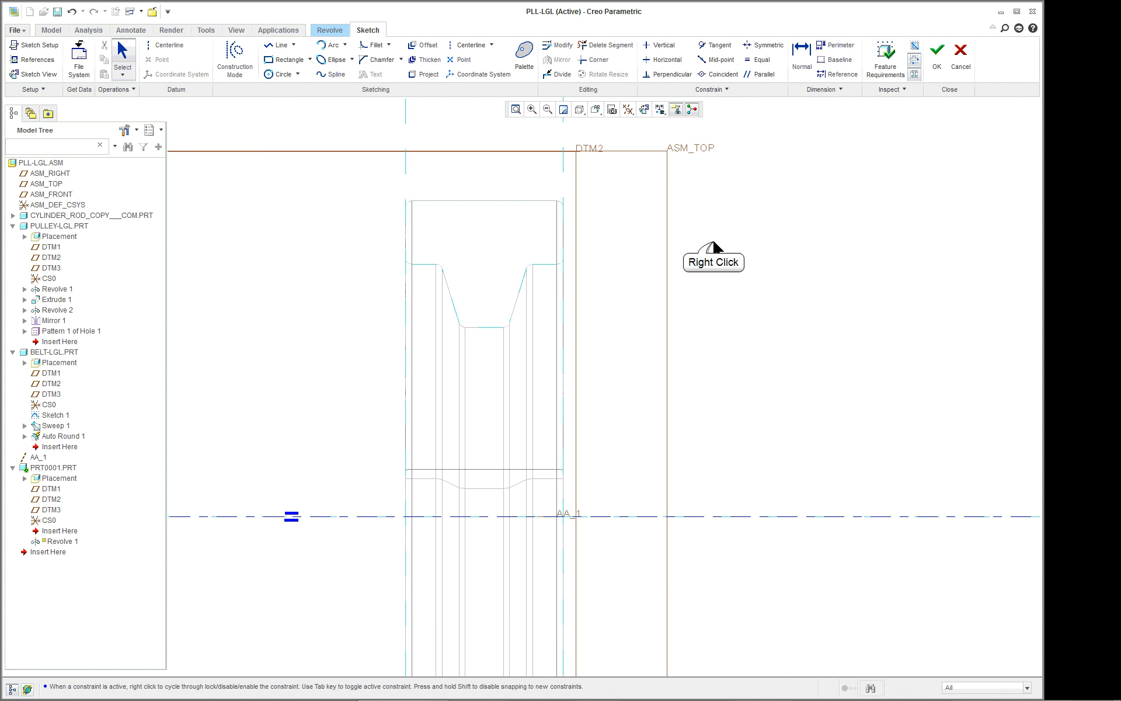
Begin a line chain with a horizontal line across the belt's width above the axis and a vertical line up to the belt's inner face.
{"action": "right_click", "coordinate": [714, 242]}
{"action": "left_click", "coordinate": [744, 291]}
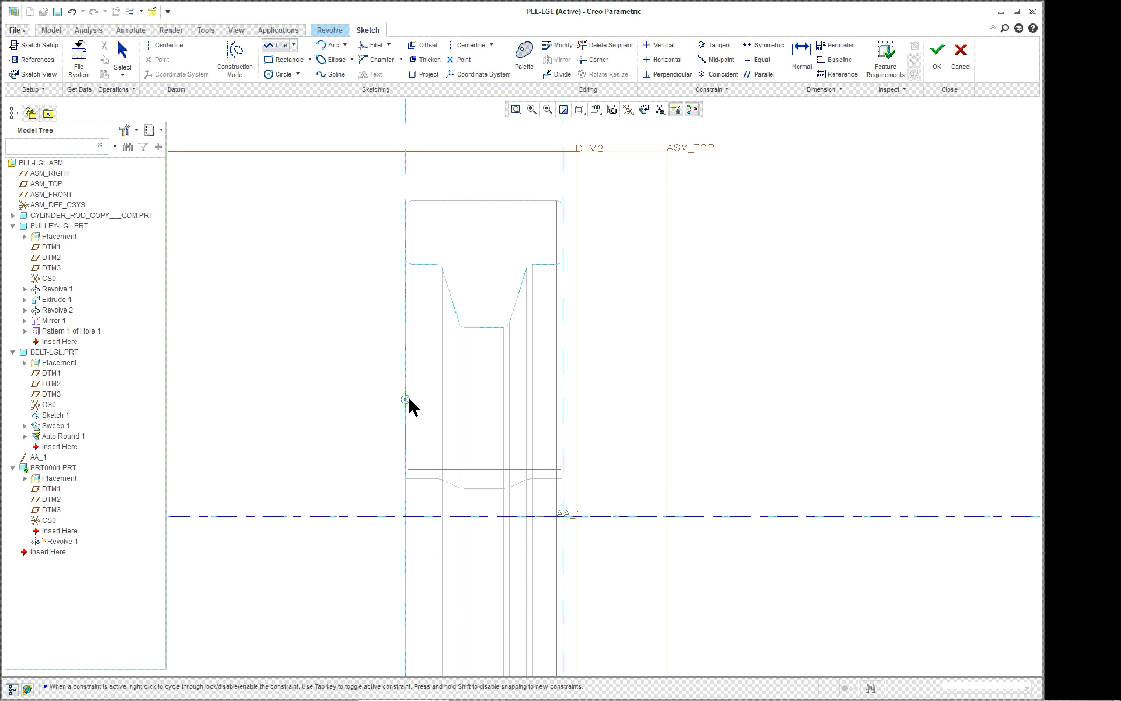
{"action": "left_click", "coordinate": [405, 431]}
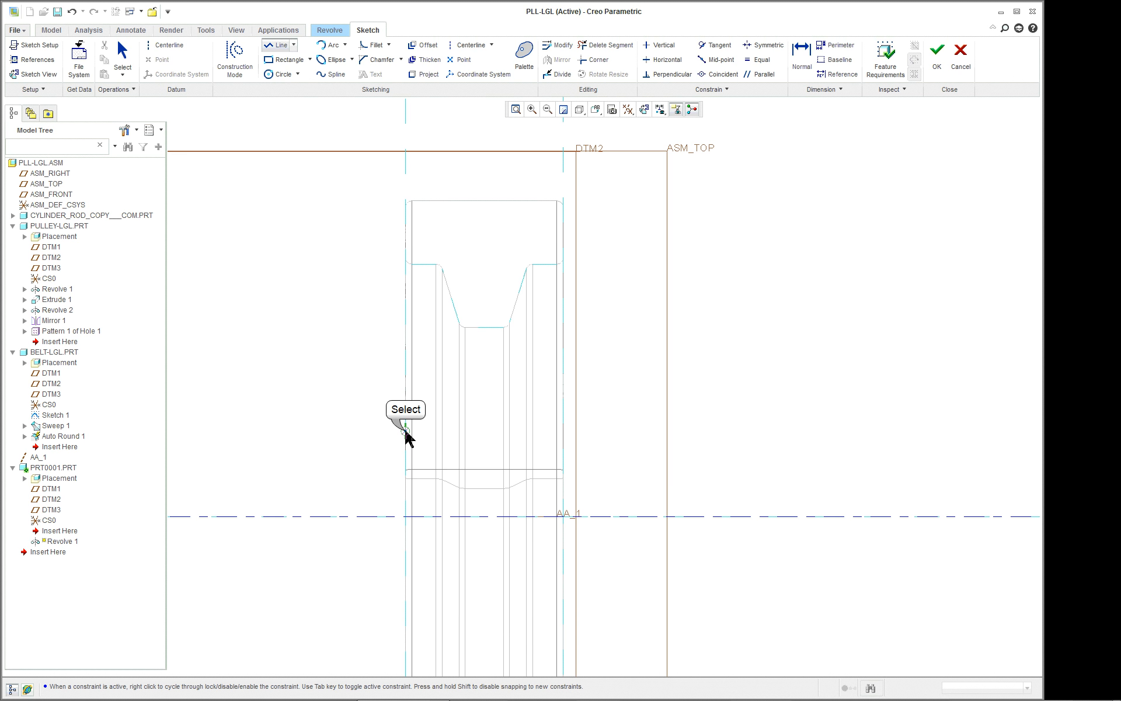
{"action": "left_click", "coordinate": [546, 430]}
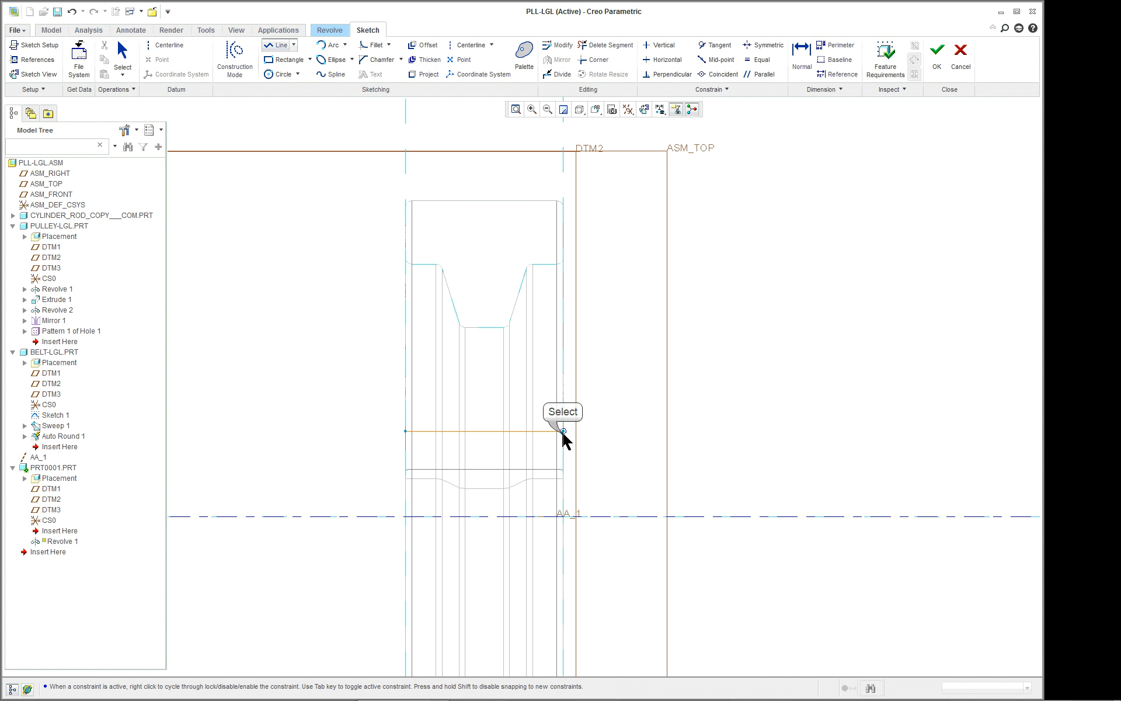
{"action": "scroll", "coordinate": [564, 262], "scroll_direction": "up", "scroll_amount": 4}
{"action": "left_click", "coordinate": [563, 263]}
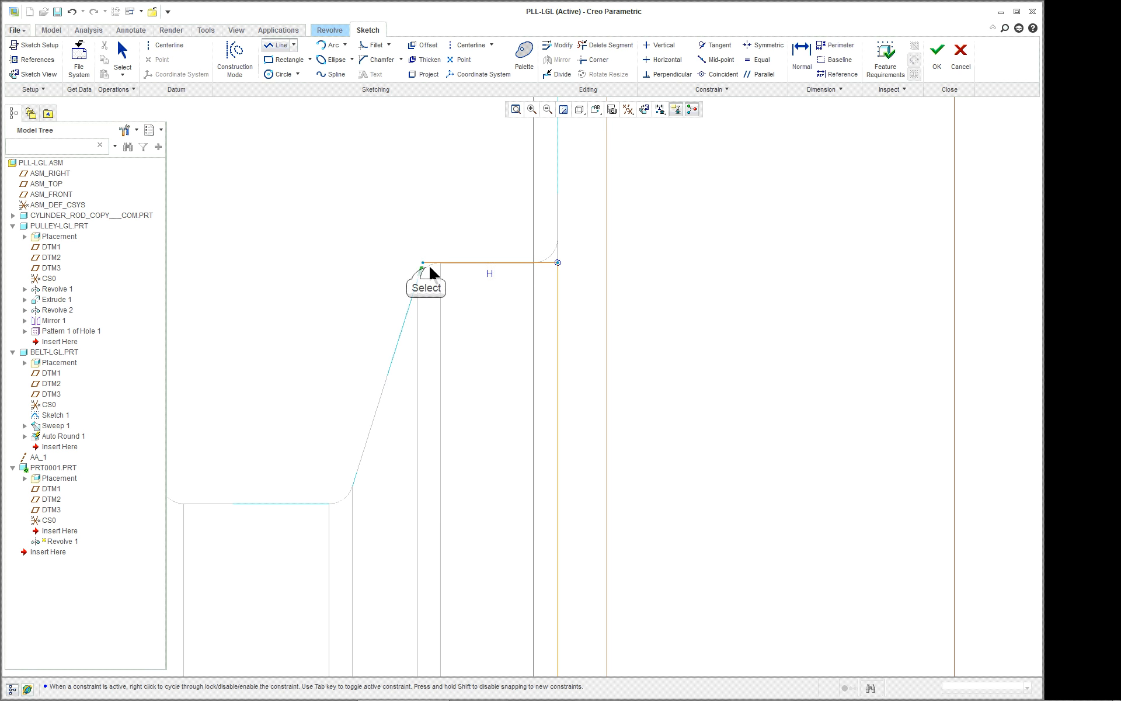
Continue the line chain down the first sloped rib face and across the rib's flat face to the opposite corner.
{"action": "left_click", "coordinate": [345, 503]}
{"action": "scroll", "coordinate": [356, 501], "scroll_direction": "down", "scroll_amount": 1}
{"action": "scroll", "coordinate": [357, 500], "scroll_direction": "down", "scroll_amount": 3}
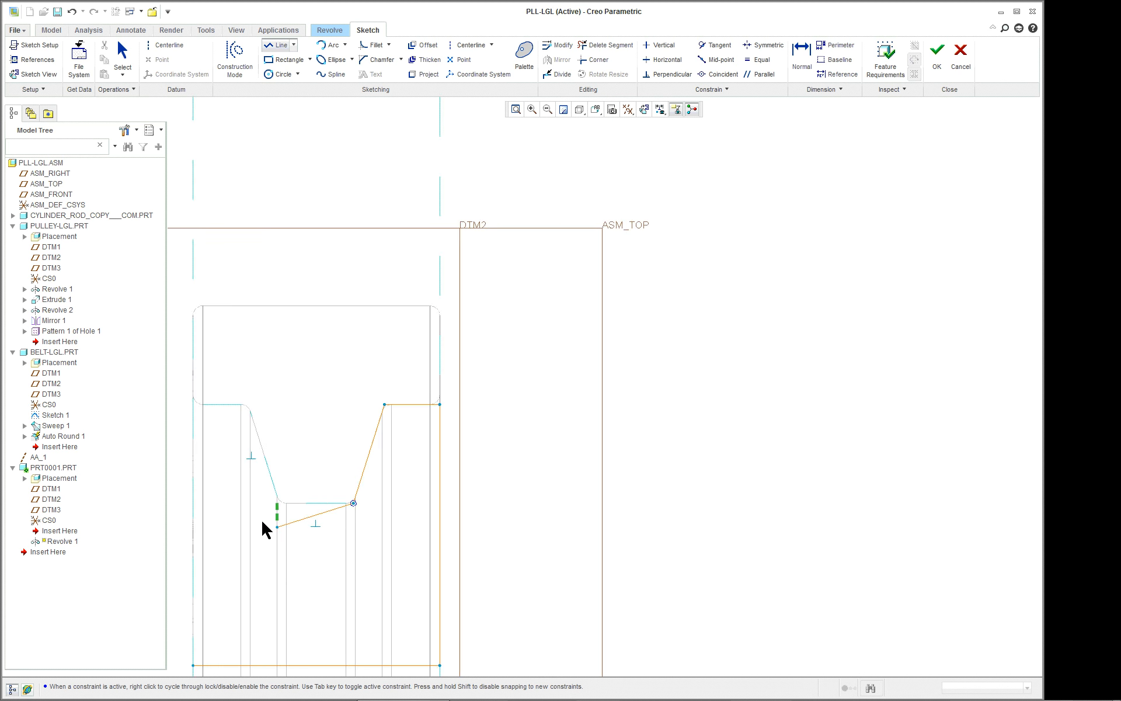
{"action": "scroll", "coordinate": [261, 519], "scroll_direction": "up", "scroll_amount": 5}
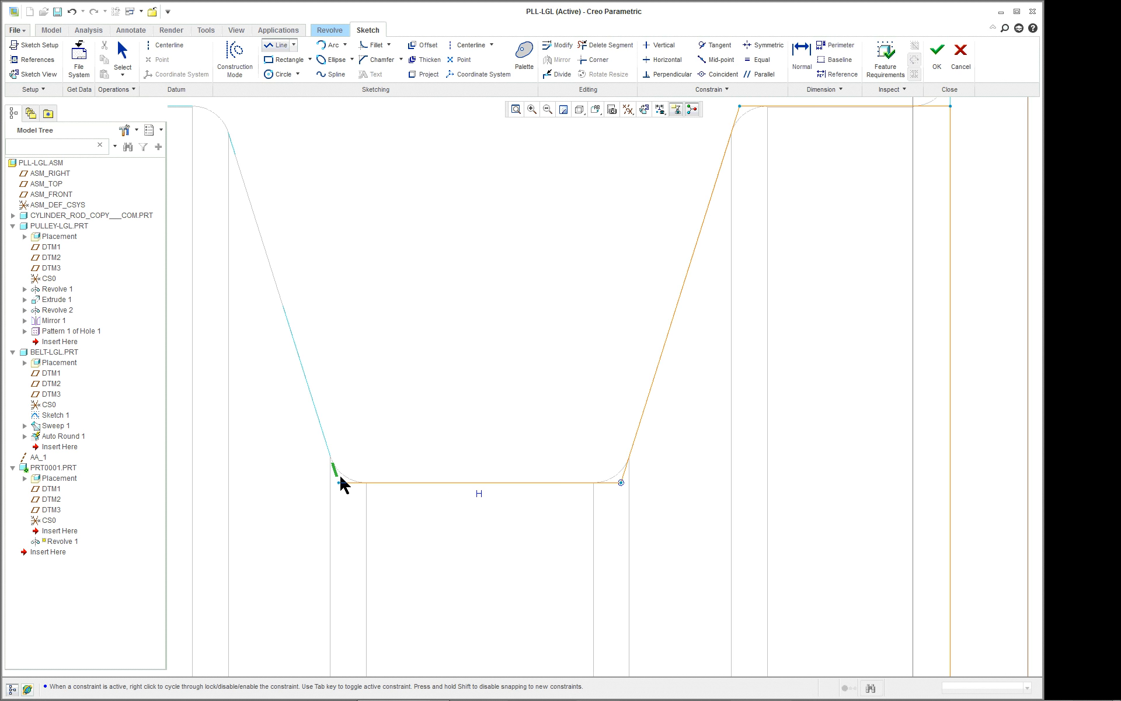
{"action": "left_click", "coordinate": [337, 482]}
Extend the line chain up the second sloped rib face and along the inner face to the belt's far outer side.
{"action": "scroll", "coordinate": [337, 486], "scroll_direction": "down", "scroll_amount": 4}
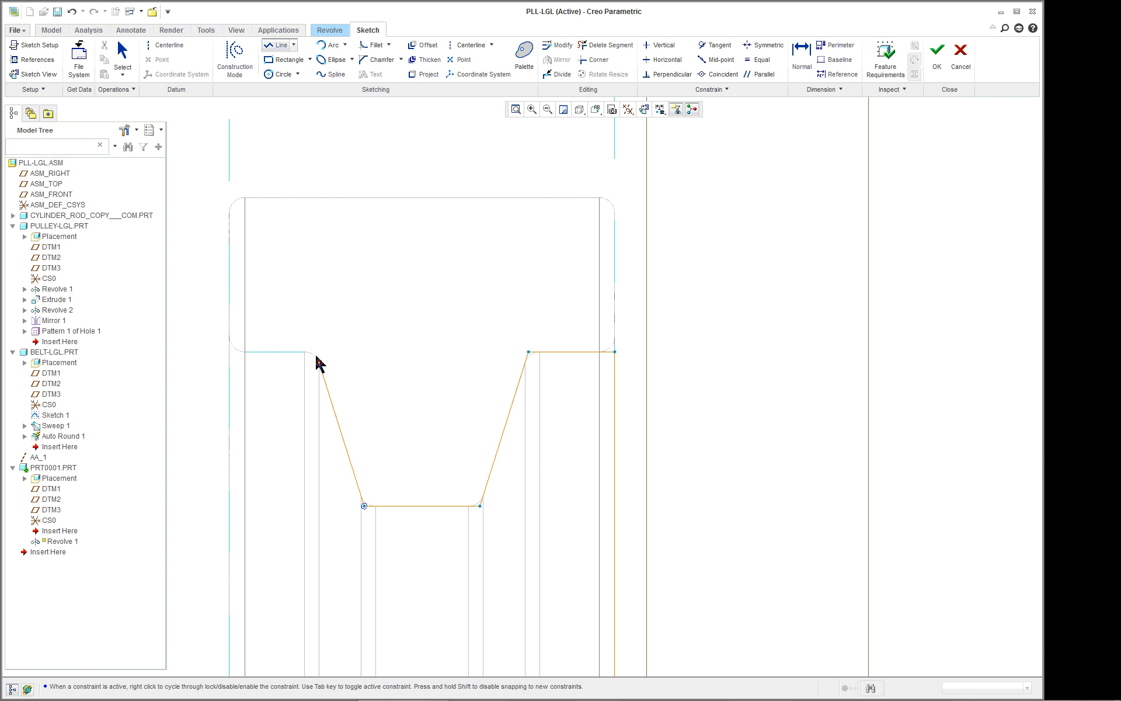
{"action": "scroll", "coordinate": [319, 361], "scroll_direction": "up", "scroll_amount": 8}
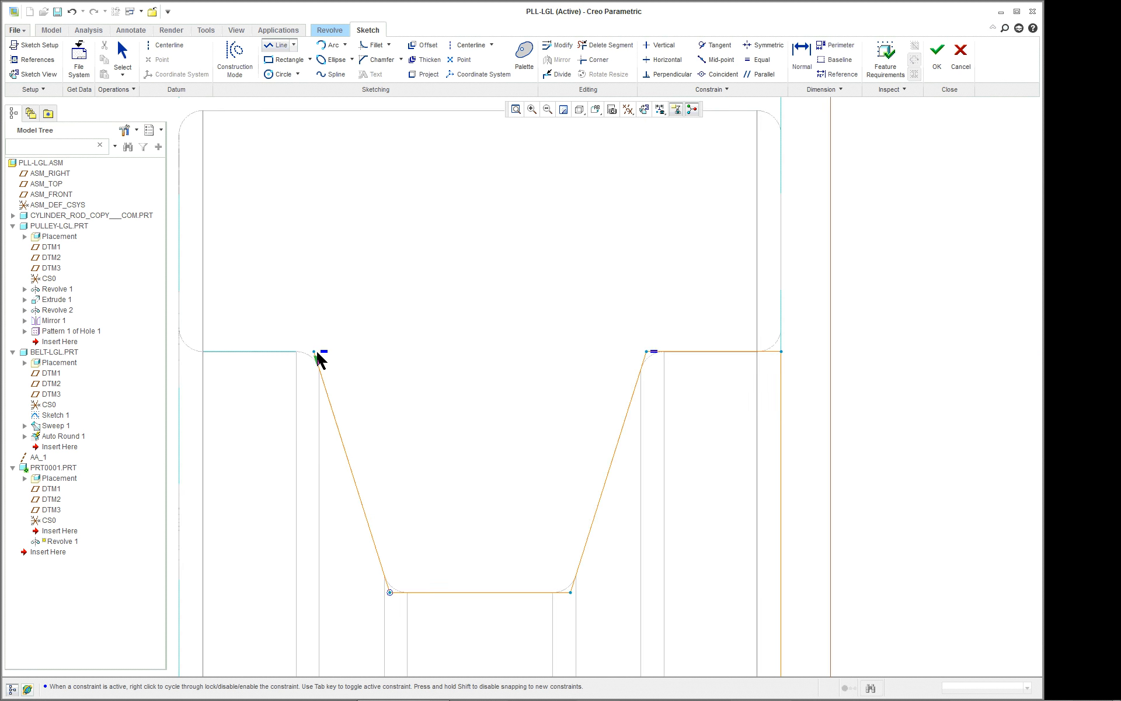
{"action": "scroll", "coordinate": [314, 359], "scroll_direction": "up", "scroll_amount": 2}
{"action": "scroll", "coordinate": [305, 351], "scroll_direction": "down", "scroll_amount": 6}
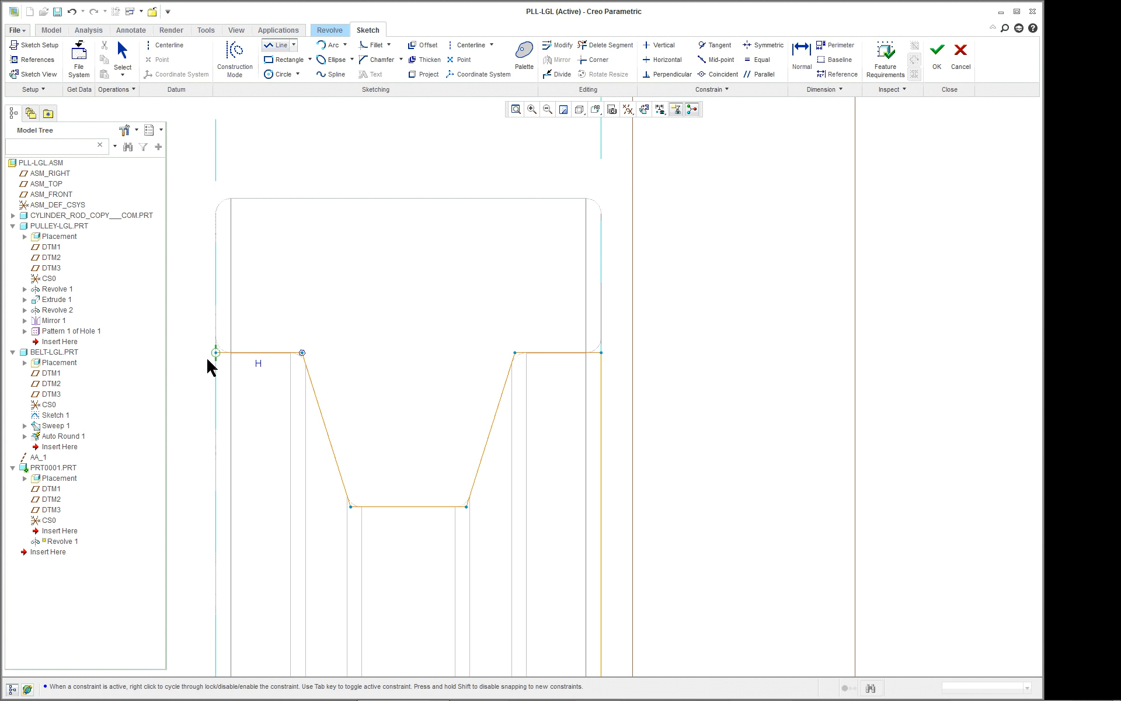
{"action": "scroll", "coordinate": [208, 362], "scroll_direction": "up", "scroll_amount": 2}
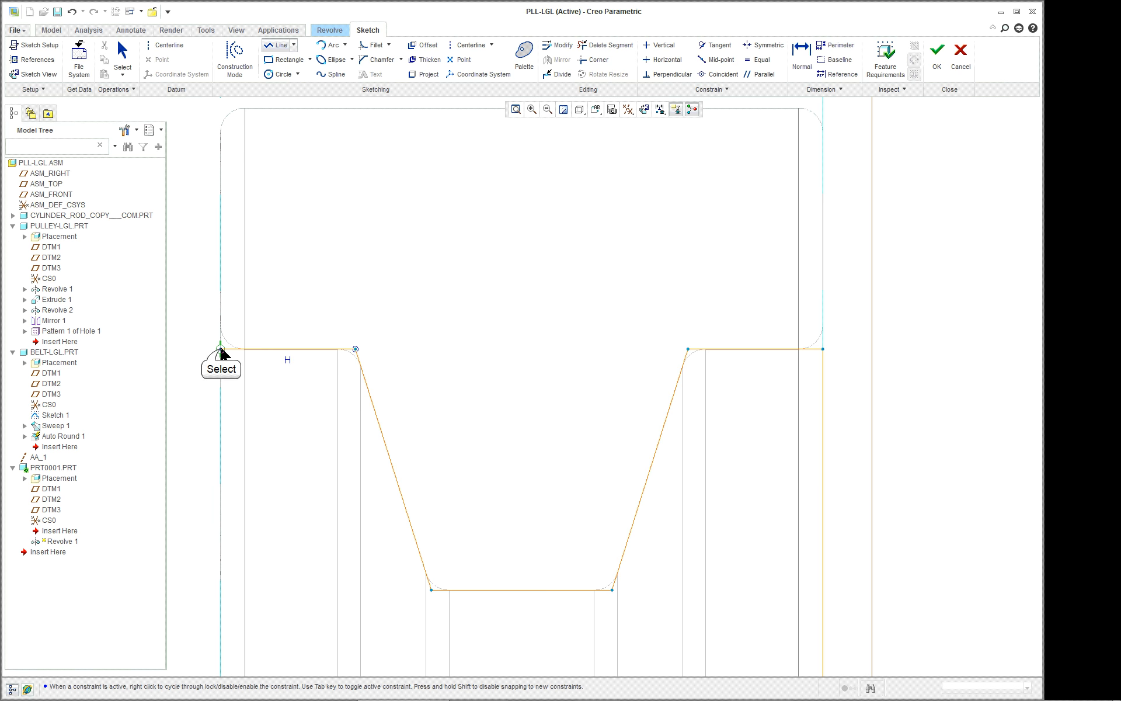
{"action": "scroll", "coordinate": [187, 392], "scroll_direction": "up", "scroll_amount": 2}
{"action": "scroll", "coordinate": [190, 400], "scroll_direction": "down", "scroll_amount": 3}
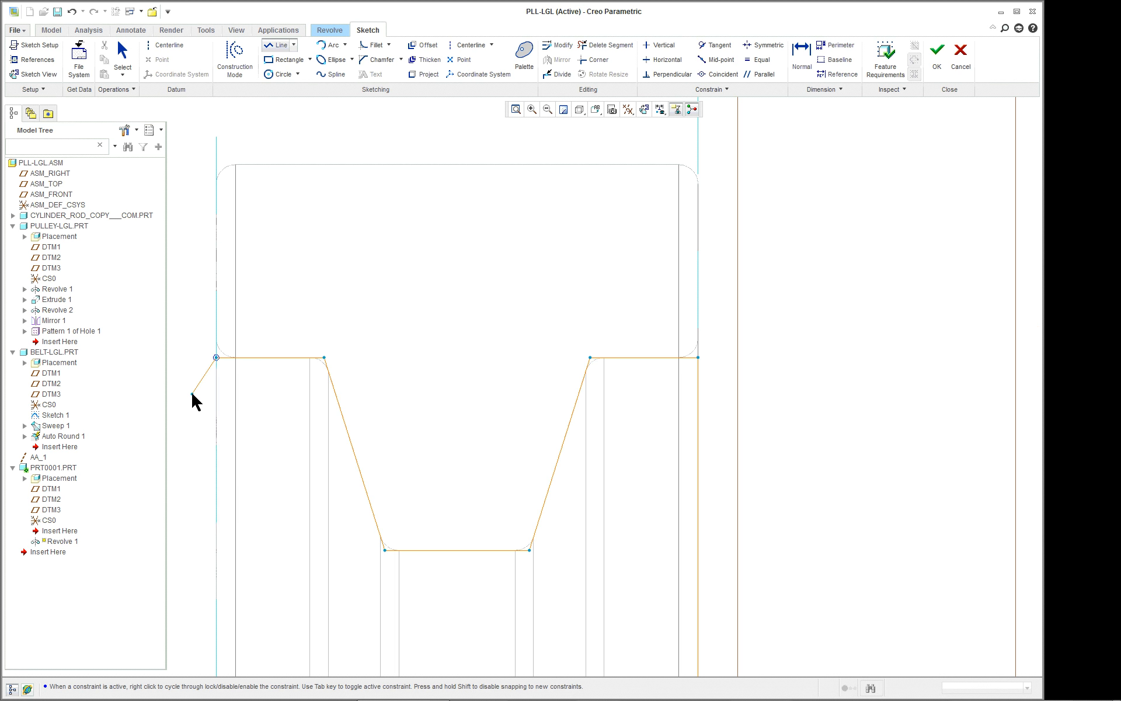
Close the profile with a vertical line to the start of the horizontal line, and move that horizontal line closer to the axis.
{"action": "scroll", "coordinate": [239, 613], "scroll_direction": "down", "scroll_amount": 5}
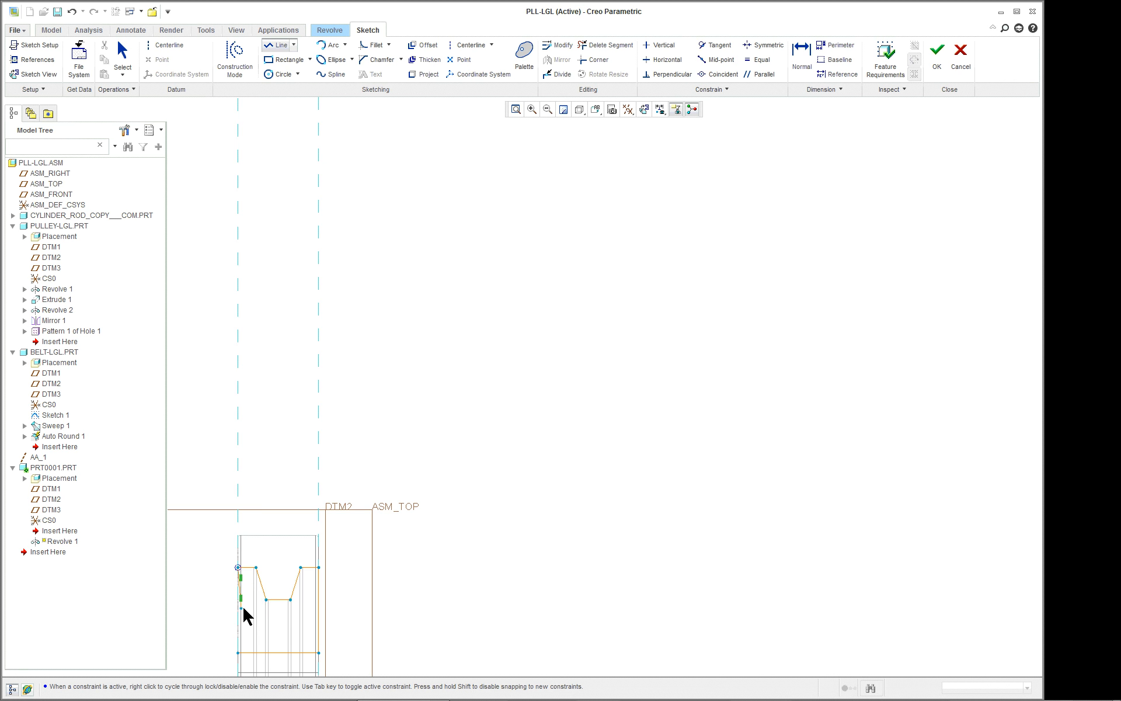
{"action": "middle_click_drag", "start_coordinate": [293, 585], "coordinate": [454, 367], "text": "shift"}
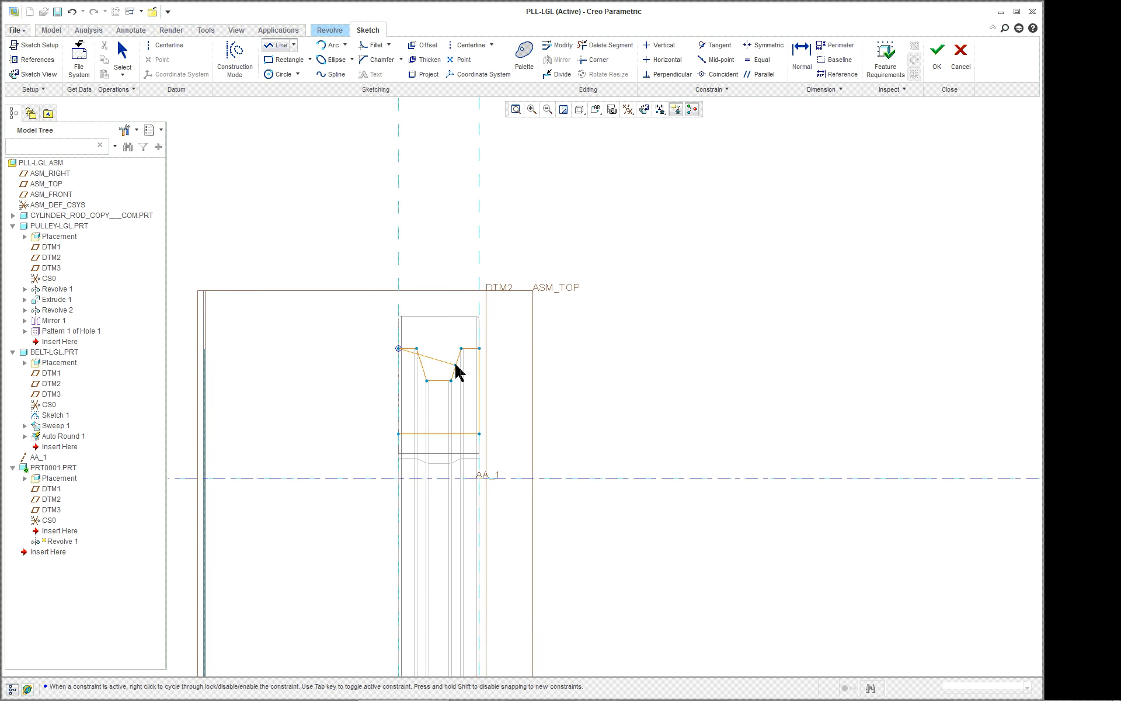
{"action": "scroll", "coordinate": [440, 375], "scroll_direction": "down", "scroll_amount": 2}
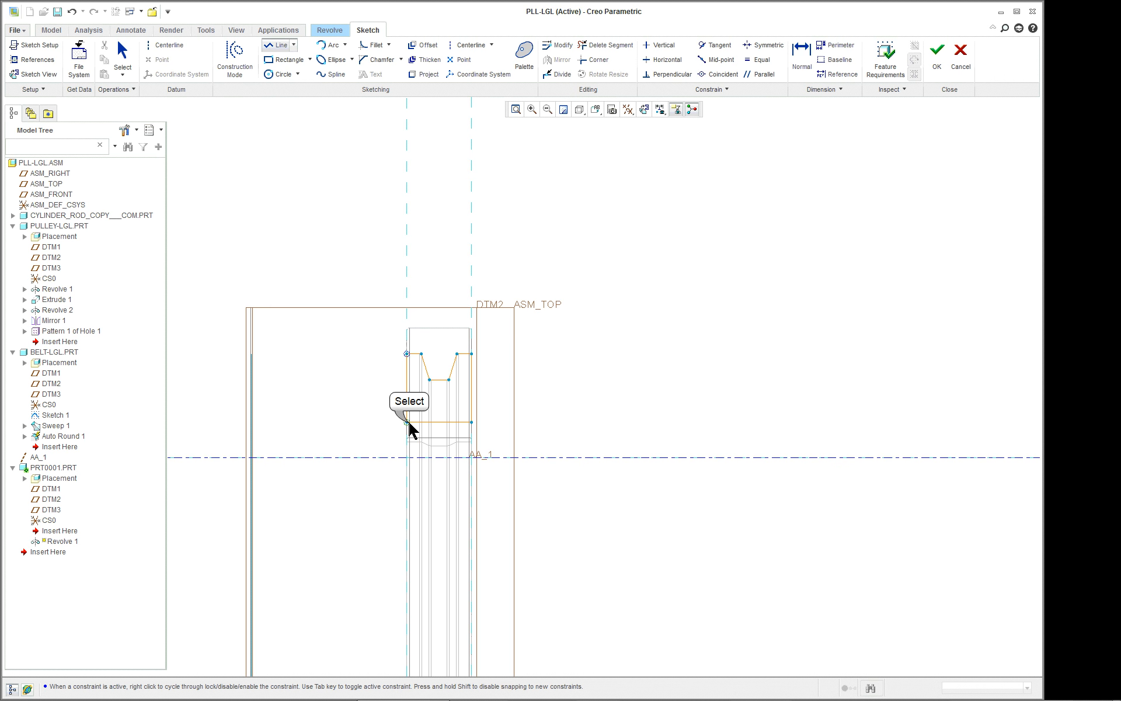
{"action": "left_click", "coordinate": [408, 422]}
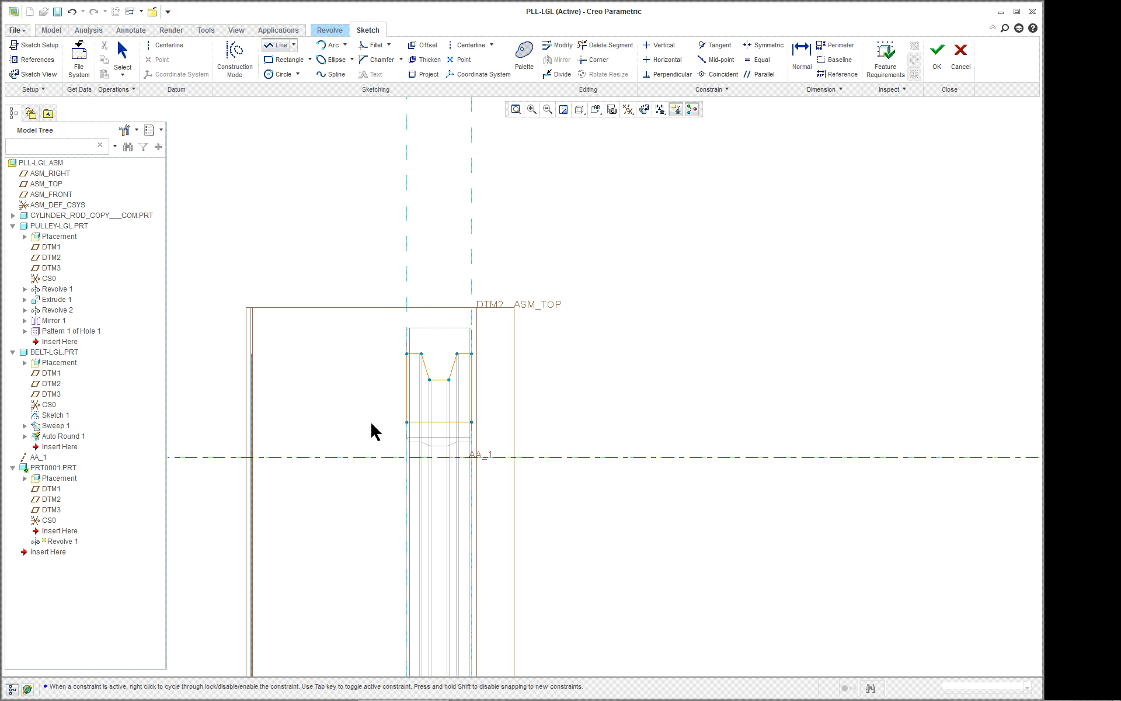
{"action": "middle_click", "coordinate": [371, 421]}
{"action": "middle_click", "coordinate": [582, 387]}
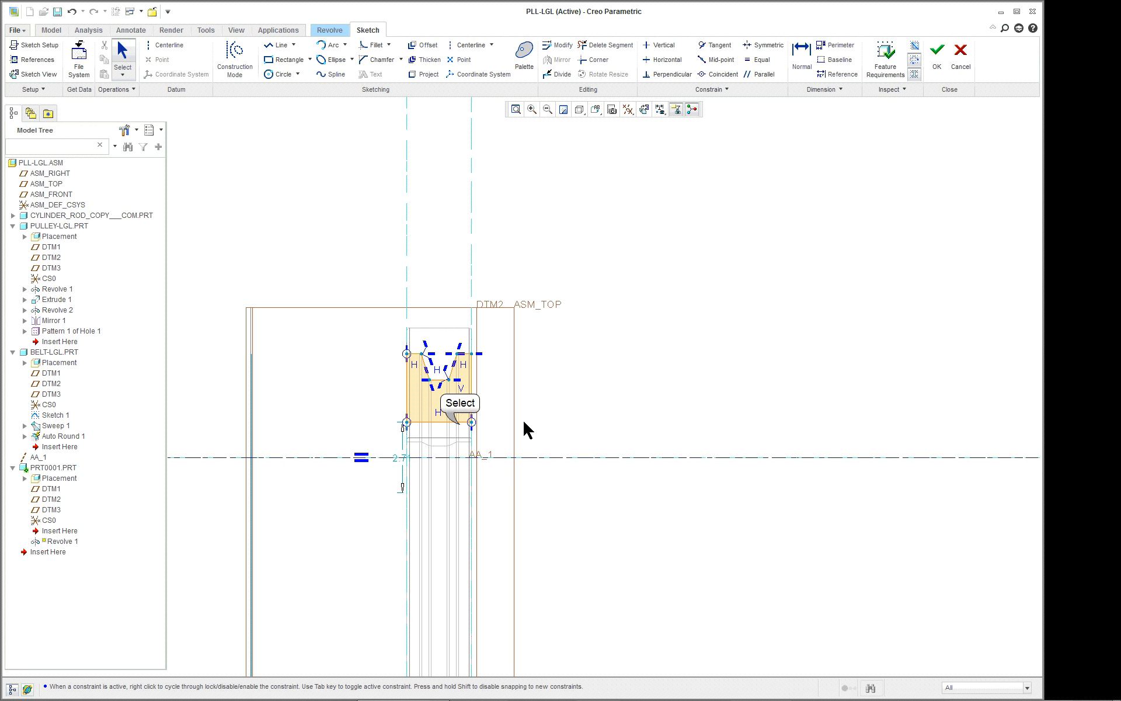
{"action": "left_click_drag", "start_coordinate": [460, 423], "coordinate": [457, 452]}
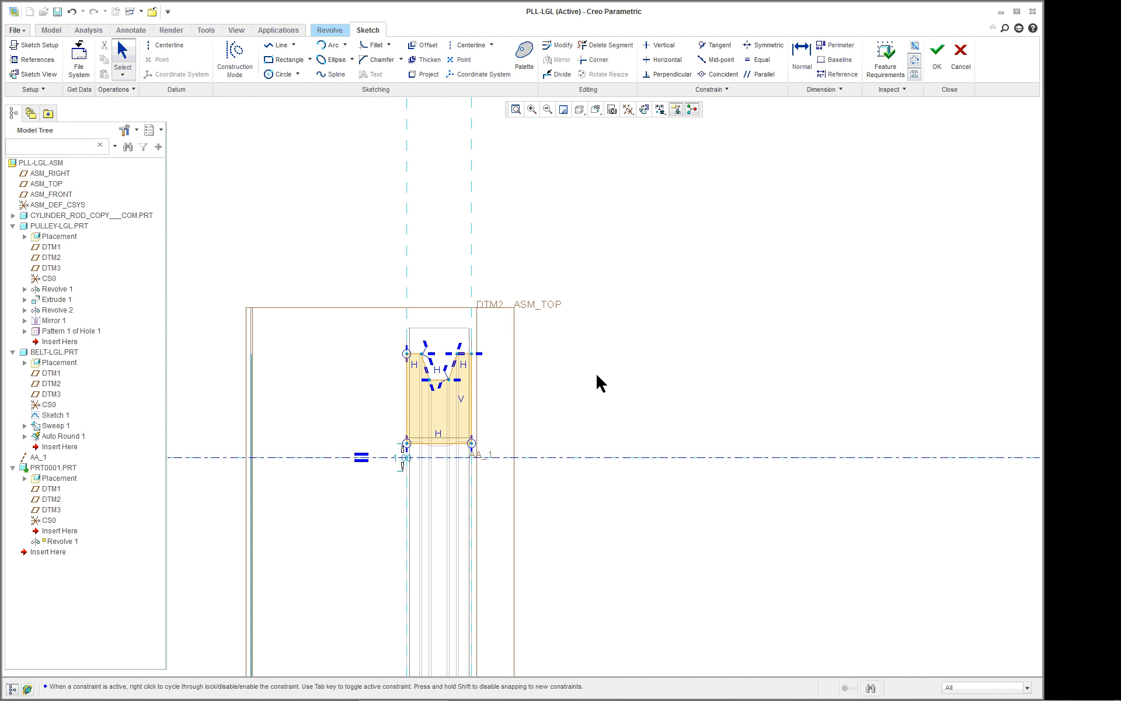
Show the assembly in standard orientation, shaded with edges, and finish the section sketch to preview the 360° revolve.
{"action": "middle_click_drag", "start_coordinate": [586, 356], "coordinate": [548, 367]}
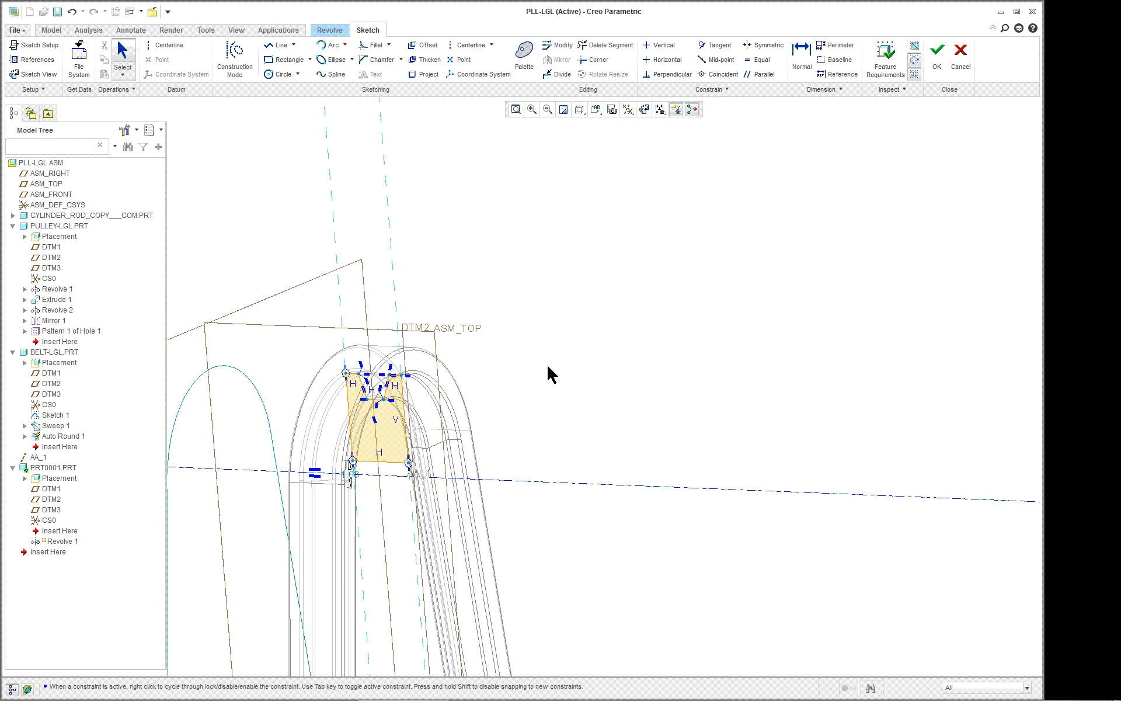
{"action": "left_click", "coordinate": [596, 109]}
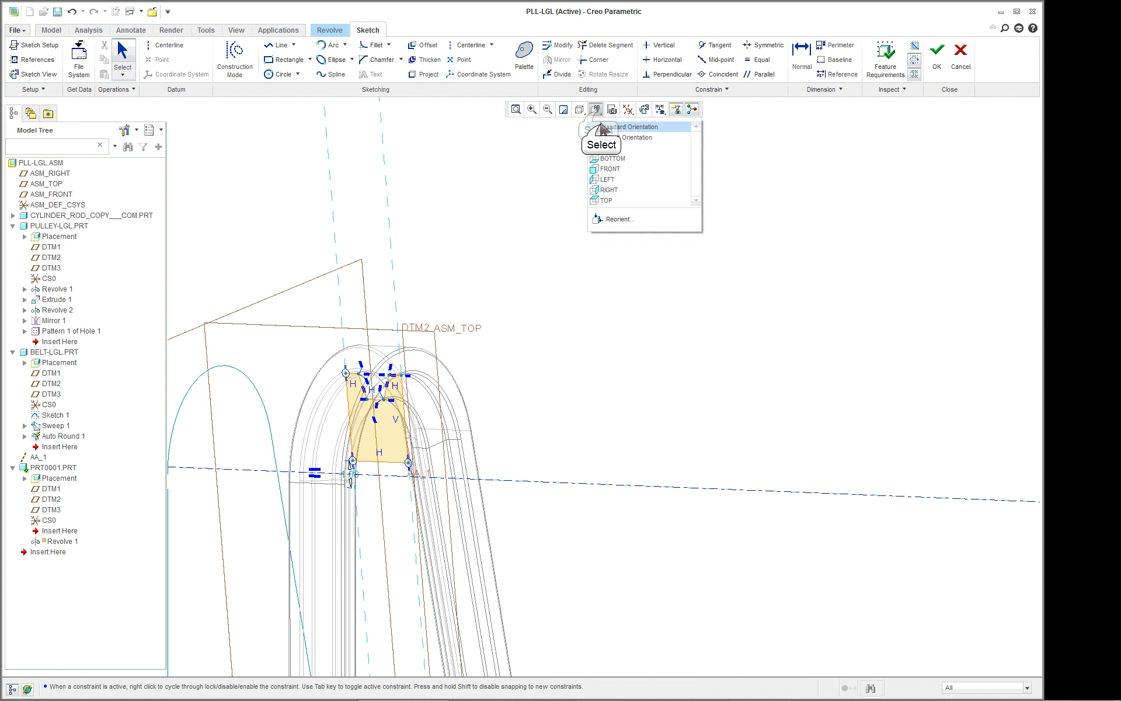
{"action": "left_click", "coordinate": [597, 128]}
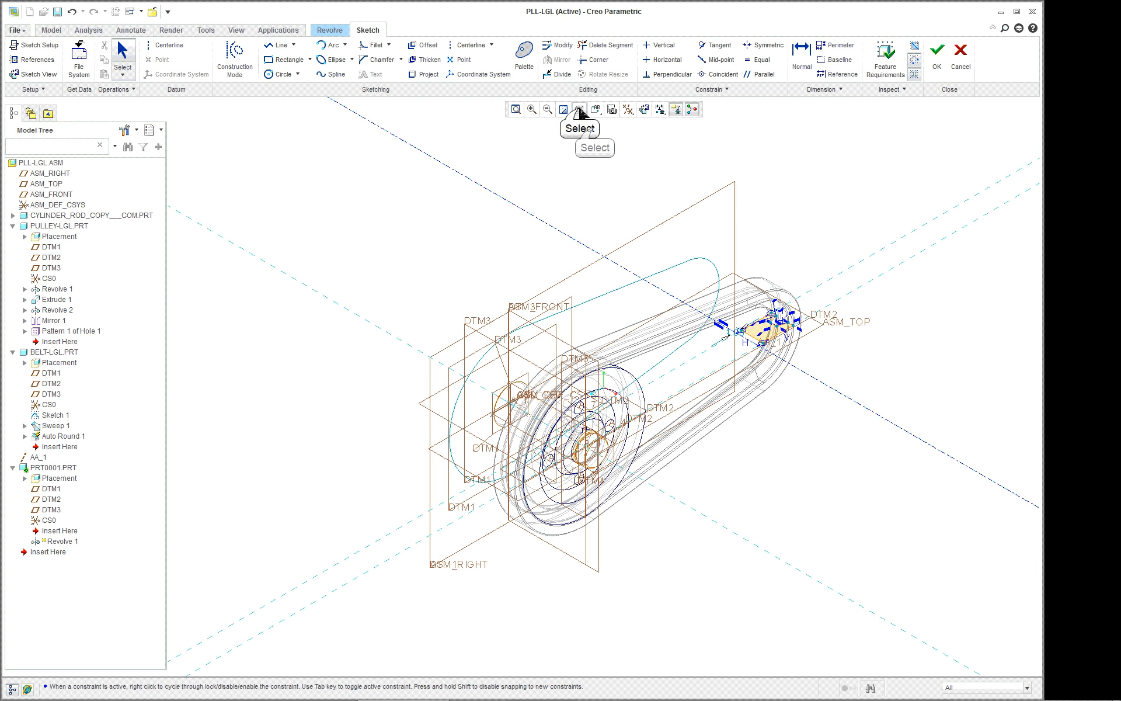
{"action": "left_click", "coordinate": [580, 111]}
{"action": "left_click", "coordinate": [593, 130]}
{"action": "scroll", "coordinate": [864, 321], "scroll_direction": "up", "scroll_amount": 5}
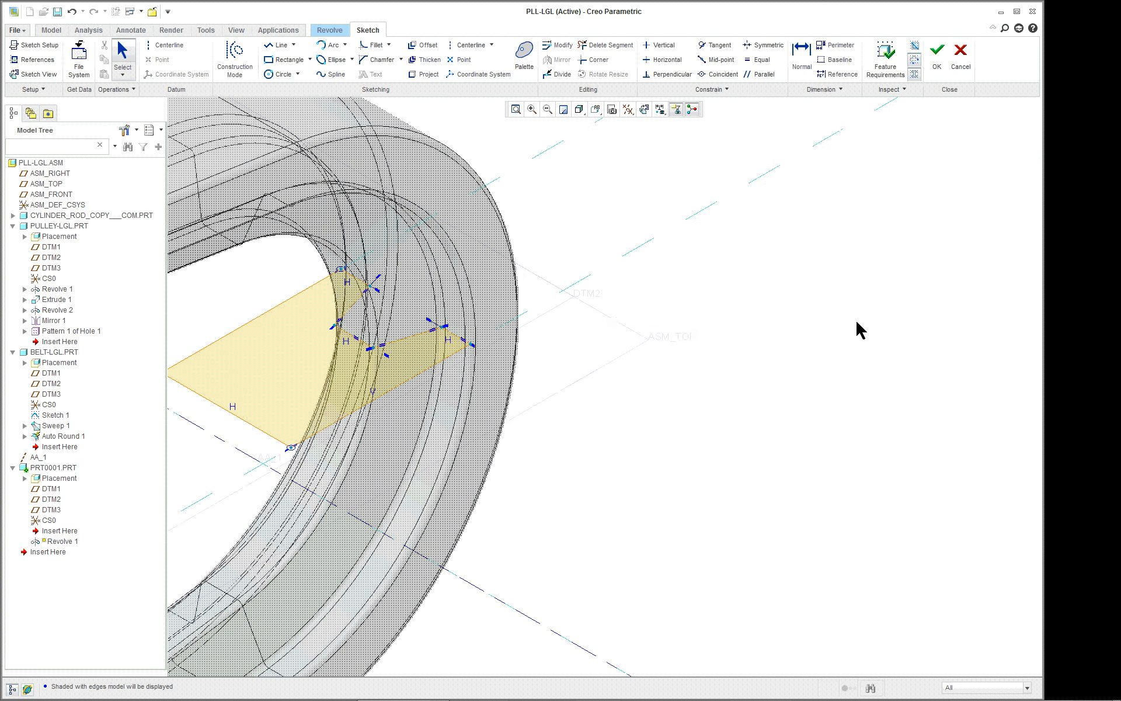
{"action": "scroll", "coordinate": [856, 319], "scroll_direction": "down", "scroll_amount": 5}
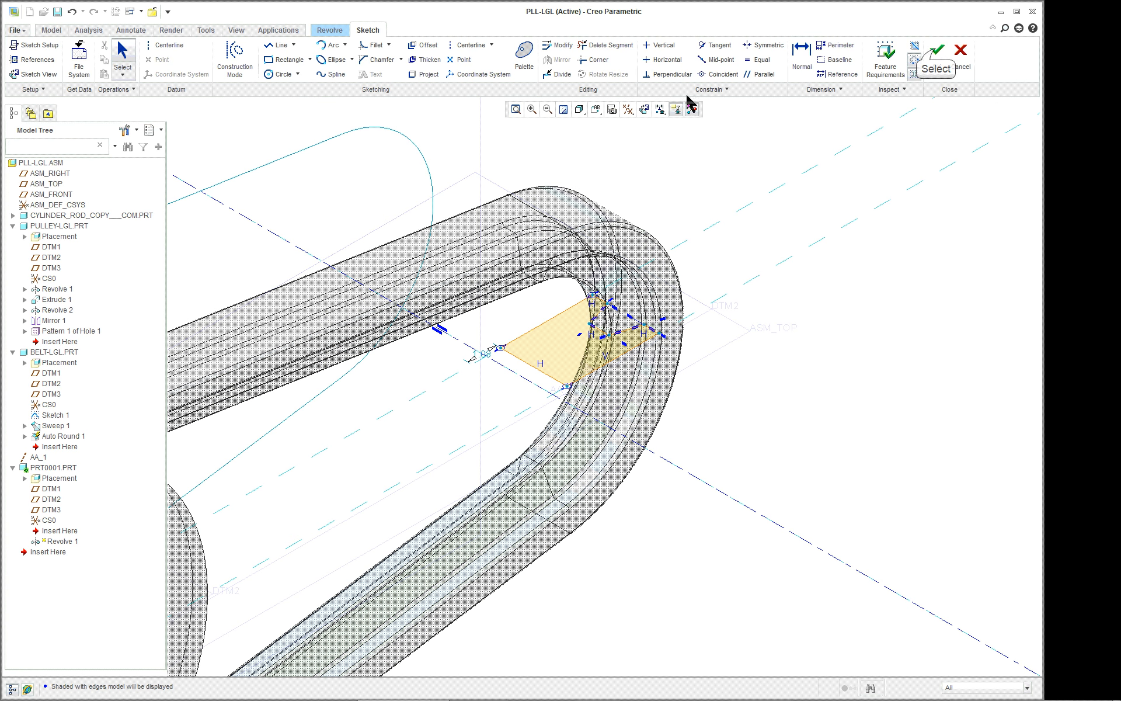
{"action": "left_click", "coordinate": [937, 50]}
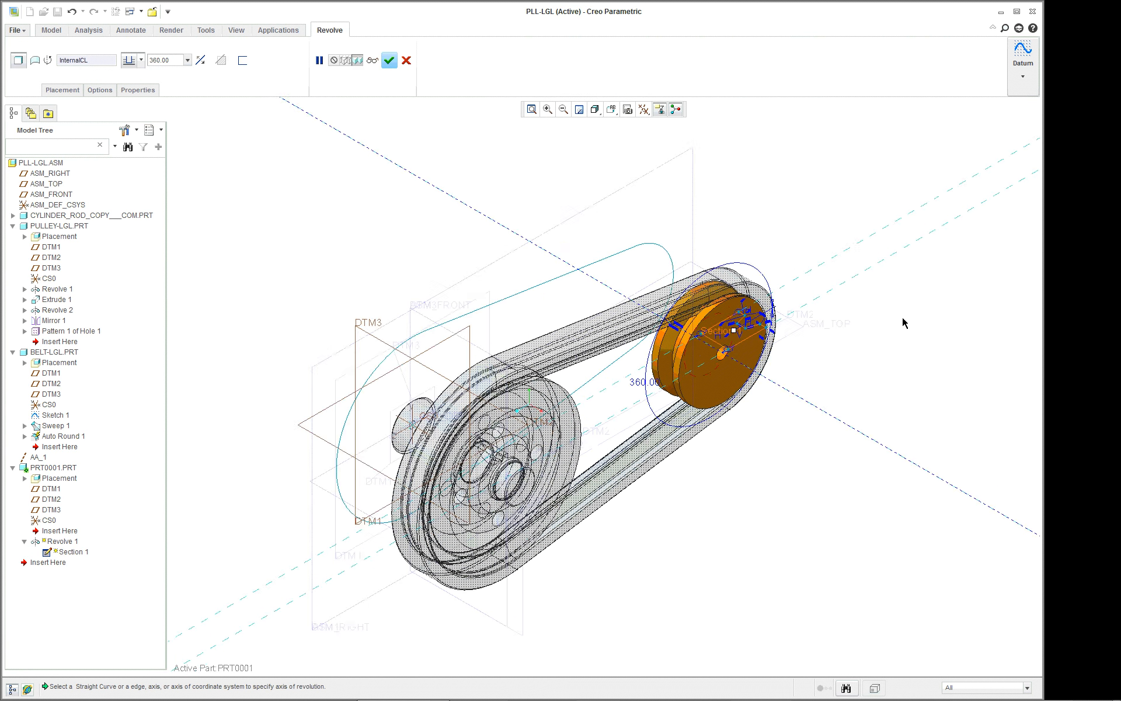
{"action": "scroll", "coordinate": [902, 320], "scroll_direction": "up", "scroll_amount": 4}
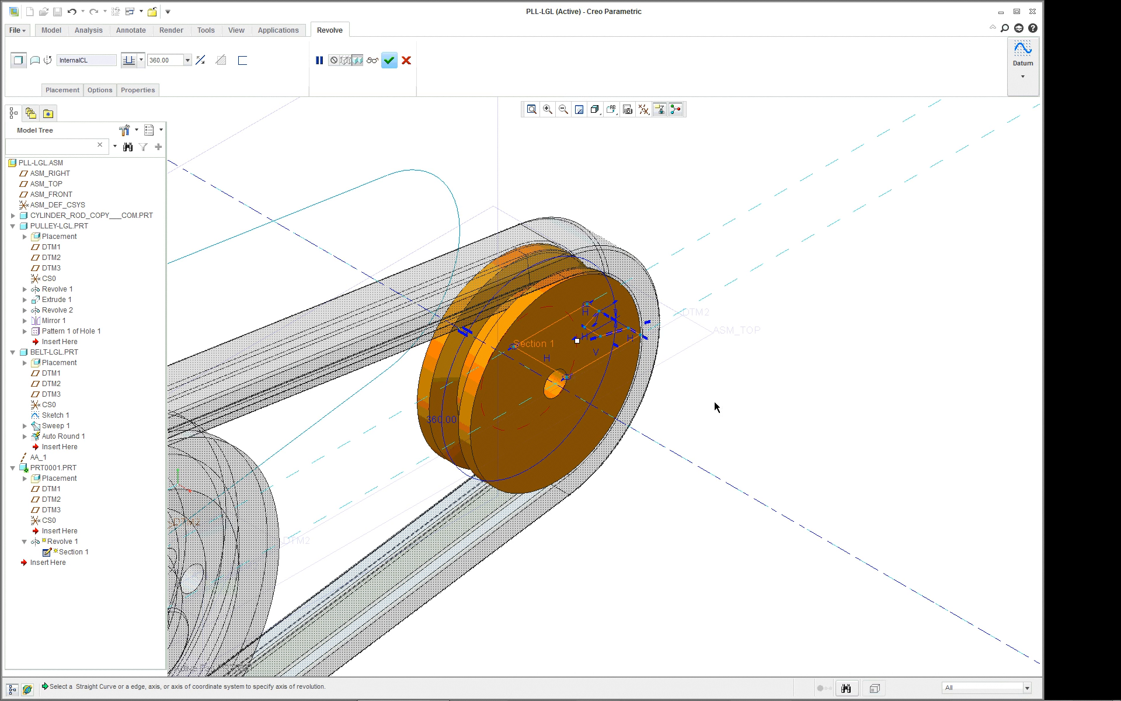
Reopen the revolve's internal section for editing and orient the view parallel to the sketch plane.
{"action": "right_click", "coordinate": [258, 155]}
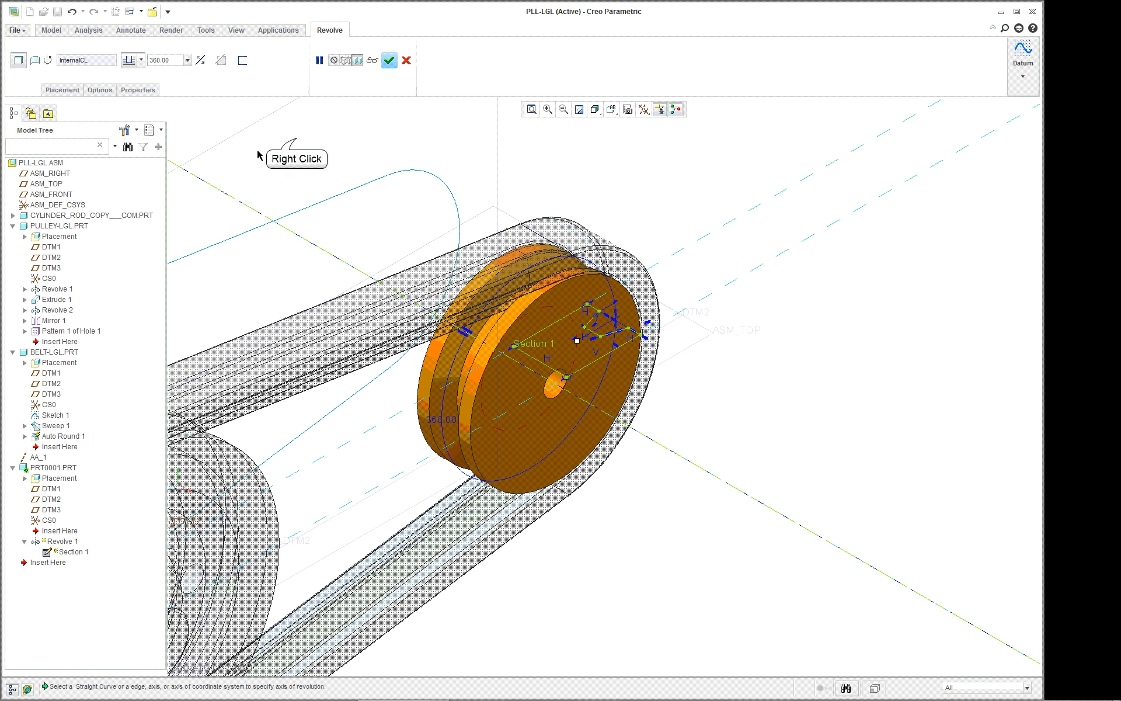
{"action": "right_click", "coordinate": [297, 139]}
{"action": "left_click", "coordinate": [250, 146]}
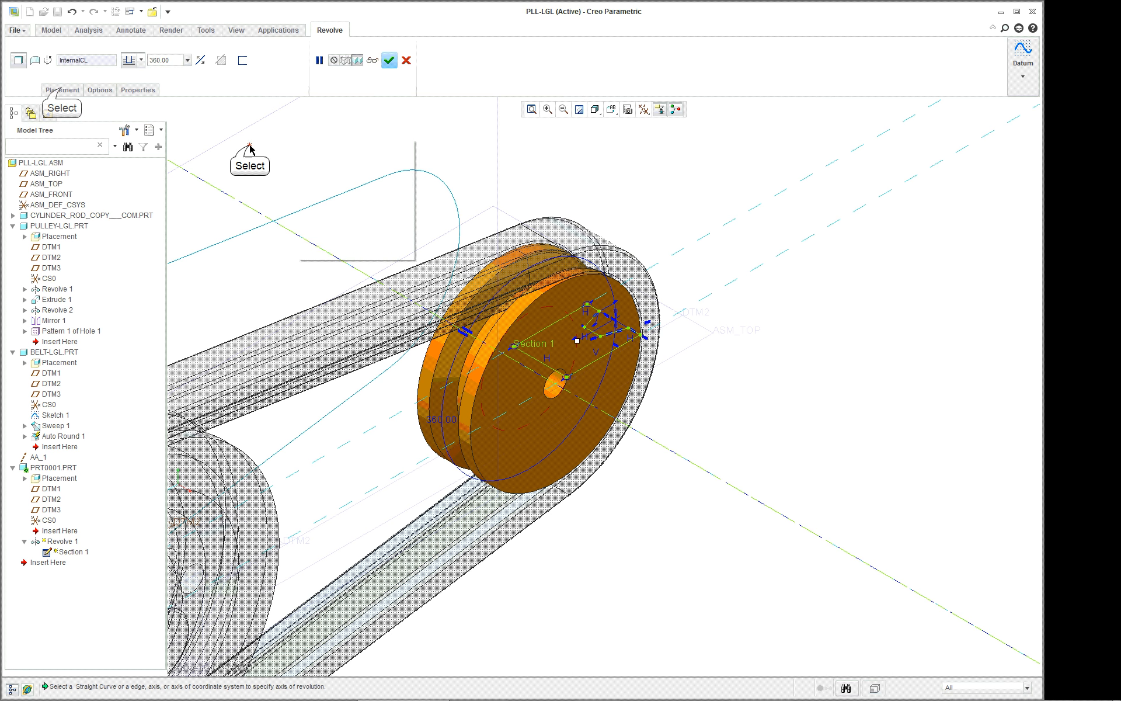
{"action": "left_click", "coordinate": [64, 91]}
{"action": "left_click", "coordinate": [127, 129]}
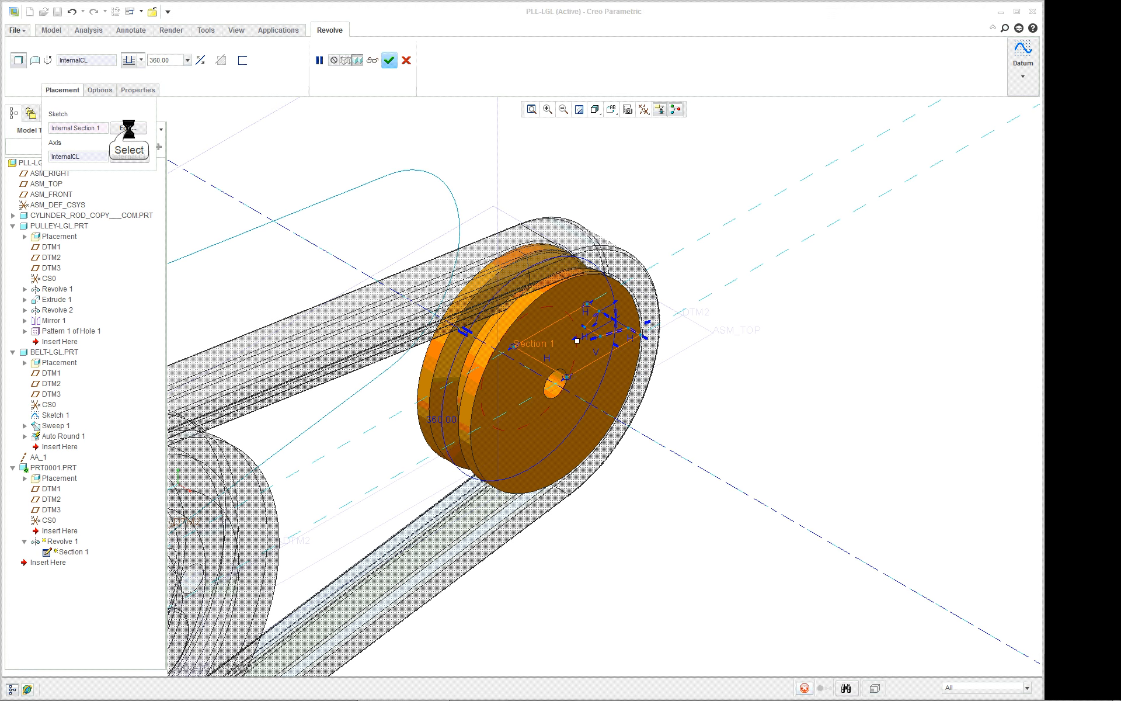
{"action": "left_click", "coordinate": [33, 74]}
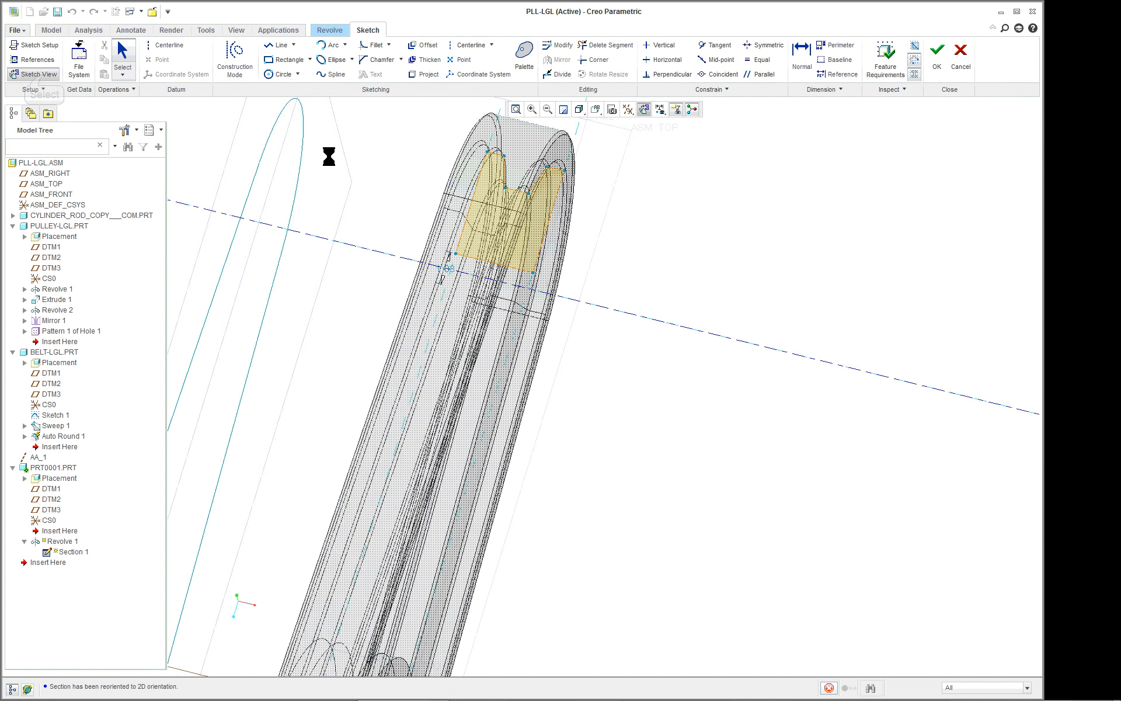
Sketch a trapezoidal recess on the profile's right edge using two slanted lines joined by a vertical line.
{"action": "scroll", "coordinate": [343, 185], "scroll_direction": "down", "scroll_amount": 2}
{"action": "scroll", "coordinate": [386, 112], "scroll_direction": "down", "scroll_amount": 3}
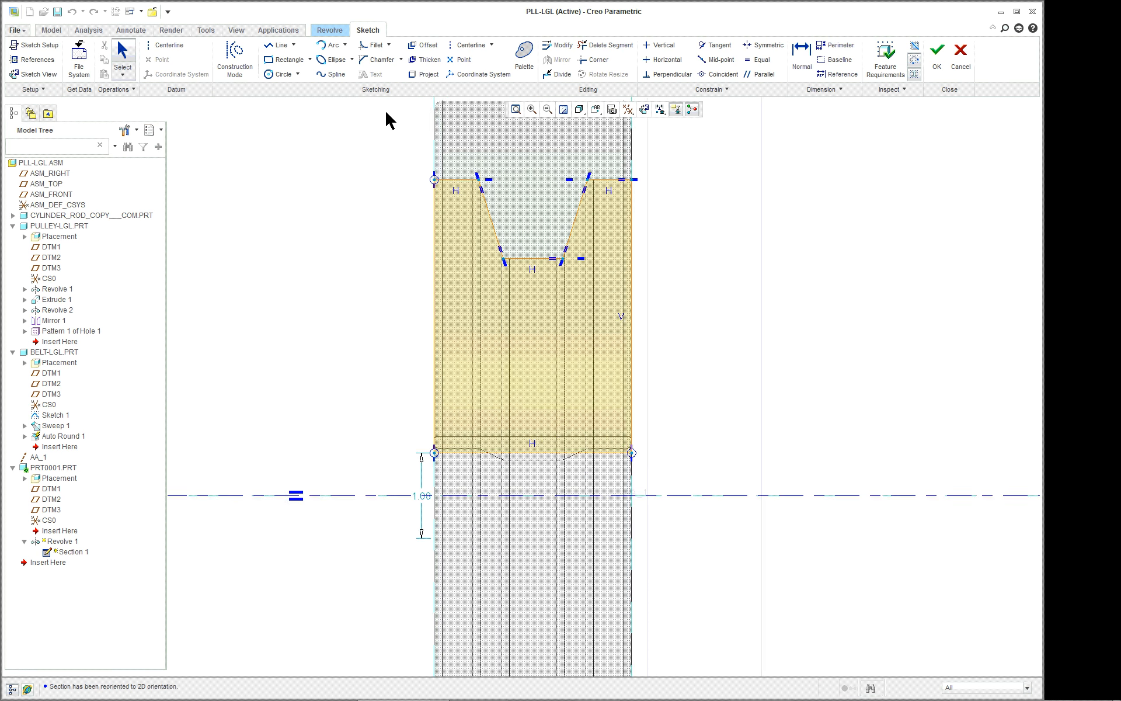
{"action": "right_click", "coordinate": [783, 270]}
{"action": "left_click", "coordinate": [813, 308]}
{"action": "left_click", "coordinate": [694, 312]}
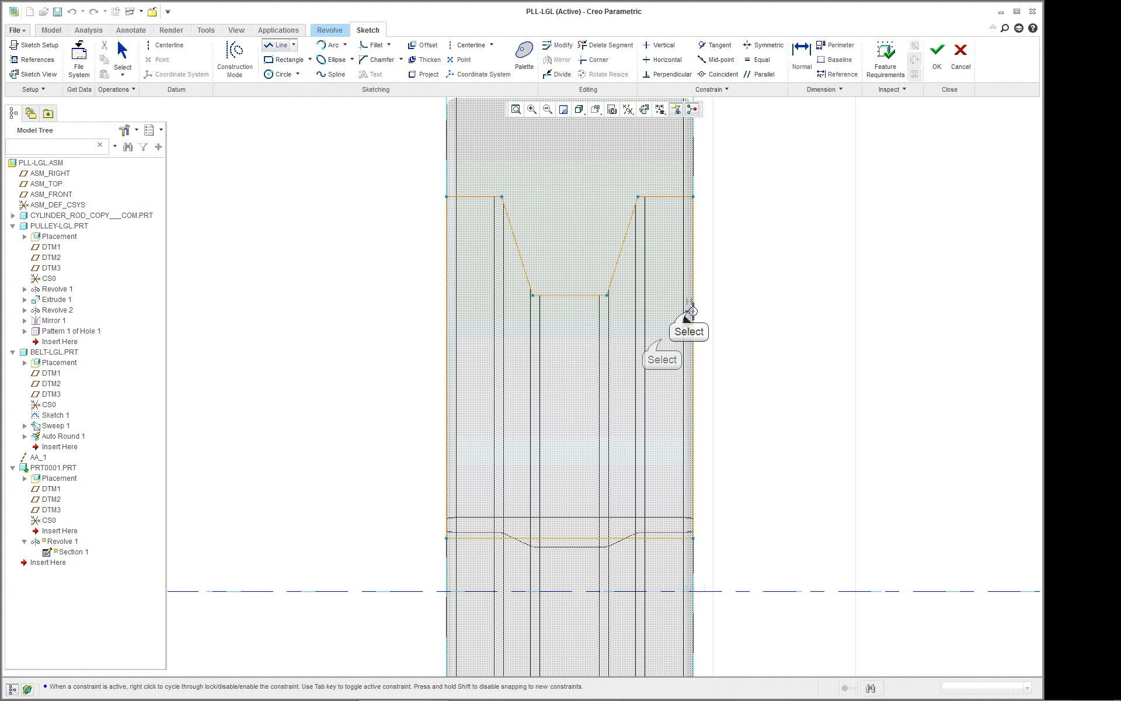
{"action": "middle_click", "coordinate": [661, 337]}
{"action": "left_click", "coordinate": [661, 339]}
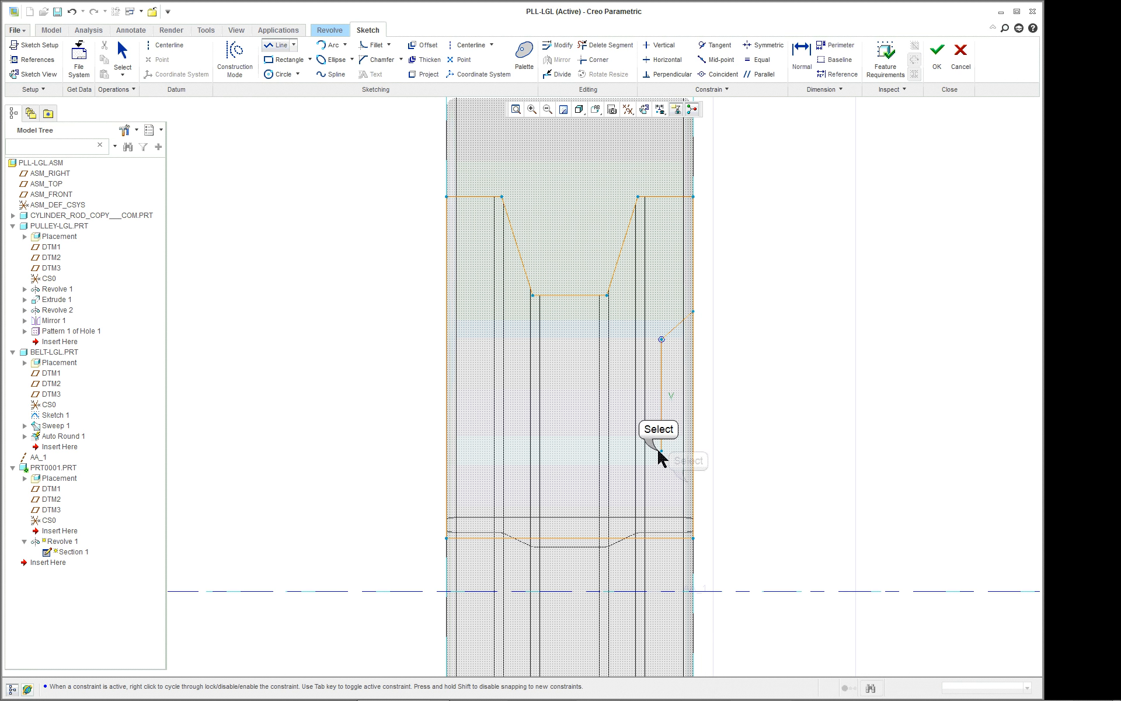
{"action": "middle_click", "coordinate": [658, 451]}
{"action": "left_click", "coordinate": [693, 486]}
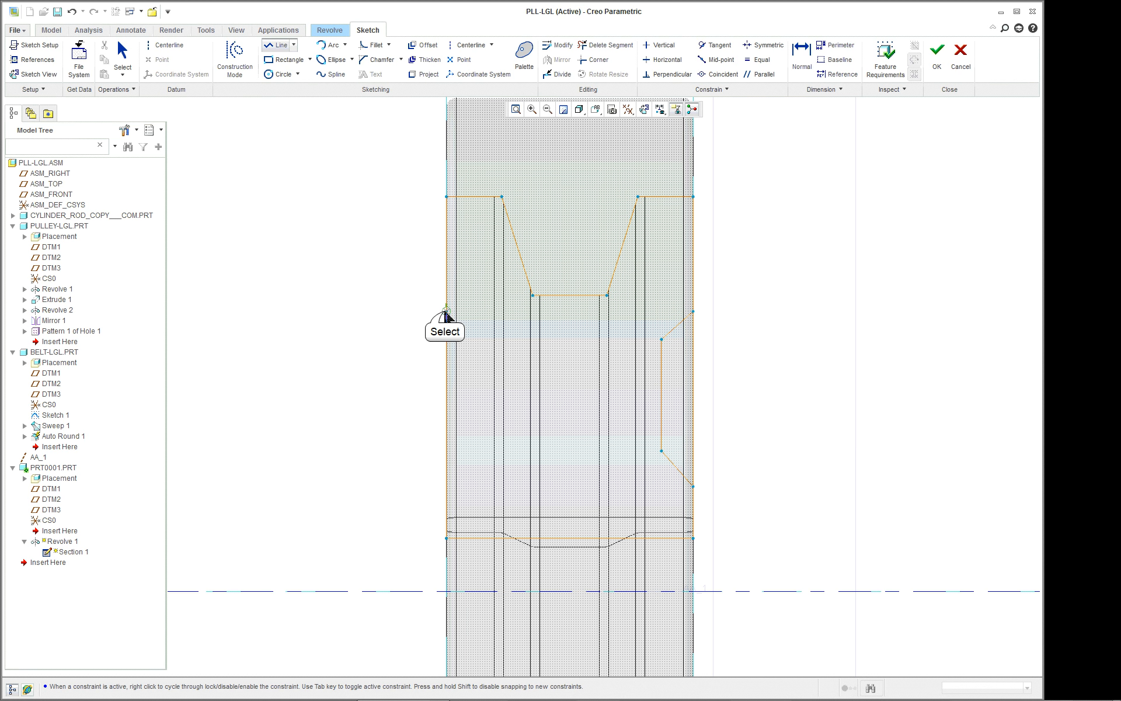
Sketch a matching trapezoidal recess on the profile's left edge, with its endpoints level with the opposite recess.
{"action": "left_click", "coordinate": [447, 311]}
{"action": "left_click", "coordinate": [479, 337]}
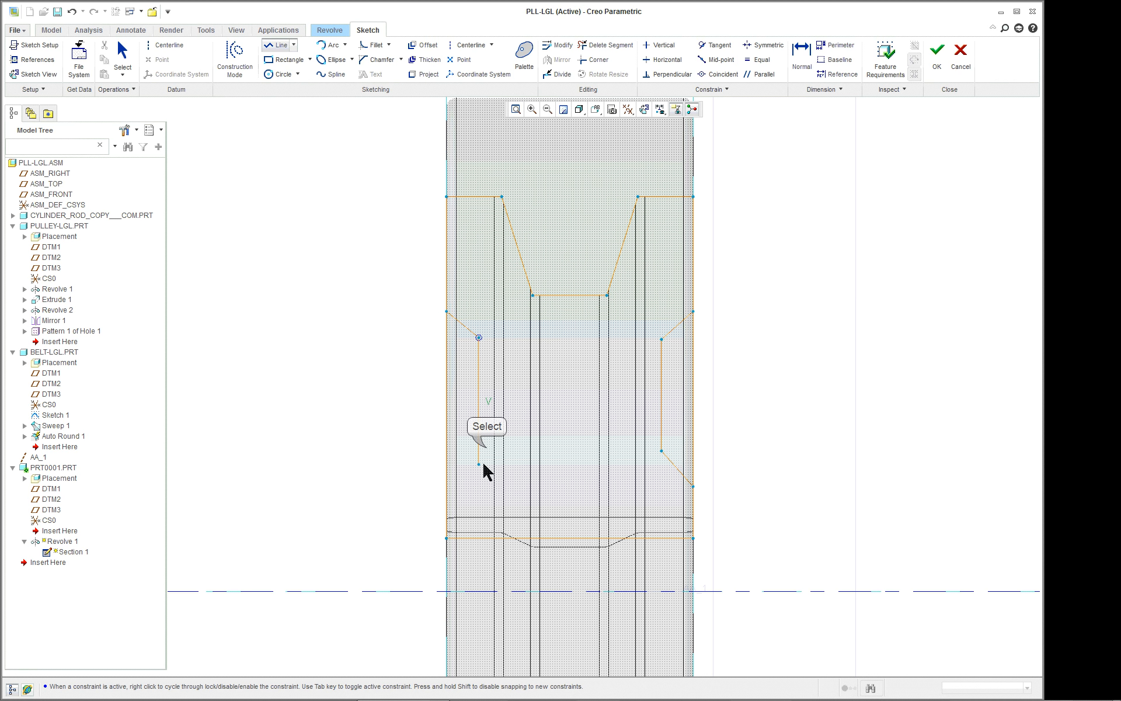
{"action": "left_click", "coordinate": [484, 450]}
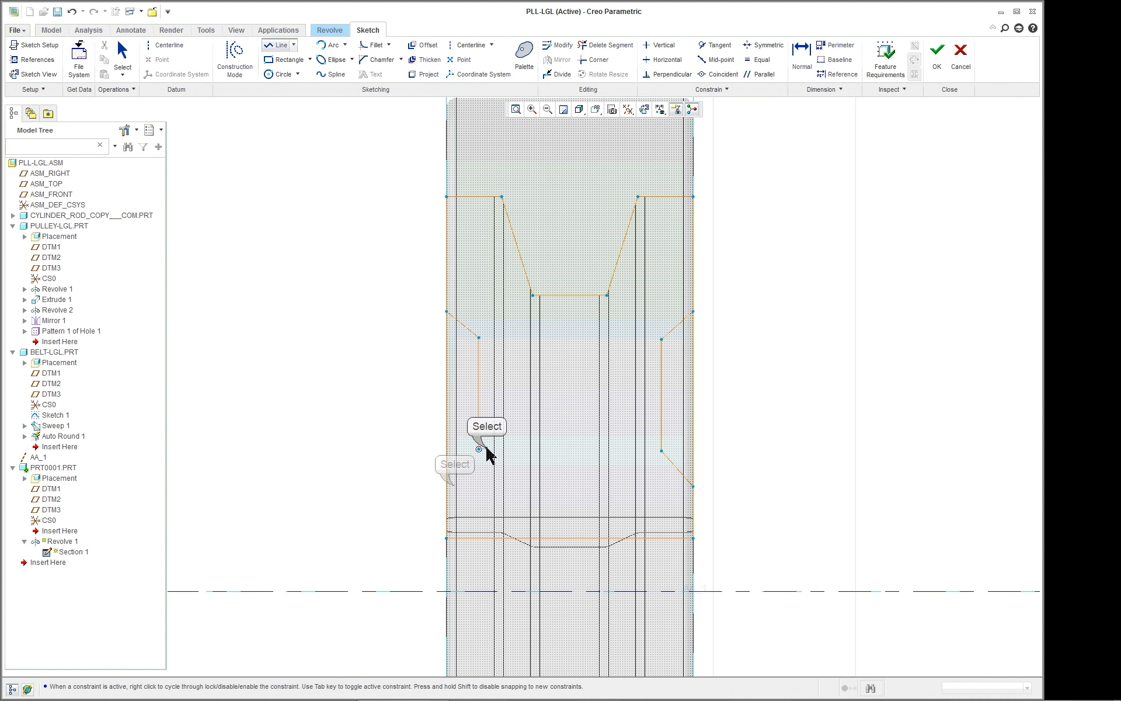
{"action": "left_click", "coordinate": [454, 486]}
{"action": "middle_click", "coordinate": [370, 324]}
{"action": "scroll", "coordinate": [382, 305], "scroll_direction": "up", "scroll_amount": 2}
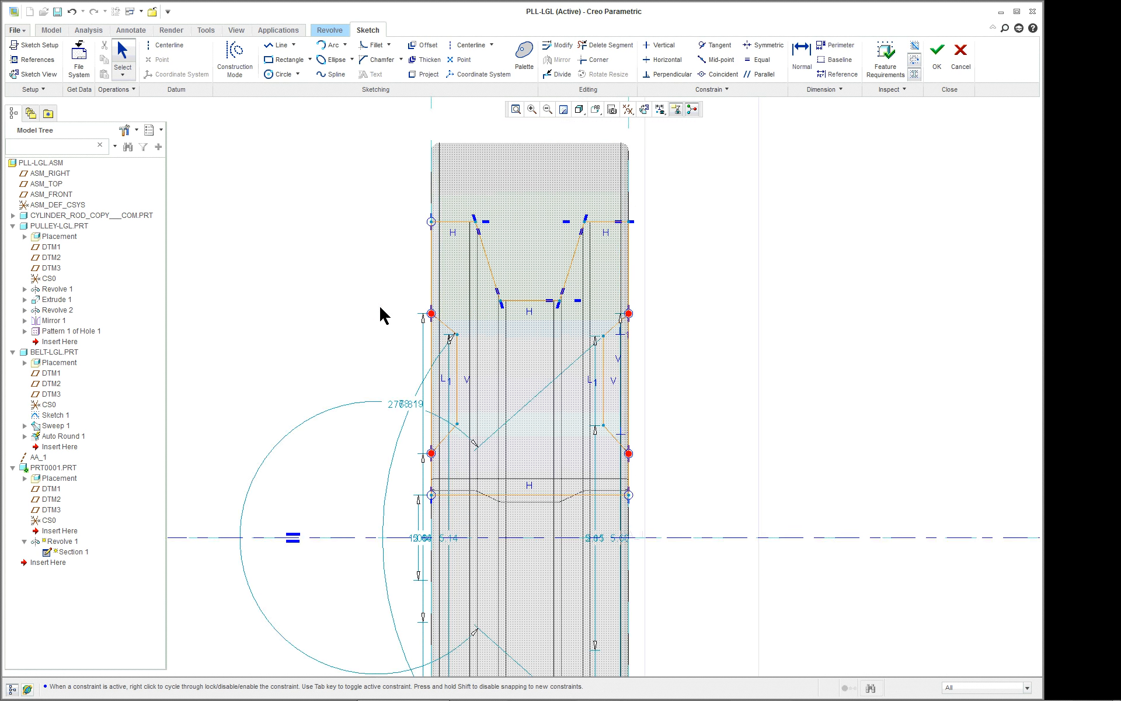
Trim away the outer edge segments spanning both recess openings so the profile follows the recesses.
{"action": "scroll", "coordinate": [368, 447], "scroll_direction": "down", "scroll_amount": 2}
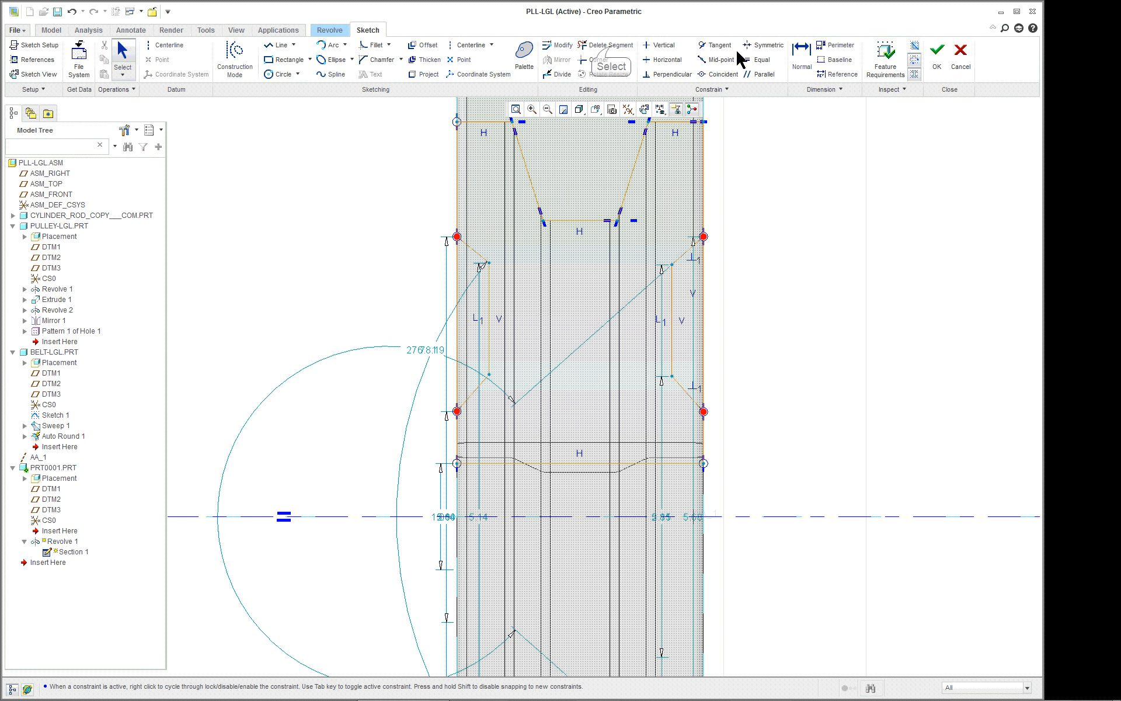
{"action": "left_click", "coordinate": [612, 52]}
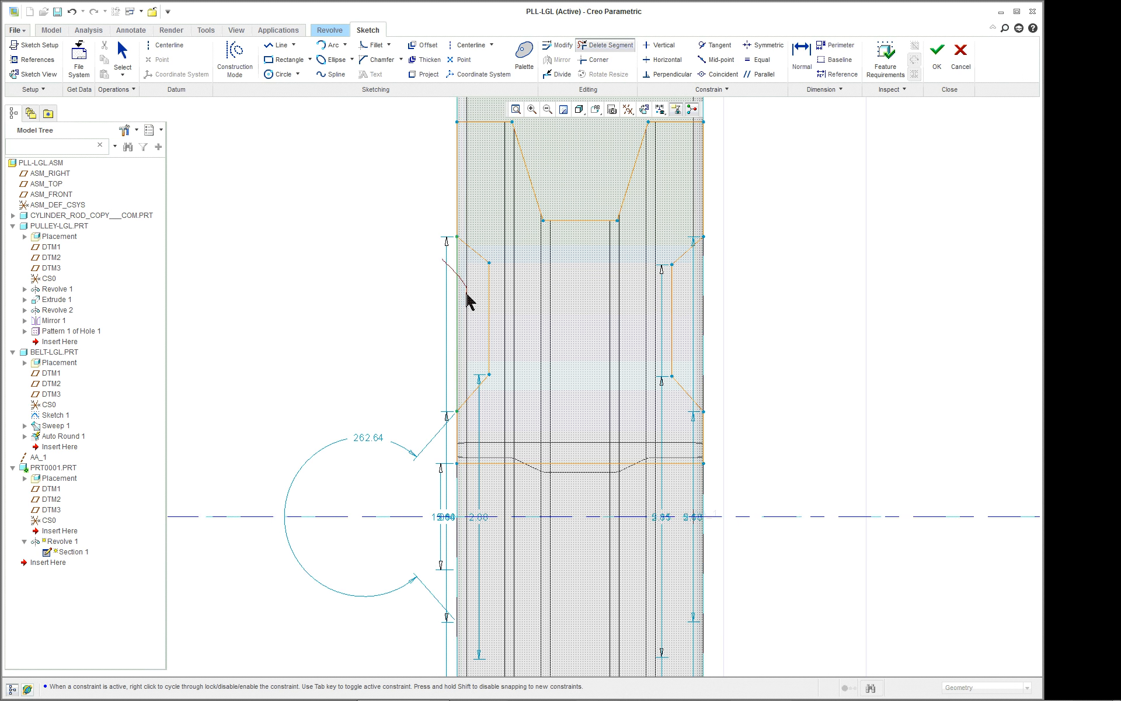
{"action": "left_click_drag", "start_coordinate": [468, 300], "coordinate": [444, 302]}
{"action": "scroll", "coordinate": [787, 289], "scroll_direction": "down", "scroll_amount": 2}
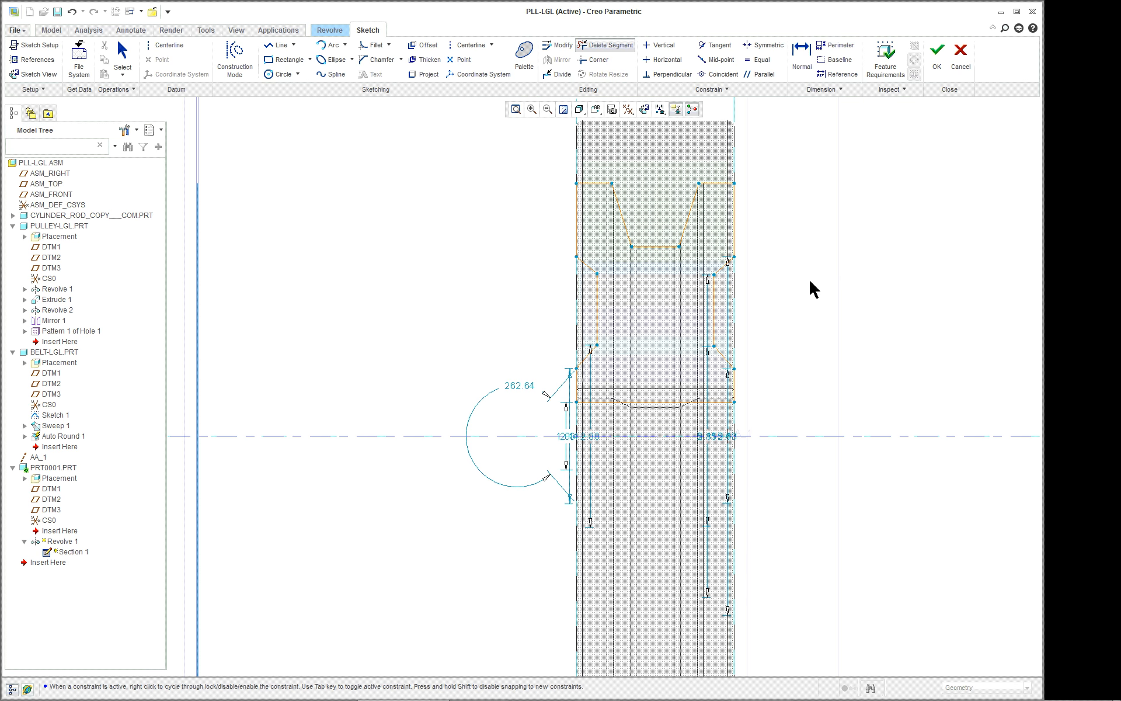
{"action": "middle_click", "coordinate": [829, 257]}
{"action": "scroll", "coordinate": [828, 233], "scroll_direction": "up", "scroll_amount": 1}
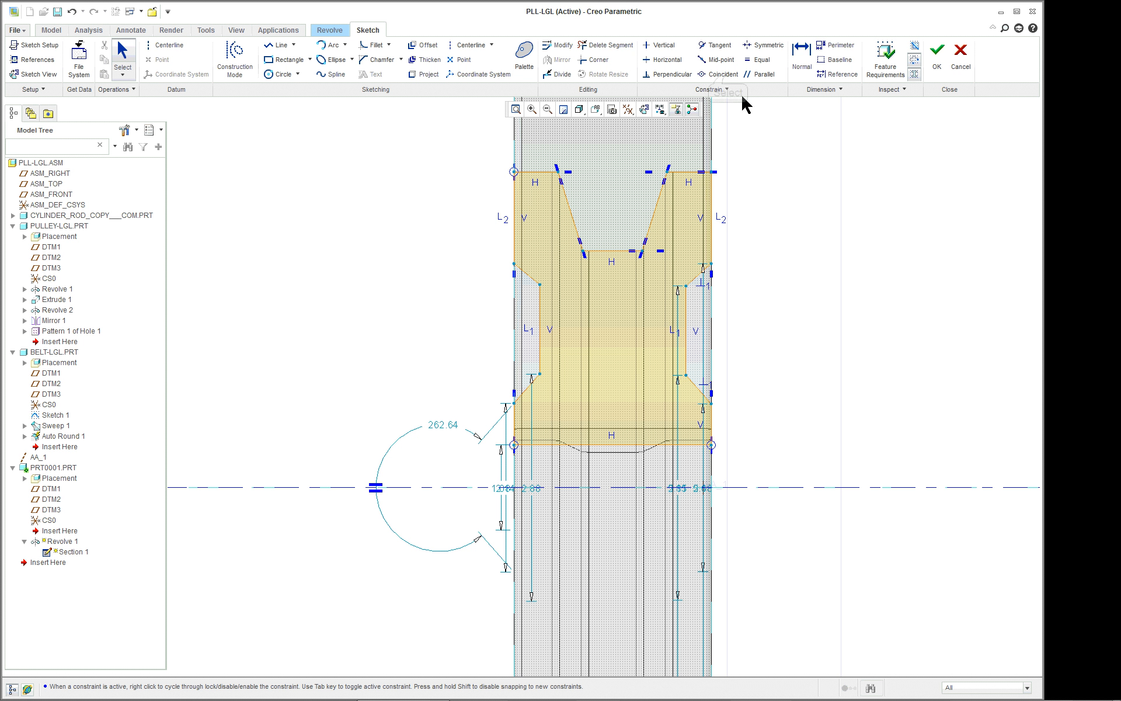
Try to align the upper inner corners of the two side recesses with a Coincident constraint.
{"action": "left_click", "coordinate": [684, 287]}
{"action": "left_click", "coordinate": [537, 285]}
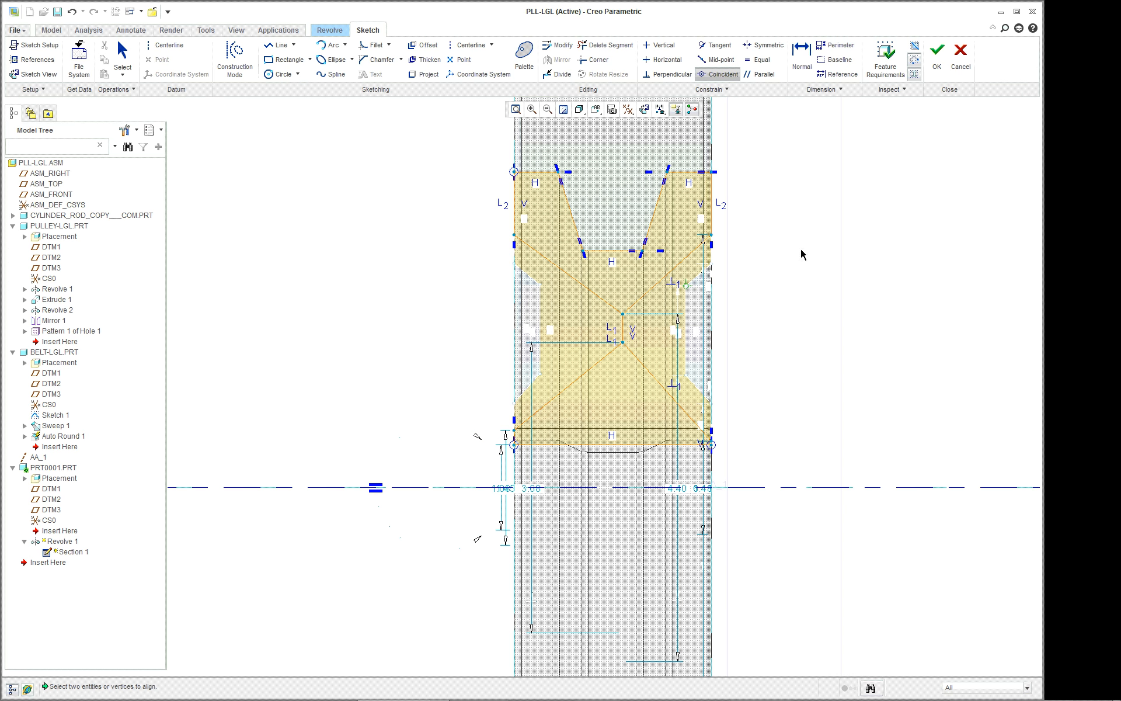
{"action": "left_click", "coordinate": [73, 12]}
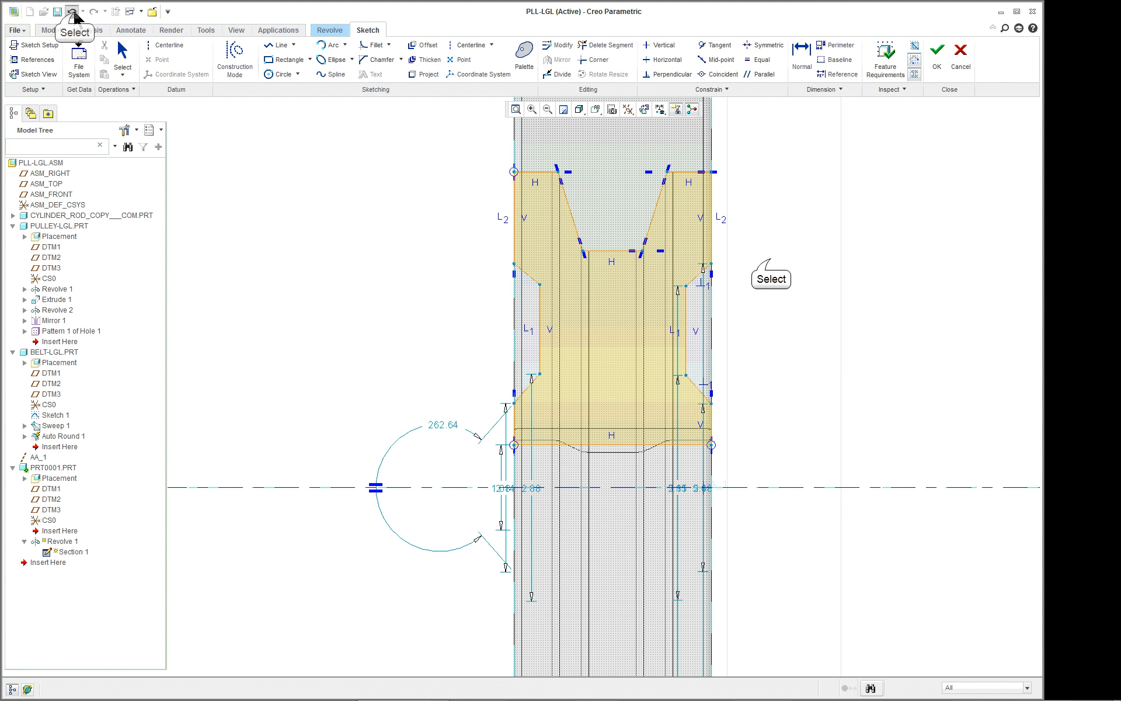
Deepen the profile's left recess slightly and round the upper and lower inner corners of both recesses with sketch fillets.
{"action": "scroll", "coordinate": [774, 262], "scroll_direction": "down", "scroll_amount": 1}
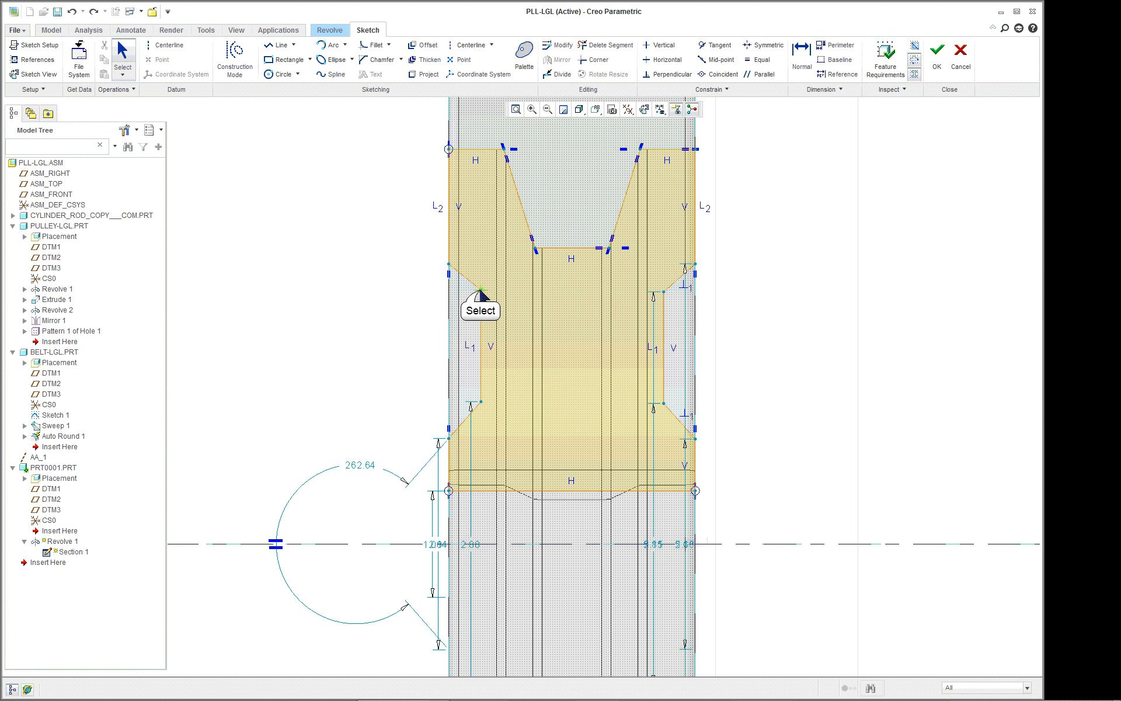
{"action": "mouse_move", "coordinate": [480, 290]}
{"action": "left_mouse_down"}
{"action": "mouse_move", "coordinate": [488, 309]}
{"action": "mouse_move", "coordinate": [484, 293]}
{"action": "left_mouse_up"}
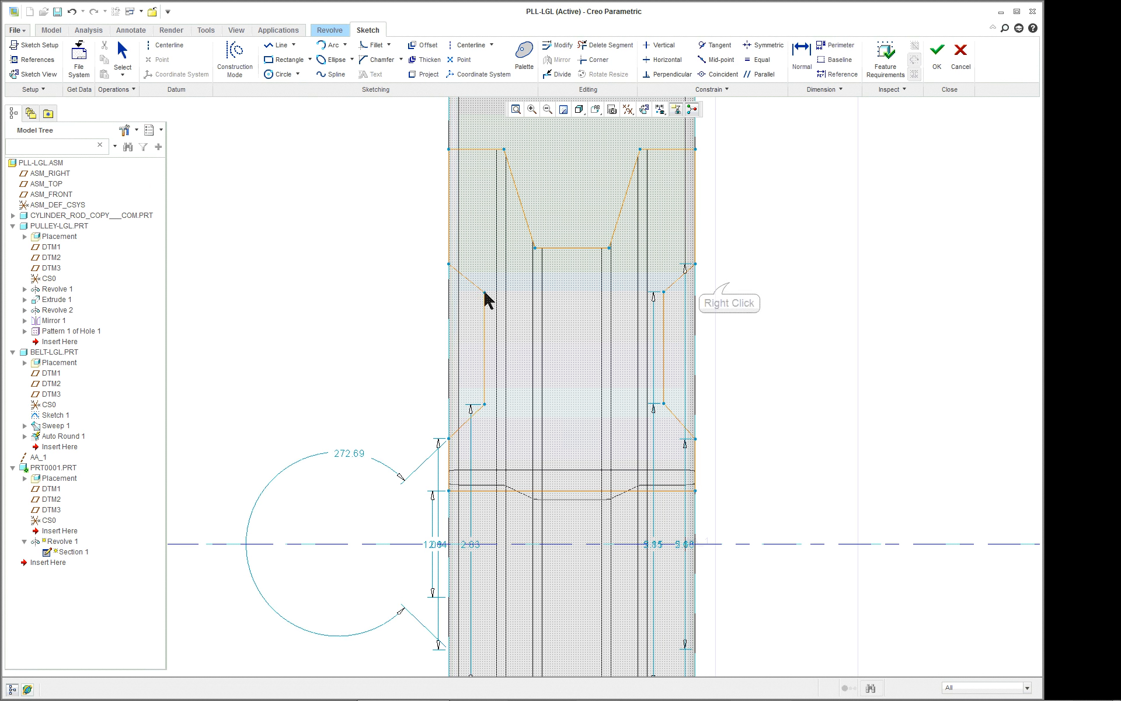
{"action": "right_click", "coordinate": [730, 287]}
{"action": "left_click", "coordinate": [756, 393]}
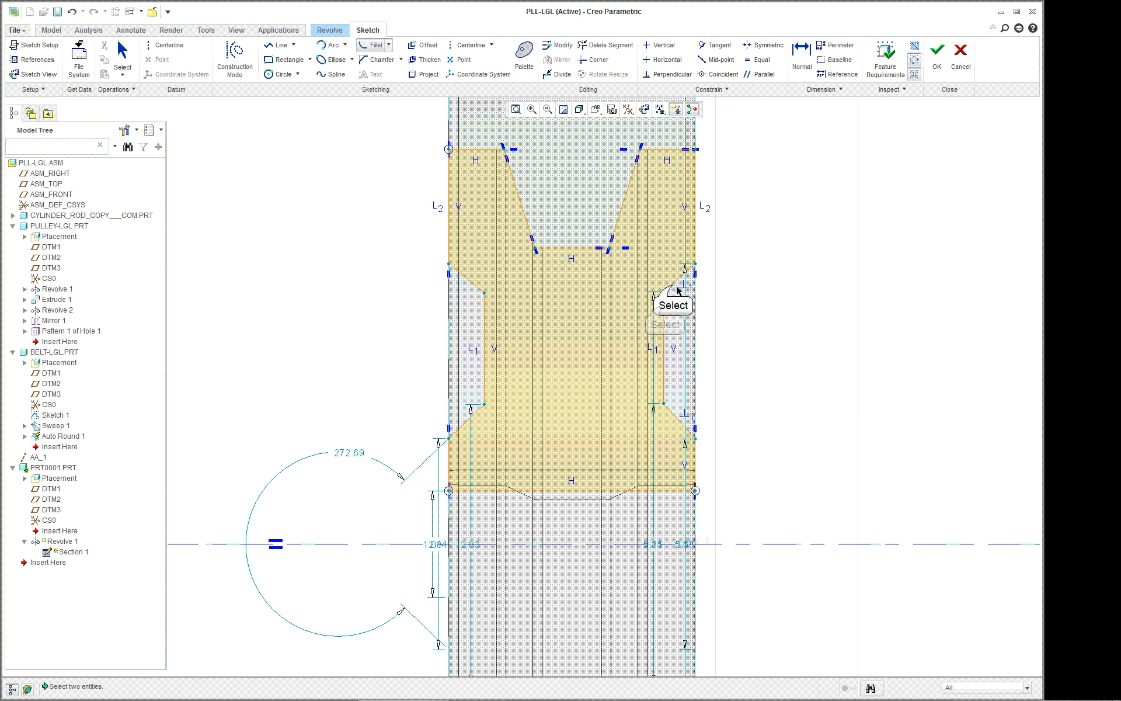
{"action": "left_click", "coordinate": [473, 291]}
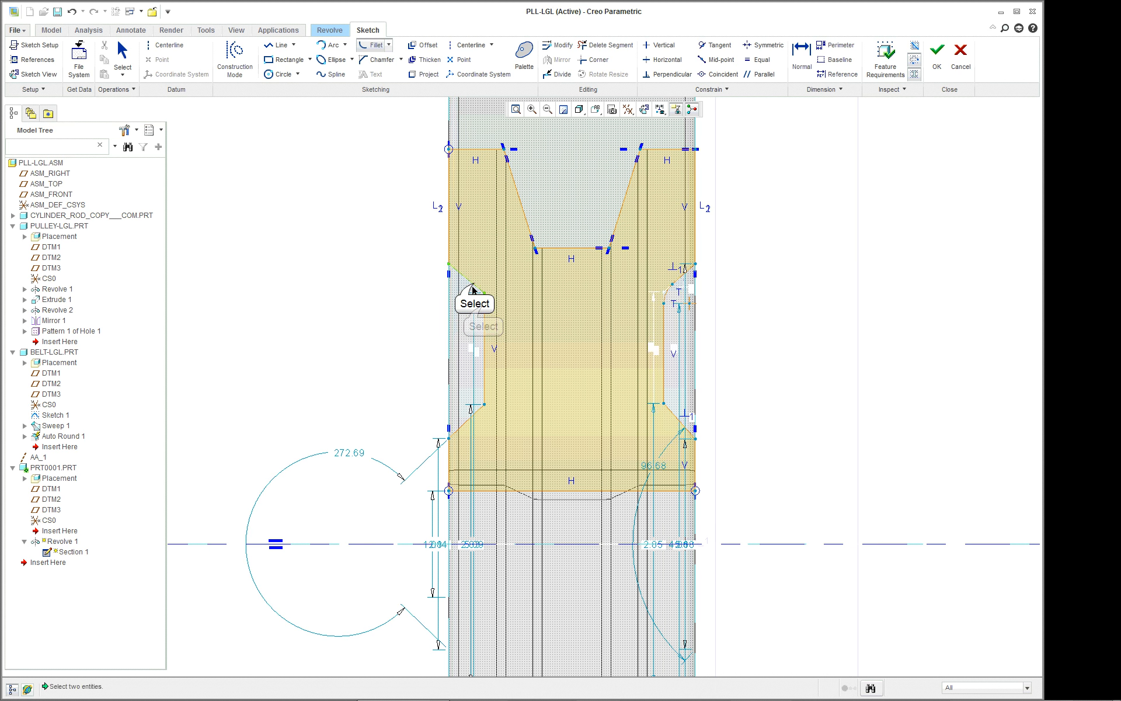
{"action": "left_click", "coordinate": [485, 318]}
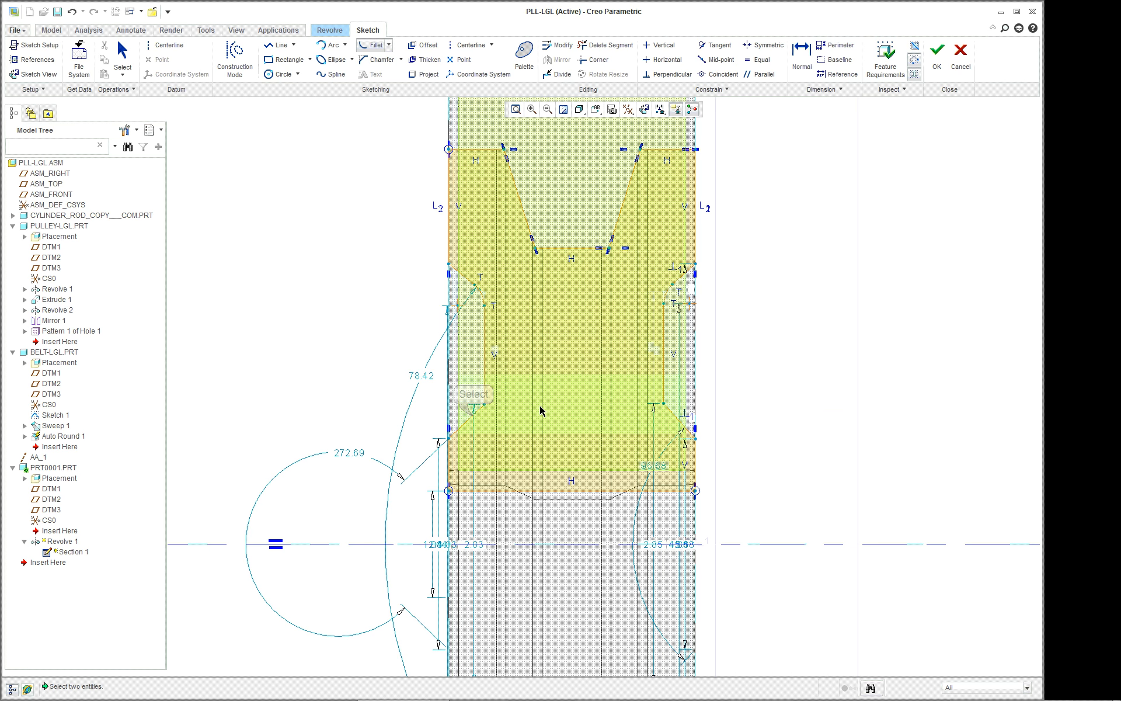
{"action": "left_click", "coordinate": [485, 386]}
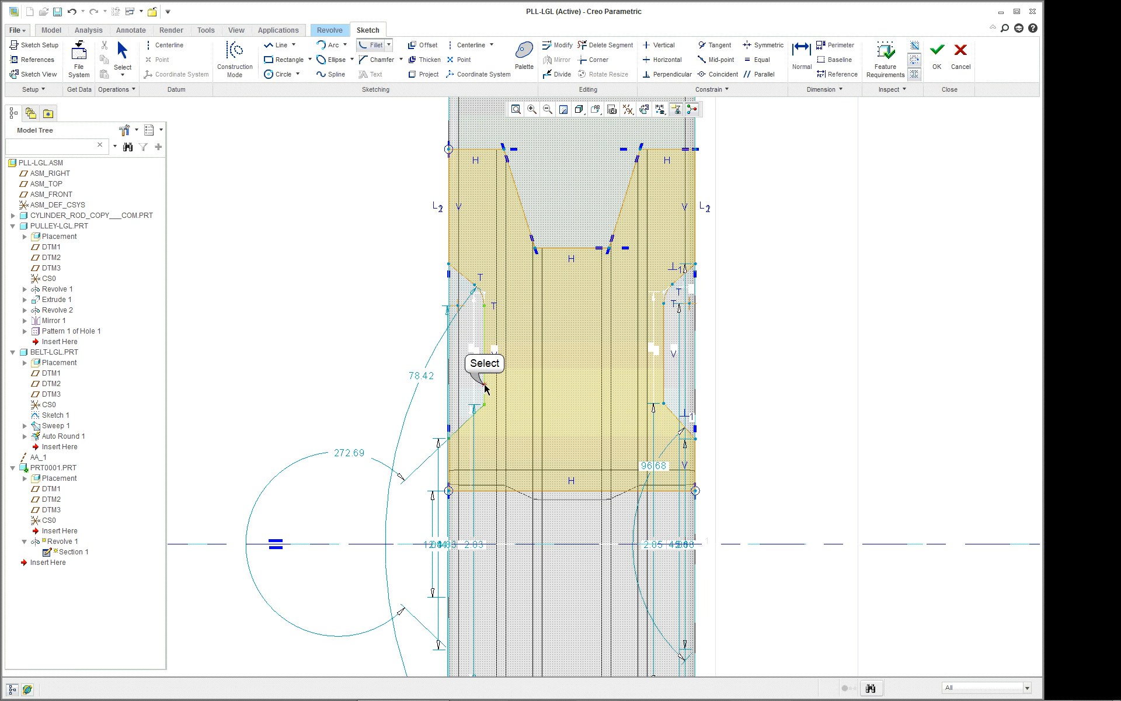
{"action": "left_click", "coordinate": [671, 412]}
{"action": "left_click", "coordinate": [664, 386]}
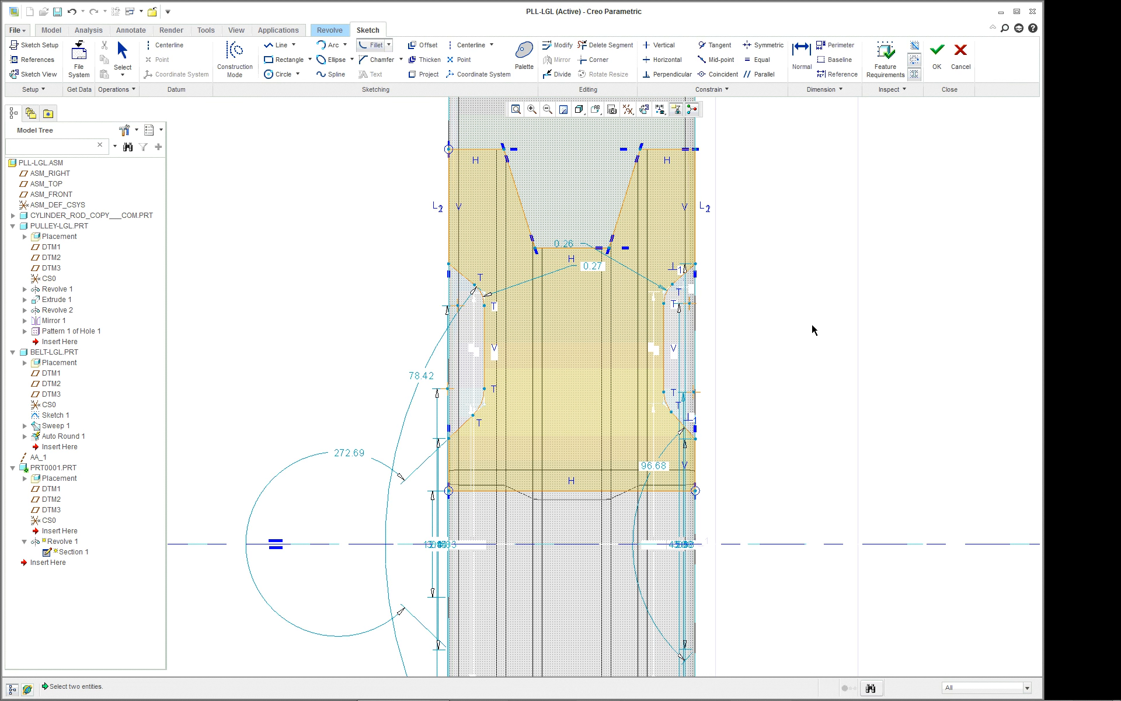
Accept the edited section, complete the small pulley's revolve, and make the top-level PLL-LGL assembly active again.
{"action": "left_click", "coordinate": [937, 56]}
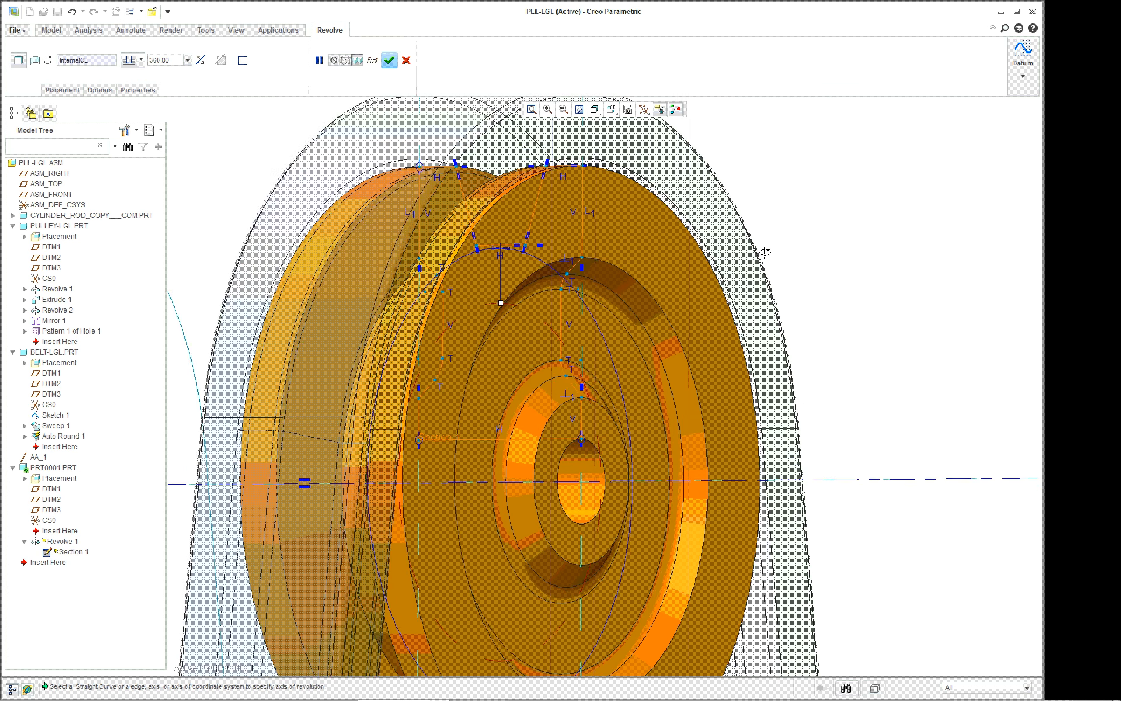
{"action": "left_click", "coordinate": [389, 60]}
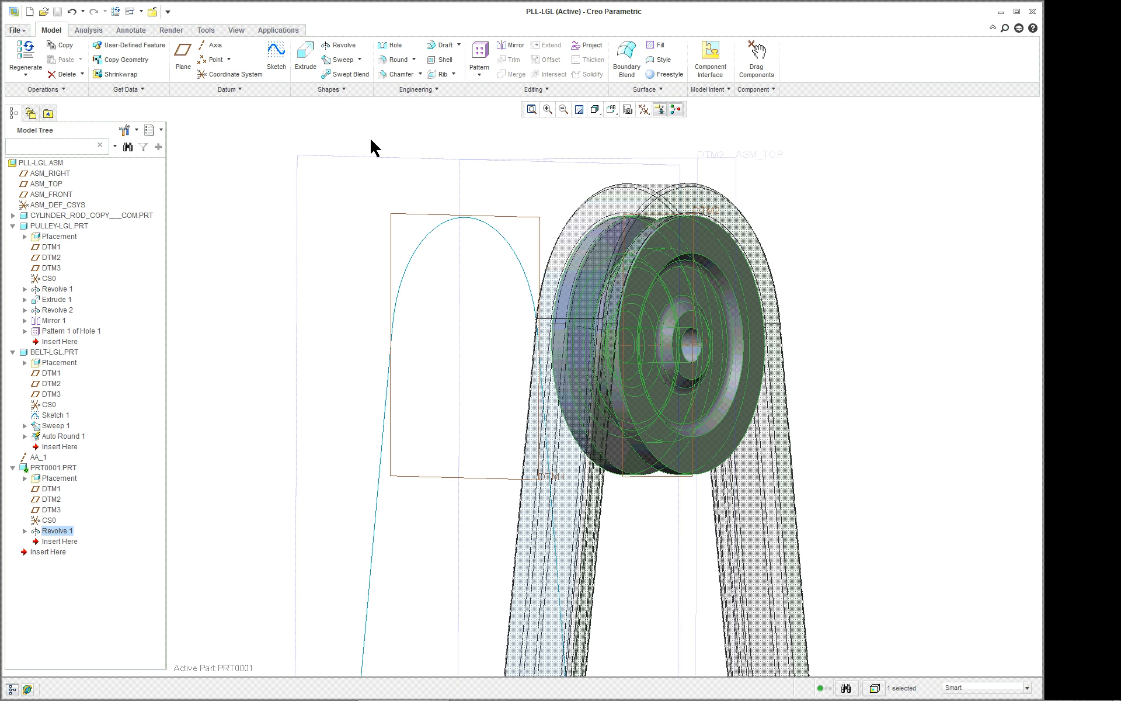
{"action": "scroll", "coordinate": [386, 141], "scroll_direction": "down", "scroll_amount": 3}
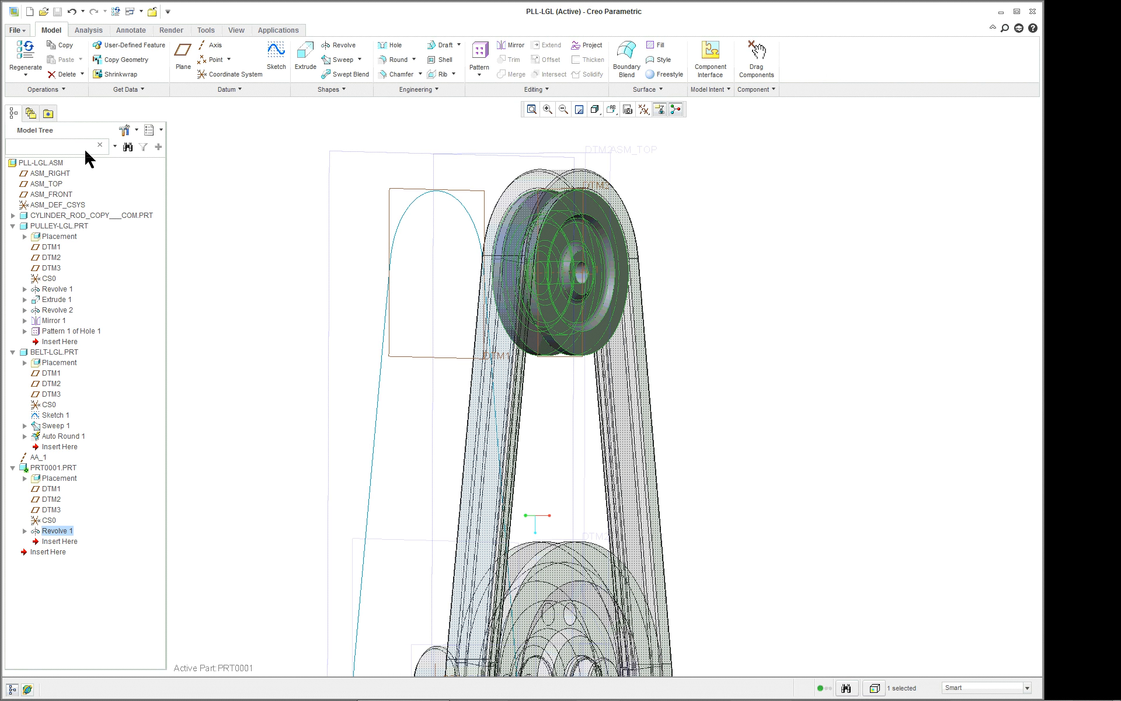
{"action": "right_click", "coordinate": [47, 163]}
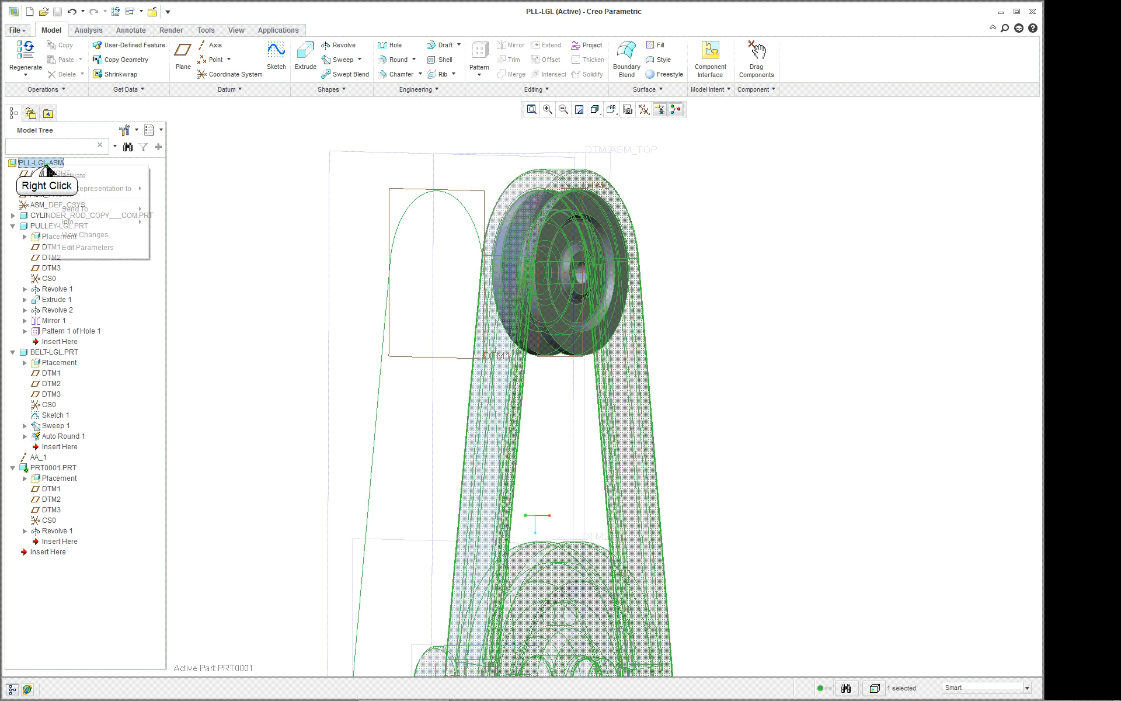
{"action": "left_click", "coordinate": [82, 175]}
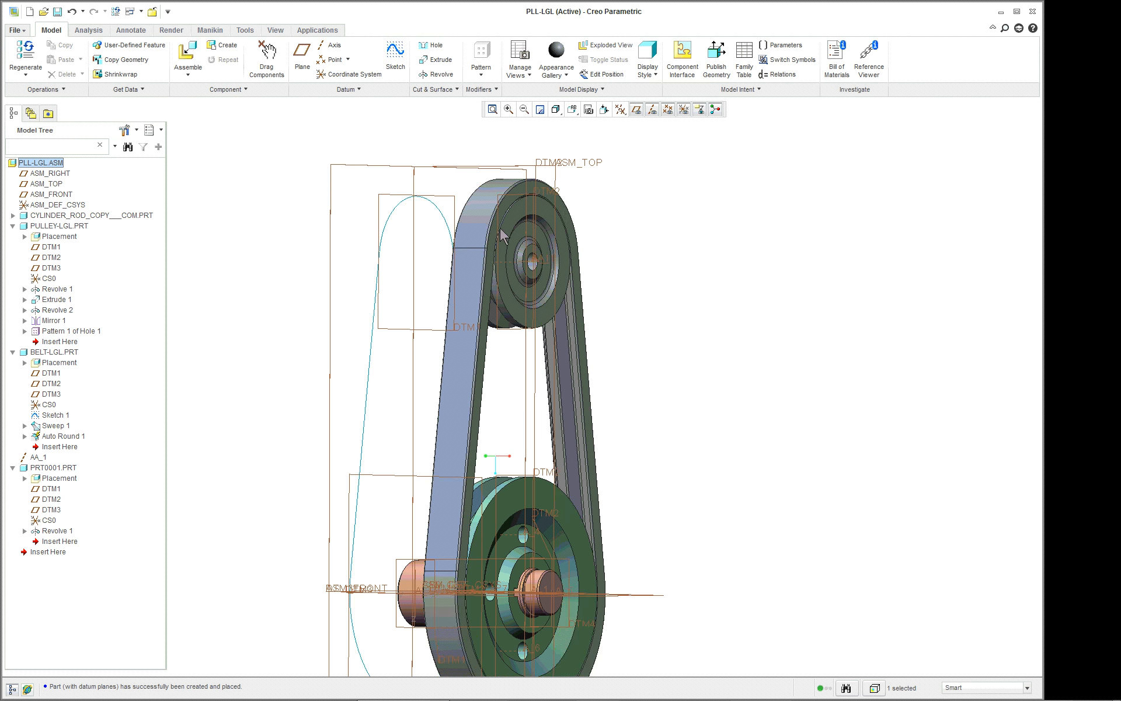
Open the belt part BELT-LGL from the assembly in its own window.
{"action": "left_click", "coordinate": [486, 193]}
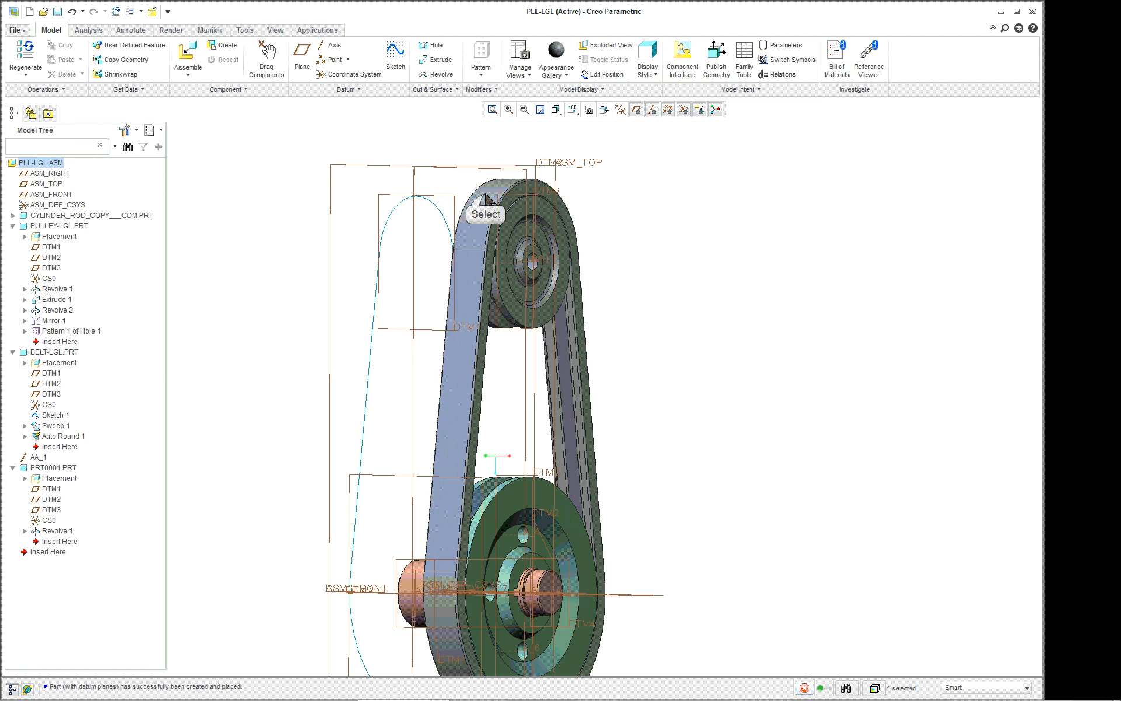
{"action": "right_click", "coordinate": [634, 192]}
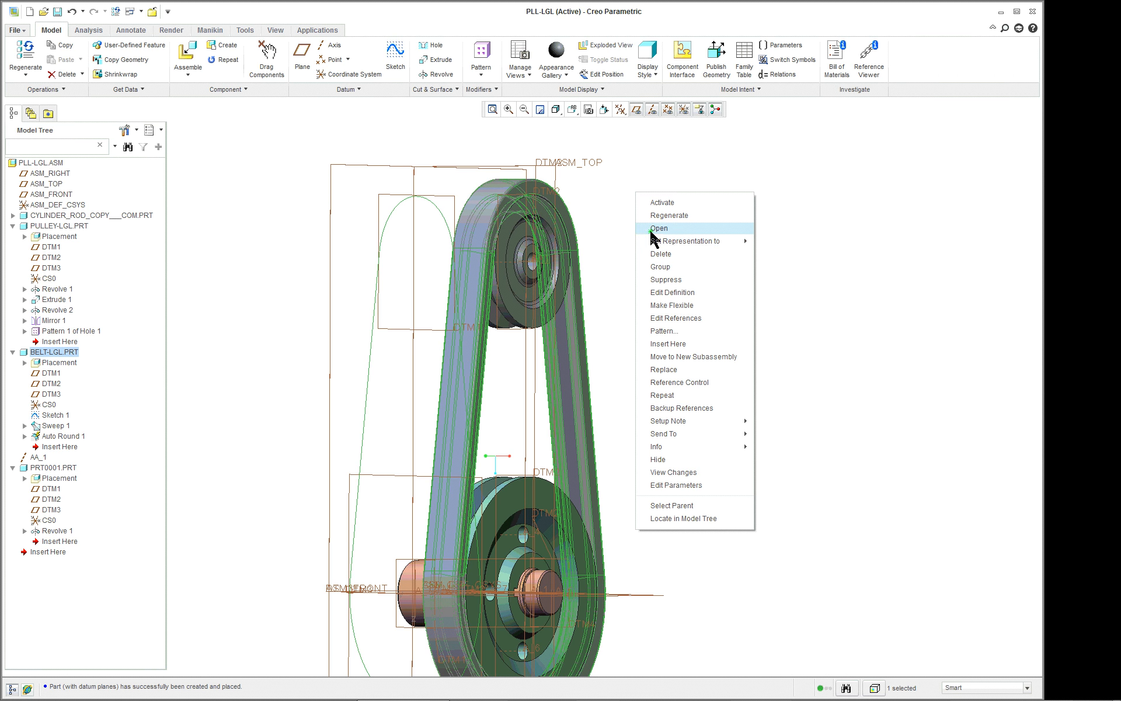
{"action": "left_click", "coordinate": [652, 229]}
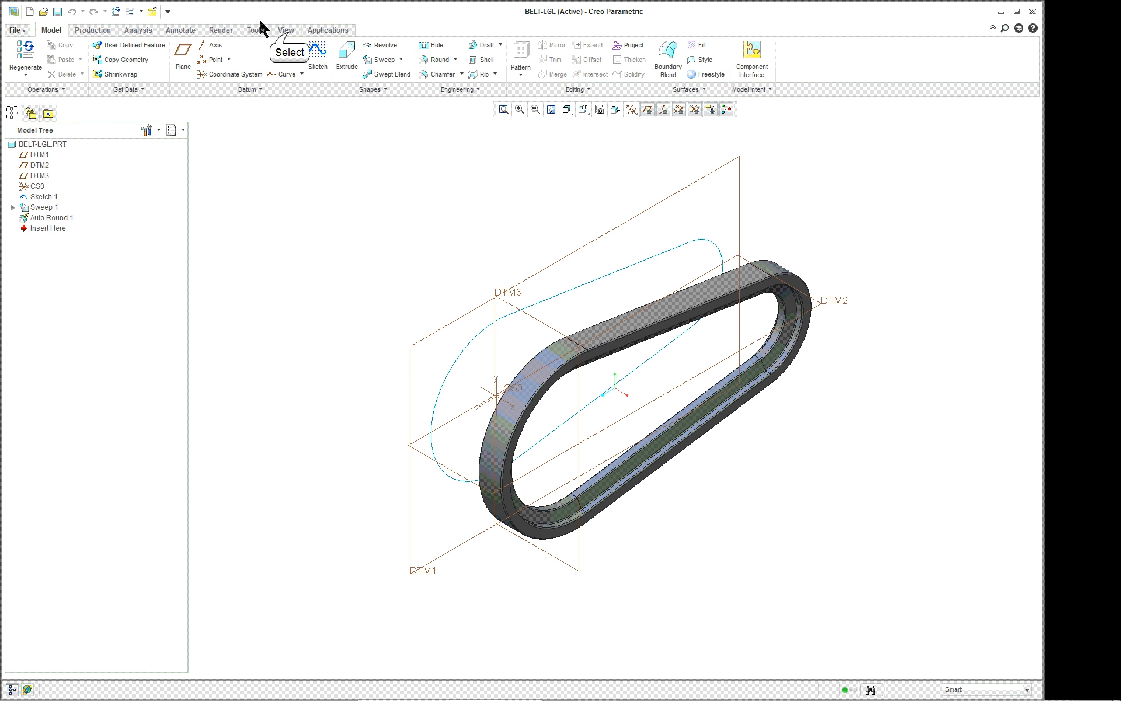
Apply the black rubber appearance from the adv-rubber.dmt library to the whole belt part.
{"action": "left_click", "coordinate": [286, 30]}
{"action": "left_click", "coordinate": [320, 76]}
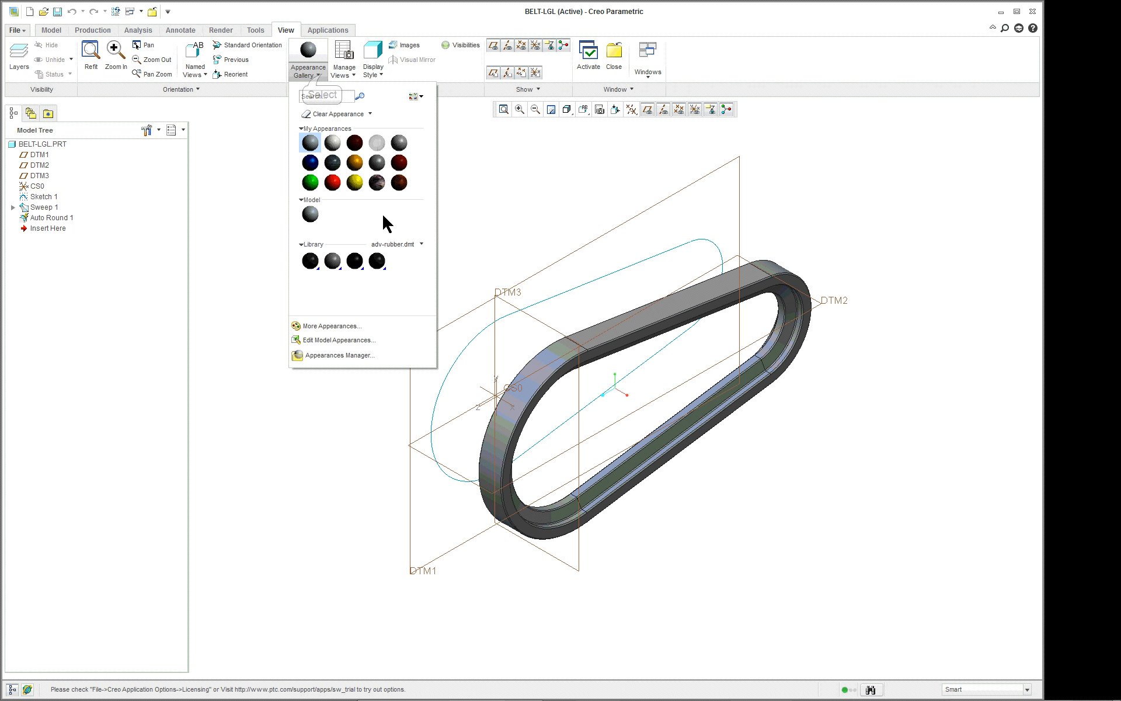
{"action": "left_click", "coordinate": [315, 262]}
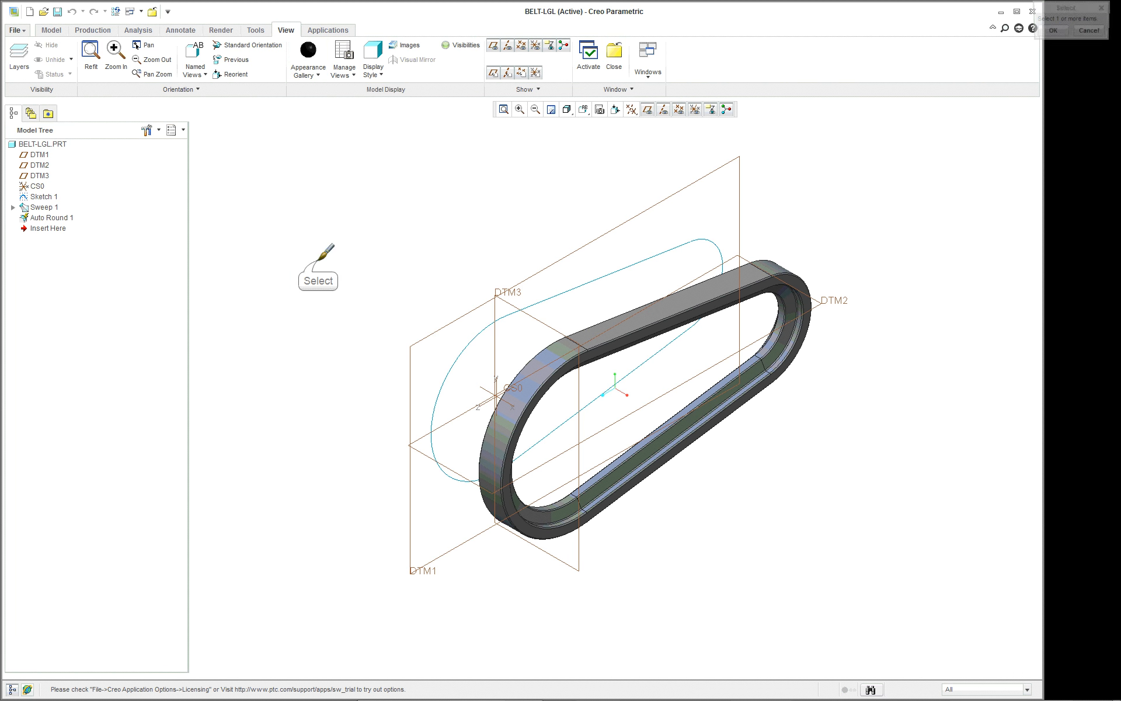
{"action": "left_click", "coordinate": [42, 144]}
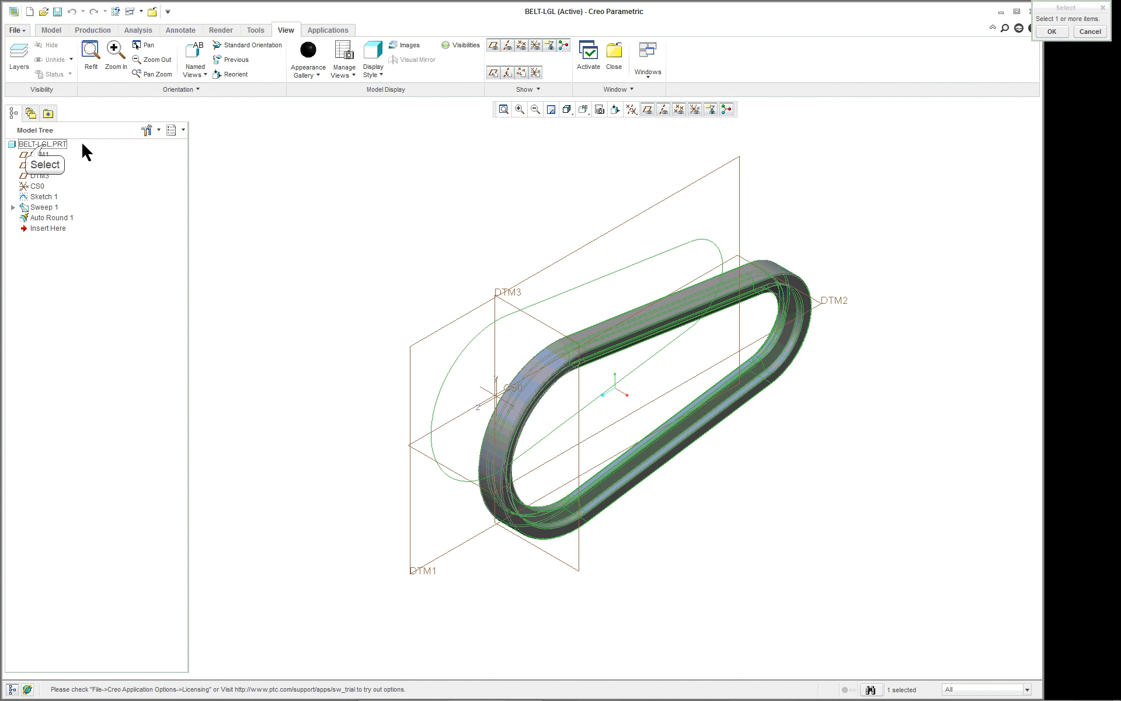
{"action": "middle_click", "coordinate": [296, 150]}
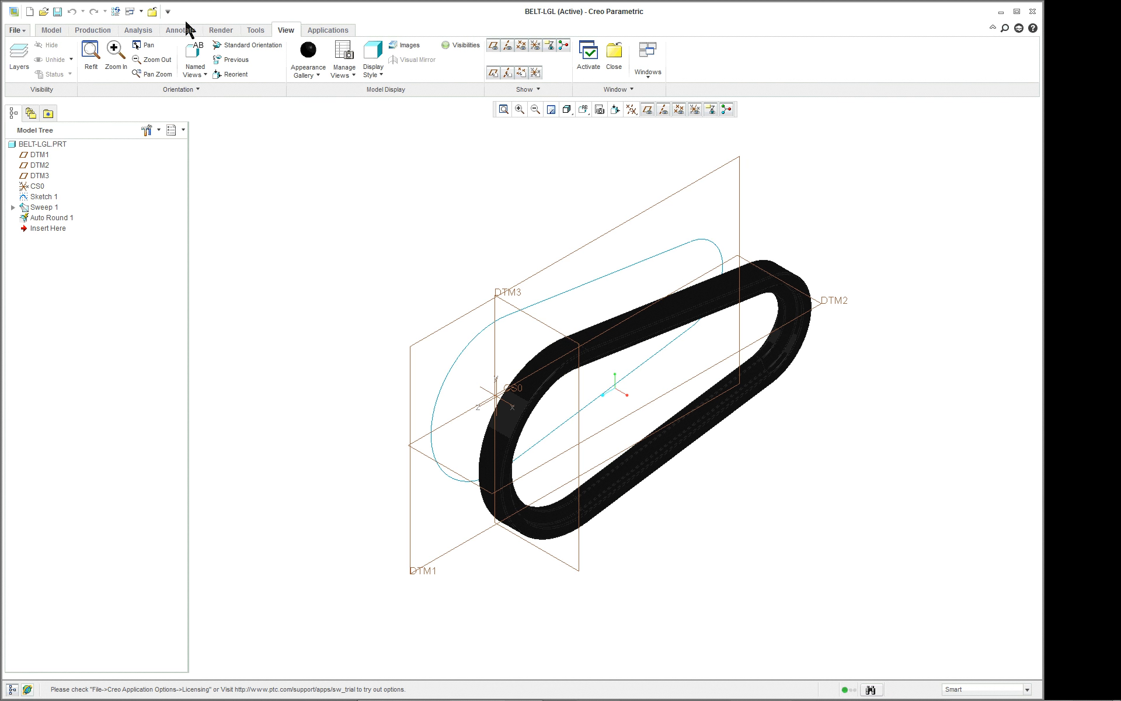
Edit the belt's adv-rubber-black model appearance and lighten its color to a dark grey.
{"action": "right_click", "coordinate": [307, 51]}
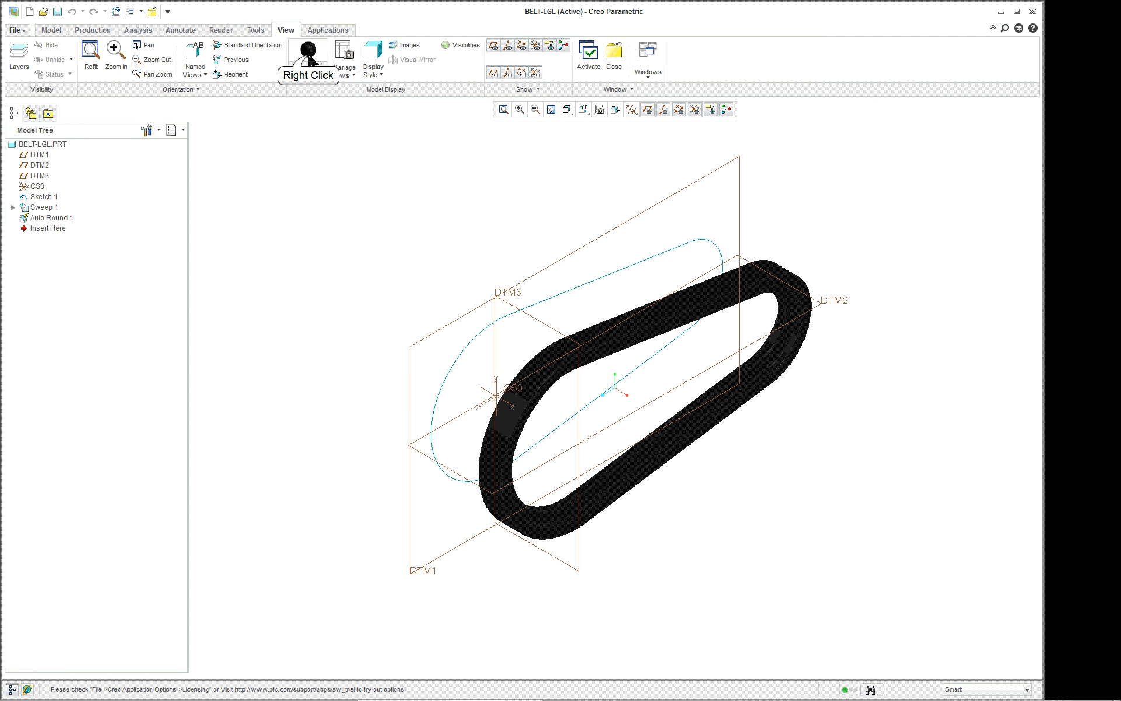
{"action": "left_click", "coordinate": [286, 104]}
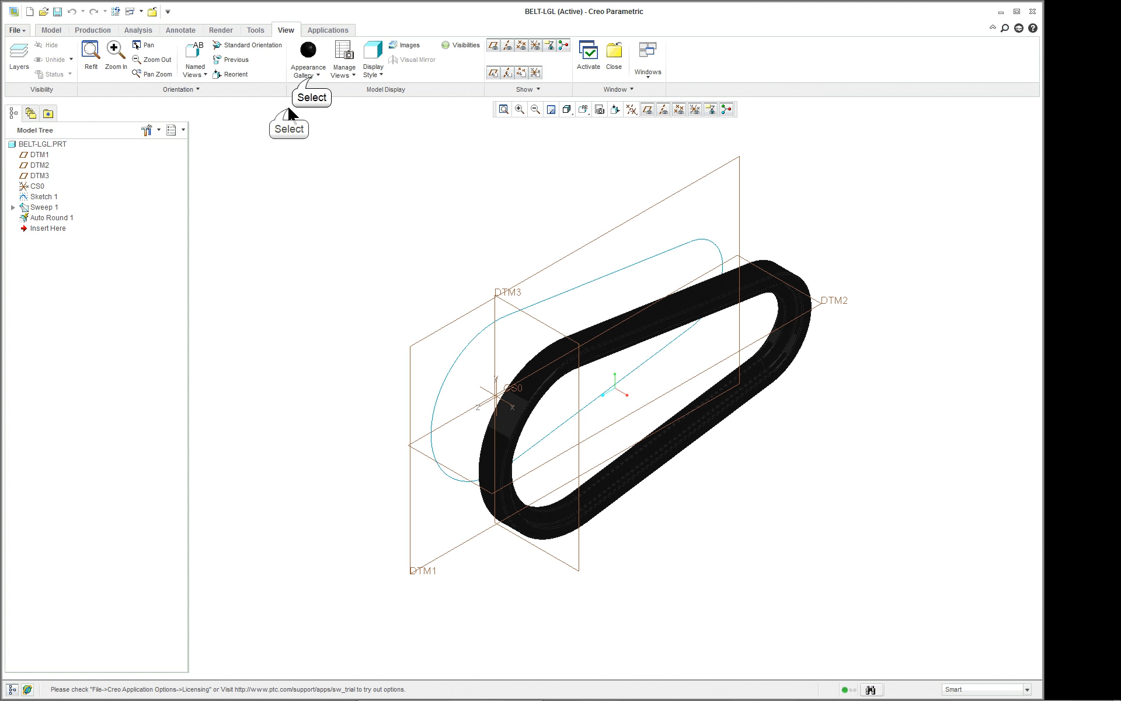
{"action": "left_click", "coordinate": [304, 73]}
{"action": "right_click", "coordinate": [309, 212]}
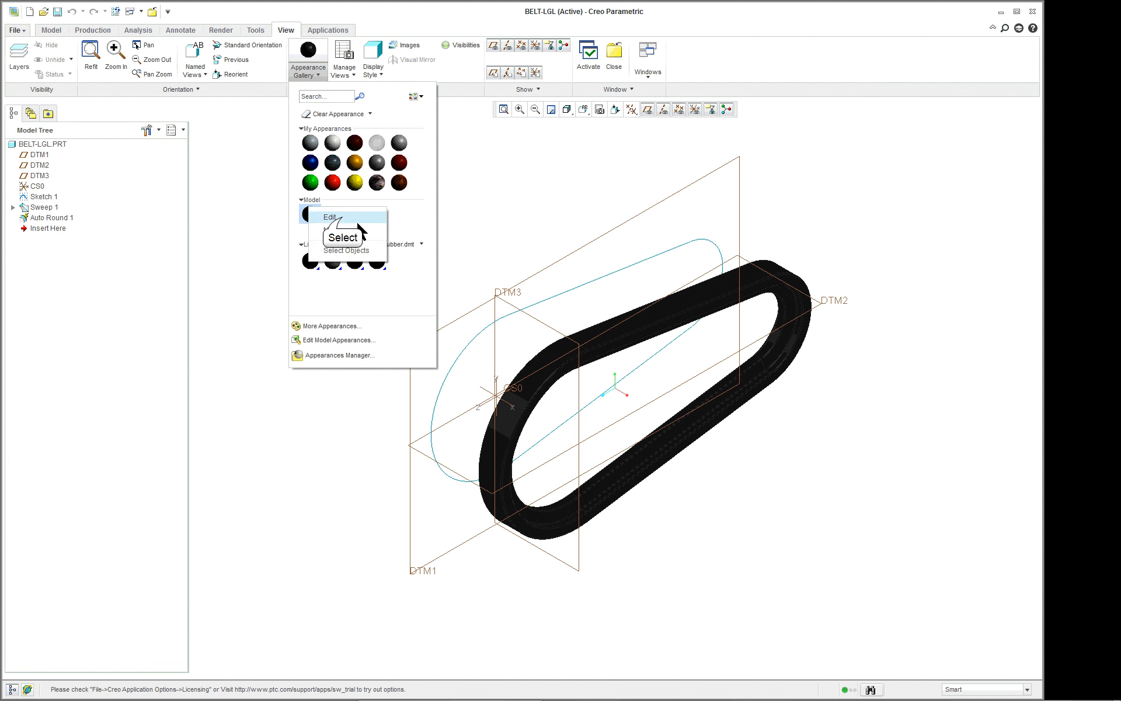
{"action": "left_click", "coordinate": [344, 221]}
{"action": "left_click", "coordinate": [135, 352]}
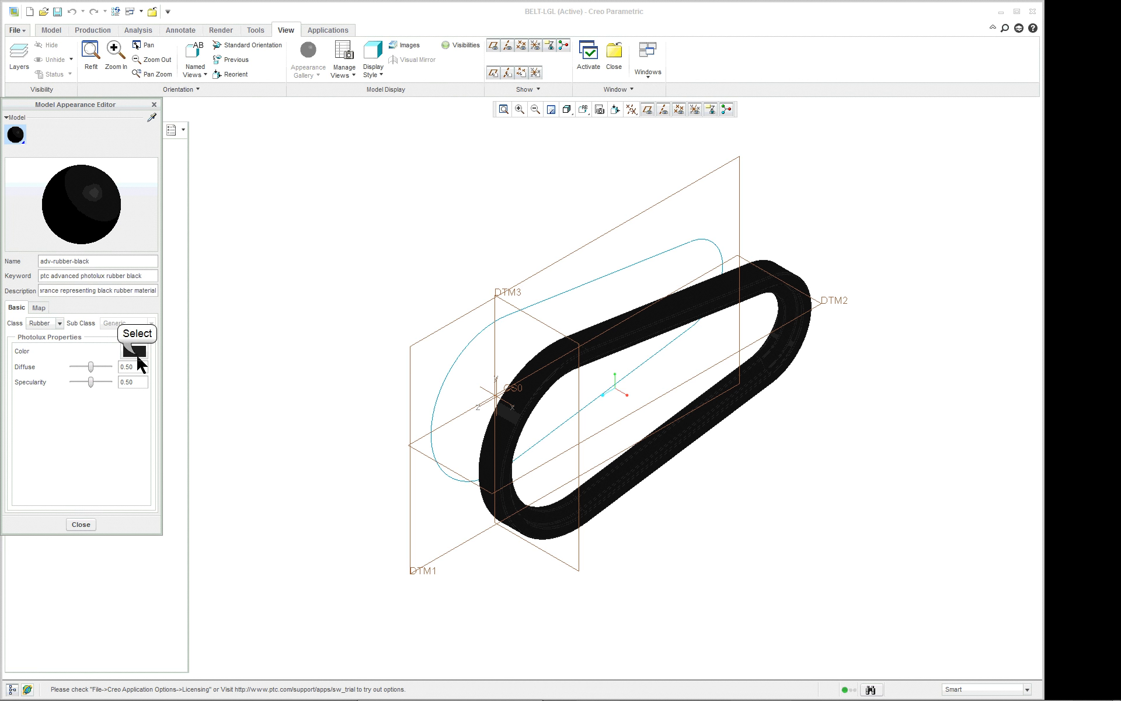
{"action": "mouse_move", "coordinate": [1010, 242]}
{"action": "left_mouse_down"}
{"action": "mouse_move", "coordinate": [1042, 242]}
{"action": "mouse_move", "coordinate": [1044, 282]}
{"action": "mouse_move", "coordinate": [1028, 281]}
{"action": "mouse_move", "coordinate": [1021, 241]}
{"action": "left_mouse_up"}
{"action": "left_click", "coordinate": [1047, 299]}
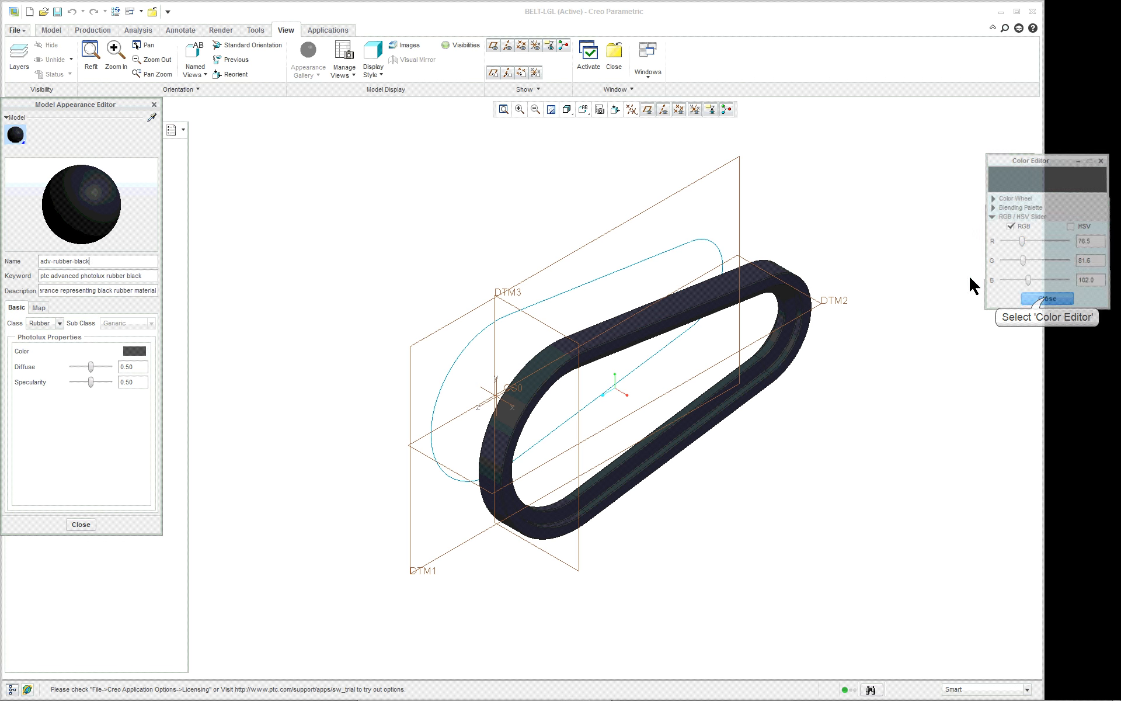
Close the belt part's window and return to the PLL-LGL assembly.
{"action": "left_click", "coordinate": [614, 55]}
{"action": "middle_click_drag", "start_coordinate": [737, 298], "coordinate": [702, 295]}
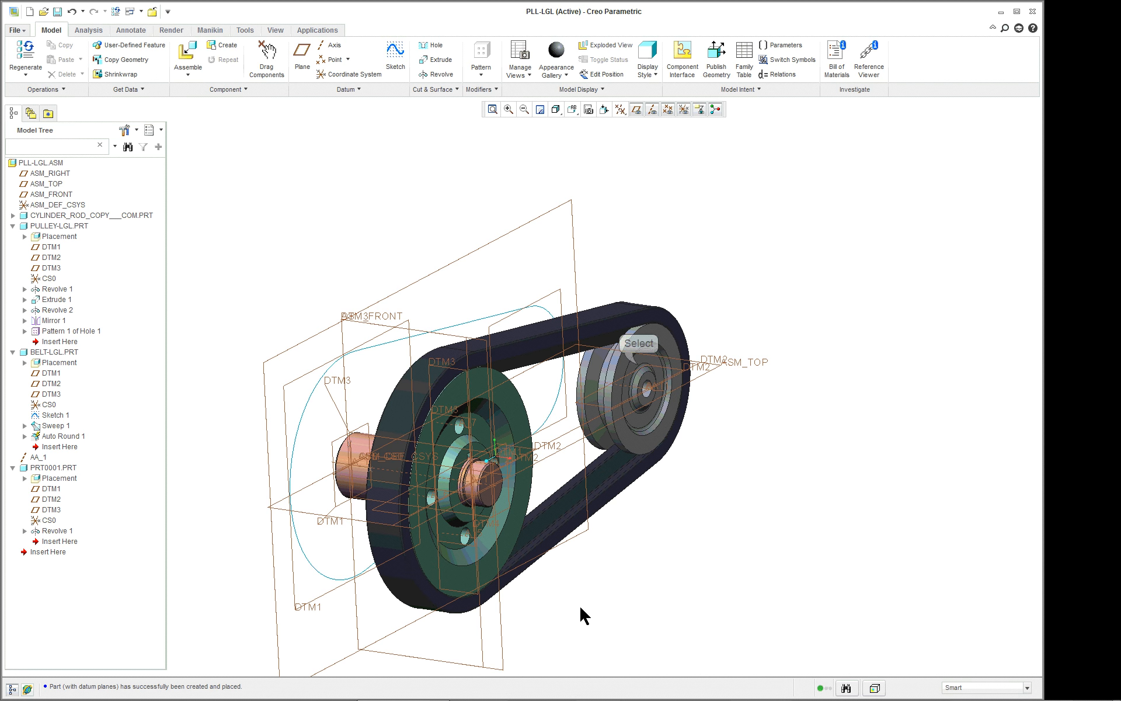
{"action": "left_click", "coordinate": [641, 374]}
{"action": "left_click", "coordinate": [641, 374]}
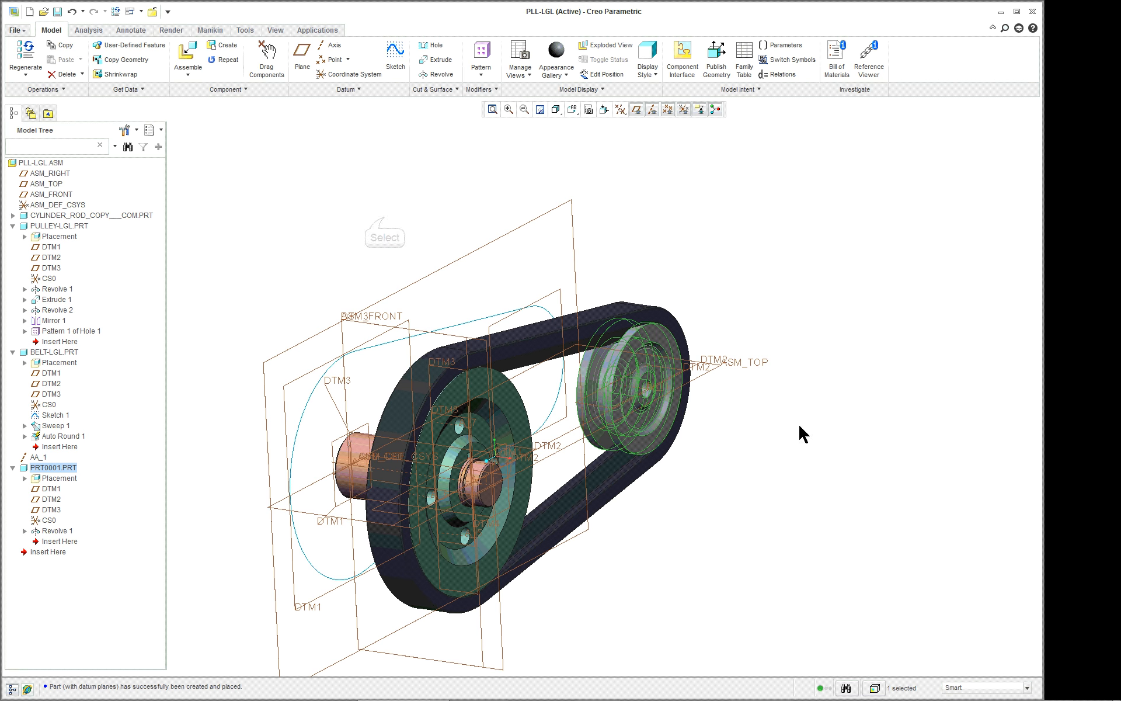
{"action": "left_click", "coordinate": [385, 221]}
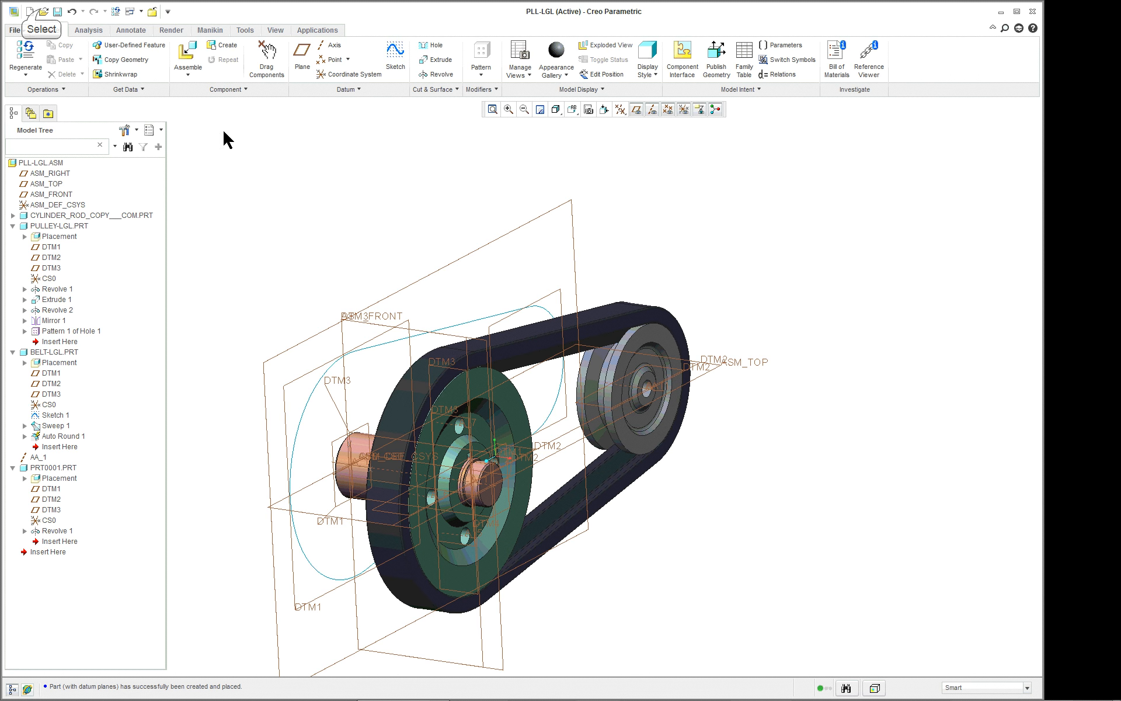
Open the assembly file commercial_pulley.asm from the 15-Pulley_asm folder.
{"action": "left_click", "coordinate": [45, 11]}
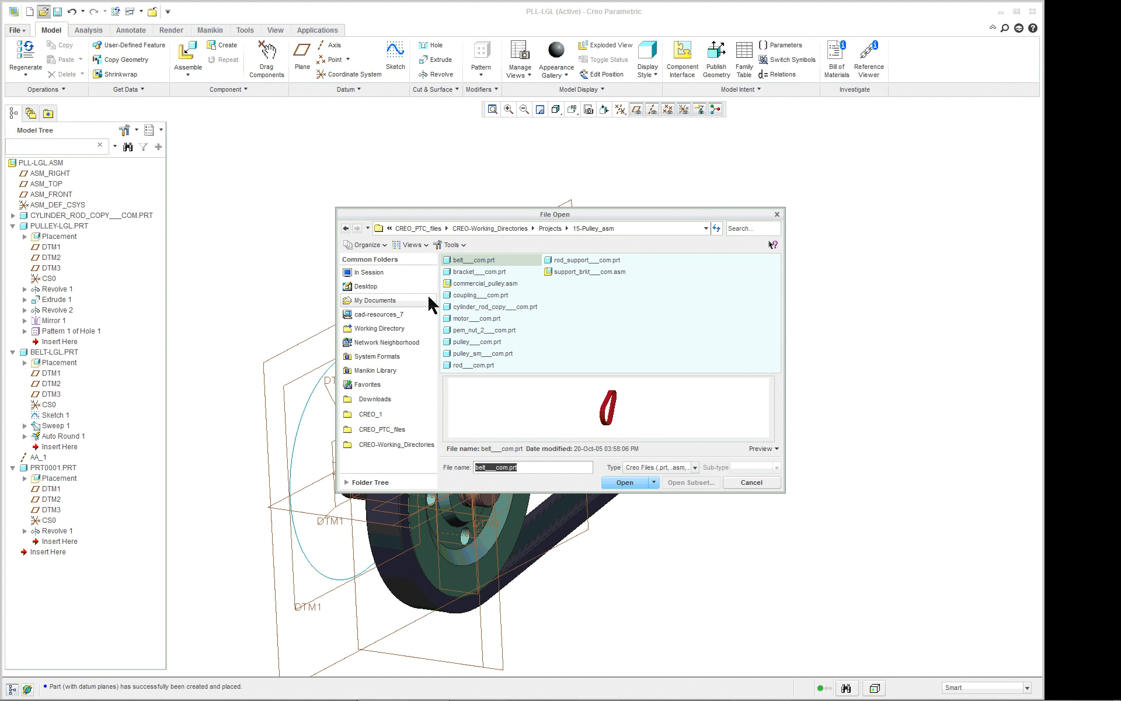
{"action": "left_click", "coordinate": [501, 284]}
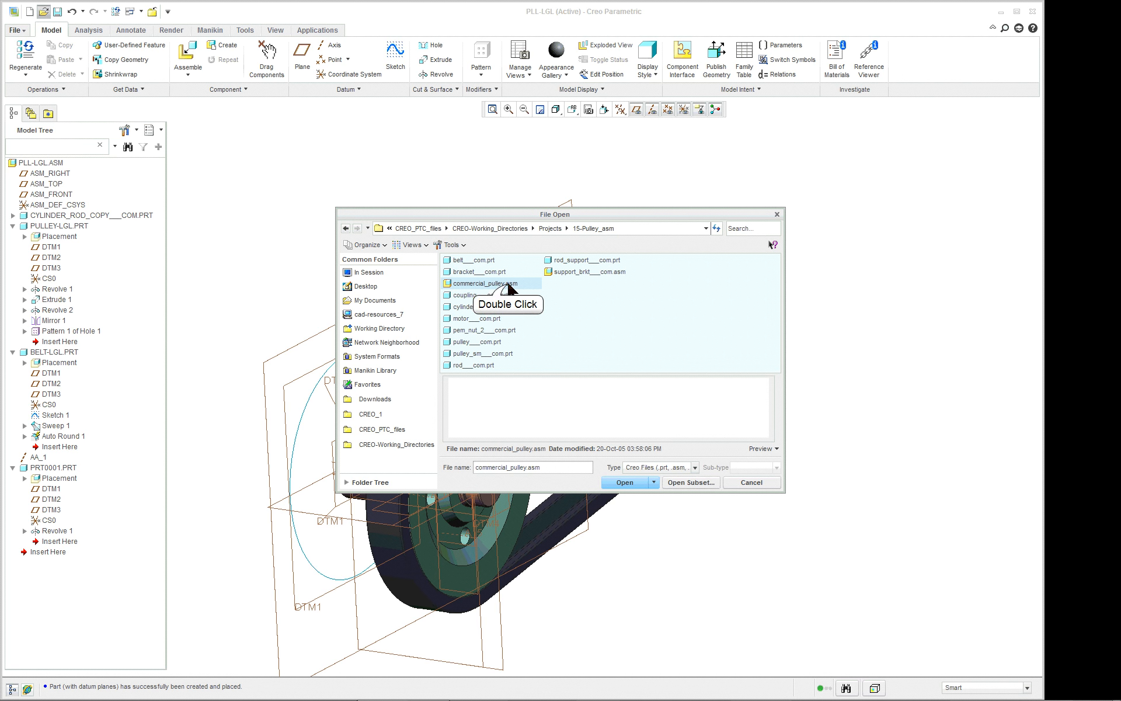
{"action": "double_click", "coordinate": [506, 284]}
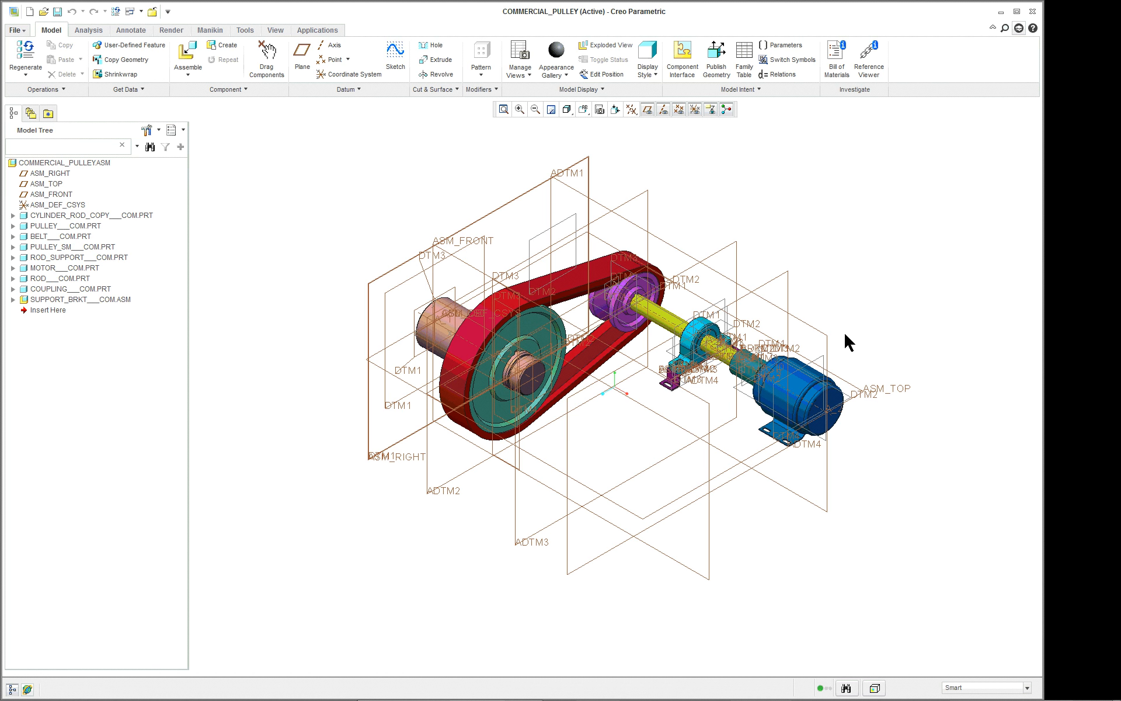
Examine the small pulley, rod, rod support with its bracket, coupling and motor in the commercial pulley assembly.
{"action": "scroll", "coordinate": [842, 331], "scroll_direction": "up", "scroll_amount": 2}
{"action": "scroll", "coordinate": [613, 342], "scroll_direction": "up", "scroll_amount": 3}
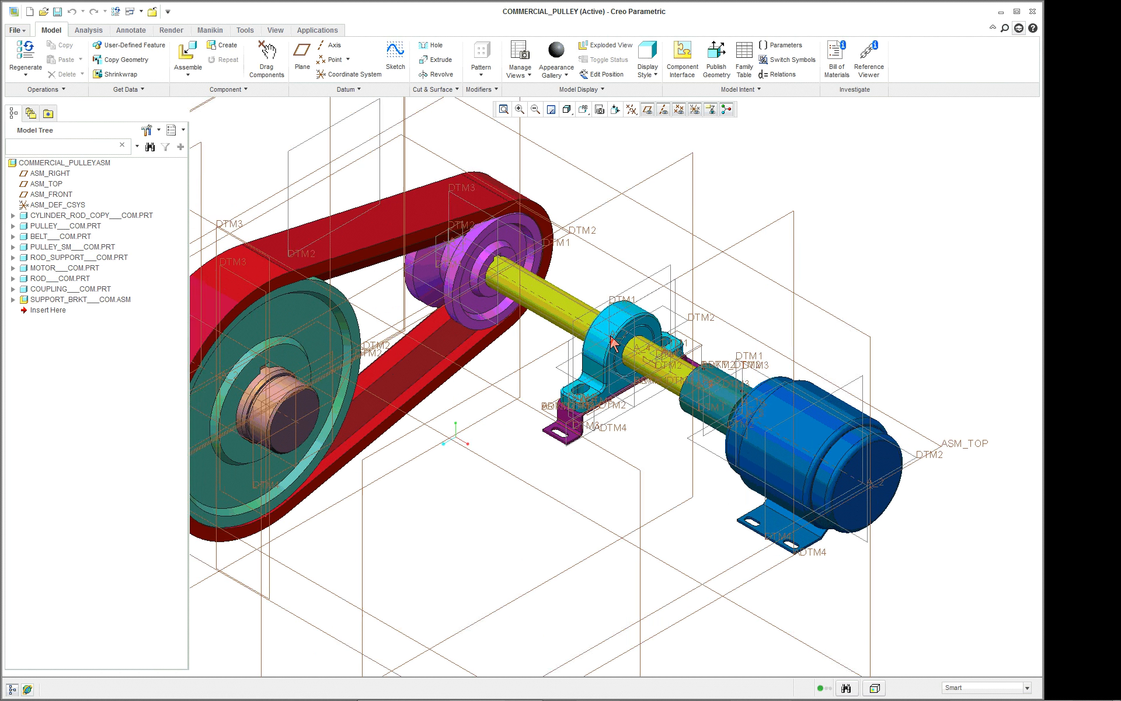
{"action": "scroll", "coordinate": [614, 344], "scroll_direction": "up", "scroll_amount": 4}
{"action": "scroll", "coordinate": [654, 313], "scroll_direction": "down", "scroll_amount": 2}
{"action": "scroll", "coordinate": [611, 342], "scroll_direction": "down", "scroll_amount": 2}
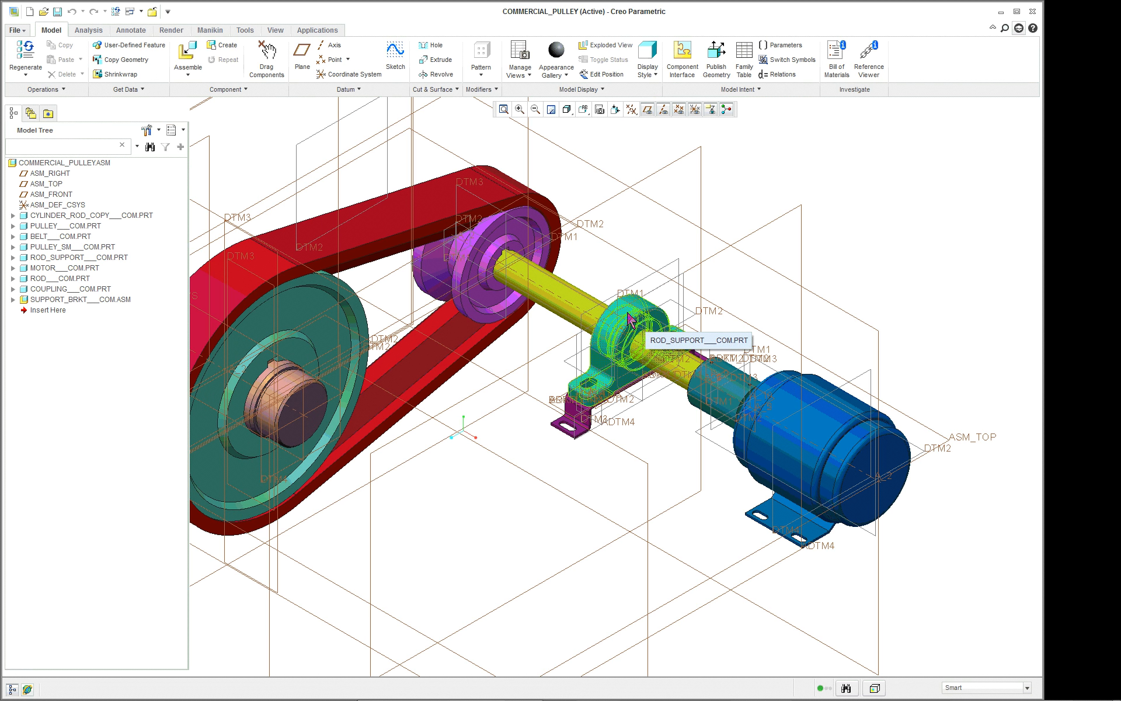
{"action": "scroll", "coordinate": [645, 312], "scroll_direction": "up", "scroll_amount": 2}
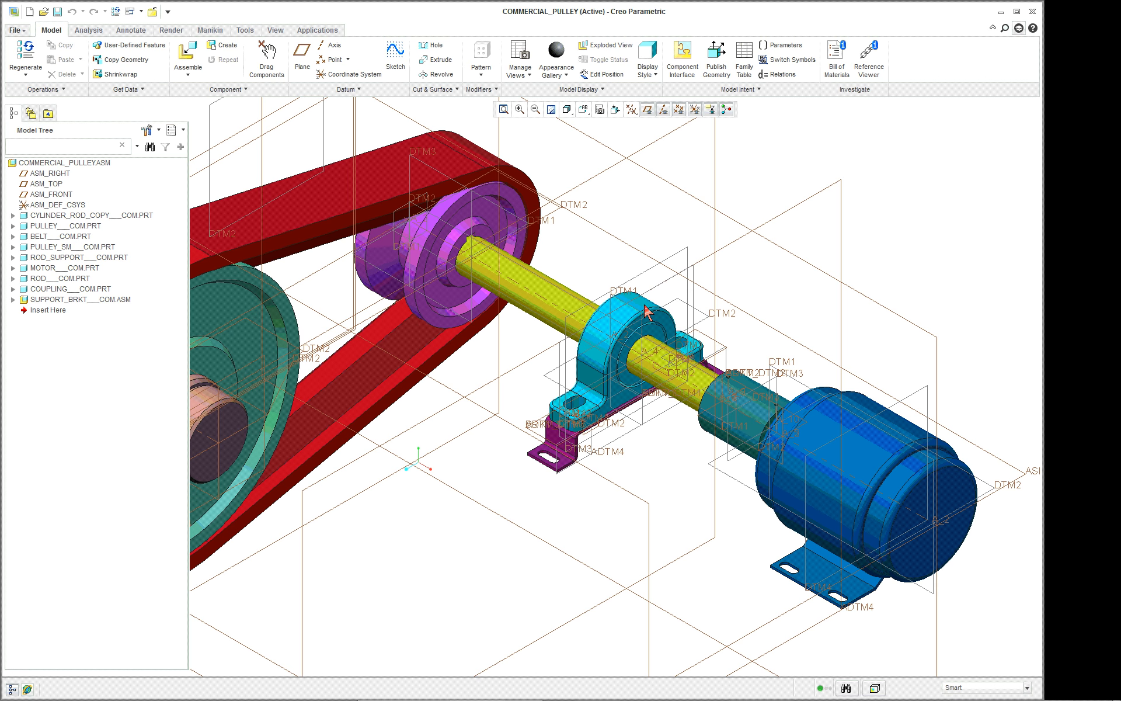
{"action": "mouse_move", "coordinate": [191, 695]}
{"action": "scroll", "coordinate": [439, 380], "scroll_direction": "up", "scroll_amount": 2}
{"action": "scroll", "coordinate": [331, 409], "scroll_direction": "down", "scroll_amount": 1}
{"action": "scroll", "coordinate": [394, 368], "scroll_direction": "down", "scroll_amount": 2}
{"action": "scroll", "coordinate": [438, 327], "scroll_direction": "down", "scroll_amount": 2}
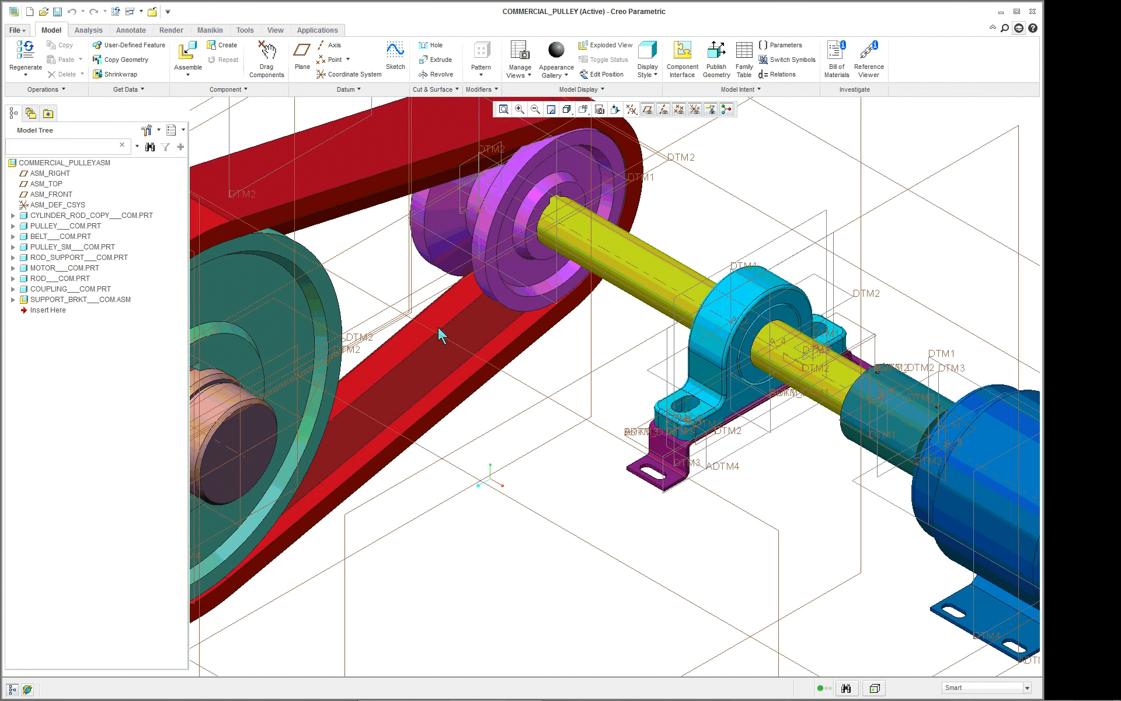
{"action": "scroll", "coordinate": [581, 429], "scroll_direction": "up", "scroll_amount": 4}
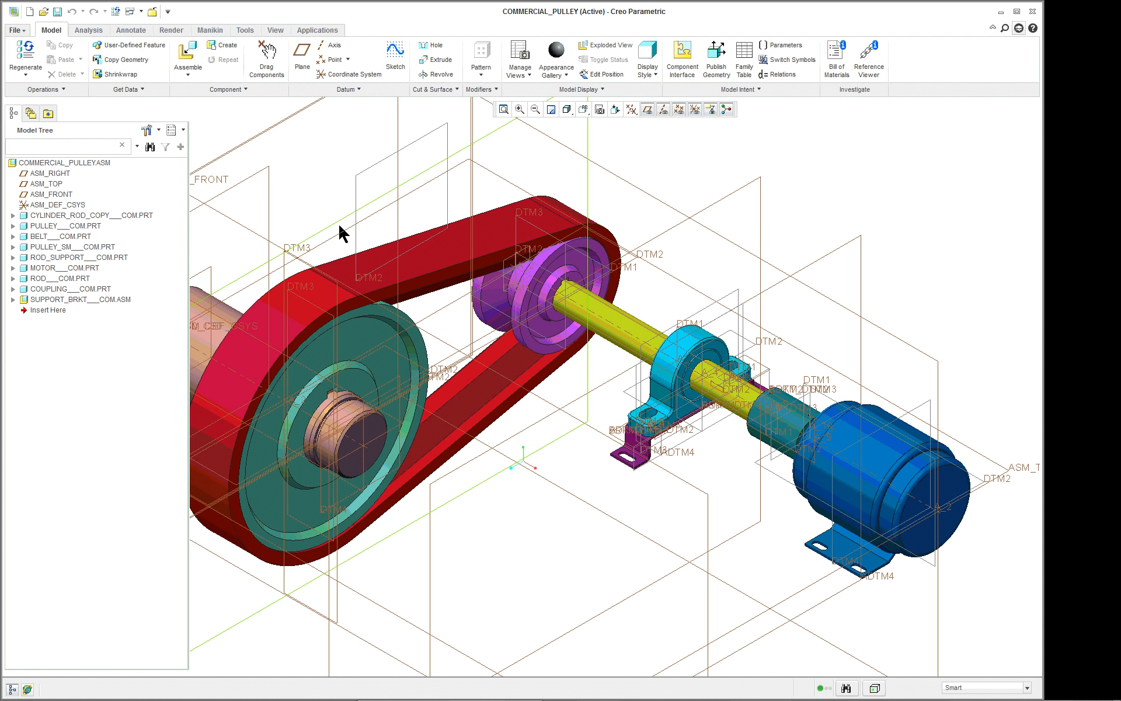